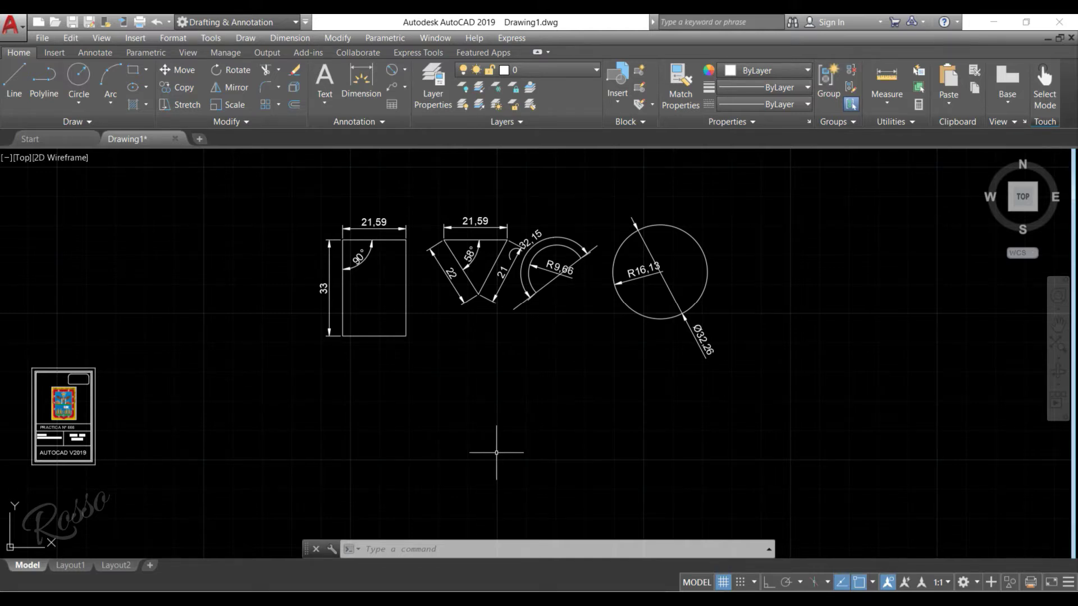
scroll(497, 452, "down", 1)
scroll(493, 448, "up", 1)
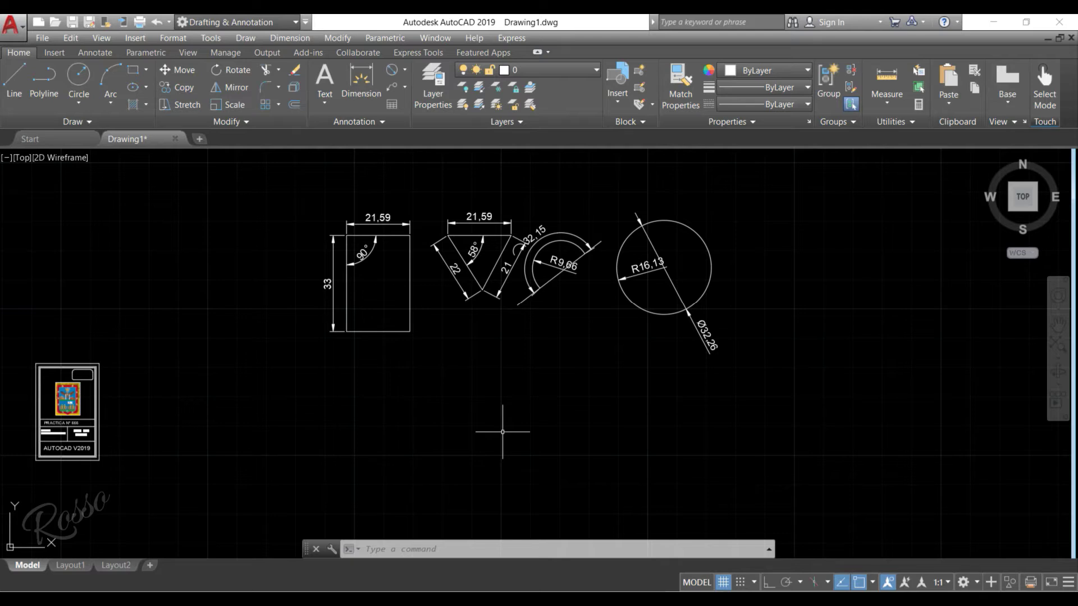
middle_click_drag(502, 424, 506, 407)
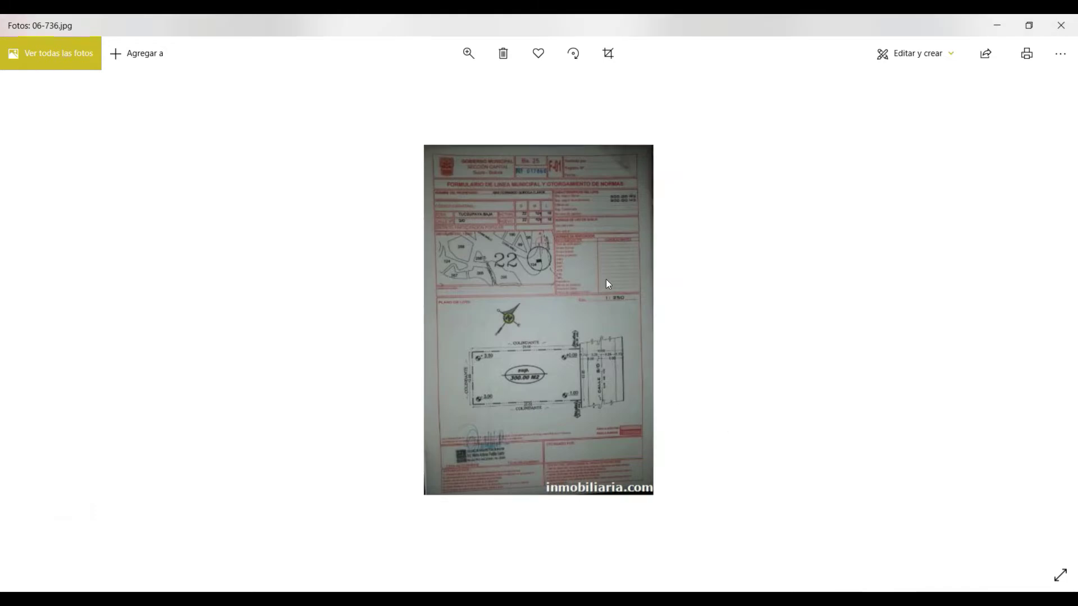
Examine the photographed municipal line form, including its lot plan and location map, in the photo viewer
left_click(468, 54)
left_click_drag(405, 93, 423, 98)
left_click_drag(575, 227, 550, 248)
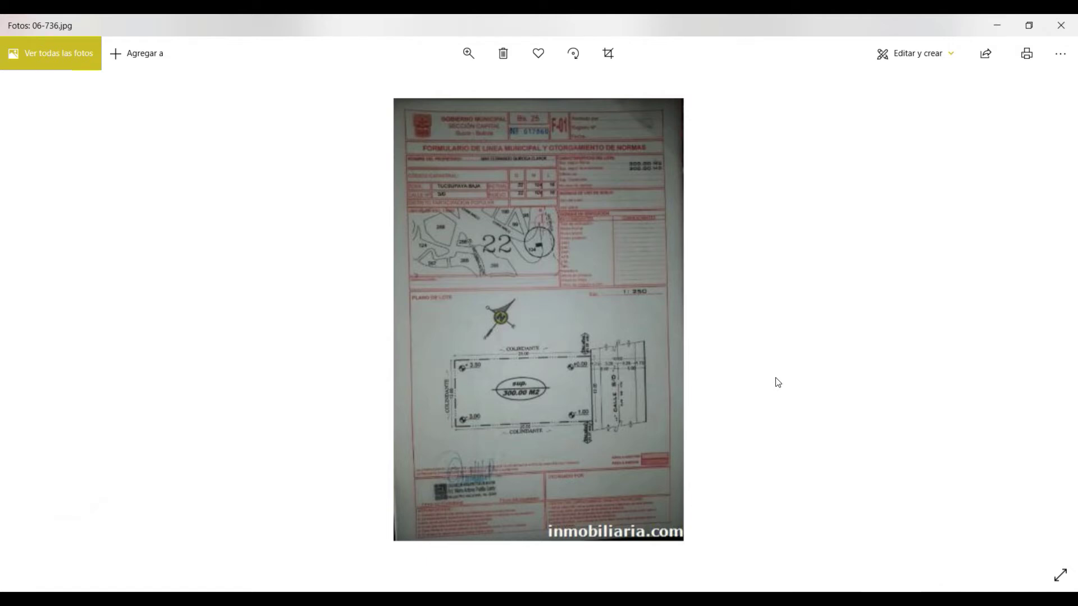
Switch to AutoCAD and examine the finished municipal form sheet, including its location map, lot plan and street layout
left_click(711, 601)
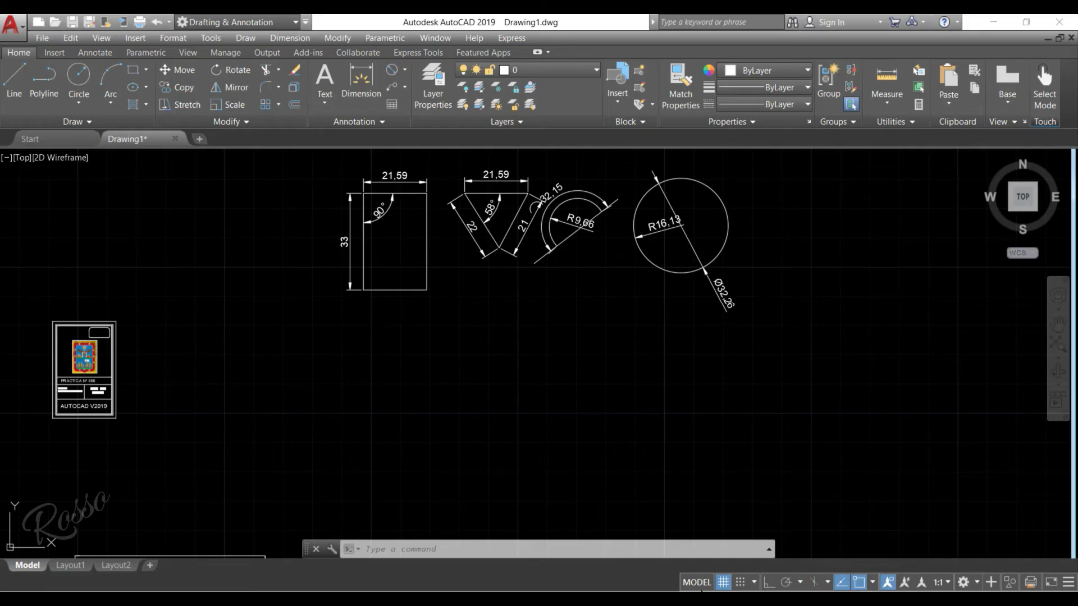
middle_click_drag(591, 397, 683, 168)
mouse_move(482, 331)
middle_mouse_down()
mouse_move(726, 209)
mouse_move(707, 180)
middle_mouse_up()
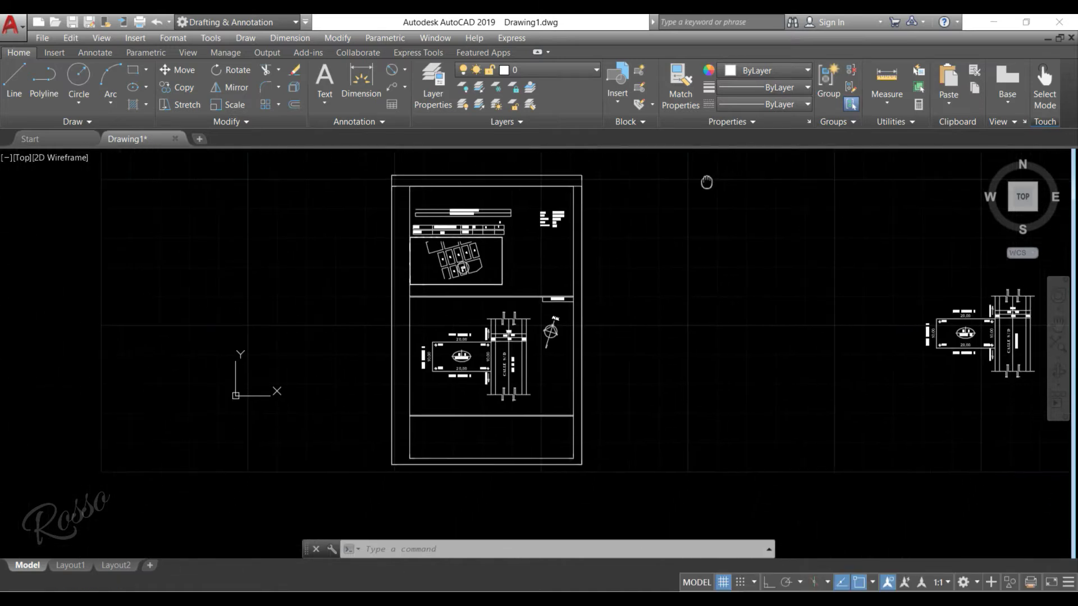
scroll(655, 258, "up", 2)
middle_click_drag(567, 303, 654, 326)
middle_click_drag(750, 288, 762, 287)
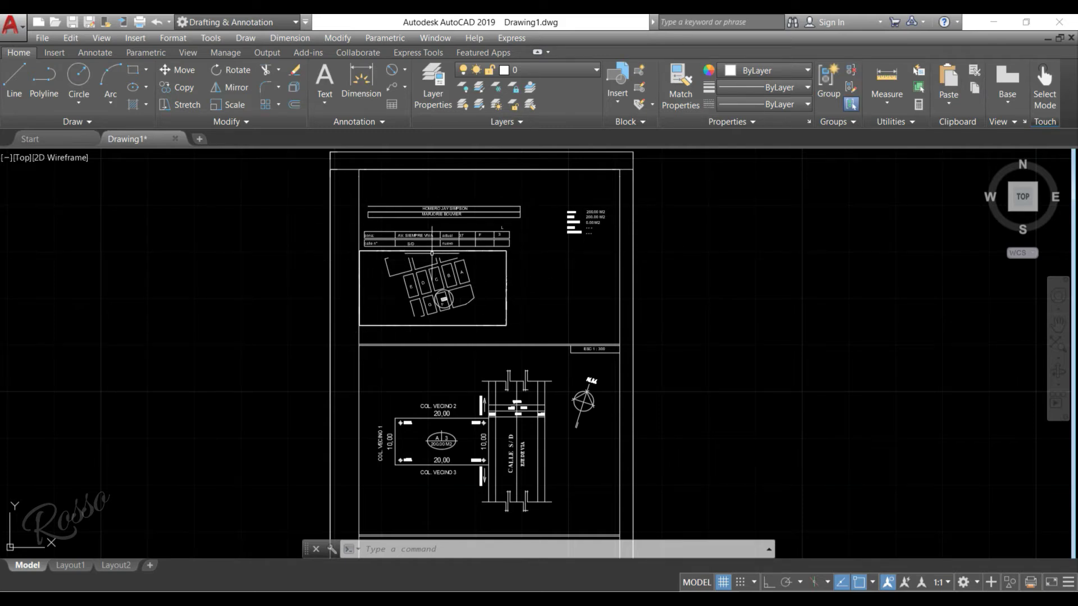
scroll(529, 394, "up", 3)
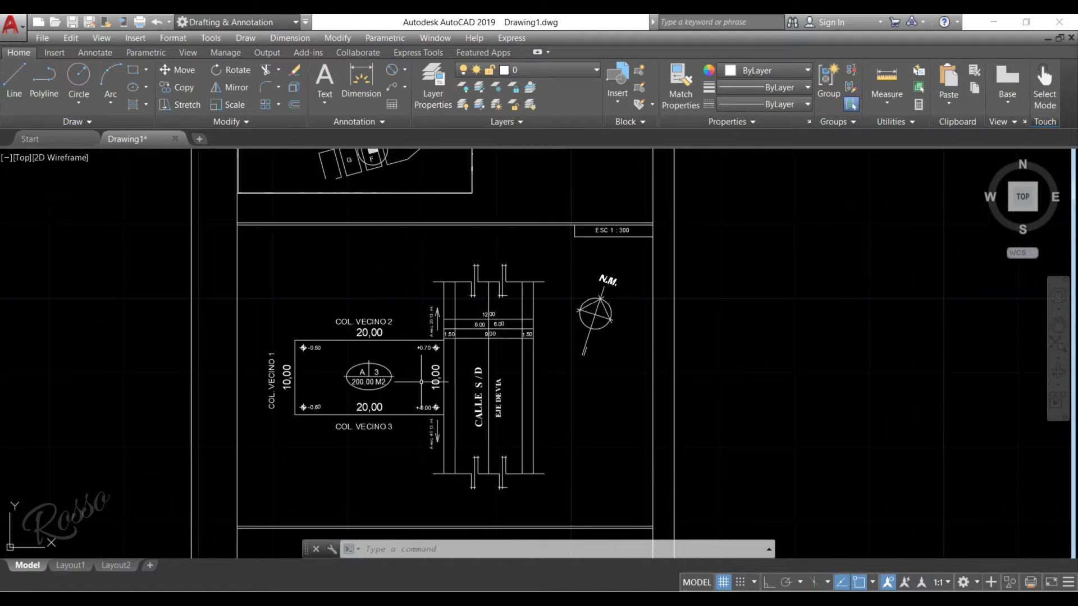
scroll(596, 432, "down", 2)
scroll(495, 409, "down", 1)
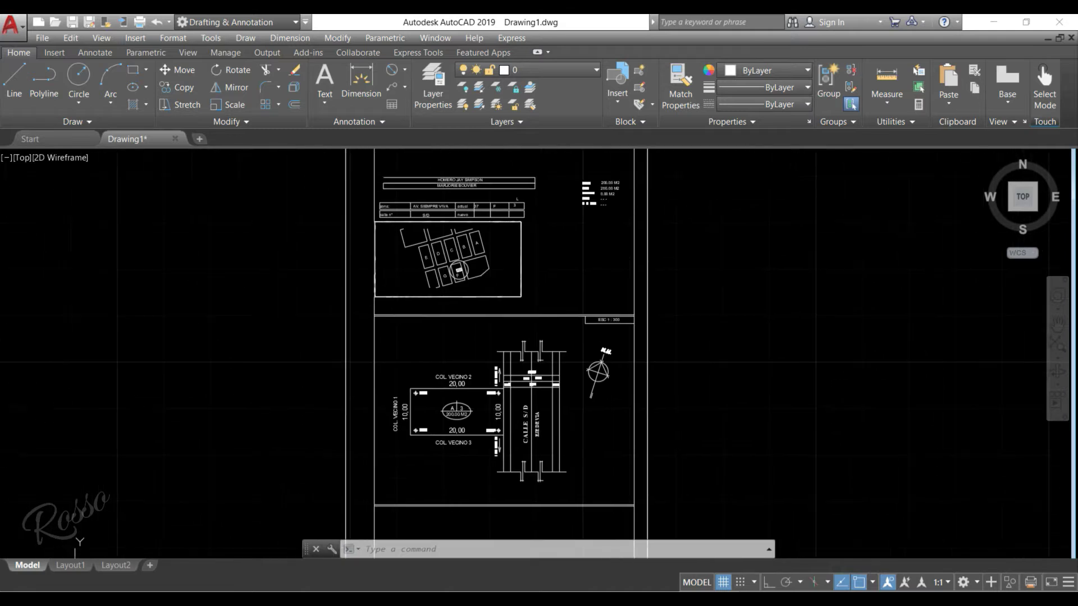
middle_click_drag(495, 409, 473, 399)
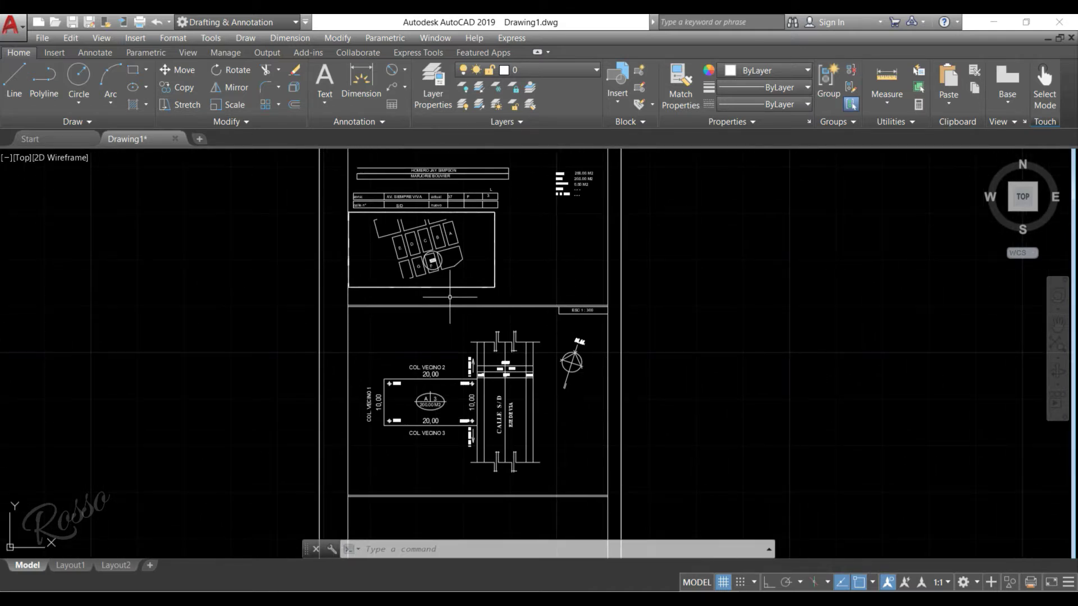
mouse_move(473, 338)
middle_mouse_down()
mouse_move(446, 404)
mouse_move(412, 363)
middle_mouse_up()
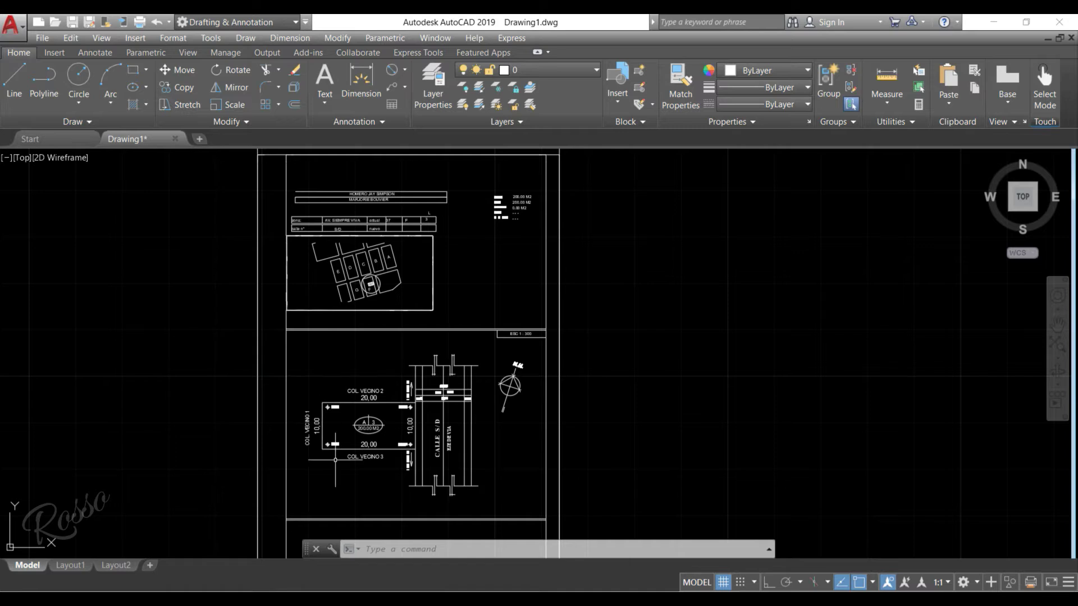
Examine the separate copy of the lot and street plan outside the form sheet, including its lot and street dimensions
middle_click_drag(425, 433, 399, 418)
scroll(472, 354, "down", 3)
middle_click_drag(669, 386, 170, 385)
scroll(383, 391, "up", 4)
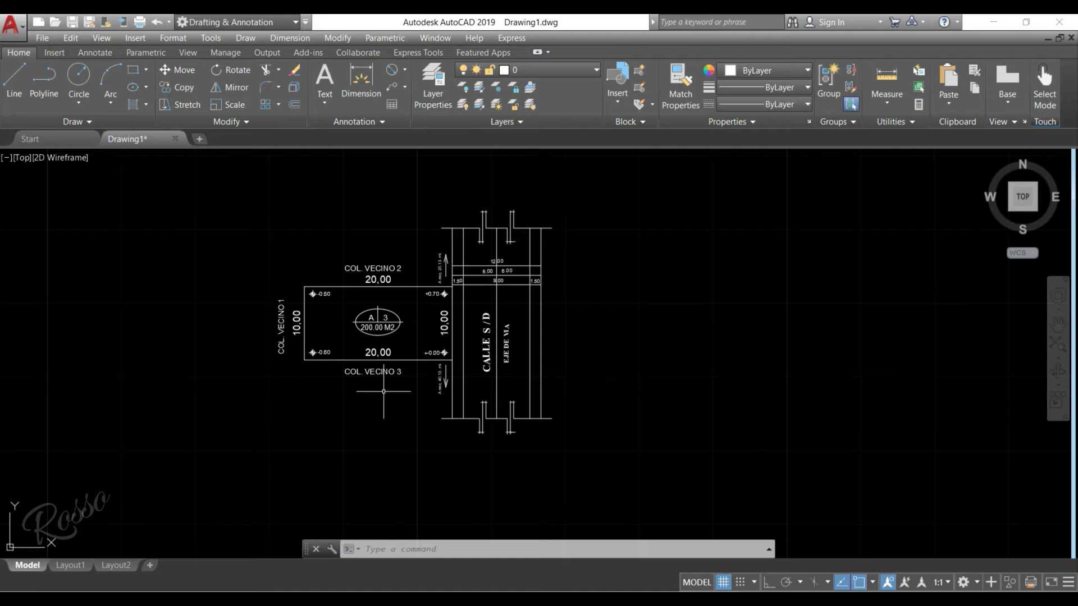
middle_click_drag(389, 353, 266, 393)
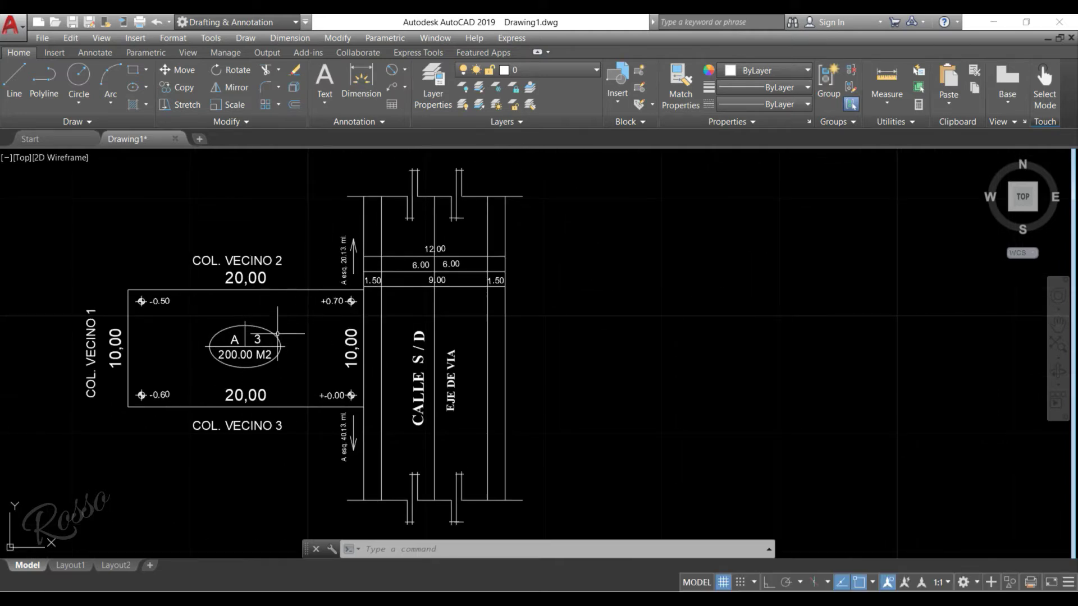
middle_click_drag(304, 350, 253, 352)
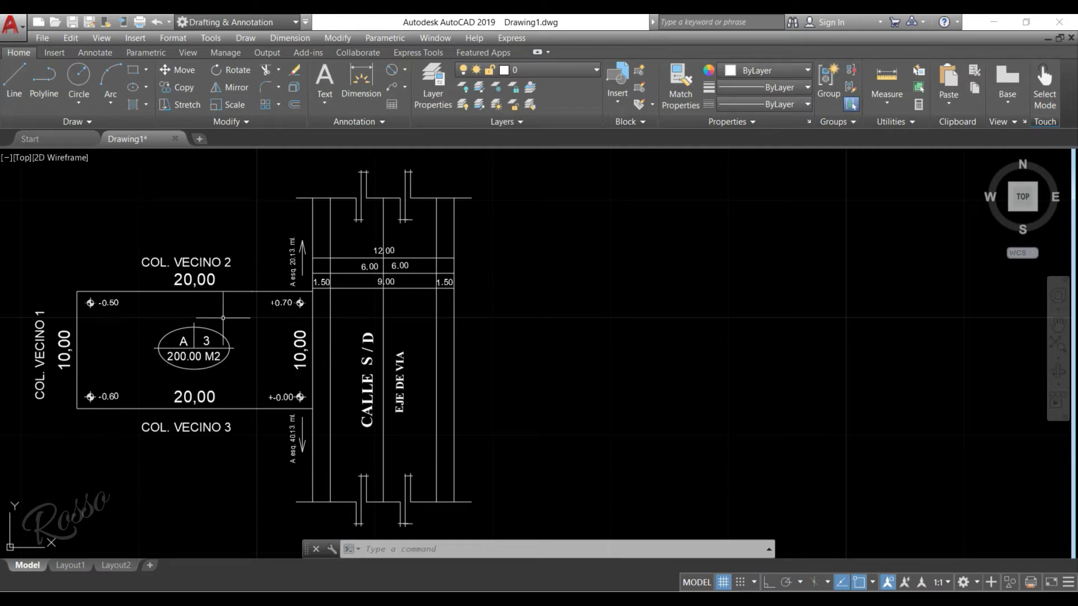
With Ortho on, draw the lot outline as a closed 20 by 10 polyline in the empty area beside the reference street
left_click(40, 83)
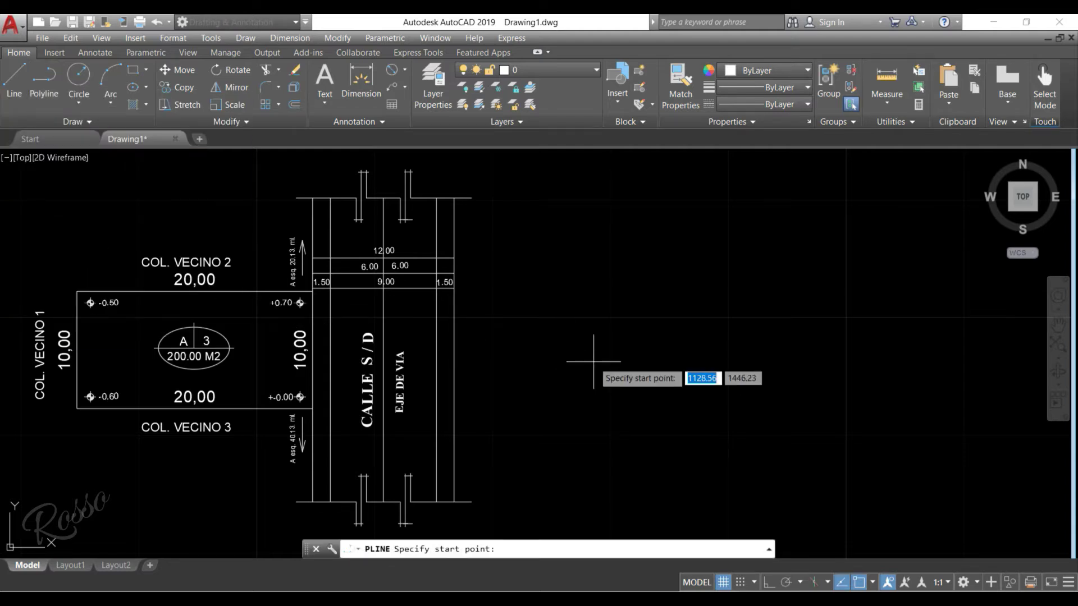
left_click(768, 583)
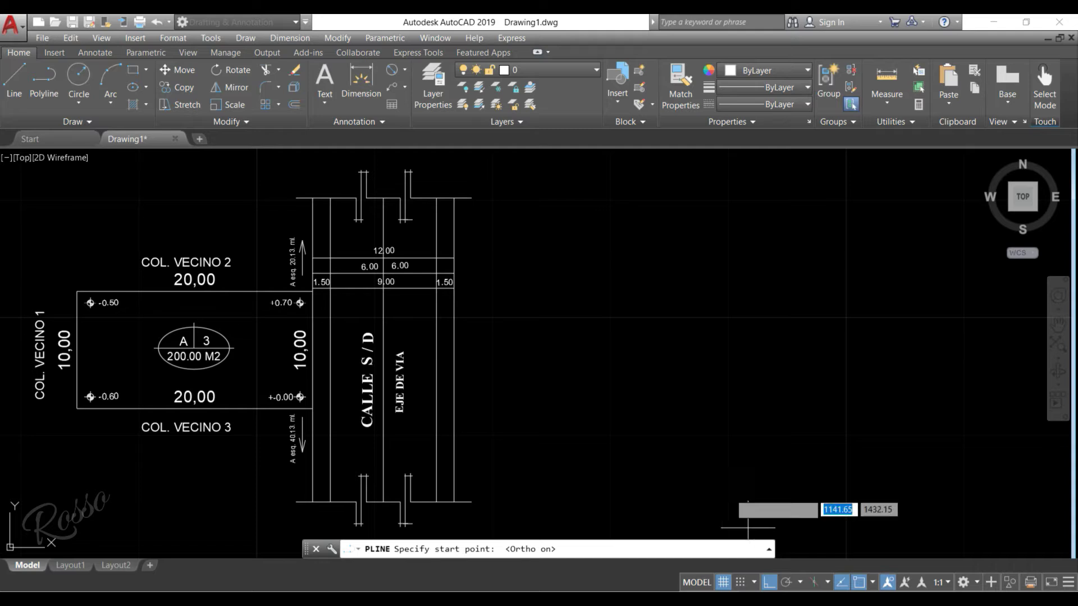
left_click(568, 286)
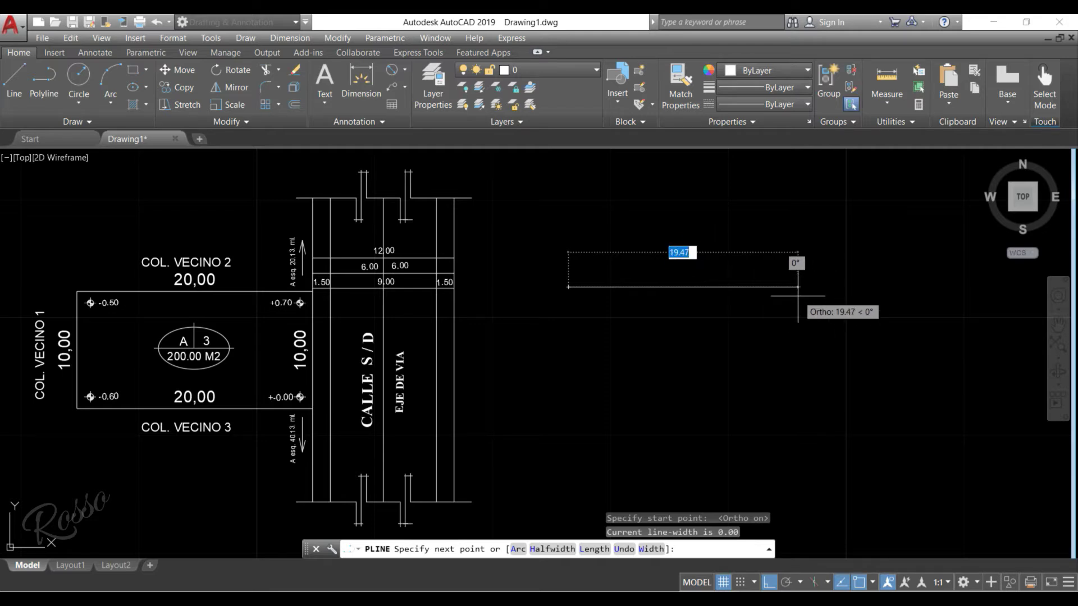
type("10")
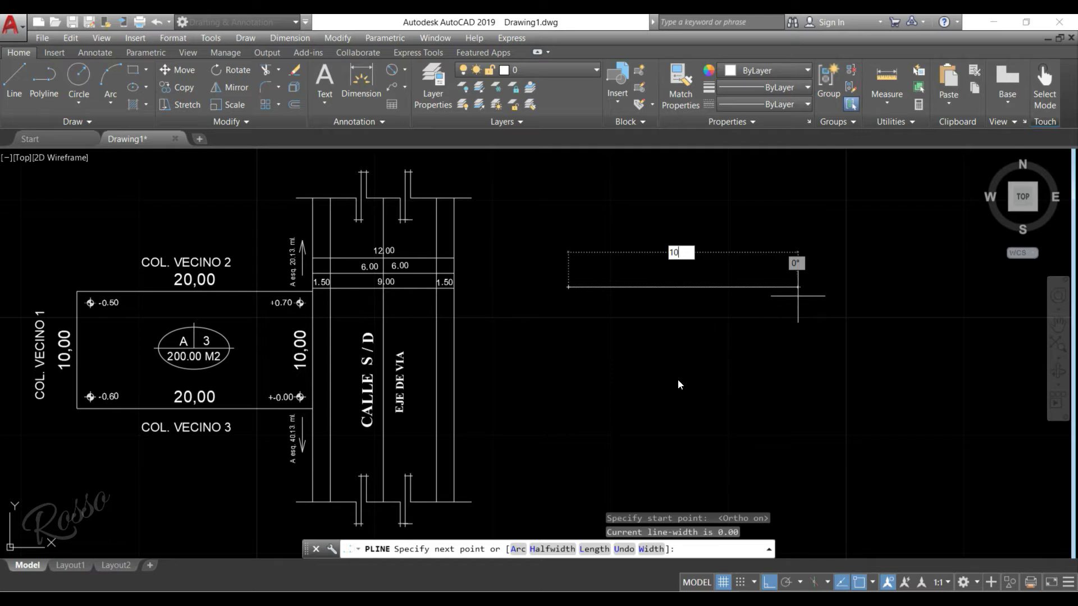
key("BackSpace")
key("BackSpace")
type("20")
key("Return")
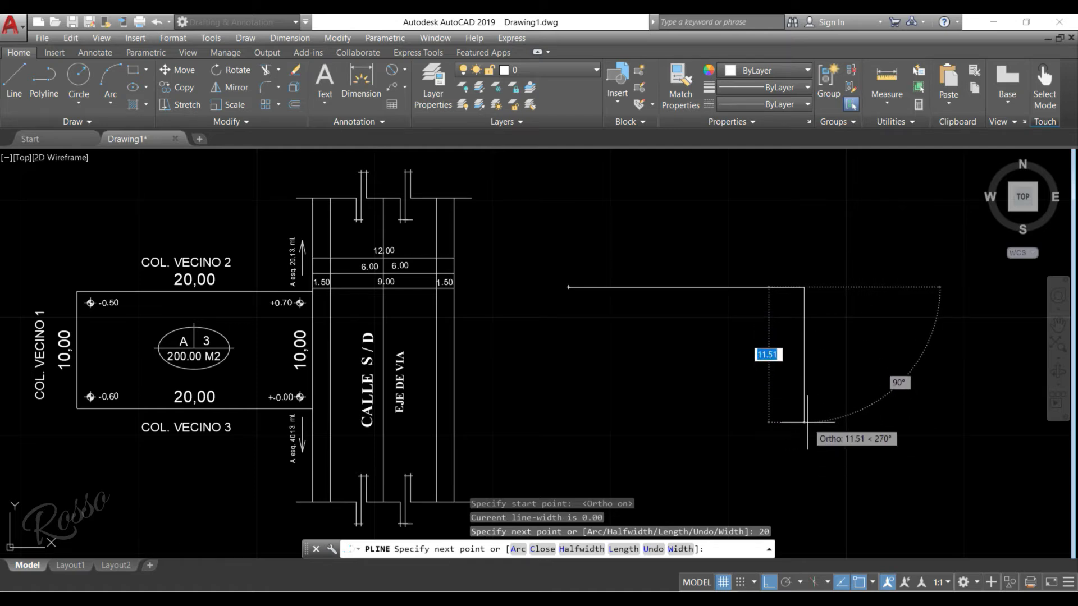
type("10")
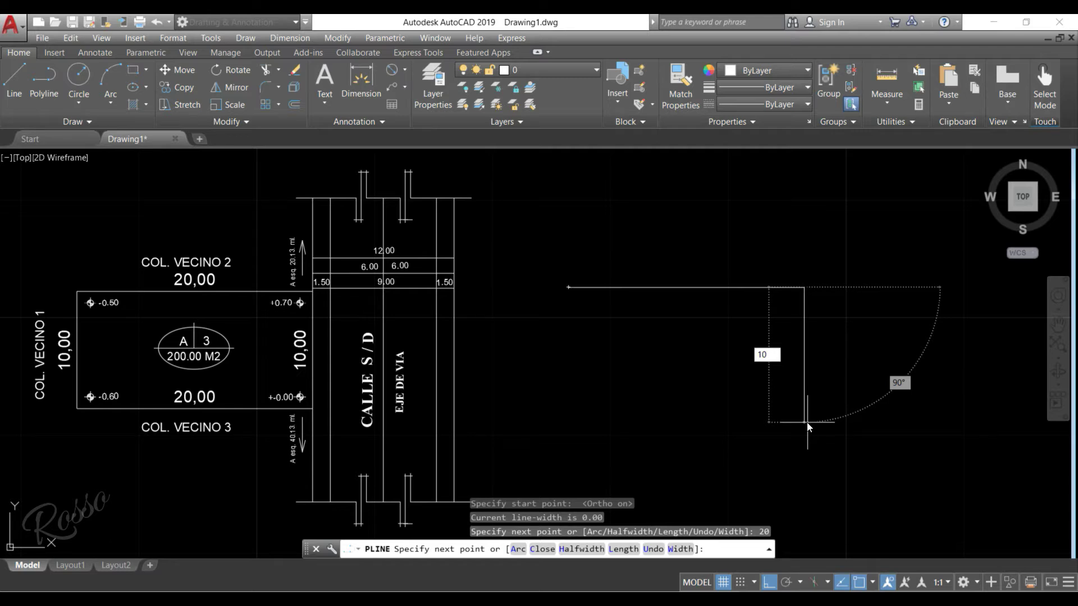
key("Return")
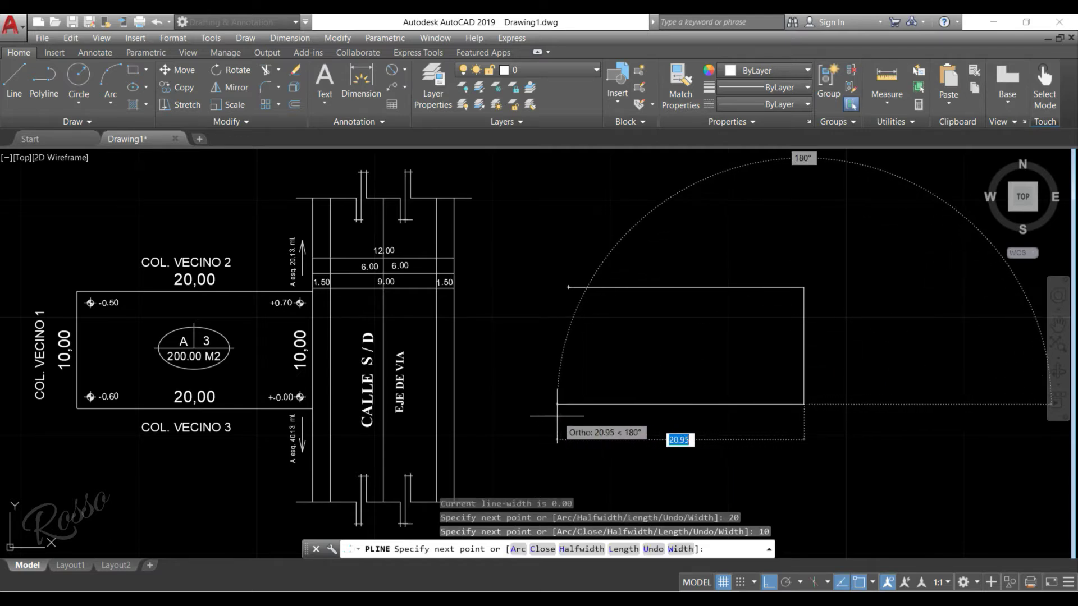
type("20")
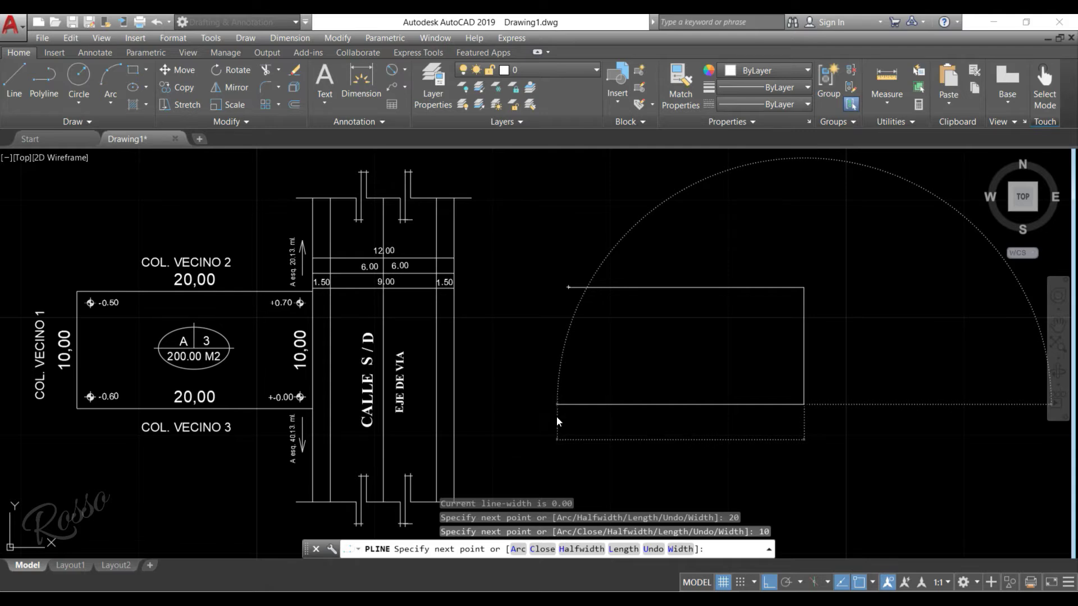
key("Return")
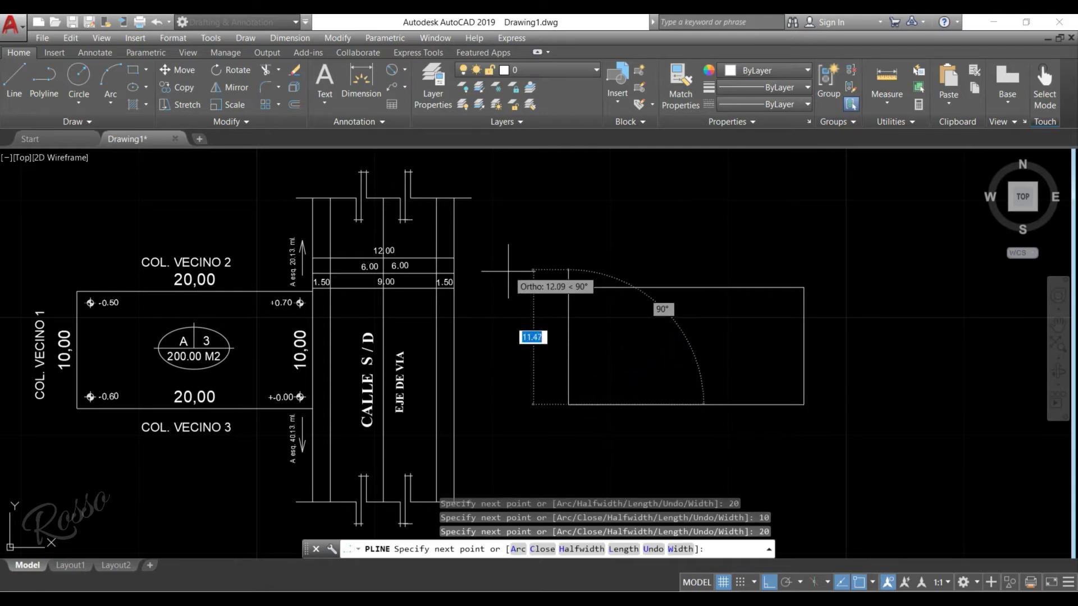
type("c")
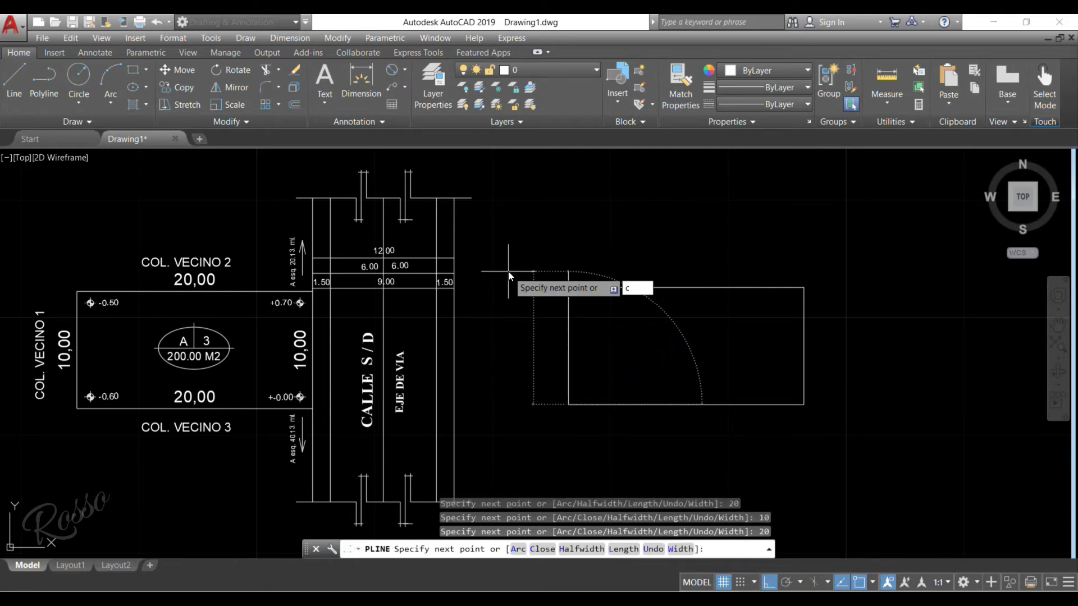
key("Return")
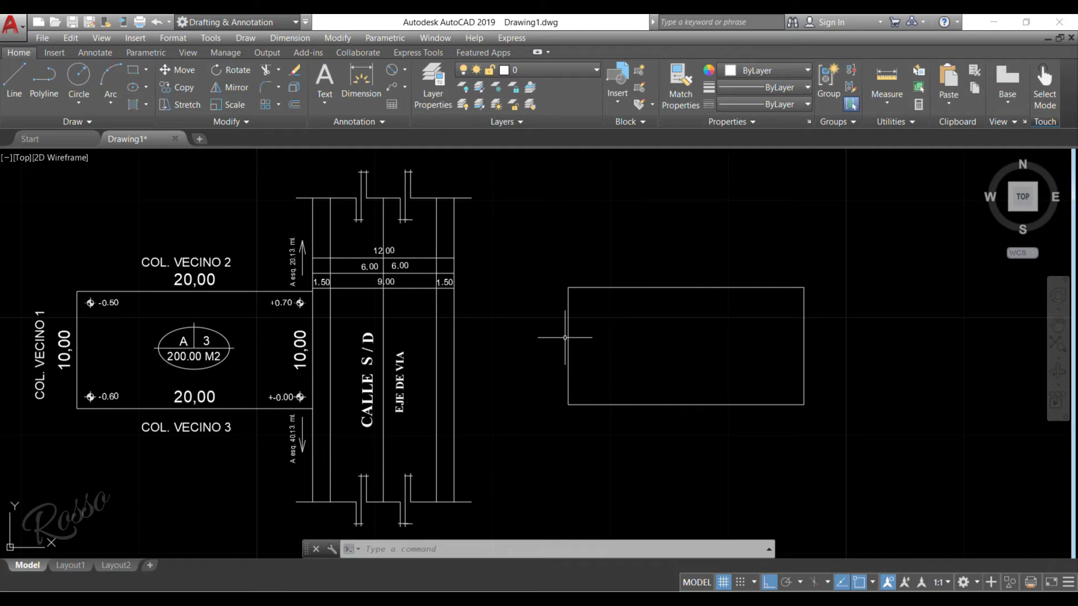
Draw a vertical polyline along the new lot's right edge, extending past its upper and lower corners
mouse_move(567, 336)
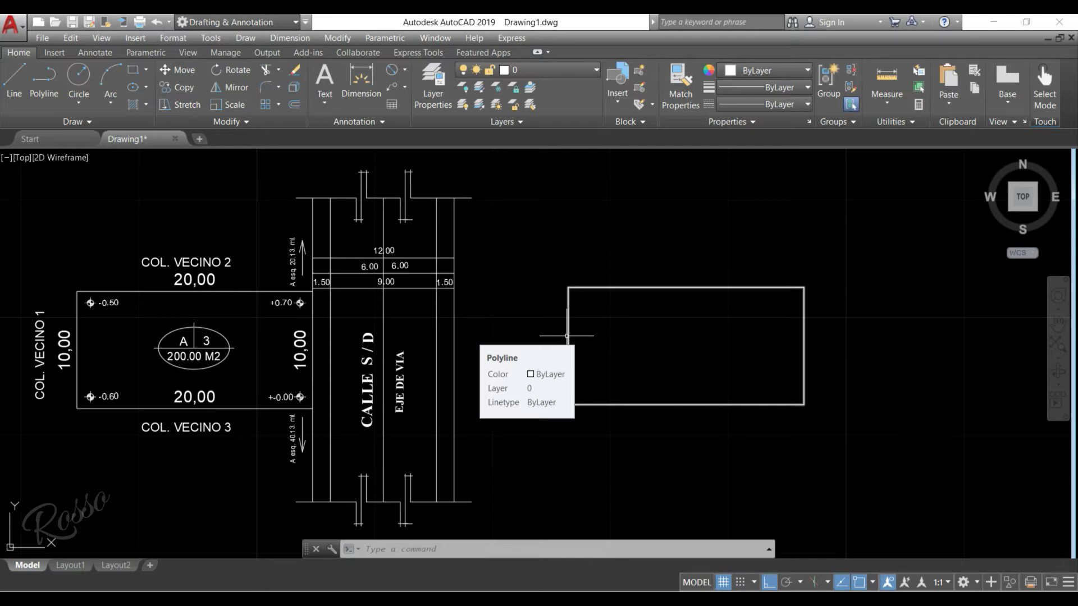
middle_click_drag(706, 336, 695, 334)
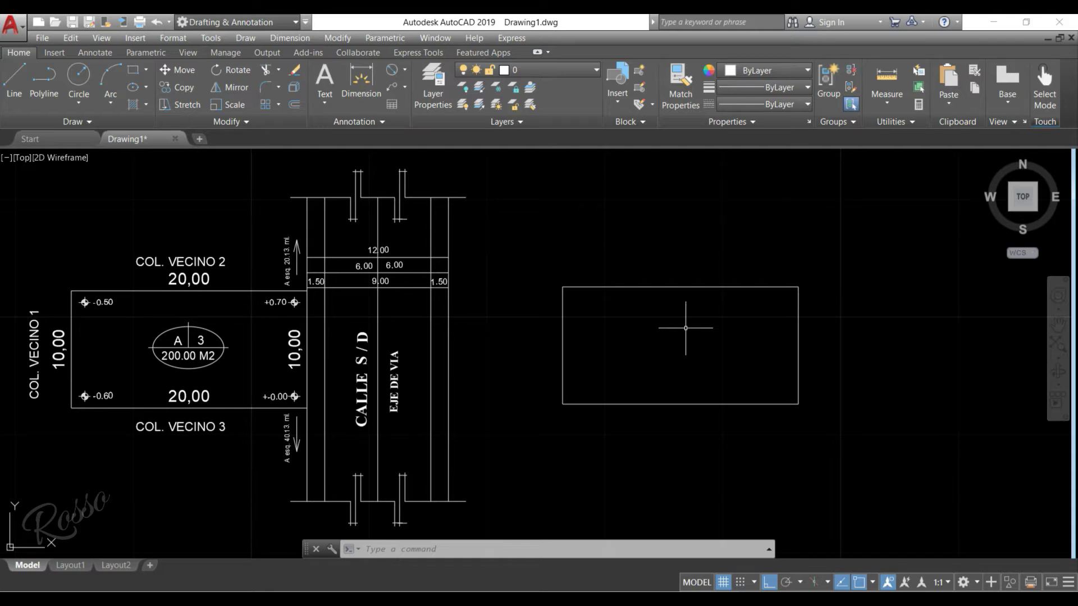
mouse_move(685, 329)
middle_mouse_down()
mouse_move(633, 339)
mouse_move(638, 331)
middle_mouse_up()
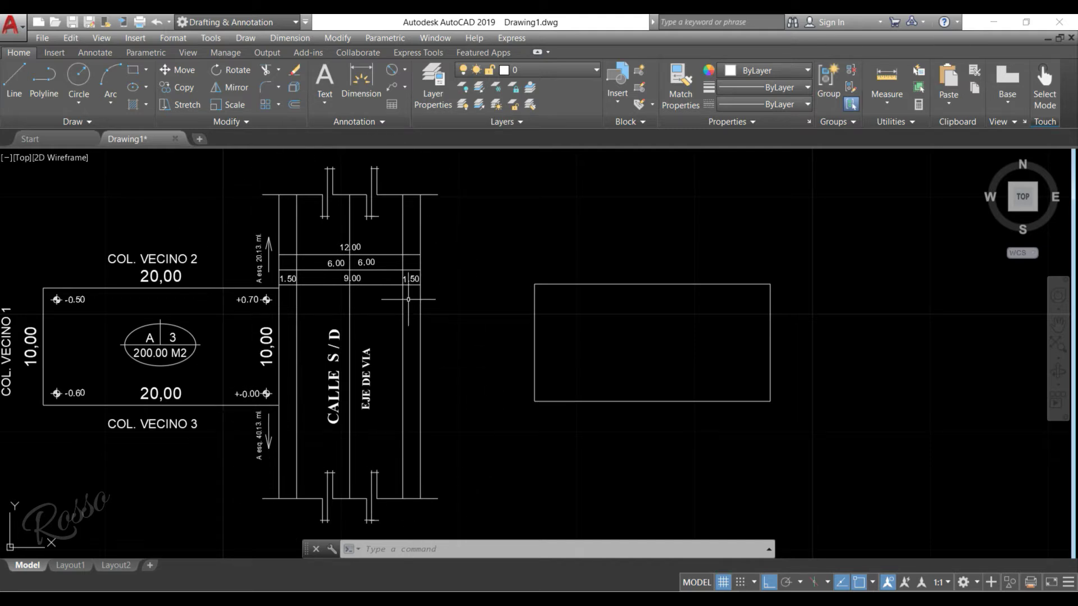
middle_click_drag(438, 318, 416, 316)
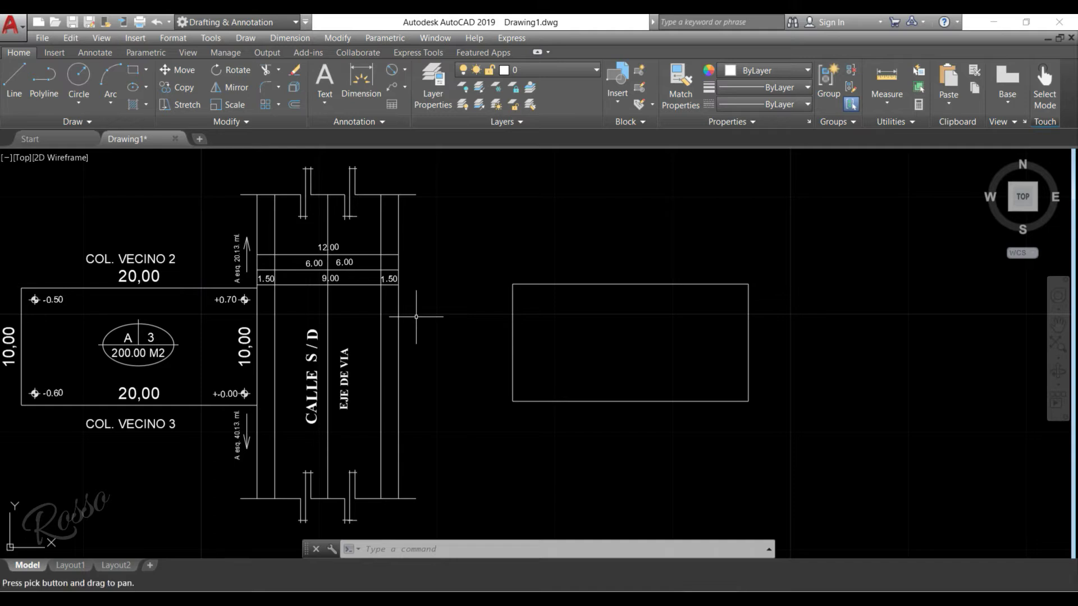
left_click(13, 90)
left_click(44, 84)
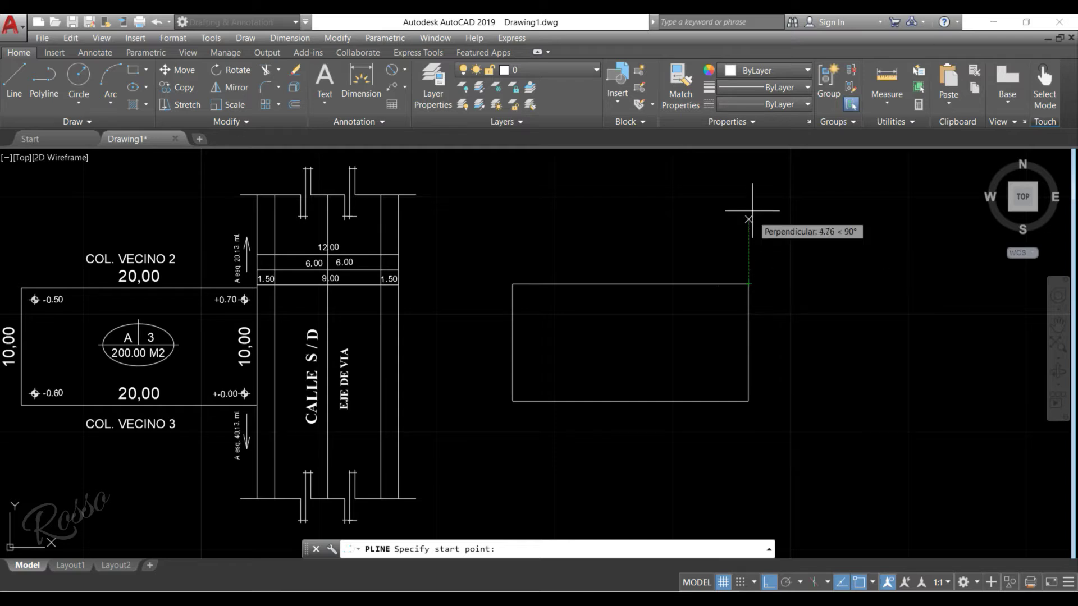
left_click(748, 177)
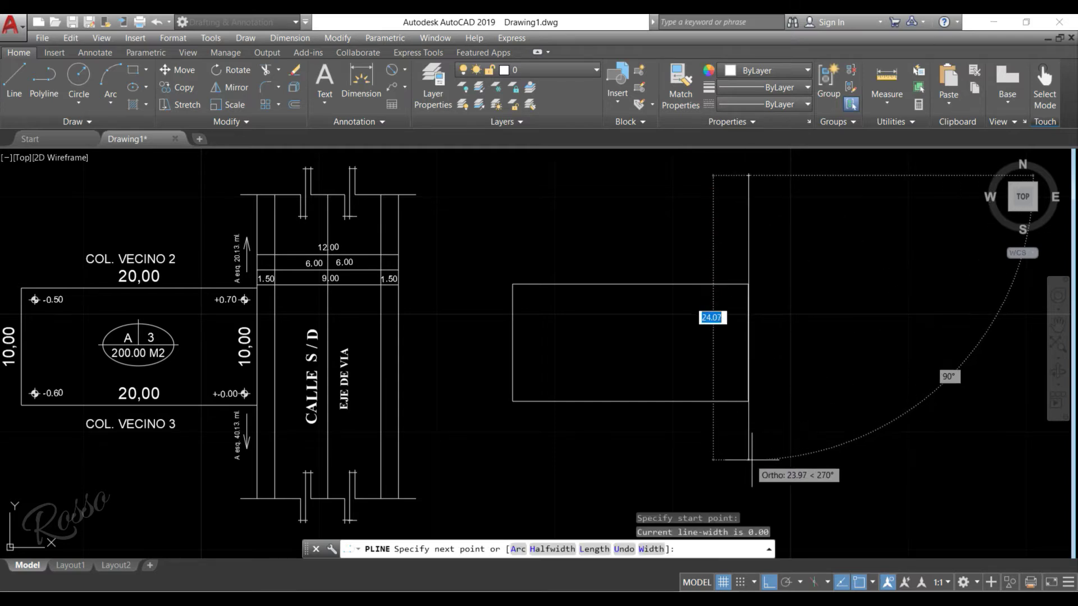
left_click(749, 487)
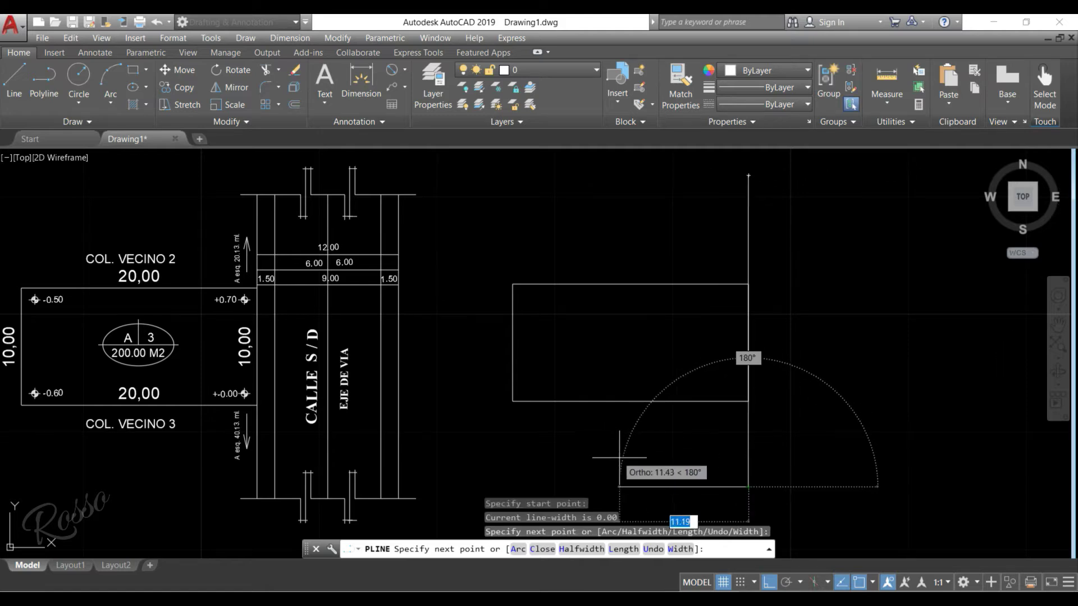
key("Escape")
Offset the vertical street line along the lot's right edge by 1.5, away from the lot, to form the near sidewalk
middle_click_drag(633, 451, 624, 438)
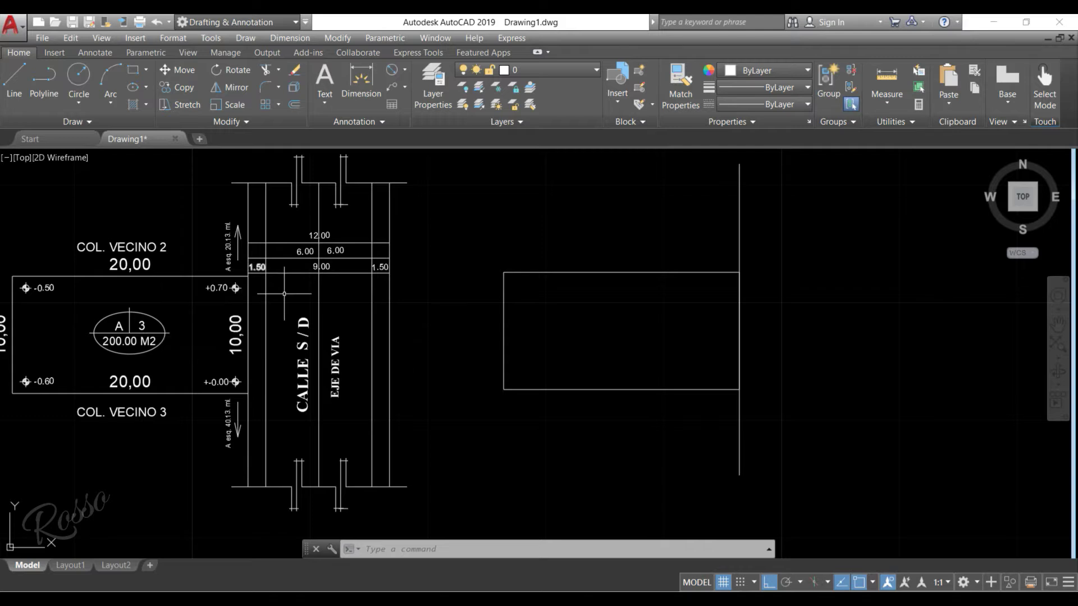
type("O")
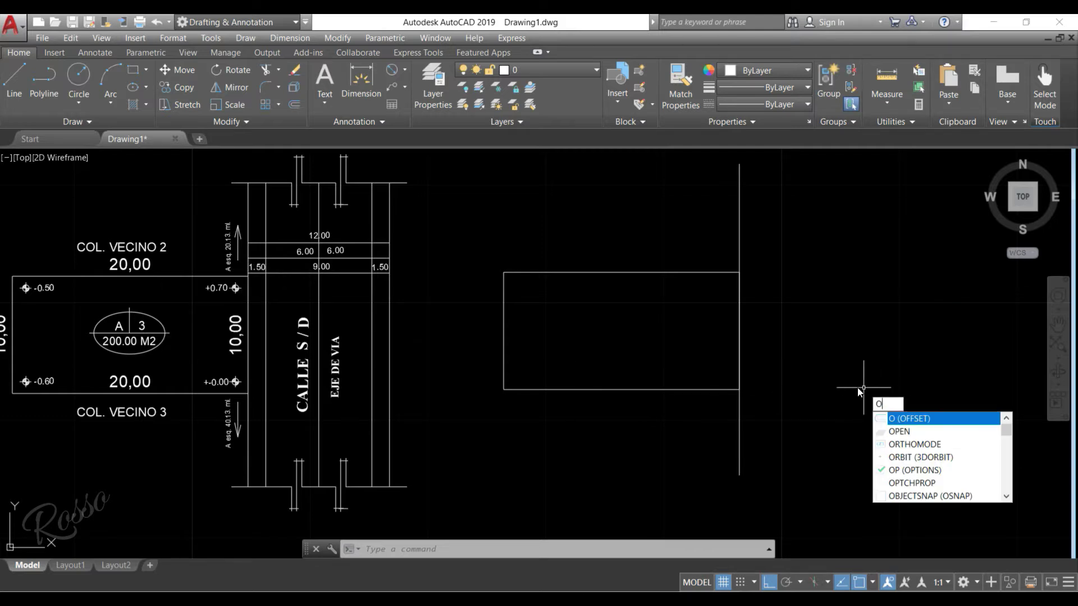
key("Return")
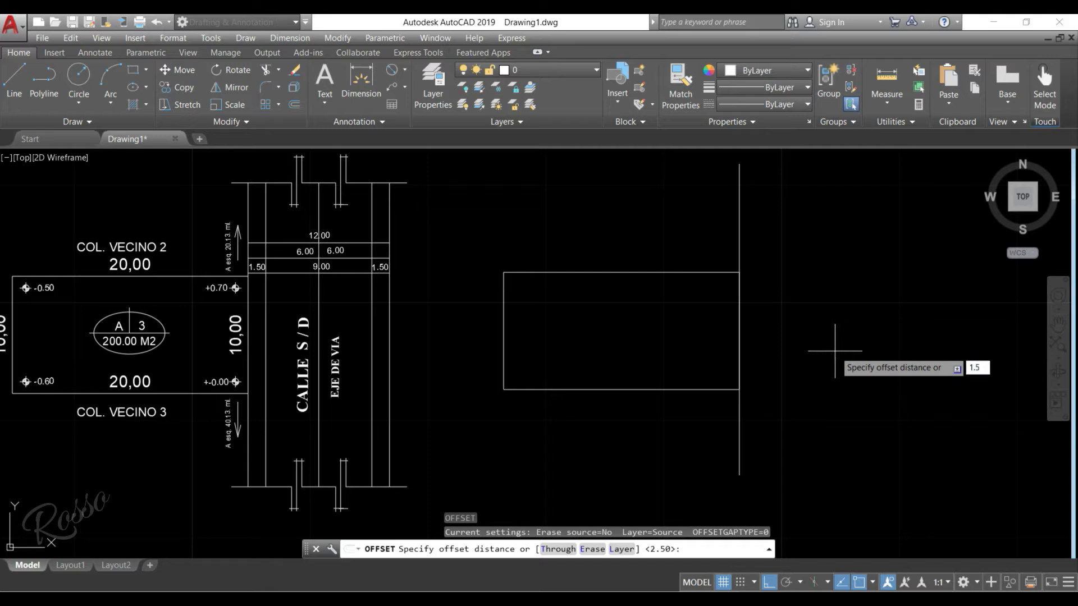
type("1.5")
key("Return")
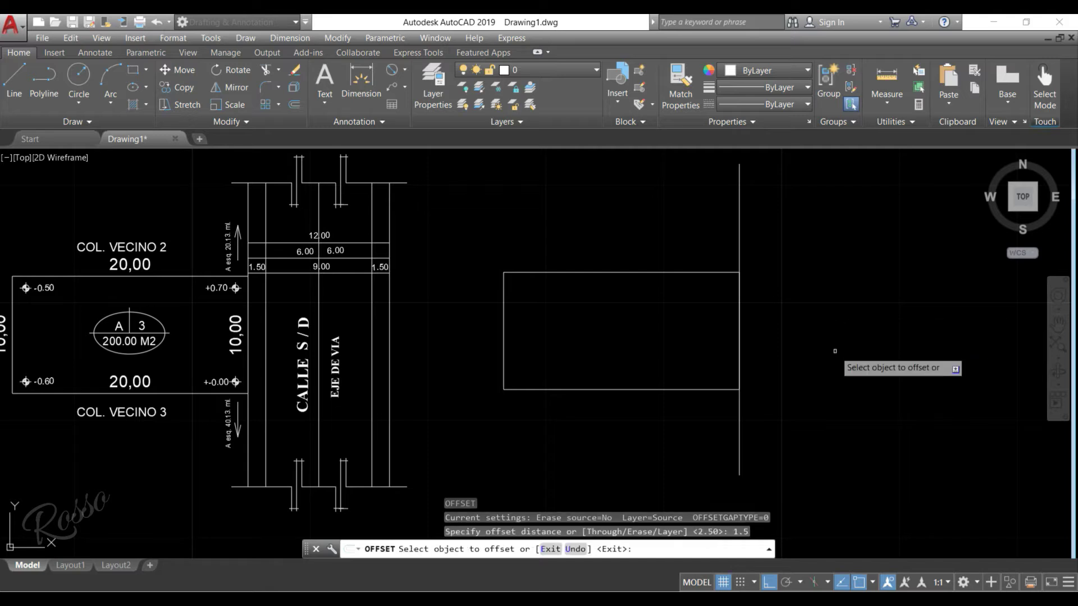
left_click(738, 216)
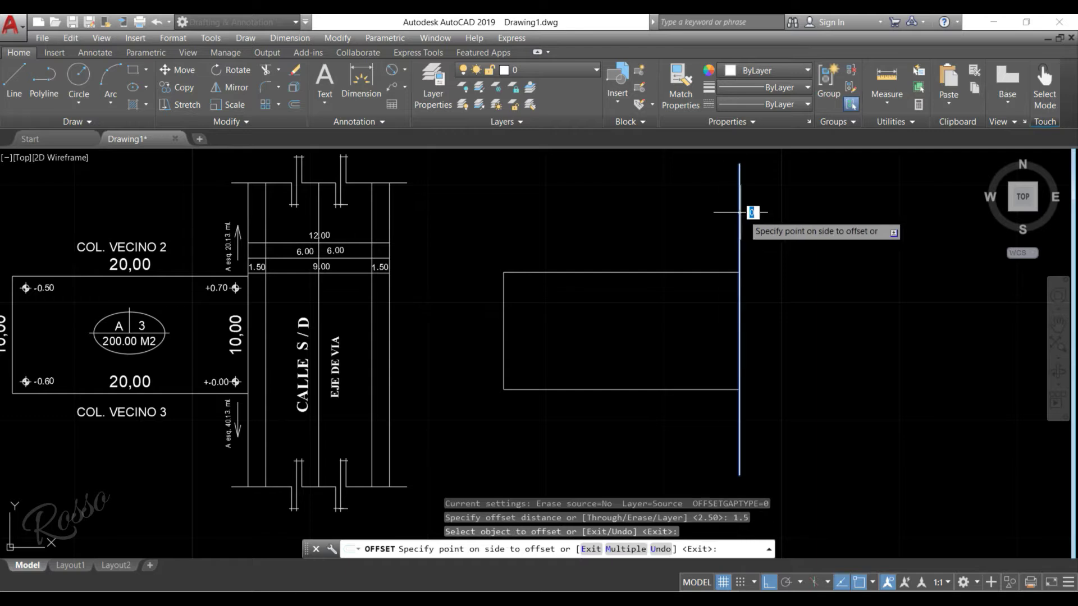
left_click(785, 235)
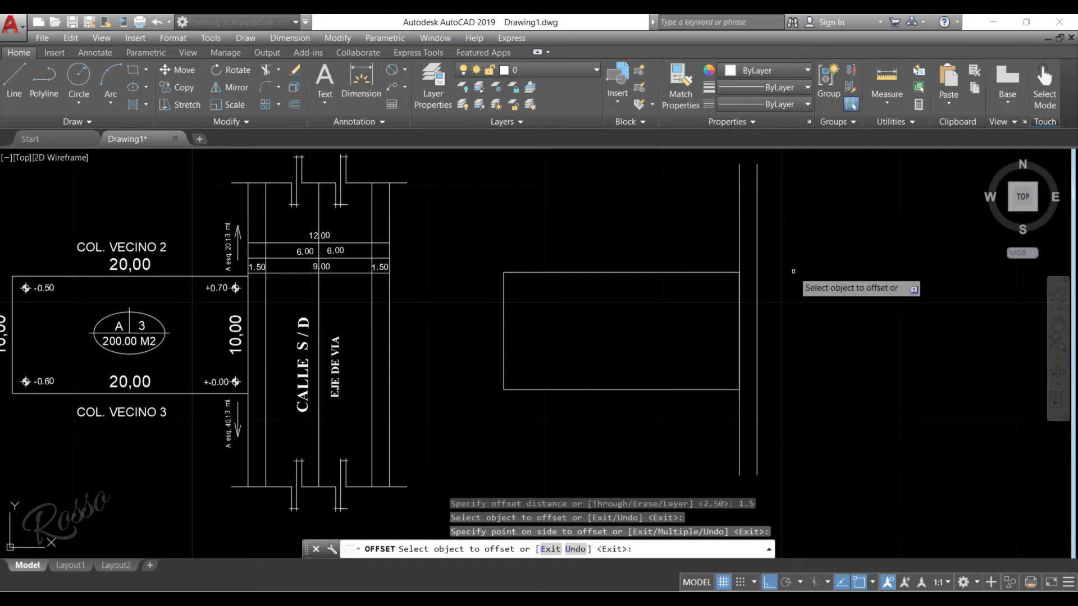
key("Escape")
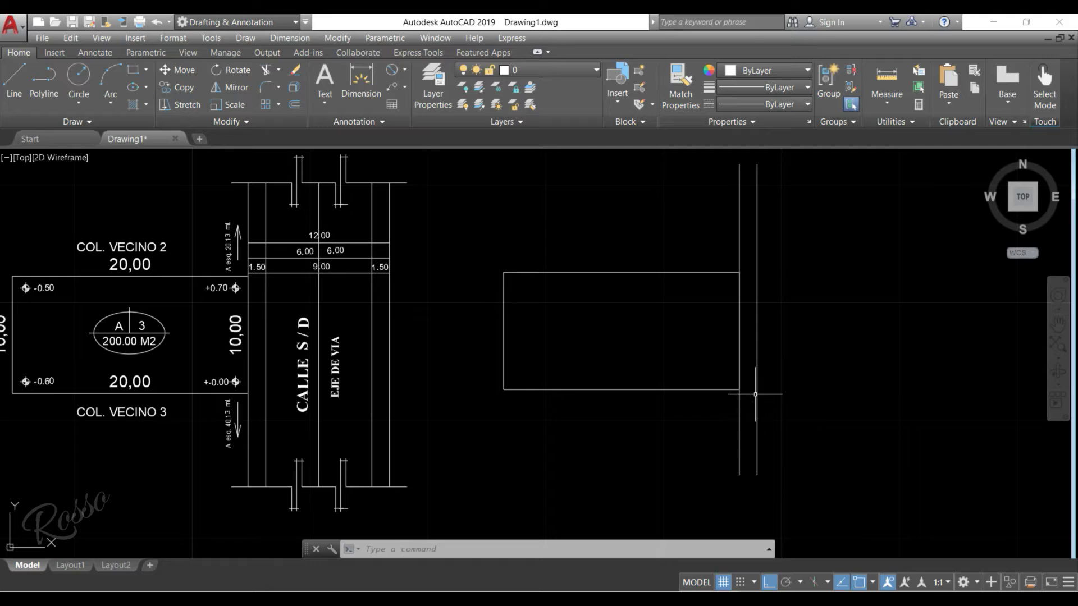
Offset the lot-side street line by 6 away from the lot, and offset the resulting centre line by another 6
type("O")
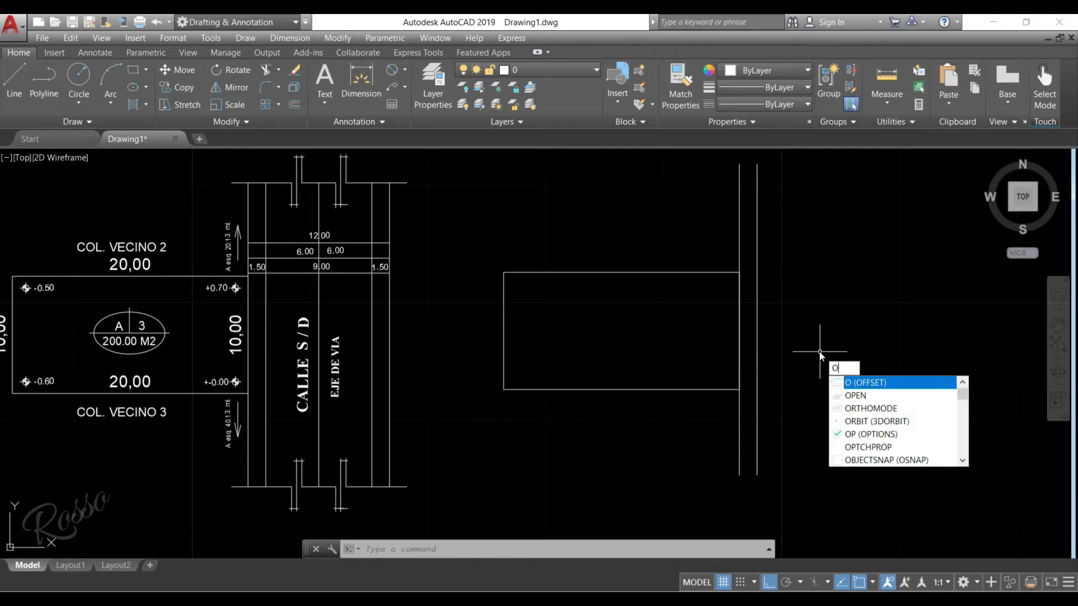
key("Return")
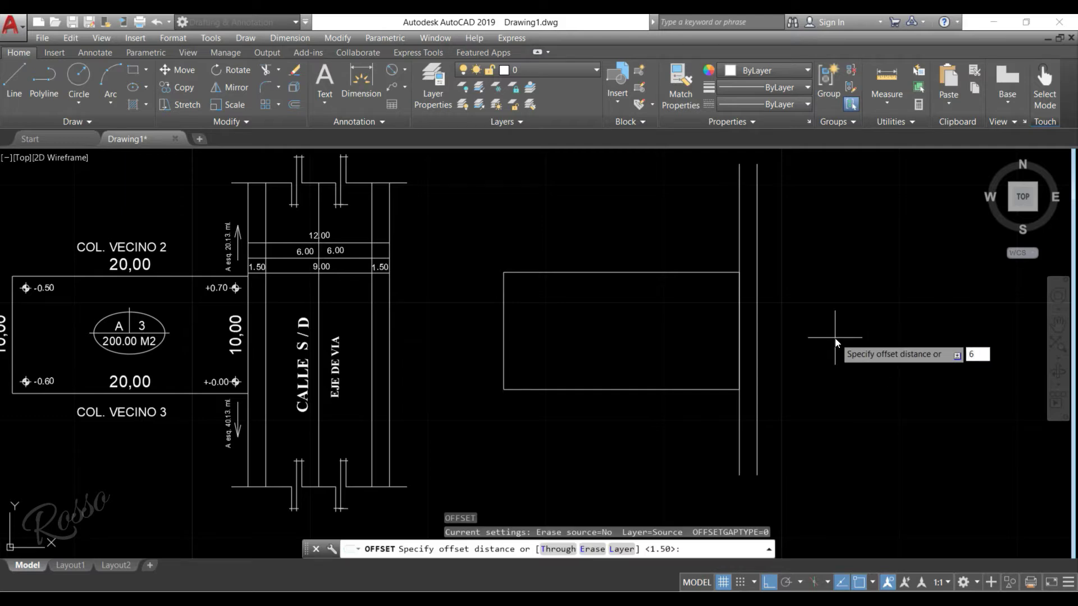
key("Return")
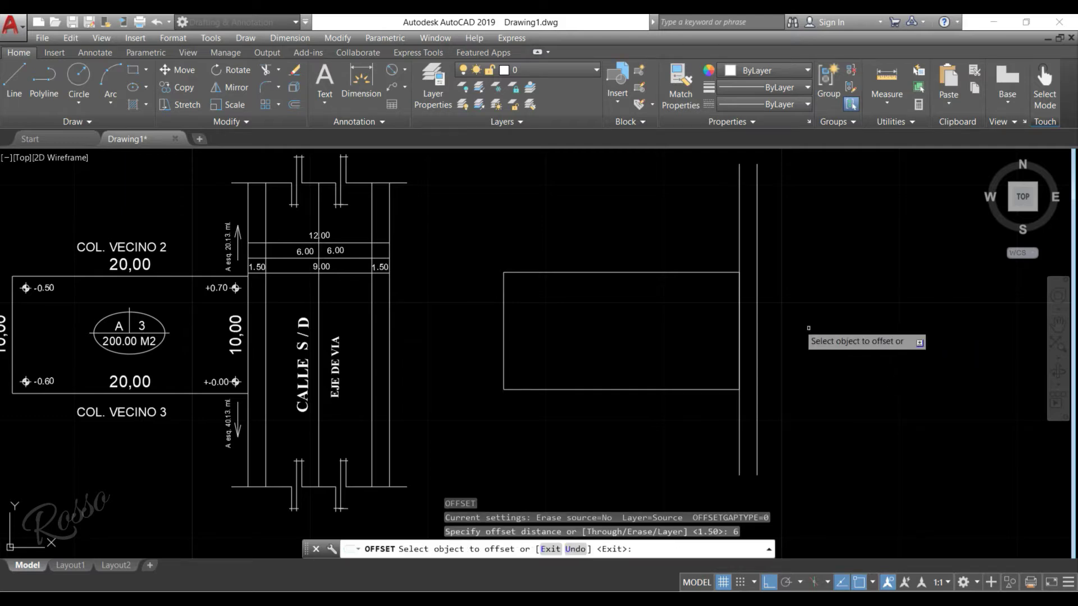
left_click(738, 213)
left_click(797, 215)
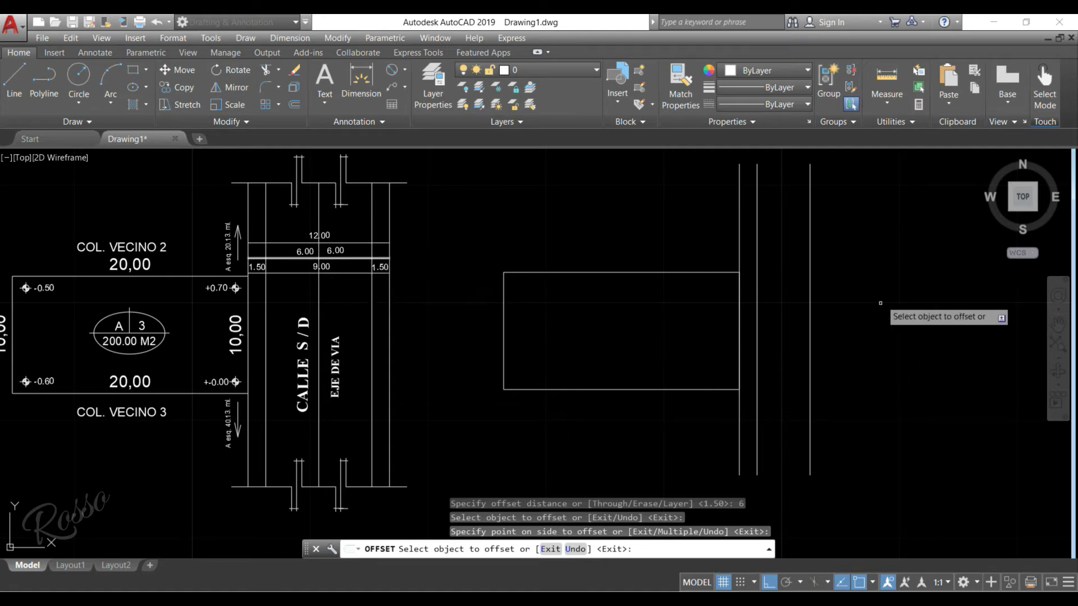
left_click(810, 256)
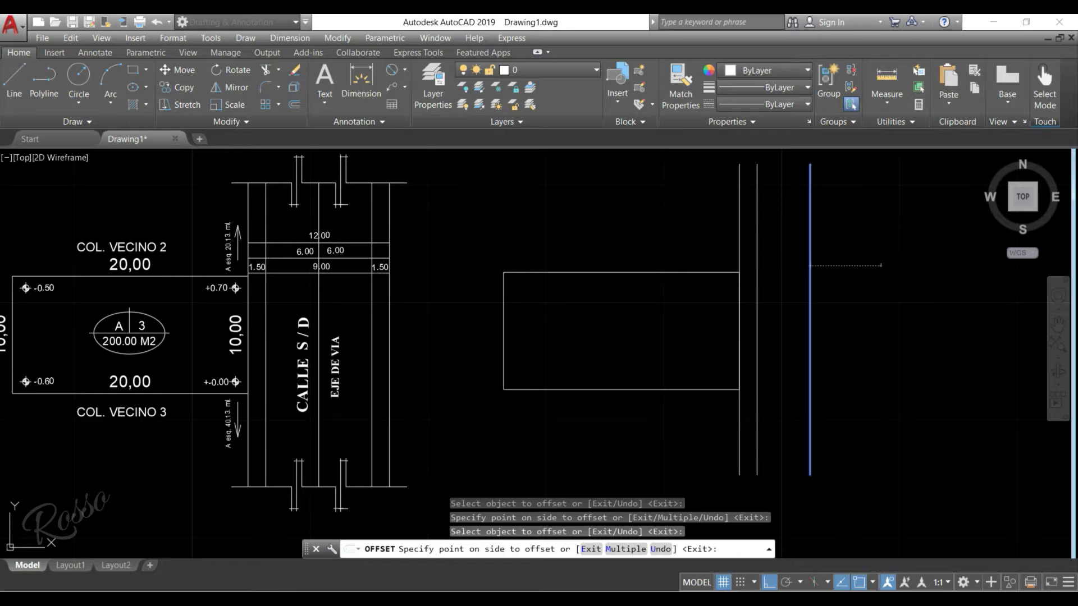
left_click(913, 314)
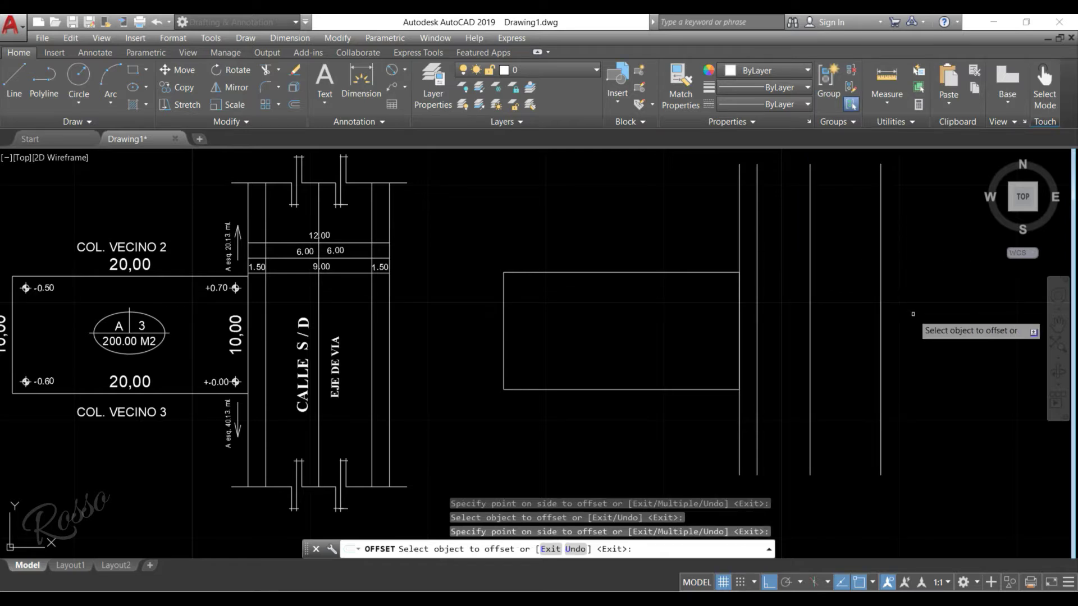
key("Escape")
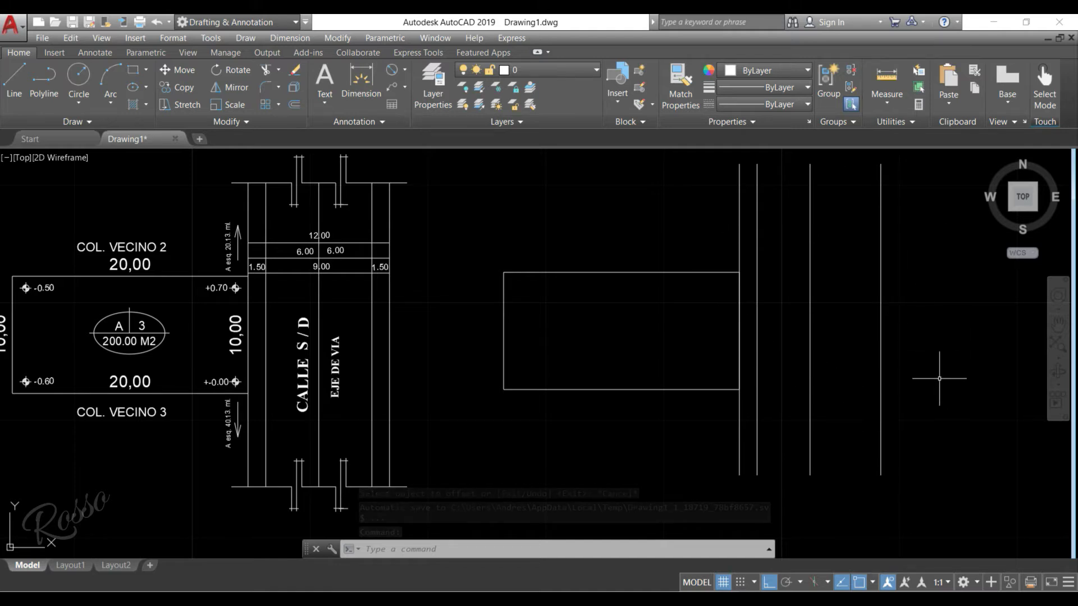
Offset the outermost street line by 1.5 inward, toward the street's centre line, to form the far sidewalk
type("o")
key("Return")
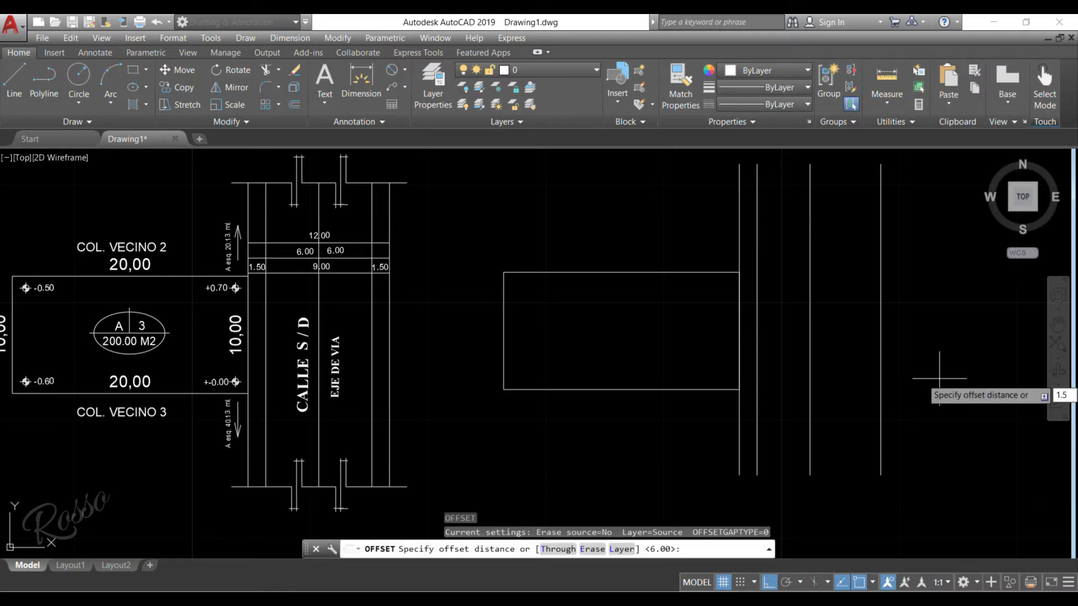
key("Return")
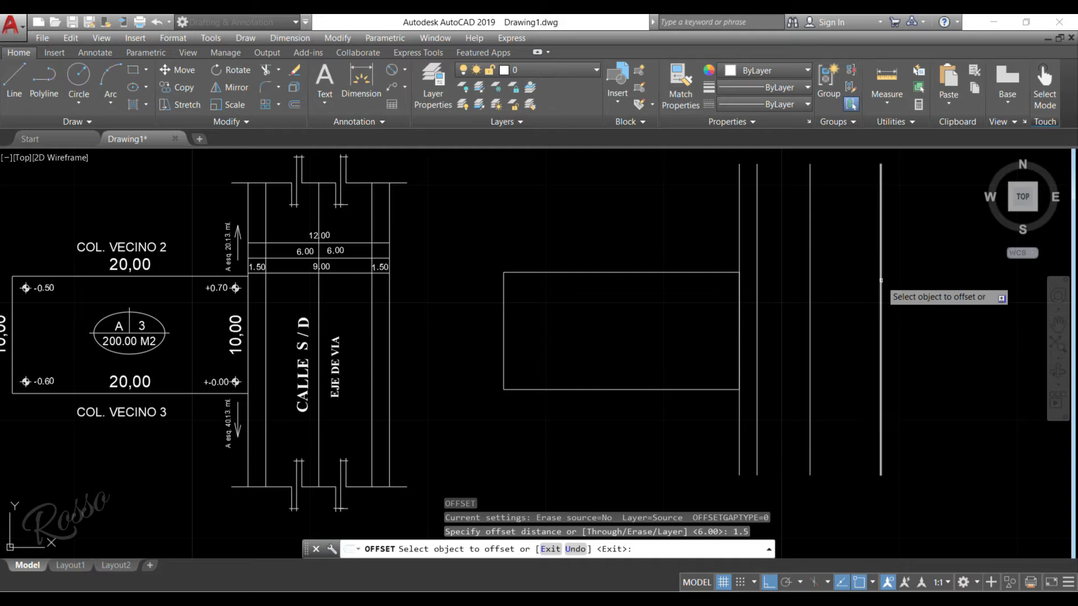
left_click(881, 280)
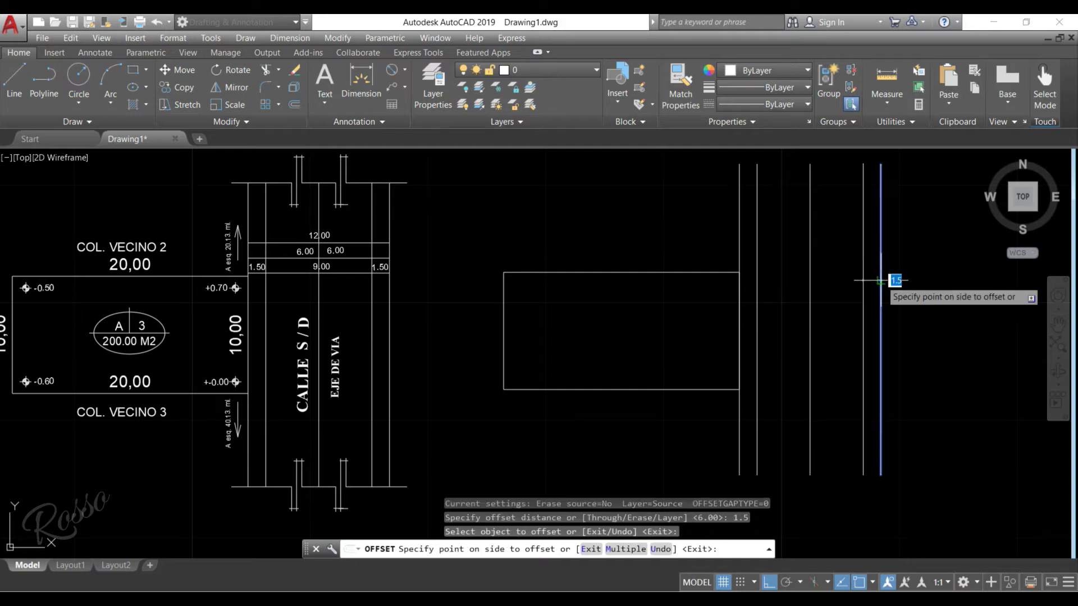
left_click(830, 280)
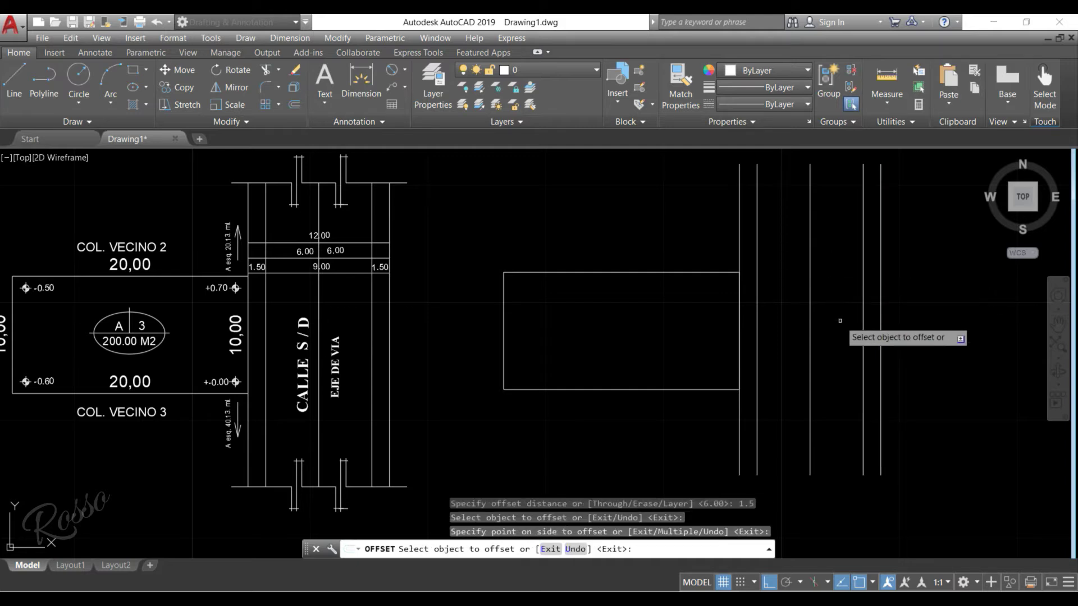
key("Escape")
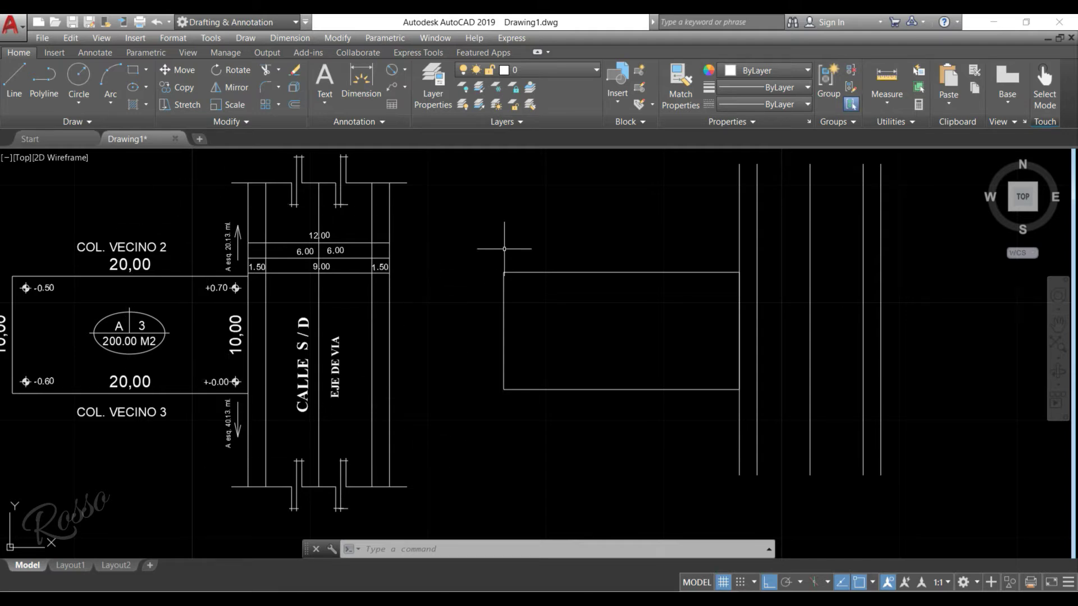
Draw a horizontal break-line polyline with two stepped zigzags across the upper ends of the street lines, extending past both outer lines
middle_click_drag(504, 249, 491, 261)
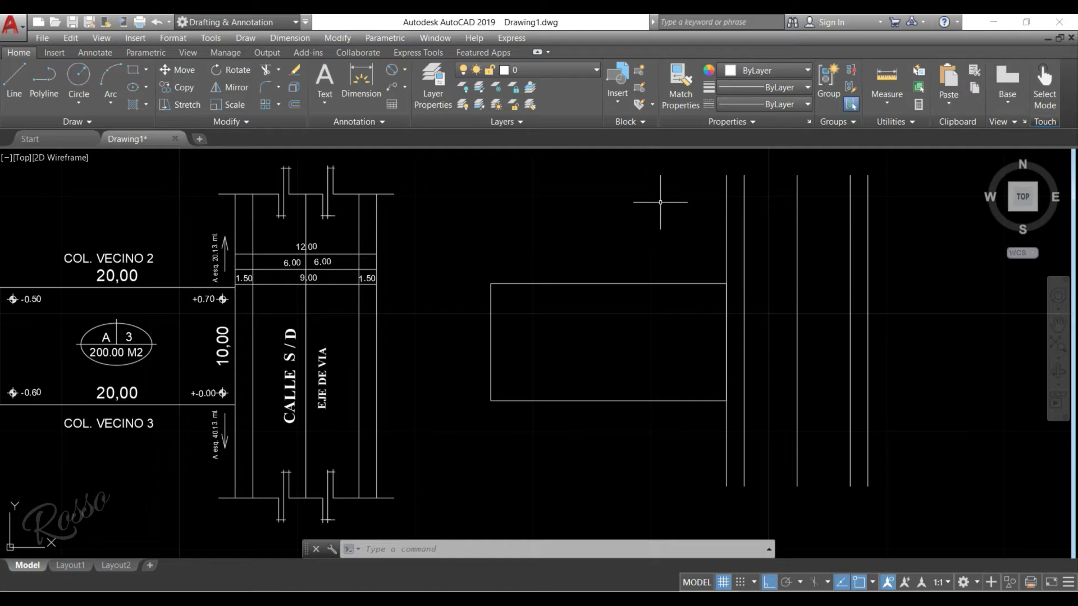
left_click(40, 84)
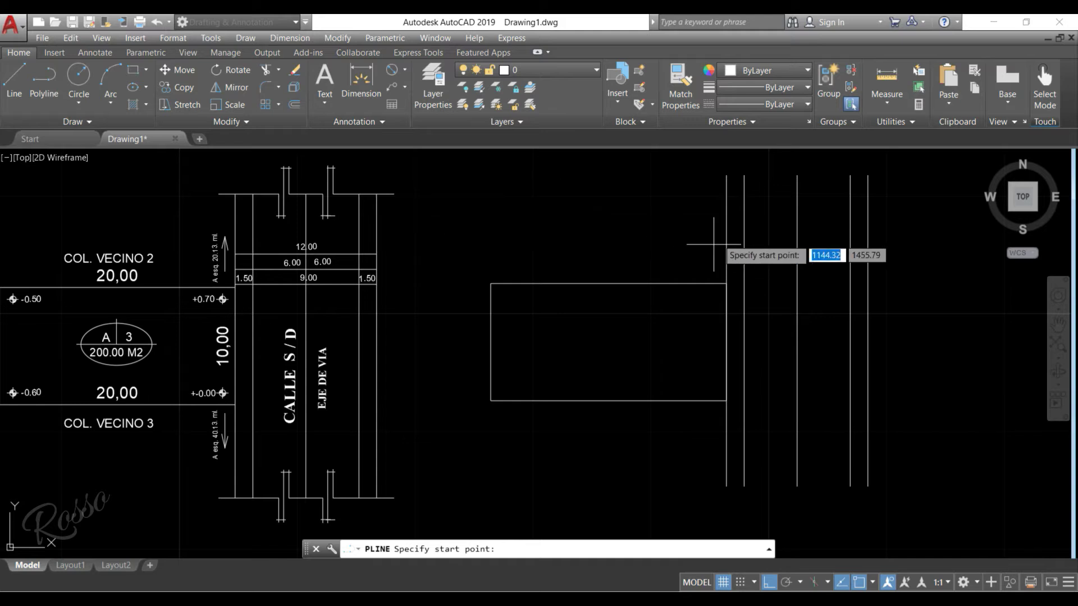
left_click(701, 204)
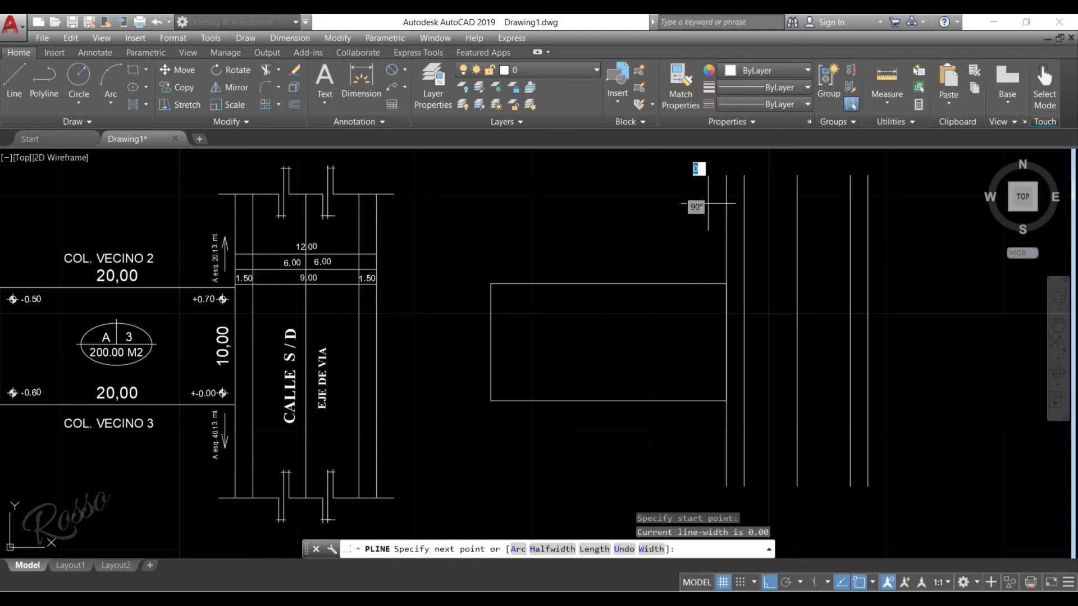
left_click(759, 204)
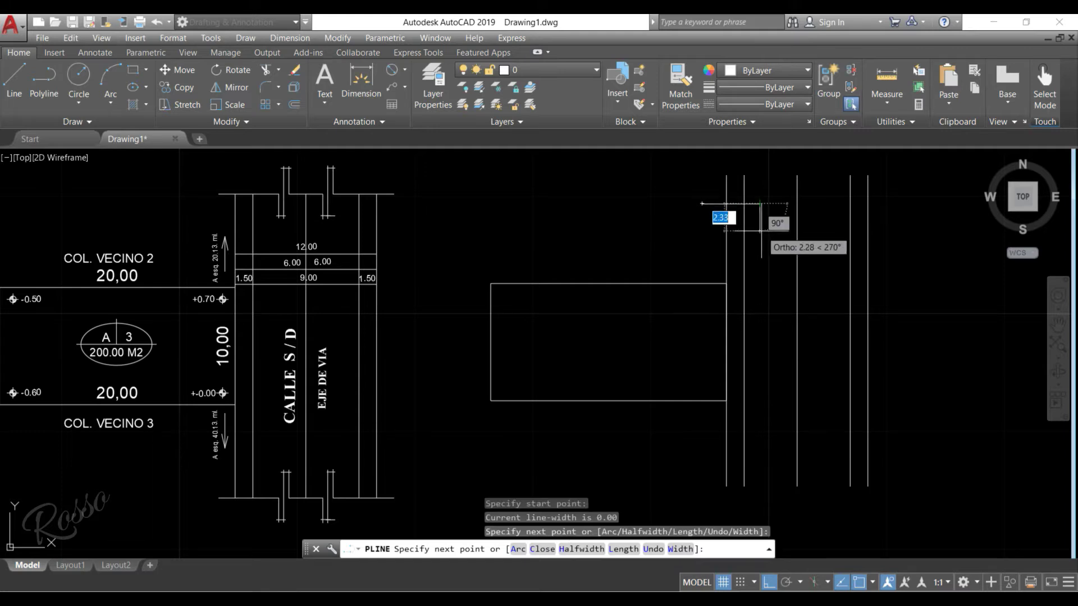
left_click(759, 231)
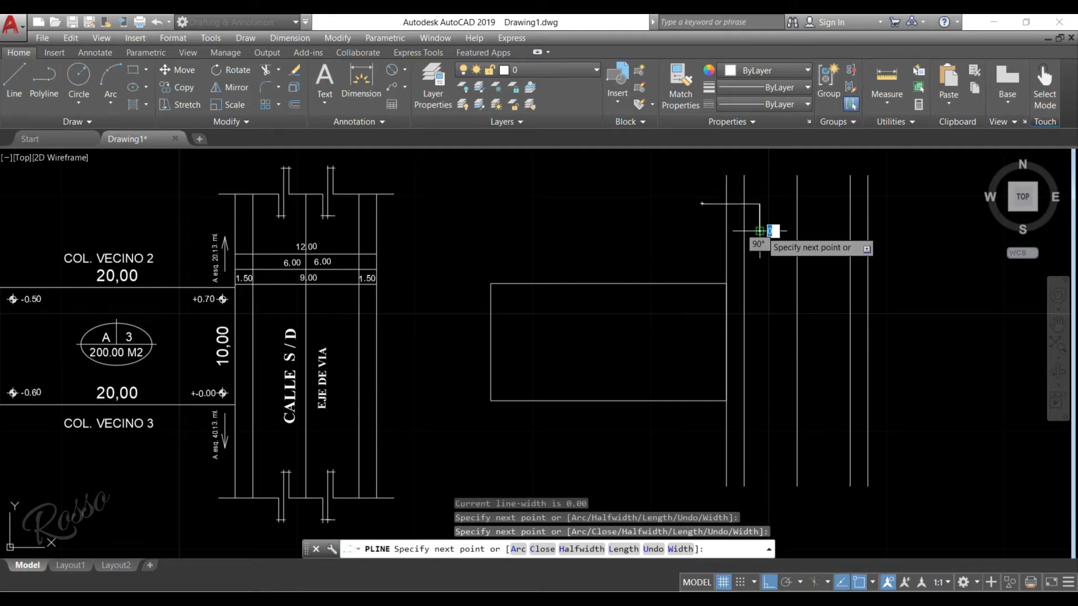
left_click(768, 230)
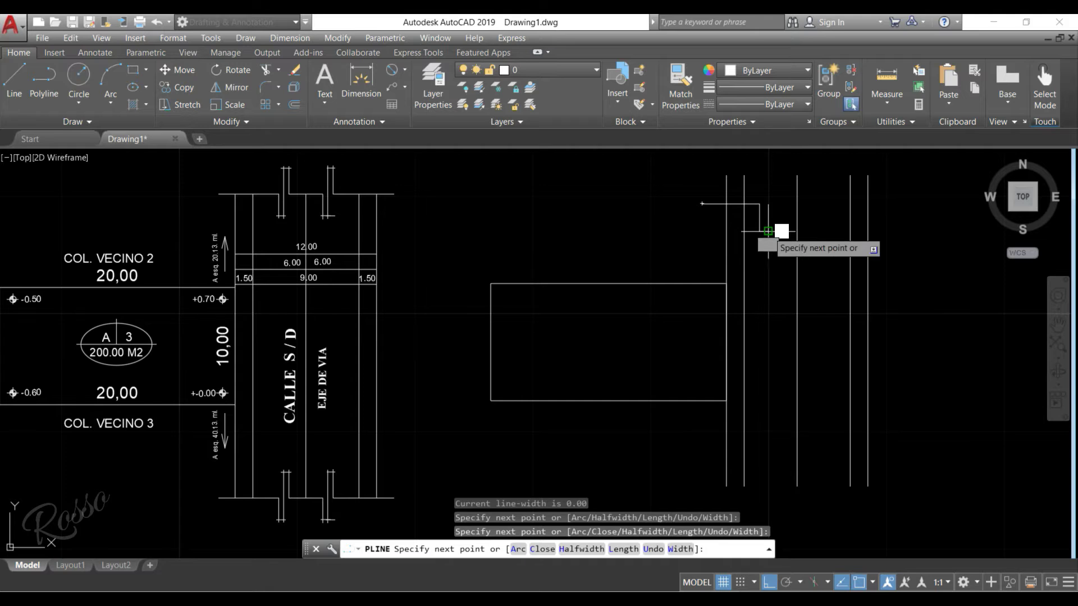
left_click(768, 164)
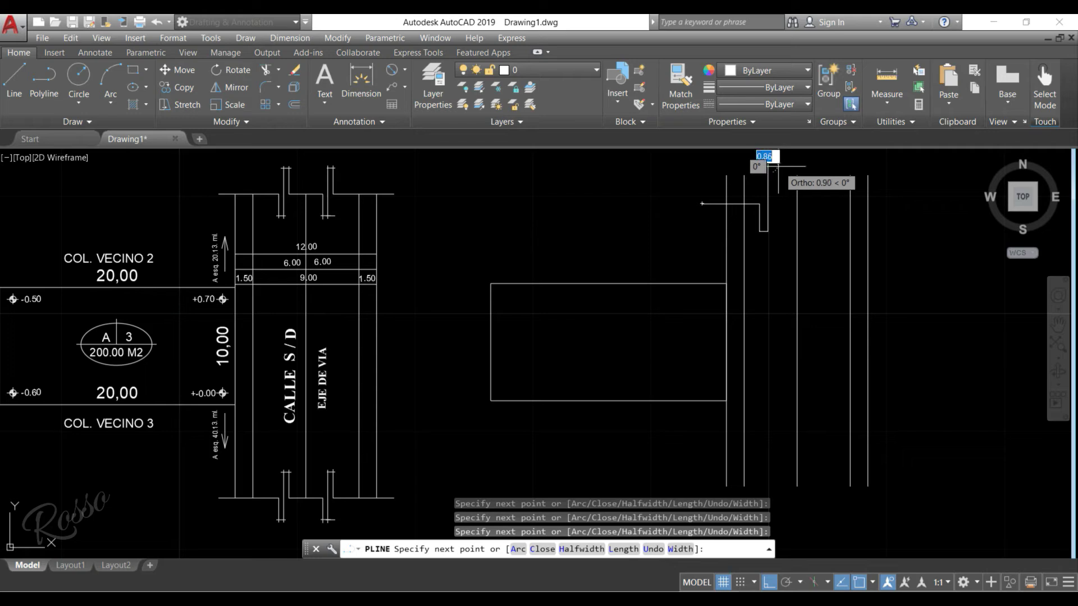
left_click(778, 165)
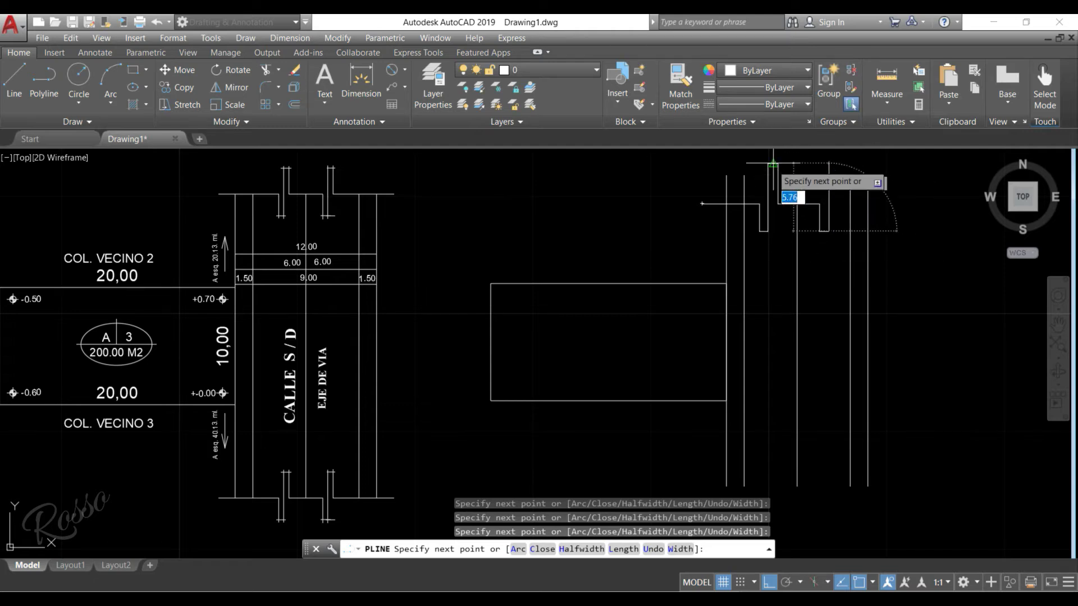
left_click(829, 167)
left_click(838, 164)
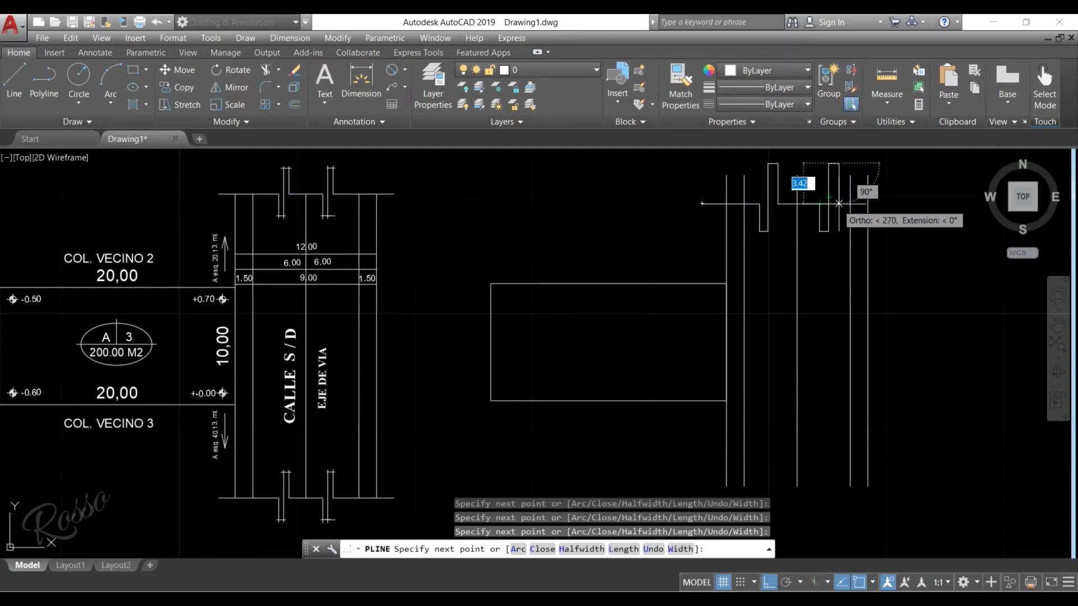
left_click(839, 203)
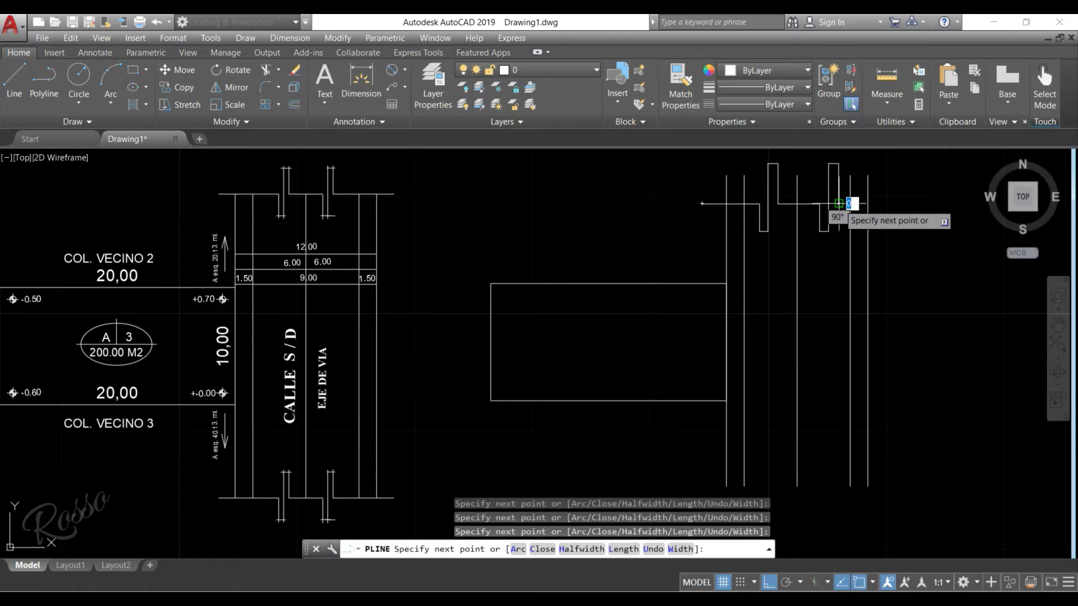
left_click(886, 203)
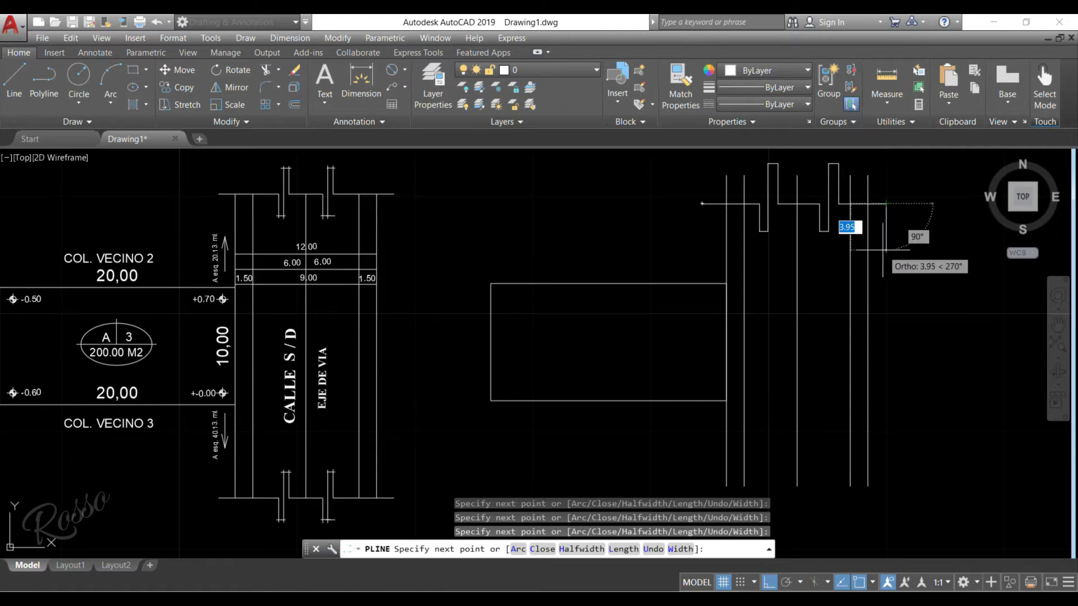
key("Escape")
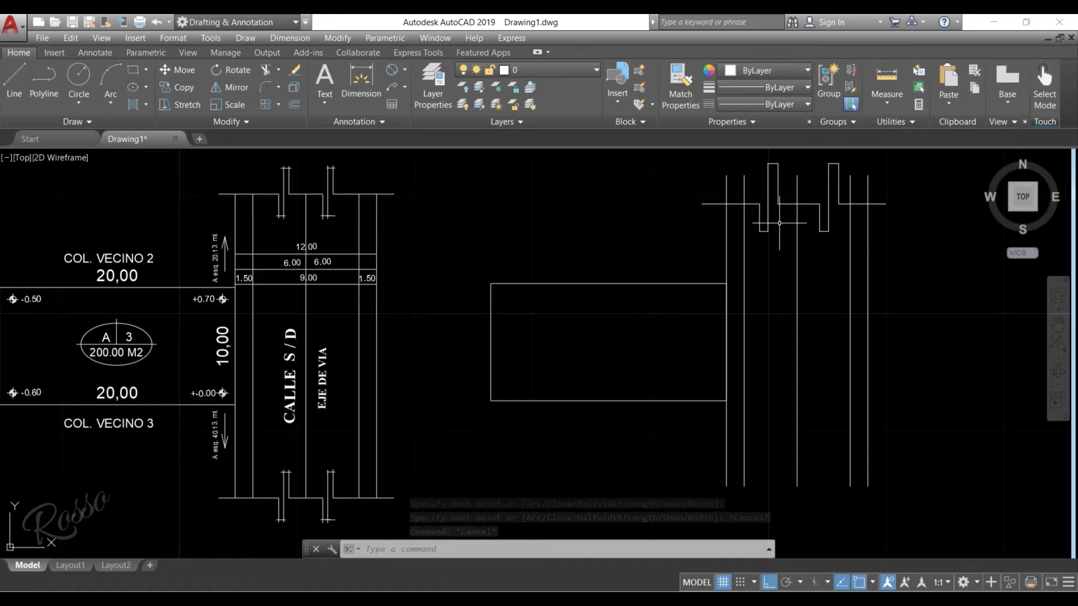
Trim the upper ends of all five vertical street lines where they project above the break line
middle_click_drag(793, 251, 765, 288)
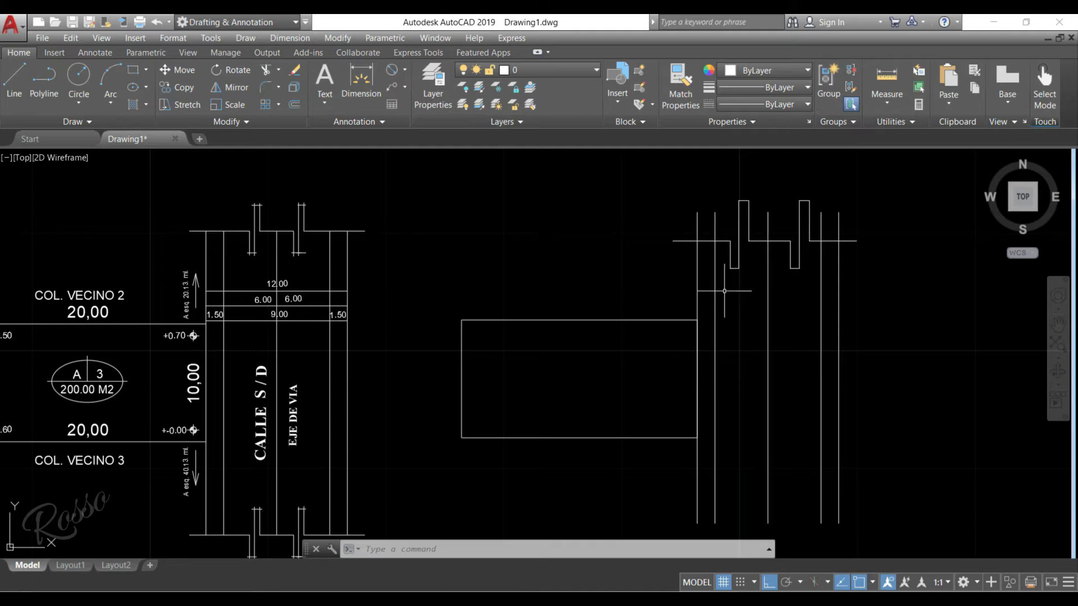
key("Return")
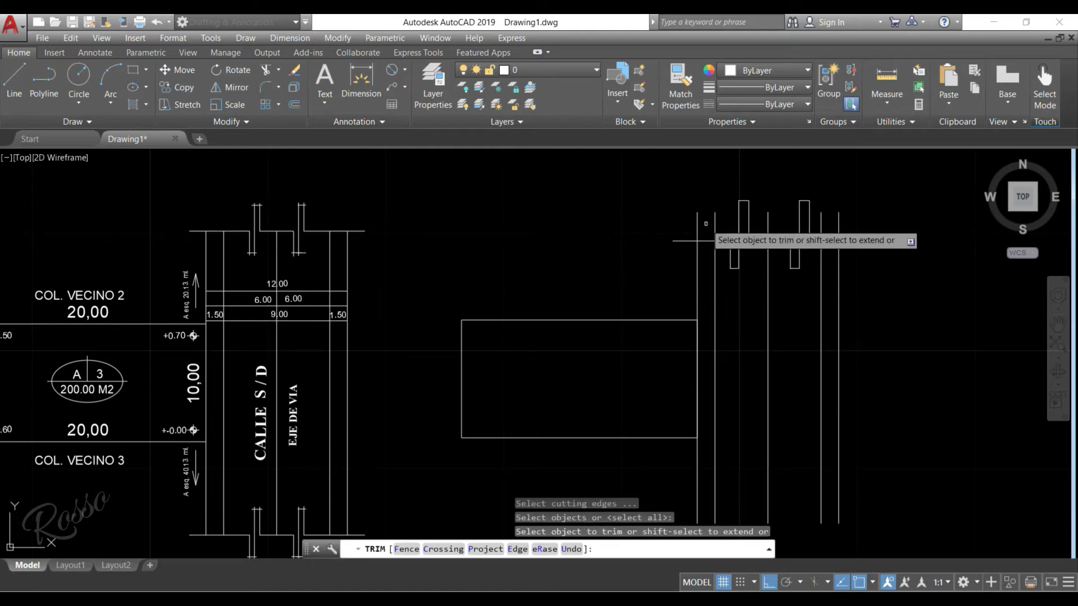
left_click(715, 224)
left_click(692, 219)
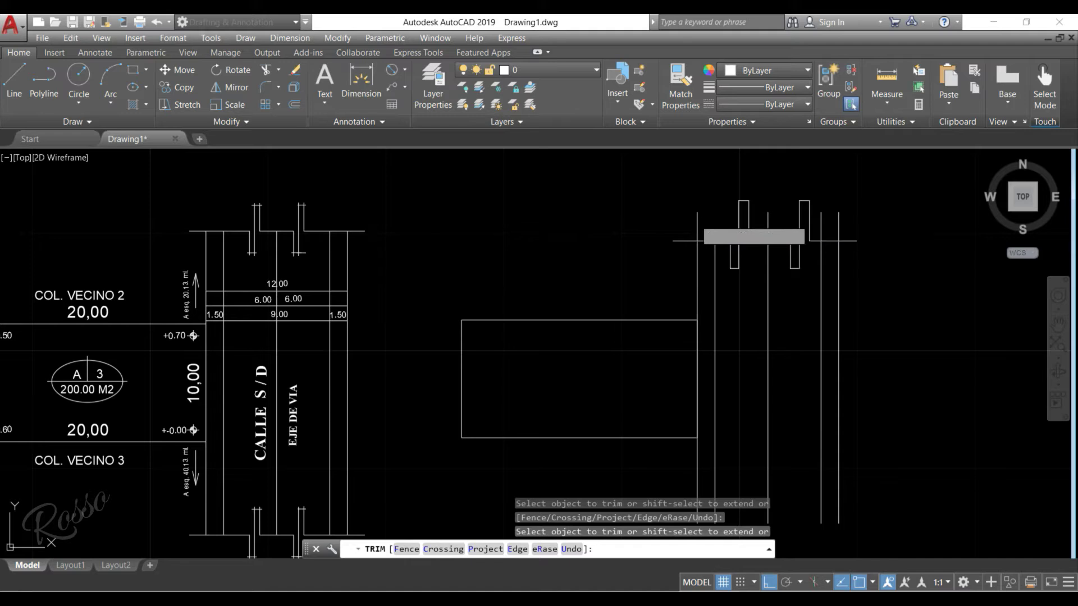
left_click(705, 211)
left_click(768, 217)
left_click(821, 224)
left_click(838, 220)
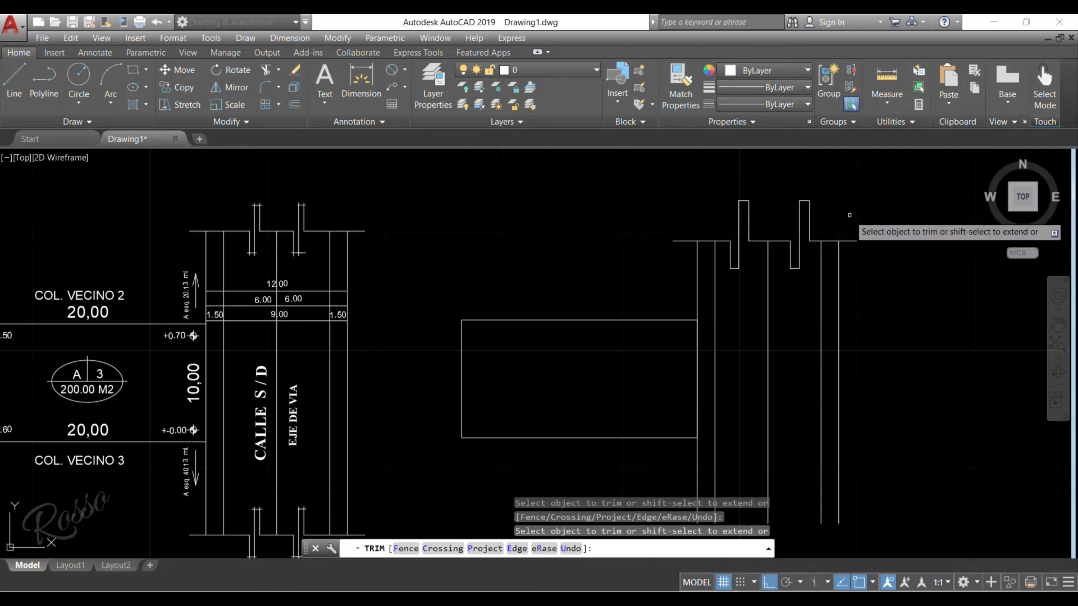
Compare the new upper break line with the break lines at both ends of the reference plan's street
key("Escape")
key("Escape")
mouse_move(832, 230)
middle_mouse_down()
mouse_move(813, 245)
mouse_move(781, 234)
middle_mouse_up()
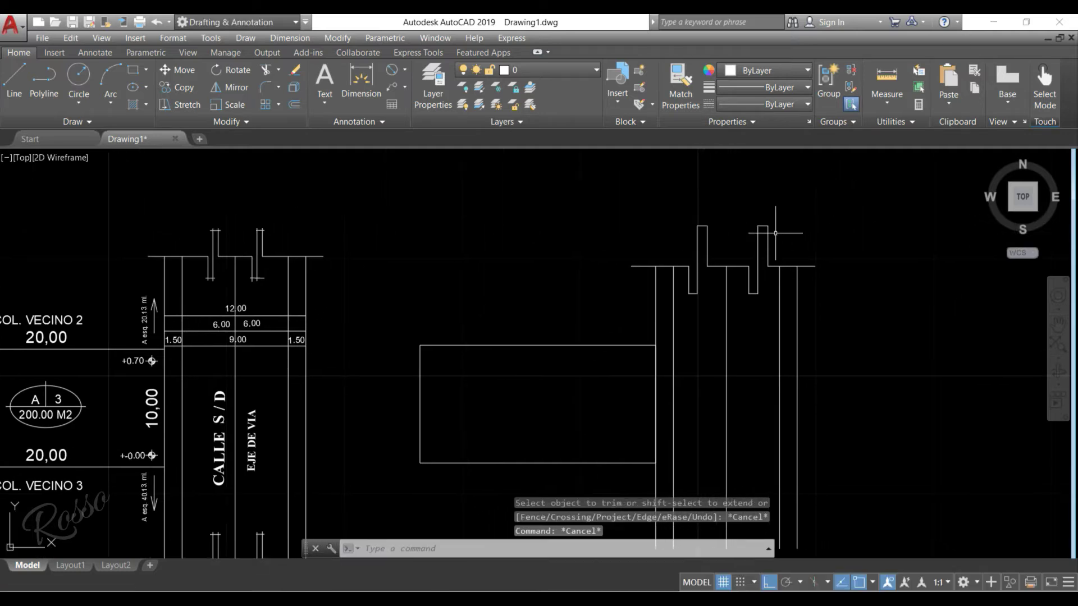
scroll(719, 225, "up", 2)
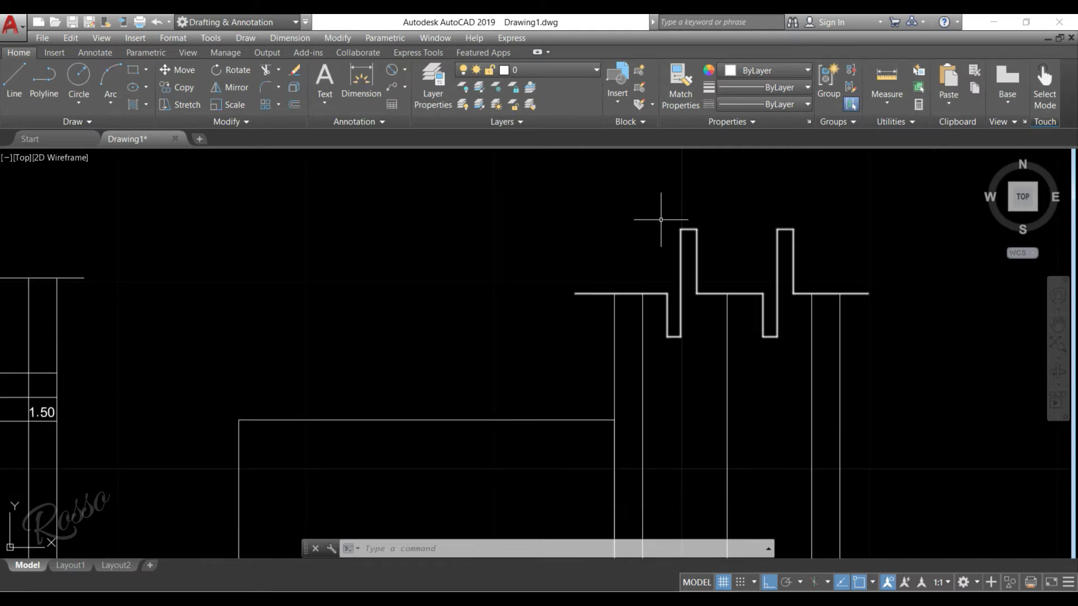
middle_click_drag(621, 253, 762, 271)
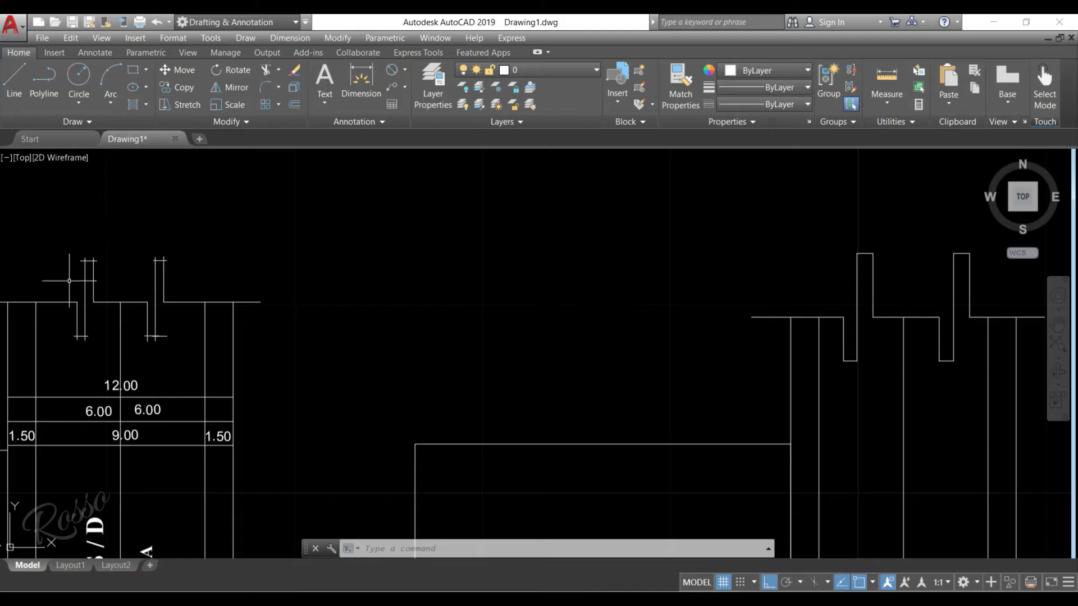
middle_click_drag(581, 271, 474, 252)
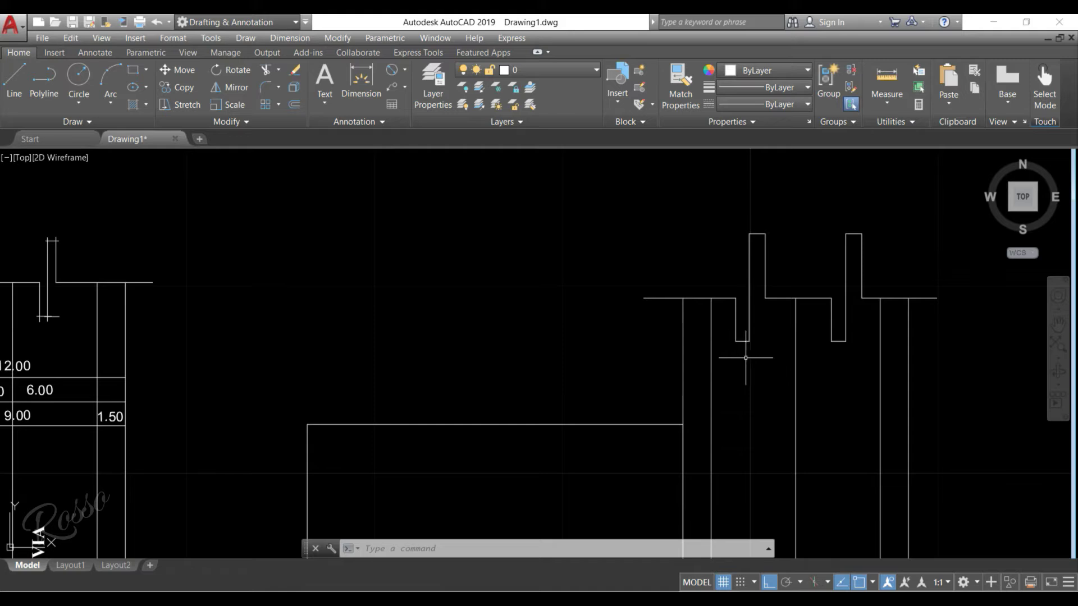
mouse_move(736, 331)
middle_mouse_down()
mouse_move(727, 331)
mouse_move(741, 296)
mouse_move(775, 261)
middle_mouse_up()
scroll(759, 272, "down", 2)
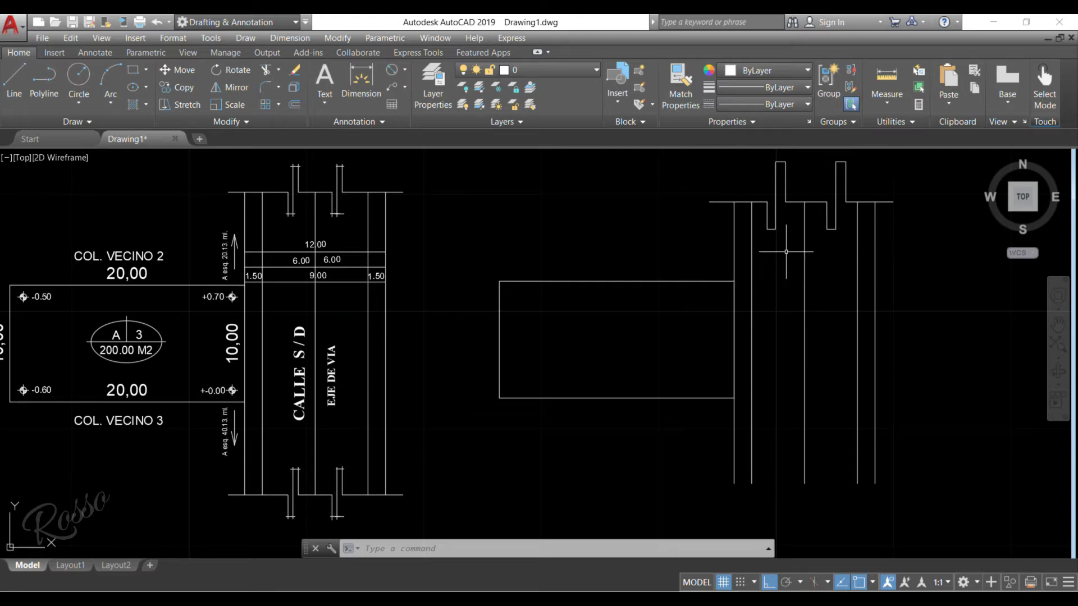
middle_click_drag(457, 344, 466, 326)
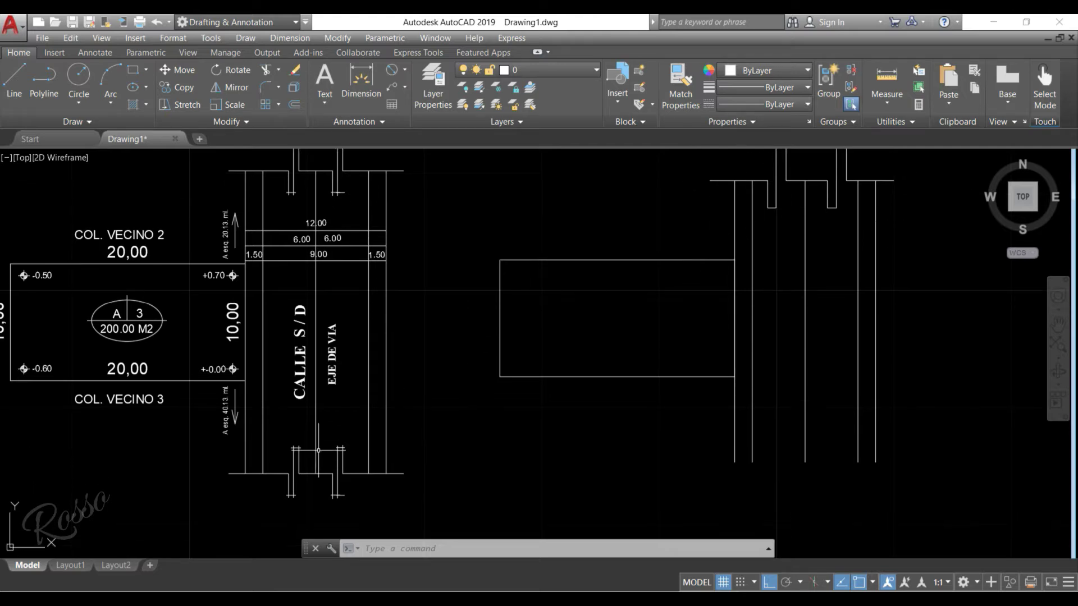
Copy the reference plan's lower break line, with Ortho off, onto the new street lines just above their lower ends
left_click(208, 439)
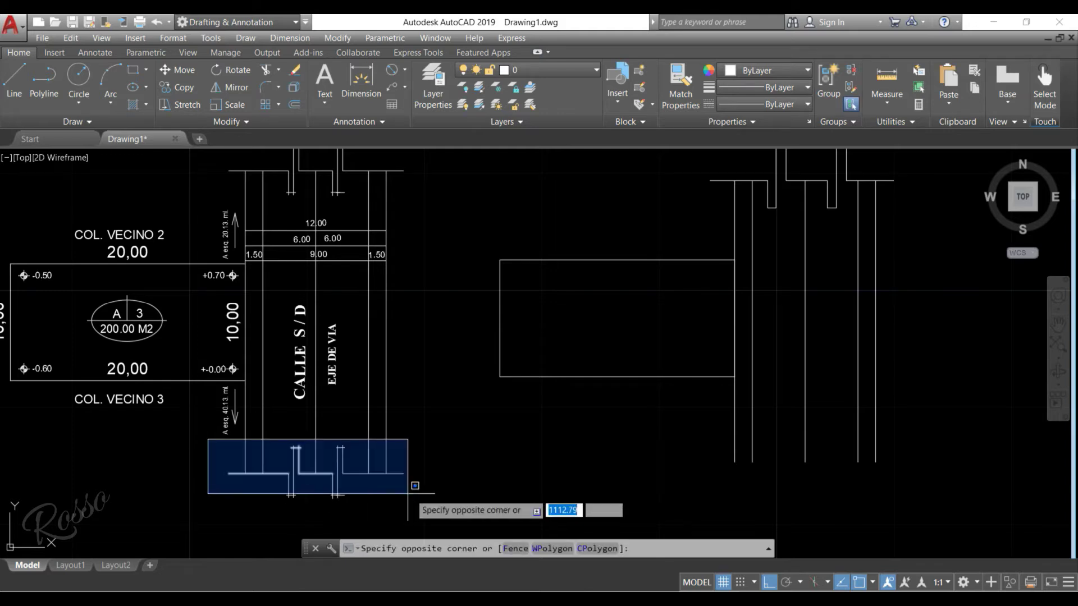
left_click(432, 499)
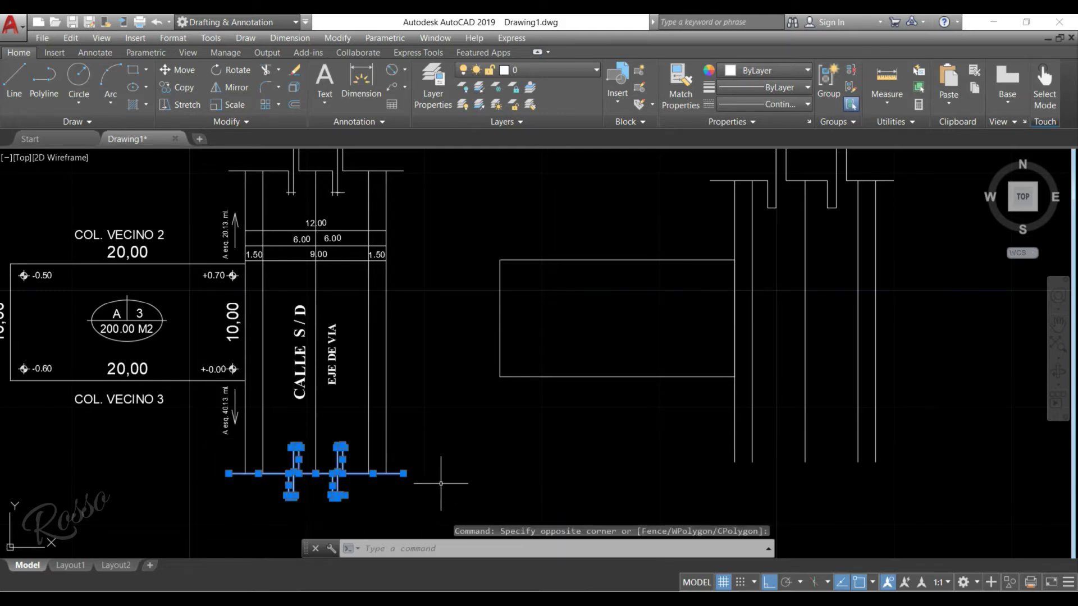
middle_click_drag(852, 211, 847, 226)
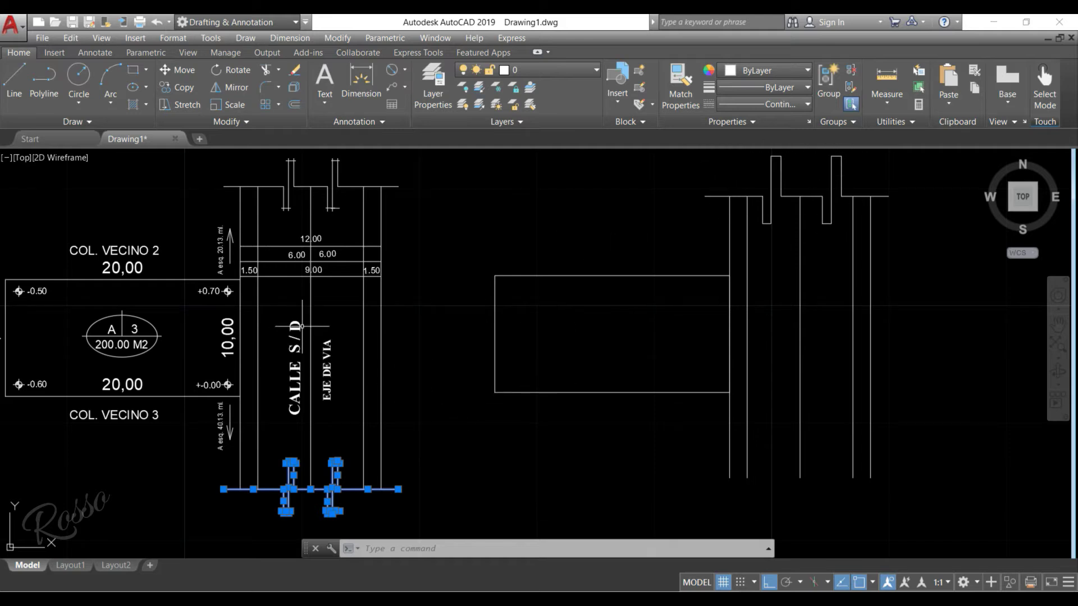
right_click(386, 507)
left_click(449, 321)
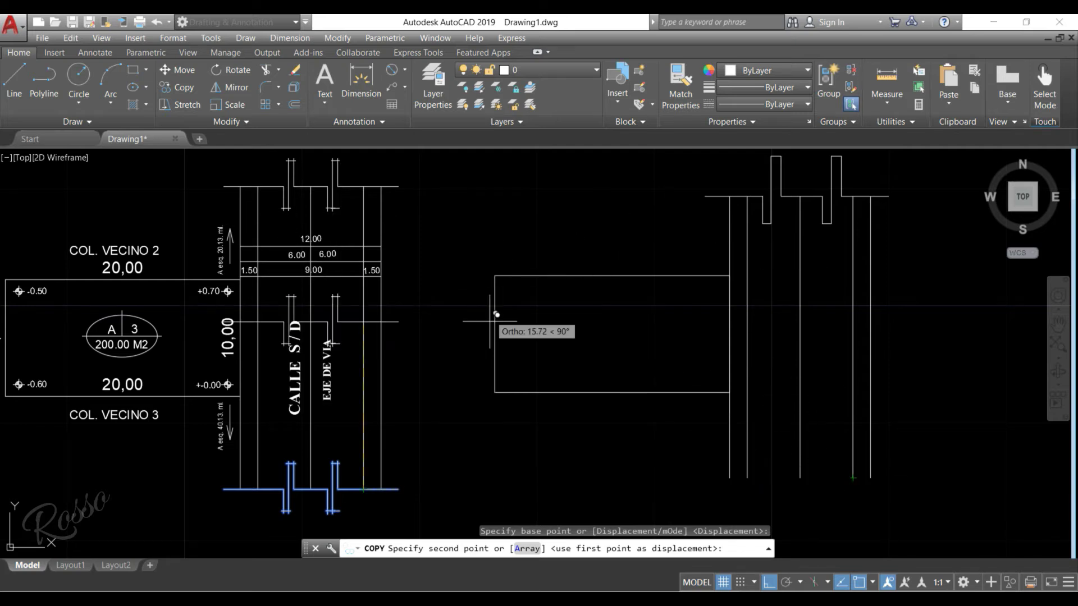
left_click(768, 584)
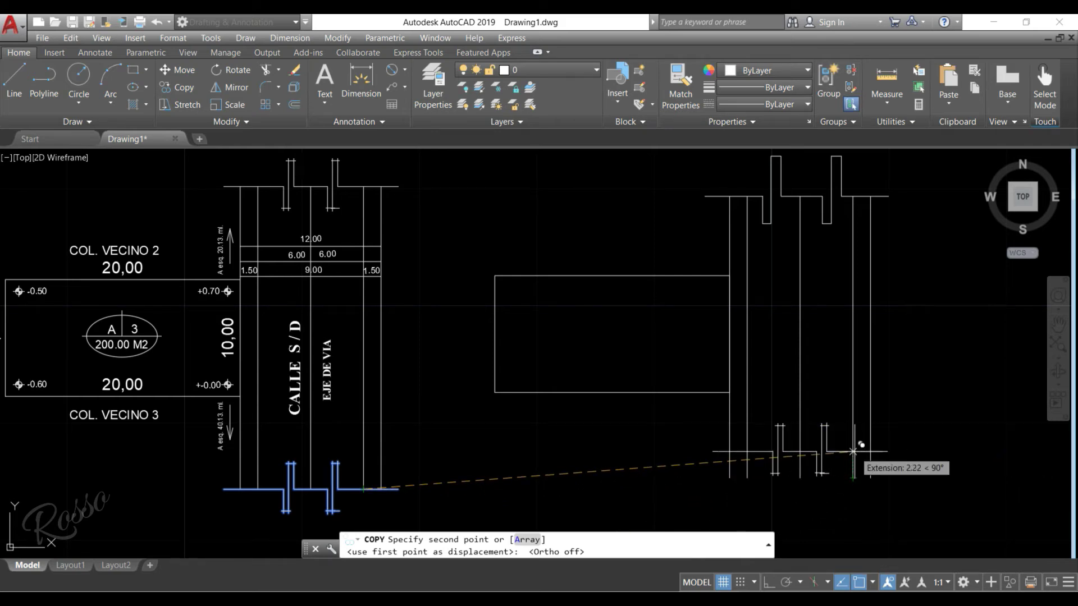
left_click(852, 451)
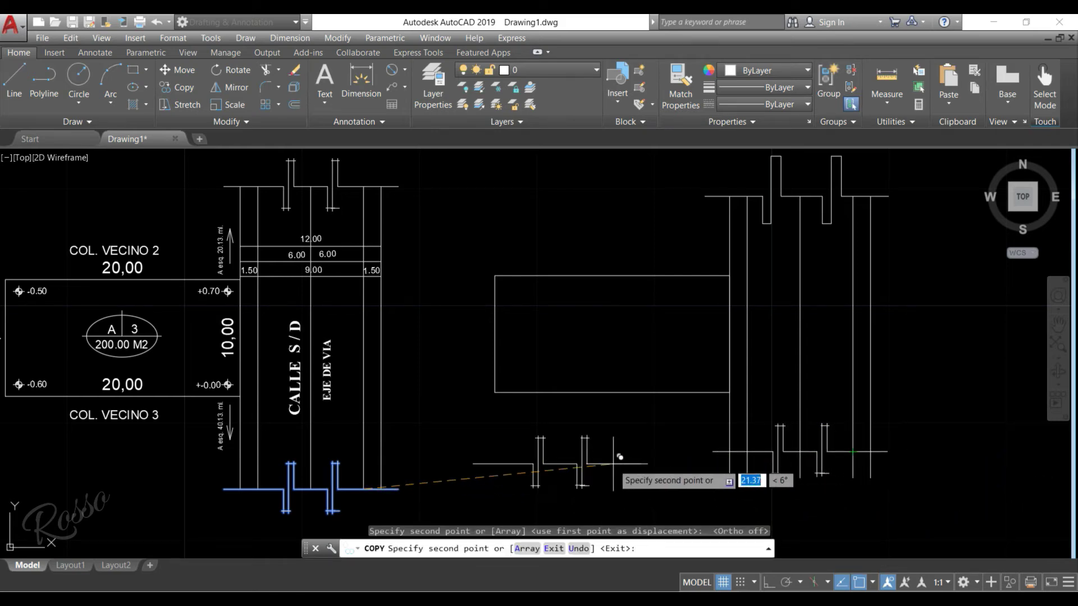
key("Escape")
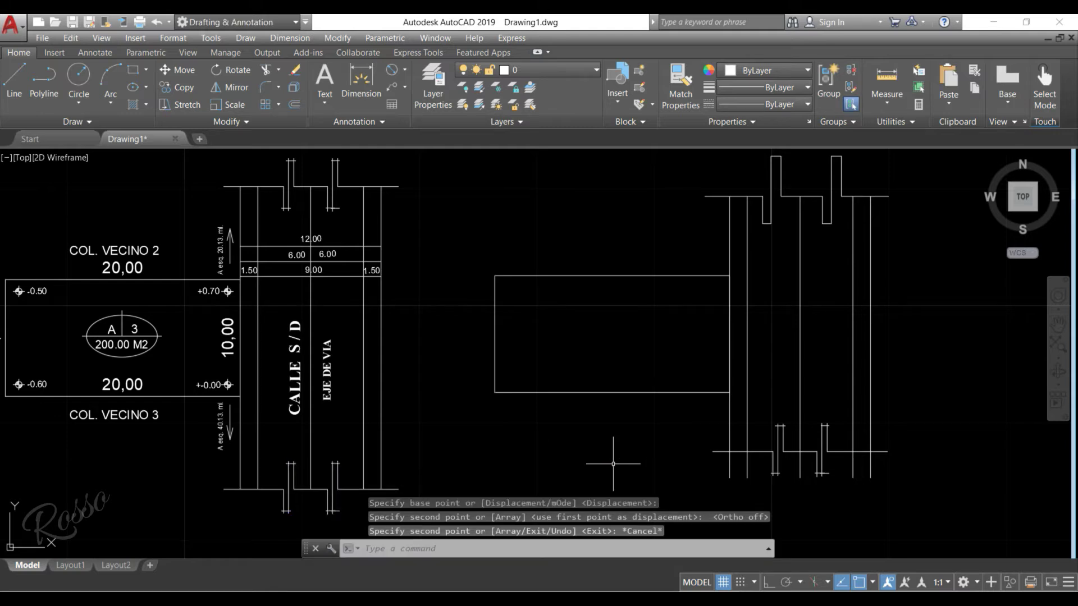
Trim the lower ends of all five vertical street lines where they project below the copied break line
middle_click_drag(586, 429, 503, 436)
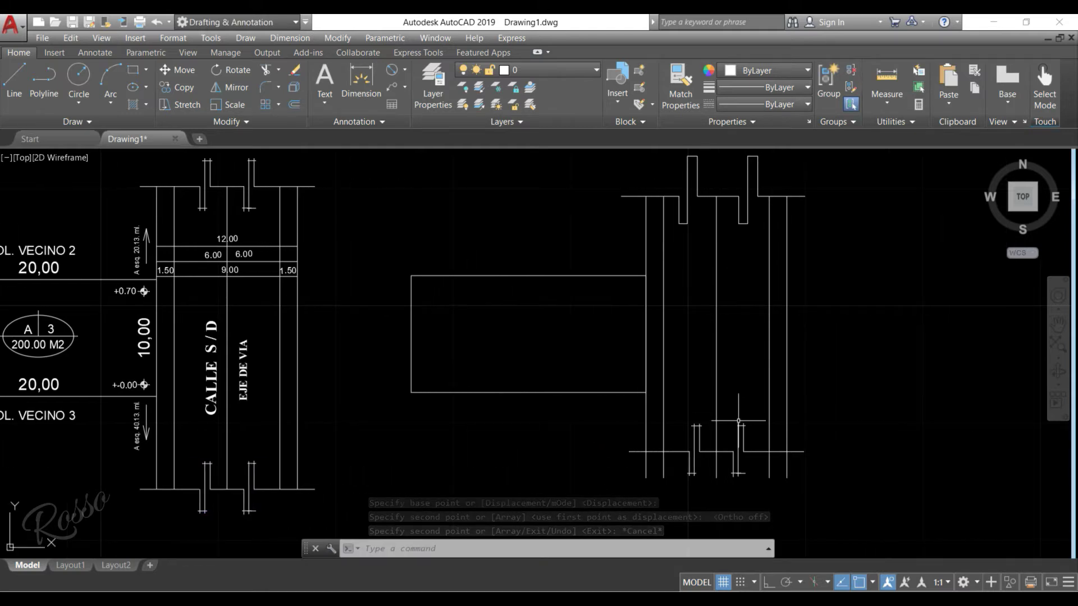
middle_click_drag(684, 412, 614, 426)
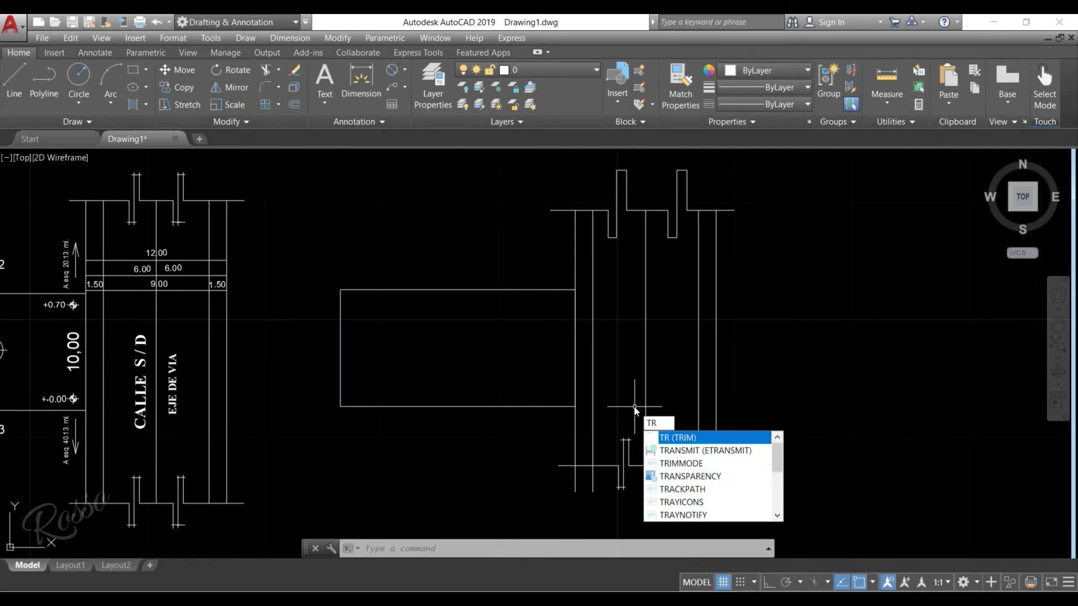
key("Return")
key("Return")
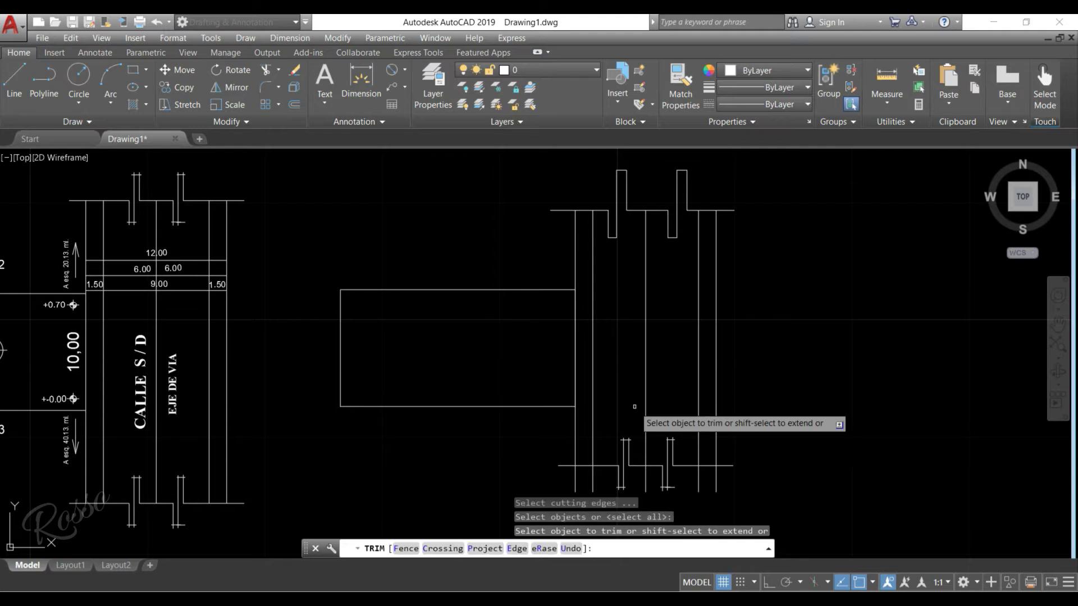
left_click(576, 478)
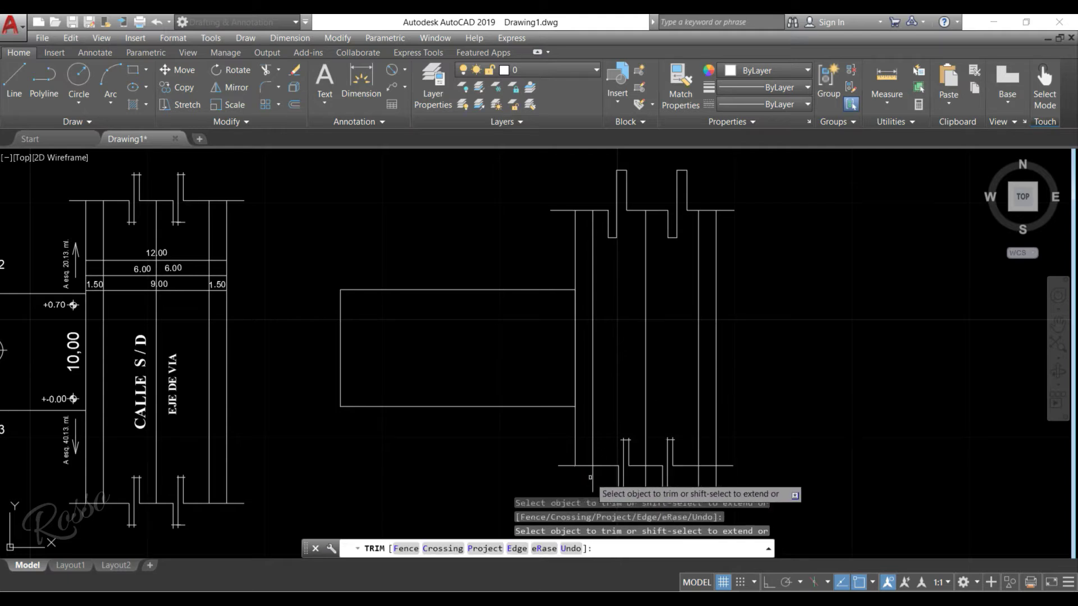
left_click(645, 481)
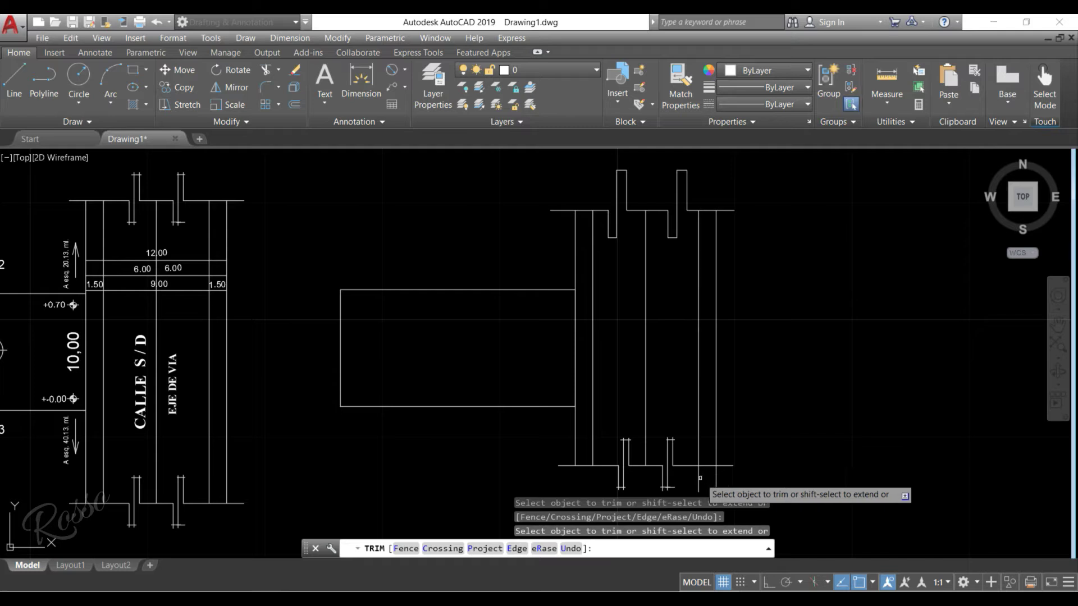
left_click(700, 478)
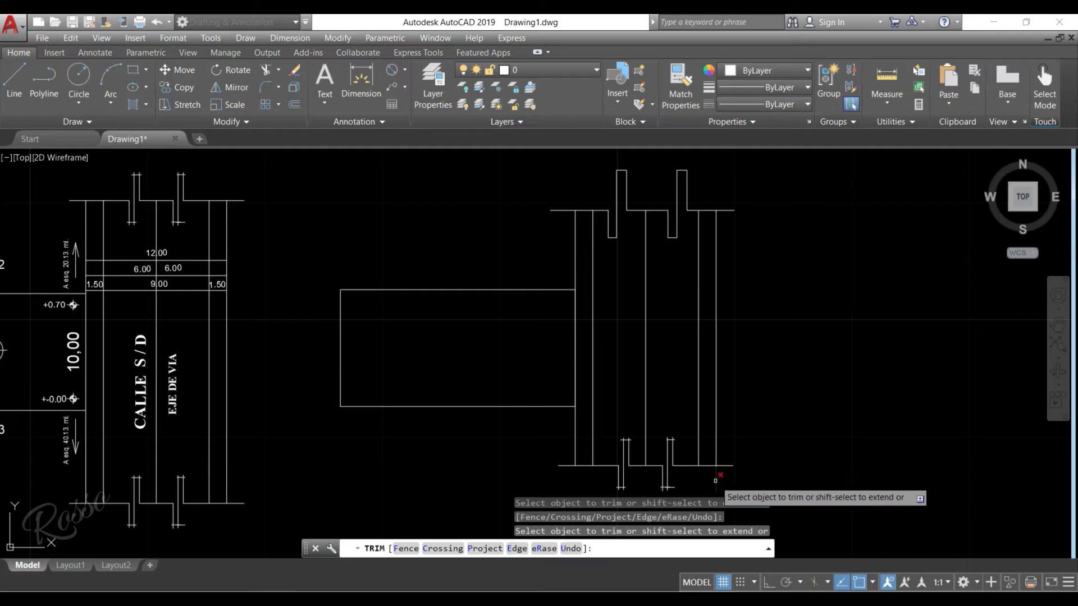
left_click(715, 480)
key("Escape")
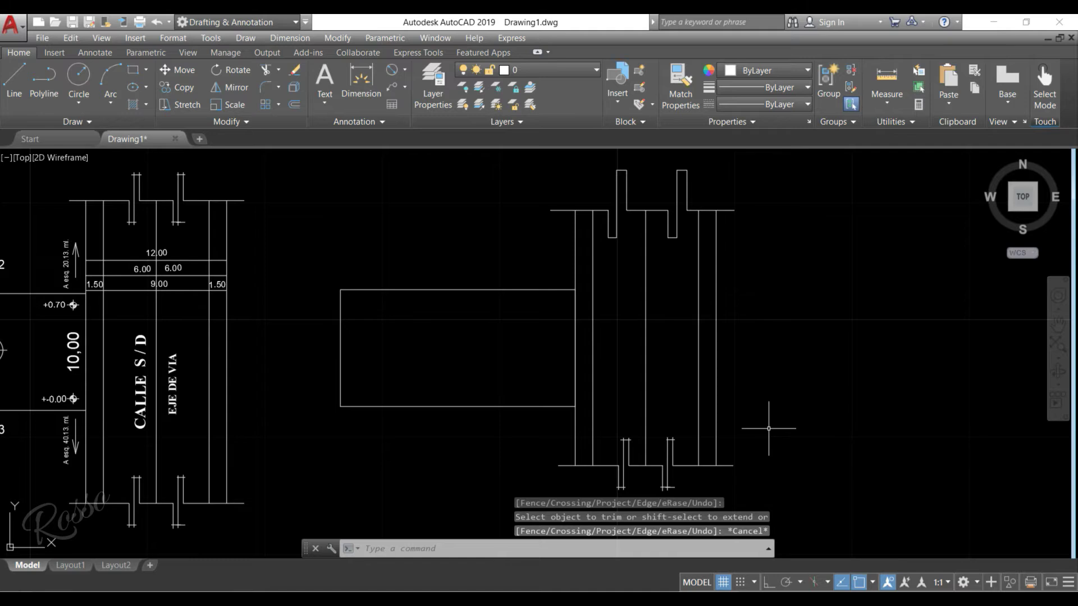
Delete the hand-drawn break-line polyline across the upper ends of the new street lines
middle_click_drag(768, 429, 830, 414)
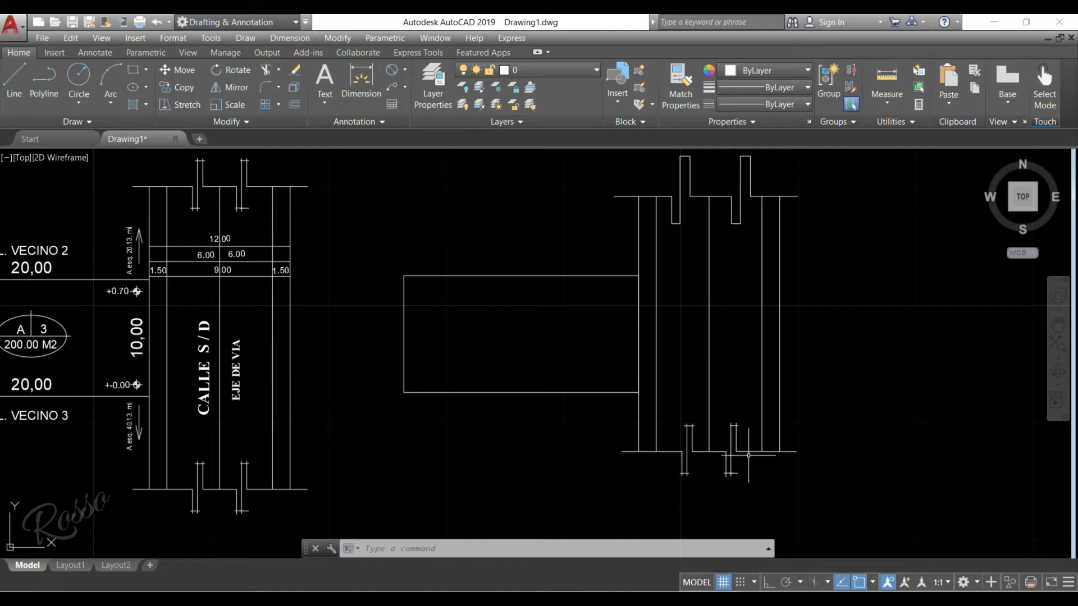
middle_click_drag(734, 297, 784, 312)
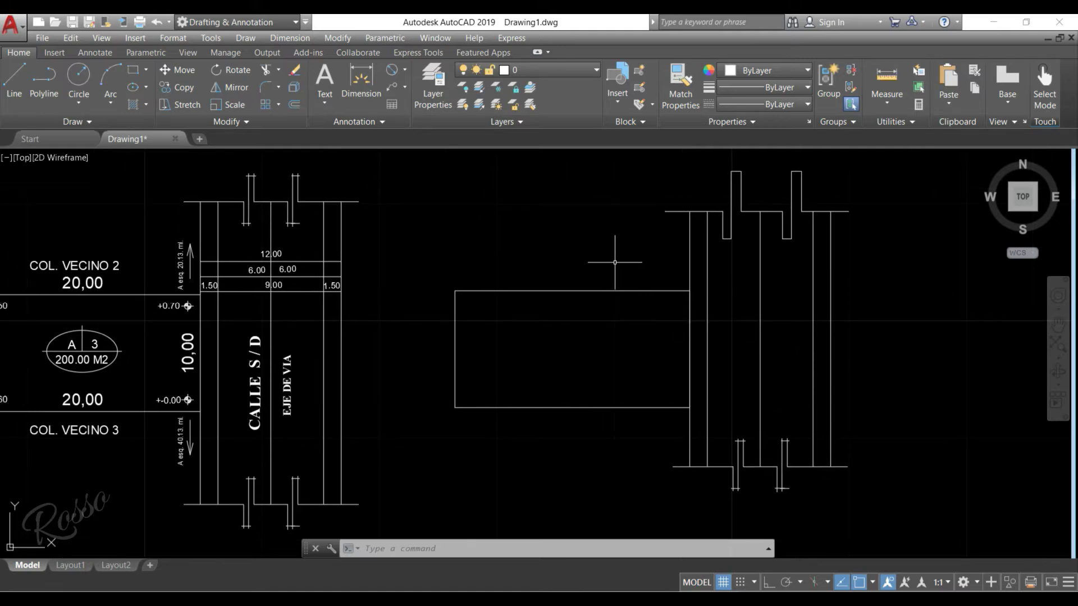
mouse_move(618, 262)
middle_mouse_down()
mouse_move(694, 273)
mouse_move(649, 260)
mouse_move(560, 284)
mouse_move(620, 274)
middle_mouse_up()
left_click(726, 240)
key("Delete")
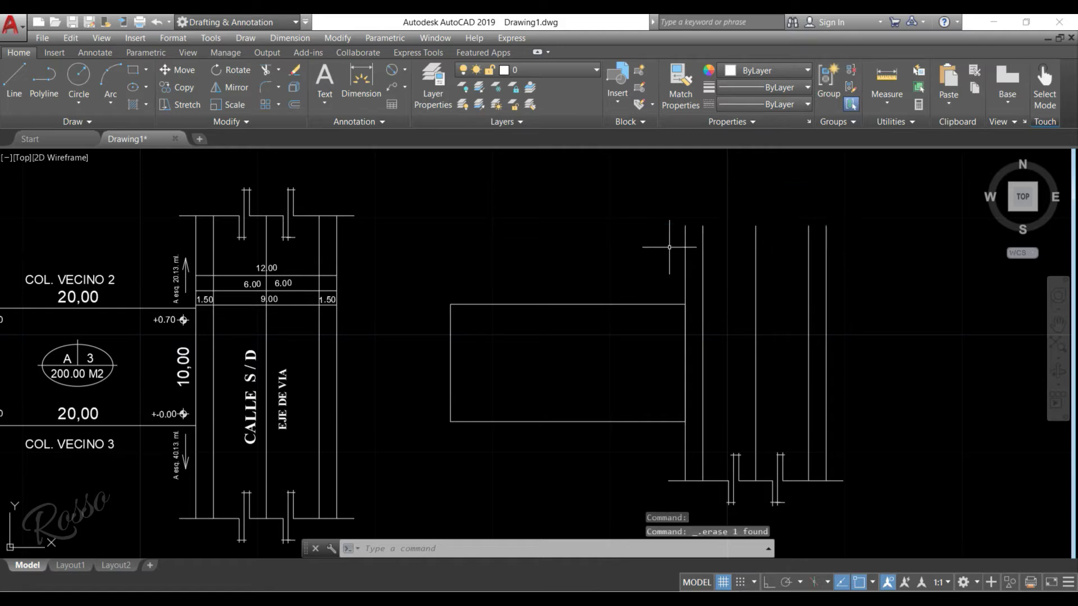
Copy all segments of the lower break line to the clipboard and paste them in the empty area beyond the street's outer side
left_click(642, 440)
left_click(856, 511)
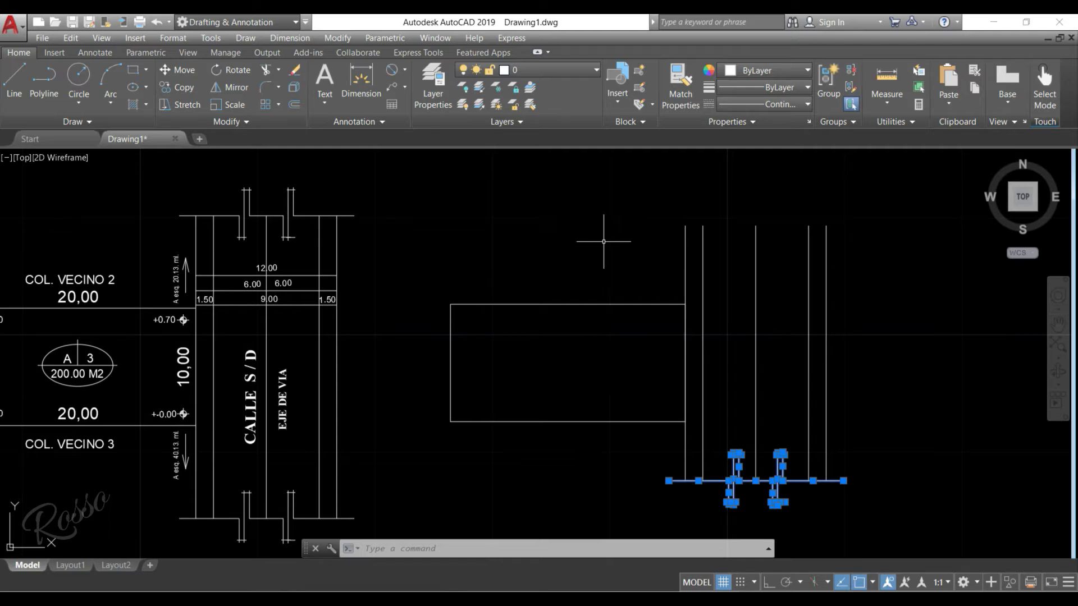
middle_click_drag(735, 418, 585, 409)
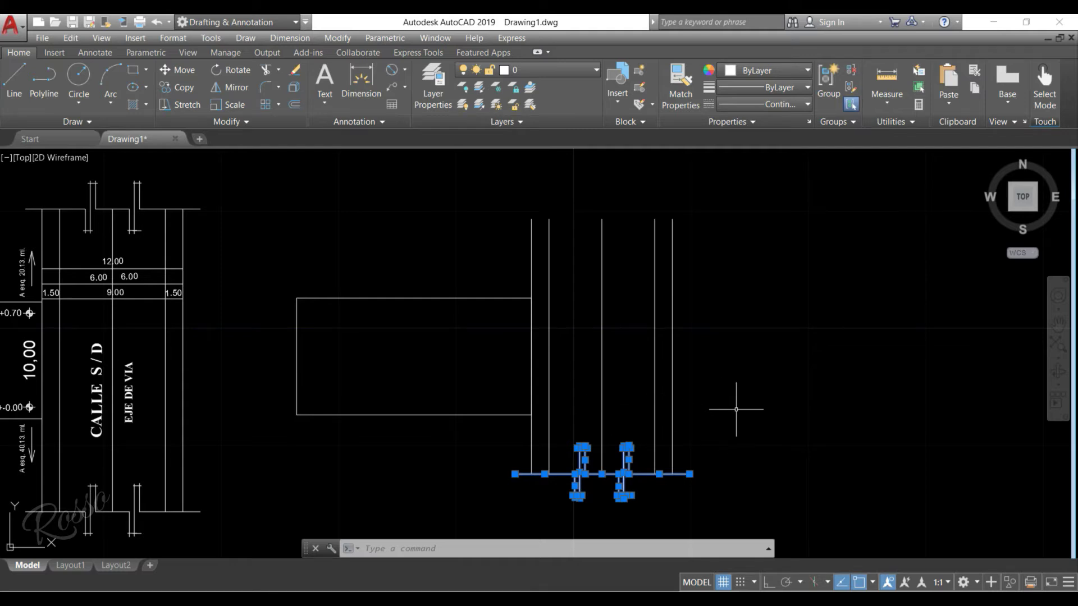
key("ctrl+c")
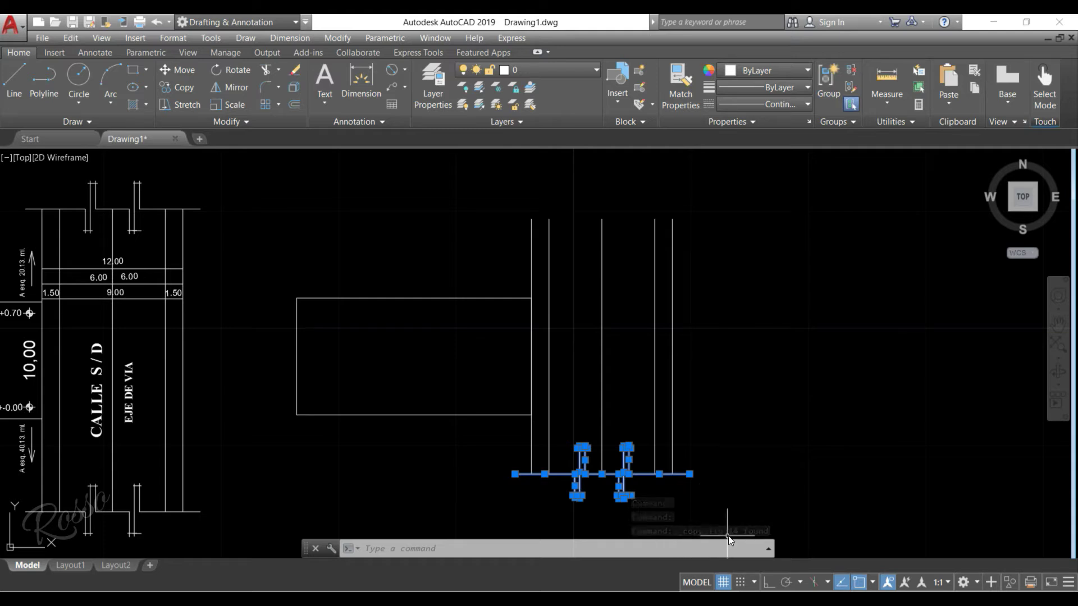
key("ctrl+c")
mouse_move(738, 445)
middle_mouse_down()
mouse_move(669, 421)
mouse_move(603, 427)
middle_mouse_up()
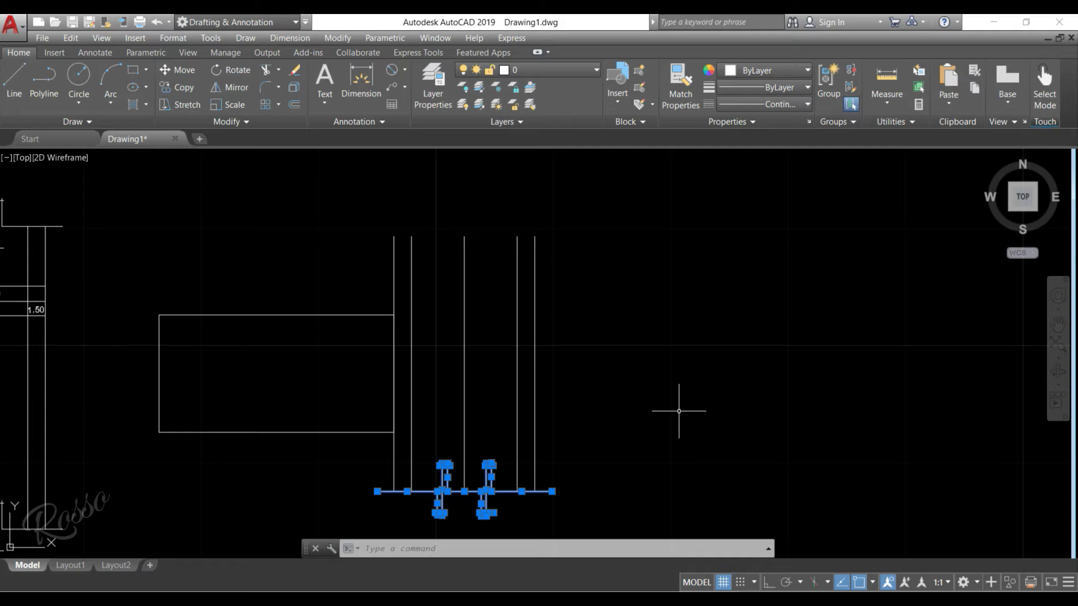
key("ctrl+c")
key("ctrl+v")
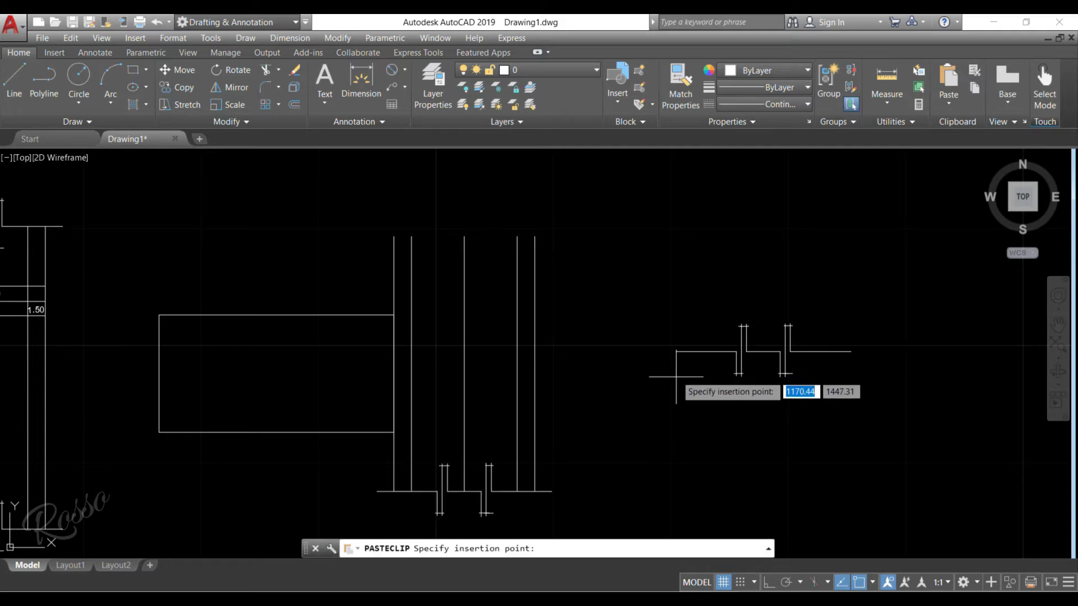
left_click(652, 312)
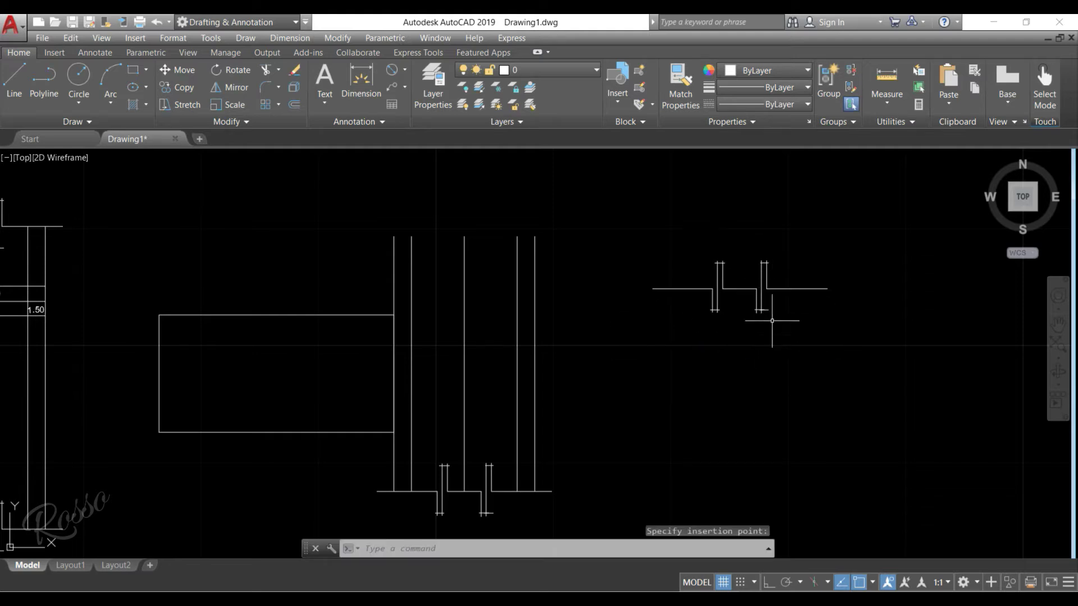
Select individual segments of the pasted and lower break lines to check whether they are separate objects, and clear the selection
mouse_move(711, 305)
middle_mouse_down()
mouse_move(681, 315)
mouse_move(579, 312)
middle_mouse_up()
left_click(683, 287)
left_click(646, 280)
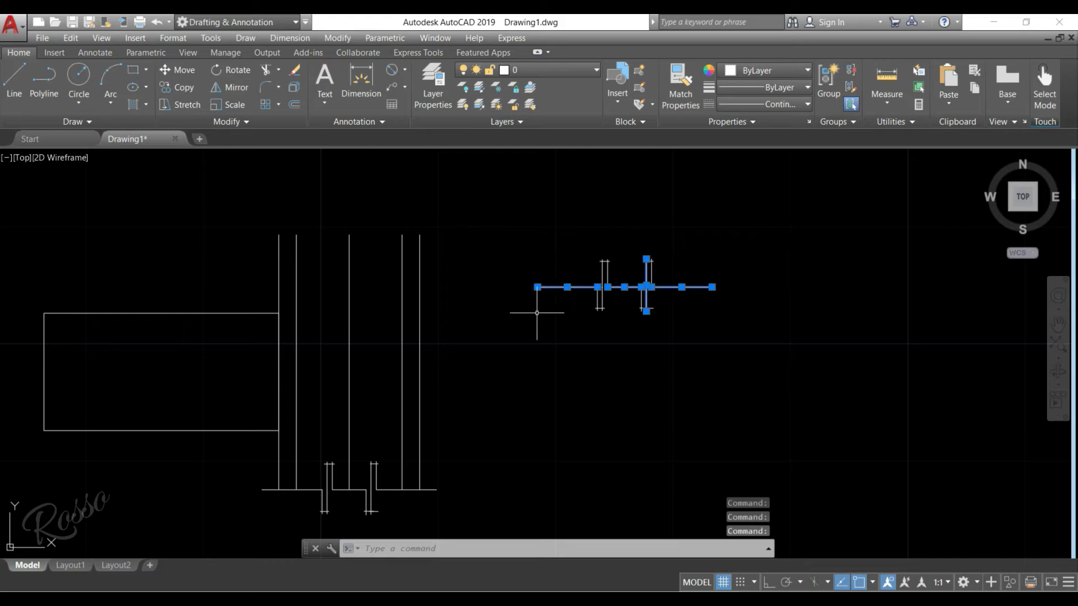
left_click(313, 489)
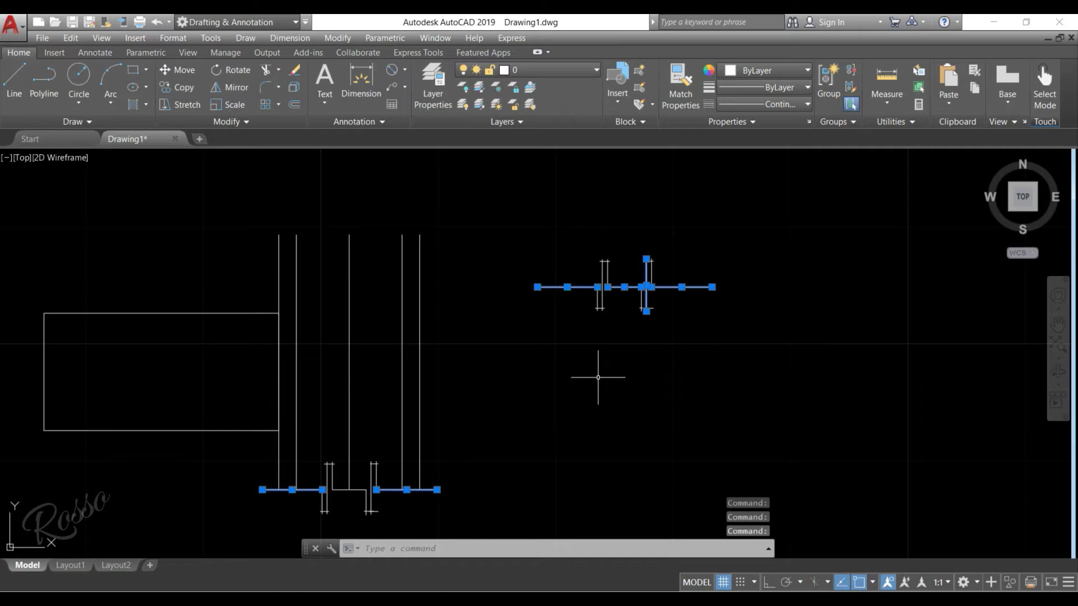
key("Escape")
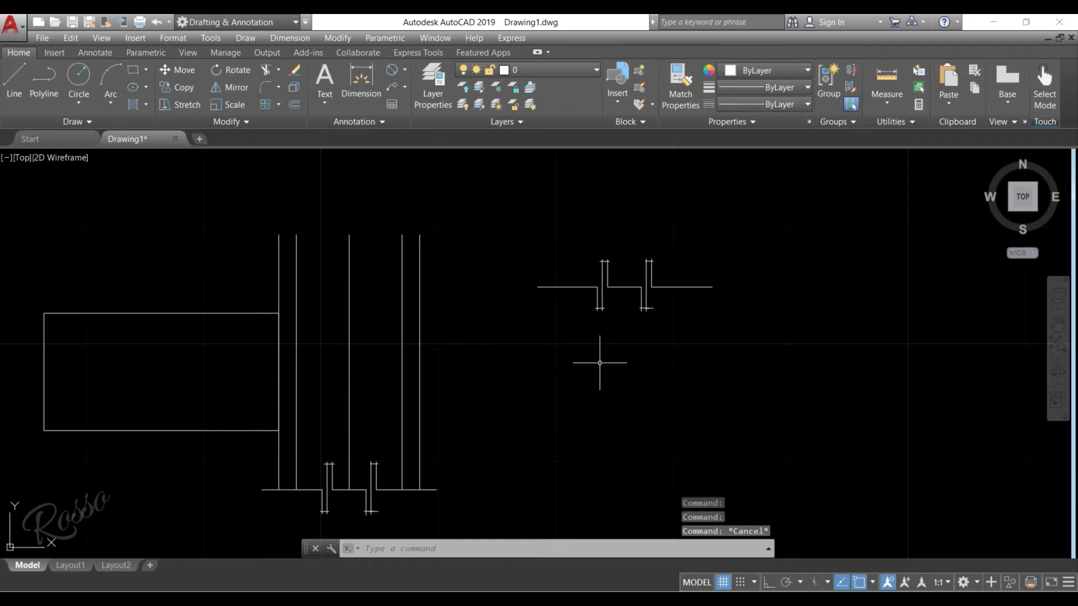
key("Escape")
Paste the copied break line as a block in the empty area below the loose pasted copy
middle_click_drag(555, 346, 631, 351)
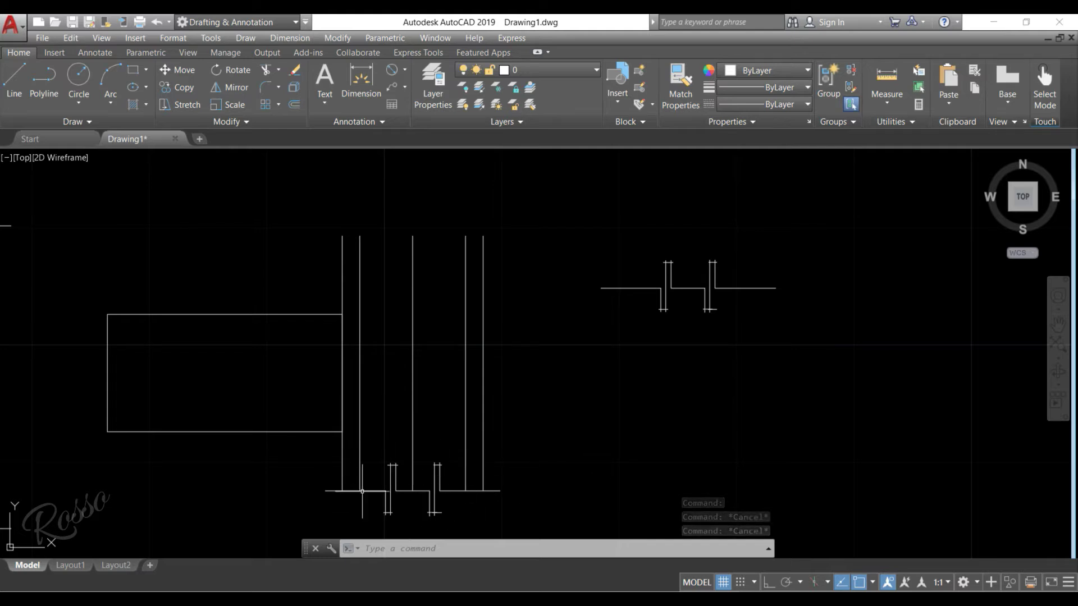
middle_click_drag(644, 383, 623, 353)
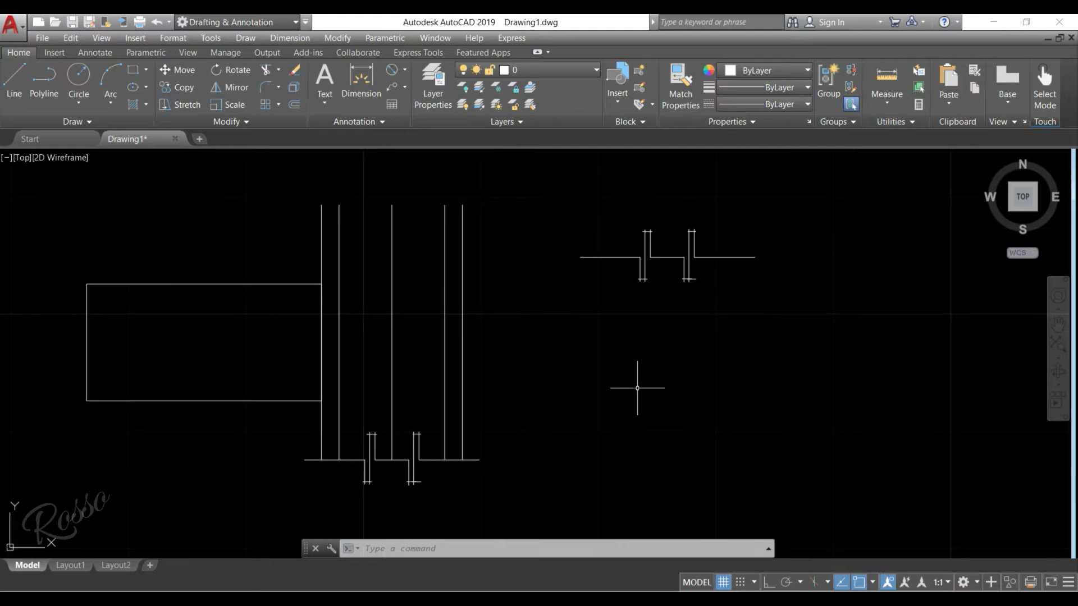
key("ctrl+shift+v")
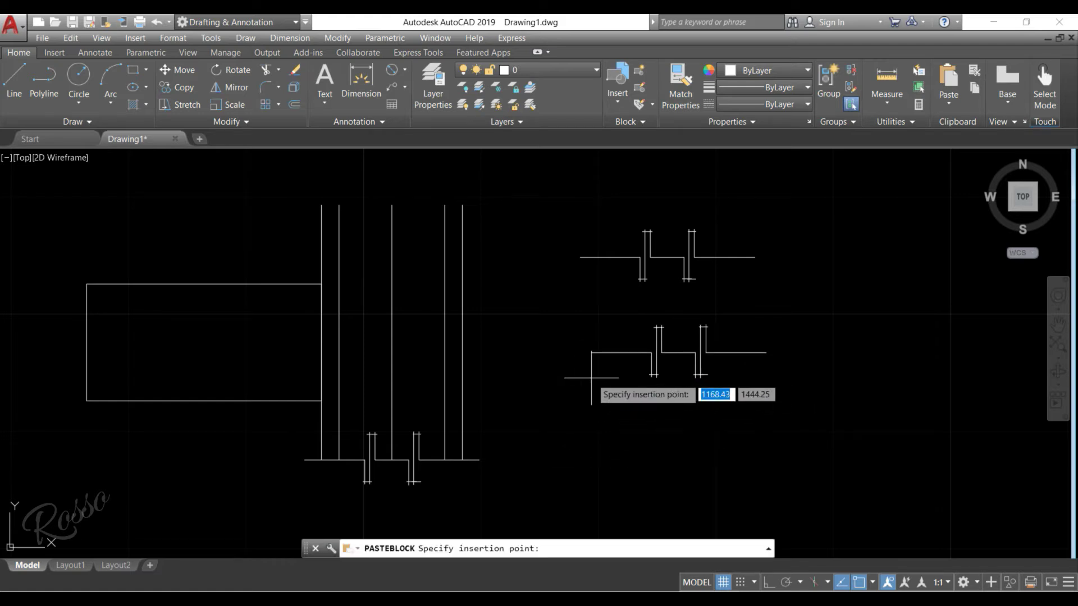
left_click(570, 387)
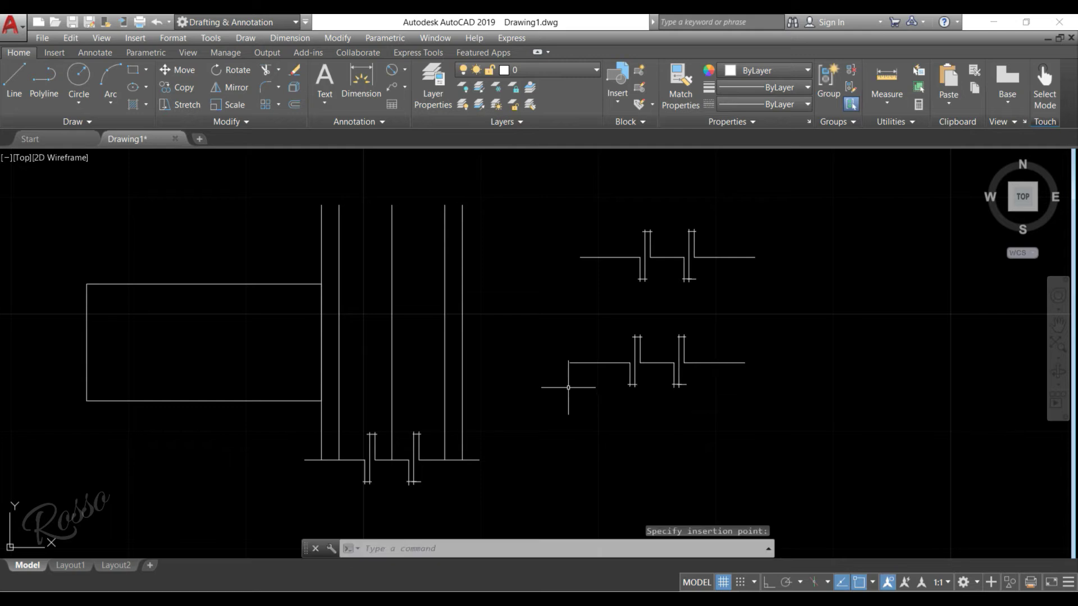
Select the pasted block and individual segments of the loose break line to compare their grouping, and clear the selection
left_click(708, 357)
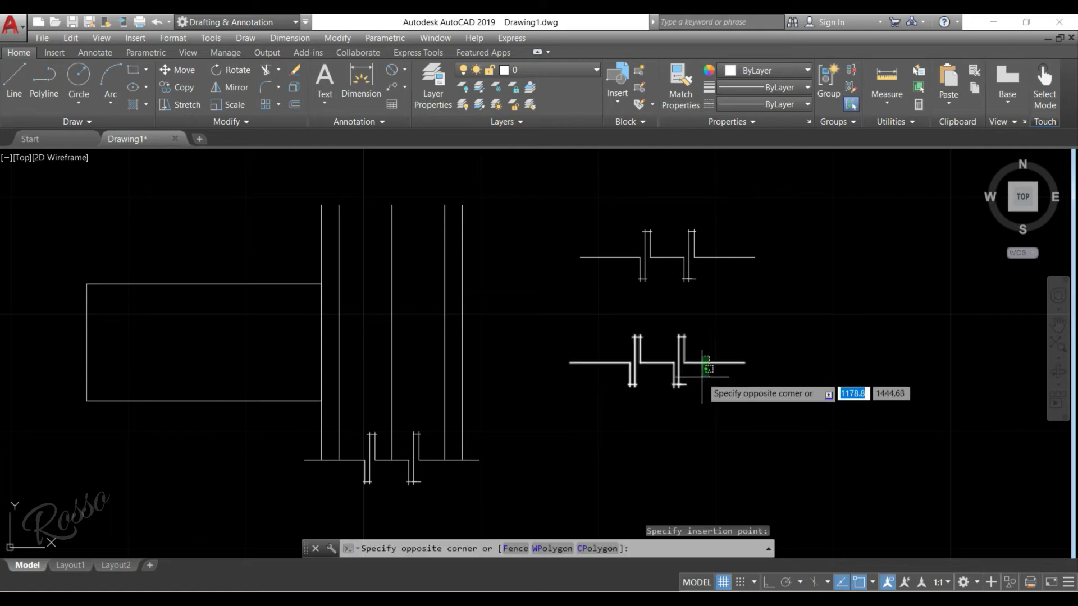
left_click(701, 376)
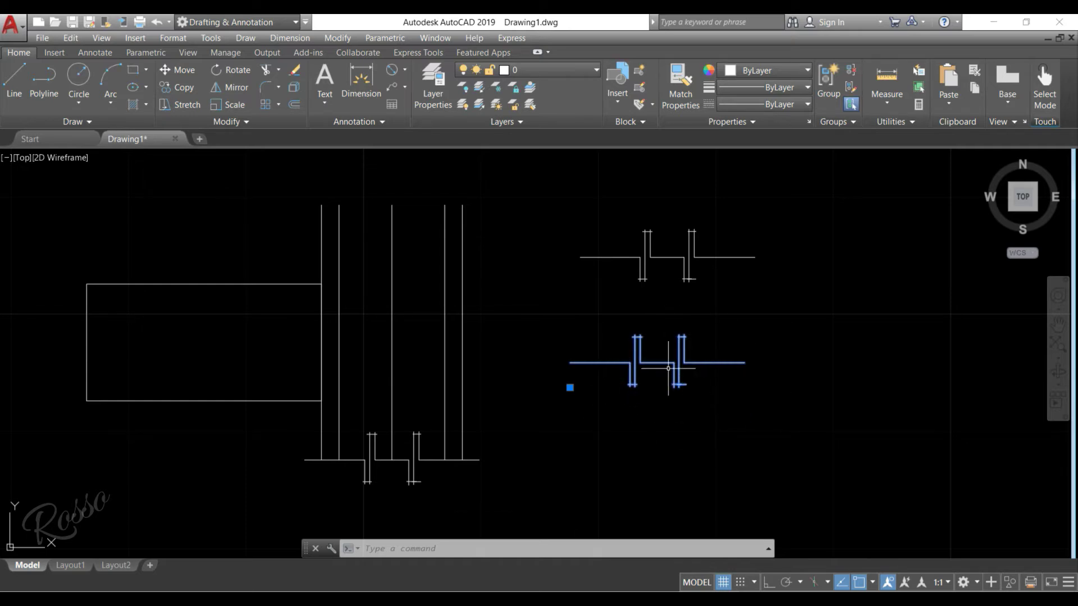
middle_click_drag(627, 393, 552, 398)
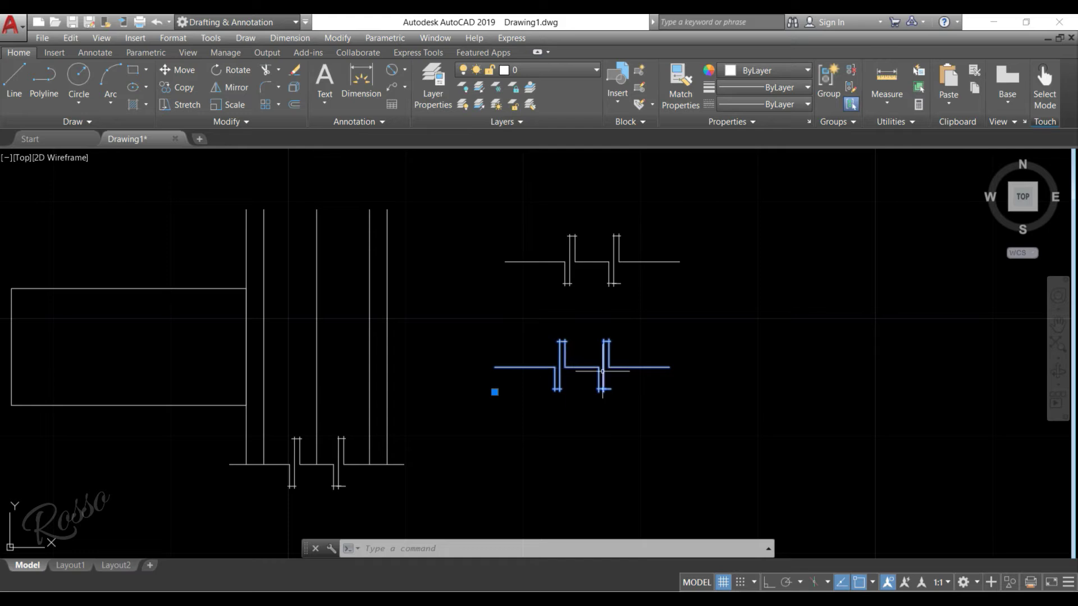
left_click(585, 260)
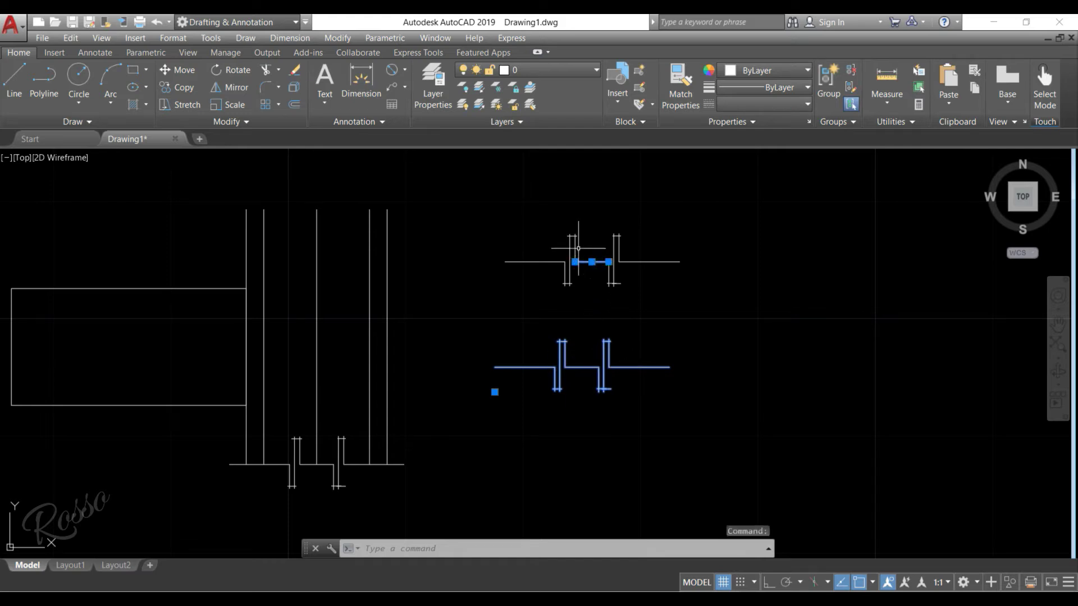
left_click(575, 248)
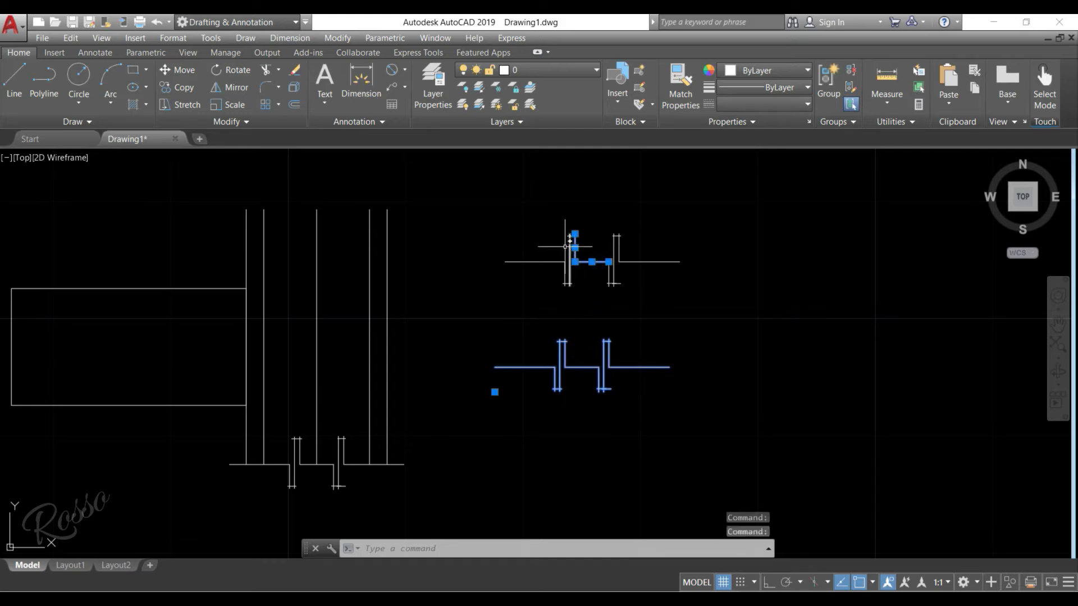
left_click(531, 261)
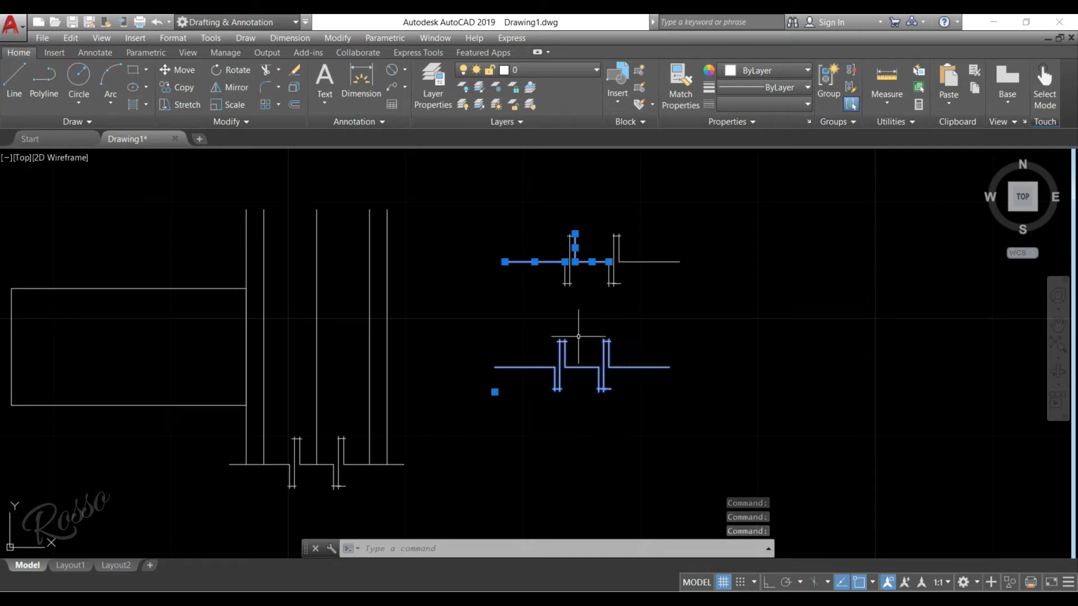
mouse_move(560, 384)
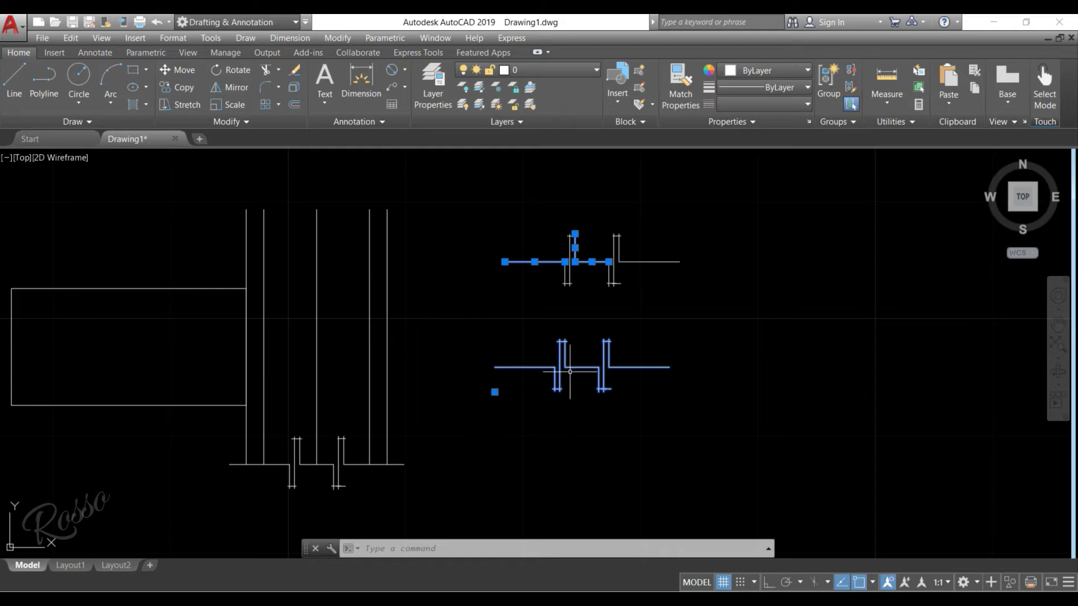
key("Escape")
key("Escape")
key("Escape")
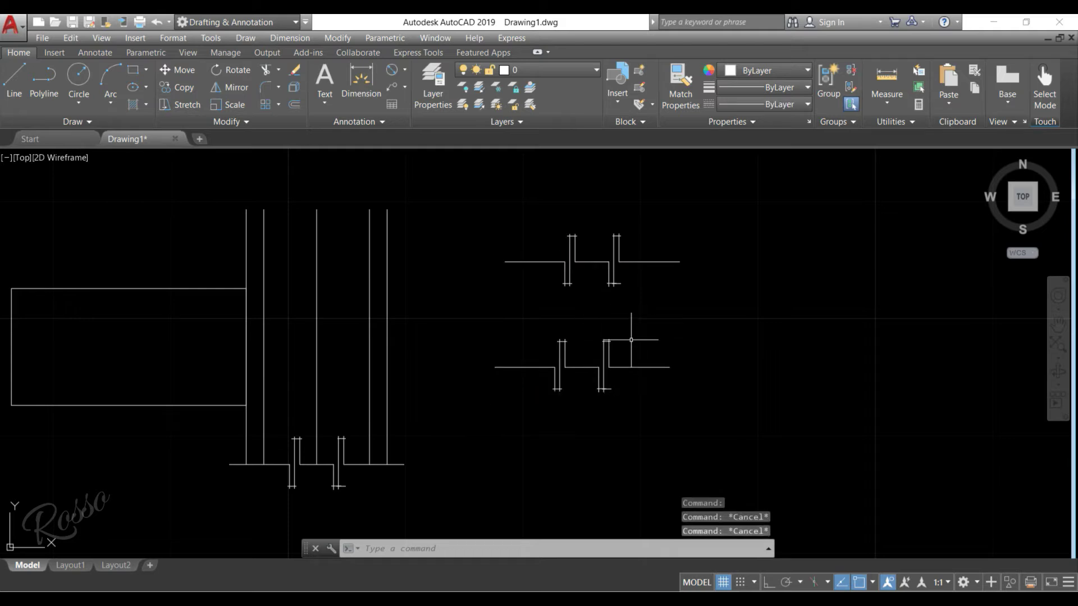
Select the break-line block and then lasso the entire loose copy to compare both selection methods, clearing each selection
left_click(628, 368)
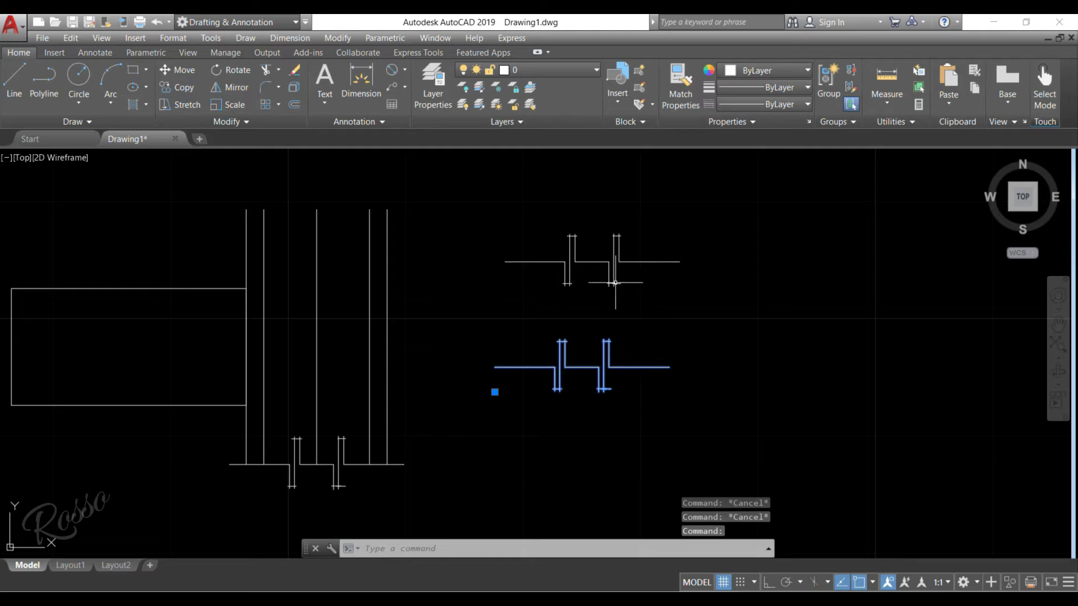
key("Escape")
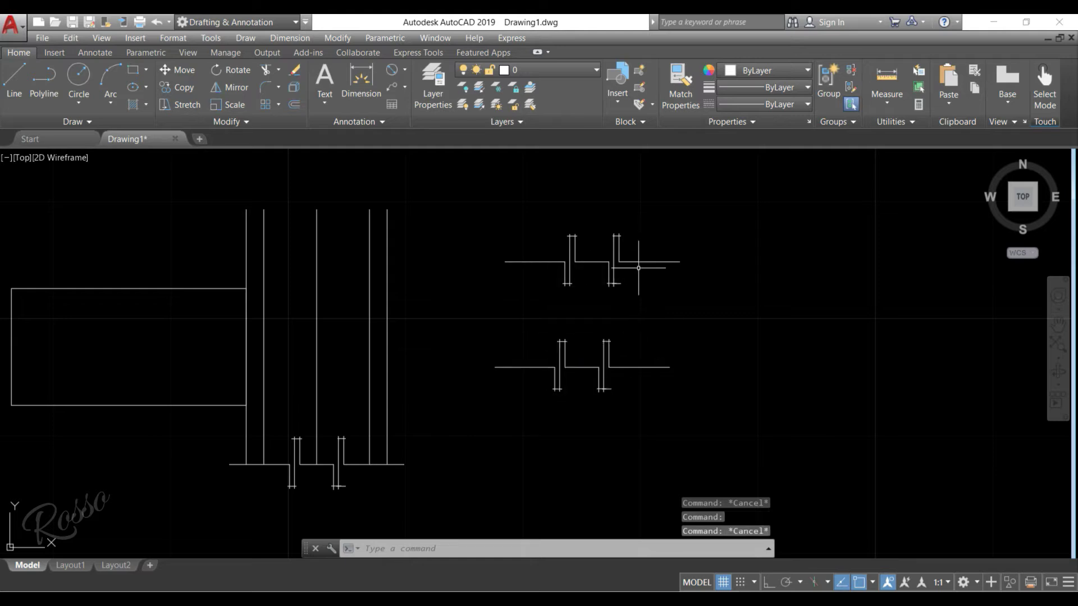
mouse_move(646, 283)
left_mouse_down()
mouse_move(741, 278)
mouse_move(727, 216)
mouse_move(593, 216)
mouse_move(465, 255)
mouse_move(562, 303)
mouse_move(642, 298)
mouse_move(631, 279)
left_mouse_up()
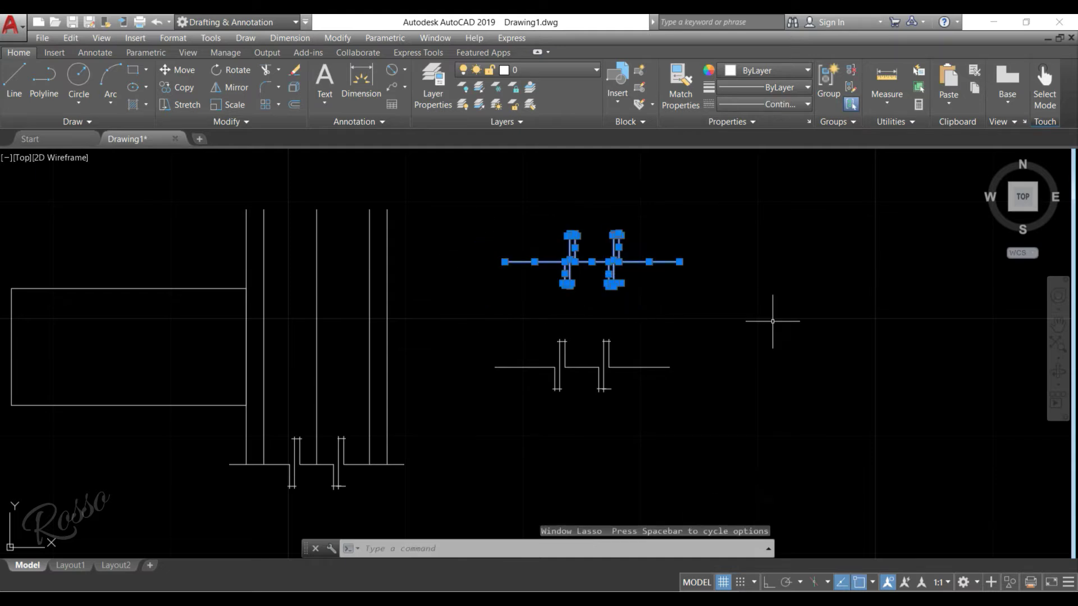
key("Escape")
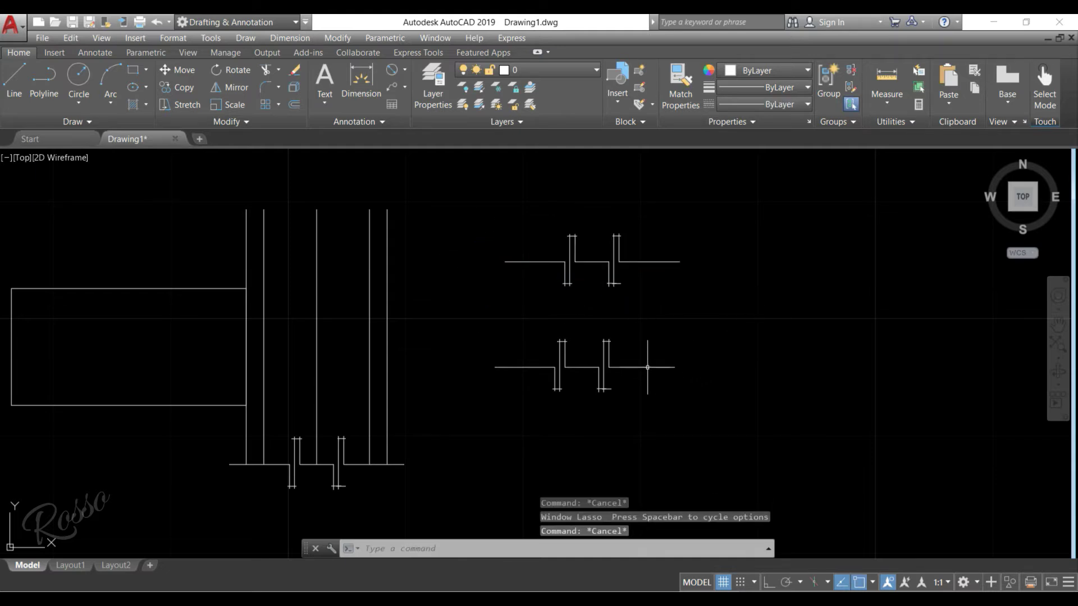
Move the break-line block onto the upper ends of the street lines, using a point on its outer horizontal segment as base
left_click(647, 367)
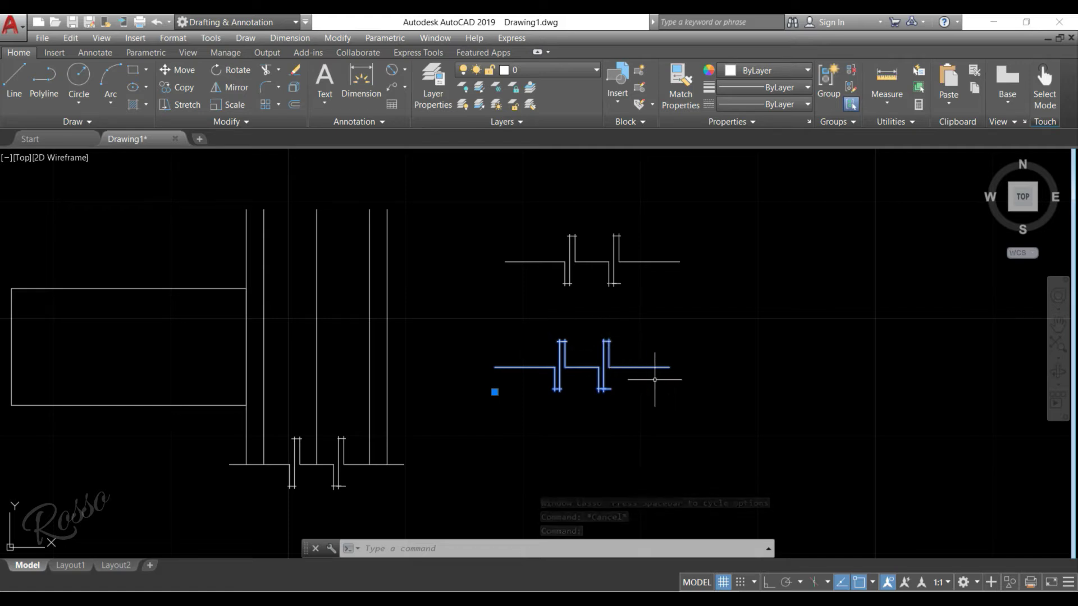
right_click(663, 326)
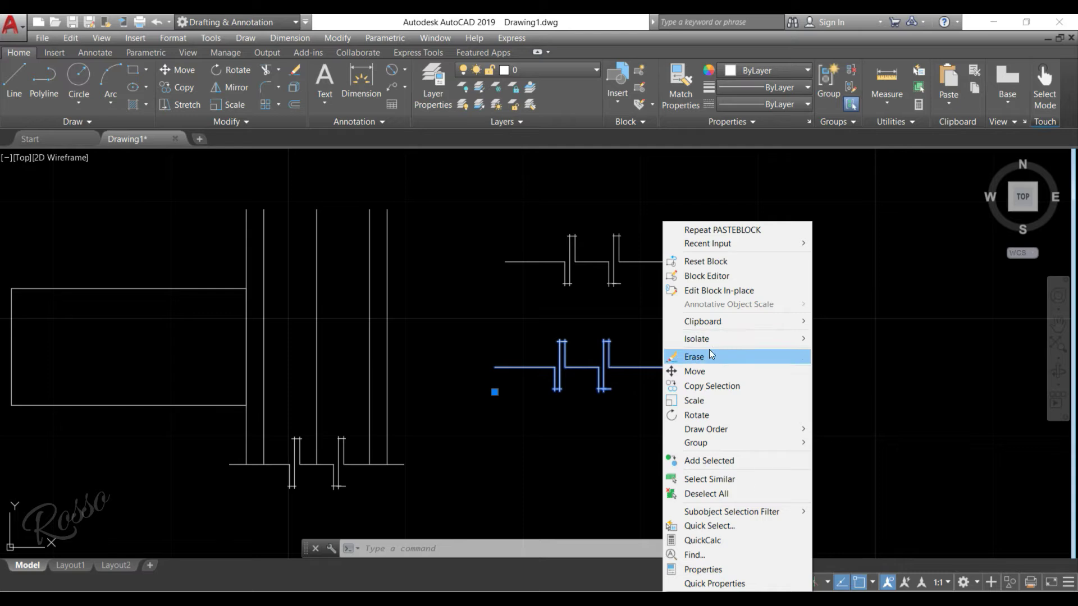
left_click(705, 368)
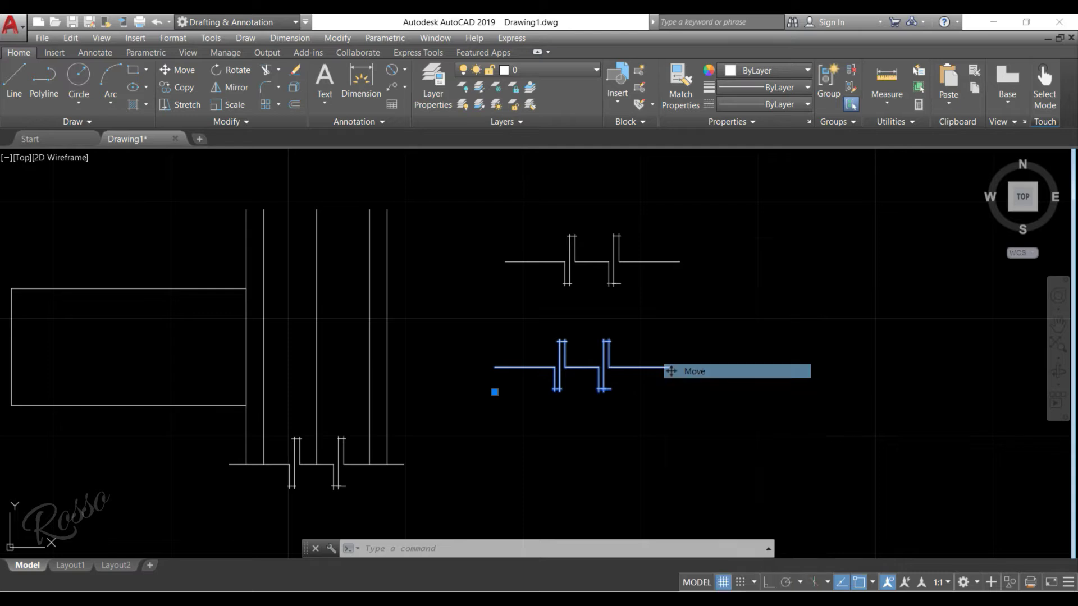
left_click(643, 367)
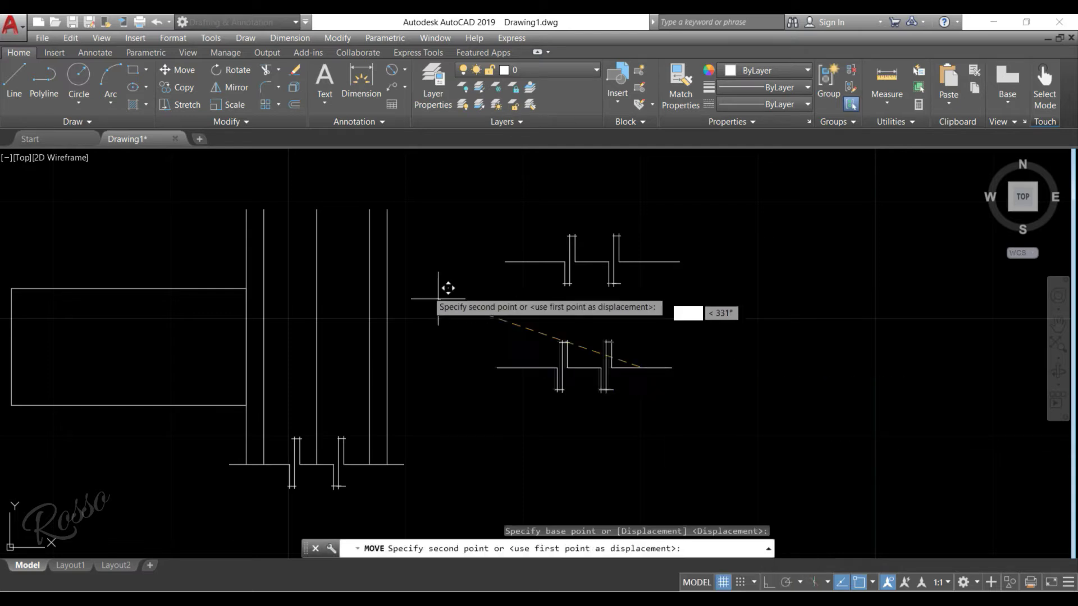
left_click(390, 219)
mouse_move(370, 247)
middle_mouse_down()
mouse_move(493, 248)
mouse_move(518, 263)
middle_mouse_up()
Delete the loose, ungrouped break-line copy from the empty area beside the street
left_click(889, 335)
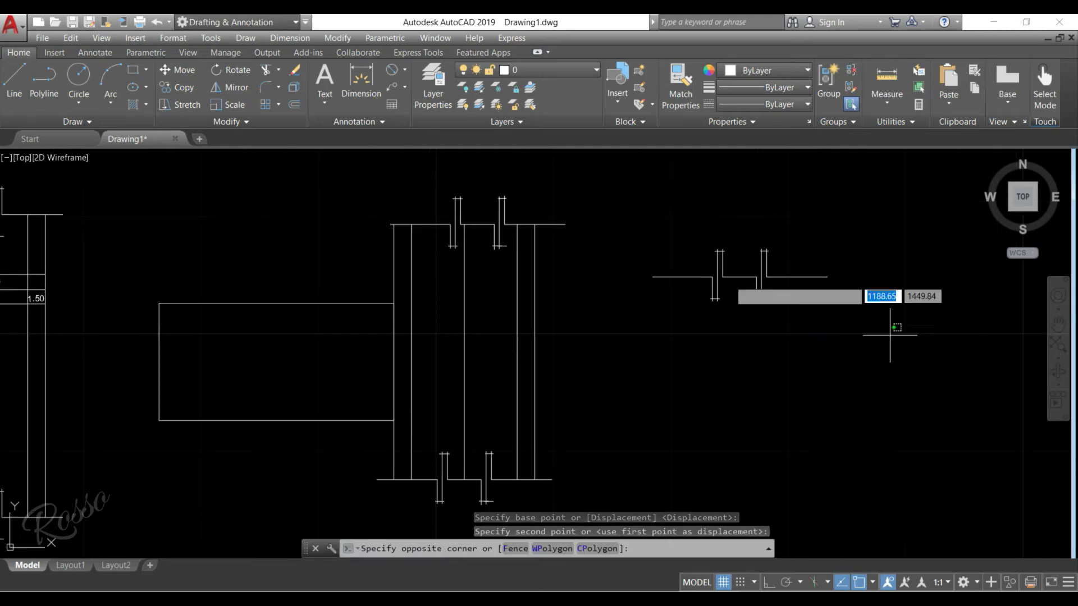
left_click(624, 231)
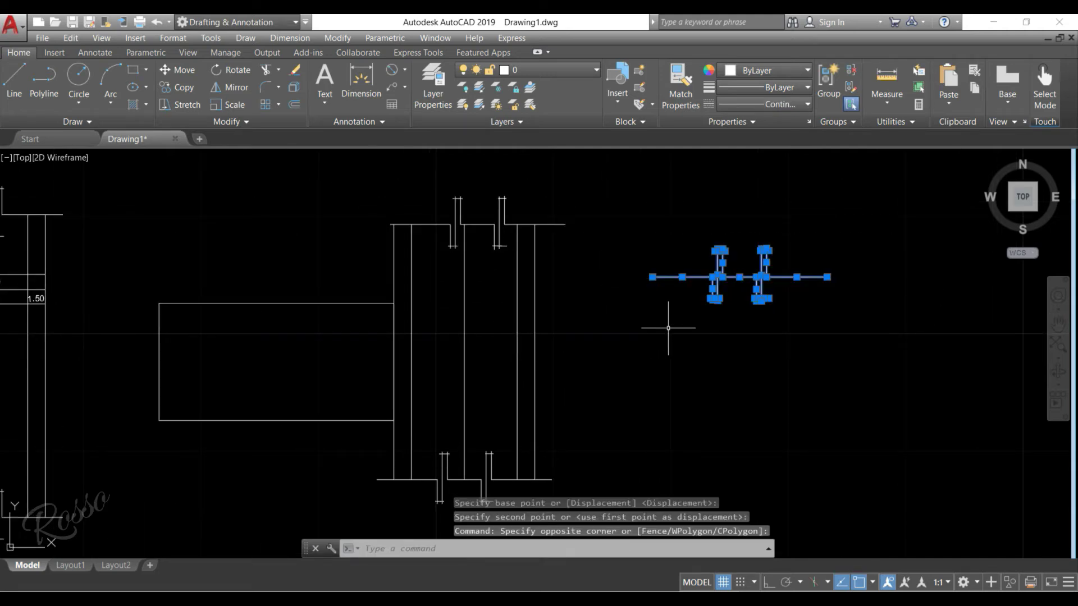
key("Delete")
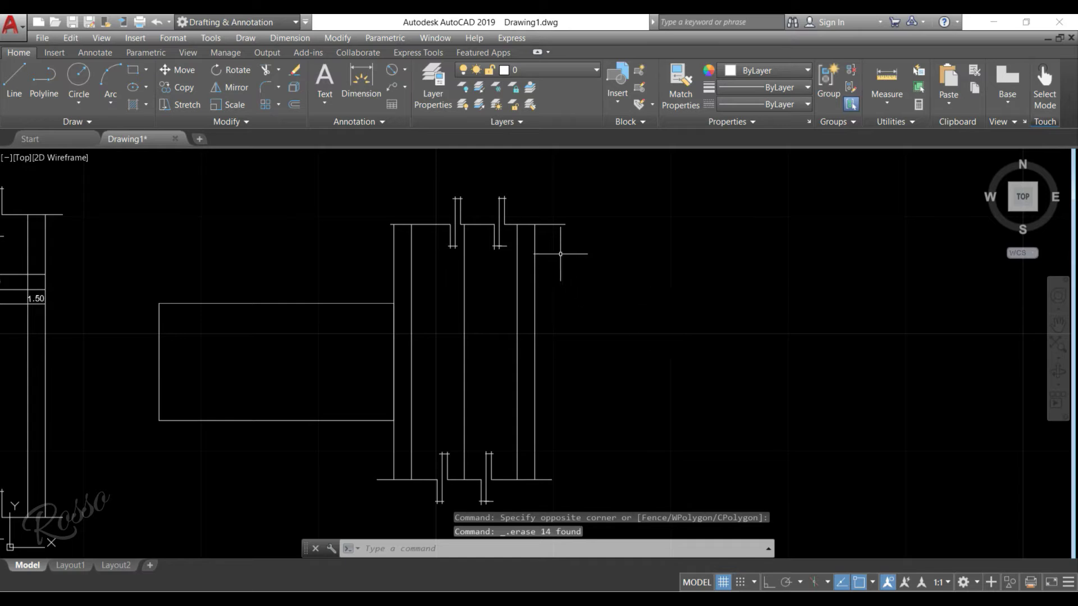
Move the upper break-line block by its outer endpoint to align vertically with the lower break line's endpoint, keeping it on the street lines' upper ends
left_click(551, 225)
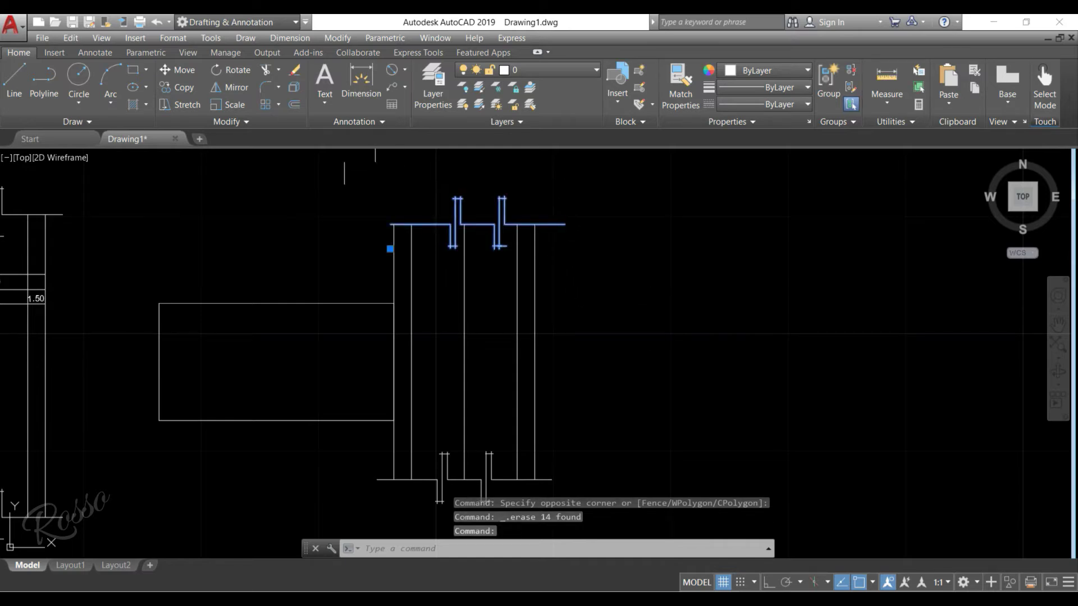
right_click(531, 222)
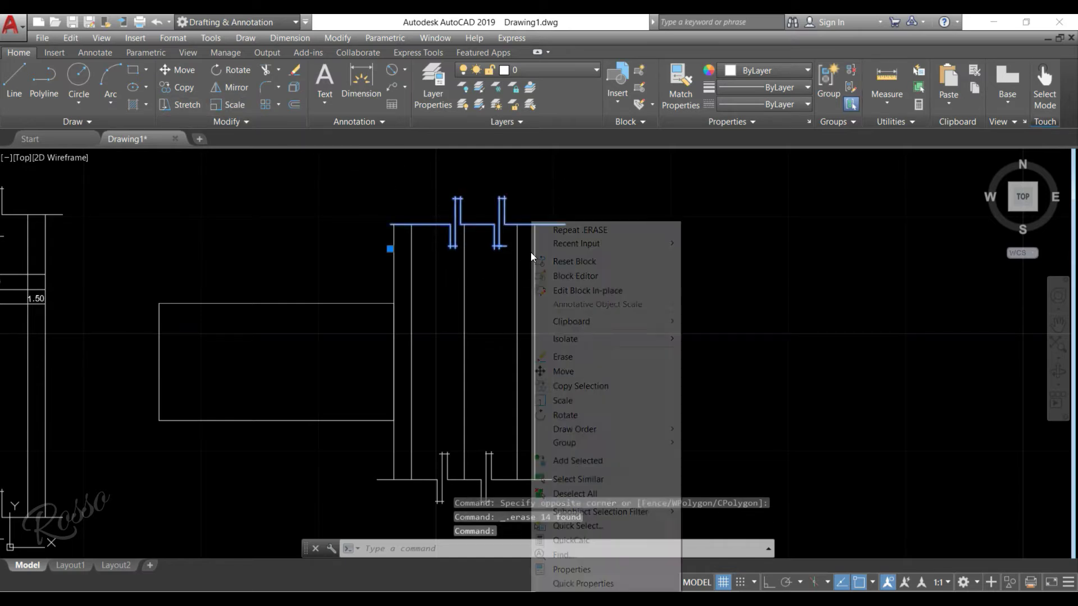
left_click(579, 372)
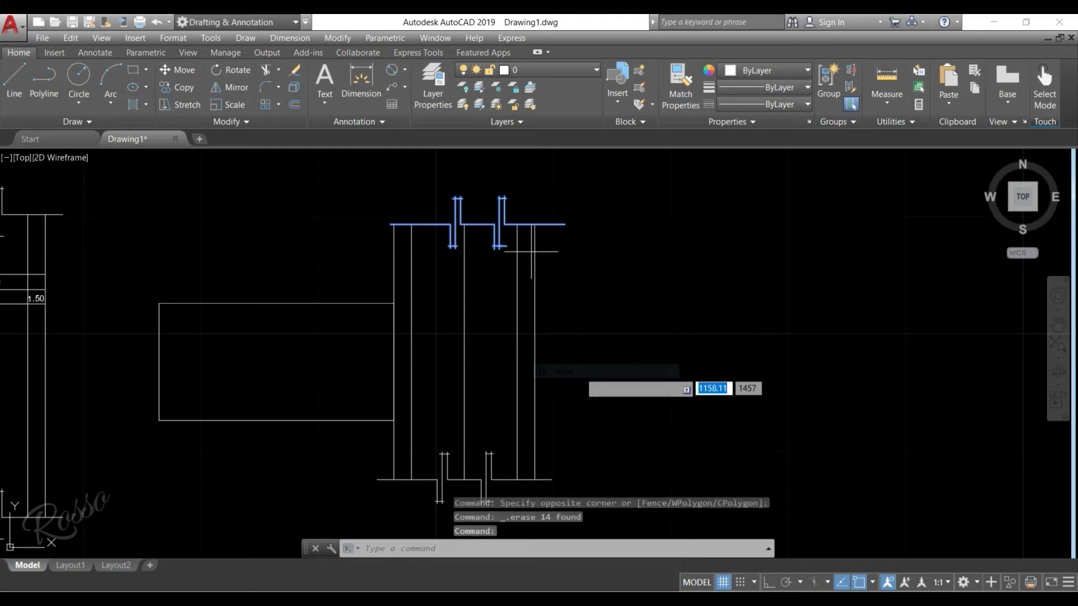
left_click(565, 224)
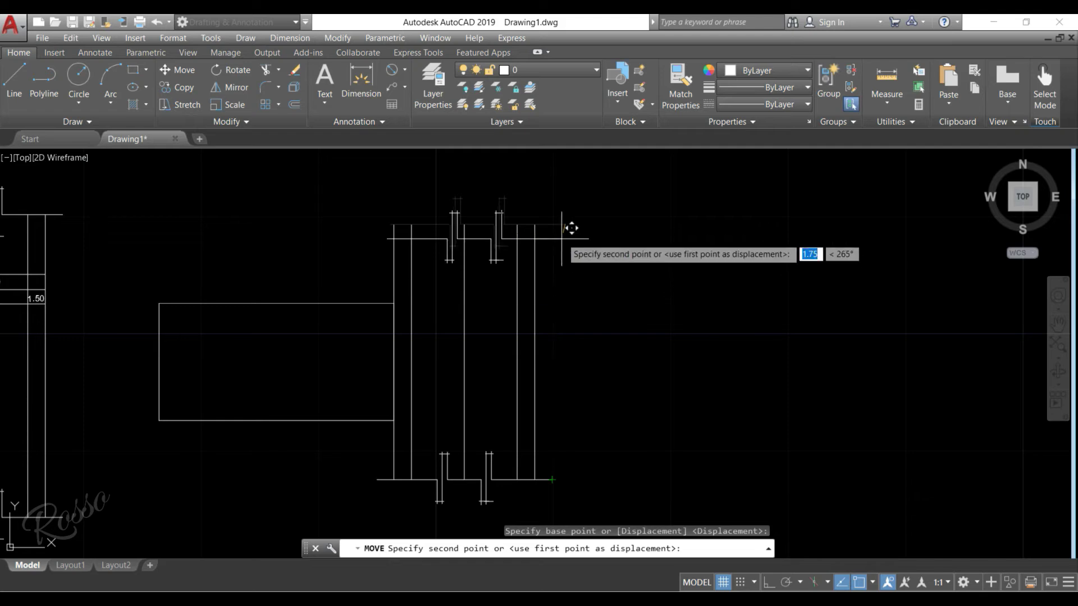
left_click(561, 213)
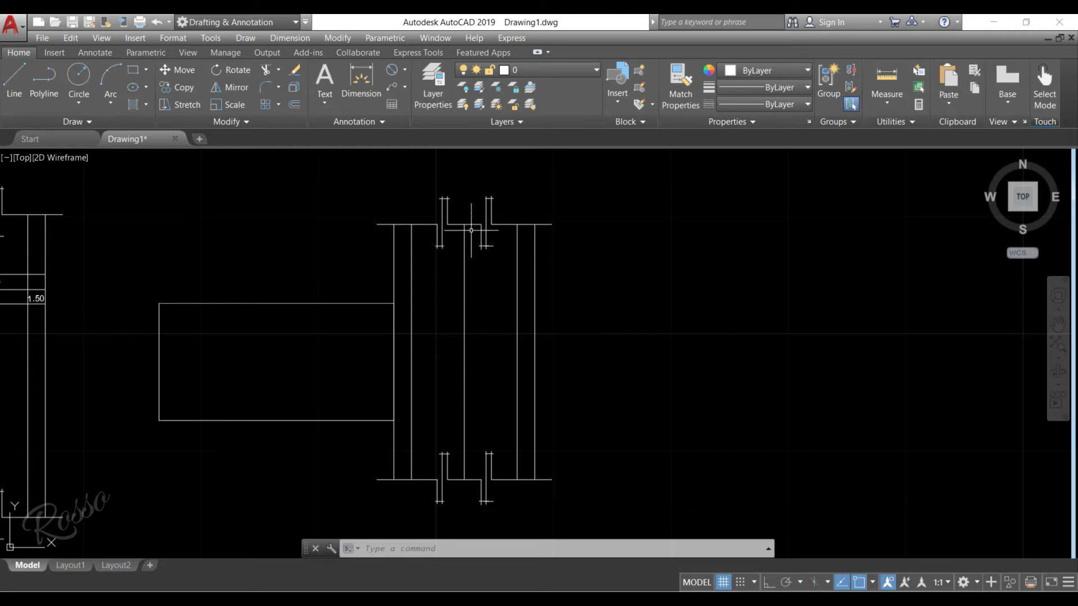
Explode the upper break-line block into separate segments
left_click(483, 212)
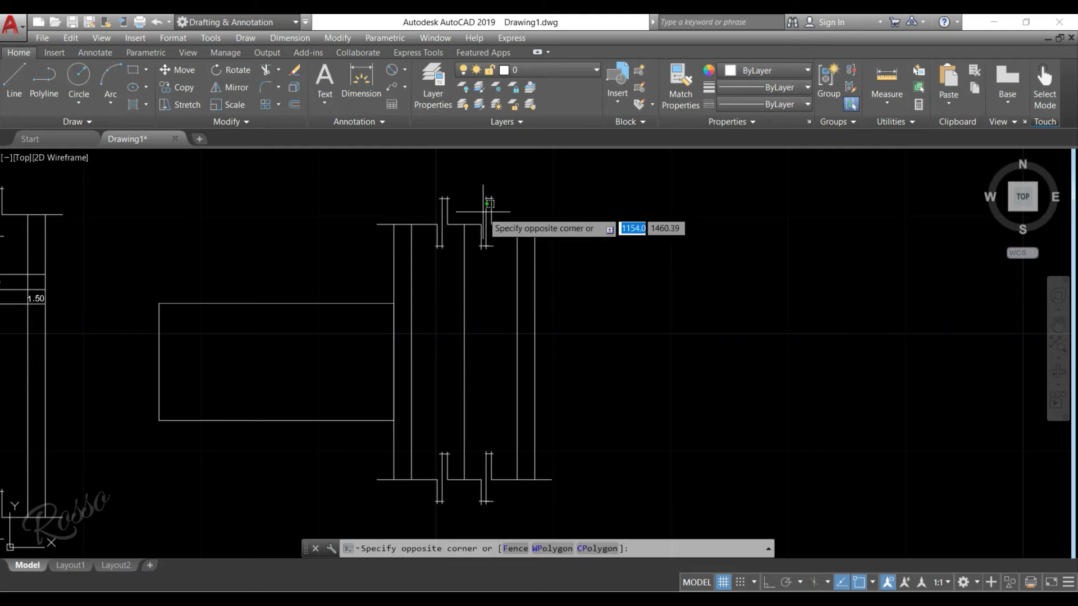
left_click(437, 198)
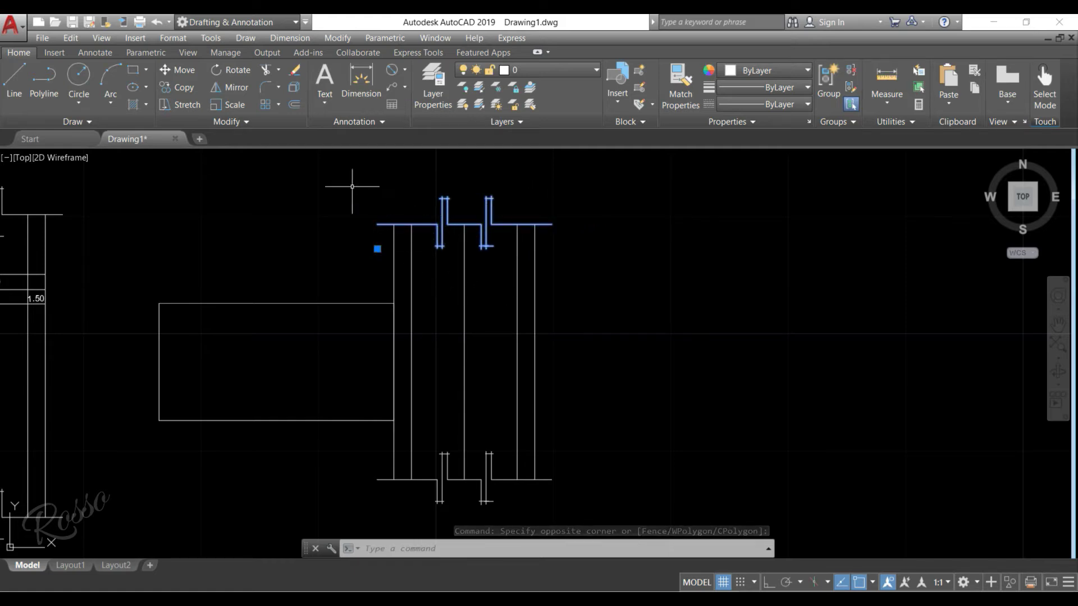
left_click(291, 87)
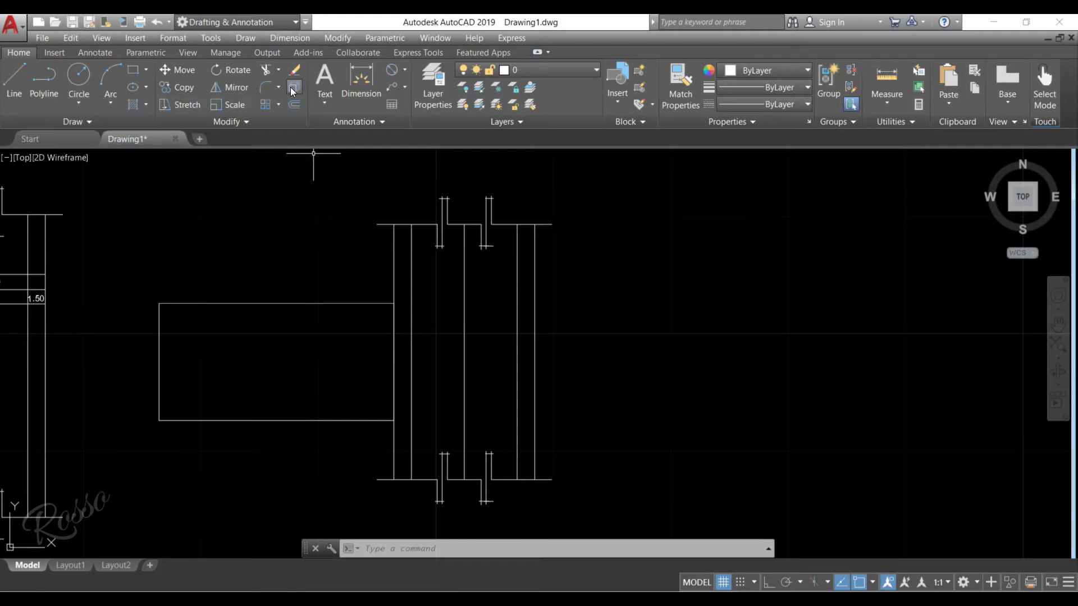
Select individual segments of the exploded upper break line to check that they are separate, and clear the selection
left_click(430, 223)
left_click(442, 209)
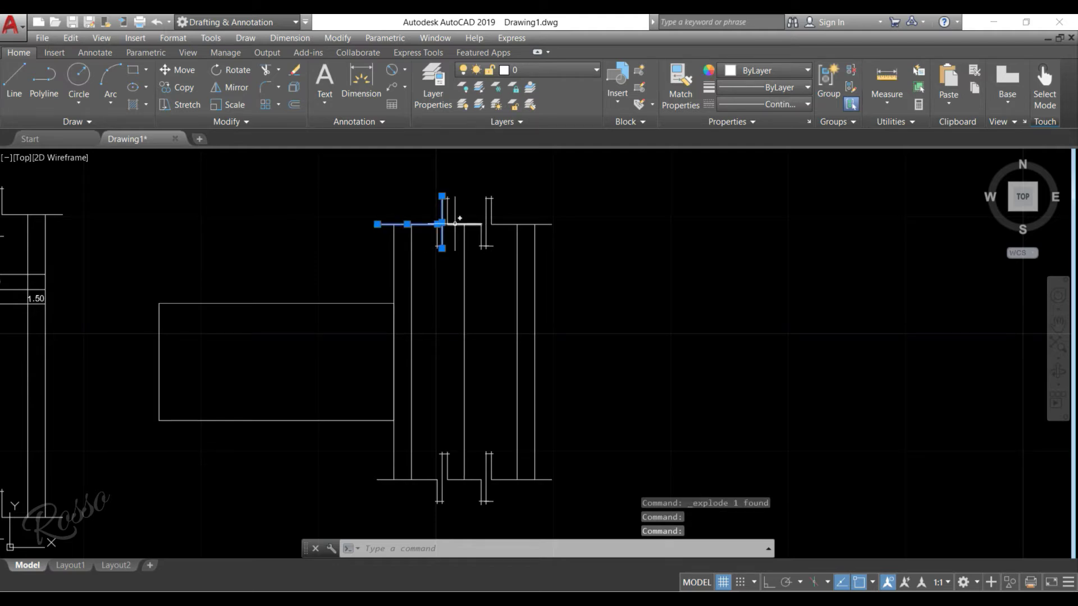
left_click(455, 223)
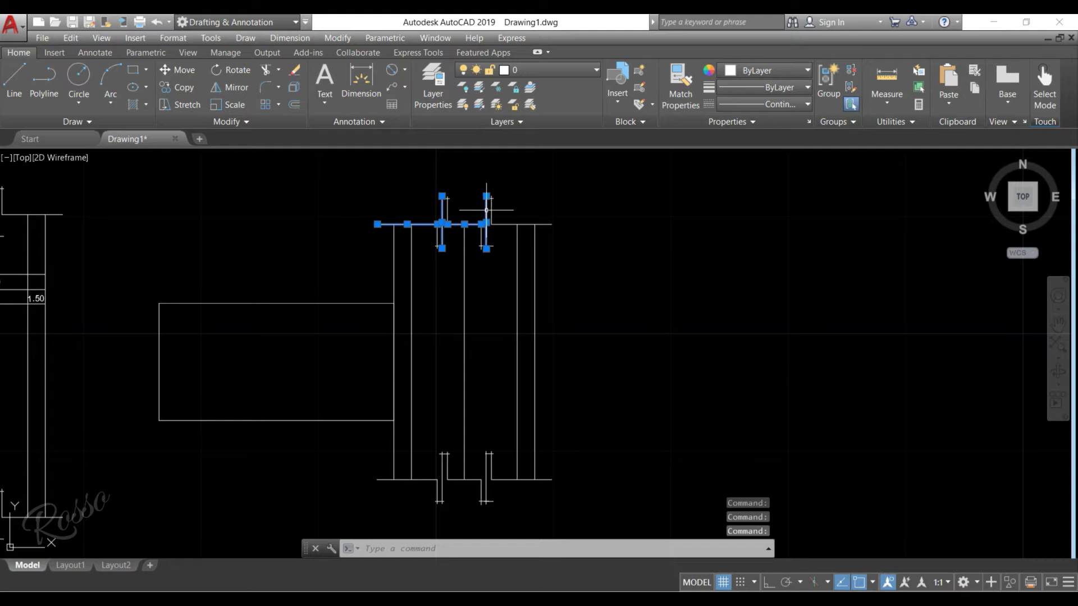
left_click(503, 224)
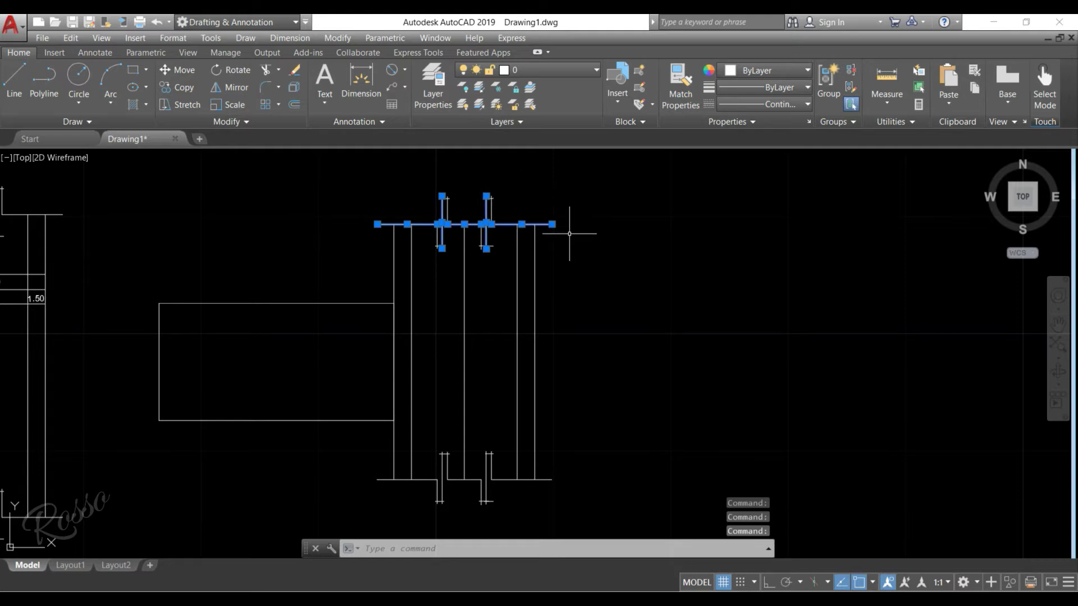
key("Escape")
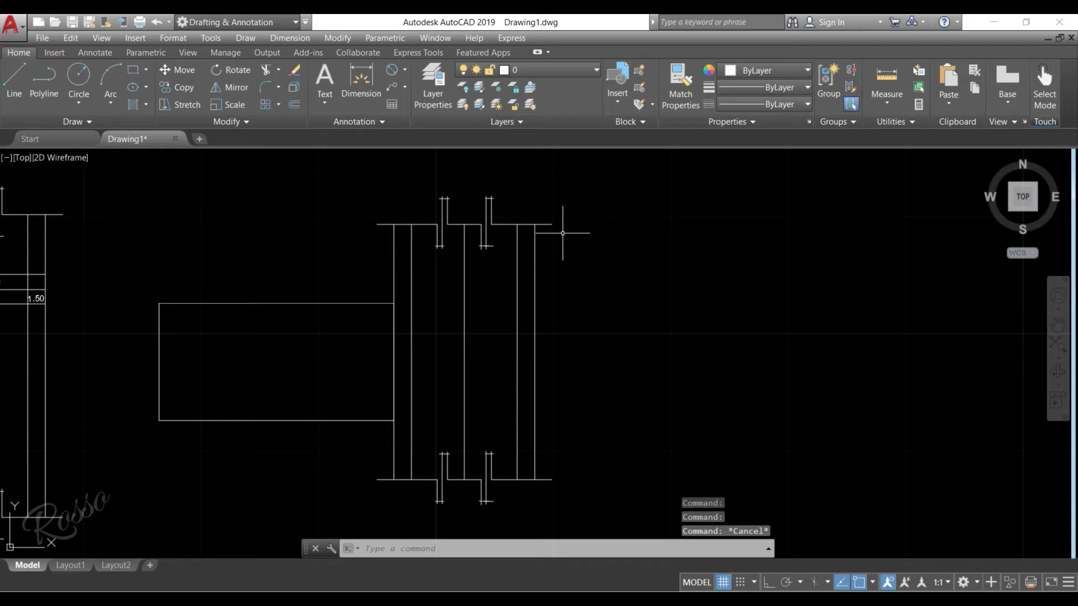
left_click(952, 99)
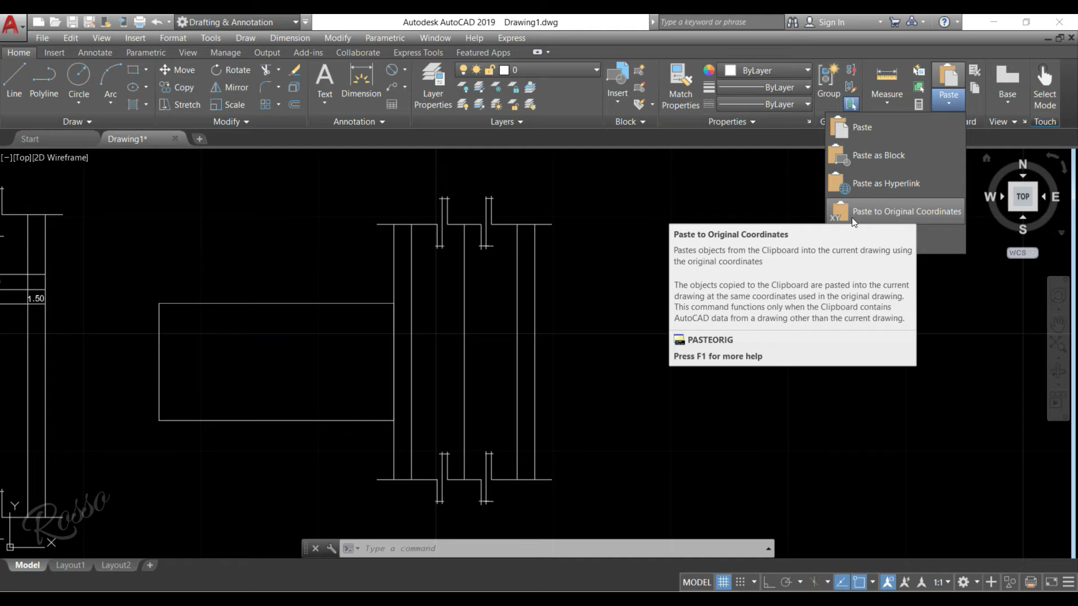
left_click(587, 262)
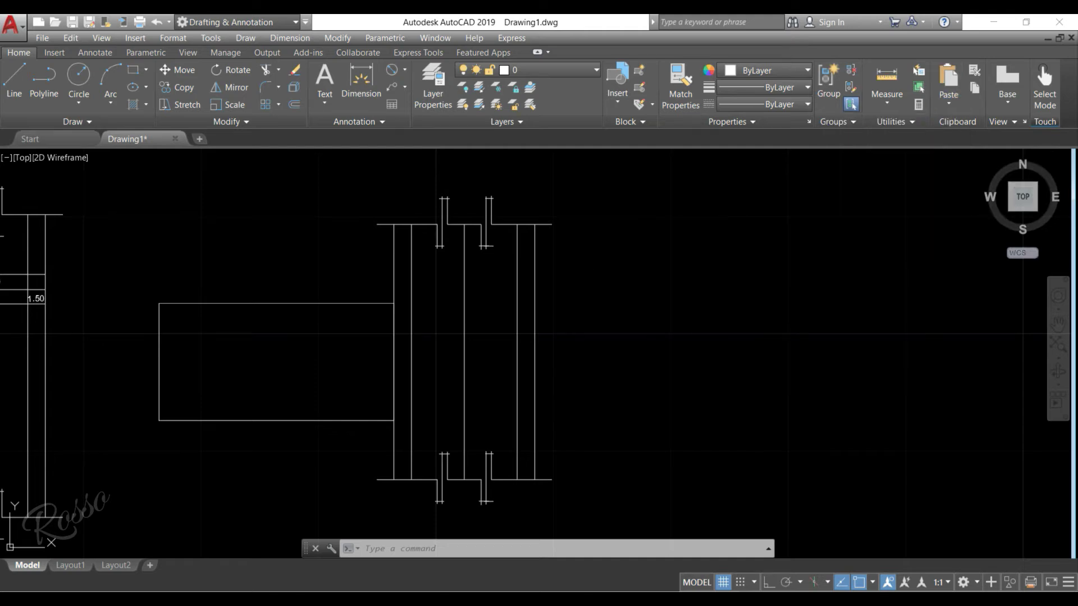
Add the multiline text "CALLE S/D" in the empty area above the new lot rectangle, with a frame wide enough for one line
mouse_move(551, 284)
middle_mouse_down()
mouse_move(623, 271)
mouse_move(926, 276)
middle_mouse_up()
middle_click_drag(621, 231, 666, 236)
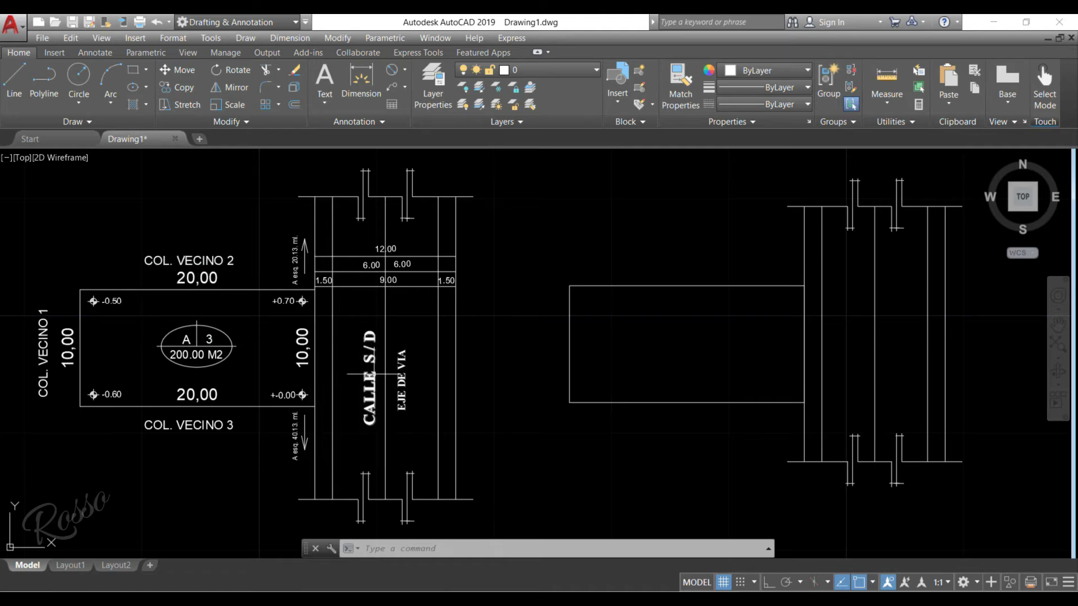
middle_click_drag(555, 334, 476, 332)
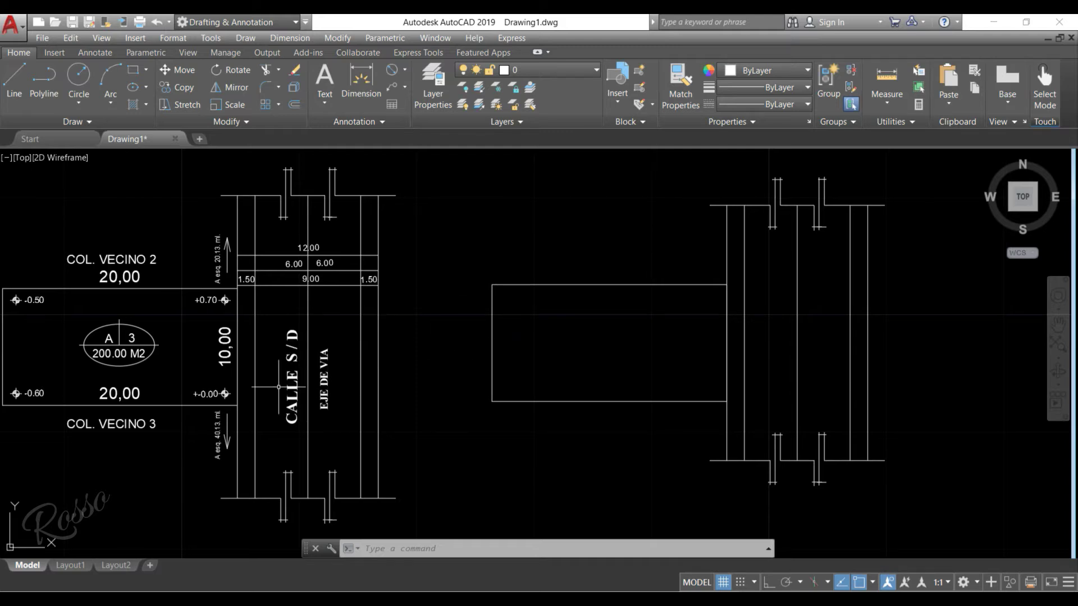
left_click(326, 73)
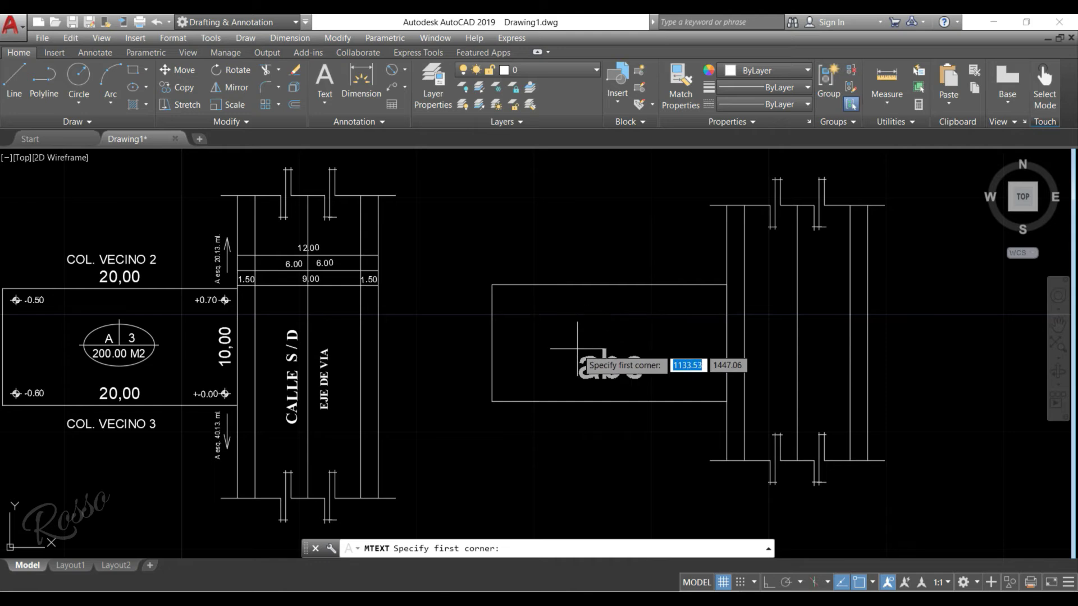
left_click(501, 211)
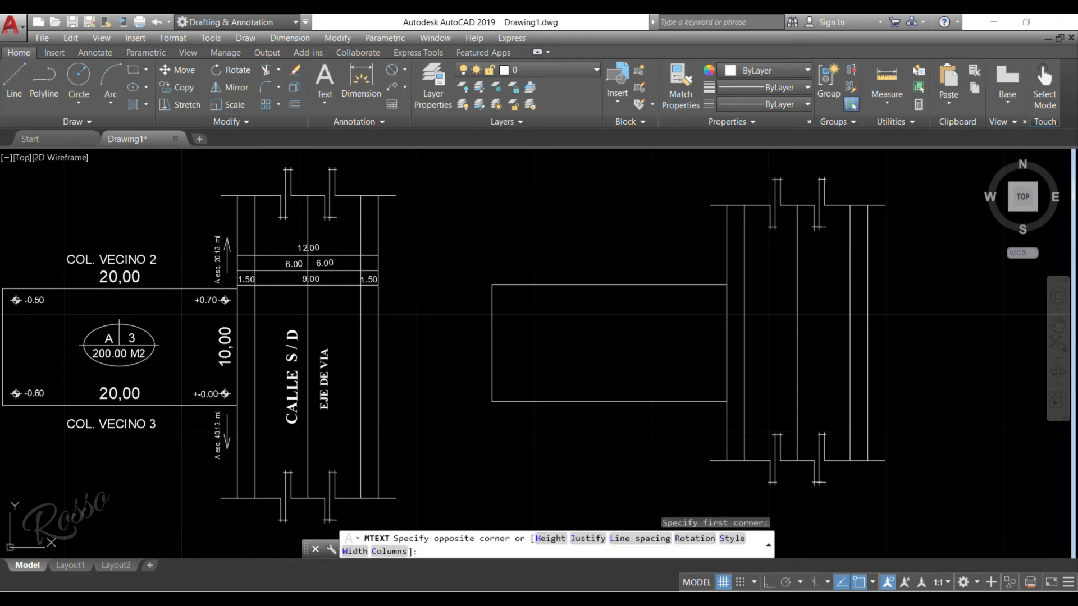
left_click(672, 254)
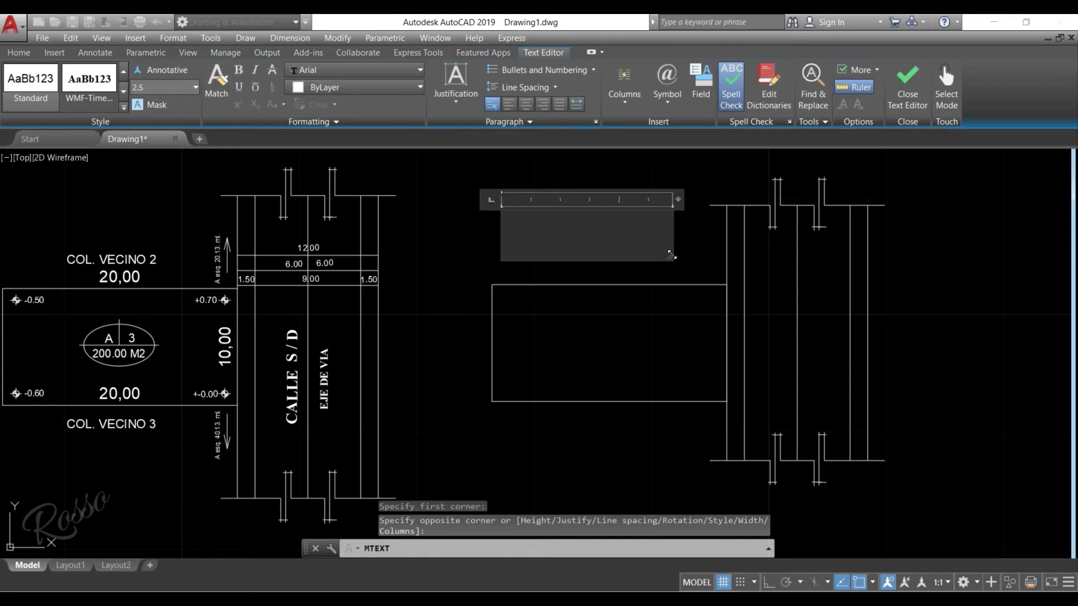
type("CALLE S/")
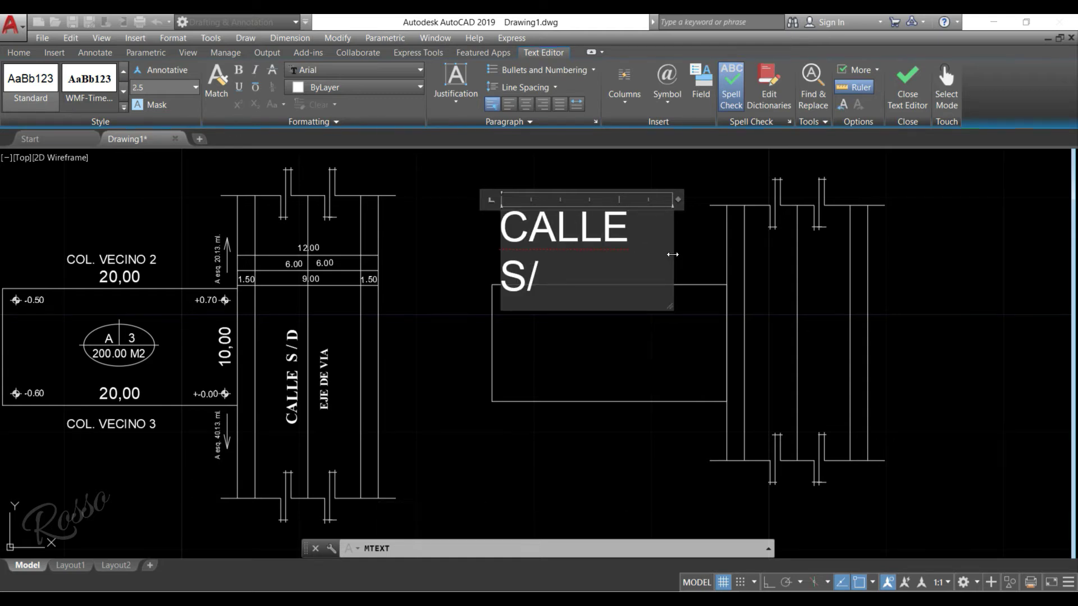
type("D")
left_click_drag(680, 202, 727, 198)
left_click(727, 198)
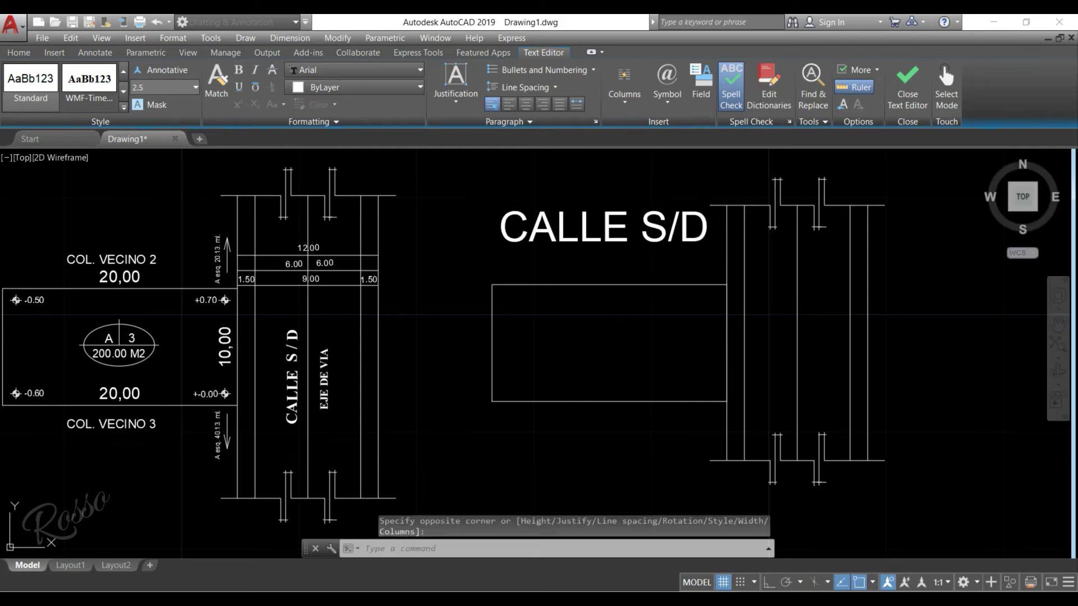
Set the text height of the whole "CALLE S/D" label to 1
double_click(610, 227)
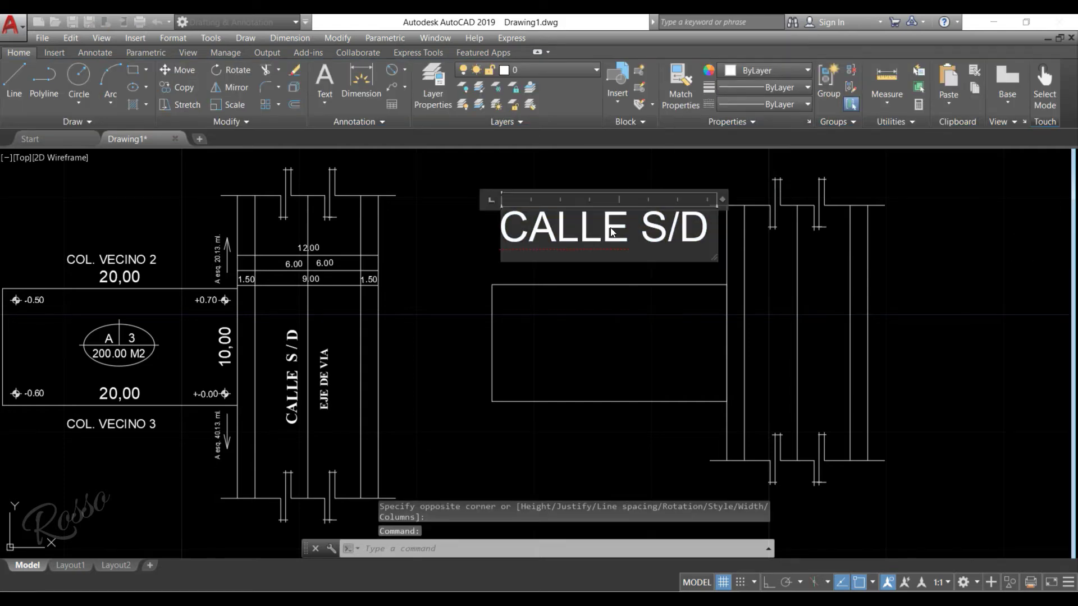
left_click_drag(708, 226, 551, 229)
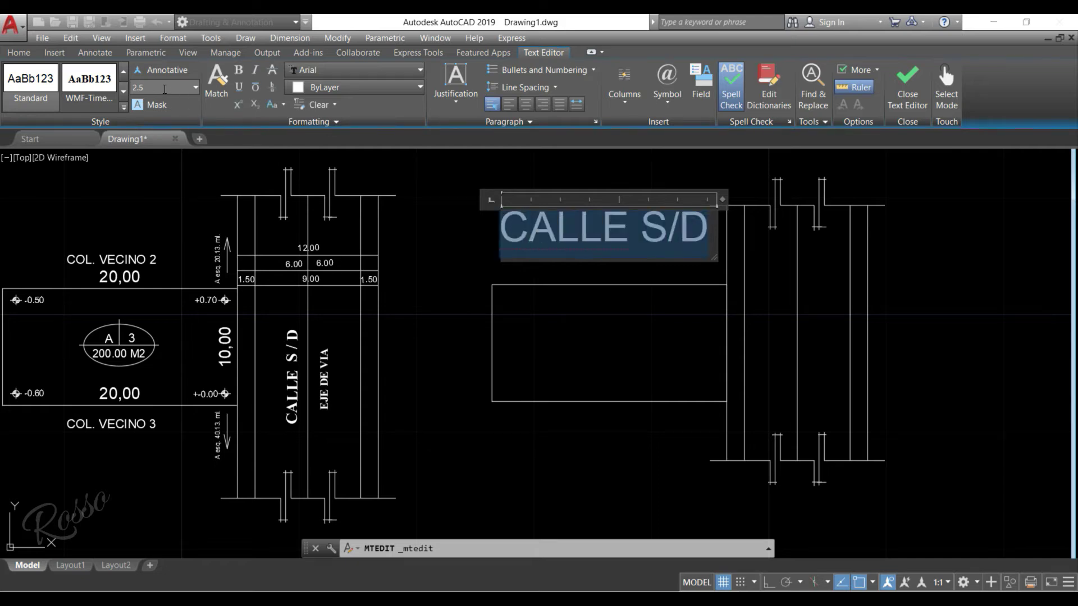
left_click(164, 89)
type("1")
key("Return")
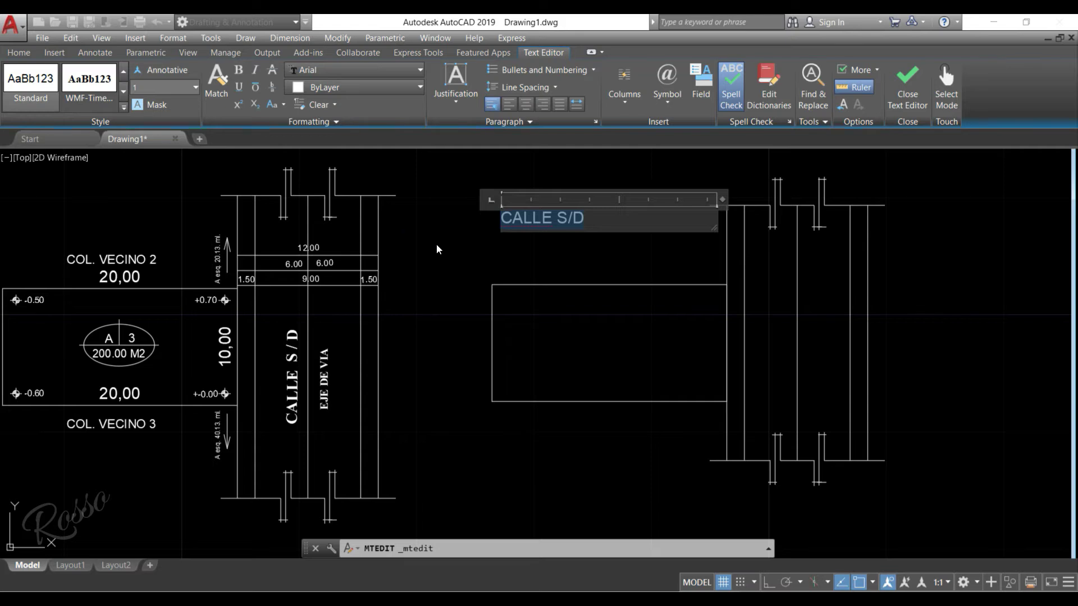
left_click(457, 245)
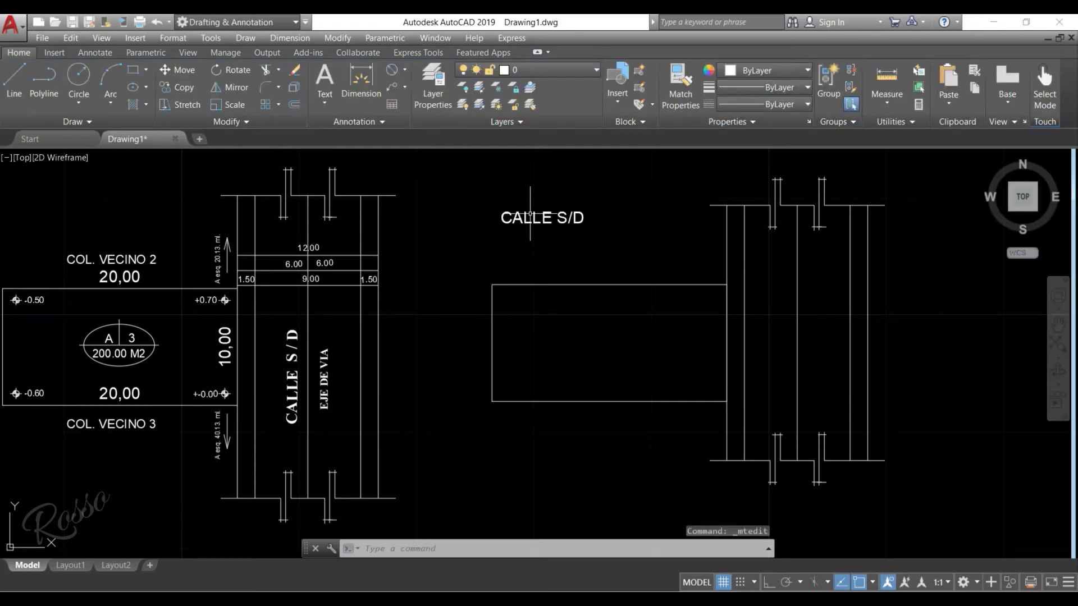
Narrow the "CALLE S/D" text frame to fit its text and move the label inside the lot rectangle
left_click(528, 214)
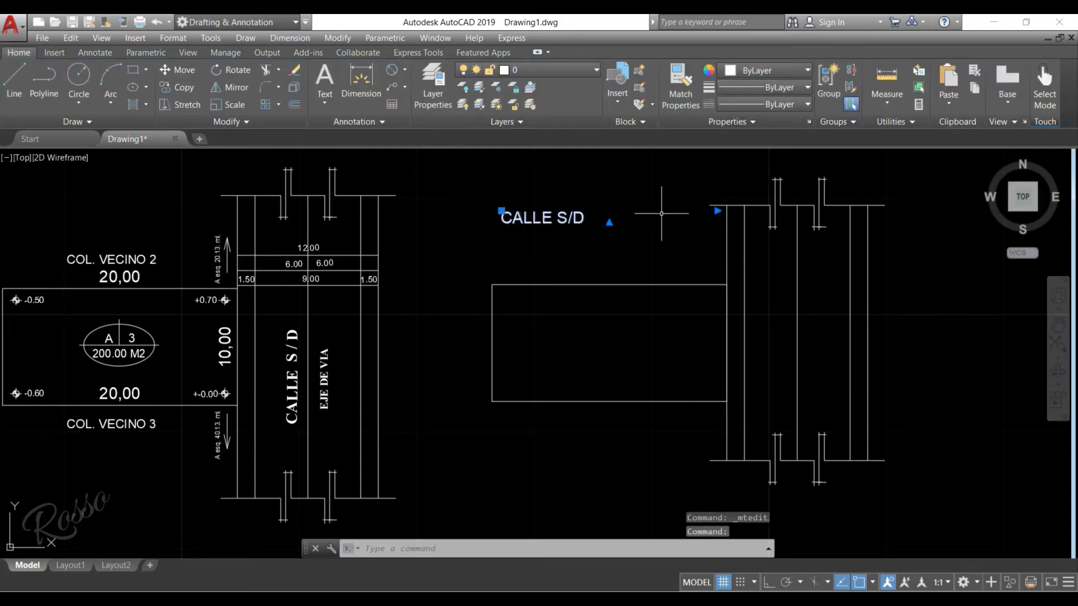
left_click(716, 211)
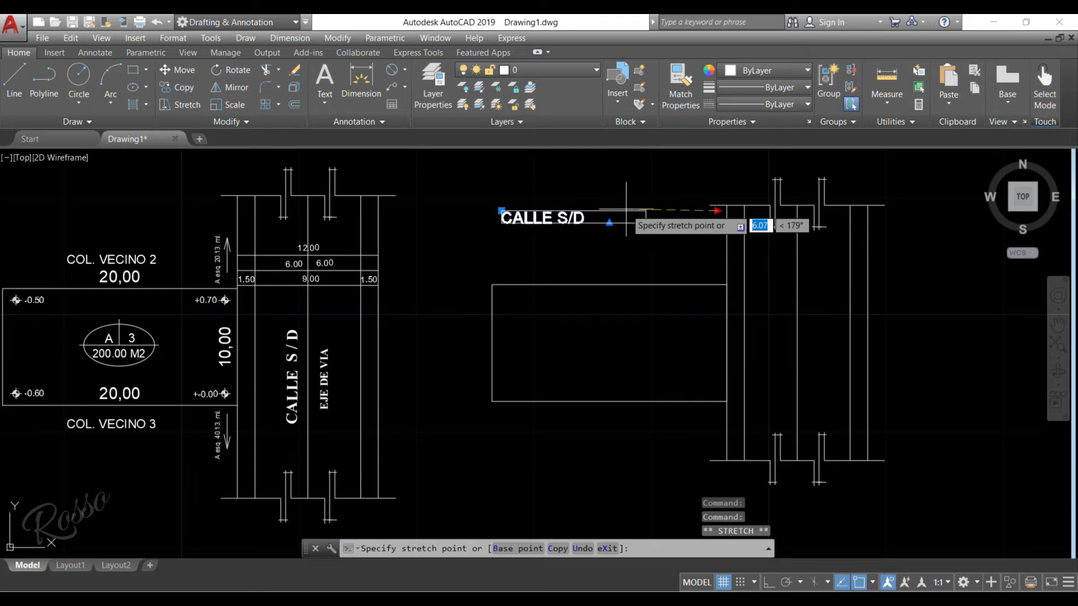
right_click(571, 237)
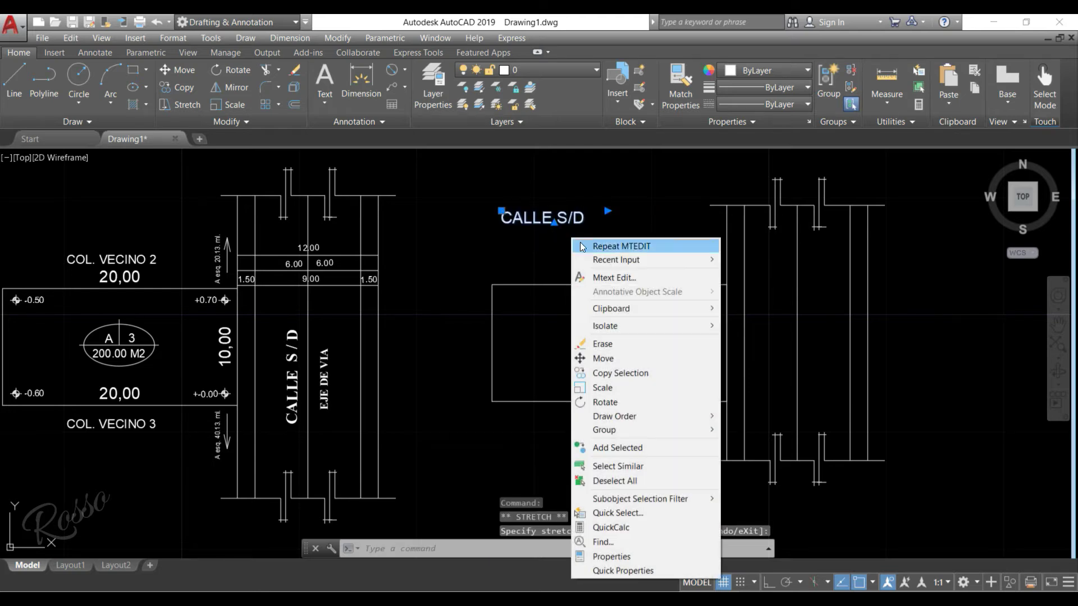
left_click(603, 358)
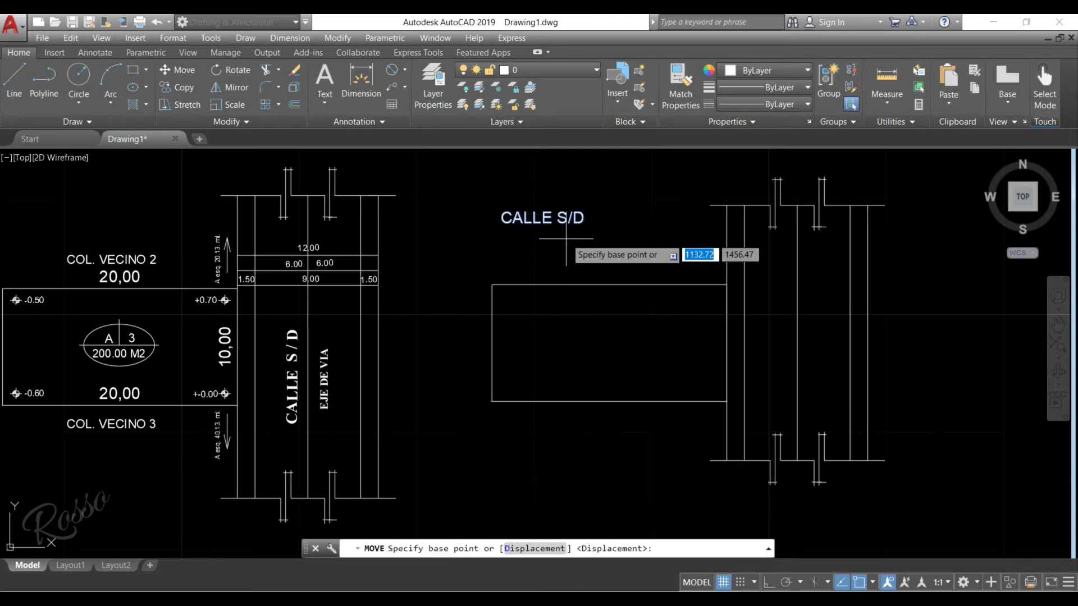
left_click(551, 222)
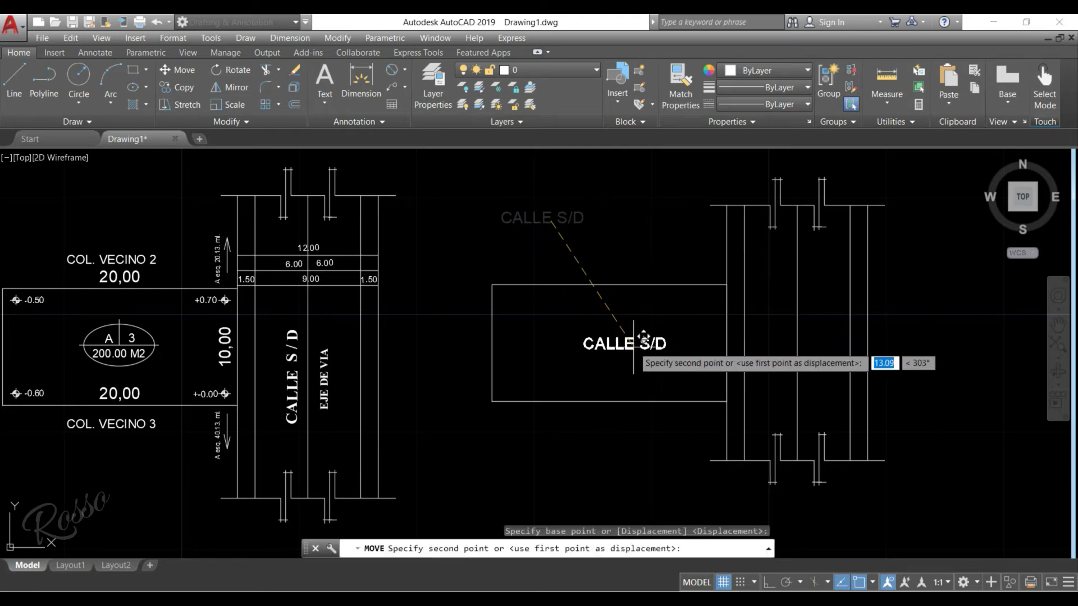
left_click(634, 344)
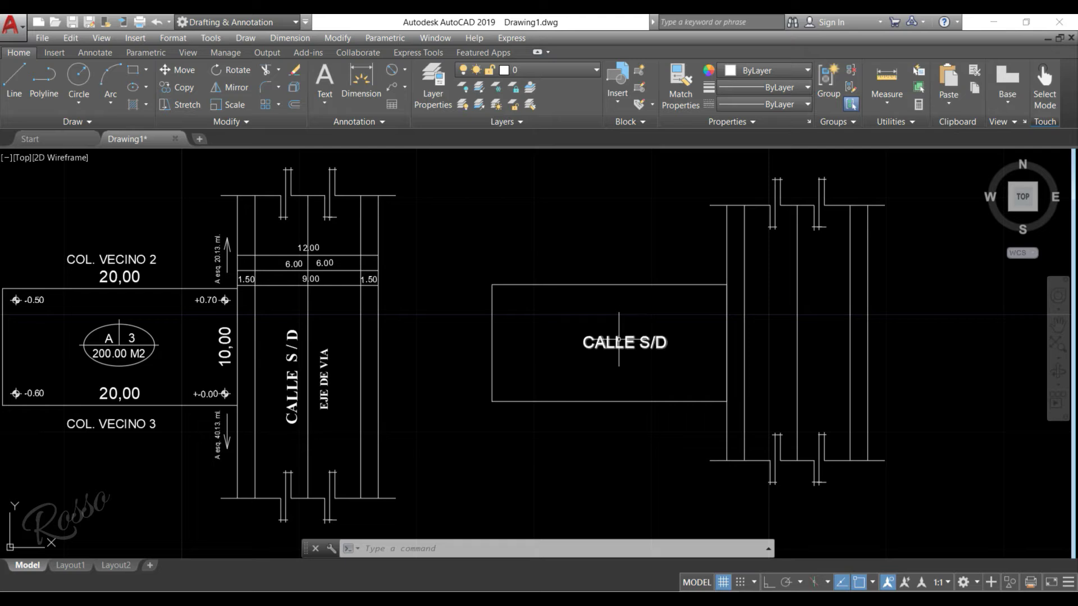
Rotate the "CALLE S/D" label counterclockwise so that it reads vertically upward, parallel to the street lines
left_click(615, 339)
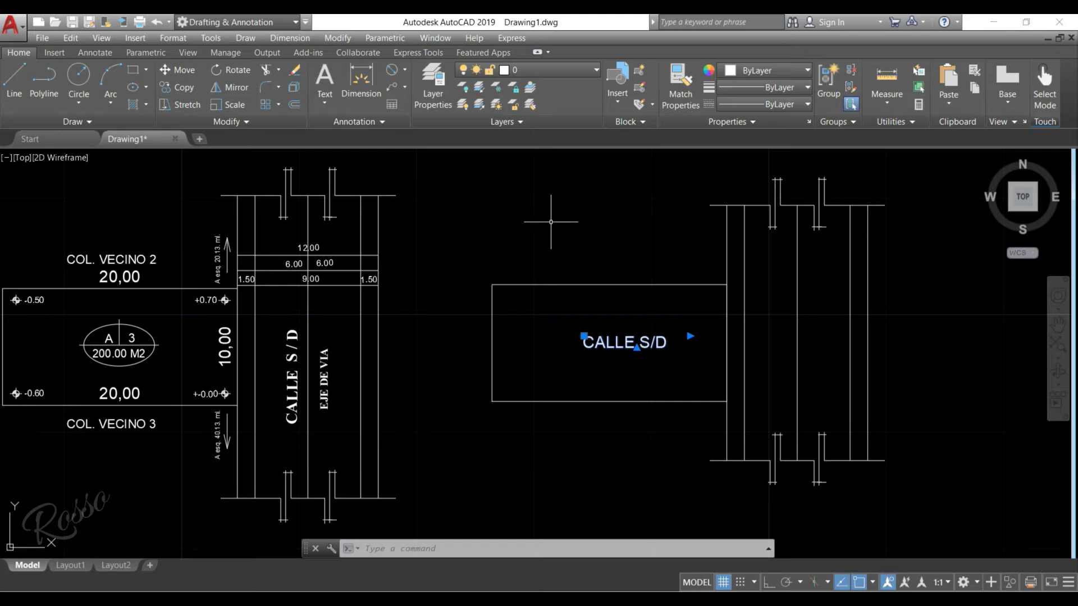
right_click(600, 337)
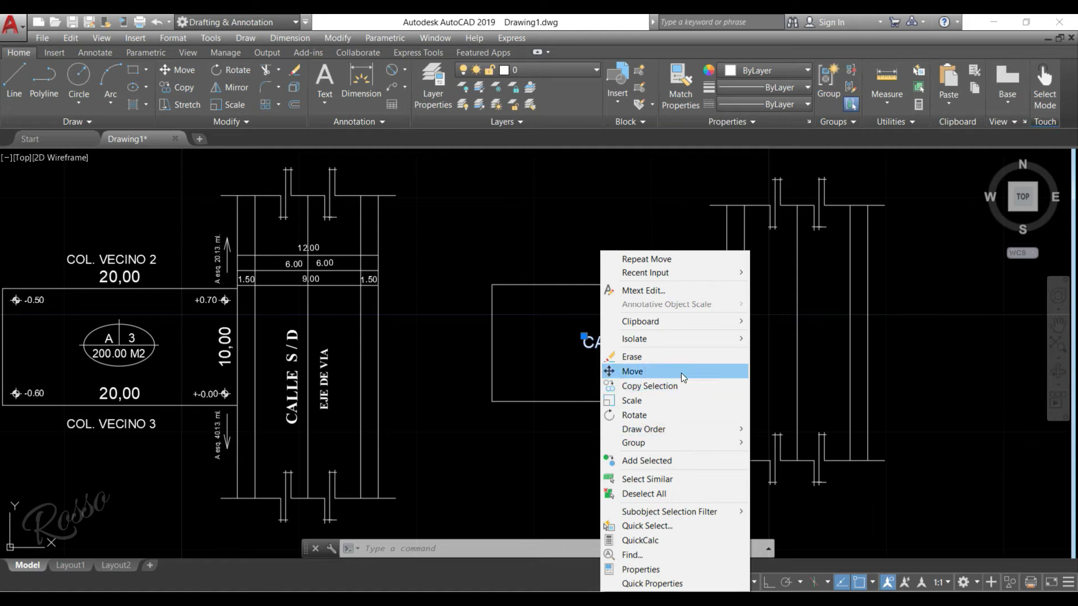
left_click(665, 417)
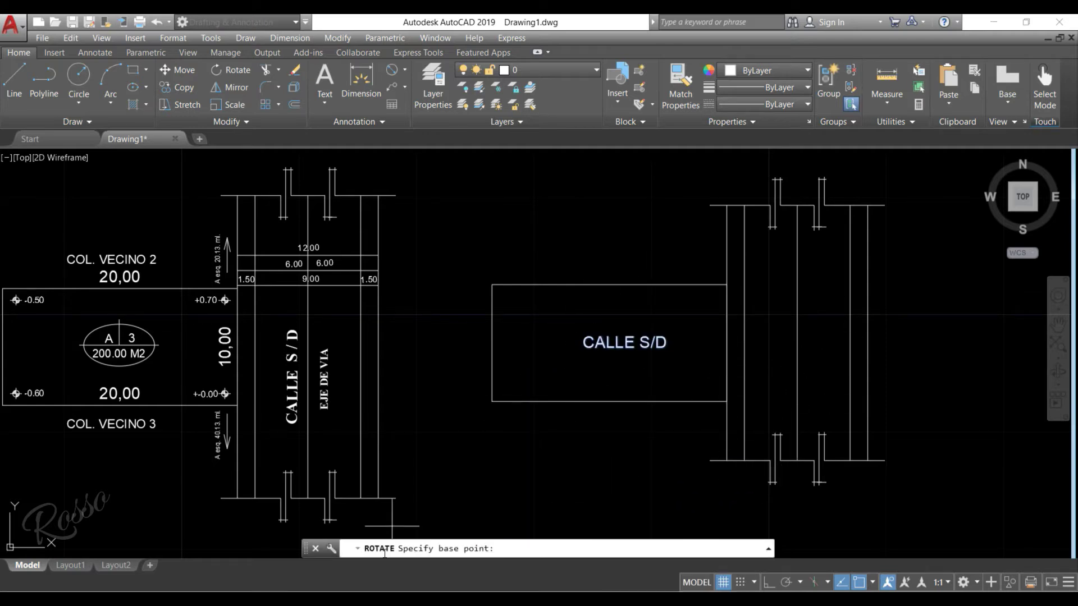
left_click(614, 365)
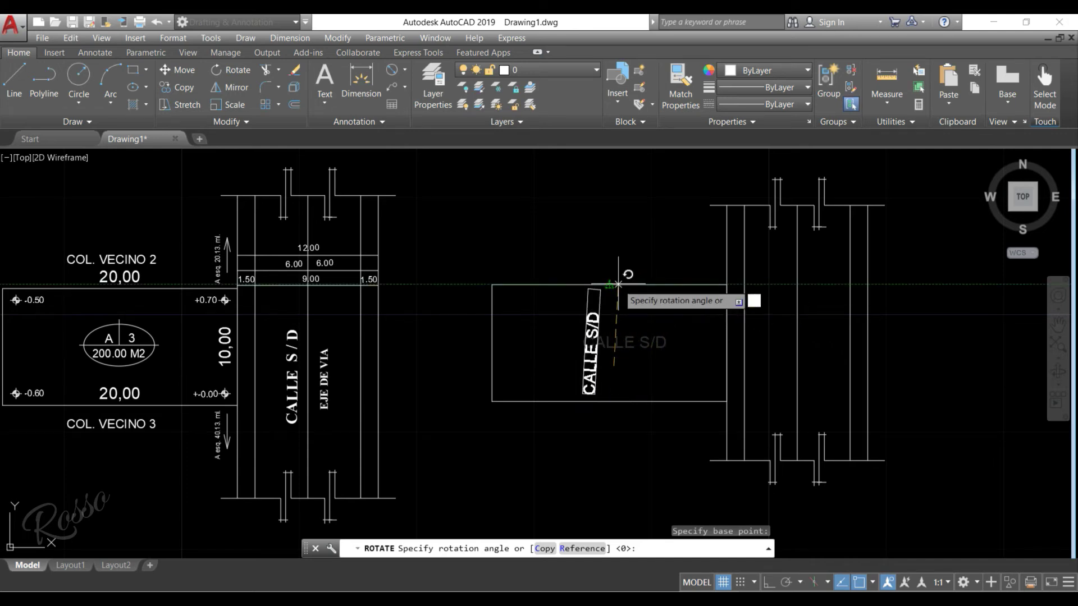
scroll(617, 285, "up", 4)
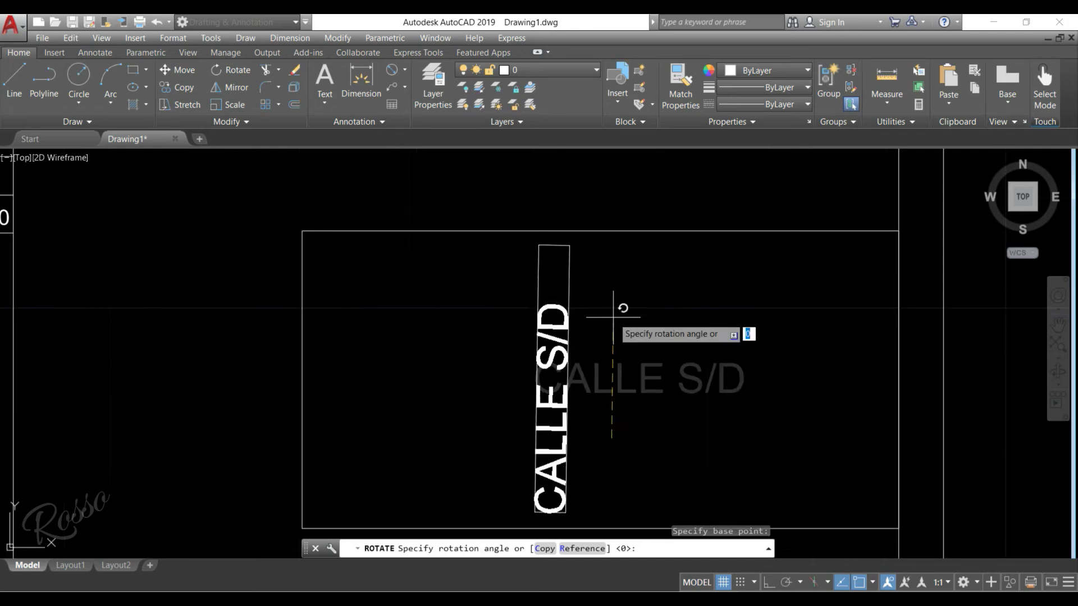
left_click(611, 230)
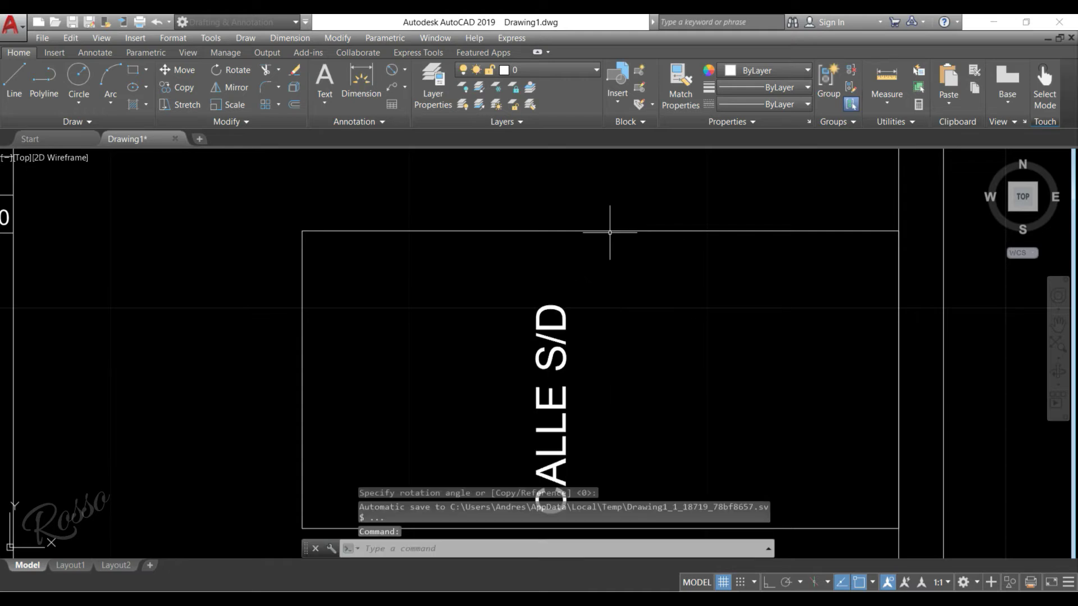
Move the vertical "CALLE S/D" label from the lot into the street lane between the near sidewalk and the centerline
scroll(485, 282, "down", 2)
mouse_move(571, 325)
middle_mouse_down()
mouse_move(499, 335)
mouse_move(436, 323)
middle_mouse_up()
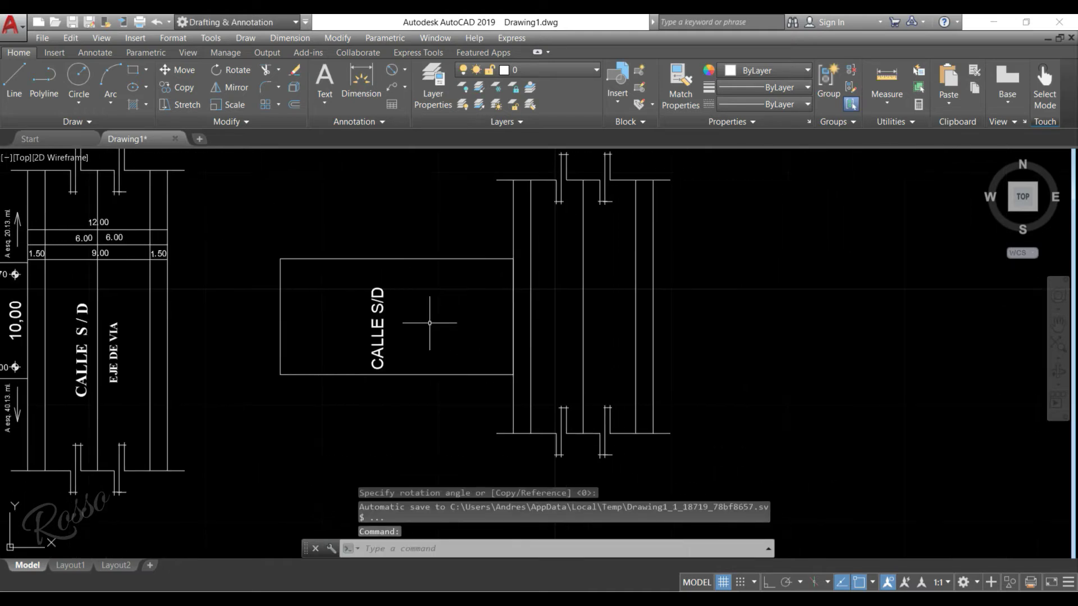
left_click(382, 324)
right_click(382, 323)
left_click(421, 368)
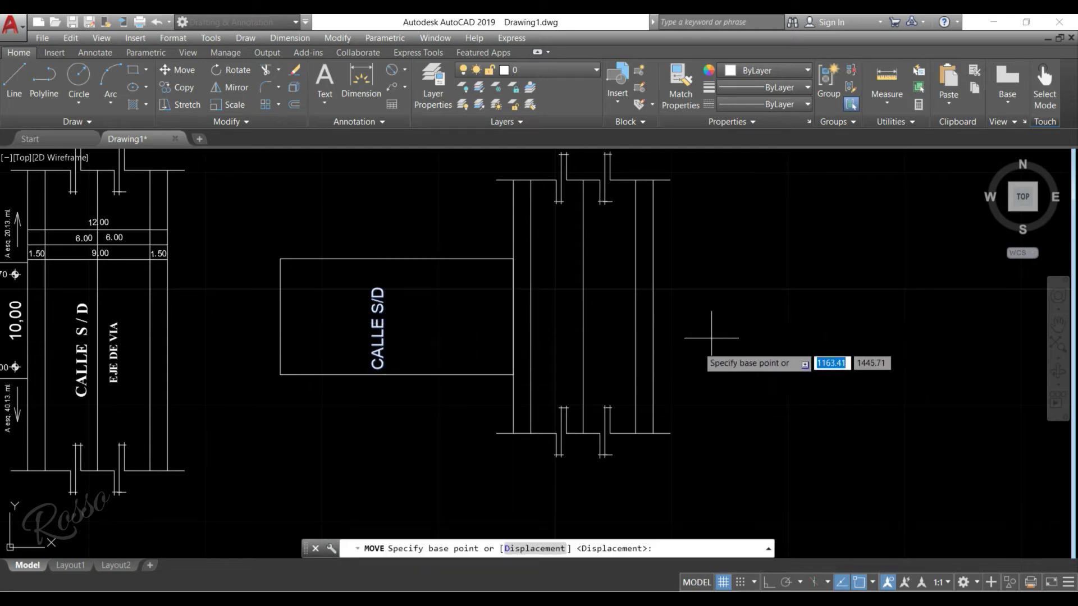
left_click(672, 355)
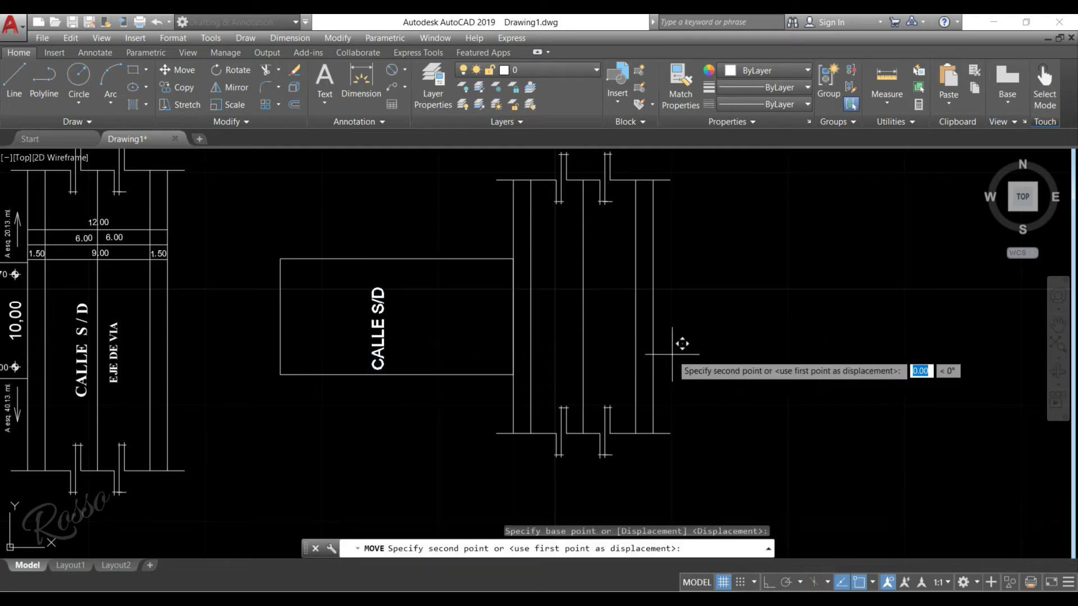
left_click(862, 337)
Copy the "CALLE S/D" label once to the other side of the street centerline, level with the original
middle_click_drag(766, 362, 901, 363)
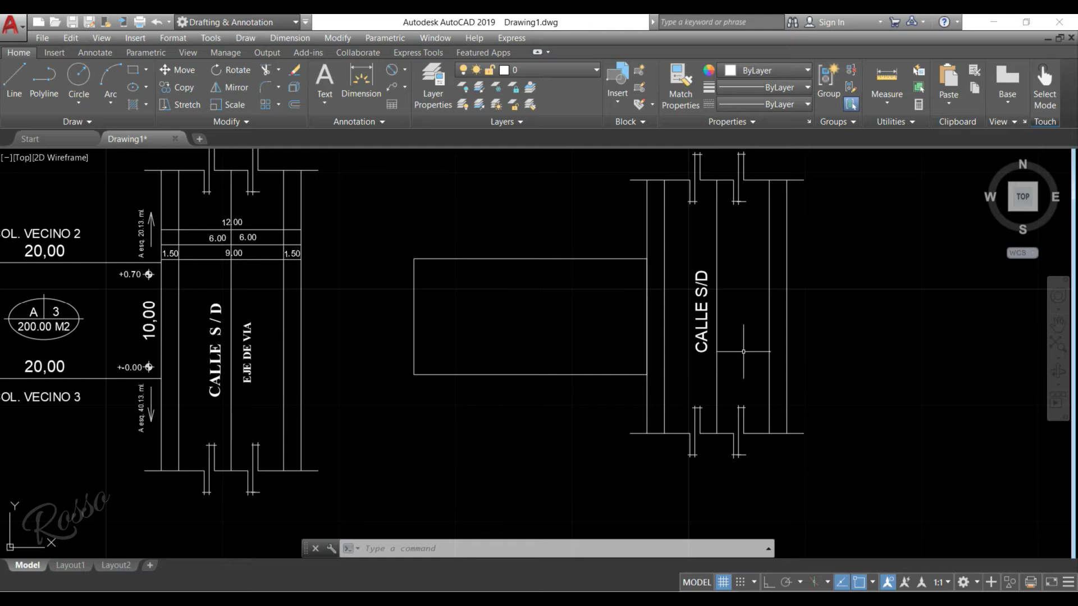
left_click(702, 304)
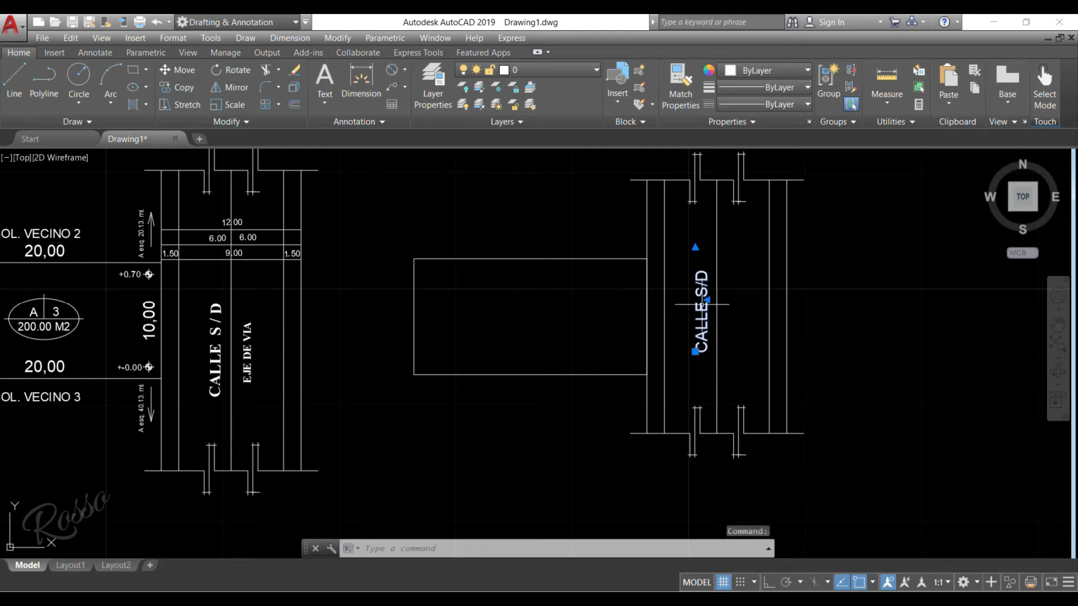
right_click(701, 304)
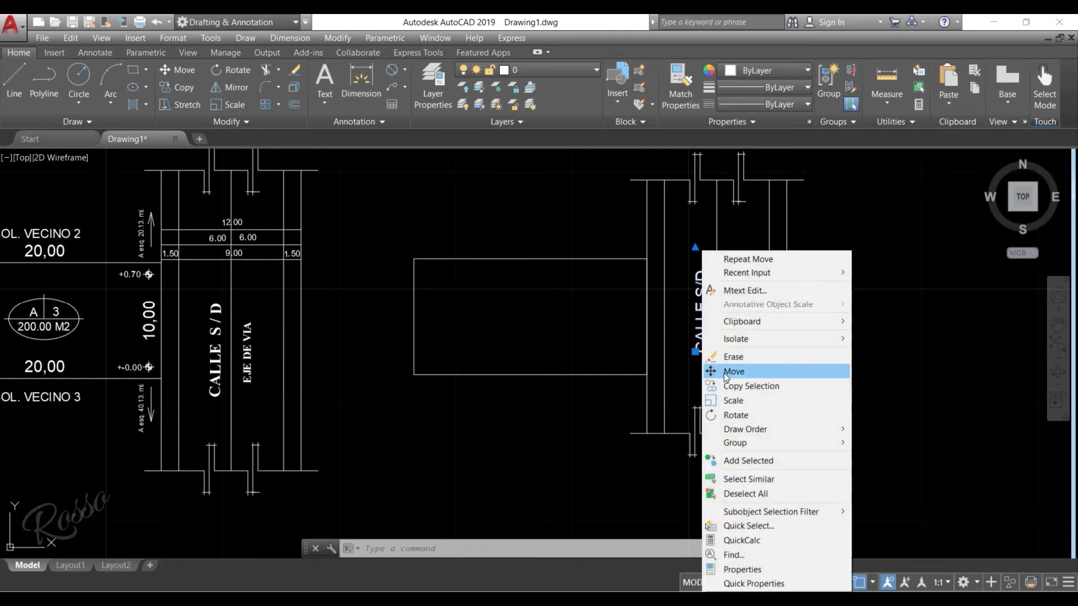
left_click(752, 386)
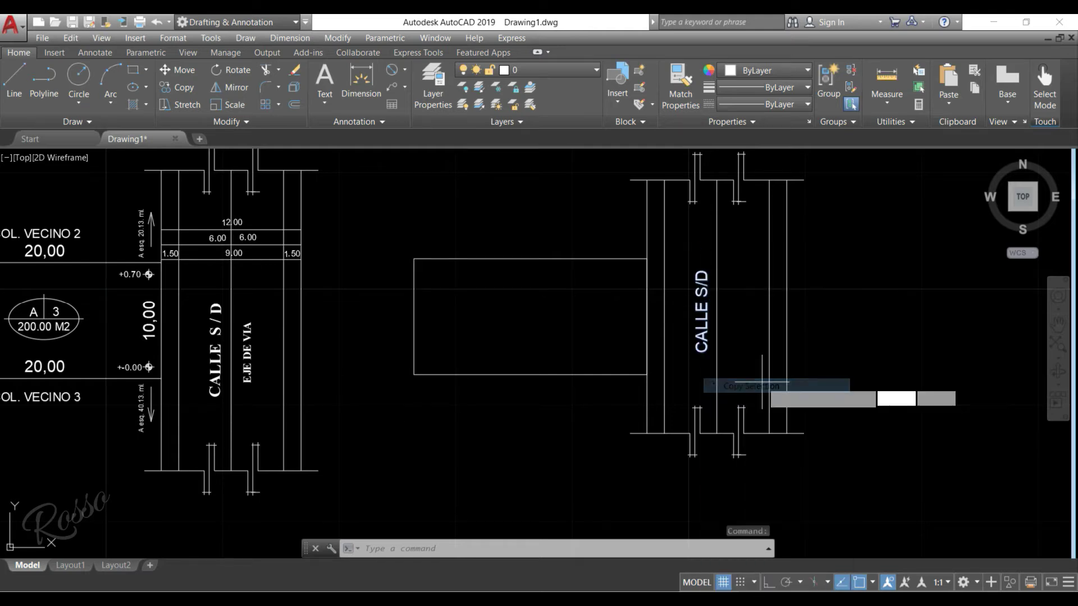
left_click(842, 418)
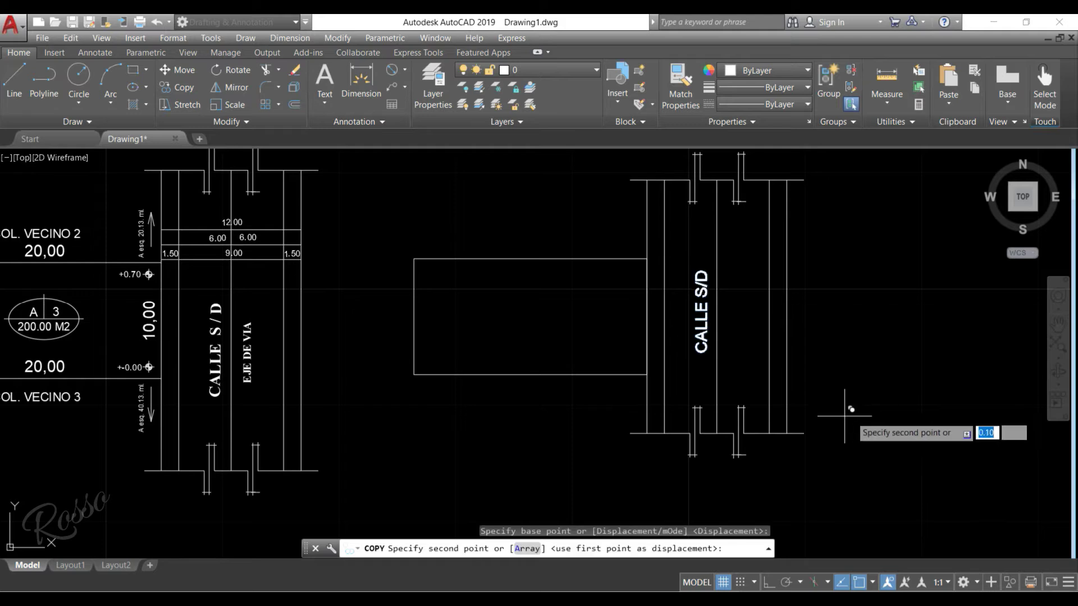
left_click(874, 416)
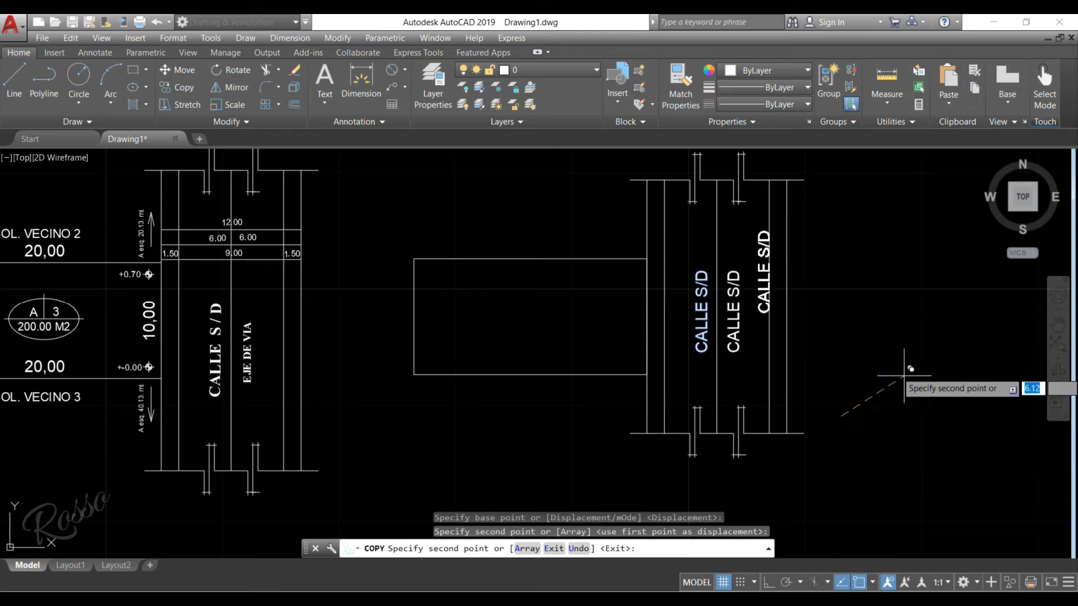
key("Escape")
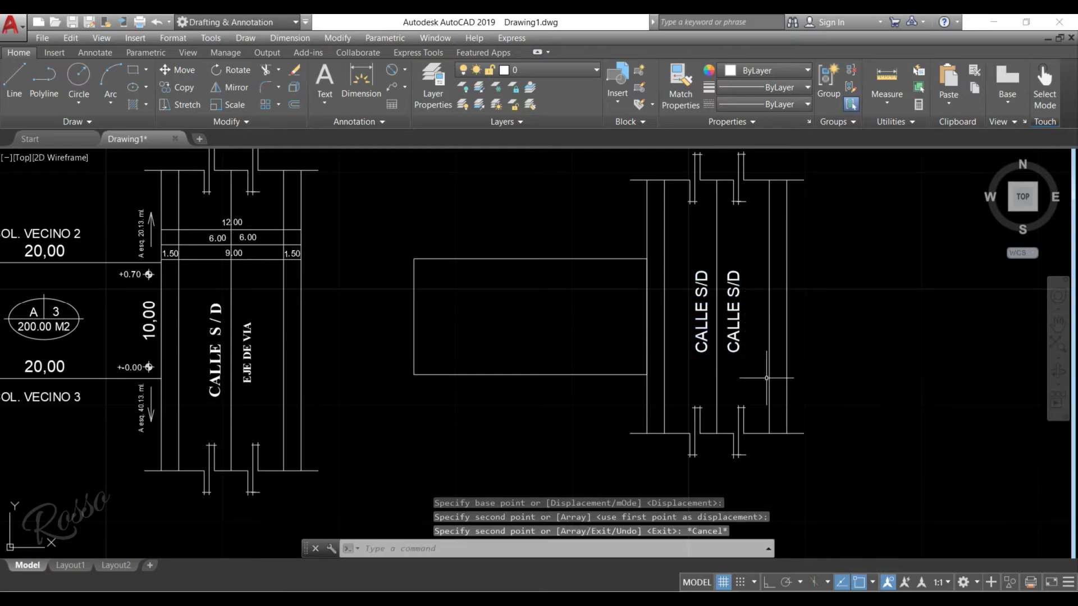
Change the text of the copied street label on the far side of the centerline to "EJE DE VIA"
double_click(737, 318)
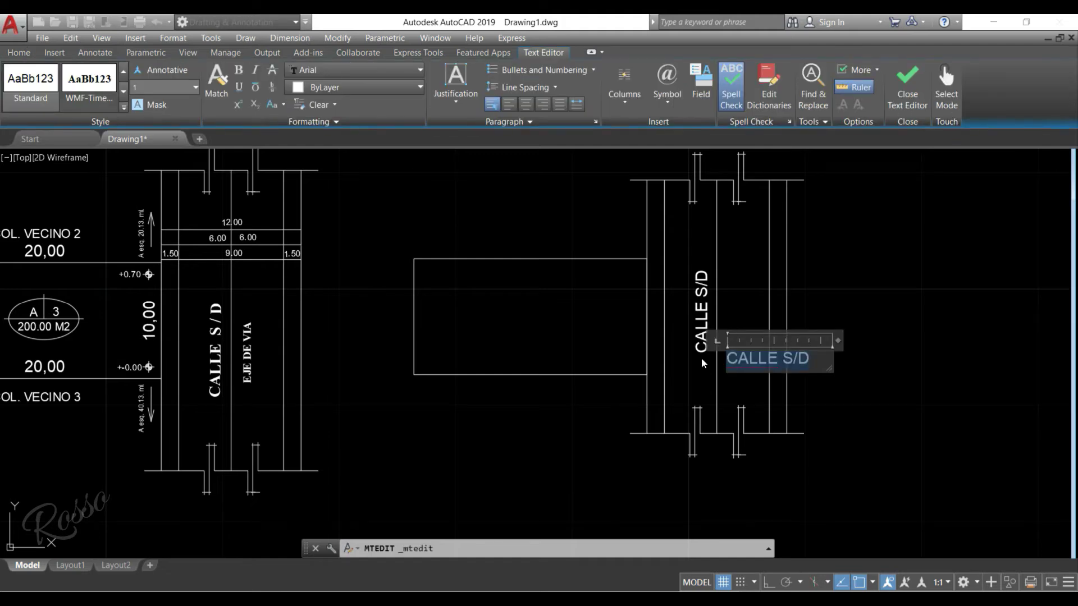
type("EJE DE VIA")
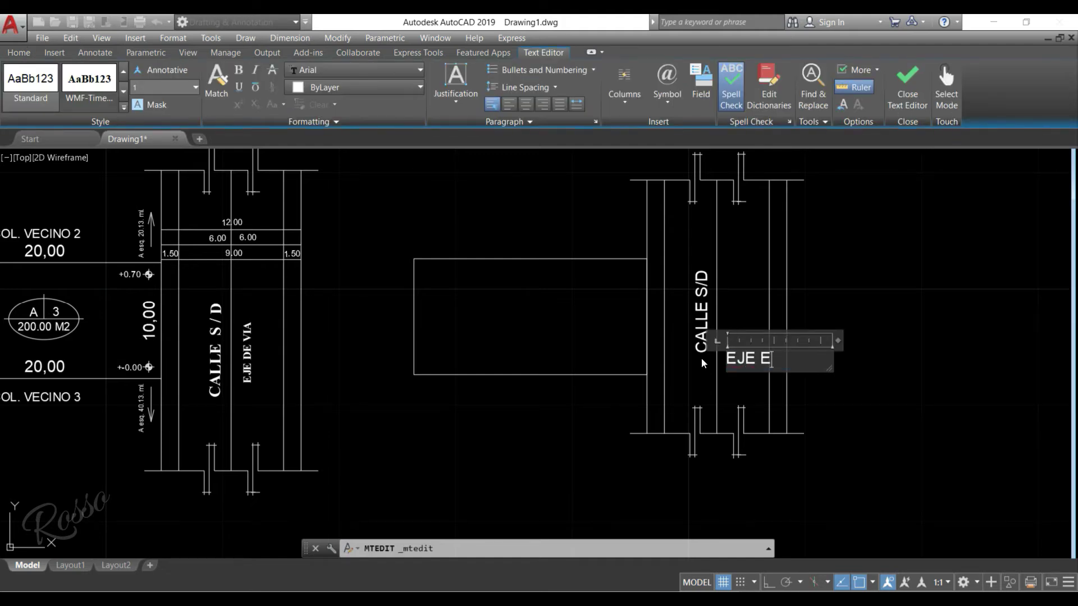
left_click(840, 280)
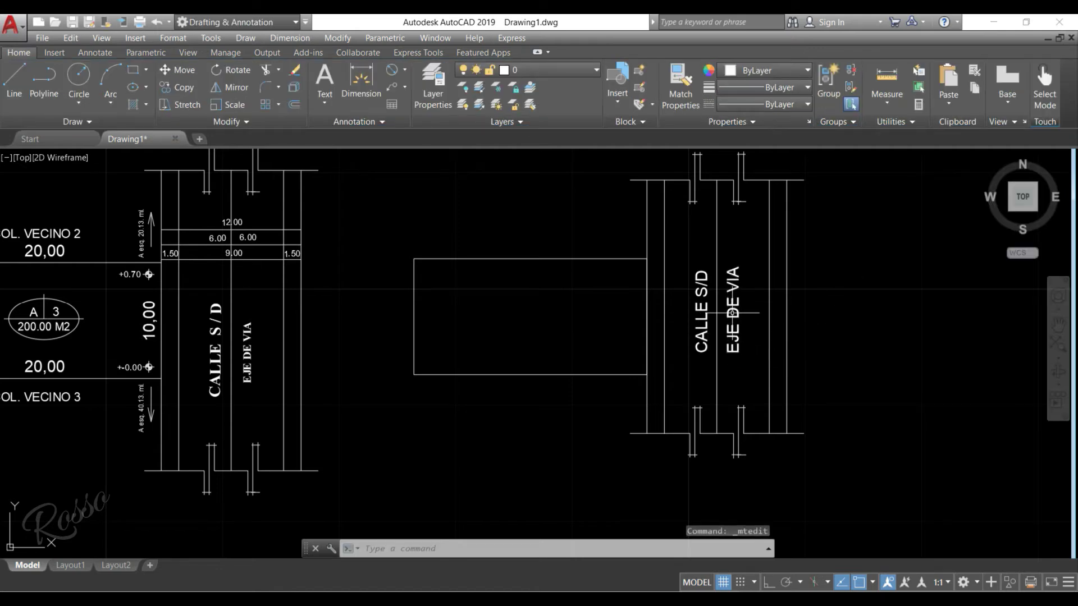
Scale the "EJE DE VIA" label down to about two thirds of its size
left_click(733, 313)
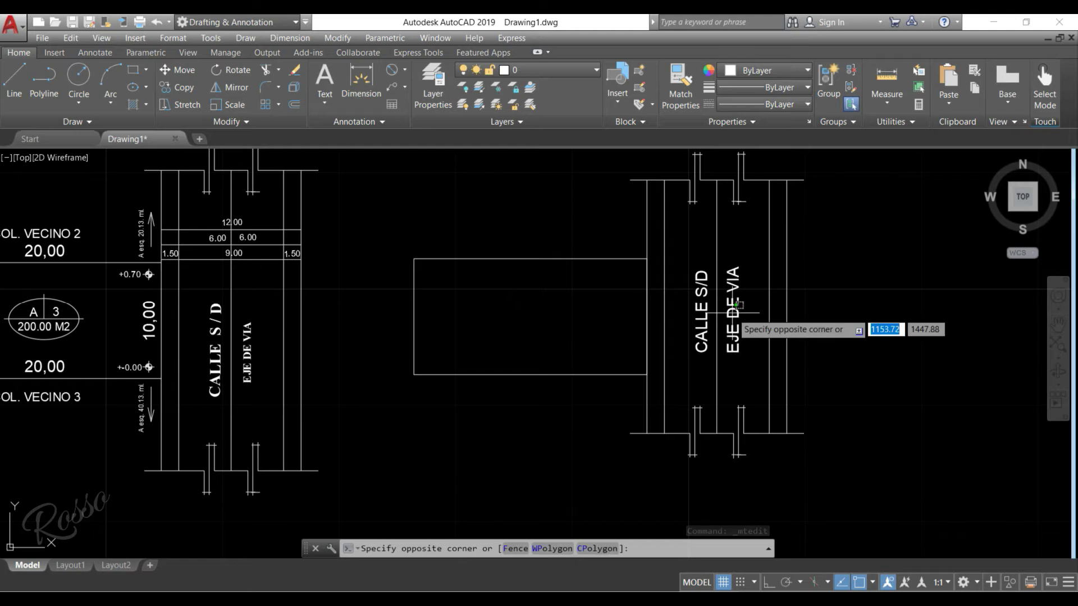
left_click(739, 305)
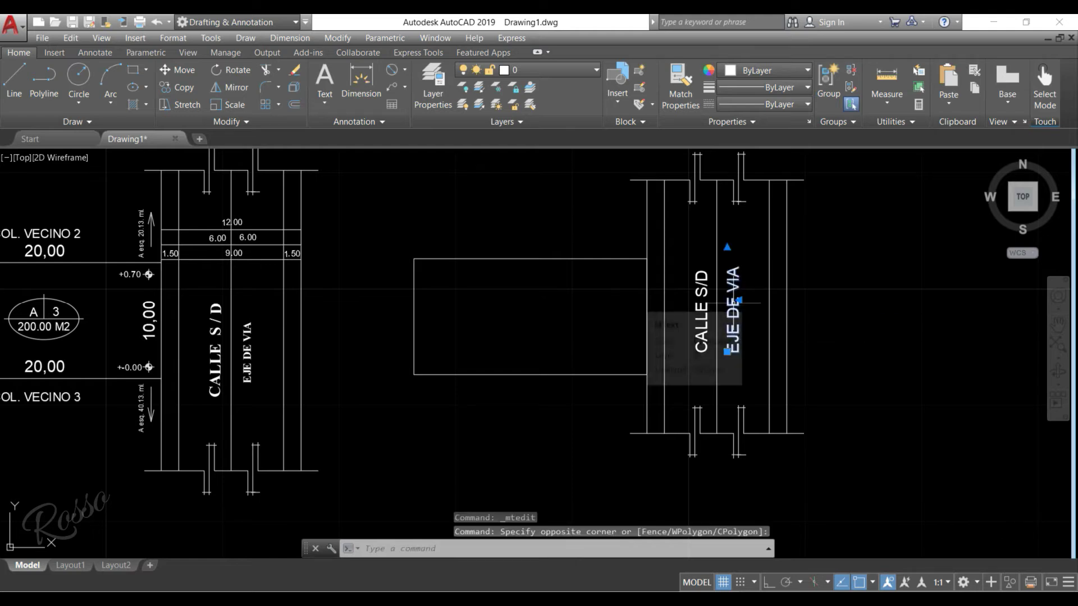
type("SC")
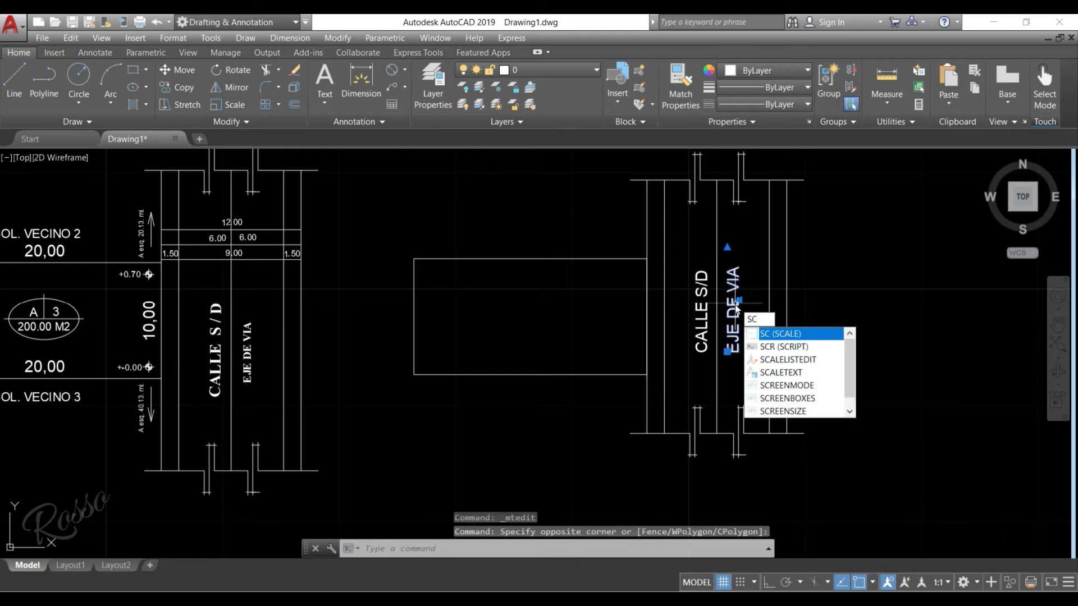
key("Return")
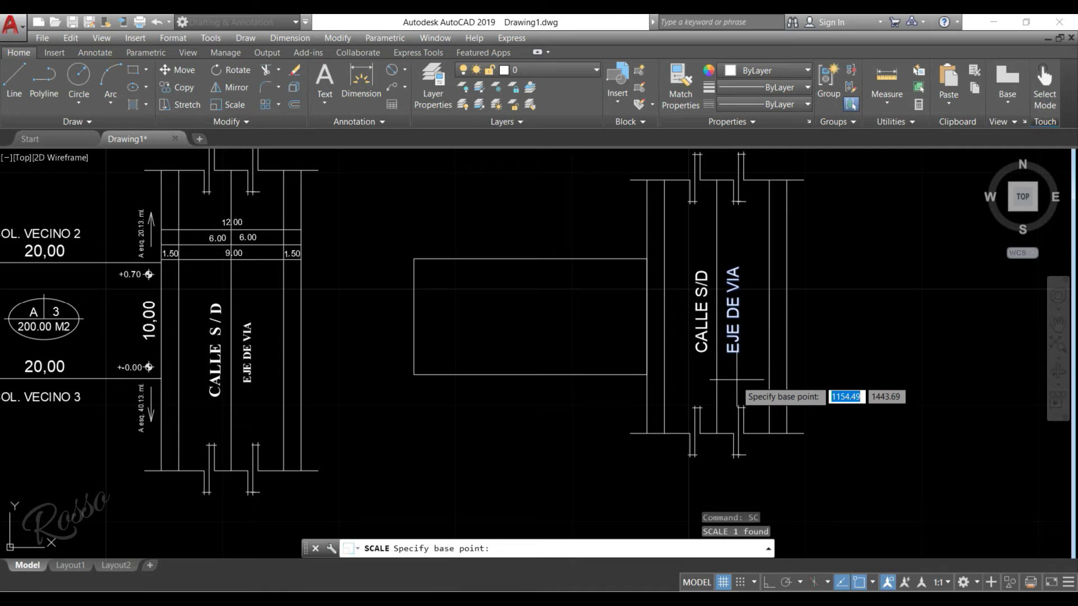
left_click(810, 387)
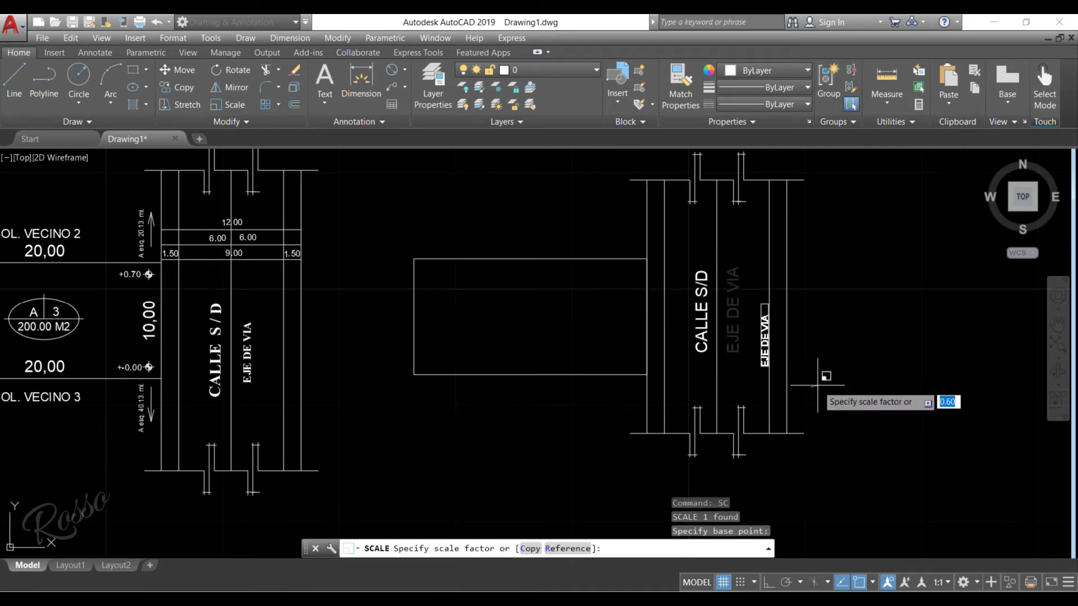
left_click(818, 385)
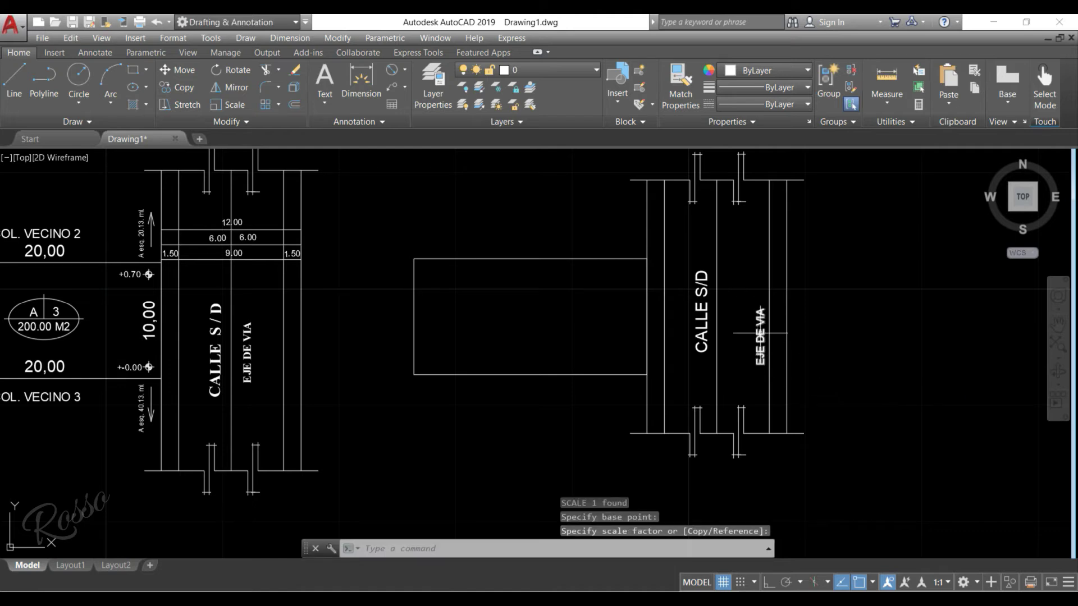
Move the reduced "EJE DE VIA" label into the far street lane, close to the centerline and beside "CALLE S/D"
left_click(759, 337)
right_click(761, 336)
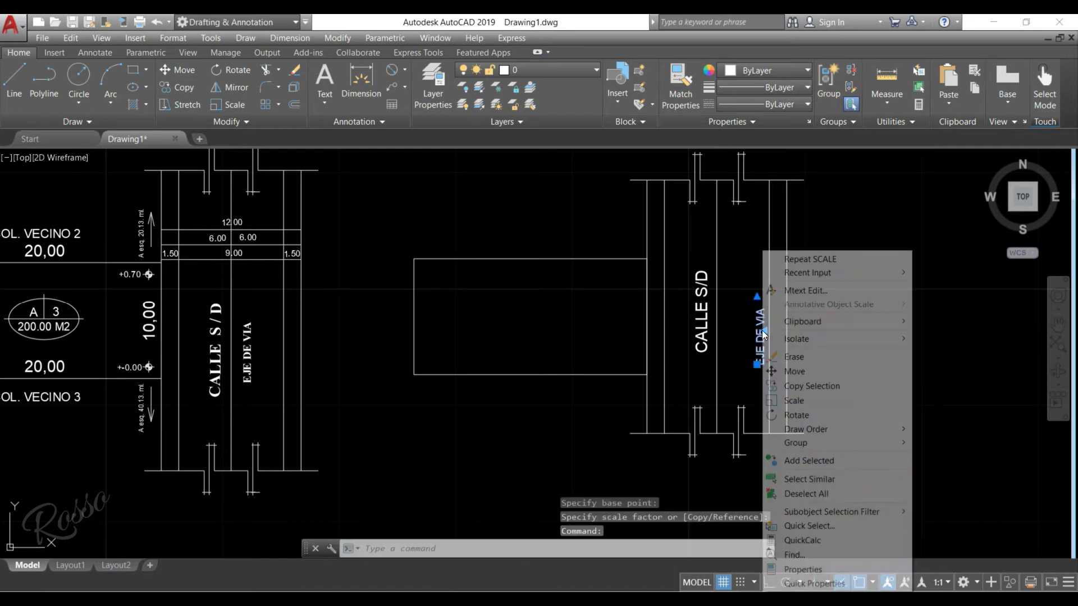
left_click(847, 369)
left_click(925, 359)
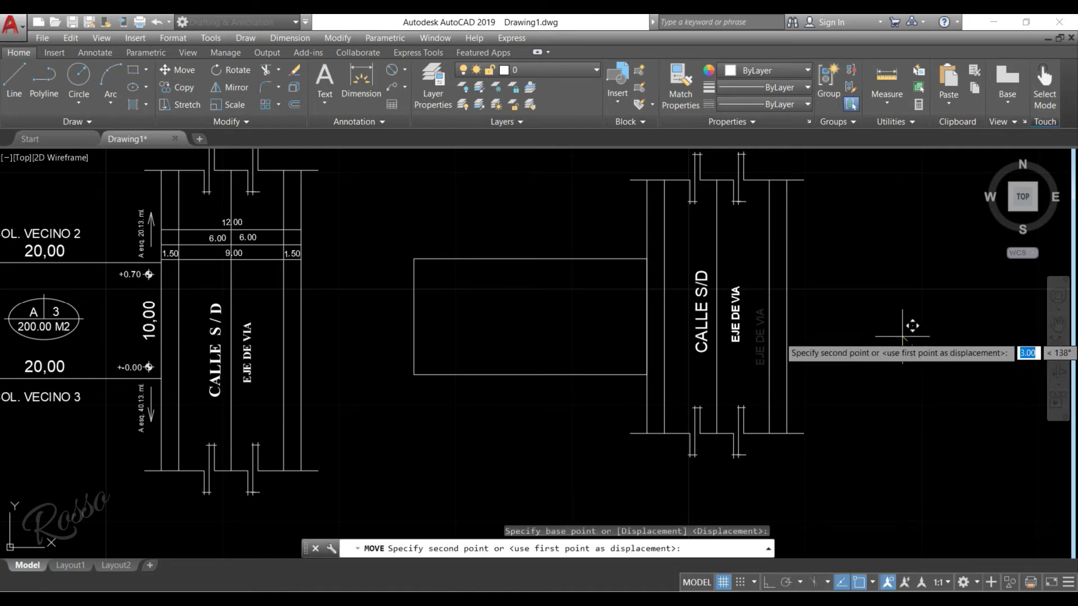
left_click(898, 335)
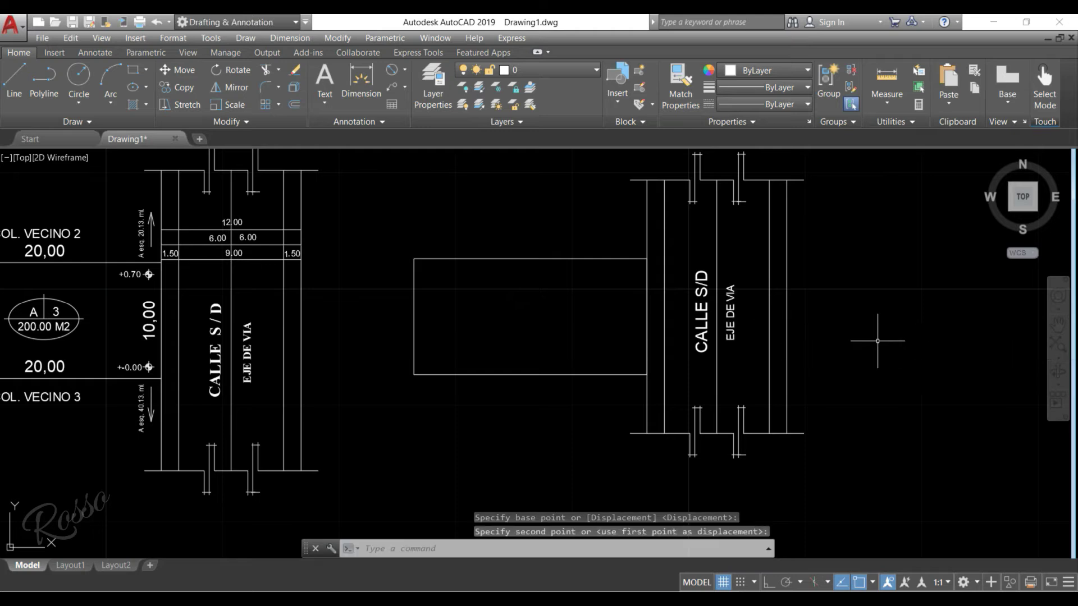
Add the multiline text "COLIDANTE VECINO 2" above the lot rectangle, widening its frame so that "VECINO 2" fits on one line
middle_click_drag(553, 445, 623, 458)
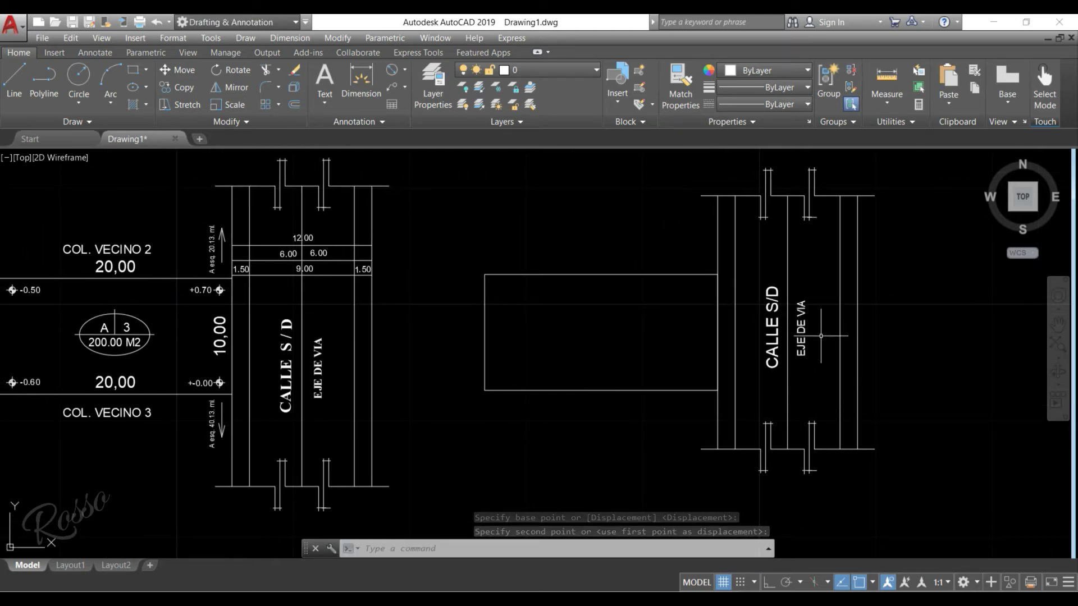
middle_click_drag(558, 344, 635, 342)
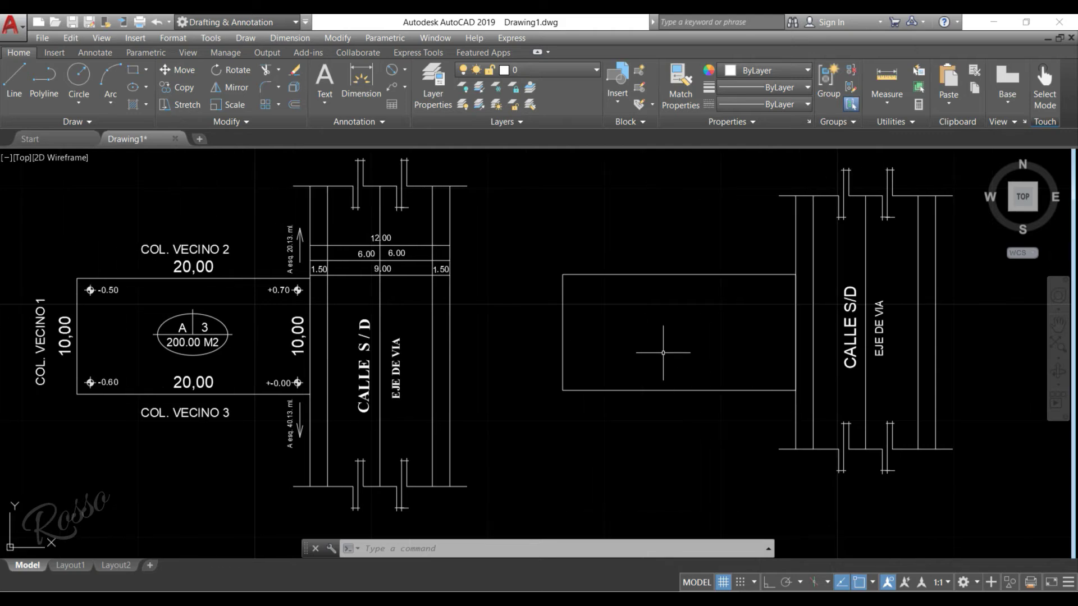
mouse_move(663, 352)
middle_mouse_down()
mouse_move(715, 351)
mouse_move(690, 350)
middle_mouse_up()
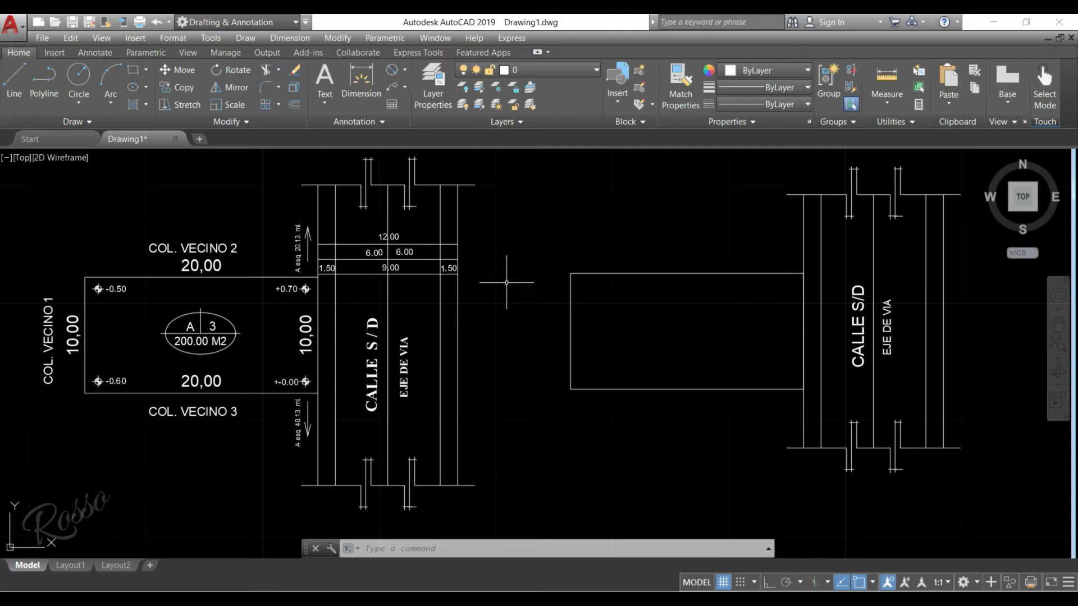
left_click(327, 84)
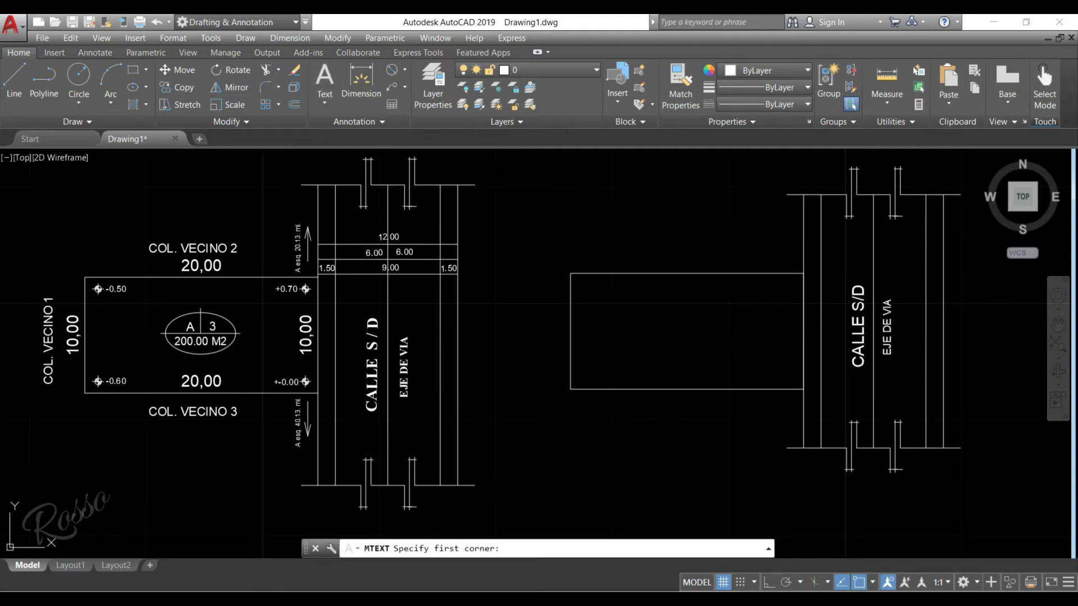
left_click(615, 229)
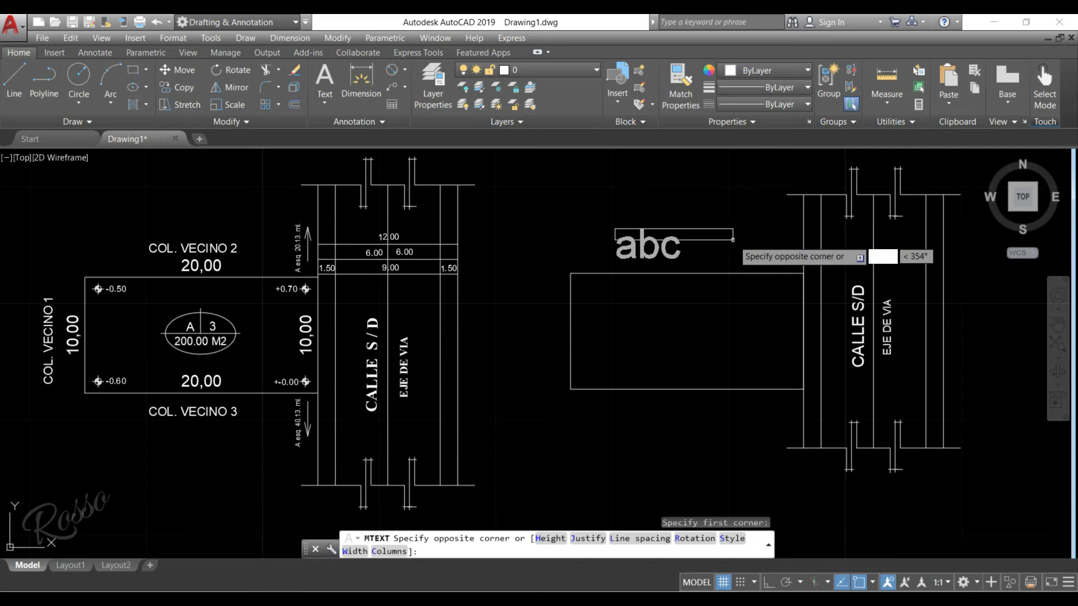
left_click(746, 247)
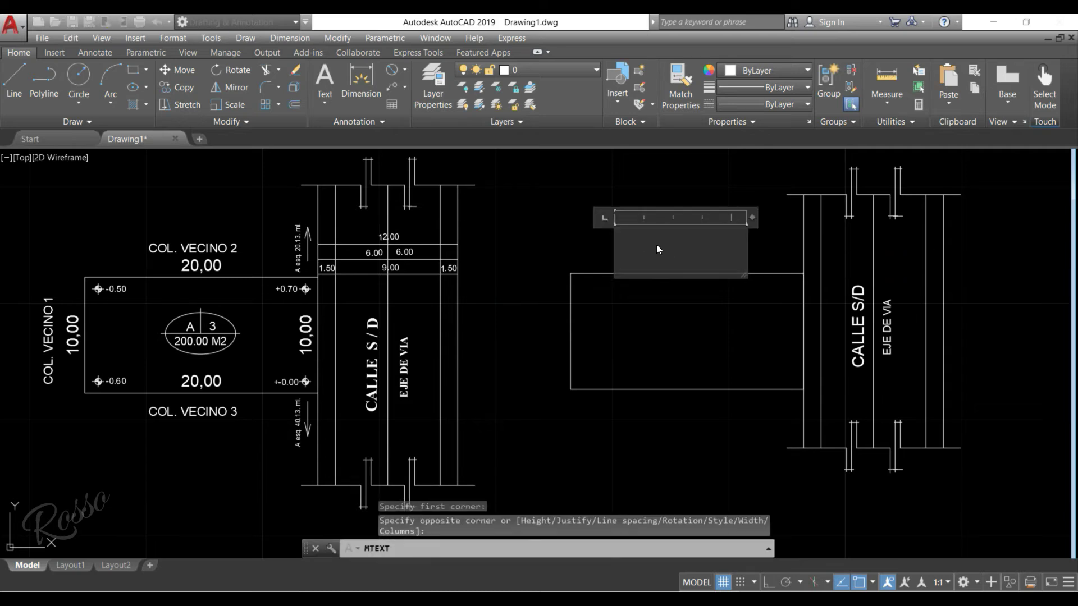
type("COLI")
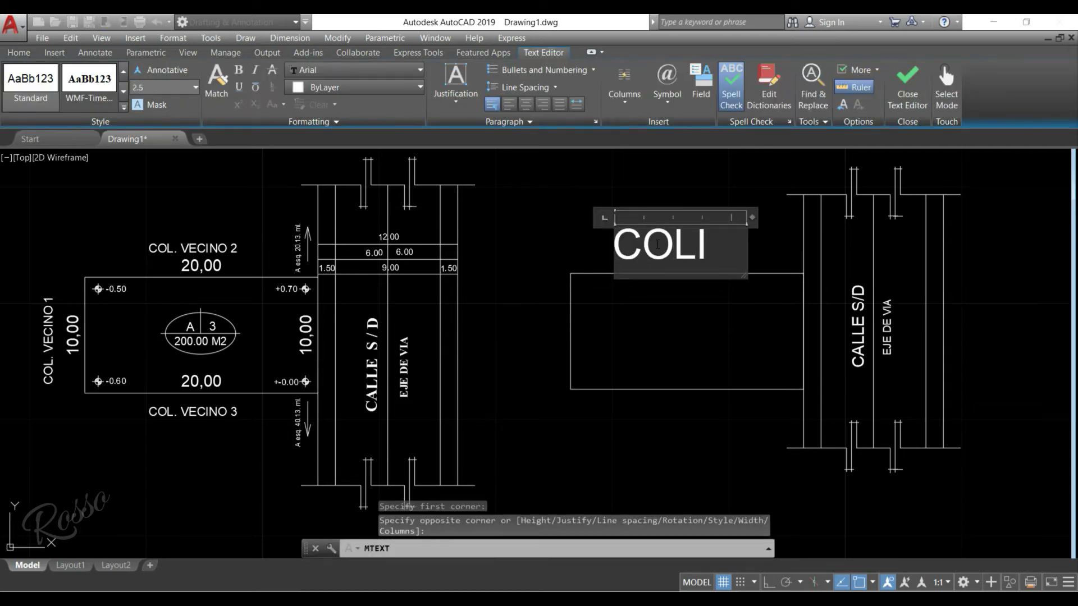
type("DANTE")
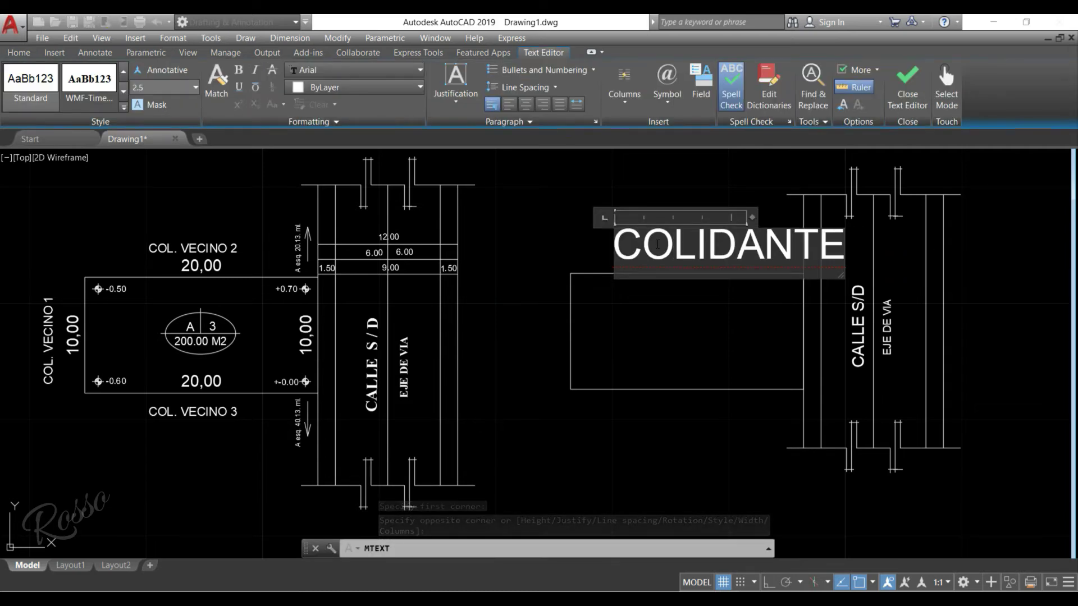
key("Return")
type("VECINO")
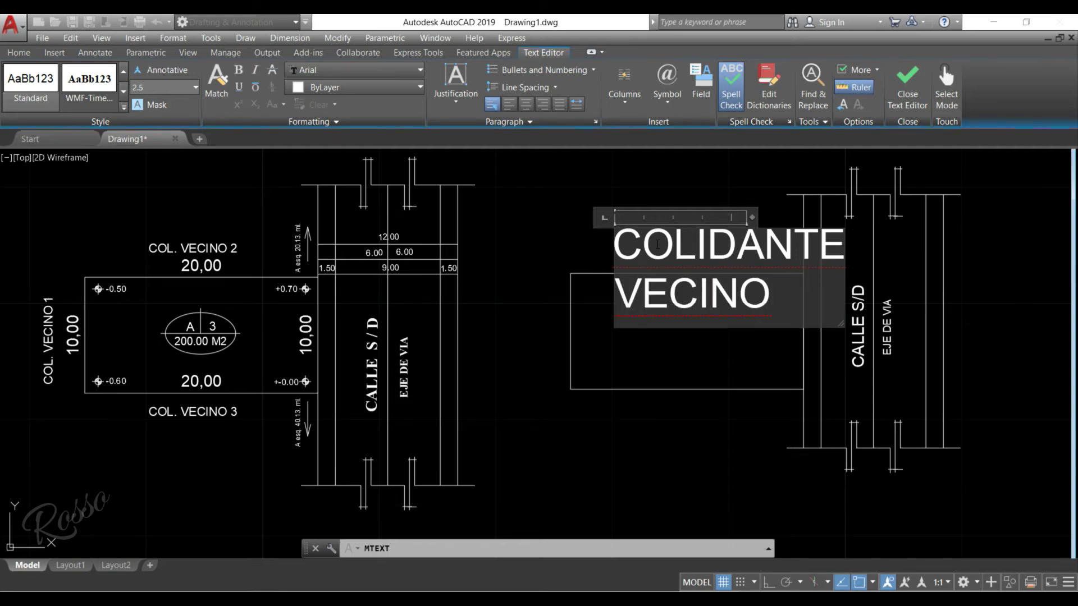
key("Return")
type("2")
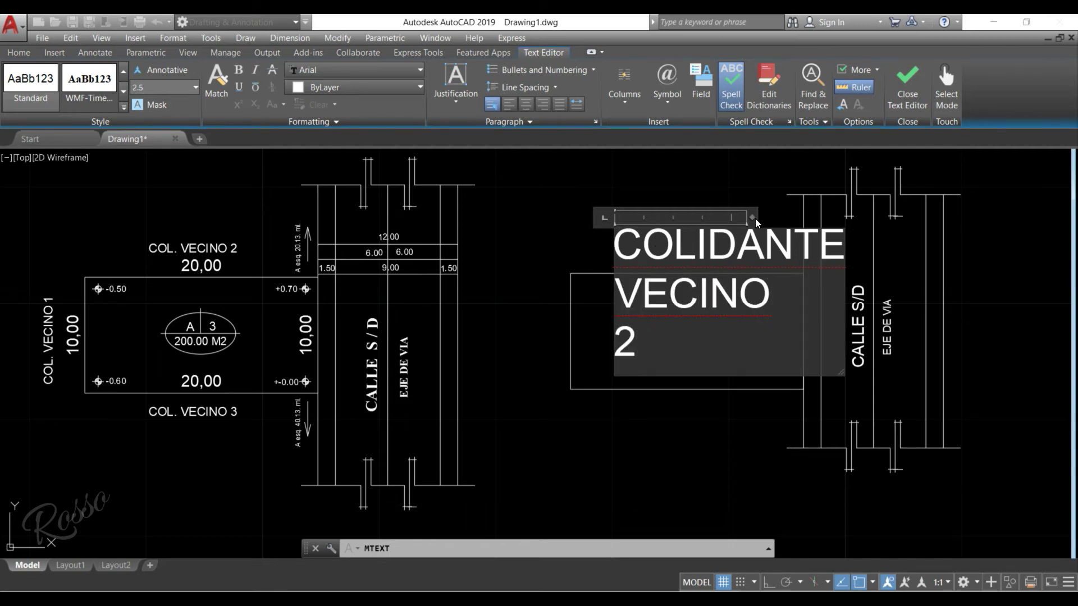
left_click_drag(752, 218, 944, 219)
left_click(975, 302)
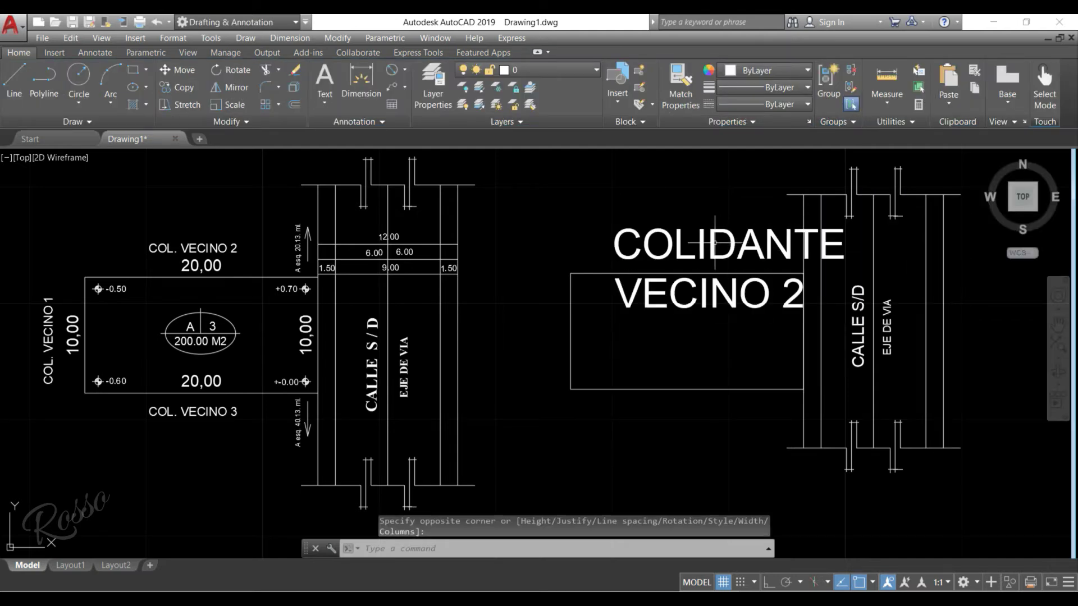
Set the text height of the whole "COLIDANTE VECINO 2" label to 0.76
left_click(714, 243)
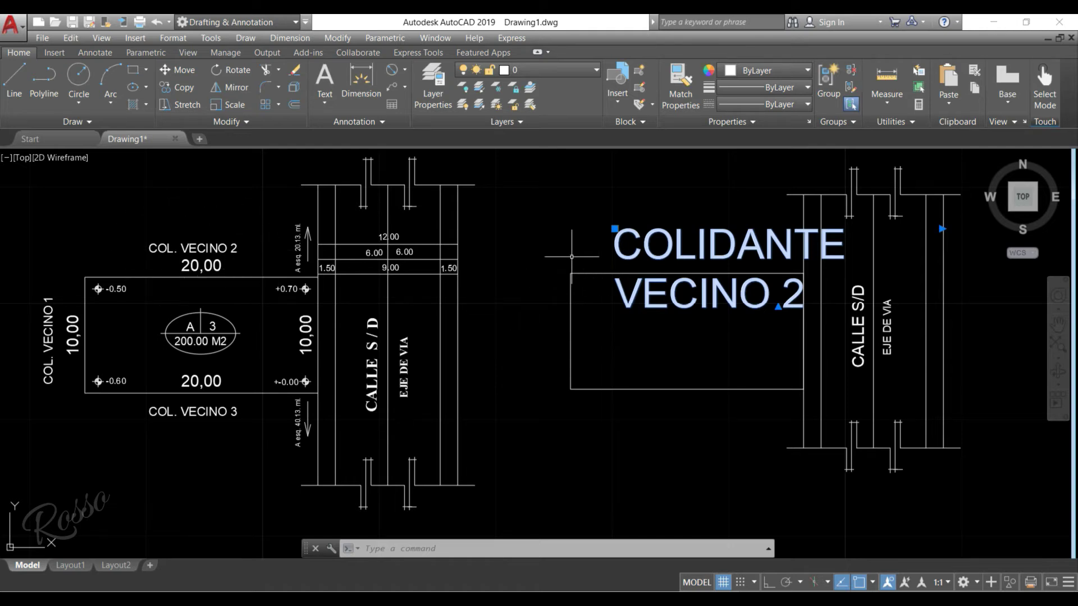
double_click(650, 257)
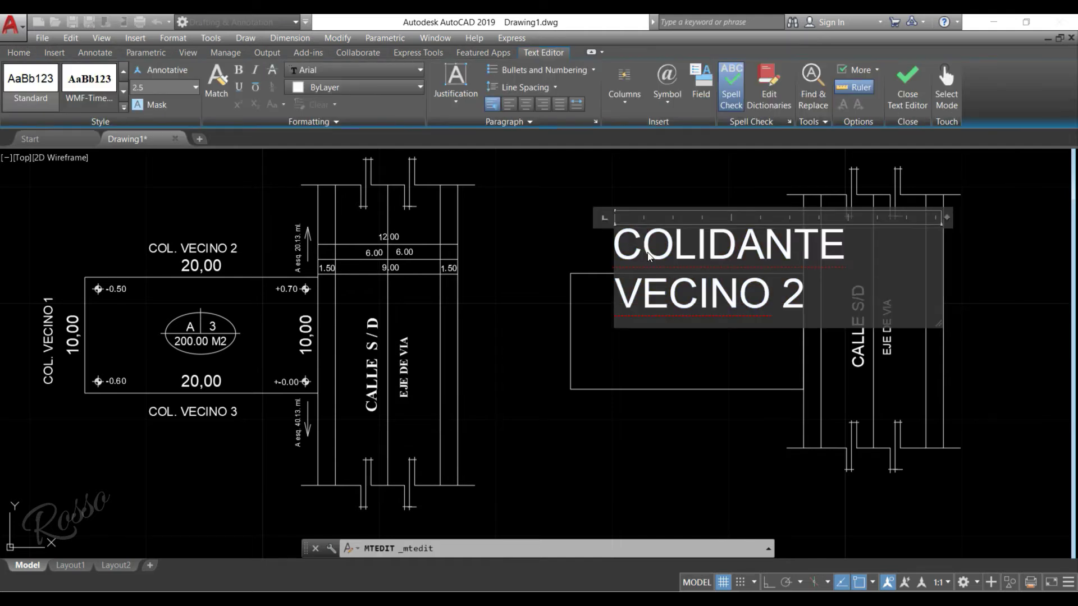
left_click_drag(816, 298, 637, 251)
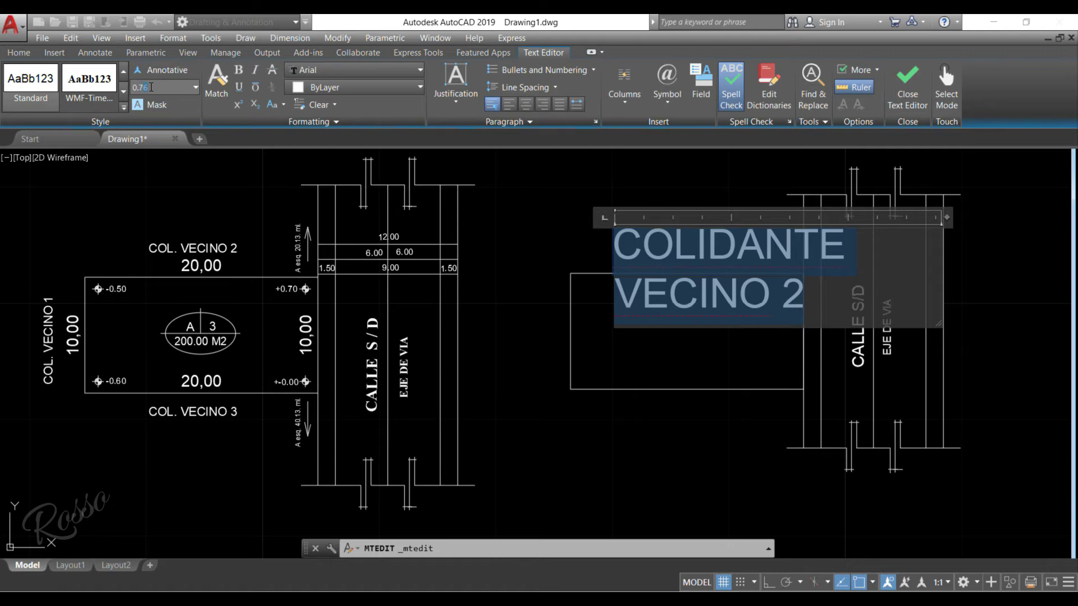
key("Return")
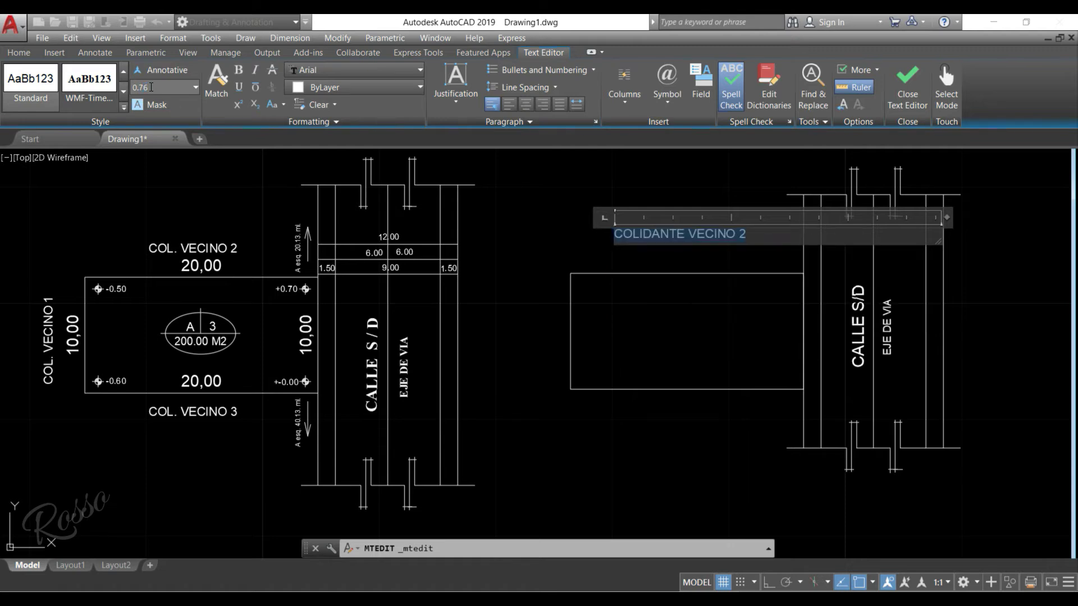
left_click(541, 213)
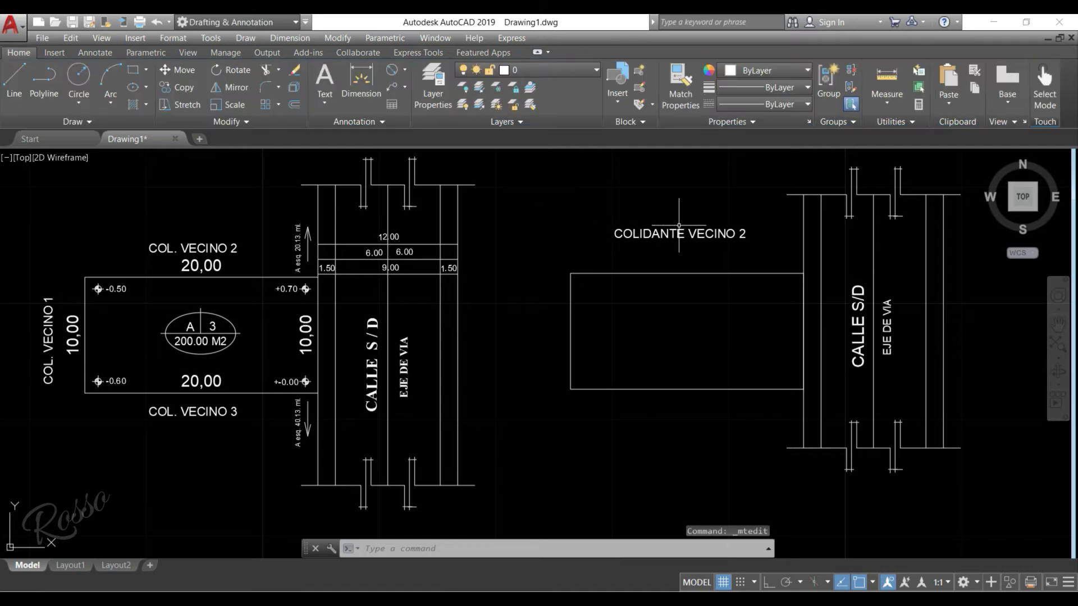
Move the "COLIDANTE VECINO 2" label about 0.9 units down, closer to the lot's upper edge
left_click(653, 230)
right_click(653, 230)
left_click(680, 352)
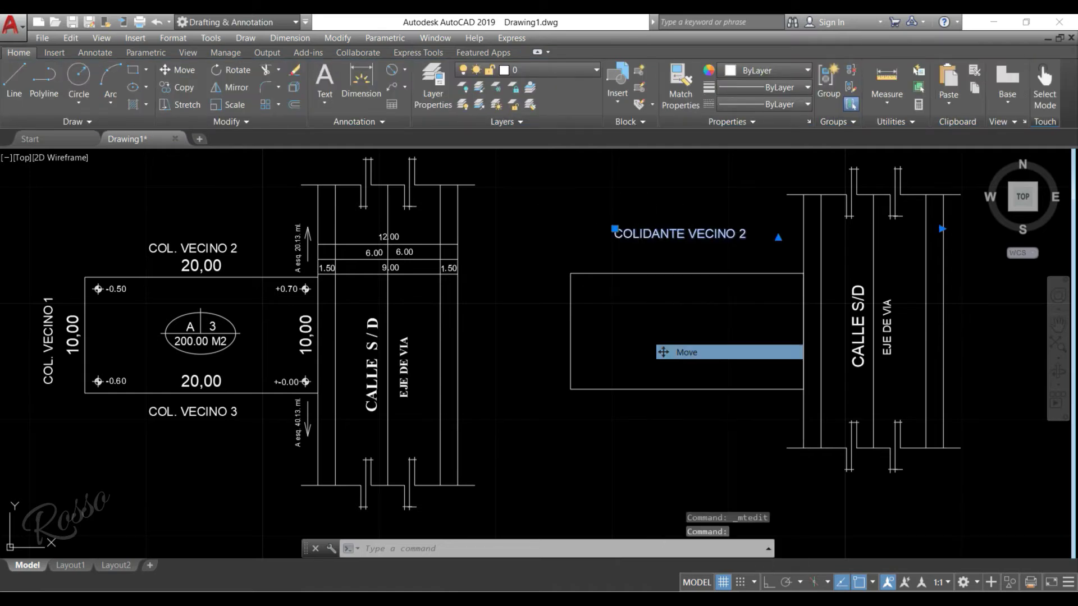
left_click(681, 341)
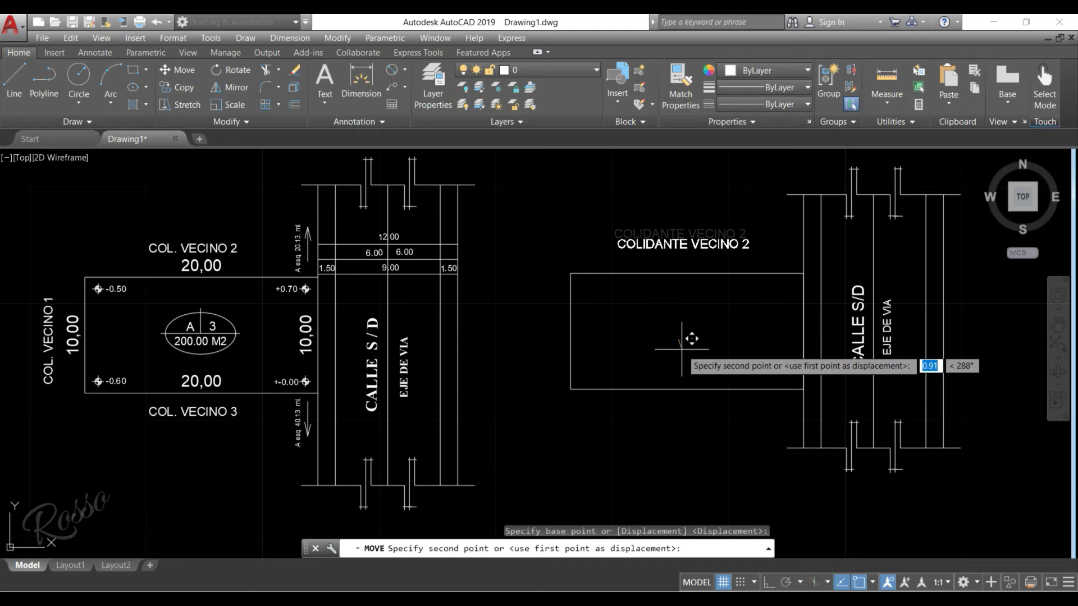
left_click(682, 347)
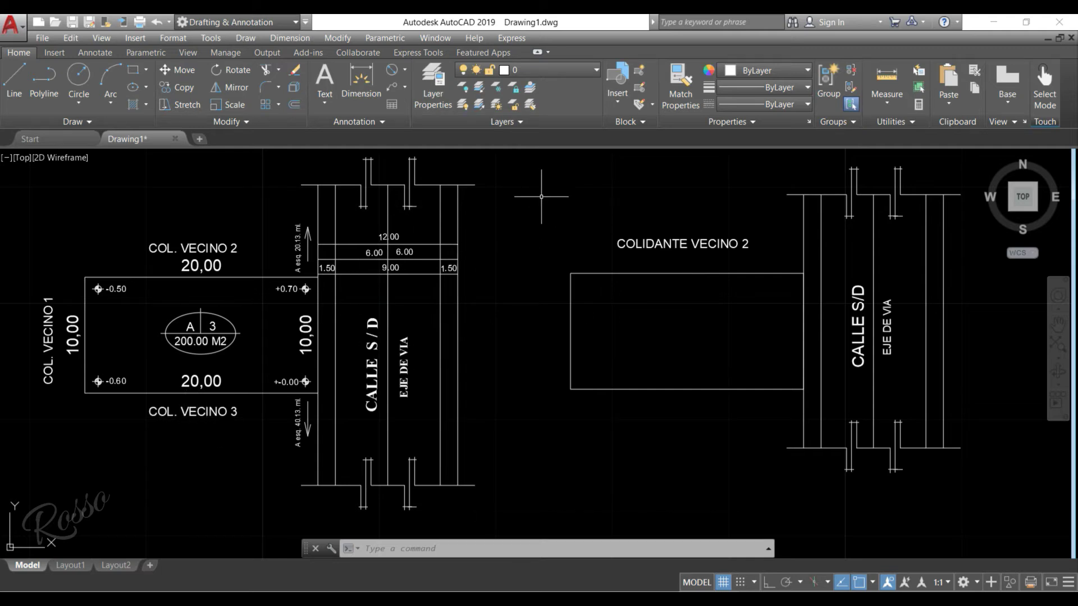
Add the multiline text "COLIDANTE VECINO 3" below the lot rectangle's lower edge
left_click(325, 84)
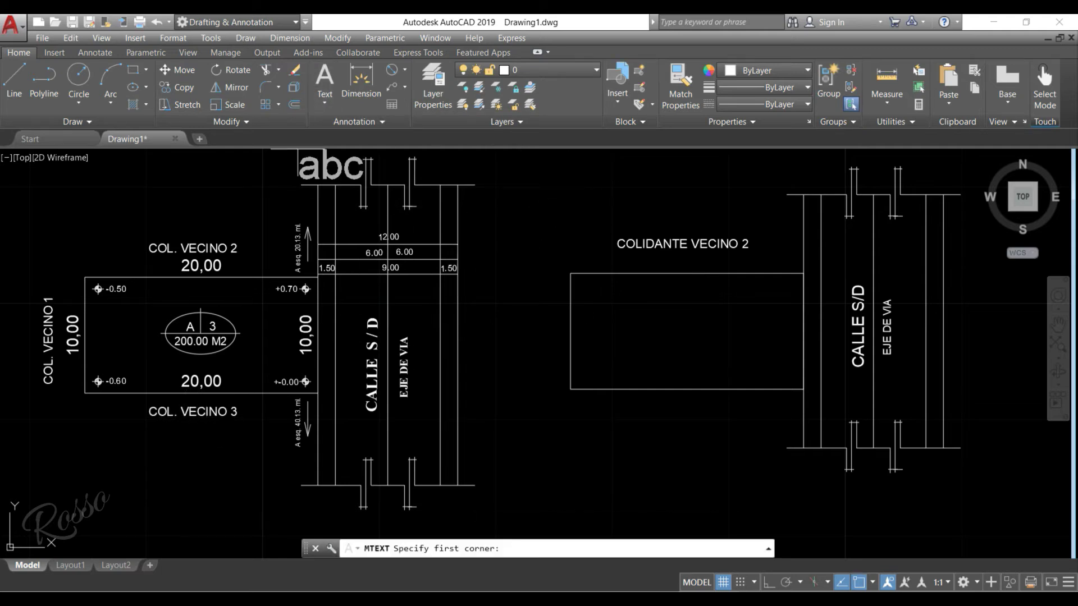
left_click(604, 416)
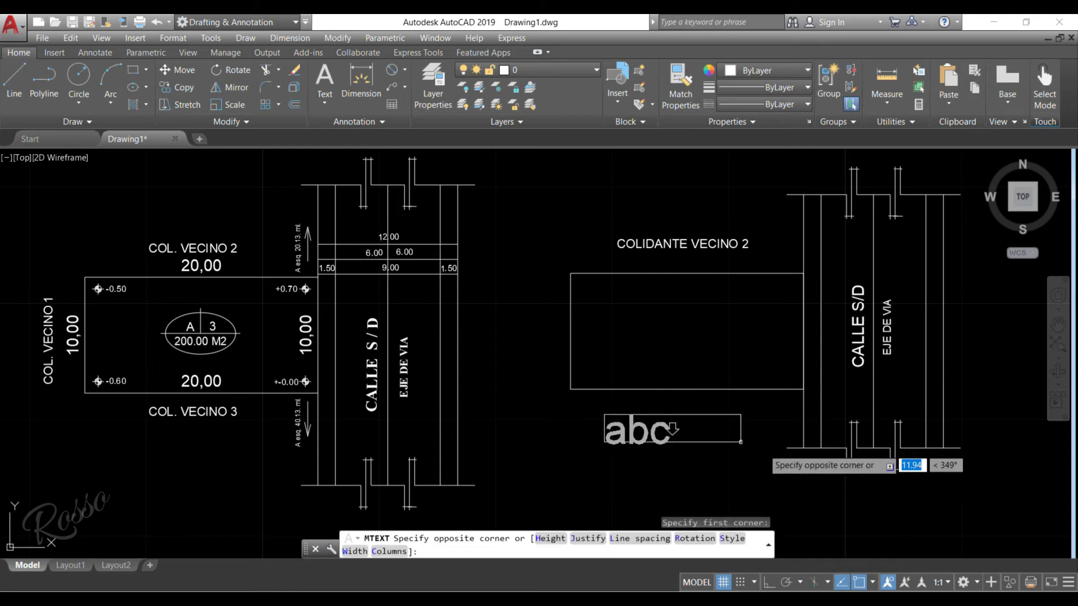
left_click(778, 465)
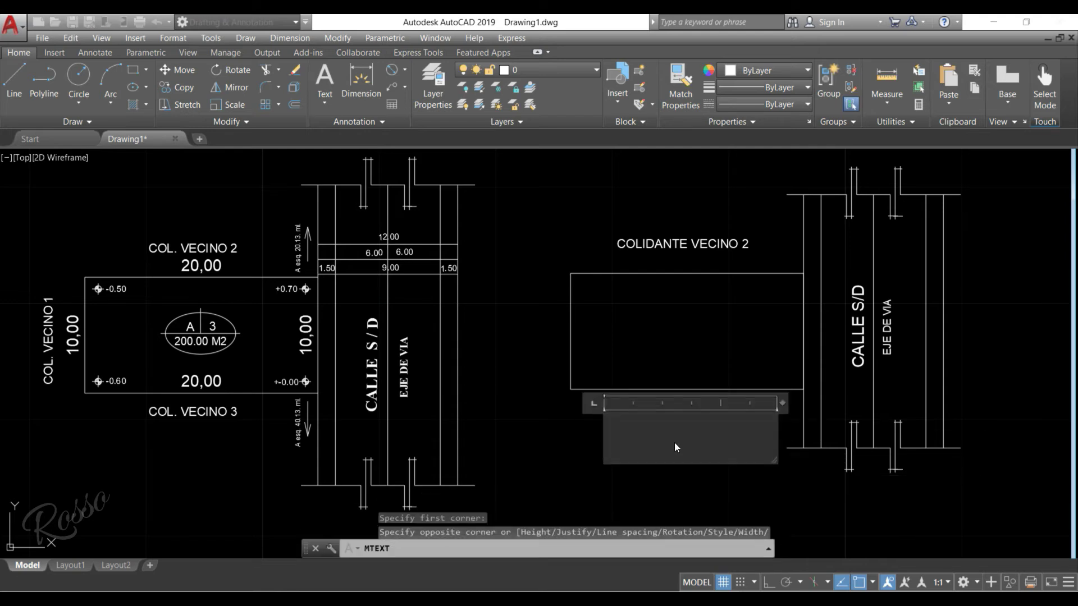
type("COLIDANTE")
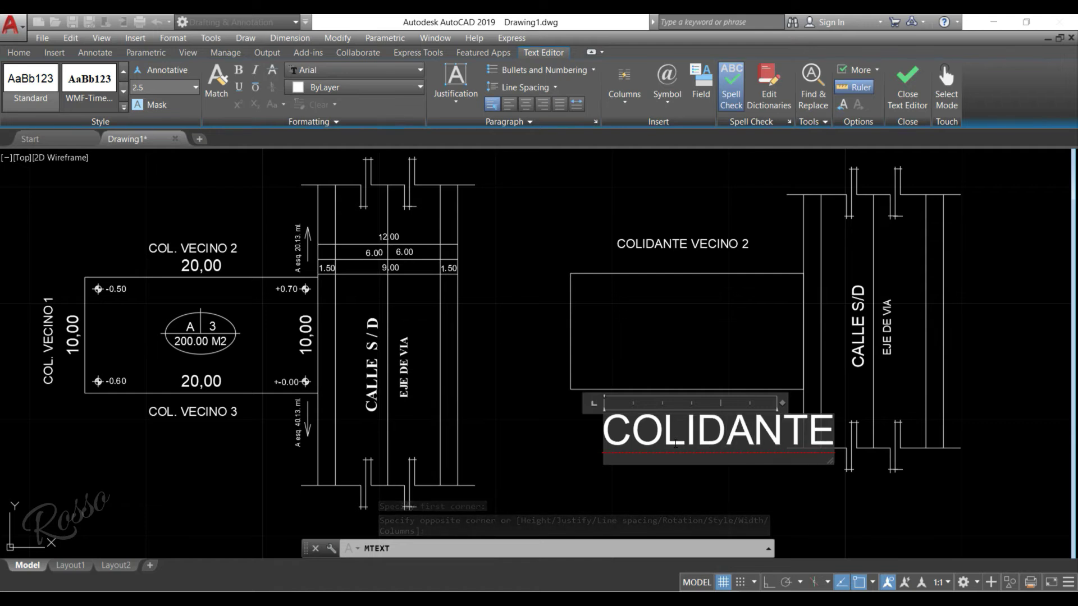
type(" VECIN")
key("BackSpace")
key("BackSpace")
type("CINO")
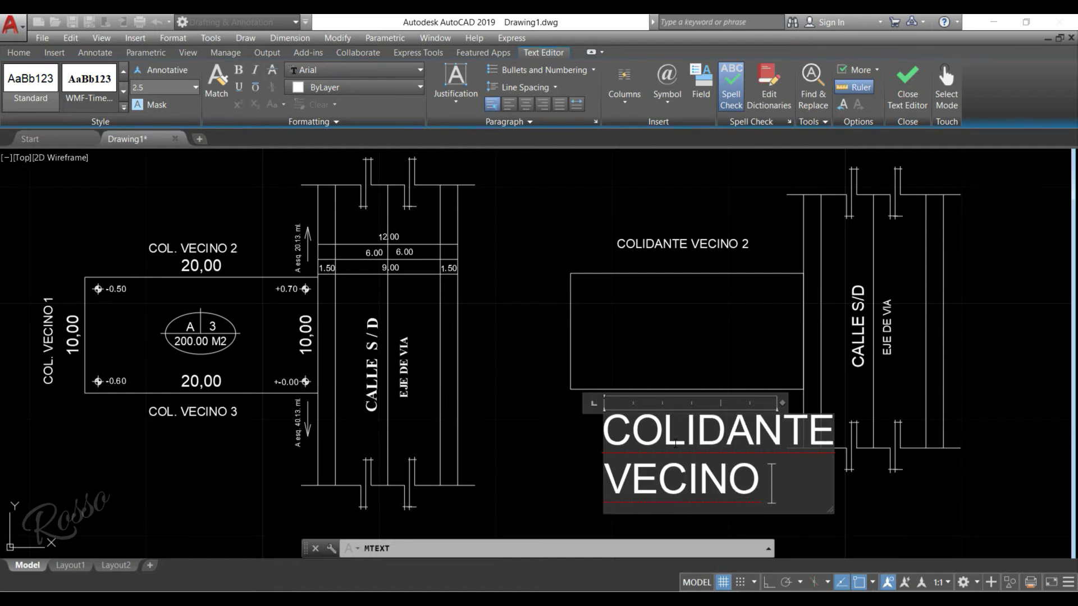
key("Return")
type("3")
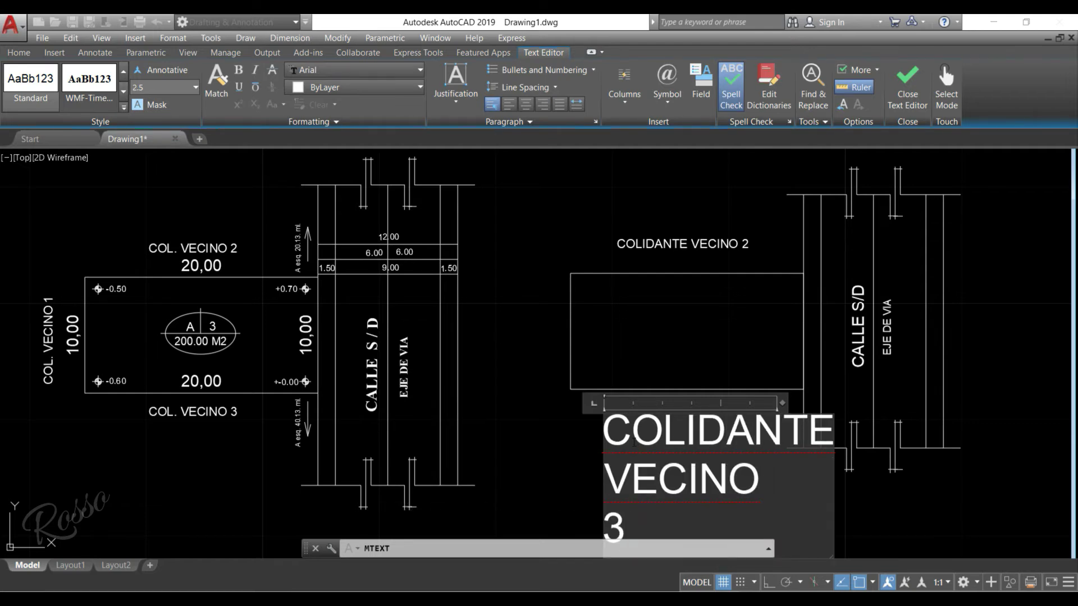
key("ctrl+Return")
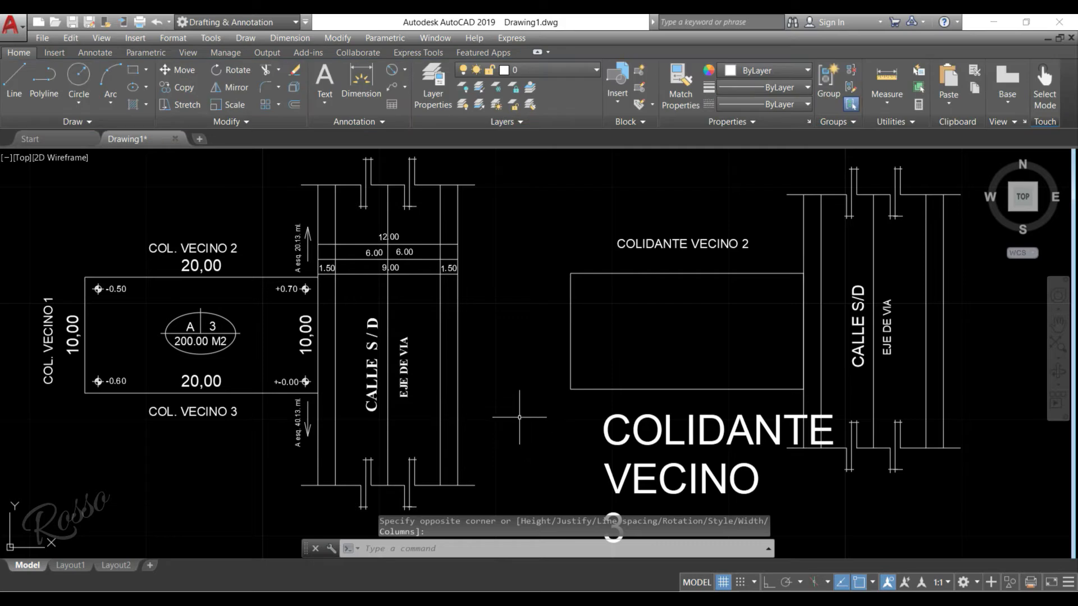
Match the properties of the "COLIDANTE VECINO 2" label onto the "COLIDANTE VECINO 3" label
middle_click_drag(511, 417, 494, 386)
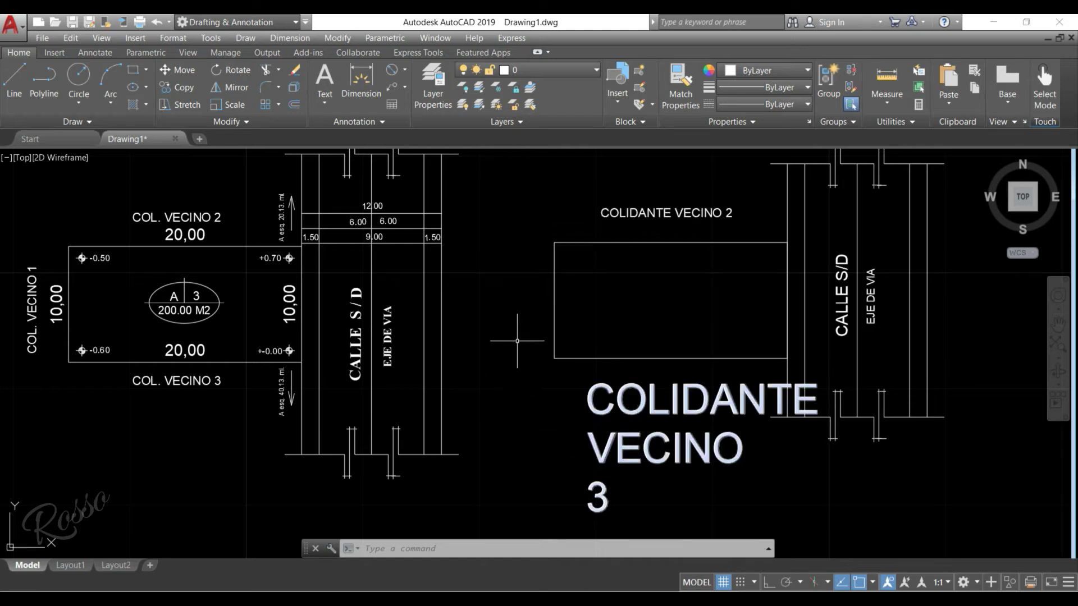
left_click(676, 82)
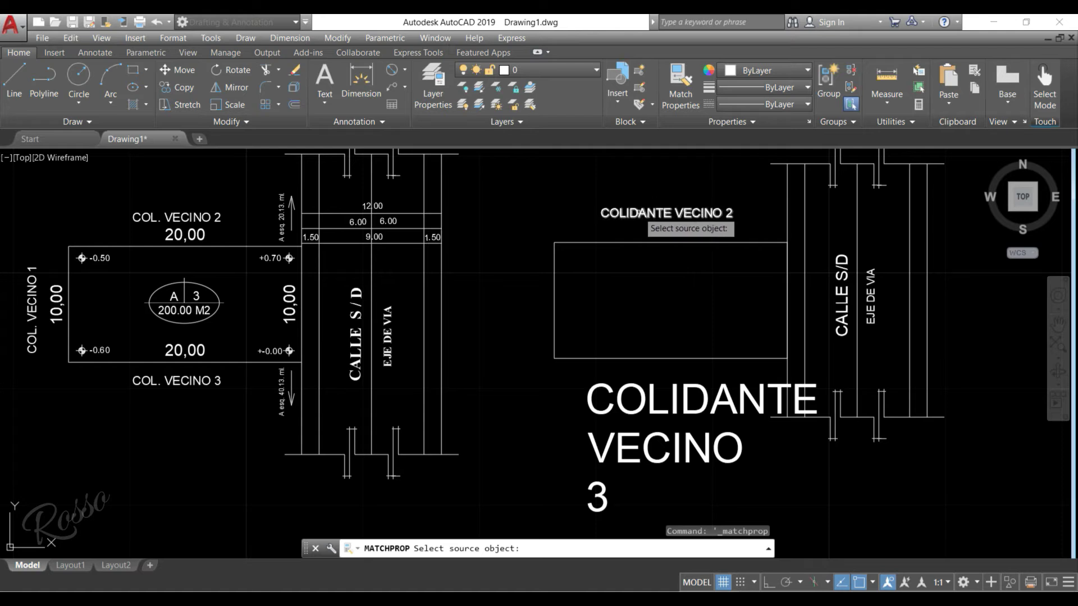
left_click(640, 213)
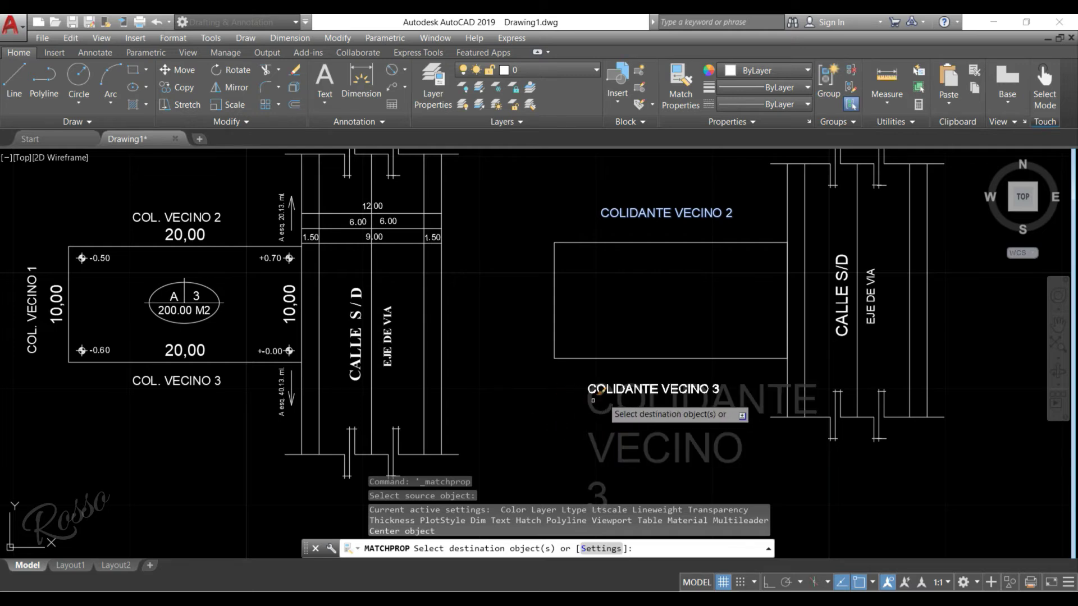
left_click(623, 390)
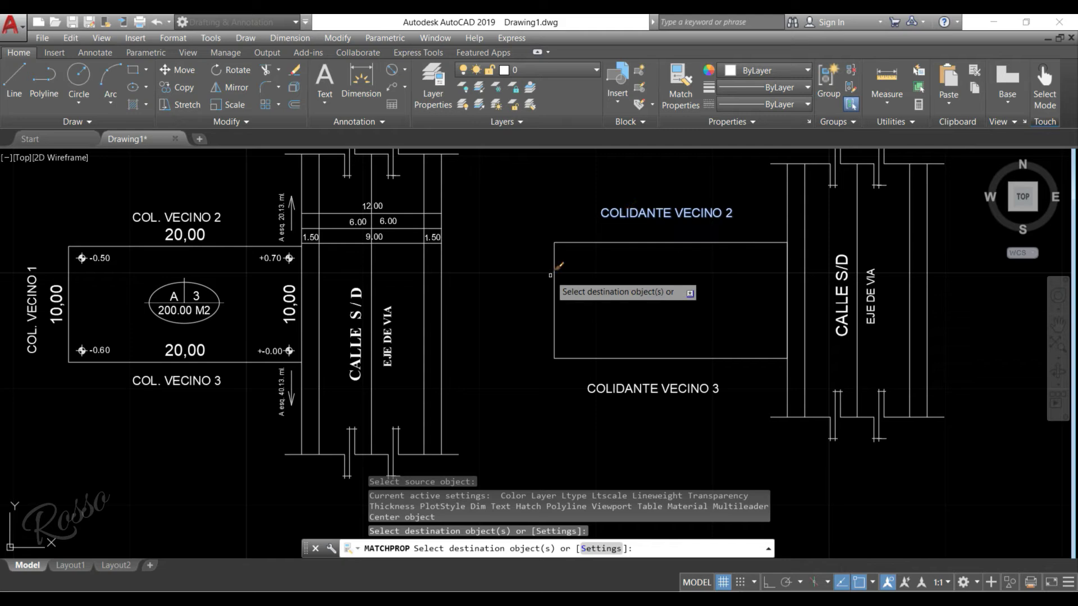
key("Return")
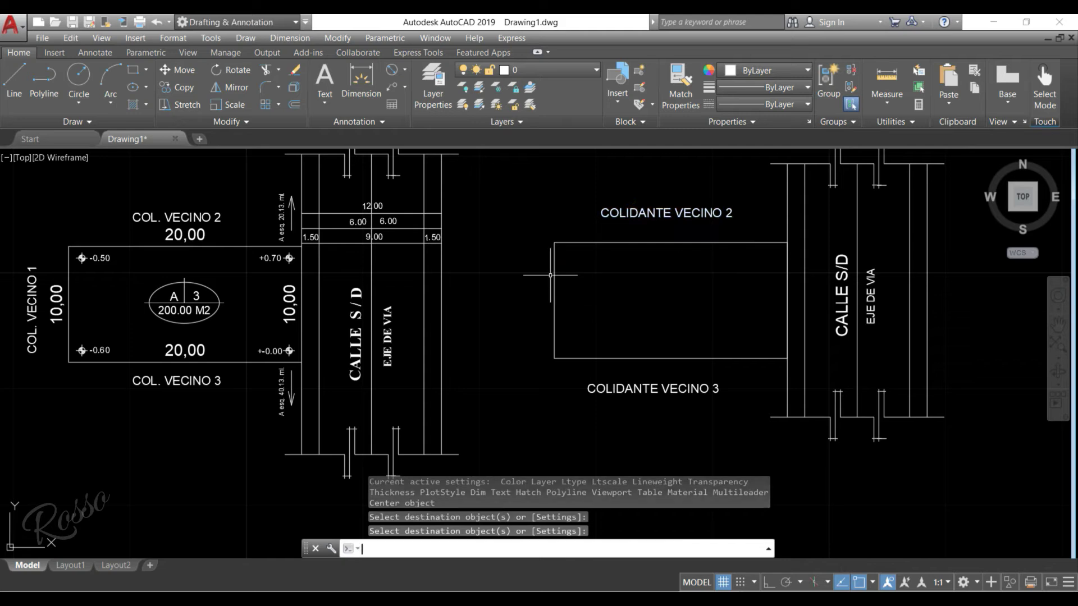
Move the "COLIDANTE VECINO 3" label about 1.9 units right and slightly down, roughly centred below the lot
left_click(681, 396)
right_click(679, 399)
left_click(702, 173)
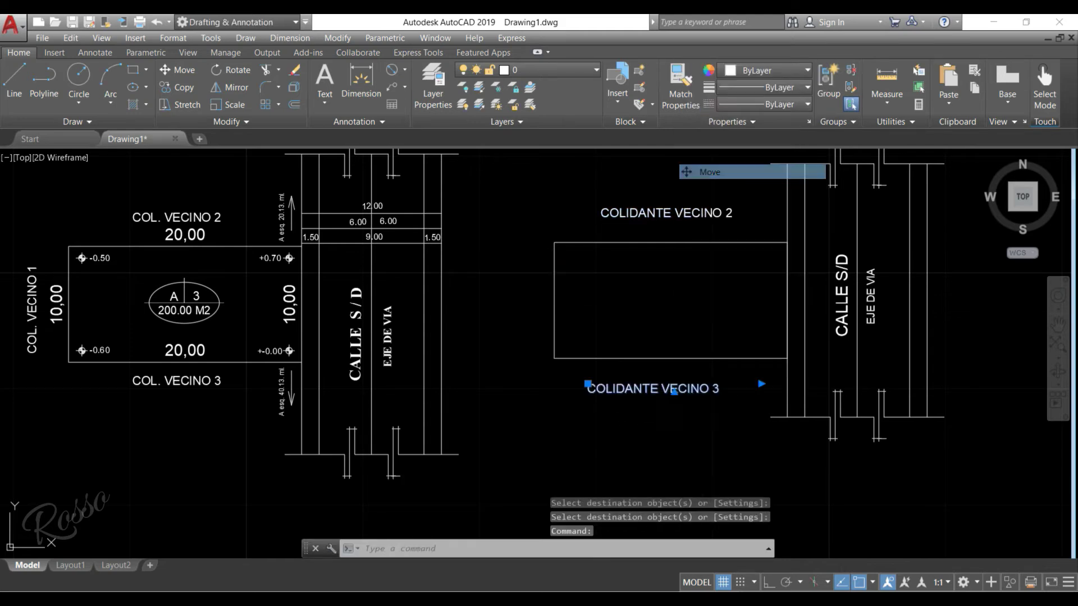
left_click(665, 452)
left_click(687, 456)
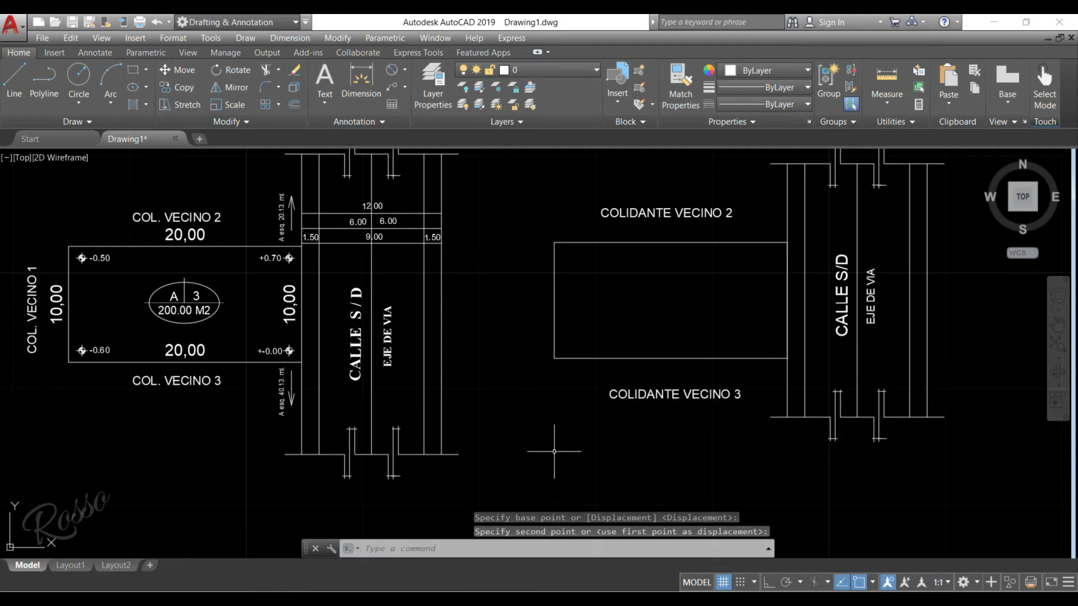
Copy the vertical "CALLE S/D" label horizontally to just outside the lot's left edge
middle_click_drag(319, 366, 321, 387)
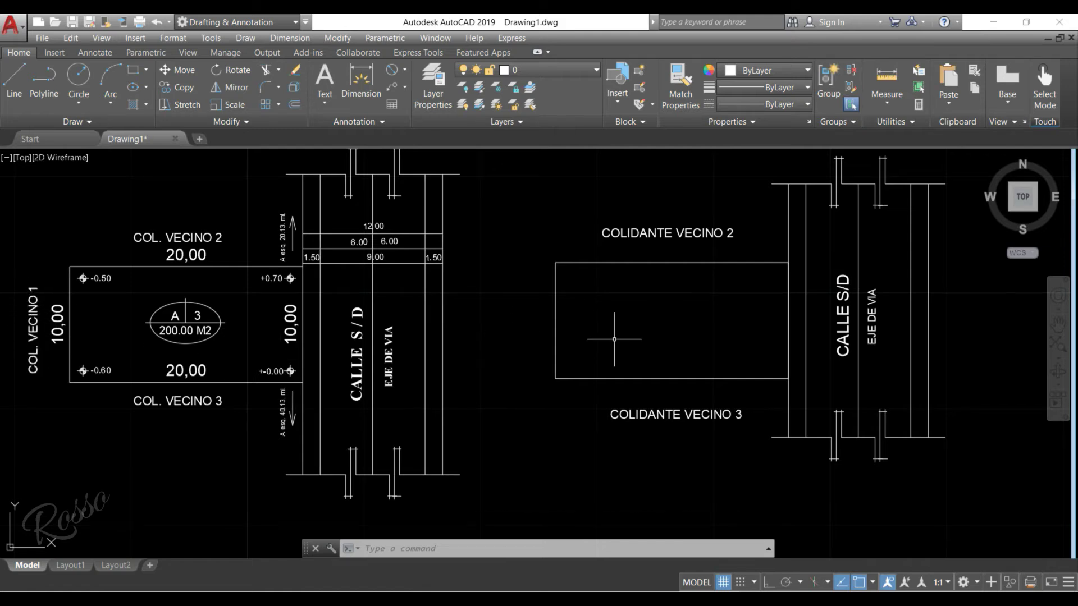
left_click(851, 322)
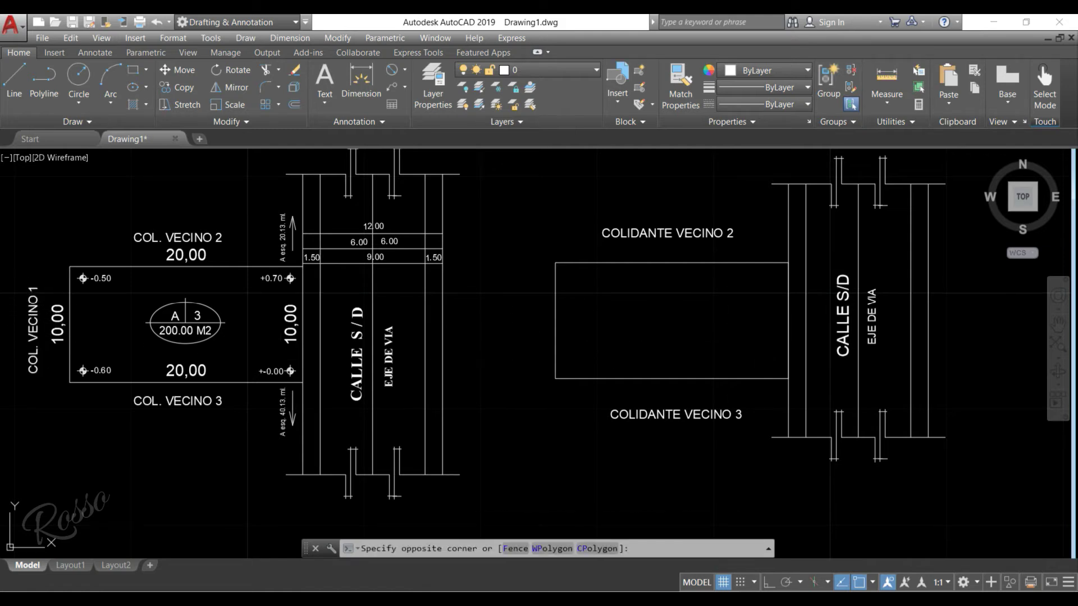
left_click(840, 301)
right_click(840, 301)
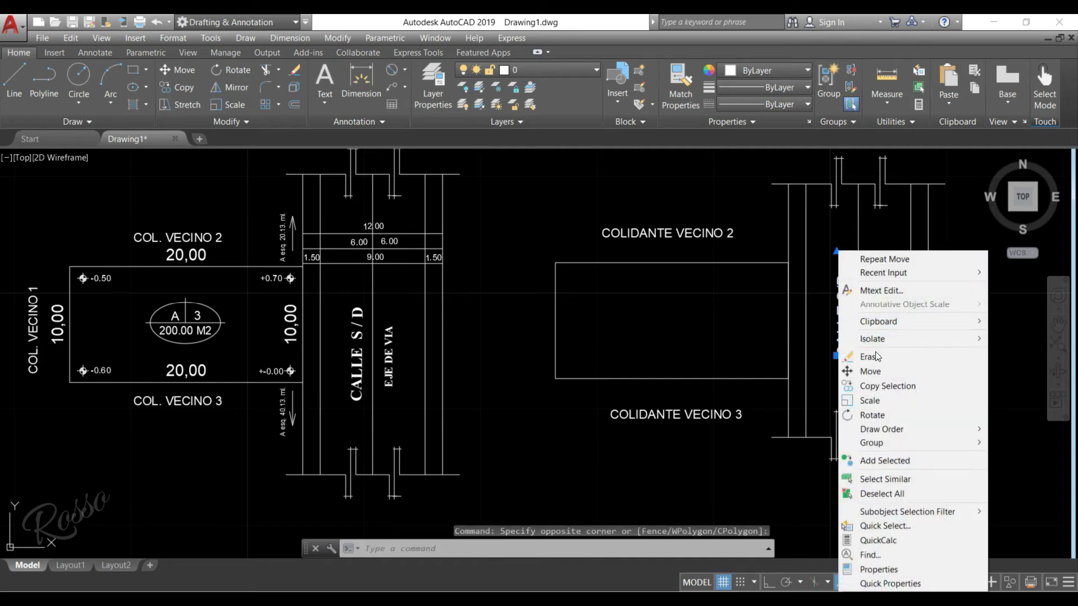
left_click(883, 384)
left_click(872, 507)
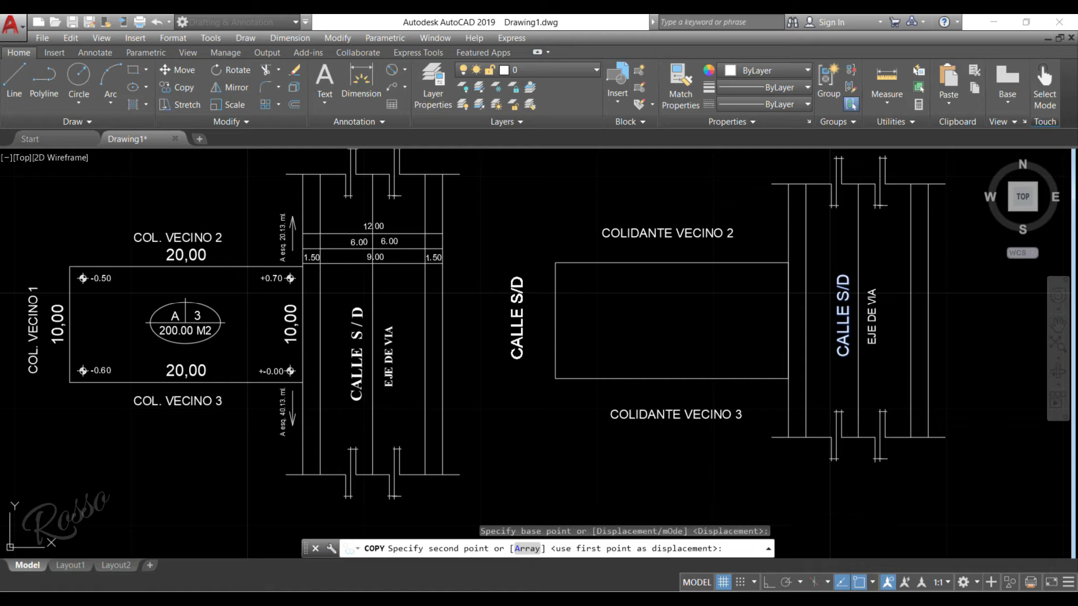
left_click(550, 505)
key("Escape")
key("Escape")
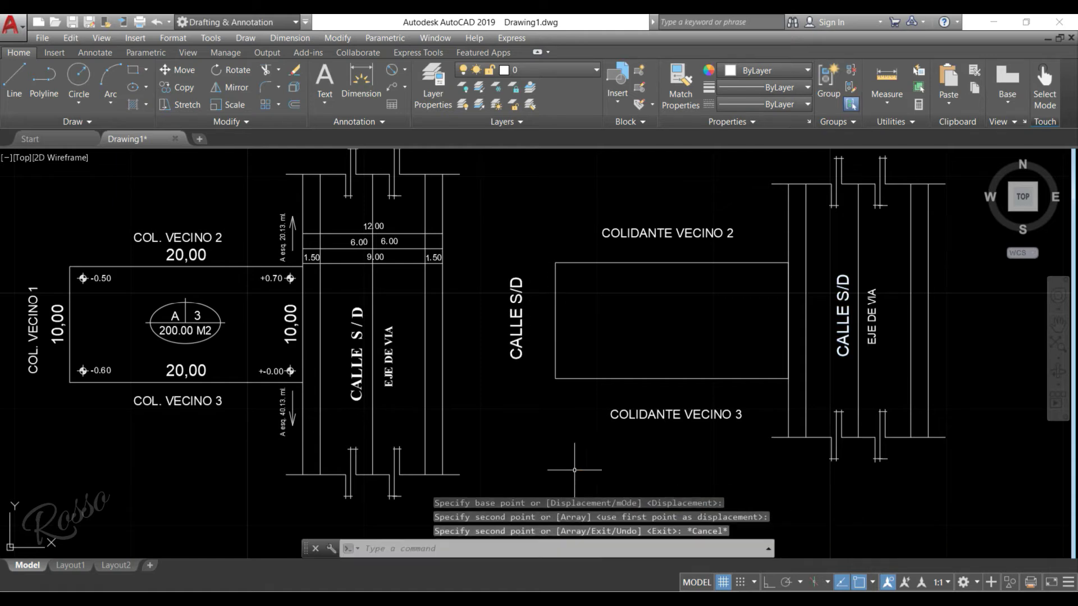
Replace the text of the copied "CALLE S/D" label beside the lot with "COLINDANTE VECINO 1"
left_click(521, 317)
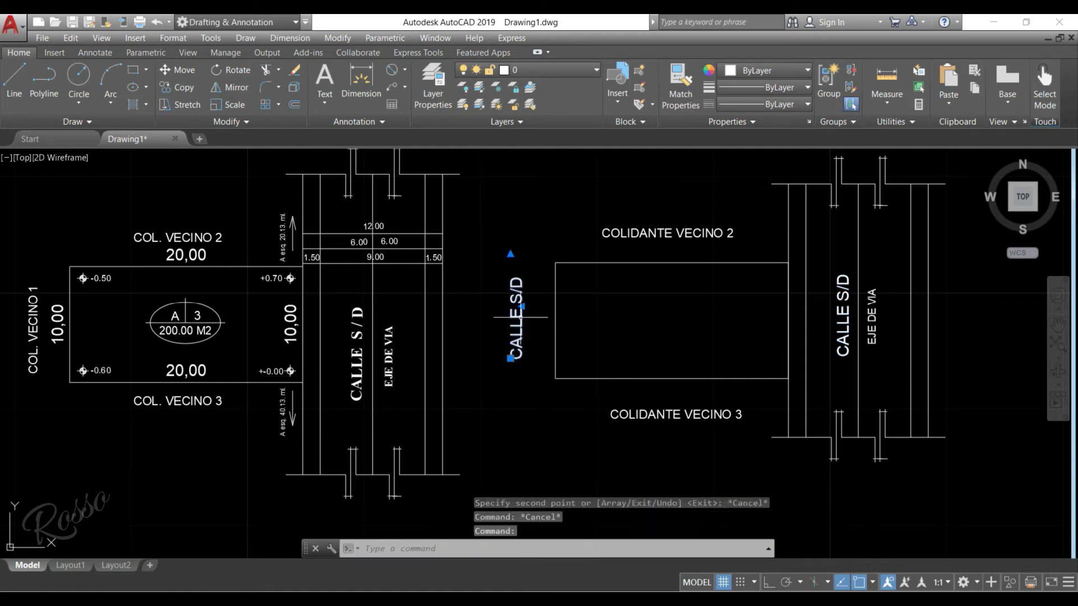
double_click(520, 318)
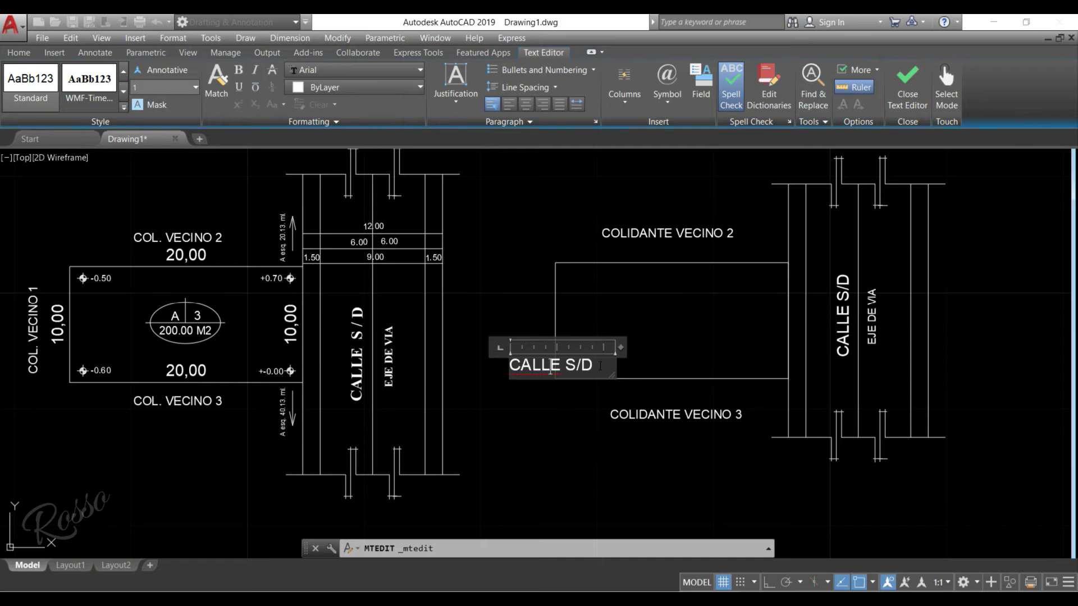
left_click_drag(600, 366, 508, 366)
type("COLINDANTE")
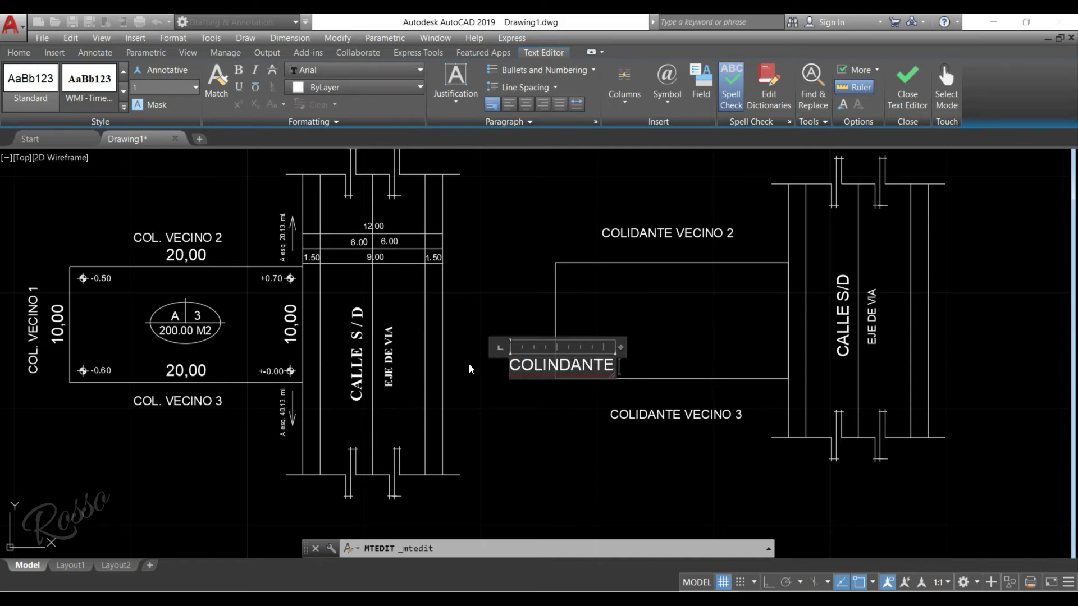
type(" VECINO 1")
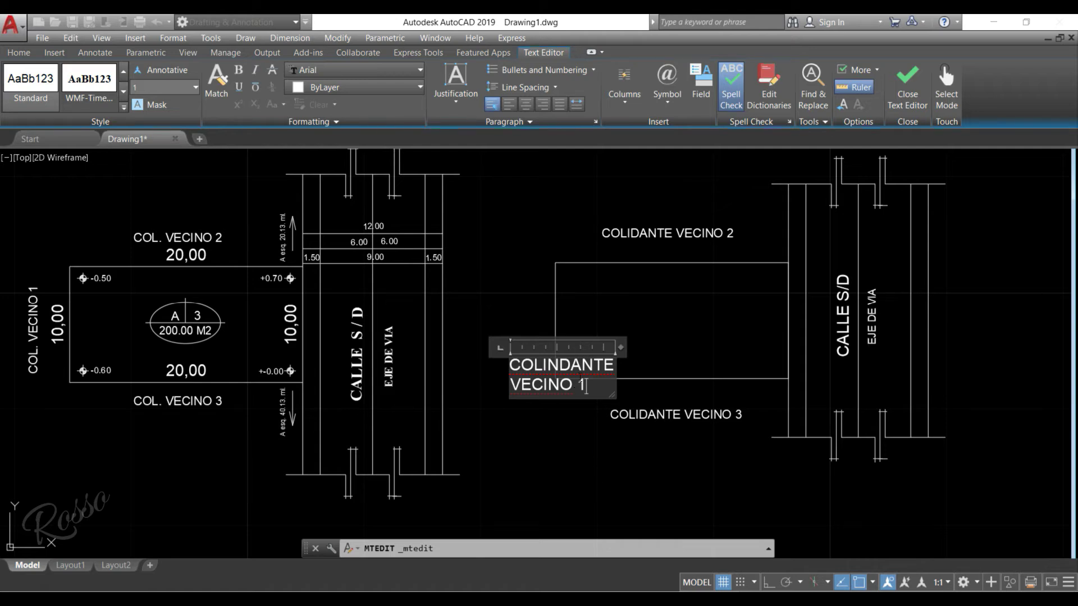
left_click(581, 479)
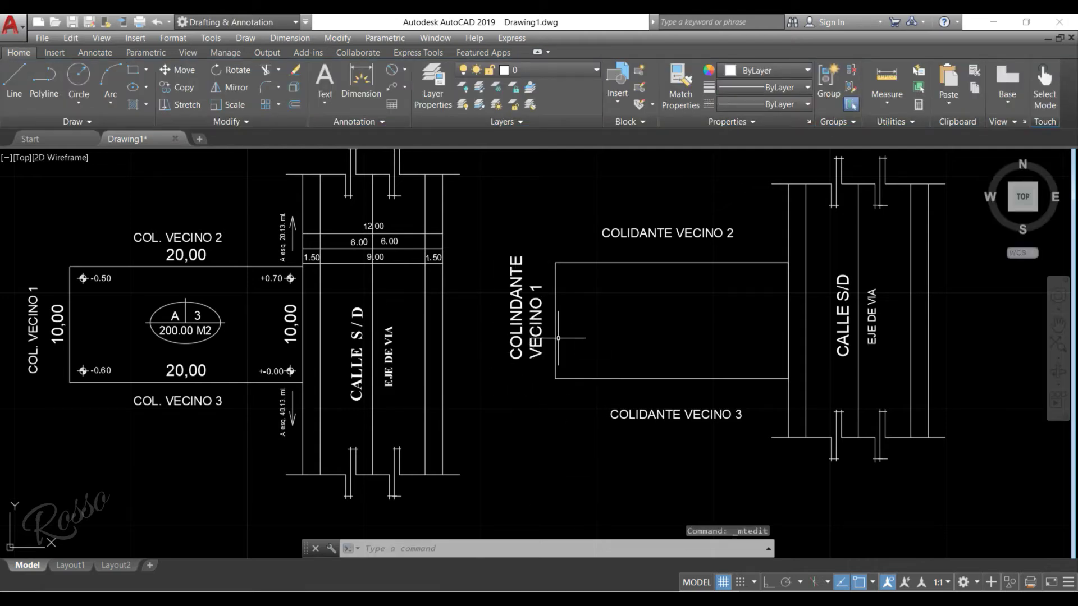
double_click(517, 294)
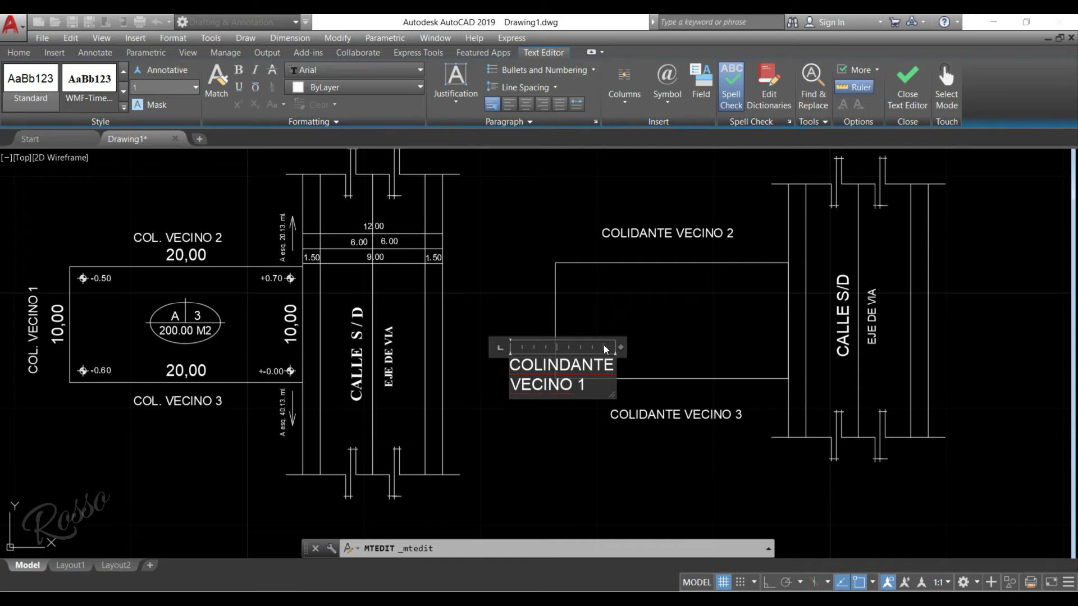
left_click(908, 79)
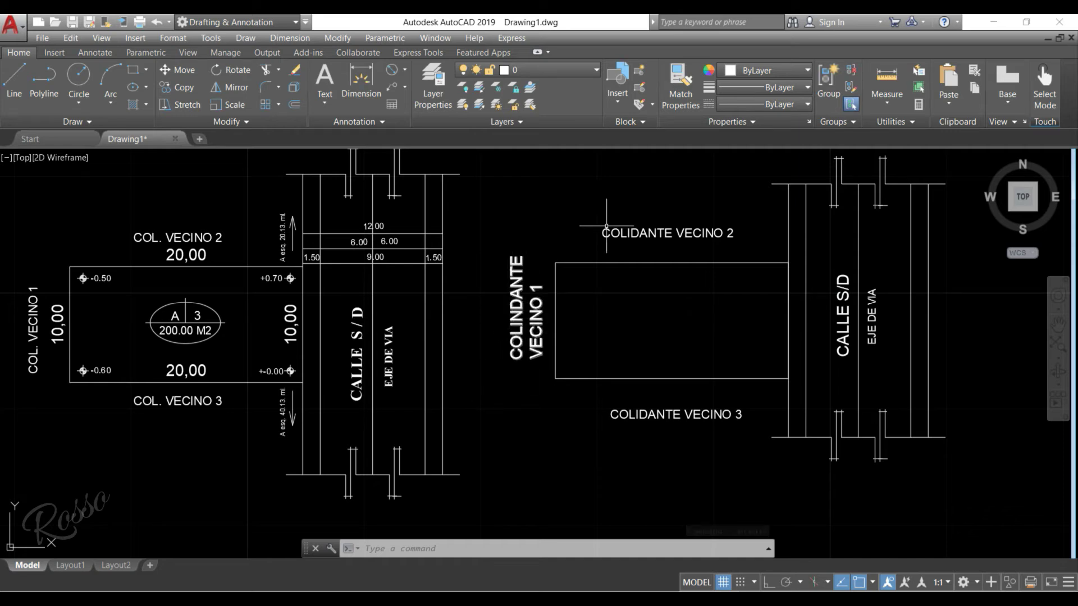
Match the properties of the "COLIDANTE VECINO 2" label onto the "COLINDANTE VECINO 1" label
left_click(684, 88)
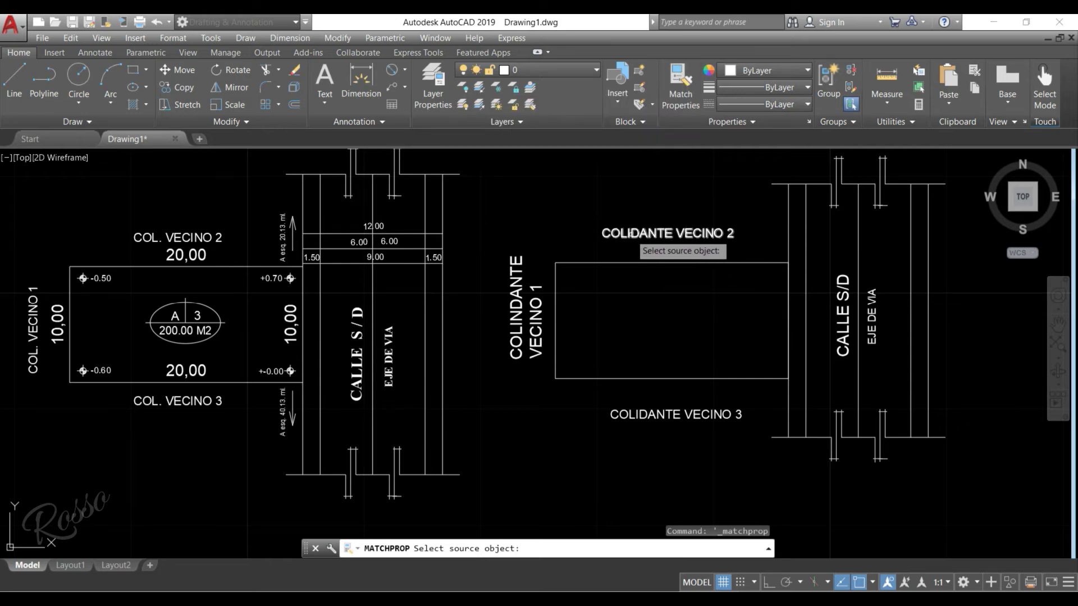
left_click(636, 232)
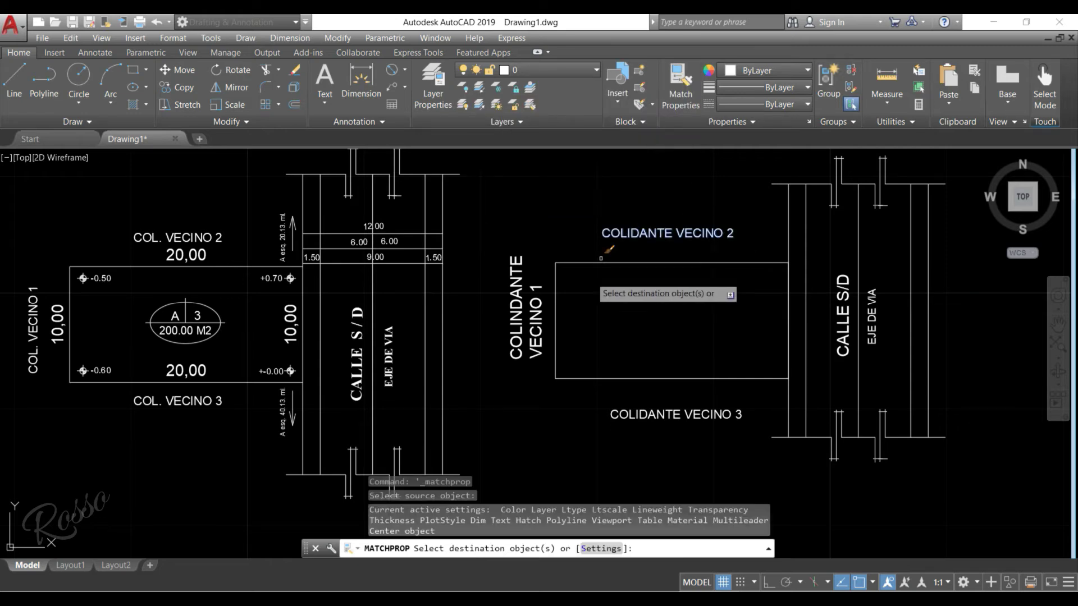
left_click(517, 346)
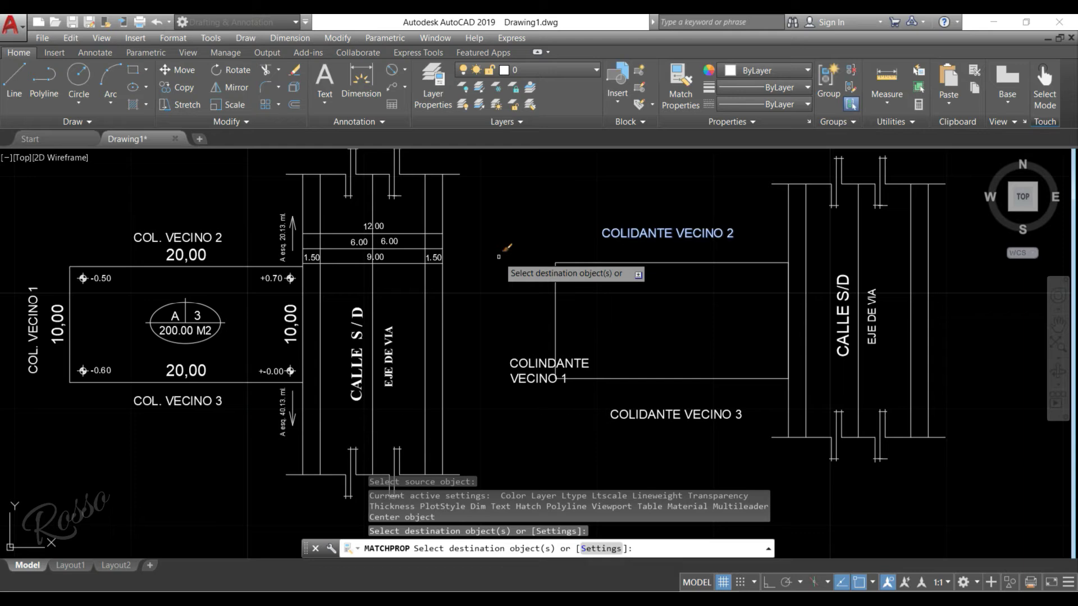
key("Escape")
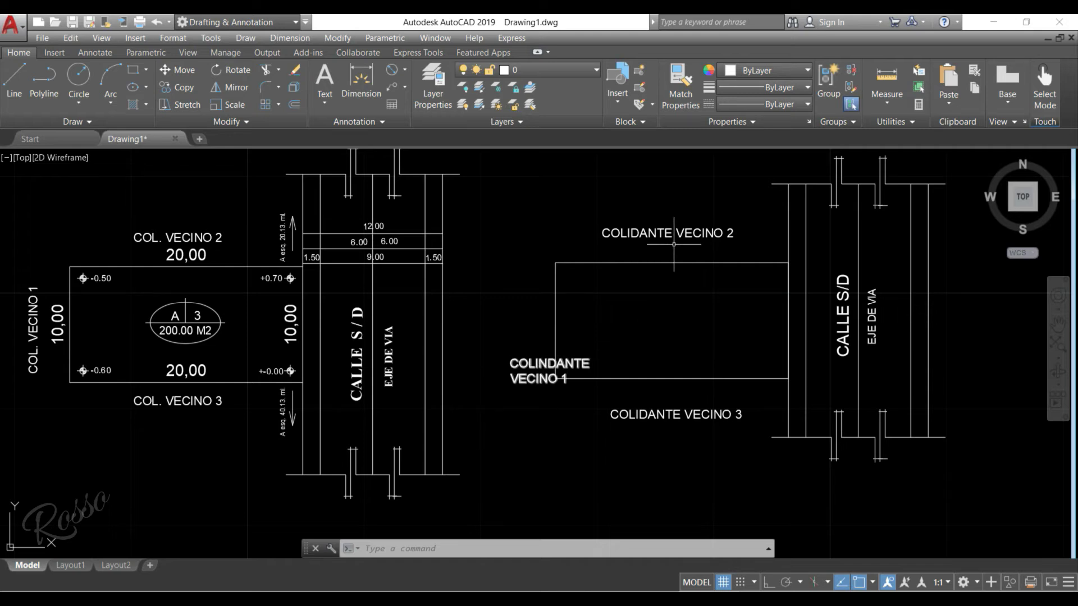
Rotate the "COLINDANTE VECINO 1" label 90° about a point just below the lot's lower-left corner, with Ortho on
left_click(538, 362)
right_click(537, 361)
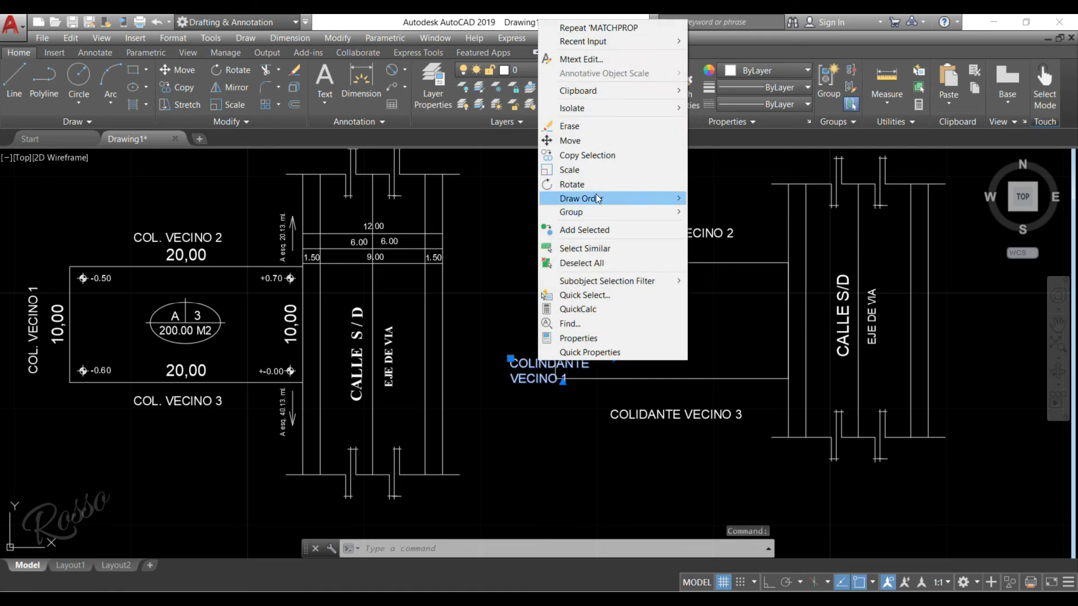
left_click(571, 184)
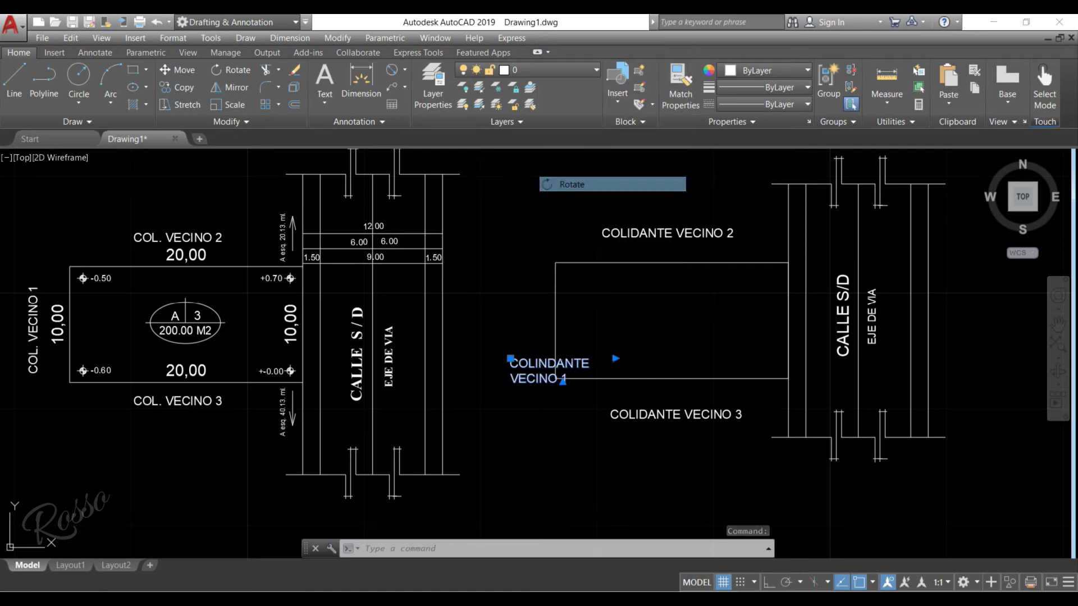
left_click(550, 403)
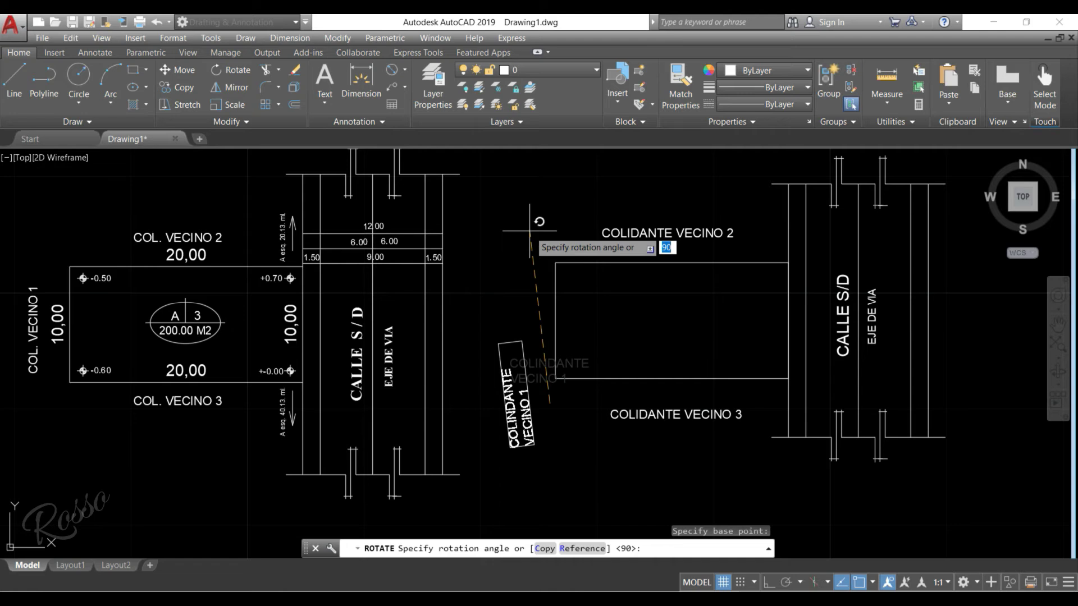
left_click(768, 583)
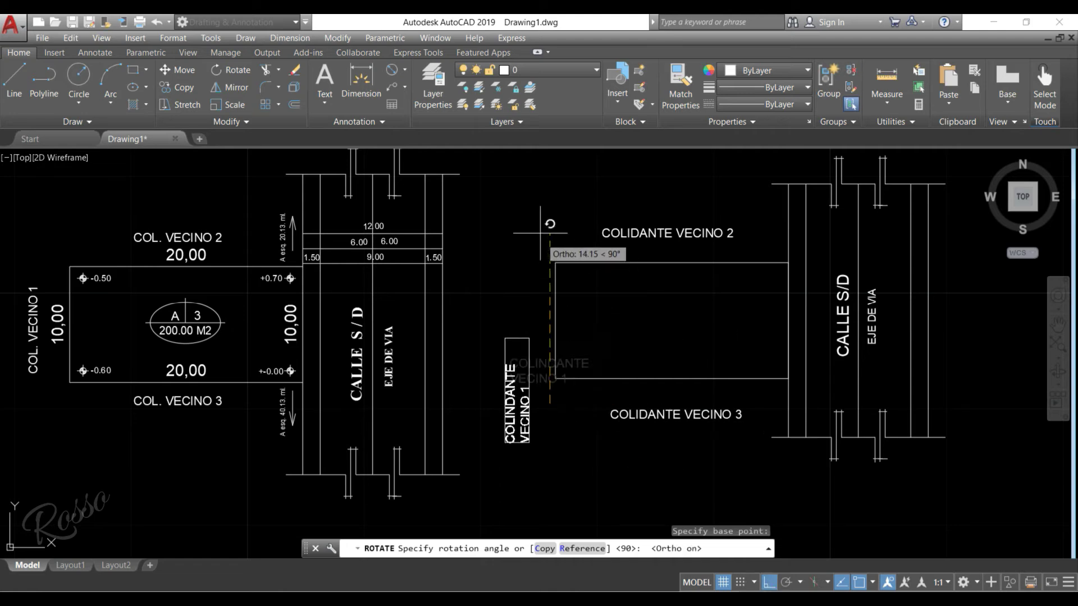
left_click(554, 221)
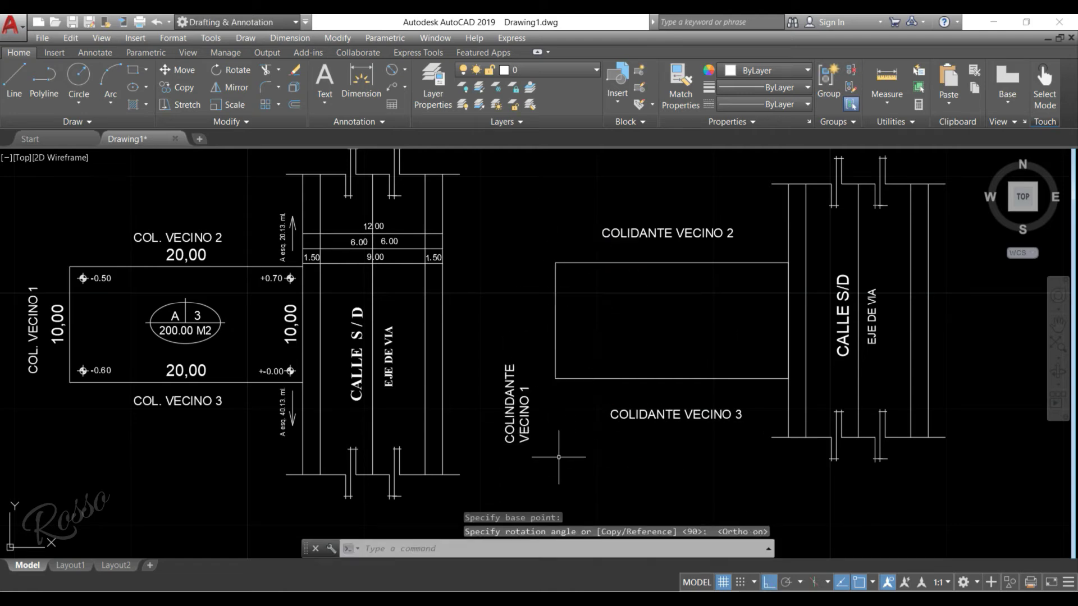
Turn Ortho off and move the "COLINDANTE VECINO 1" label up and slightly right to sit alongside the lot's left edge
left_click(769, 582)
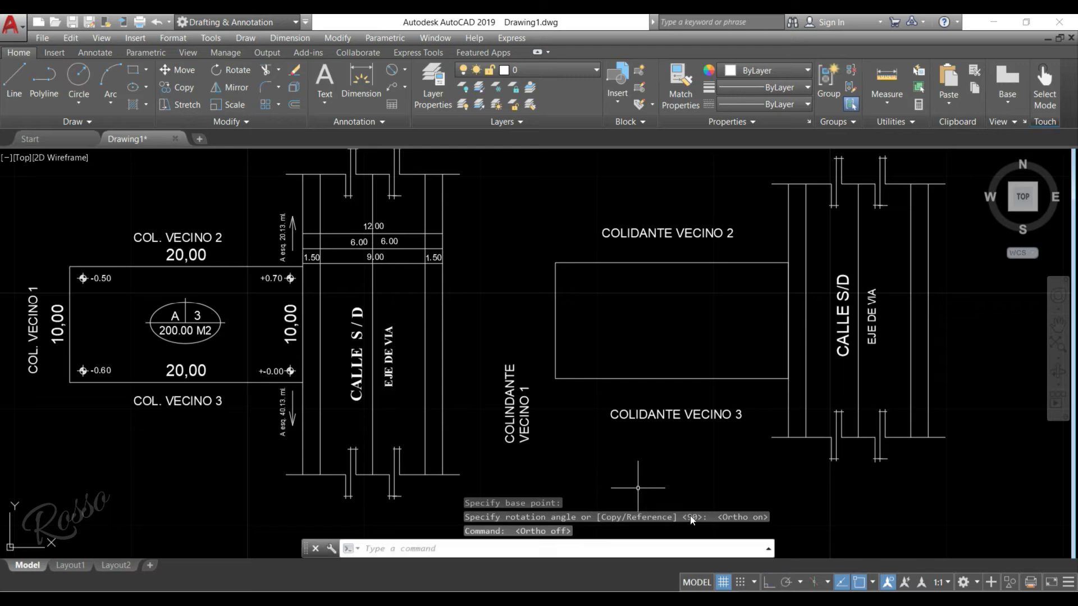
left_click(512, 408)
right_click(512, 408)
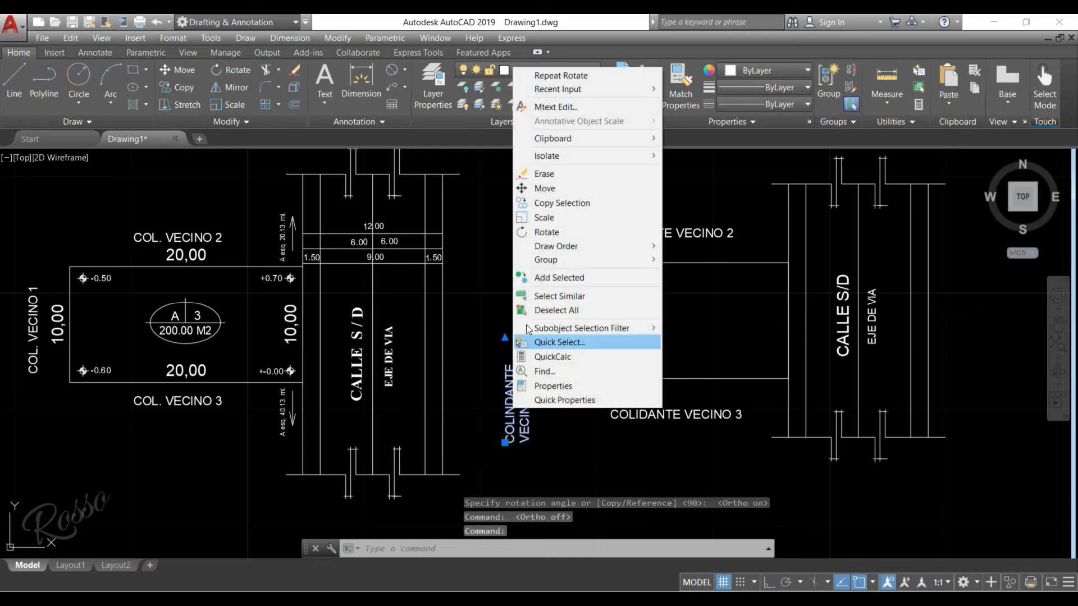
left_click(533, 186)
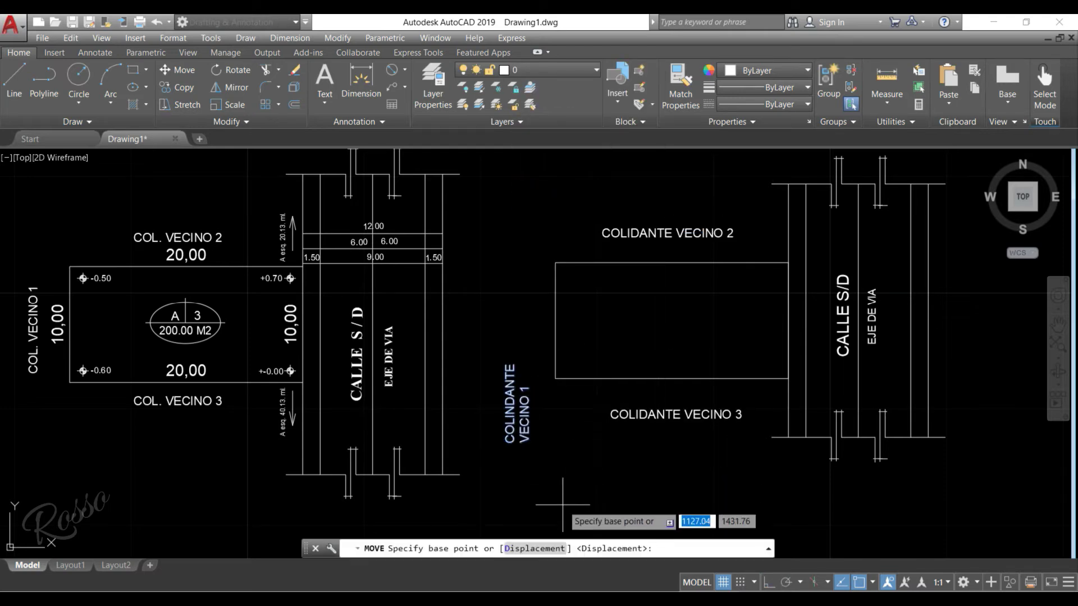
left_click(563, 504)
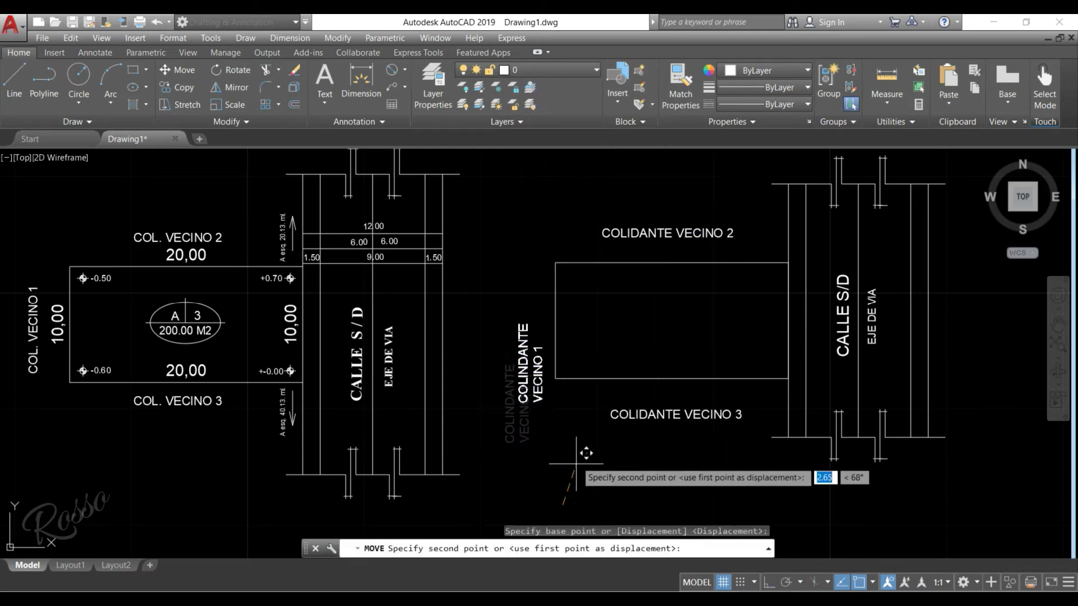
left_click(574, 434)
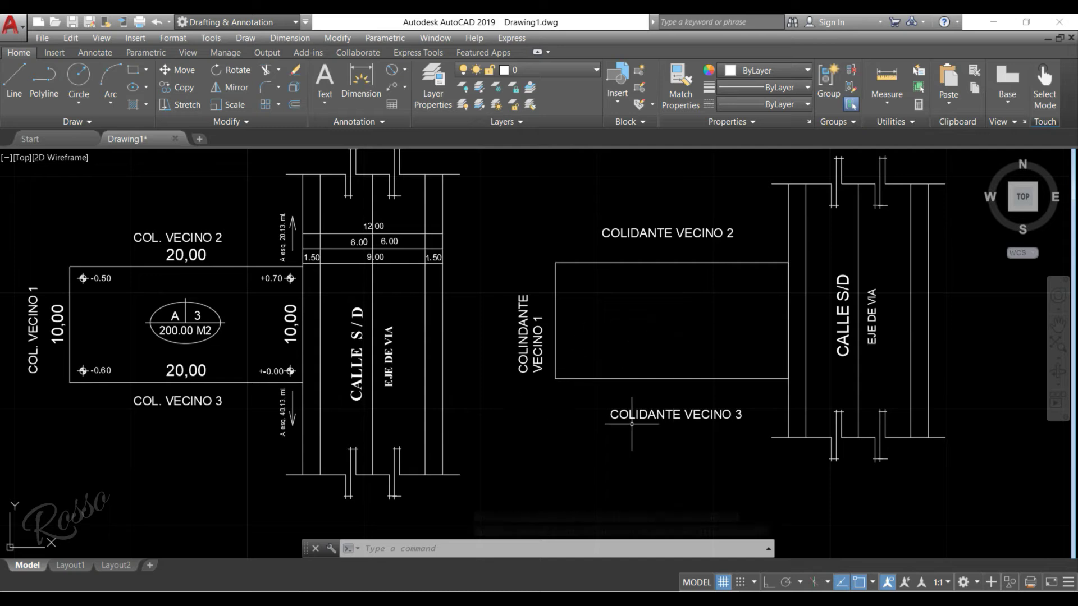
Correct the spelling of the label below the lot to "COLINDANTE VECINO 3"
middle_click_drag(585, 352, 583, 358)
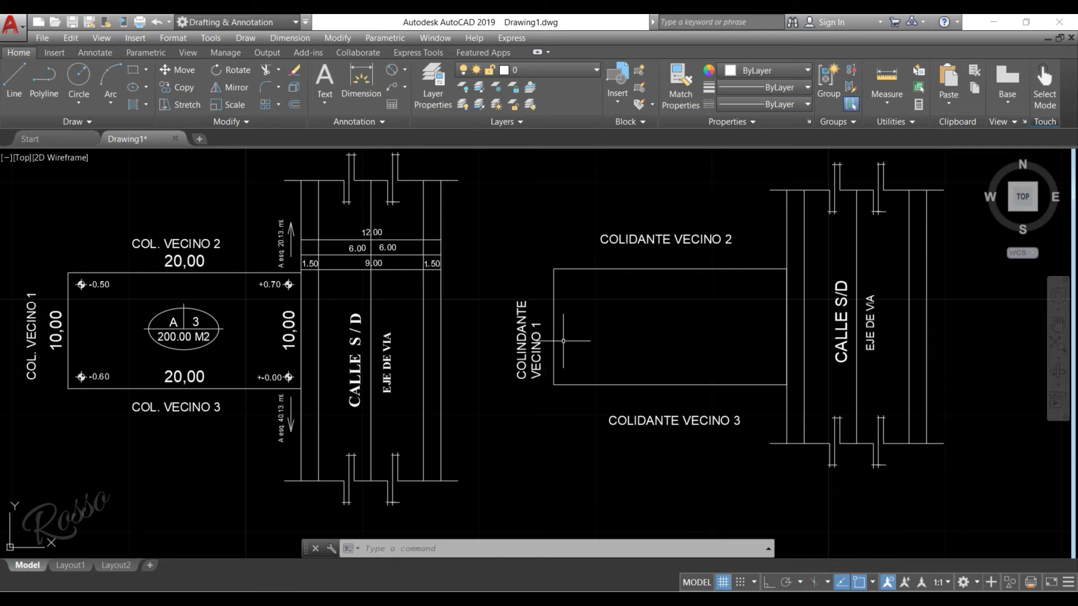
left_click(651, 421)
double_click(631, 421)
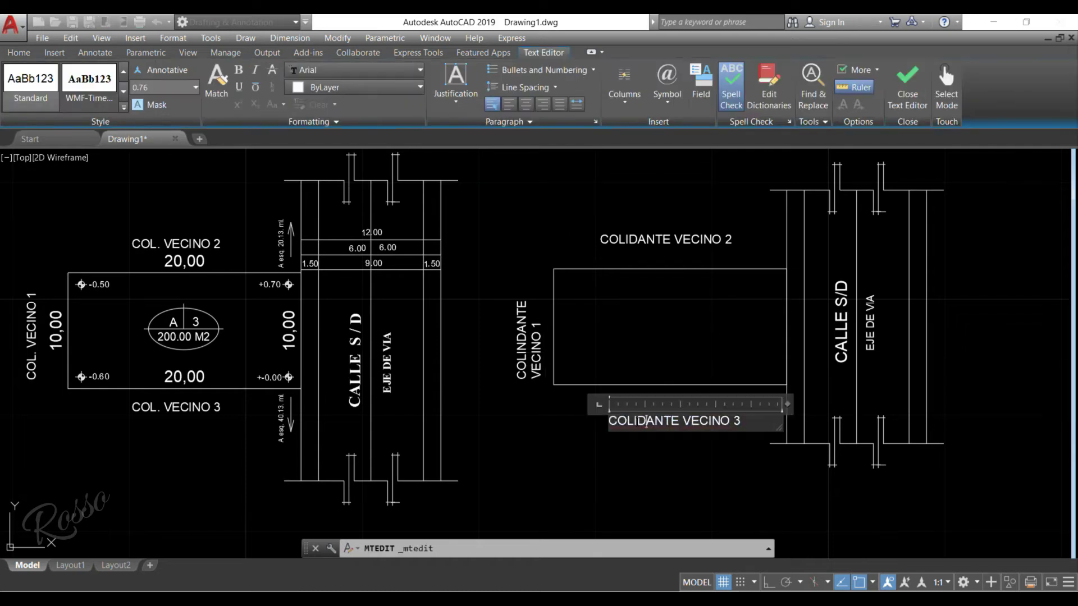
type("N")
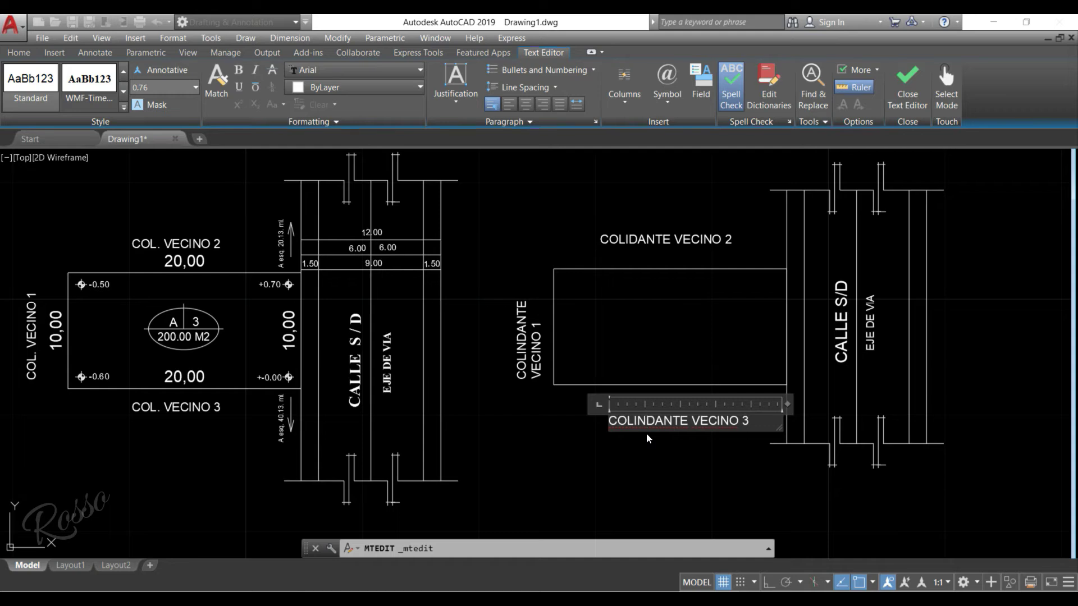
left_click(582, 245)
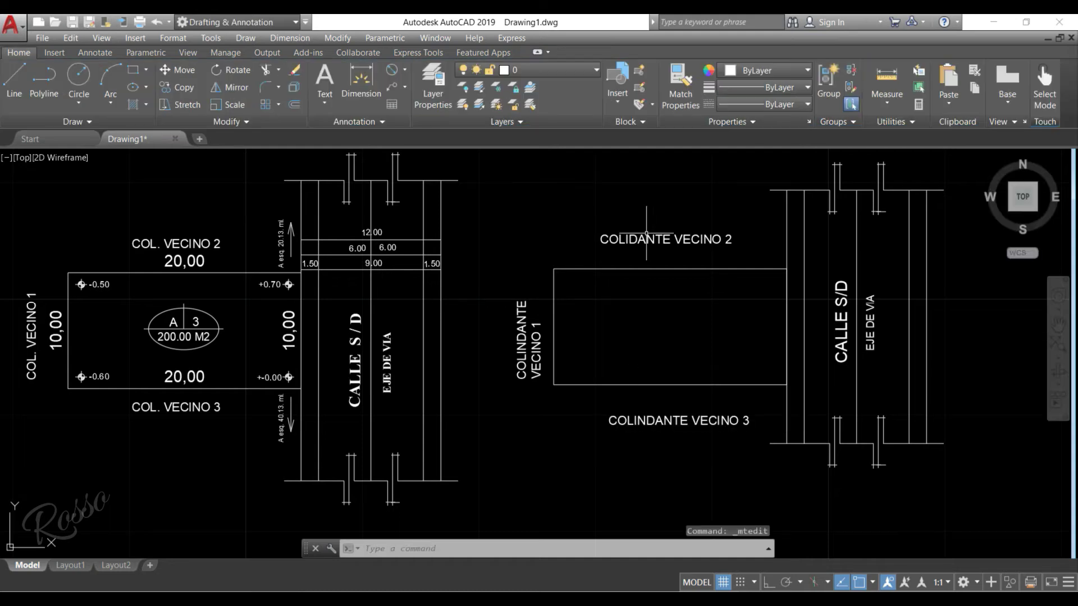
Correct the spelling of the label above the lot to "COLINDANTE VECINO 2"
left_click(636, 234)
double_click(636, 234)
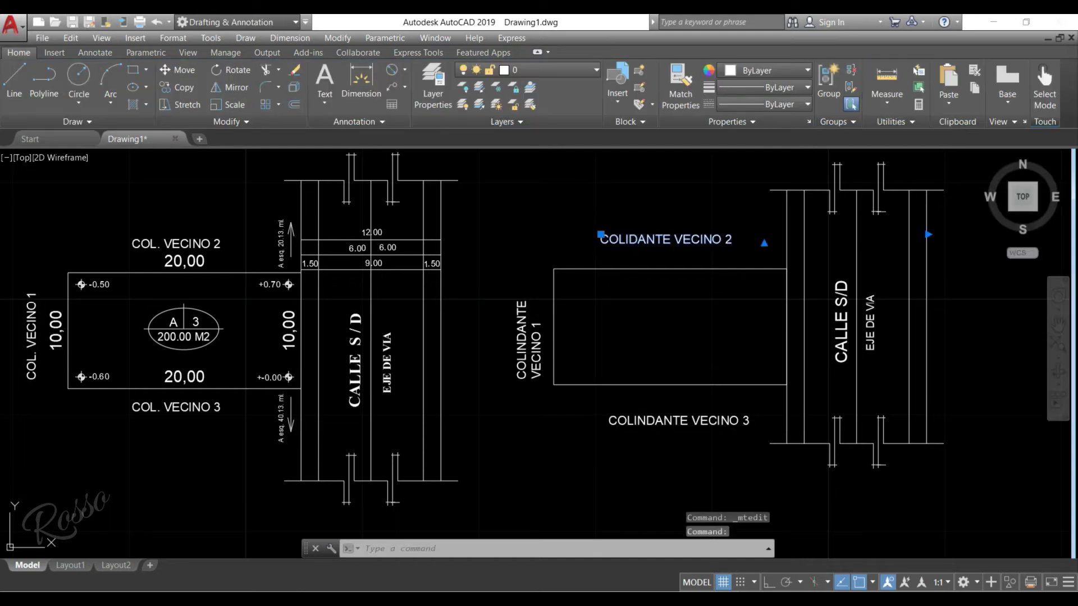
type("N")
left_click(636, 268)
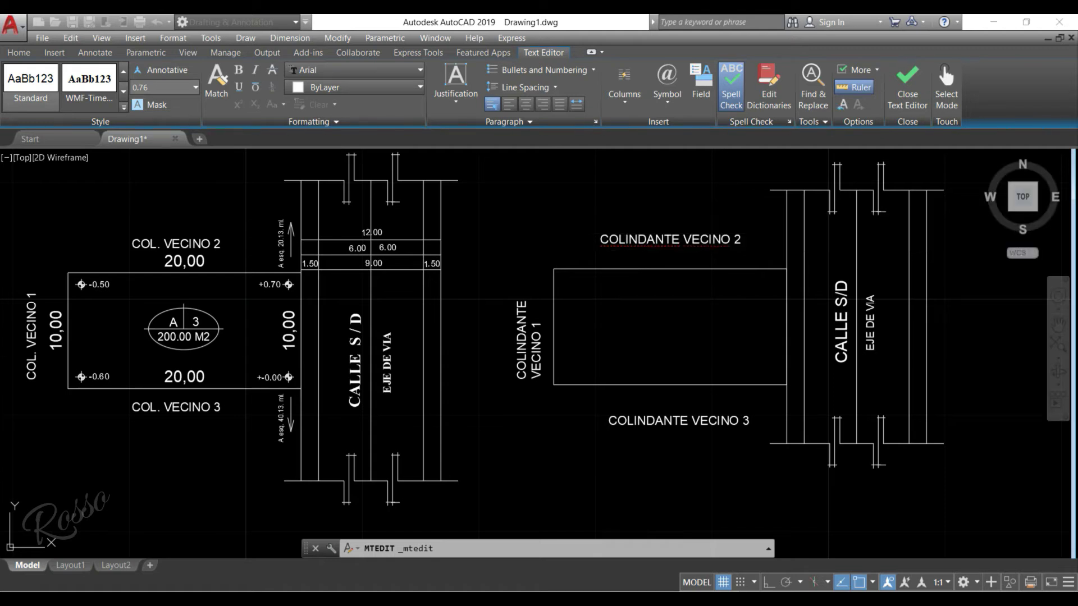
Stretch the text frame of the vertical "COLINDANTE VECINO 1" label so its text fits on a single line
left_click(549, 338)
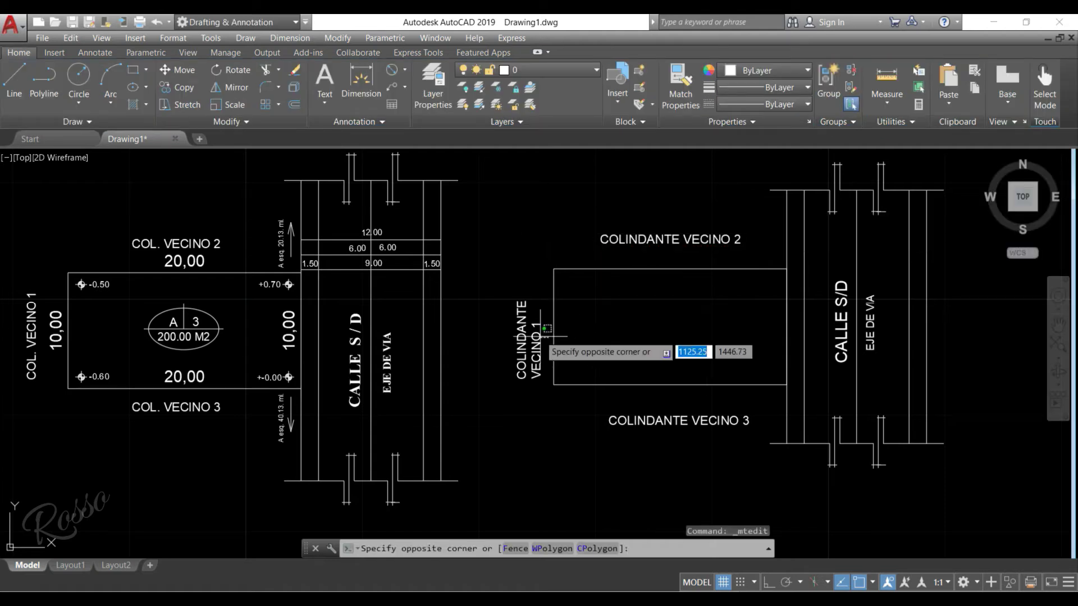
left_click(522, 359)
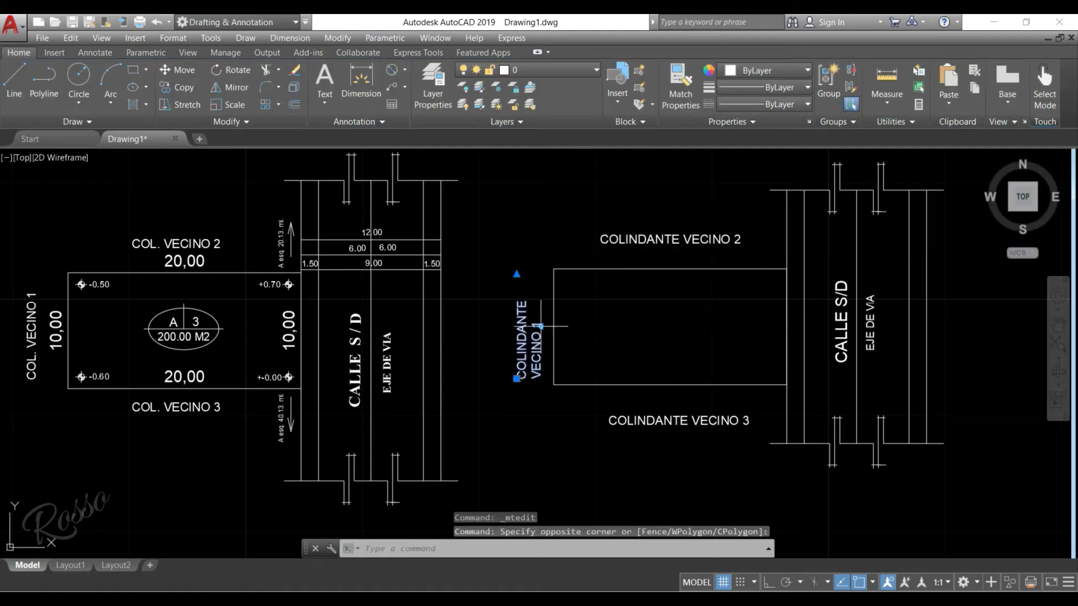
left_click(517, 275)
left_click(516, 197)
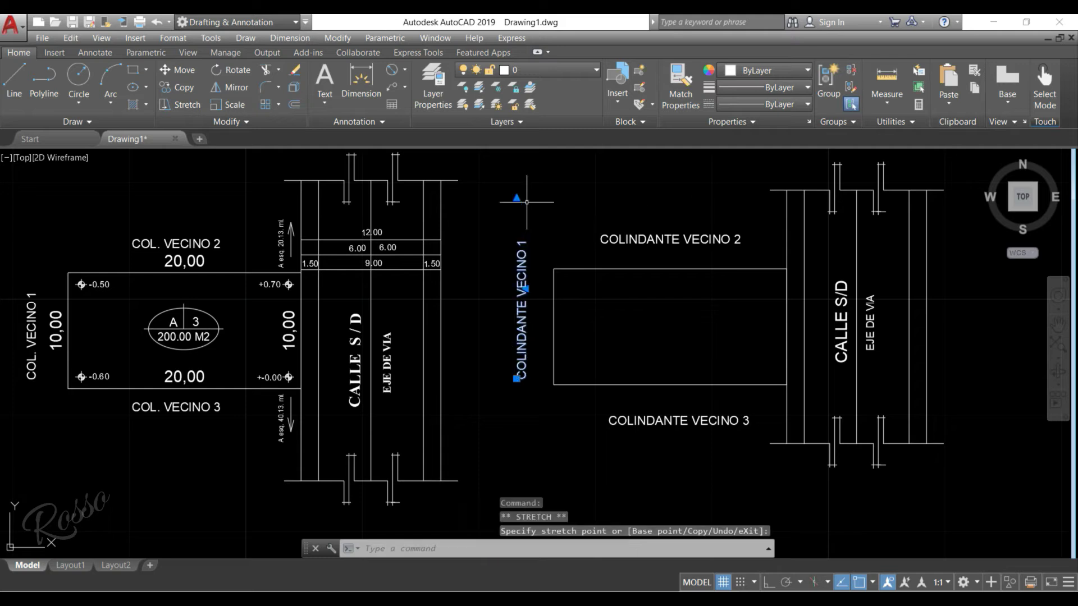
Move the "COLINDANTE VECINO 1" label down to centre it along the lot's left edge
right_click(584, 254)
left_click(613, 371)
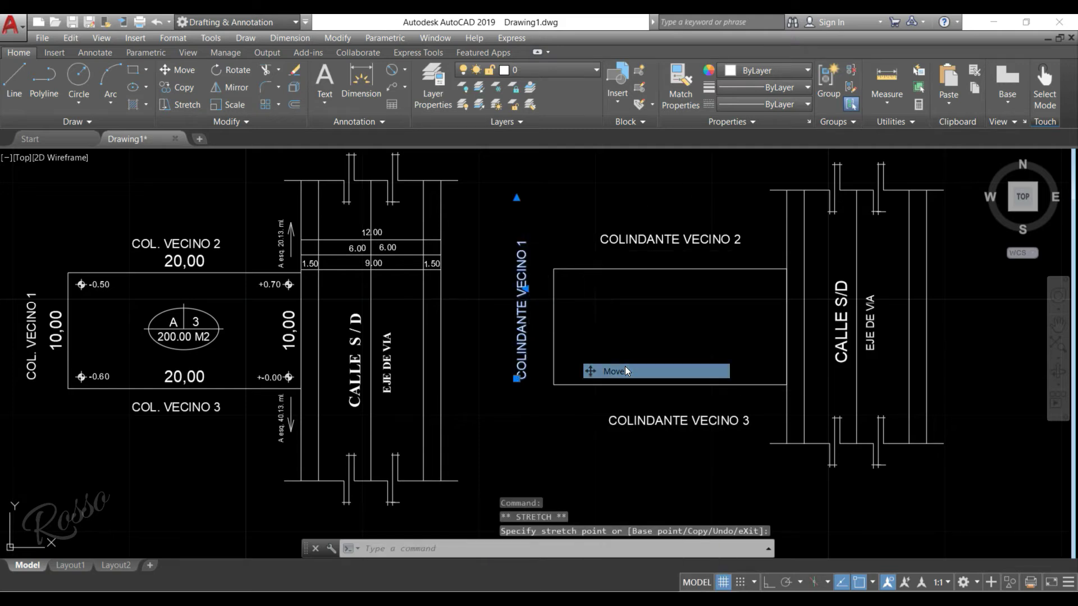
left_click(643, 308)
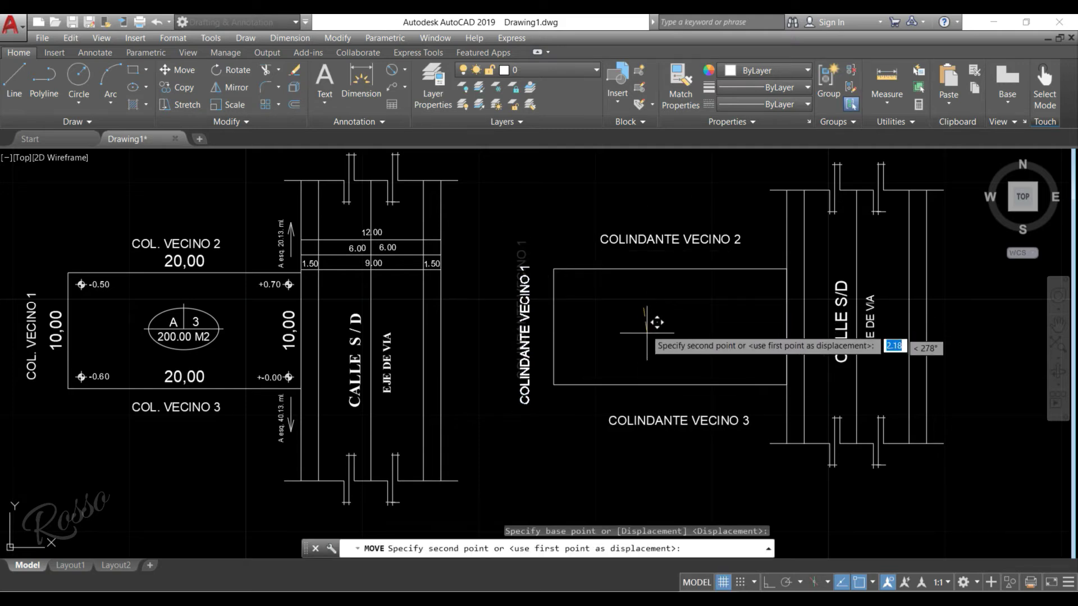
left_click(643, 324)
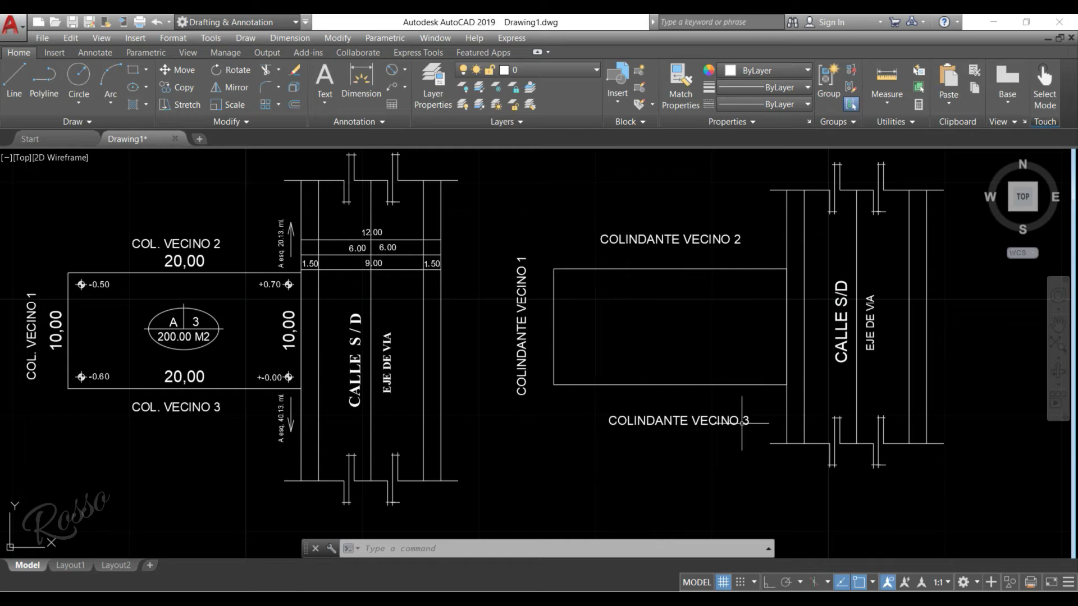
Explode the lot rectangle into separate lines and check that its upper edge can be selected on its own
mouse_move(688, 381)
middle_mouse_down()
mouse_move(711, 386)
mouse_move(703, 392)
middle_mouse_up()
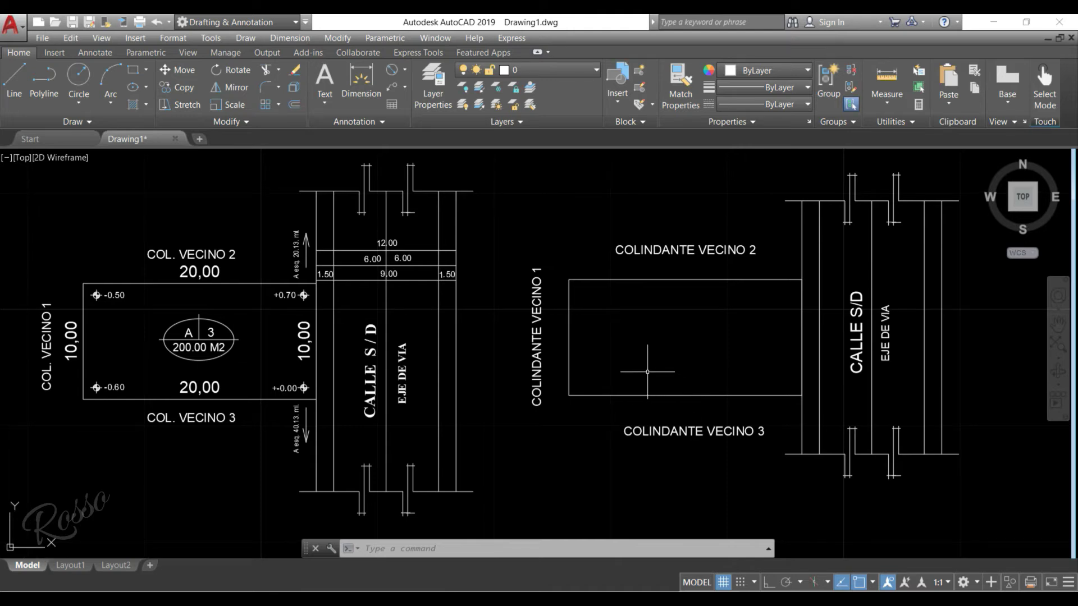
middle_click_drag(653, 352, 654, 355)
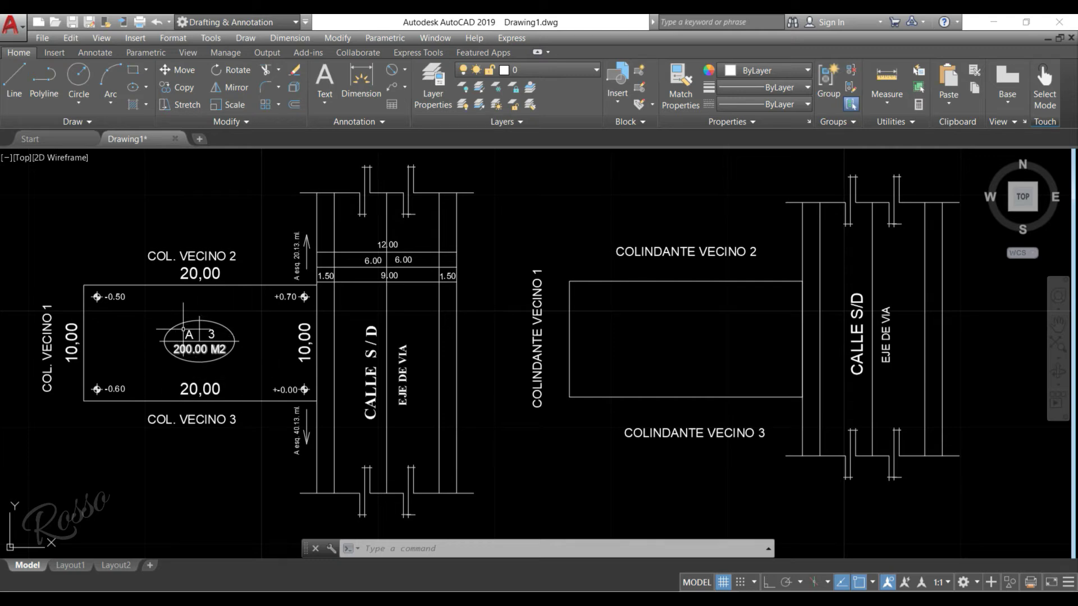
left_click(757, 397)
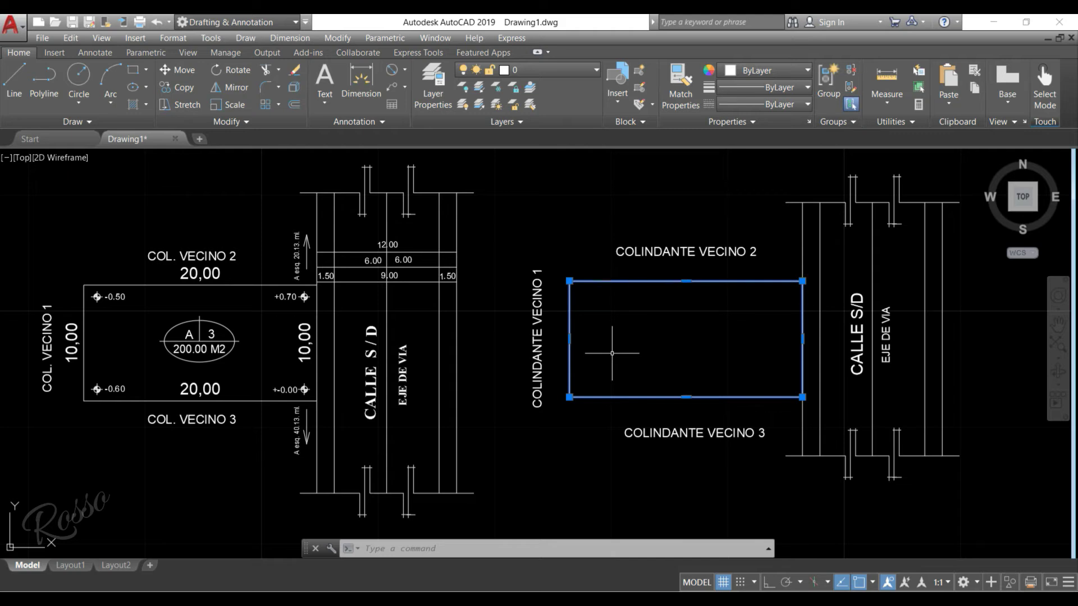
left_click(291, 91)
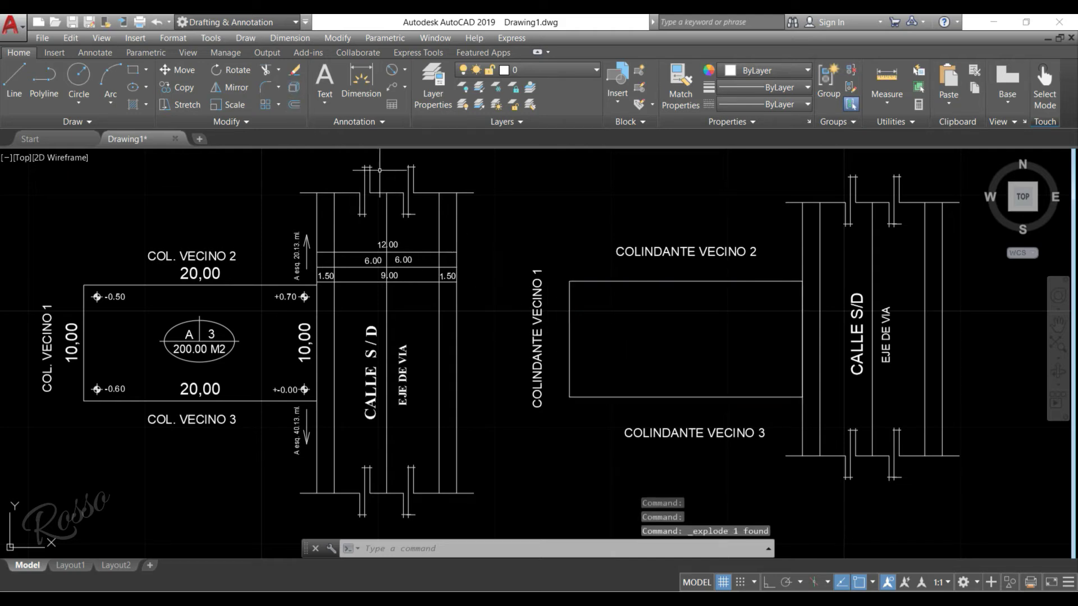
left_click(623, 279)
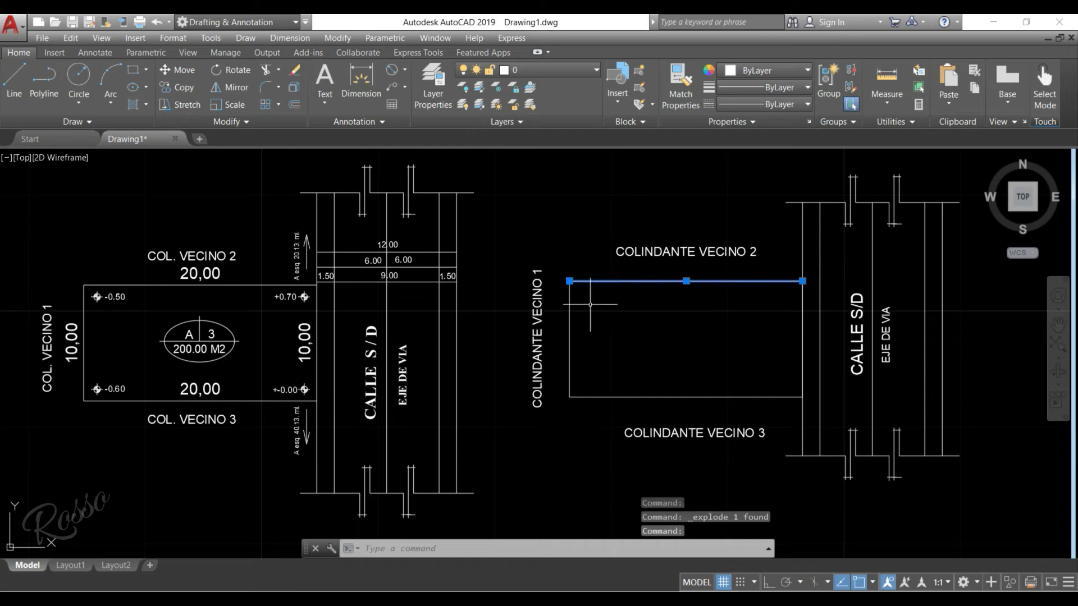
left_click(567, 334)
left_click(583, 335)
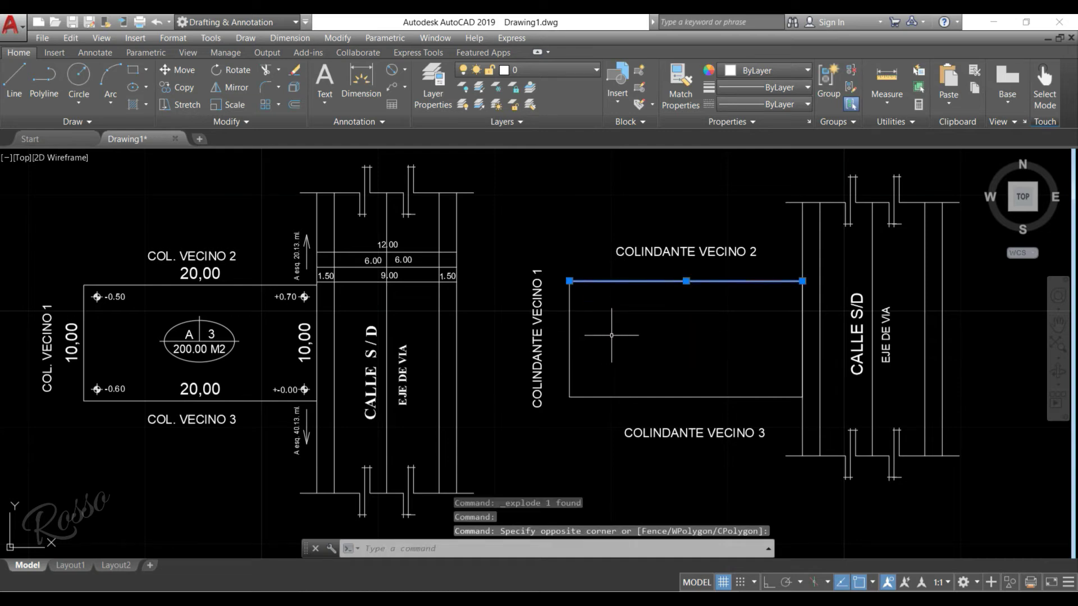
key("Escape")
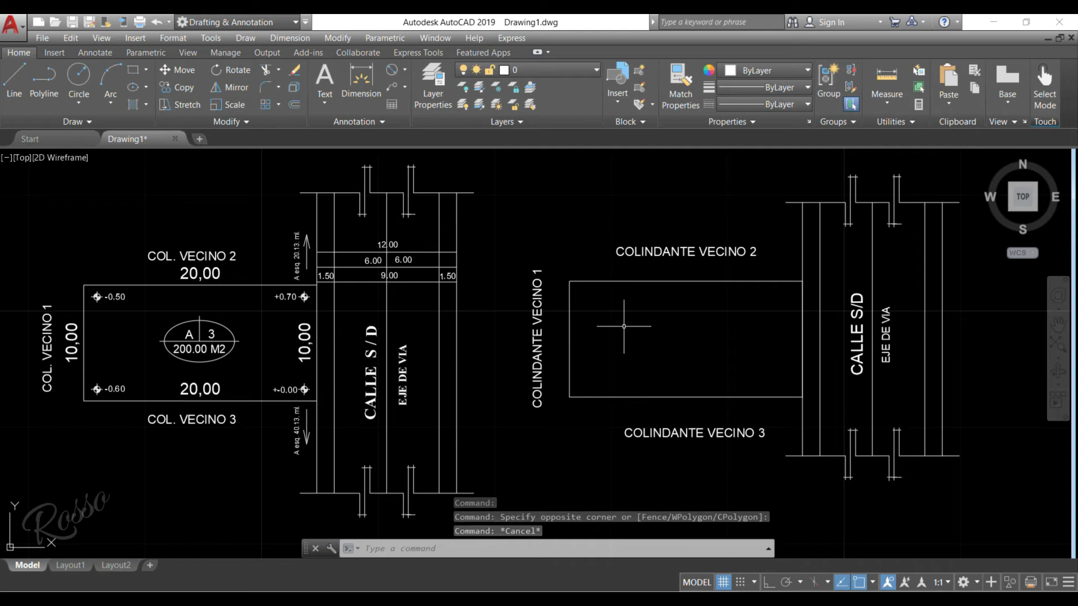
type("BO")
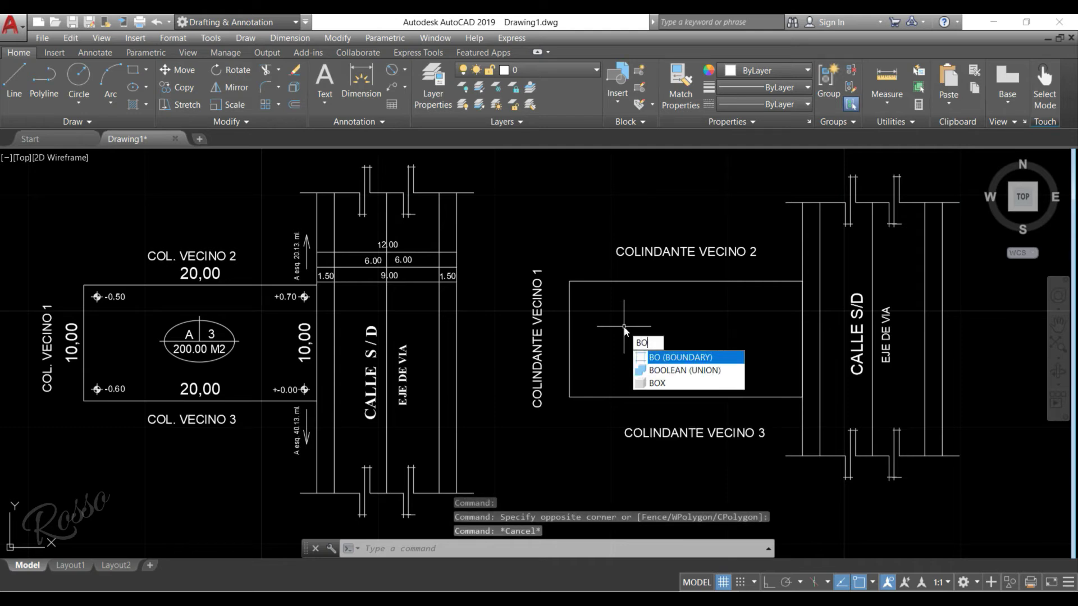
key("Return")
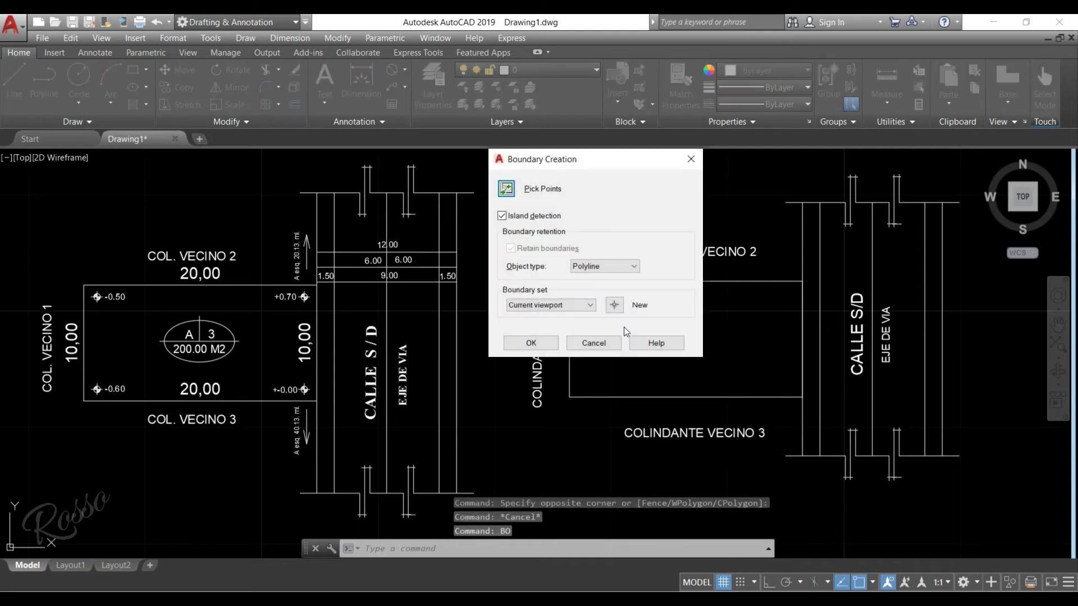
left_click_drag(587, 162, 403, 161)
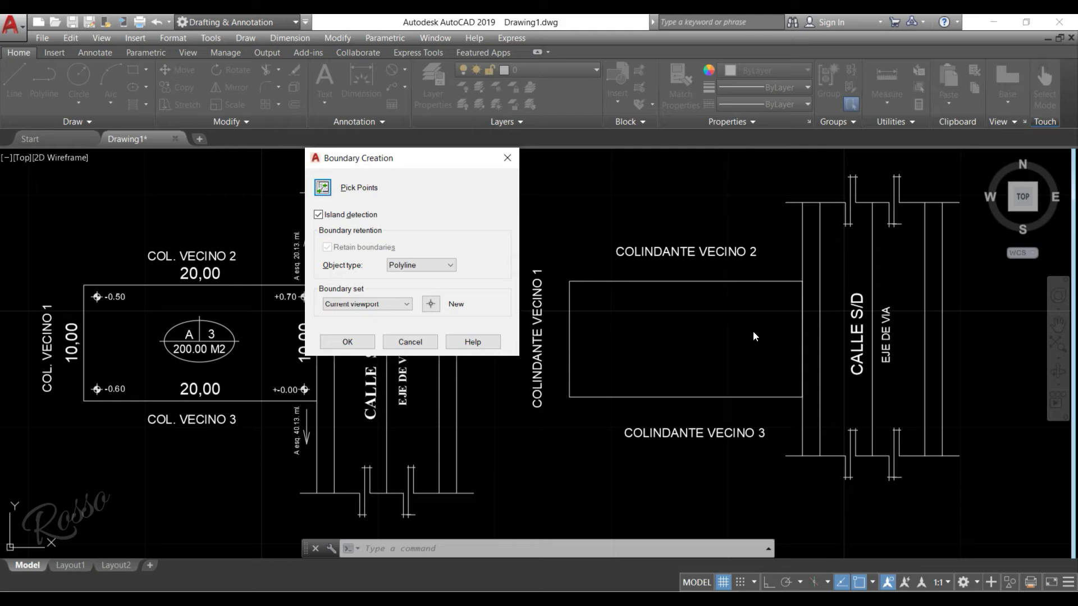
left_click(405, 344)
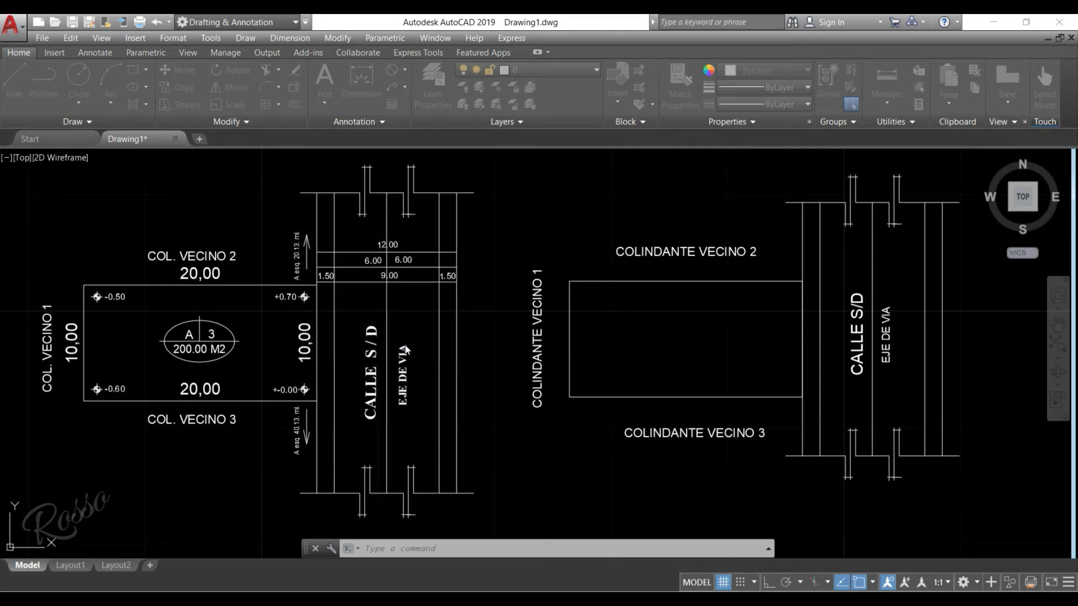
Join the lot's upper, left and lower edges into one polyline
mouse_move(639, 355)
middle_mouse_down()
mouse_move(618, 352)
mouse_move(631, 352)
middle_mouse_up()
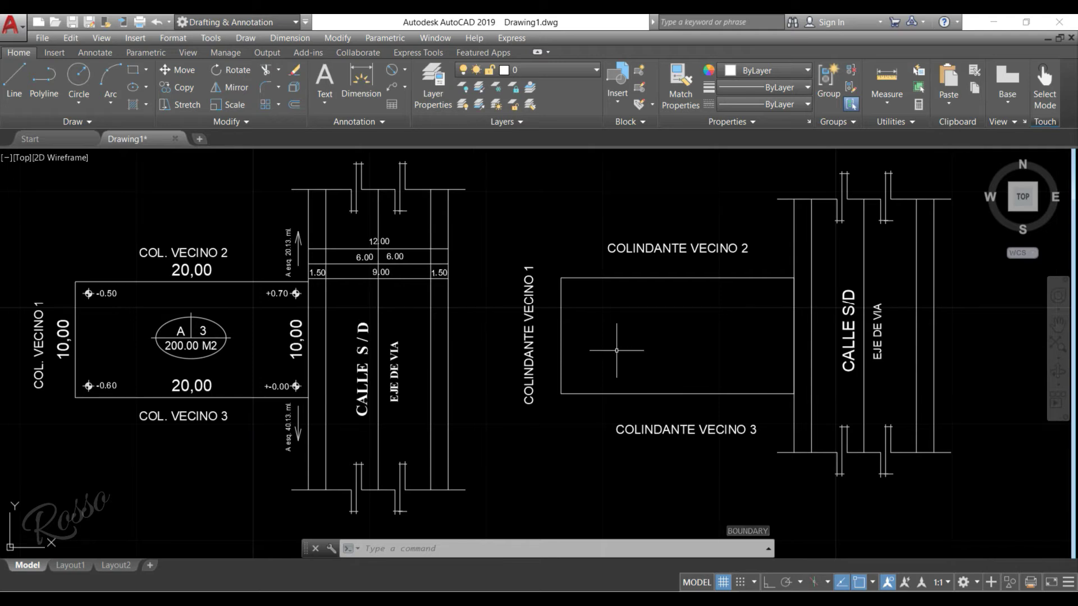
type("J")
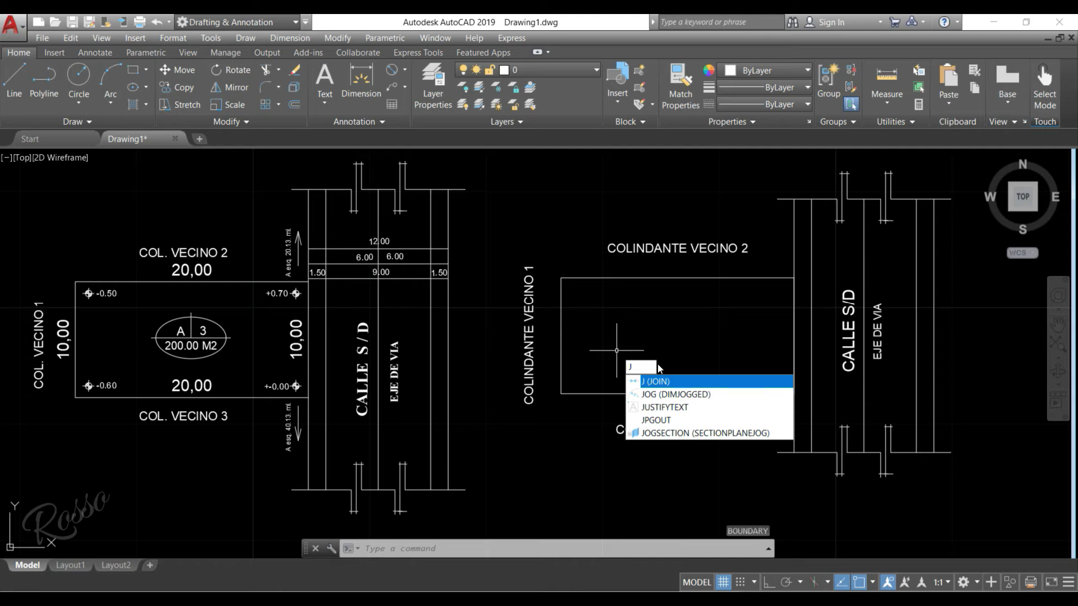
left_click(670, 381)
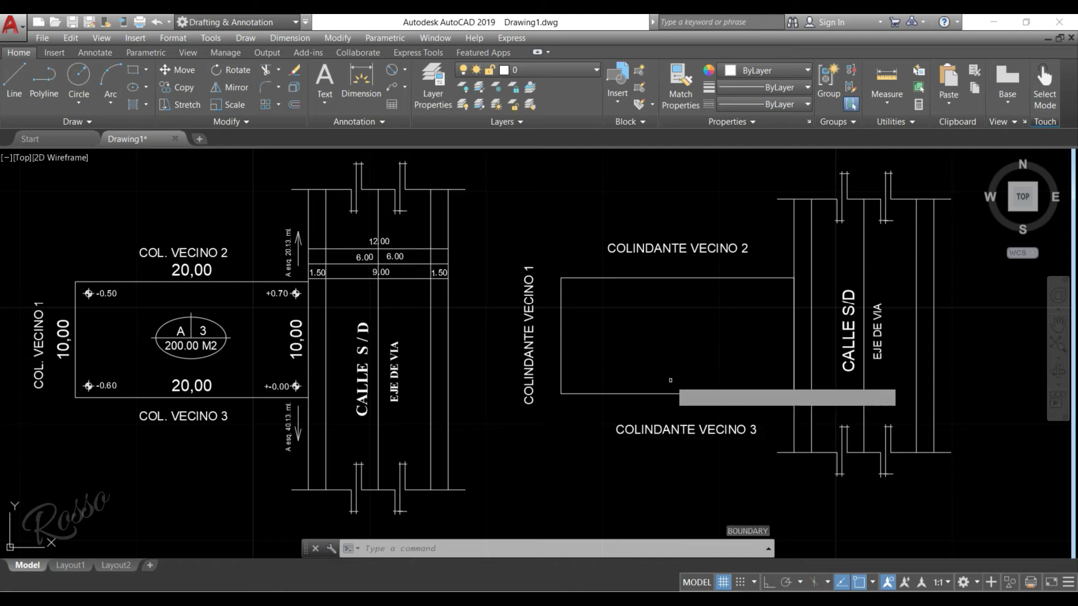
left_click(684, 278)
left_click(559, 359)
left_click(558, 364)
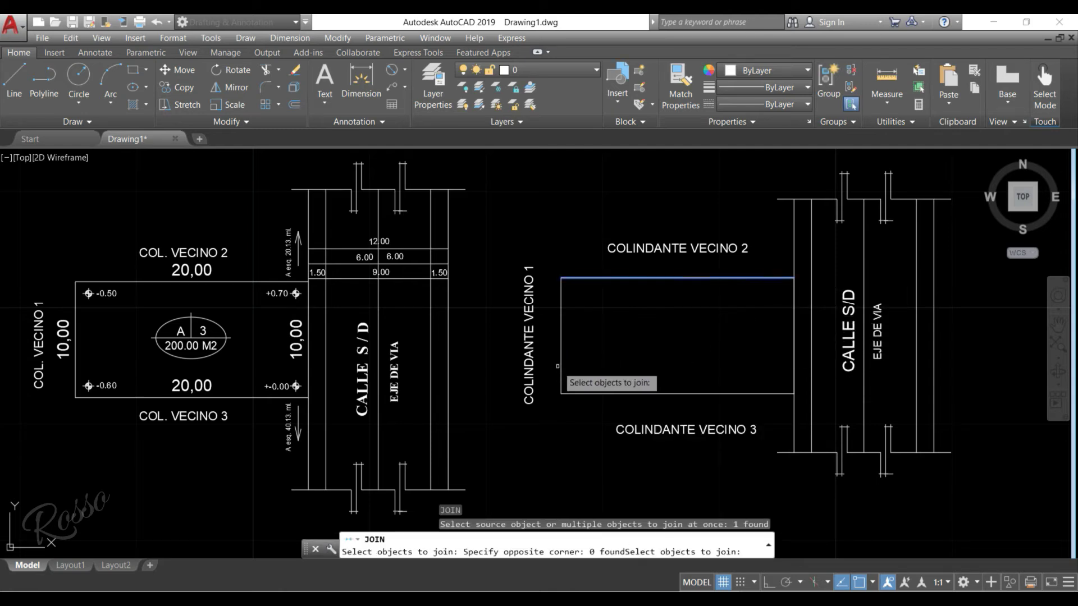
left_click(559, 365)
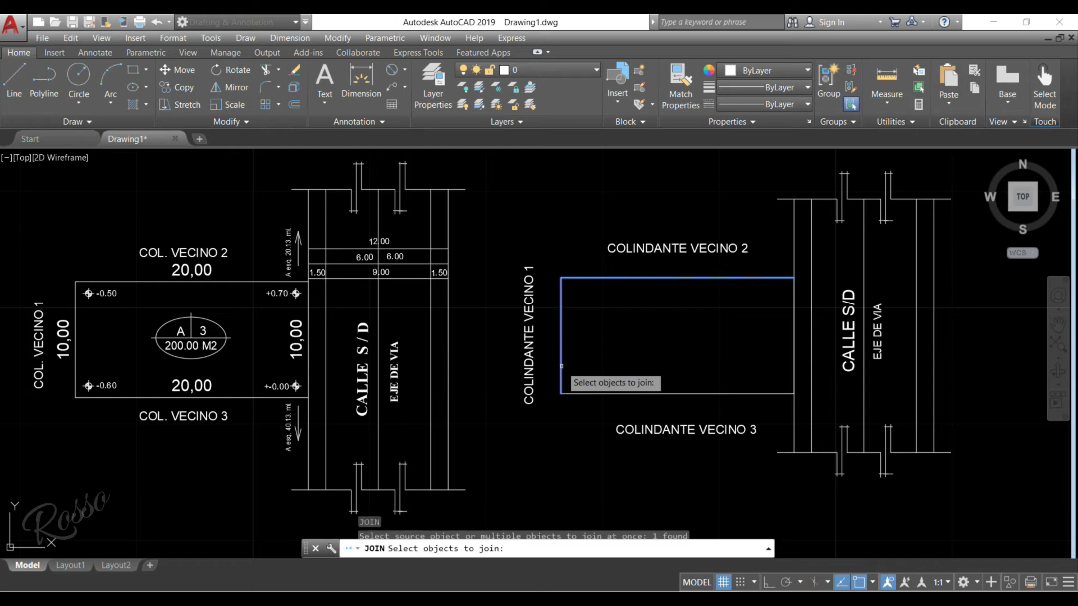
left_click(623, 393)
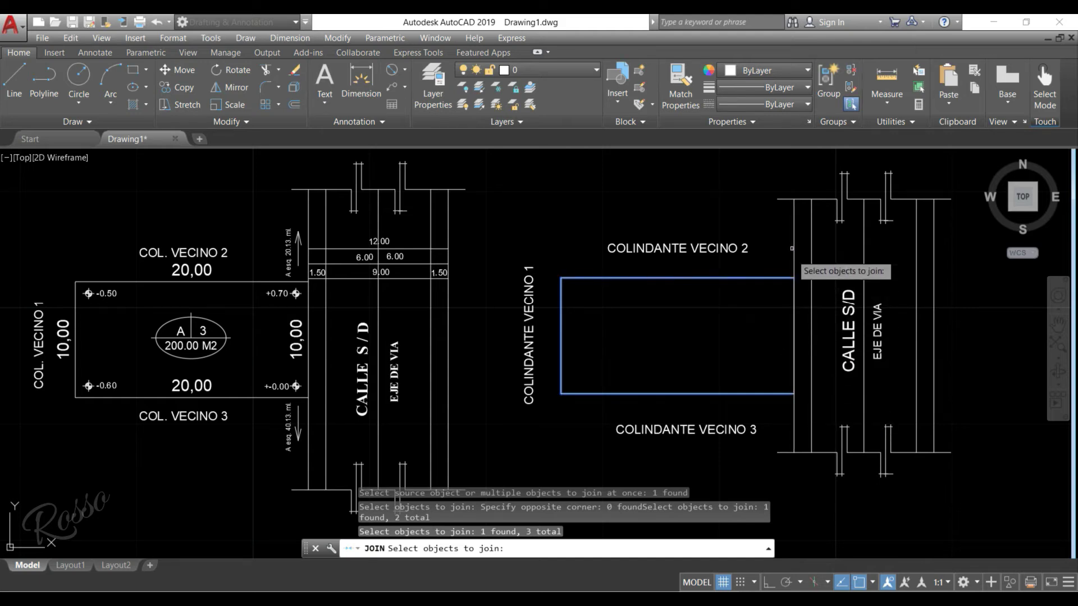
key("Return")
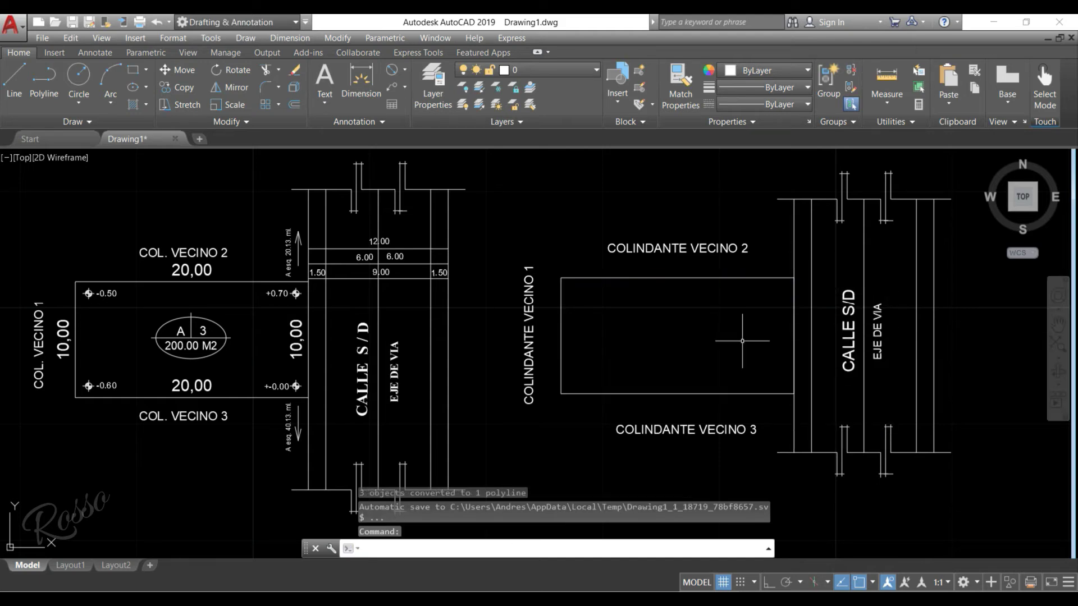
Select the open lot polyline and the street's lot-side edge line to check that they are separate objects
left_click(770, 276)
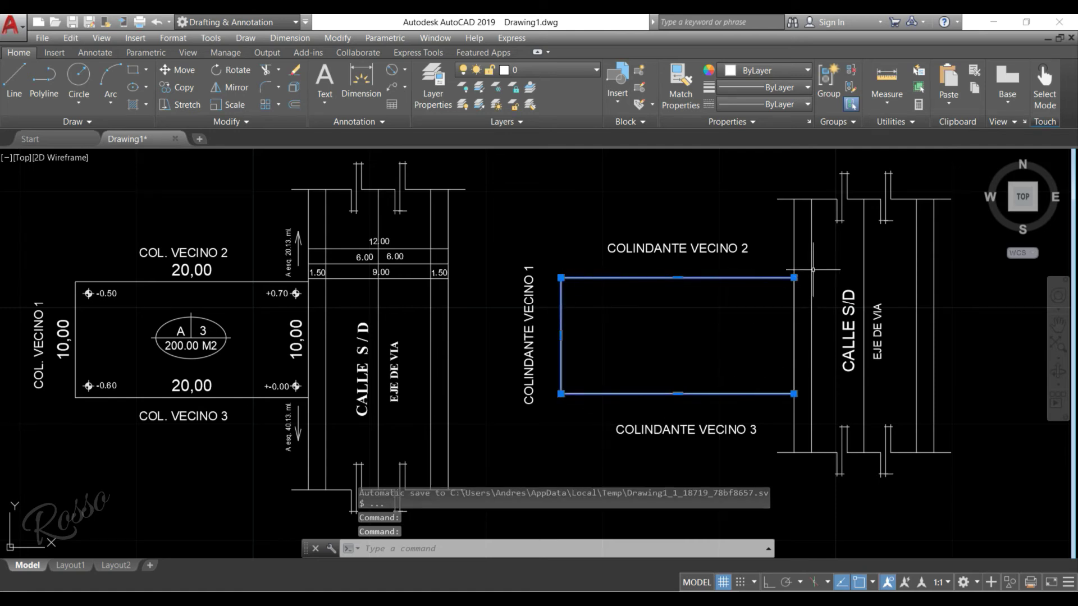
left_click(794, 230)
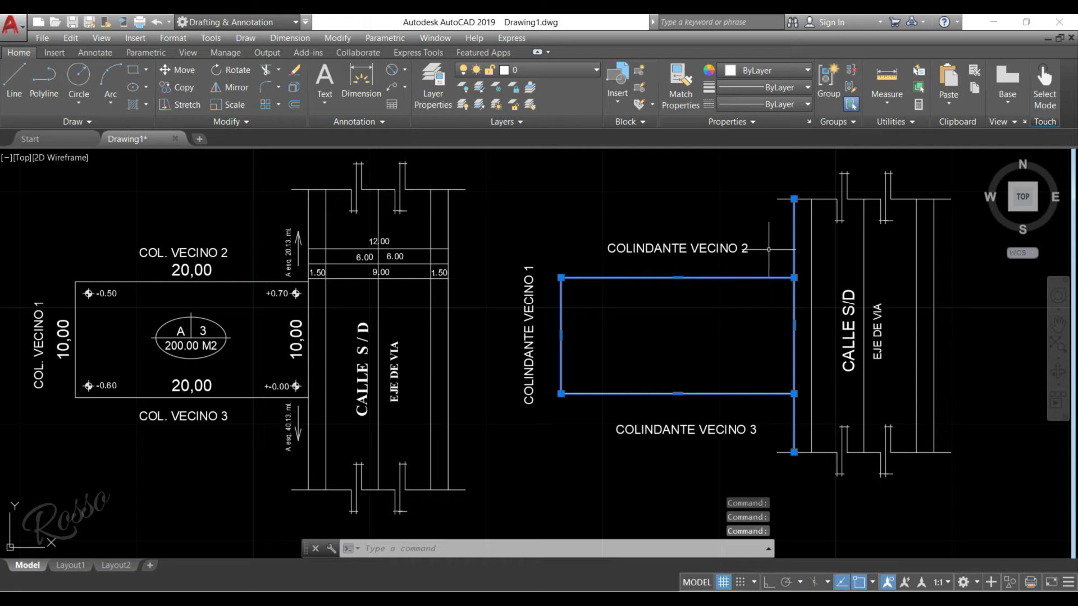
key("Escape")
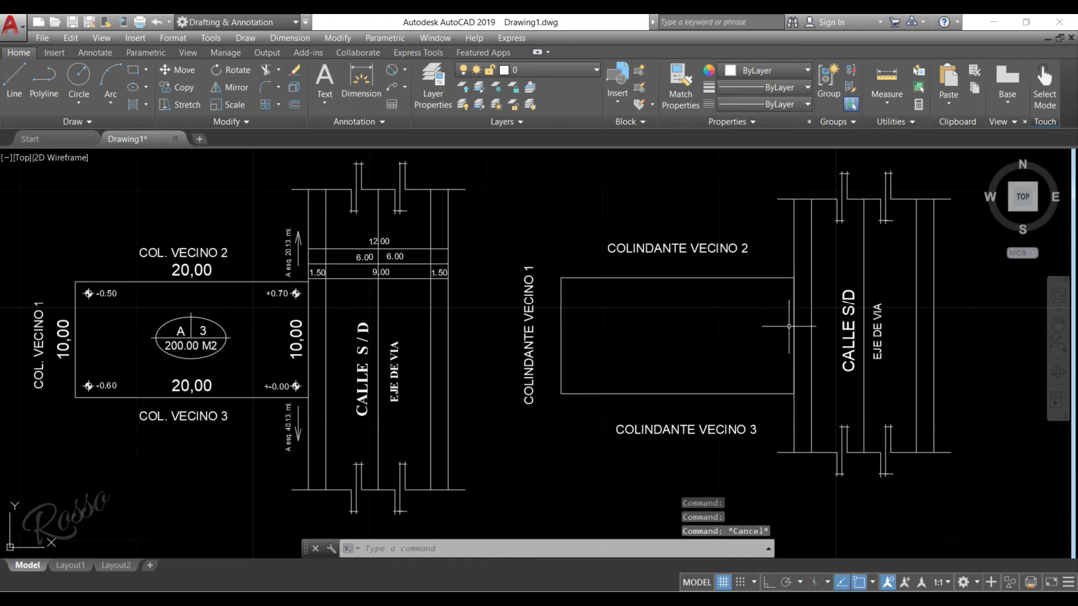
Try moving the street's lot-side edge line over the lot to expose the lot edge beneath, and undo the move
left_click(795, 232)
right_click(796, 231)
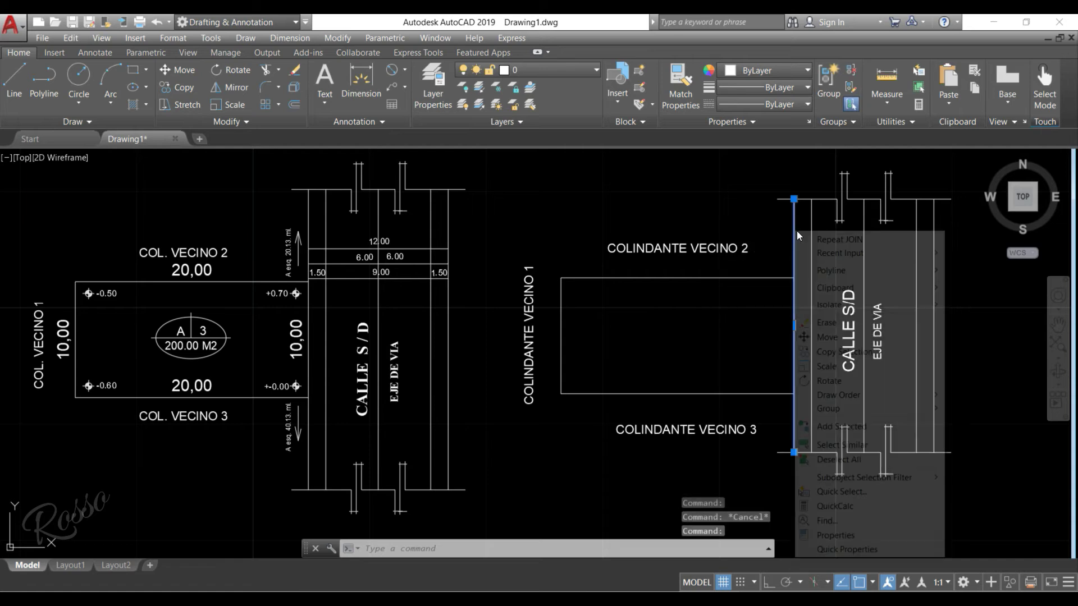
left_click(835, 335)
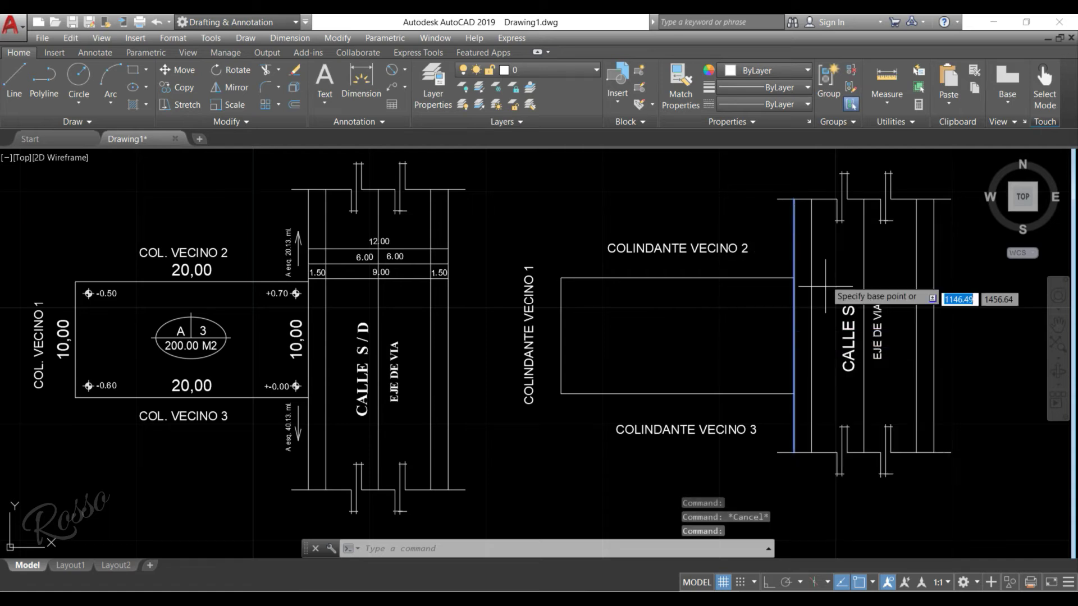
left_click(838, 260)
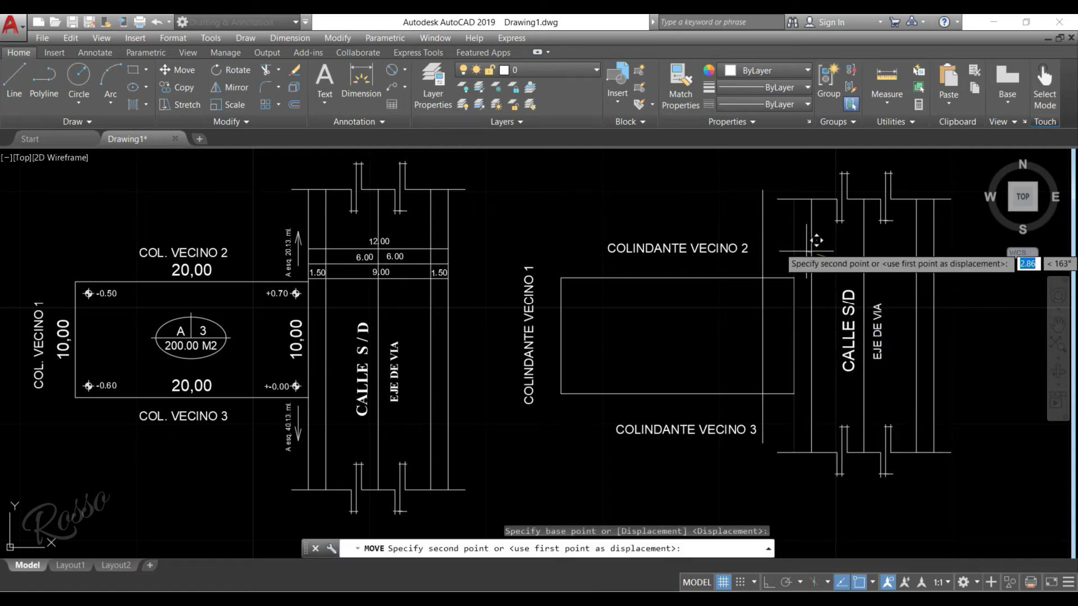
left_click(755, 208)
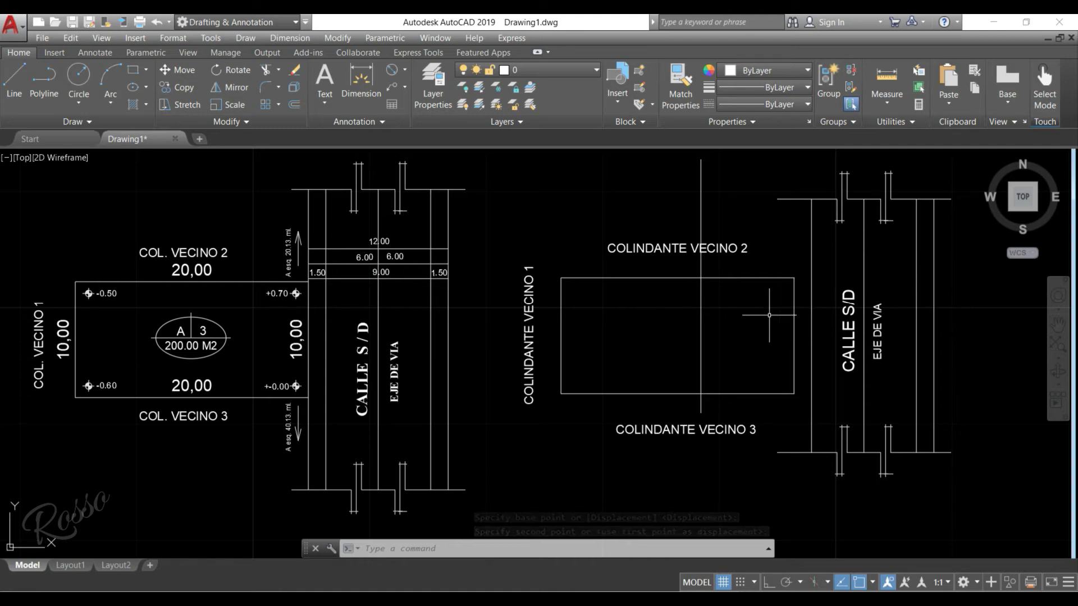
key("ctrl+z")
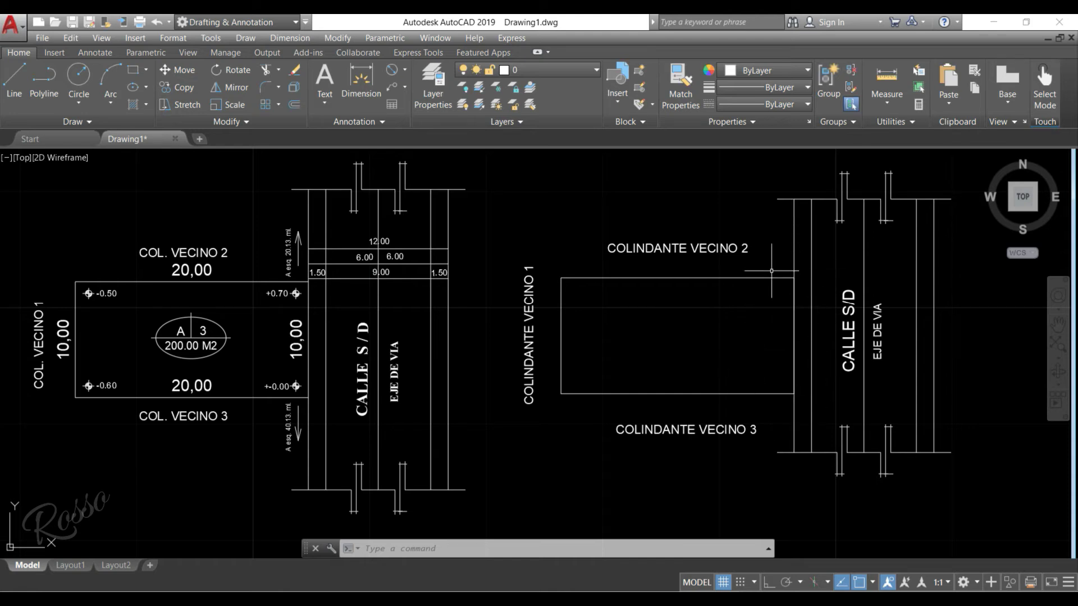
Send the street's lot-side edge line to the back and check that the lot's own street-side edge can be selected
left_click(794, 238)
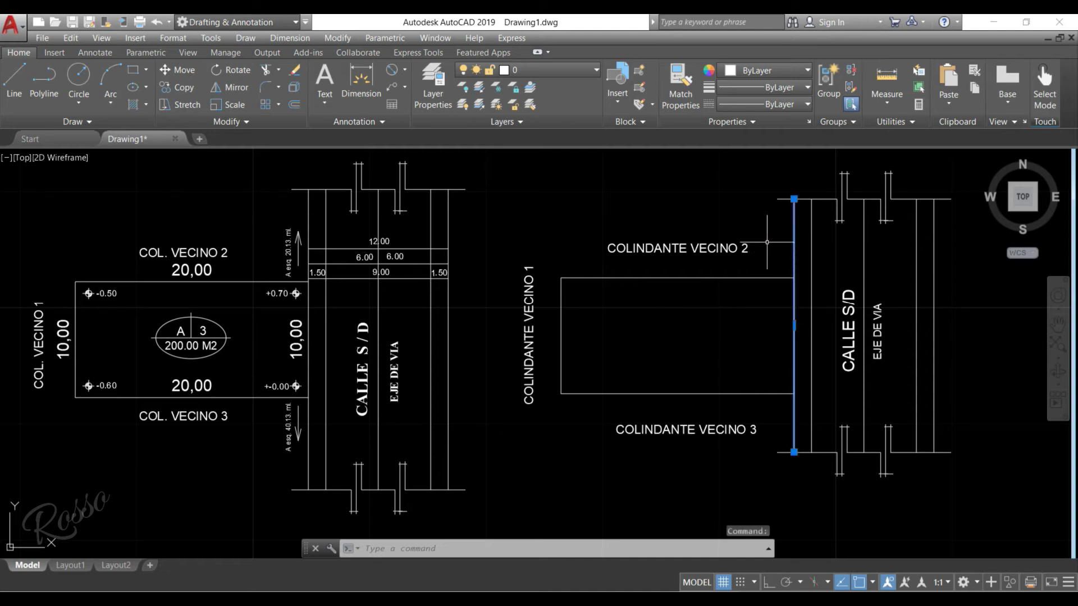
right_click(792, 239)
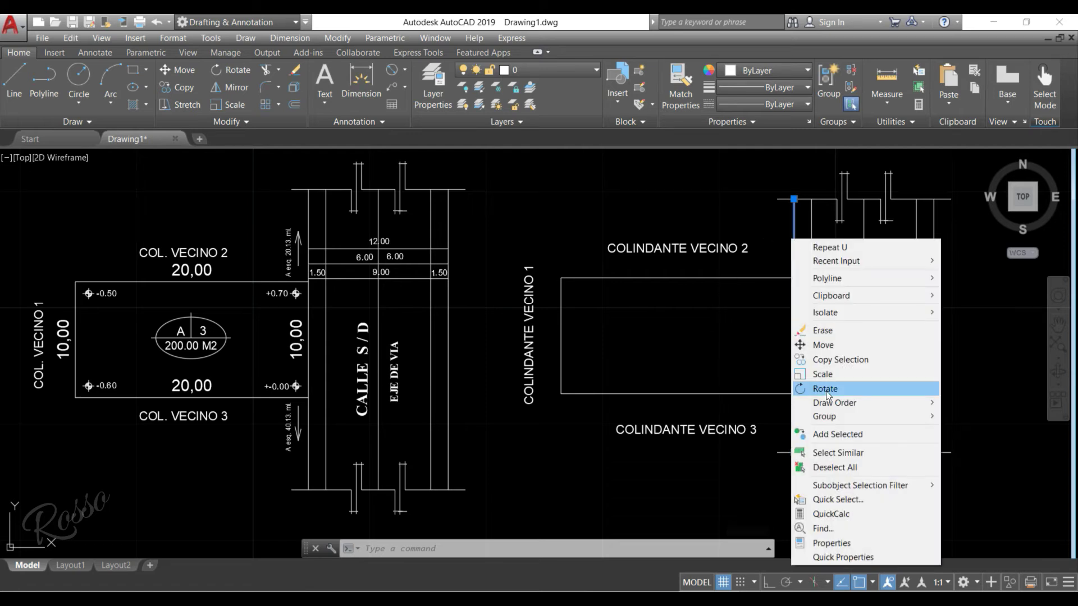
mouse_move(850, 403)
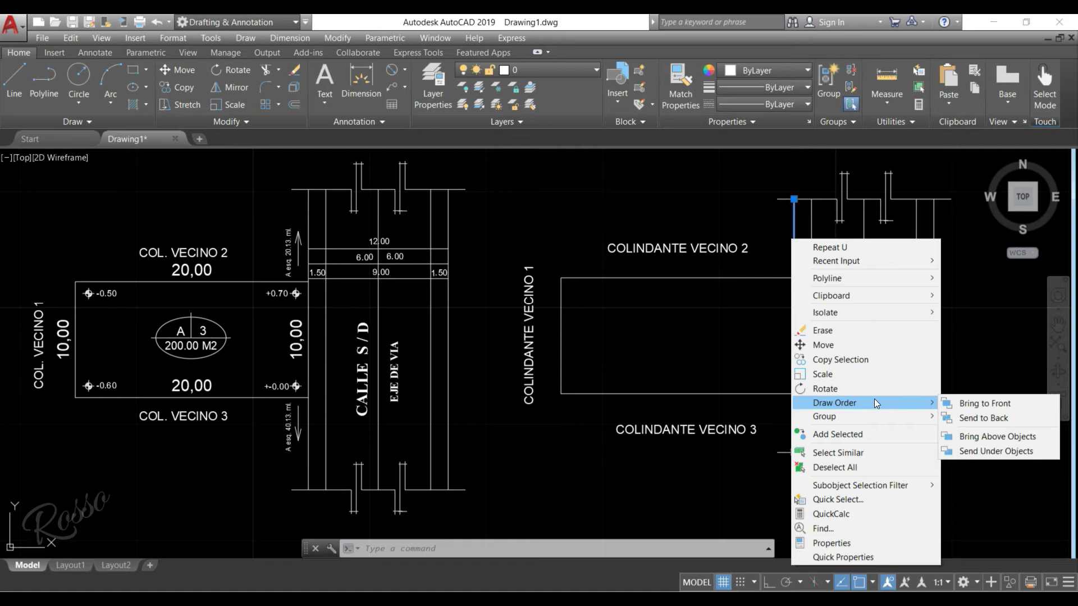
left_click(988, 416)
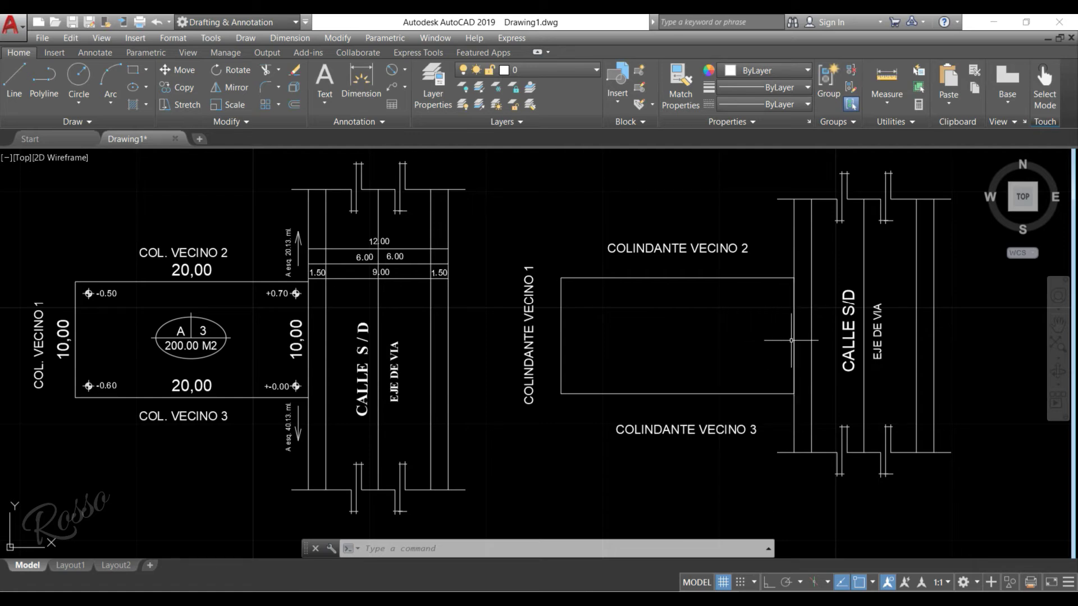
left_click(791, 340)
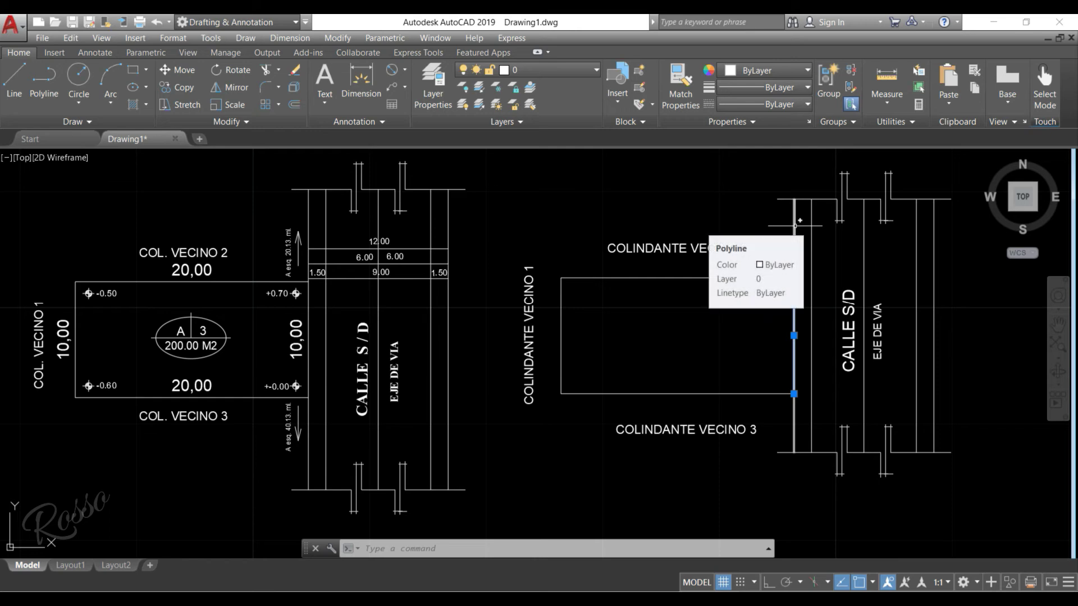
key("Escape")
Join the open lot polyline with the lot's street-side edge into one polyline
type("j")
key("Return")
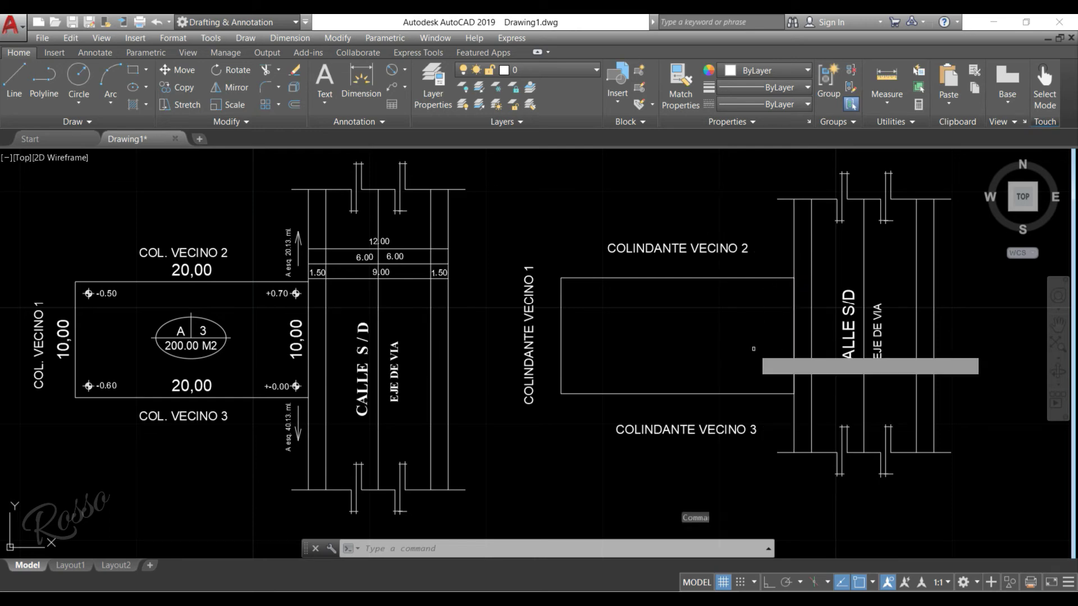
left_click(734, 278)
left_click(792, 320)
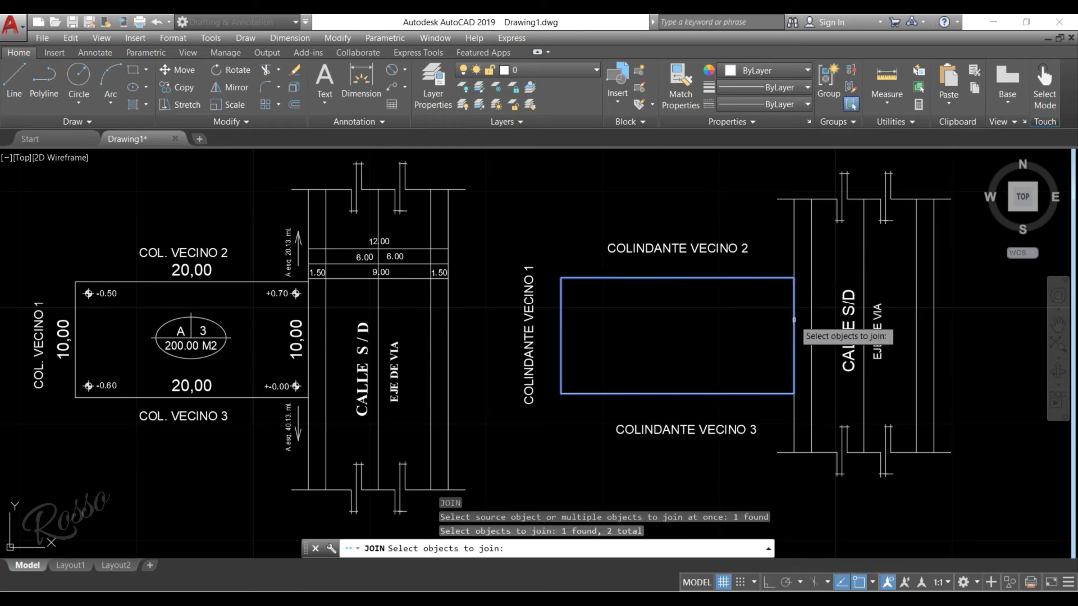
key("Return")
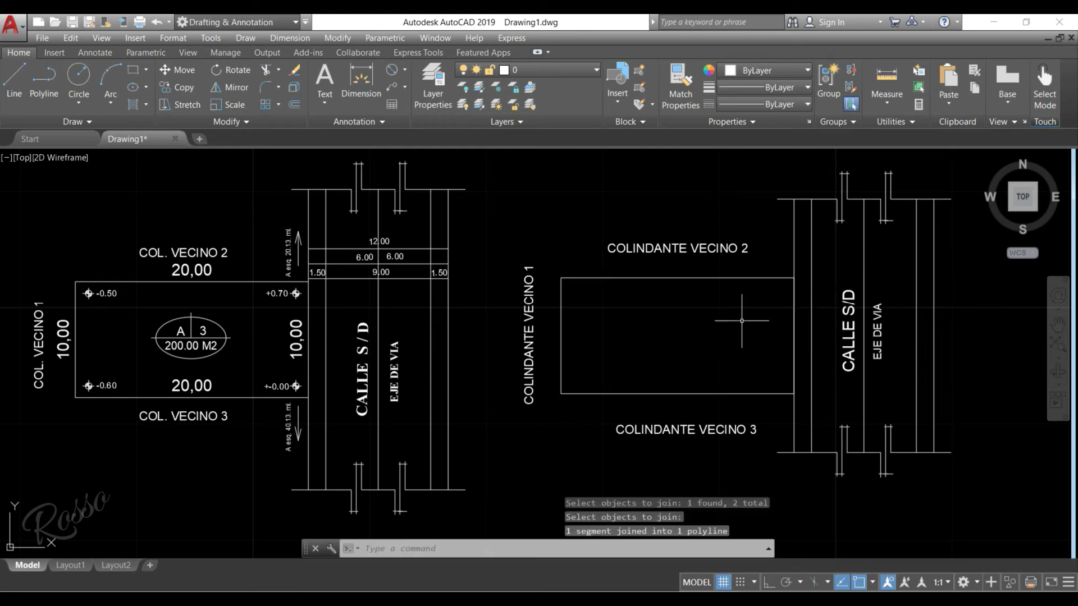
Open the properties of the joined lot polyline and enlarge the palette to show all its geometry values
left_click(726, 276)
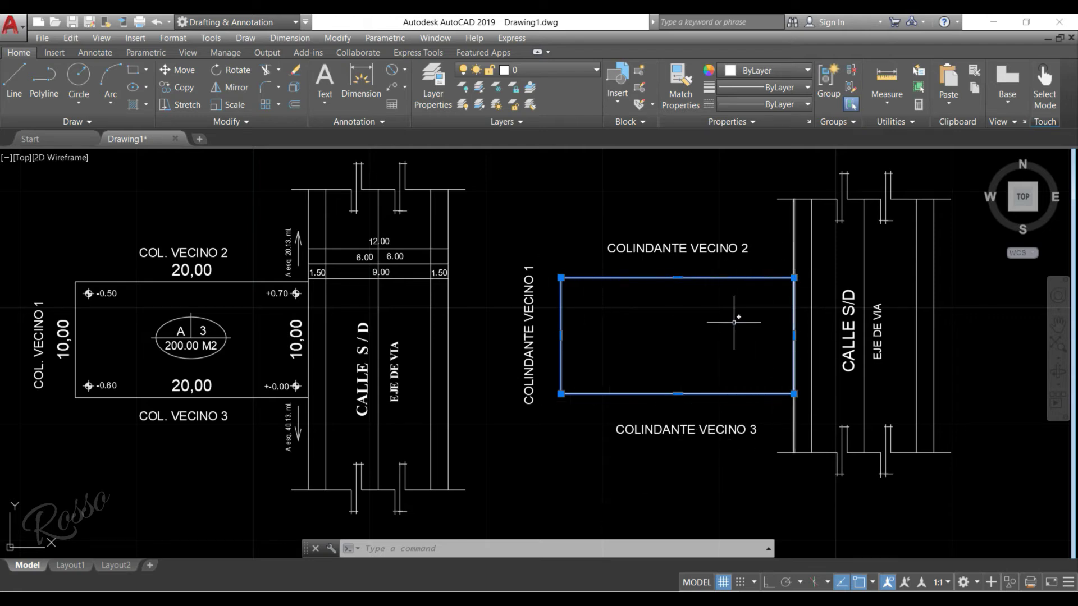
right_click(690, 363)
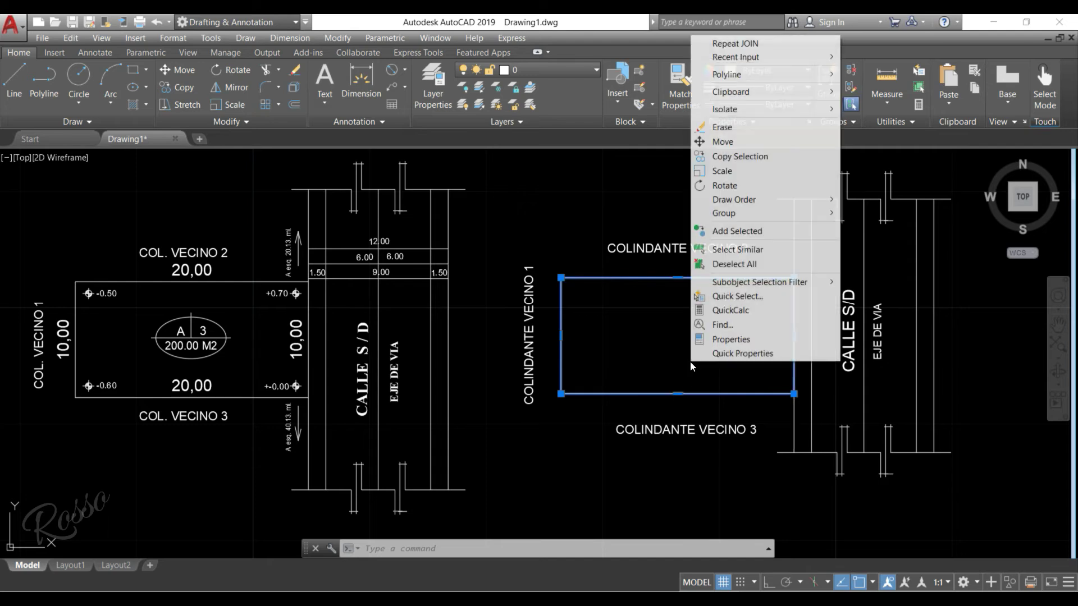
left_click(730, 339)
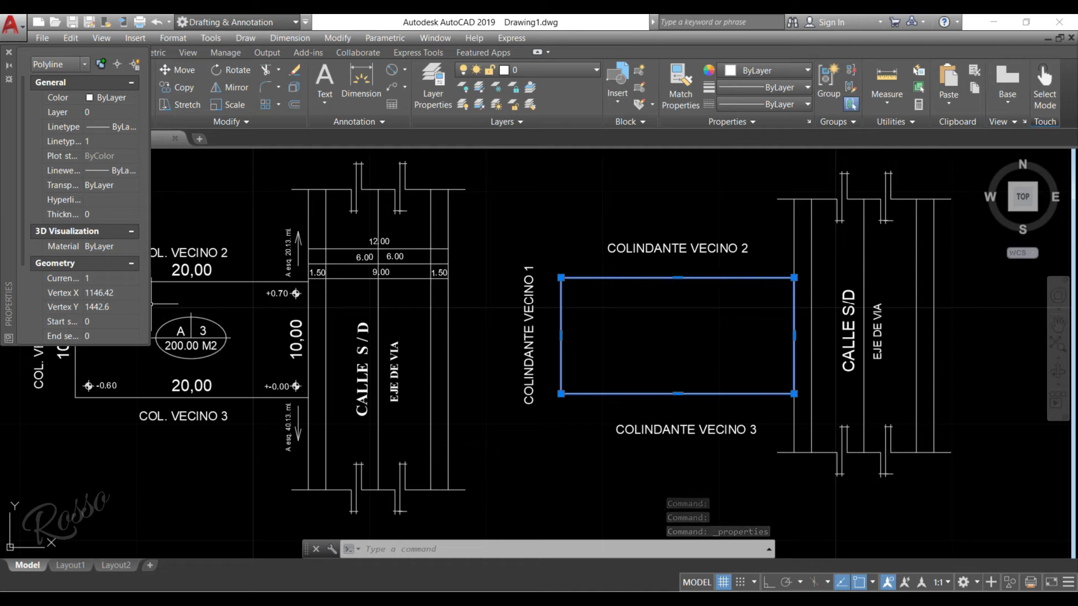
left_click_drag(149, 306, 271, 305)
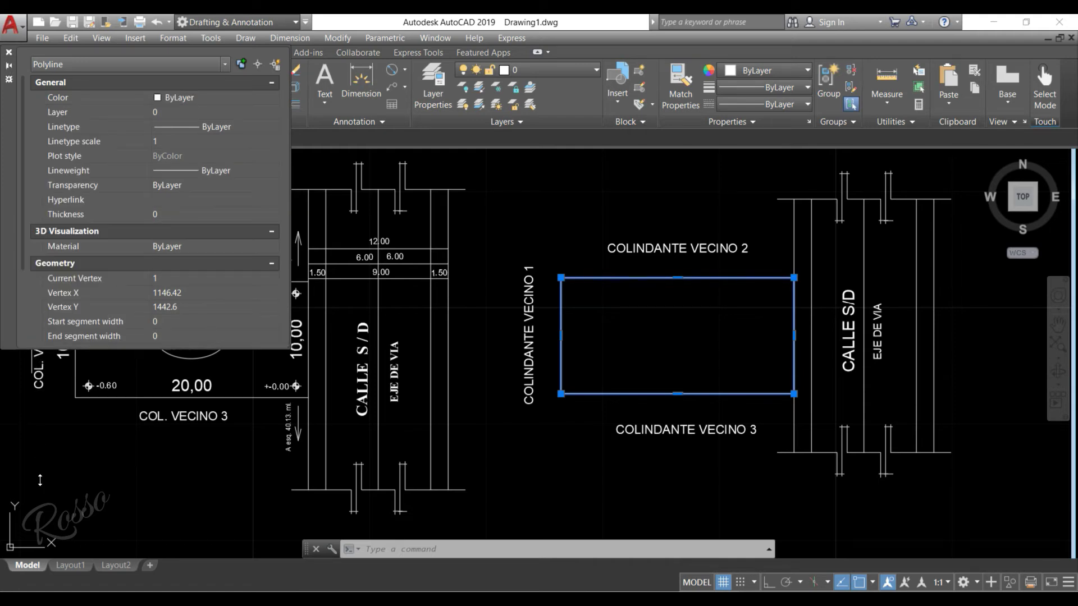
left_click_drag(42, 347, 43, 509)
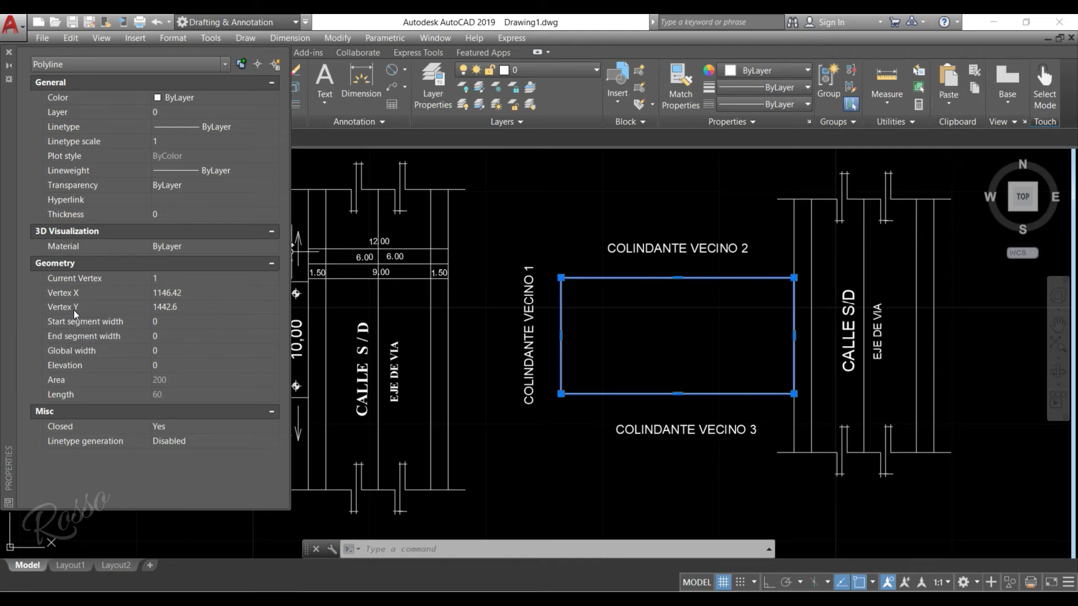
Compare the lot polyline's area with the reference plan, check its Closed setting, and close the properties palette
mouse_move(459, 358)
middle_mouse_down()
mouse_move(655, 329)
mouse_move(646, 344)
mouse_move(593, 355)
mouse_move(617, 341)
middle_mouse_up()
scroll(654, 328, "down", 4)
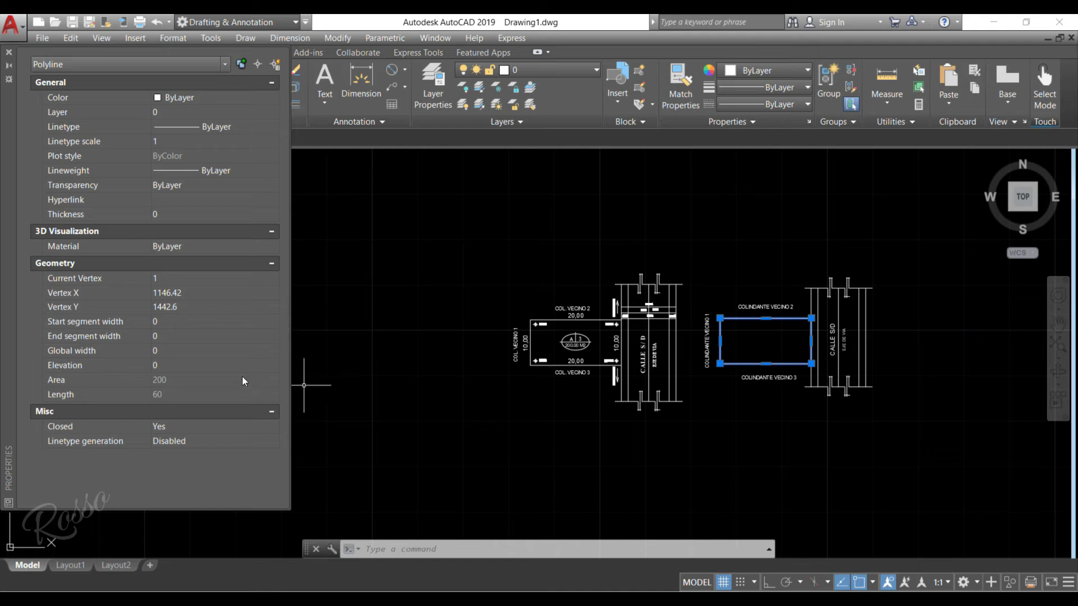
scroll(490, 371, "up", 3)
middle_click_drag(503, 371, 551, 390)
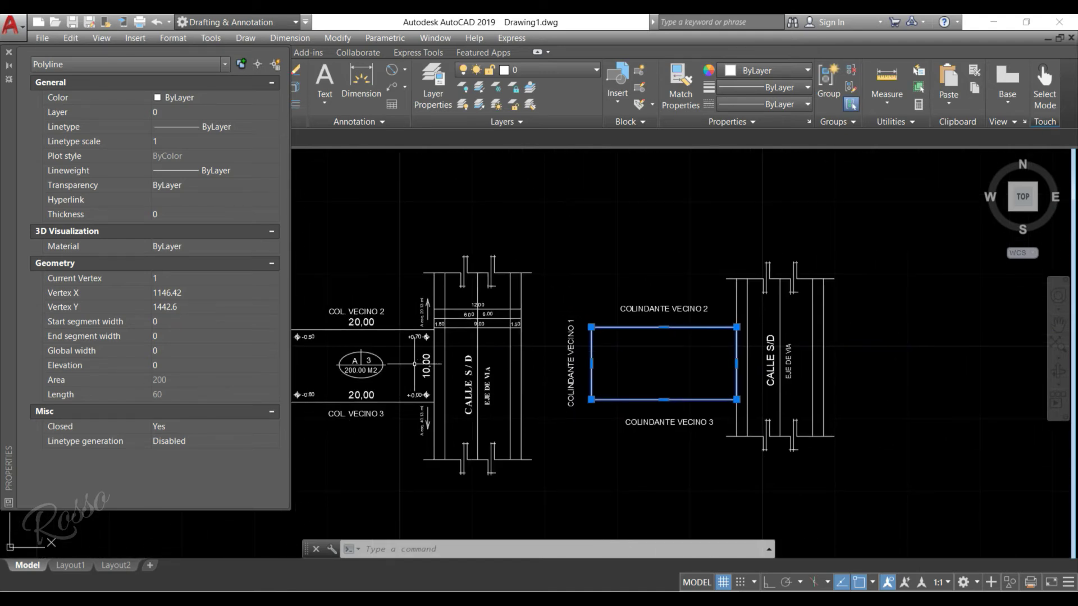
middle_click_drag(414, 364, 460, 362)
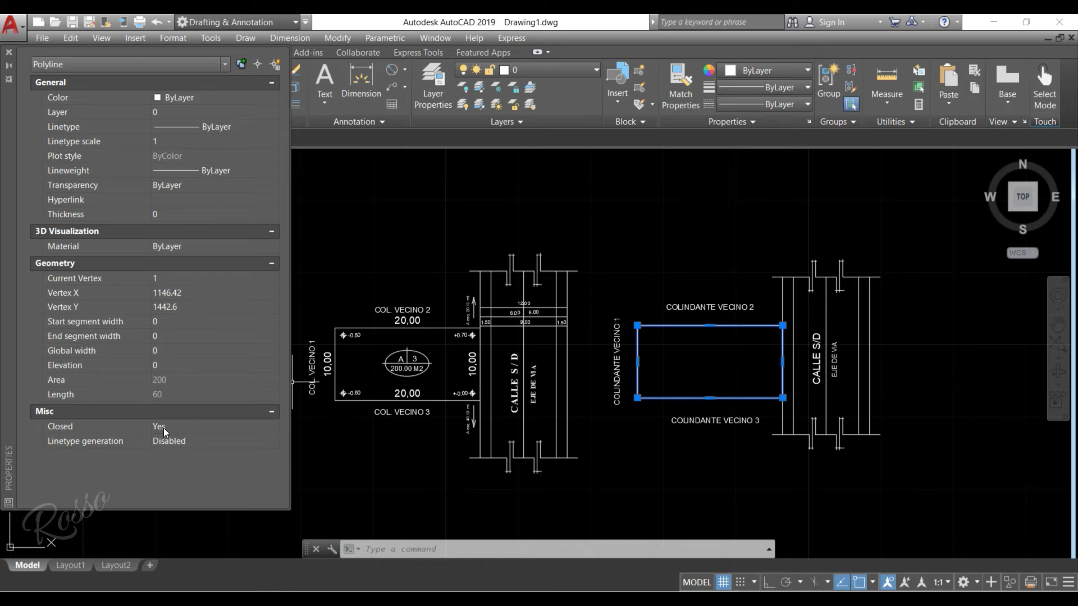
left_click(271, 427)
left_click(273, 428)
left_click(270, 428)
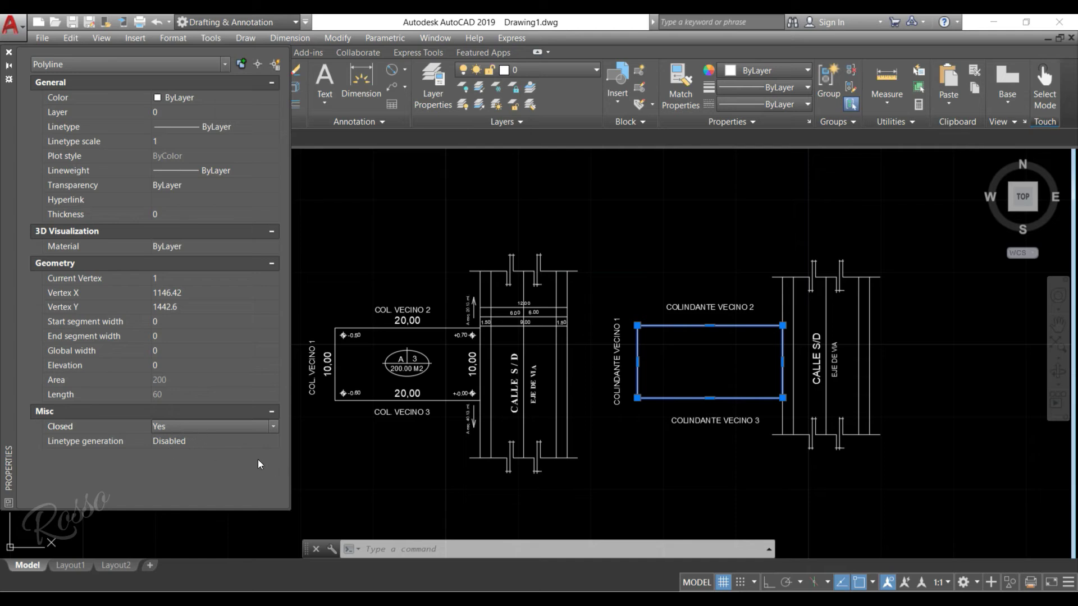
left_click(9, 52)
middle_click_drag(646, 345, 551, 342)
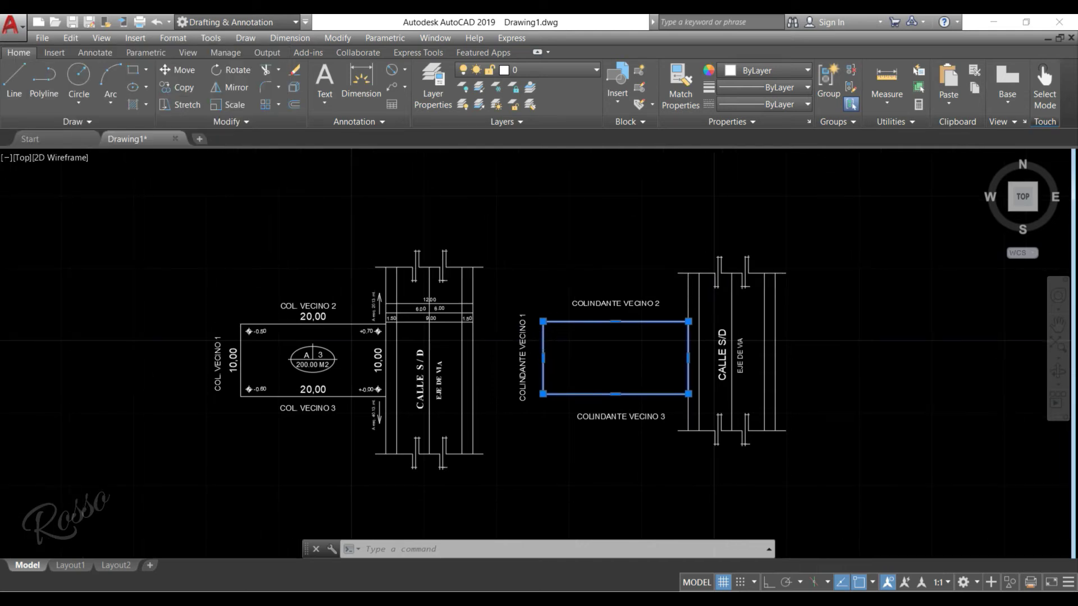
scroll(553, 337, "up", 2)
scroll(589, 361, "up", 1)
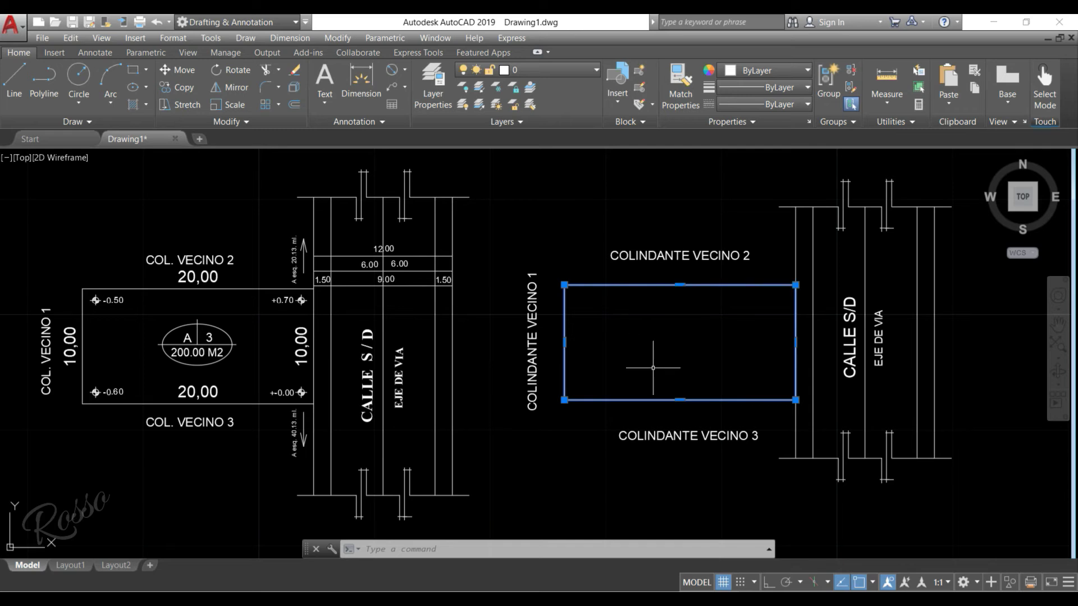
key("Escape")
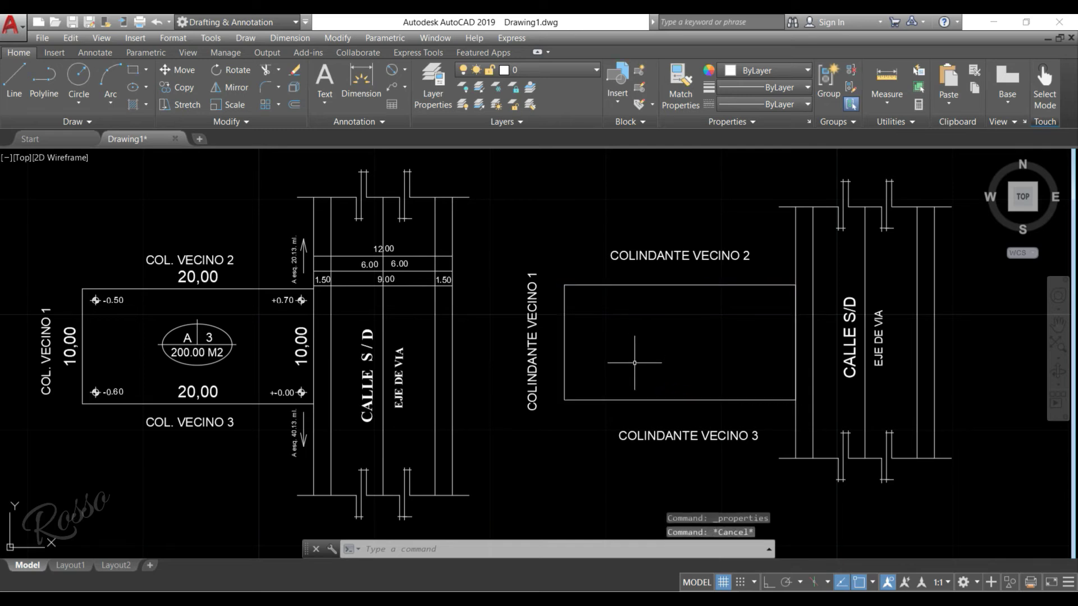
middle_click_drag(621, 363, 613, 364)
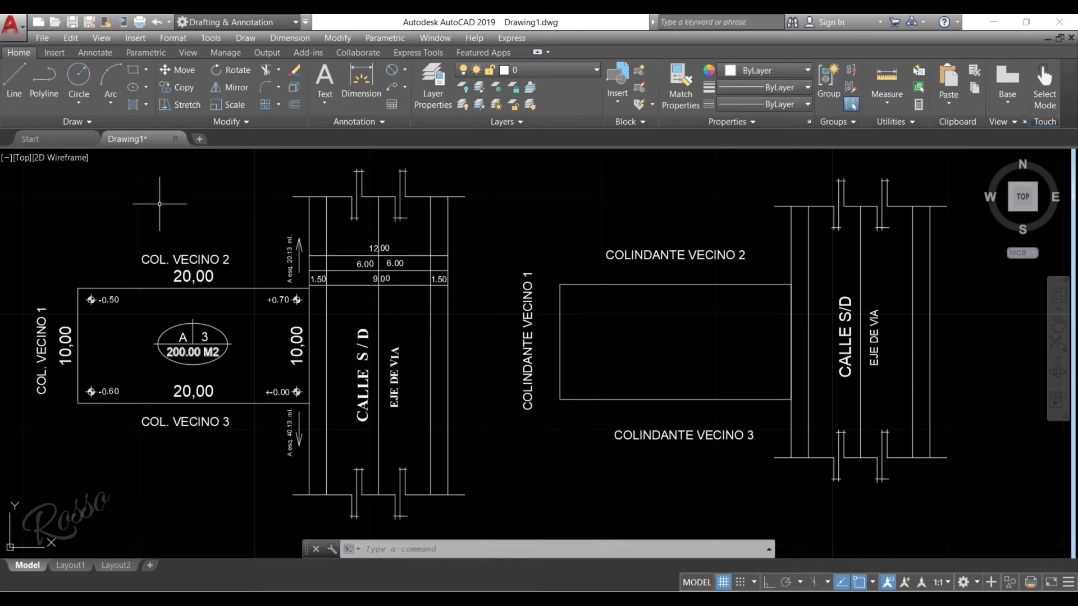
Draw a horizontal centre-based ellipse inside the new lot, spanning about two thirds of the lot's width
left_click(146, 87)
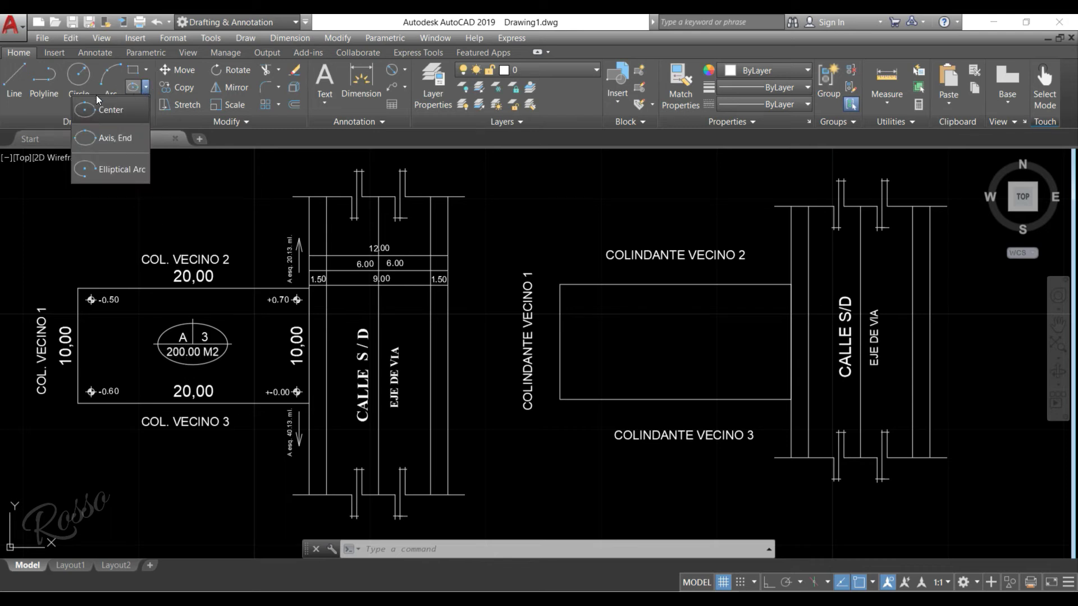
left_click(99, 113)
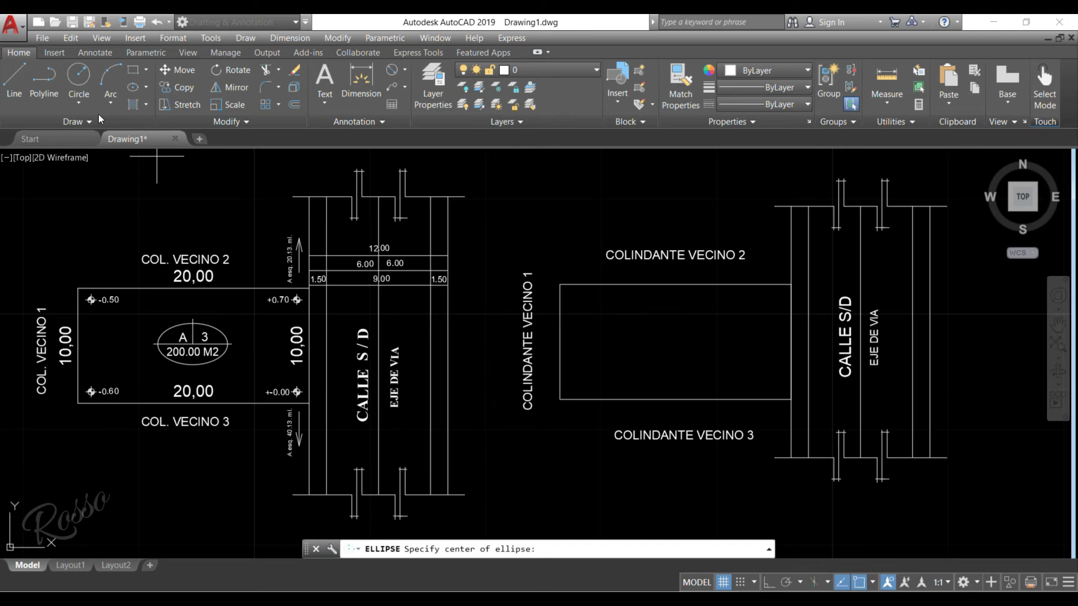
left_click(653, 336)
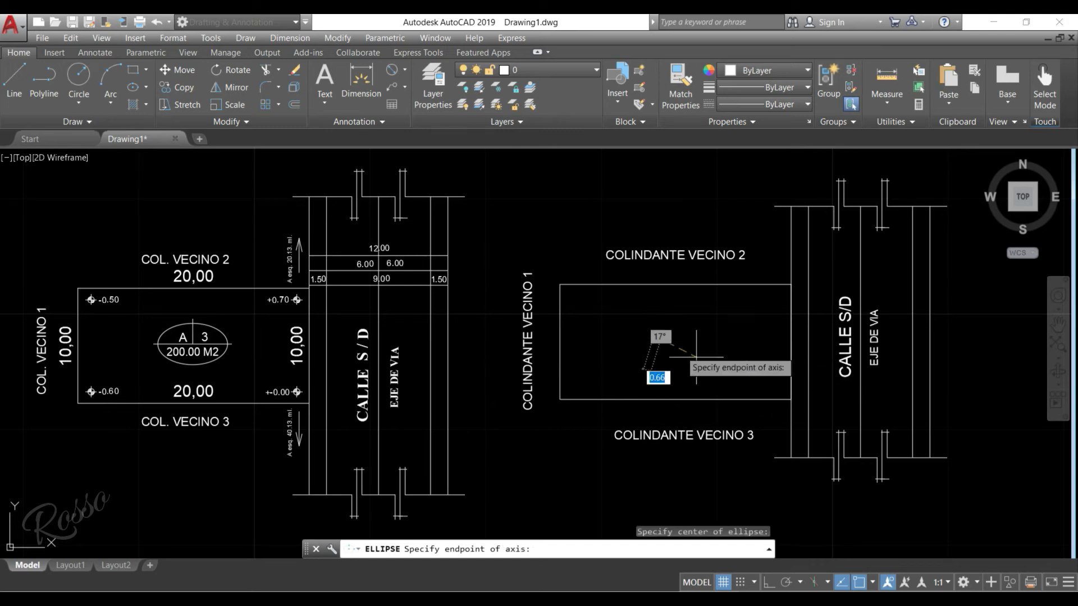
left_click(729, 336)
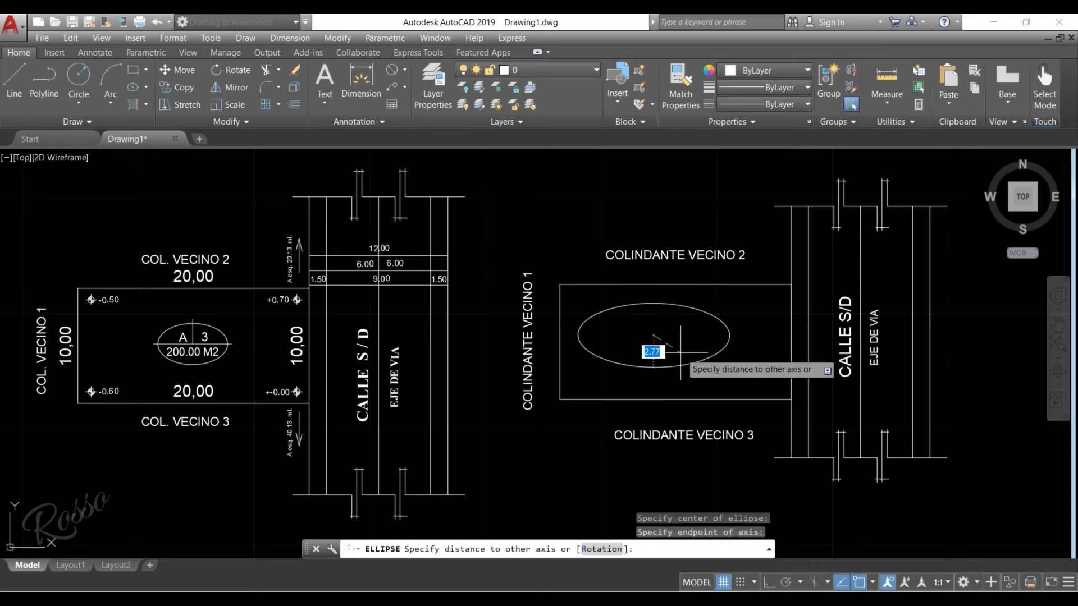
left_click(686, 324)
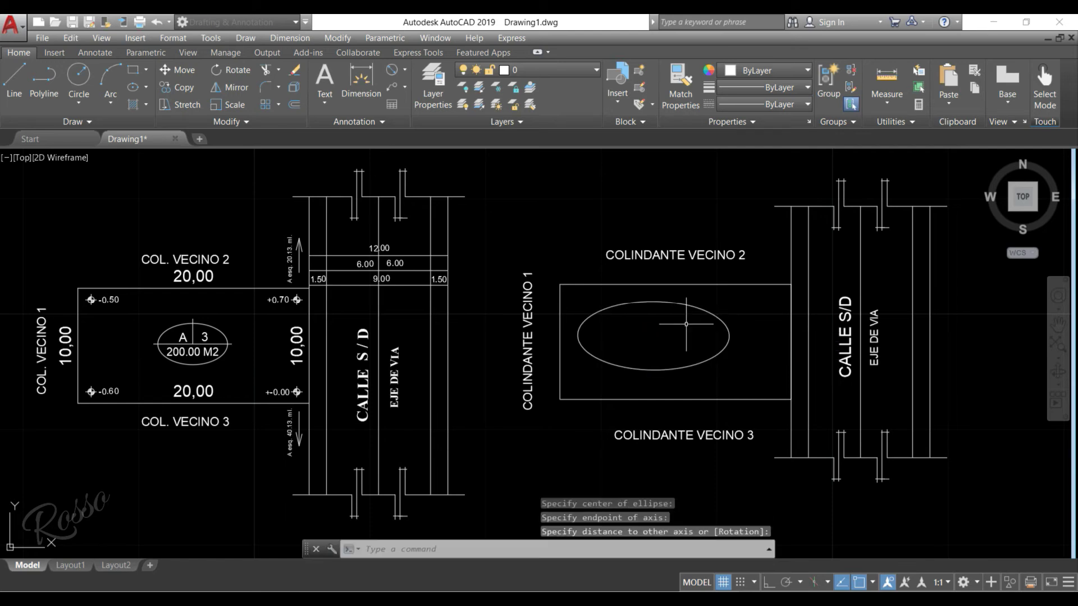
Scale the lot-data ellipse down freehand to about 0.58 of its size, using a base point outside the lot's lower-left corner
left_click(722, 322)
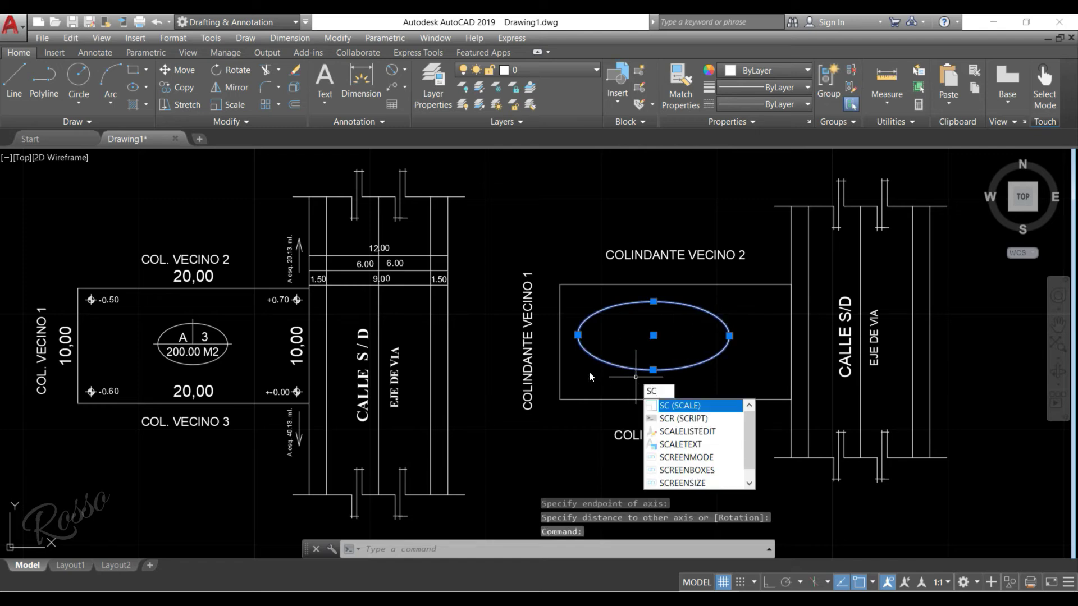
key("Return")
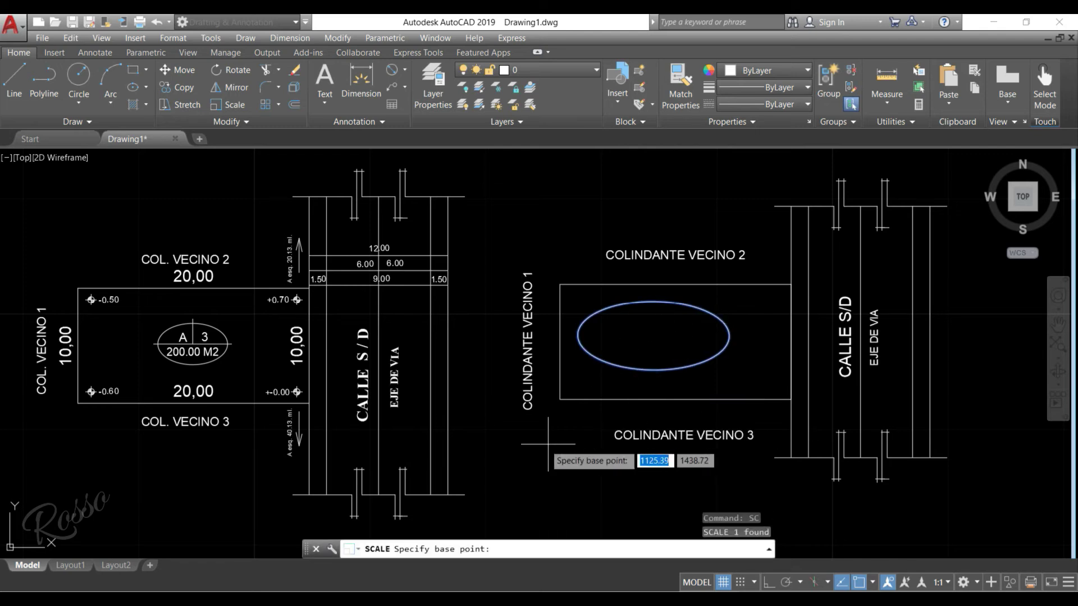
left_click(545, 445)
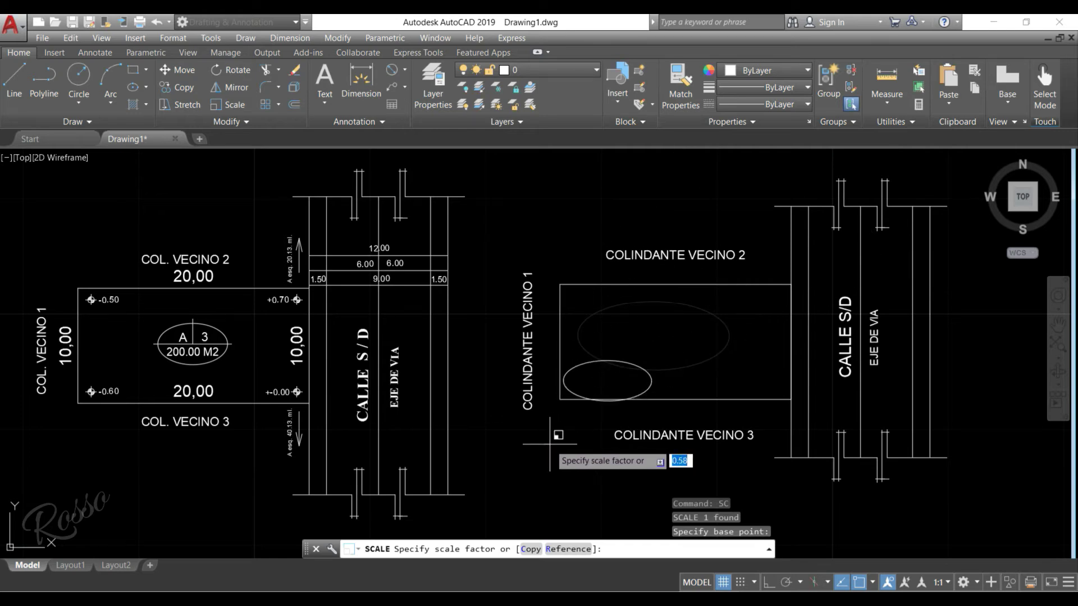
left_click(549, 444)
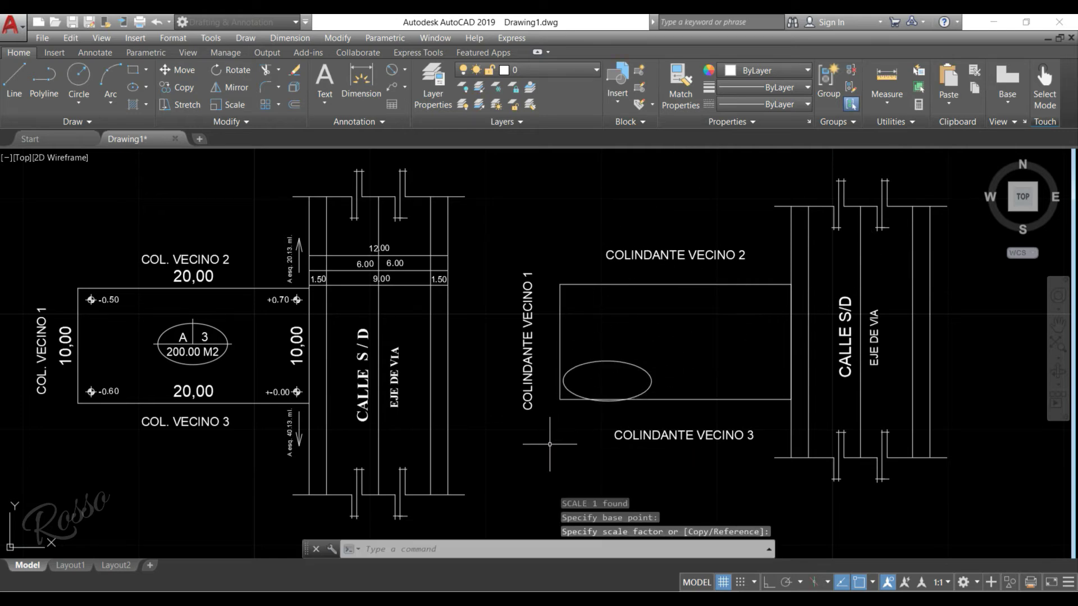
Move the reduced ellipse by eye to about the middle of the new lot
left_click(611, 360)
right_click(612, 351)
left_click(642, 136)
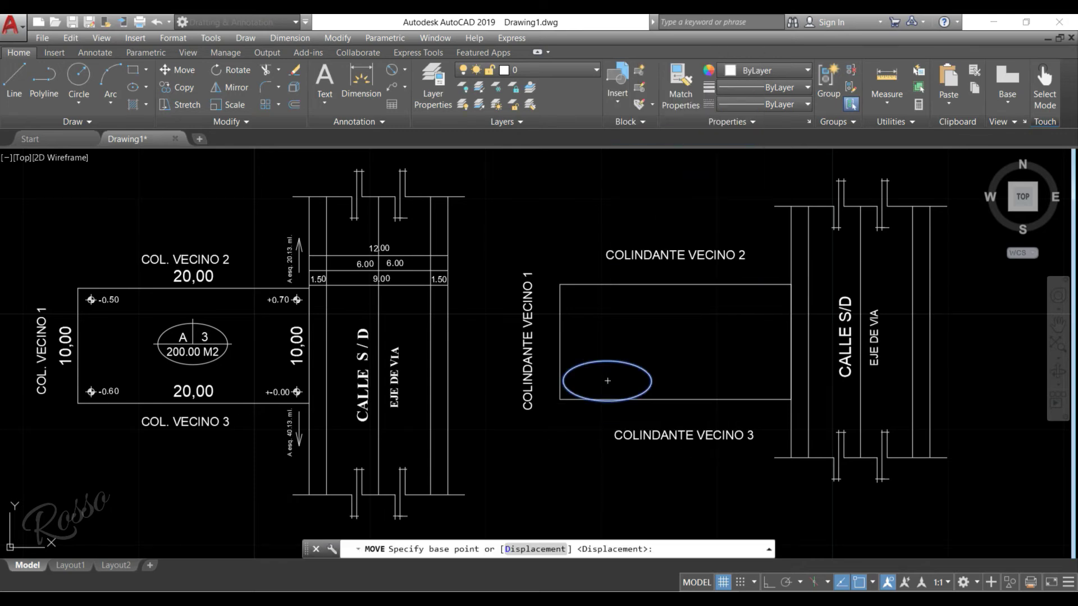
left_click(537, 448)
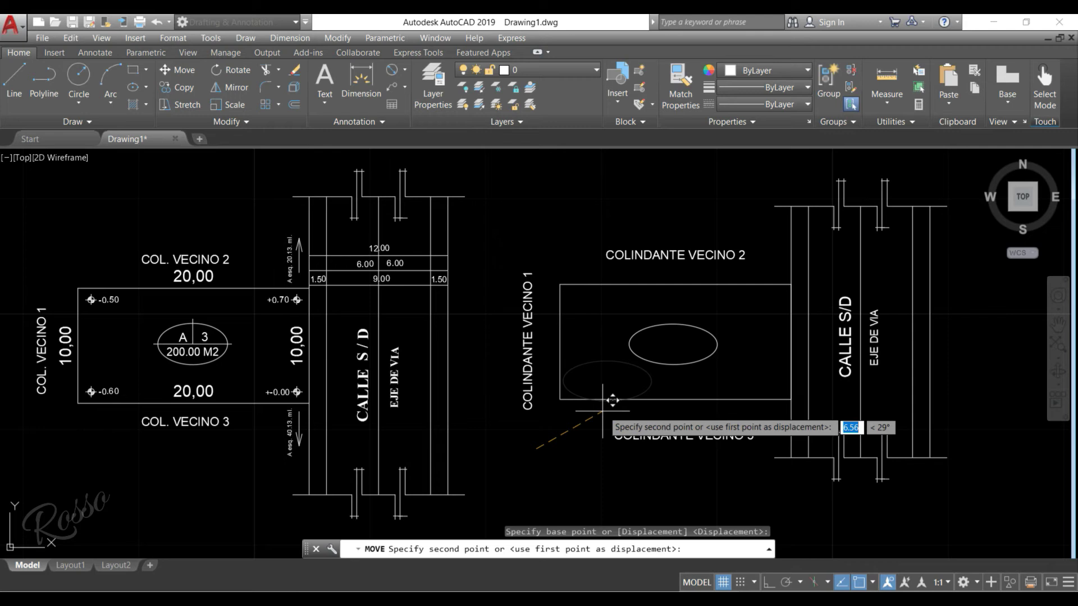
left_click(602, 411)
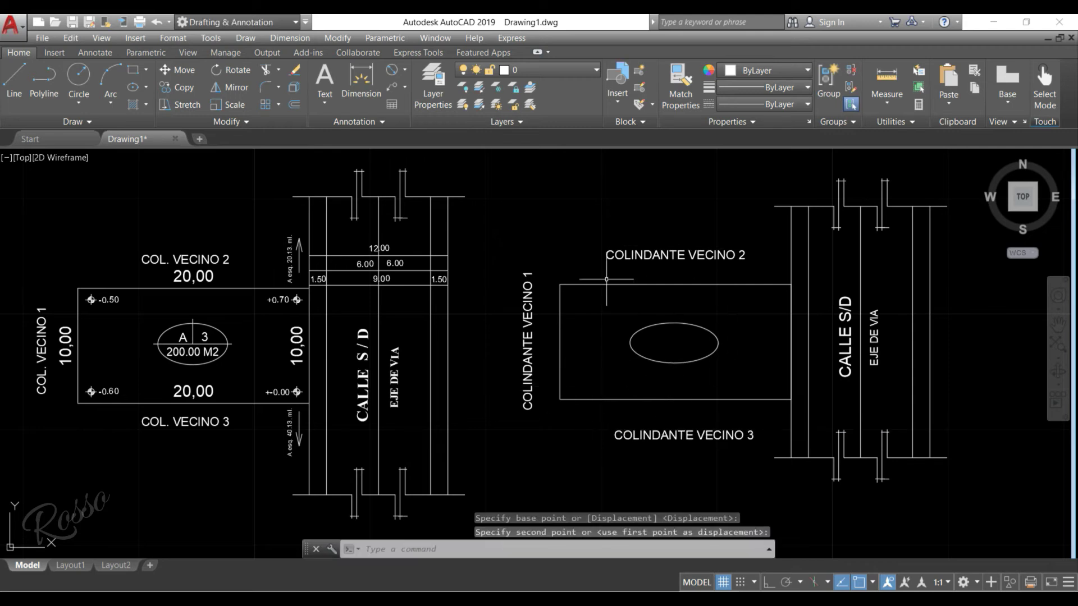
Draw a vertical and a horizontal guide polyline across the lot, each joining the midpoints of two opposite edges
left_click(44, 81)
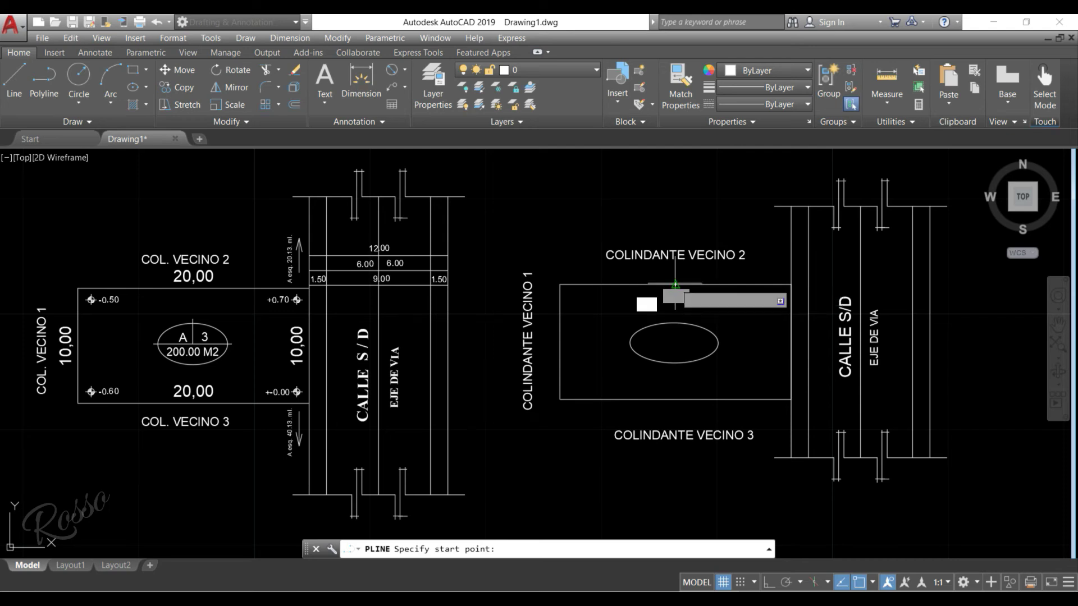
left_click(675, 285)
left_click(674, 399)
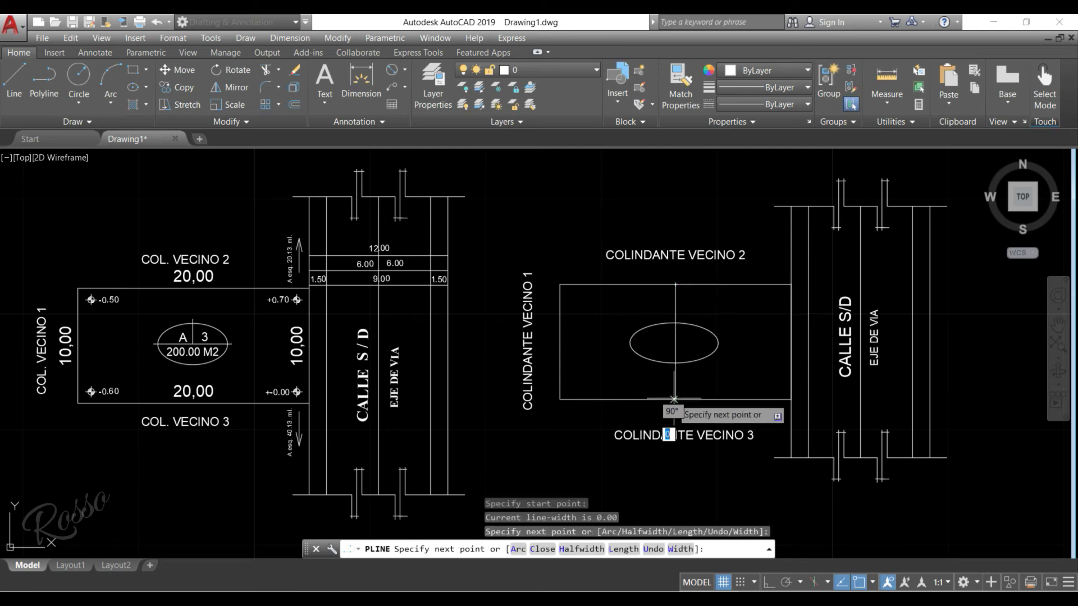
key("Return")
key("Return")
left_click(559, 343)
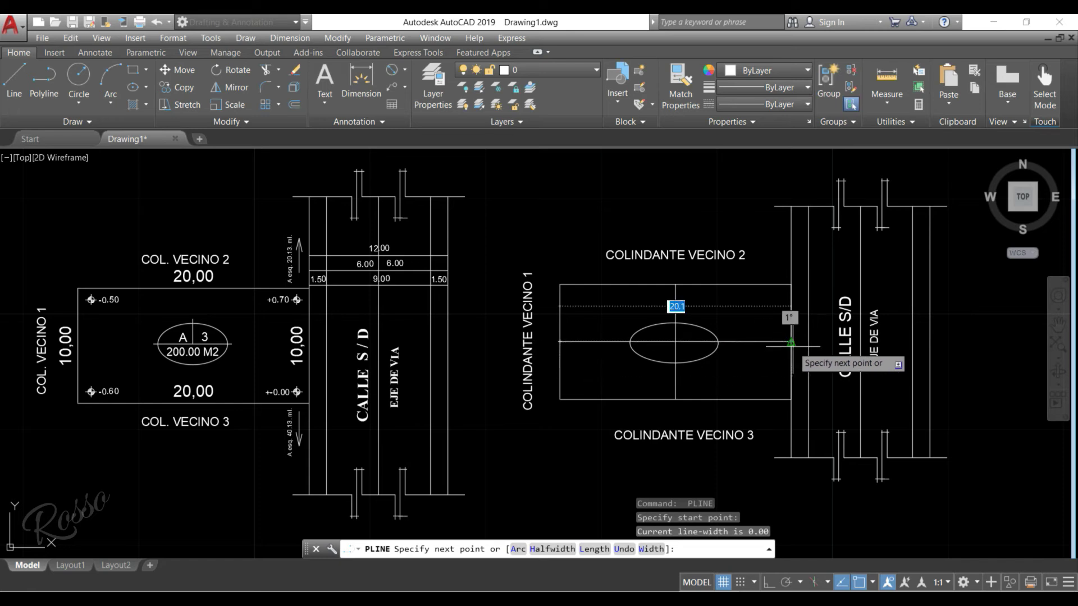
left_click(791, 342)
key("Return")
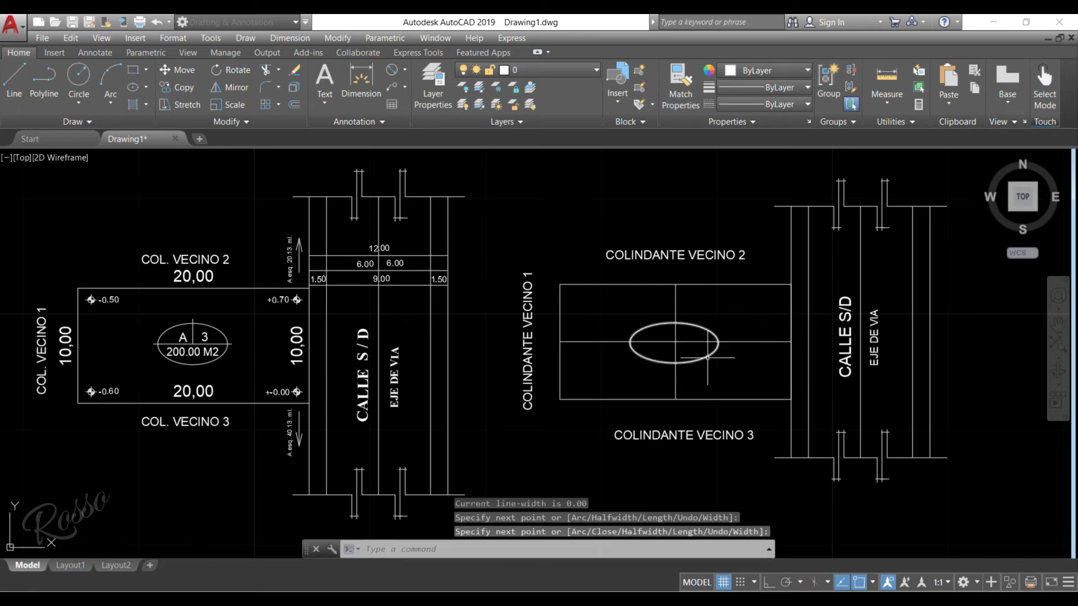
key("Escape")
Try to centre the ellipse on the crossing of the two guide lines by moving it slightly to the right
left_click(707, 358)
right_click(707, 357)
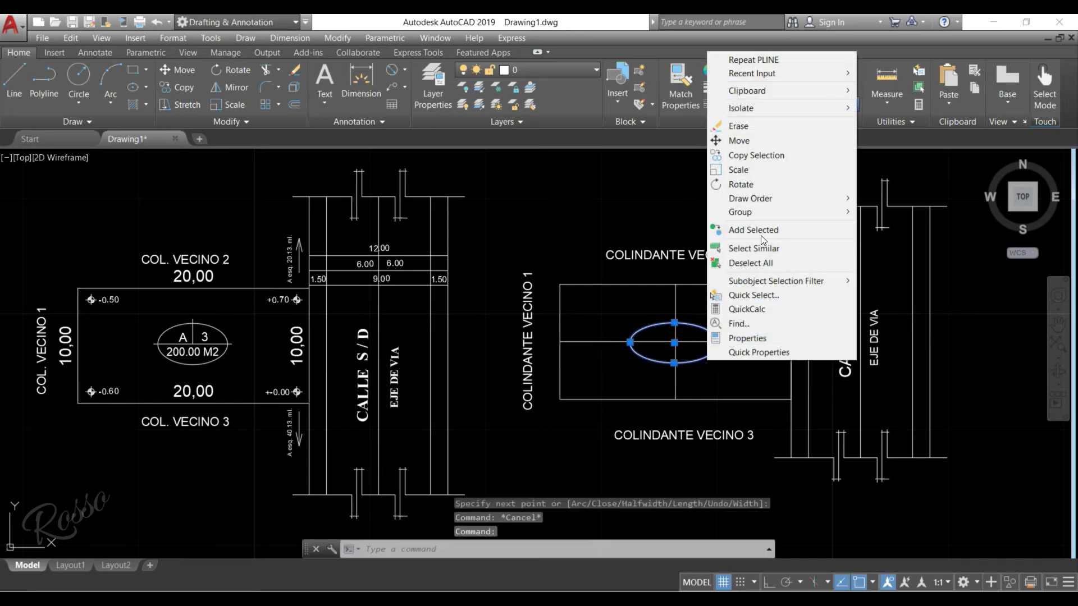
left_click(739, 141)
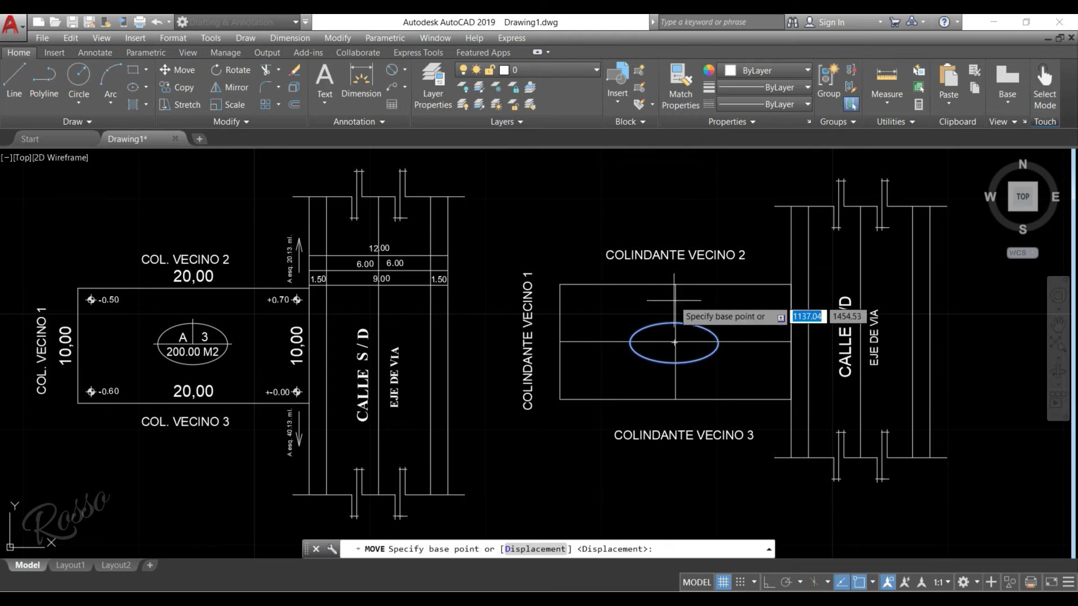
scroll(686, 327, "up", 5)
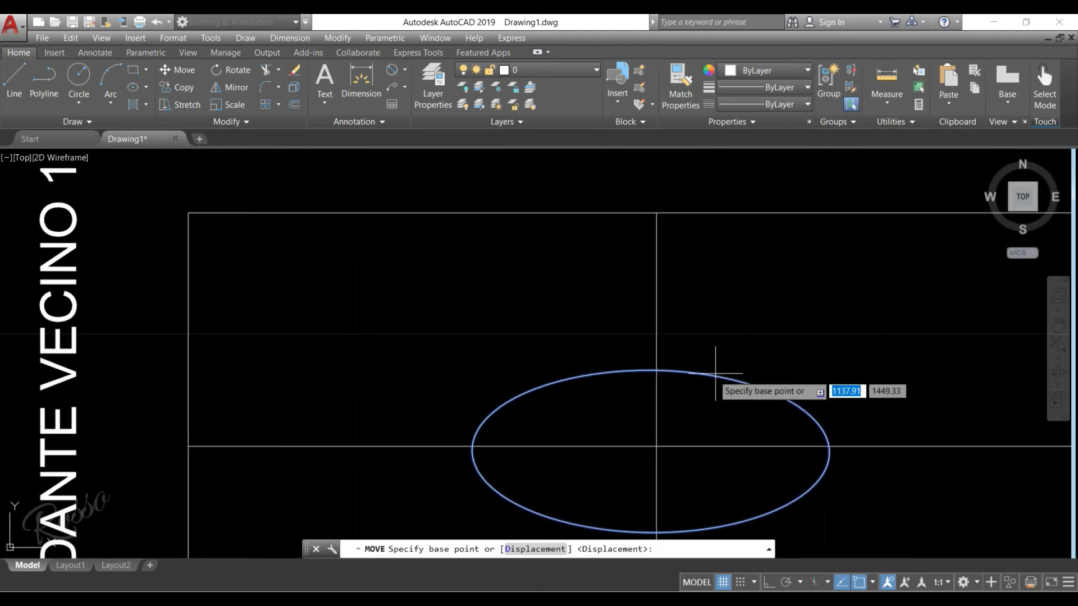
left_click(644, 446)
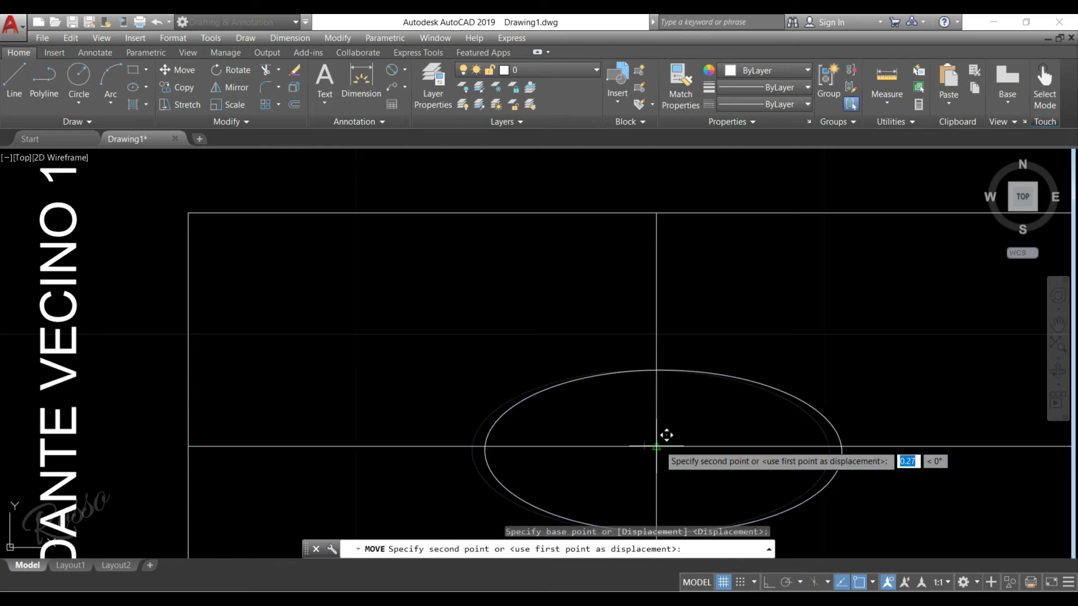
left_click(666, 437)
scroll(565, 349, "down", 6)
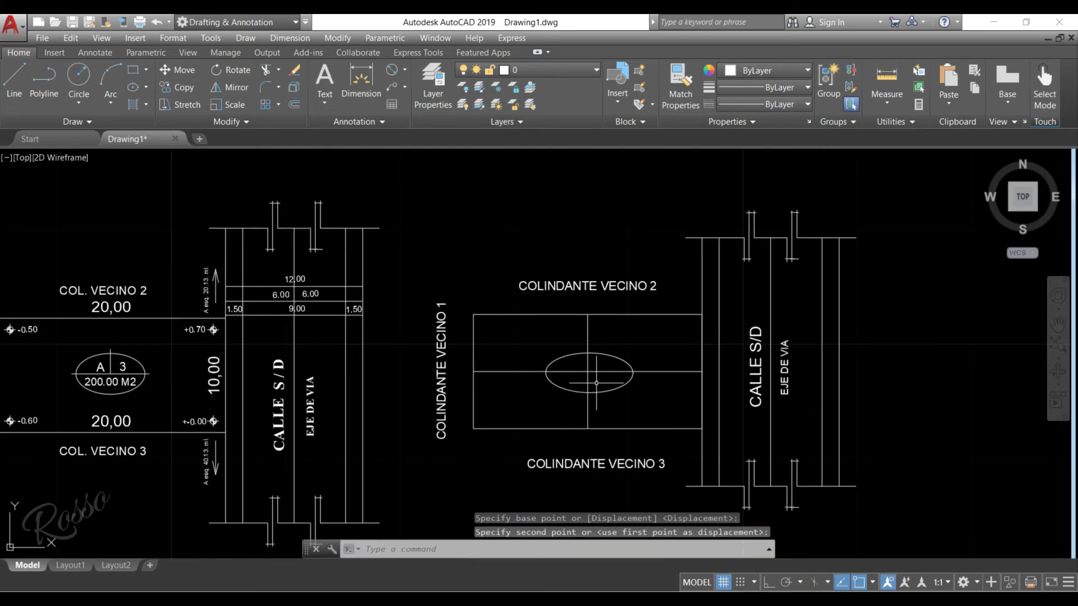
Move the ellipse away from the guide lines' crossing into the left half of the lot
scroll(596, 384, "up", 4)
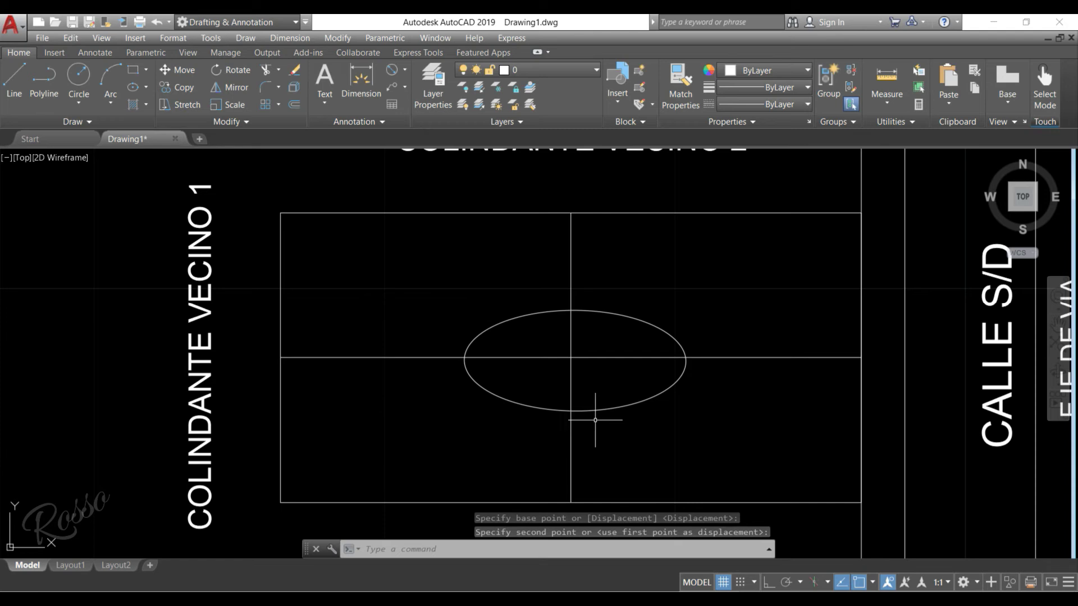
left_click(534, 312)
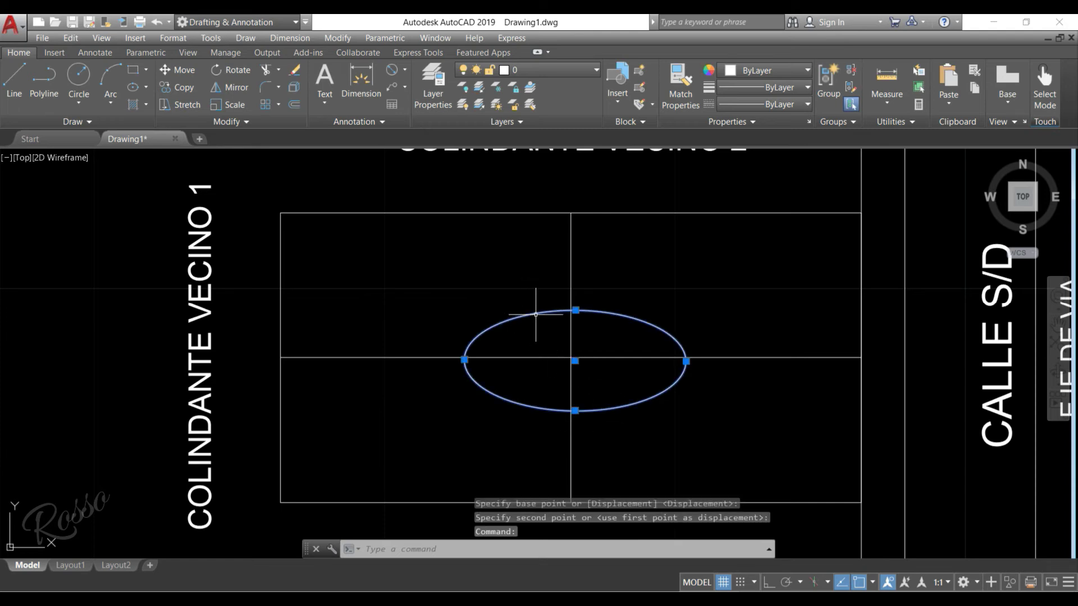
right_click(535, 311)
left_click(566, 372)
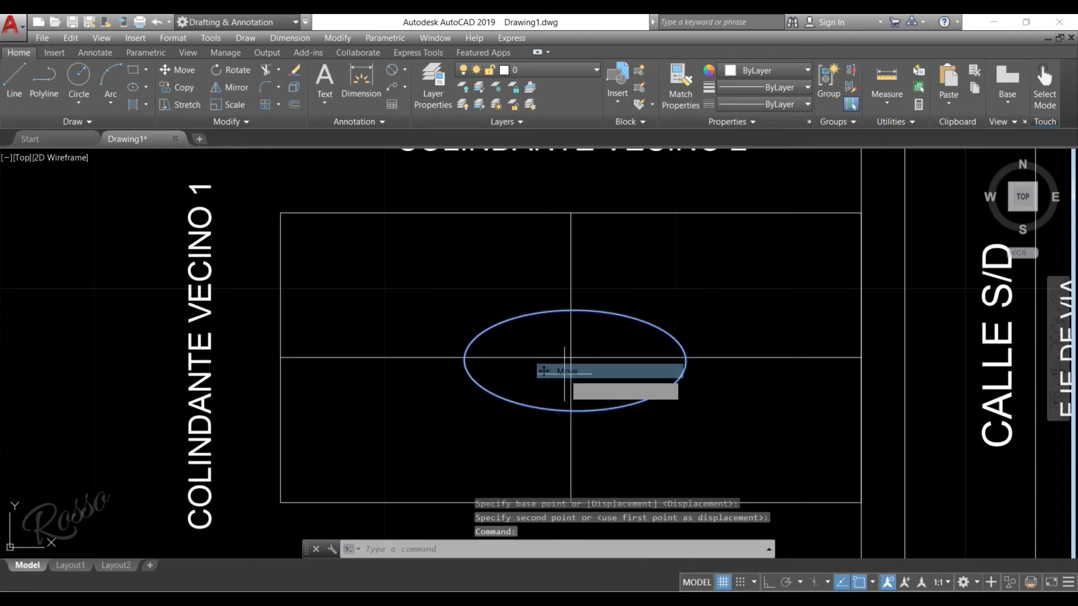
left_click(699, 301)
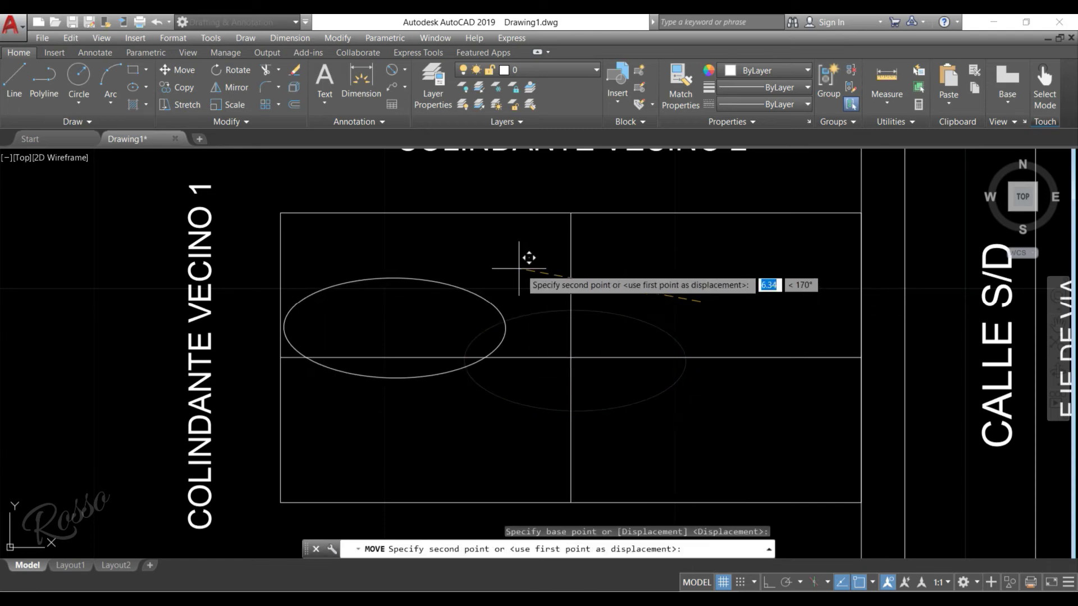
left_click(536, 259)
Start another move of the ellipse from its place in the left half of the lot
left_click(472, 261)
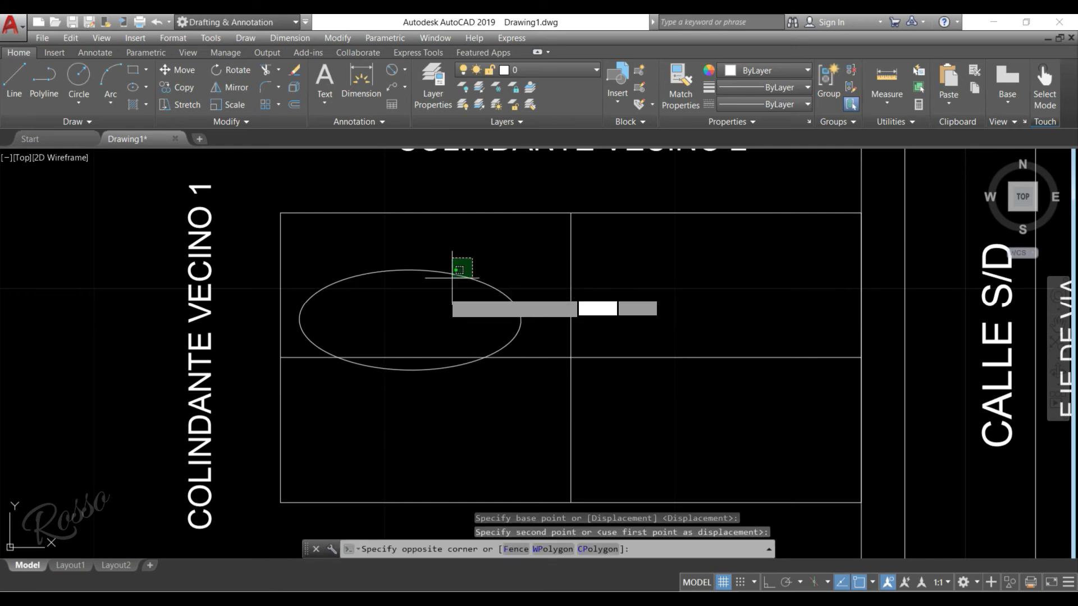
left_click(446, 283)
right_click(434, 282)
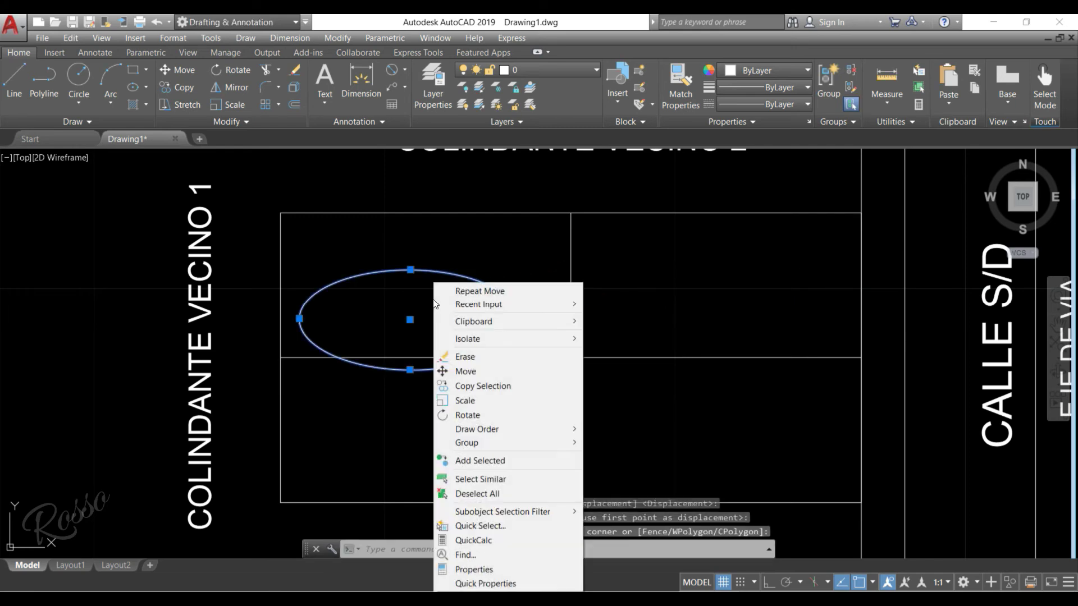
left_click(469, 371)
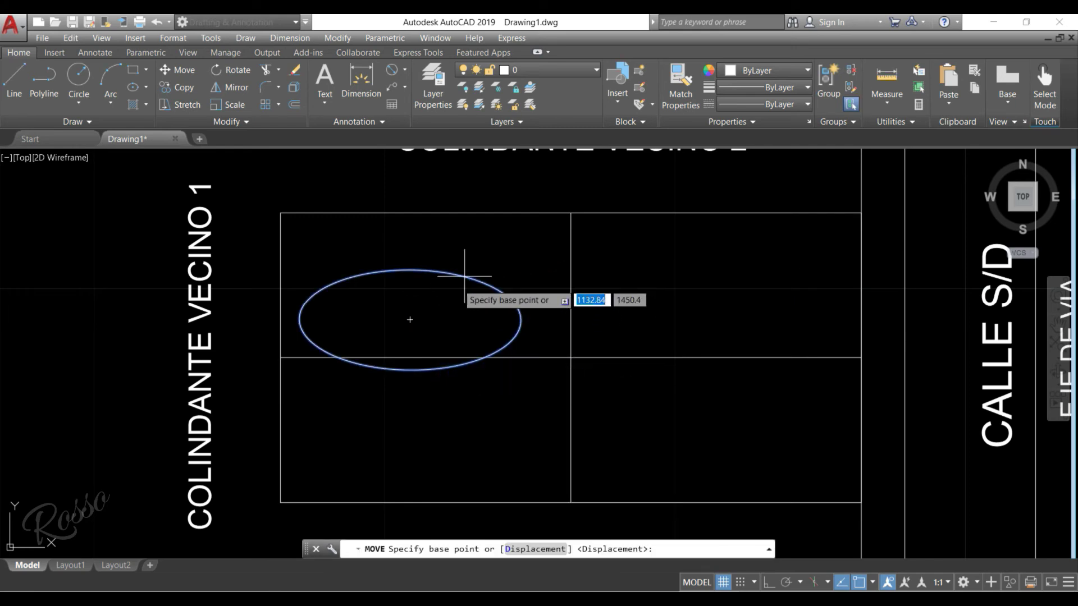
Move the ellipse from its centre to the intersection of the guide lines in the middle of the lot rectangle
left_click(410, 320)
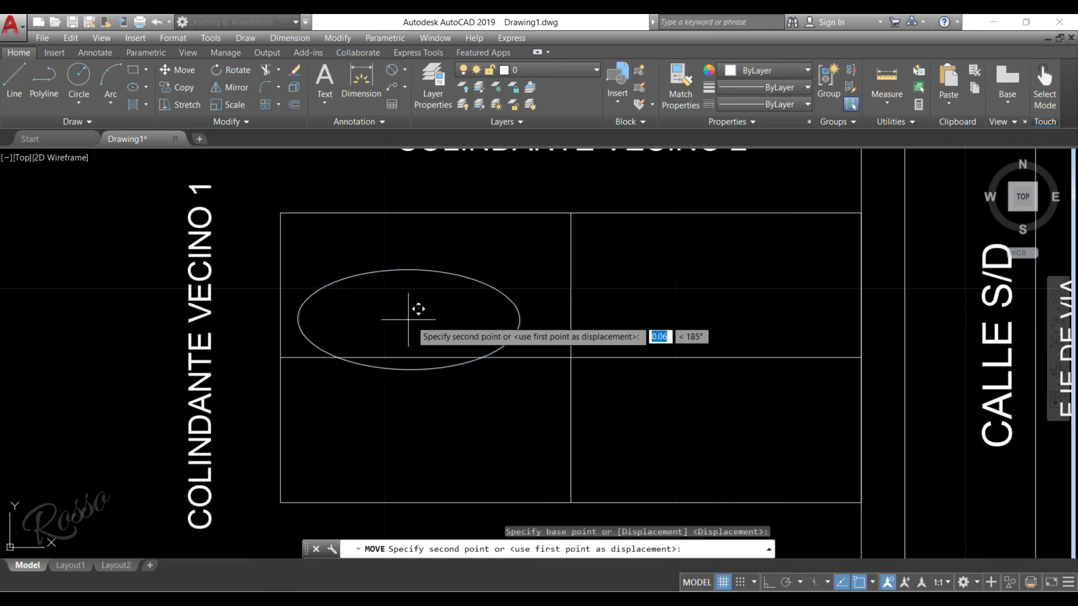
left_click(571, 357)
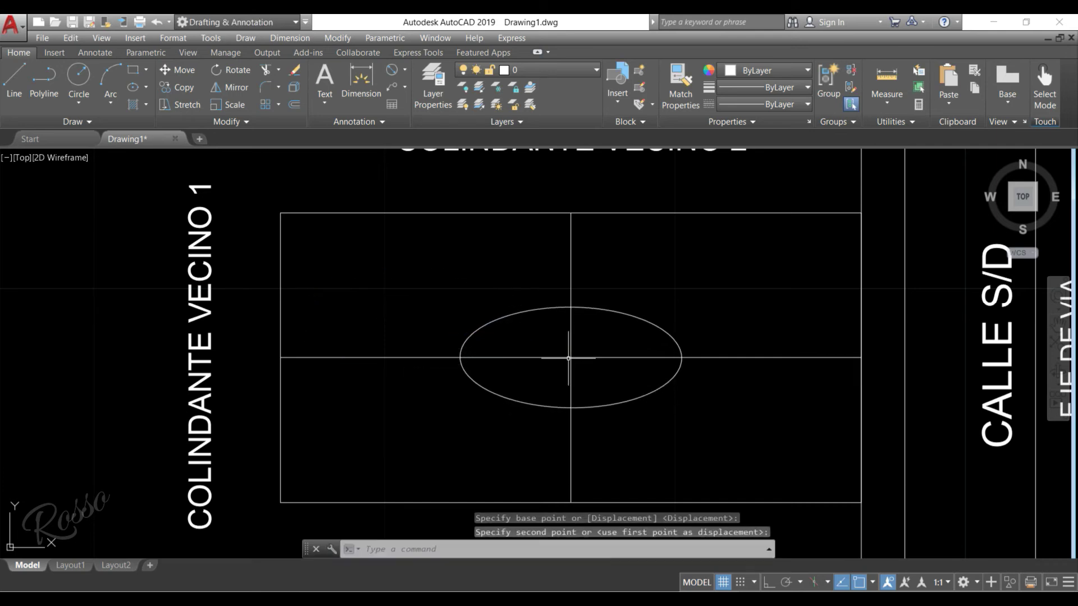
scroll(470, 316, "down", 4)
middle_click_drag(528, 331, 659, 339)
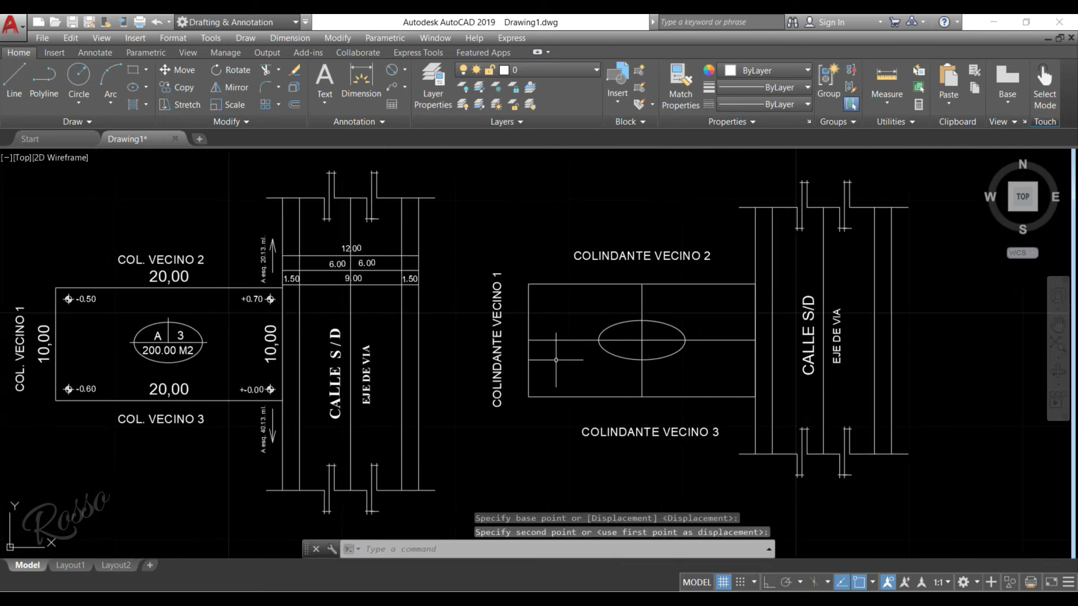
Erase the two guide lines crossing the lot rectangle, and undo the deletion
left_click(669, 378)
left_click(623, 377)
left_click(572, 364)
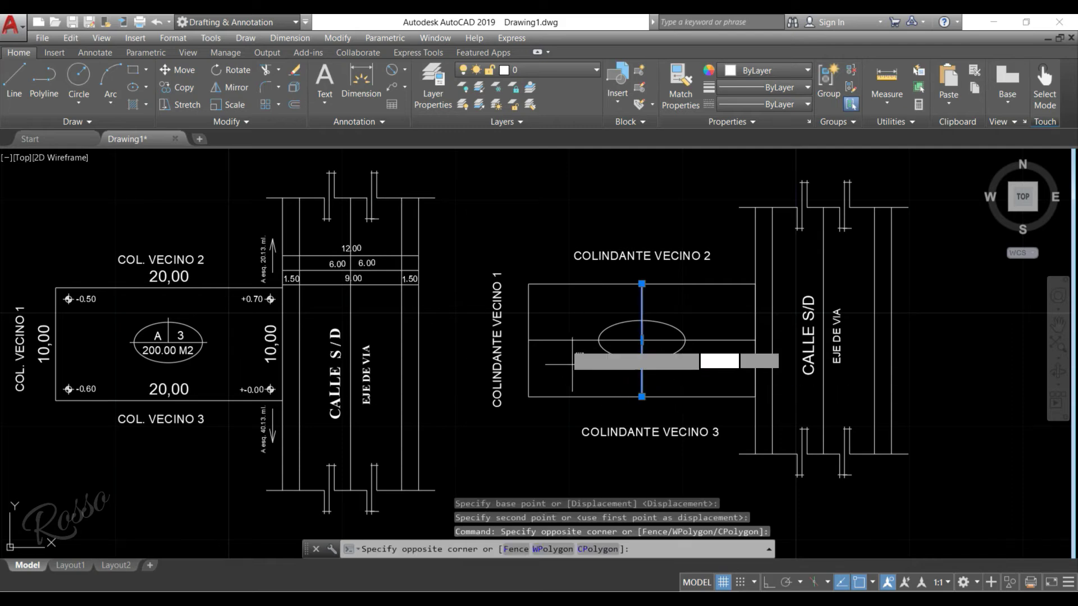
left_click(549, 325)
key("Delete")
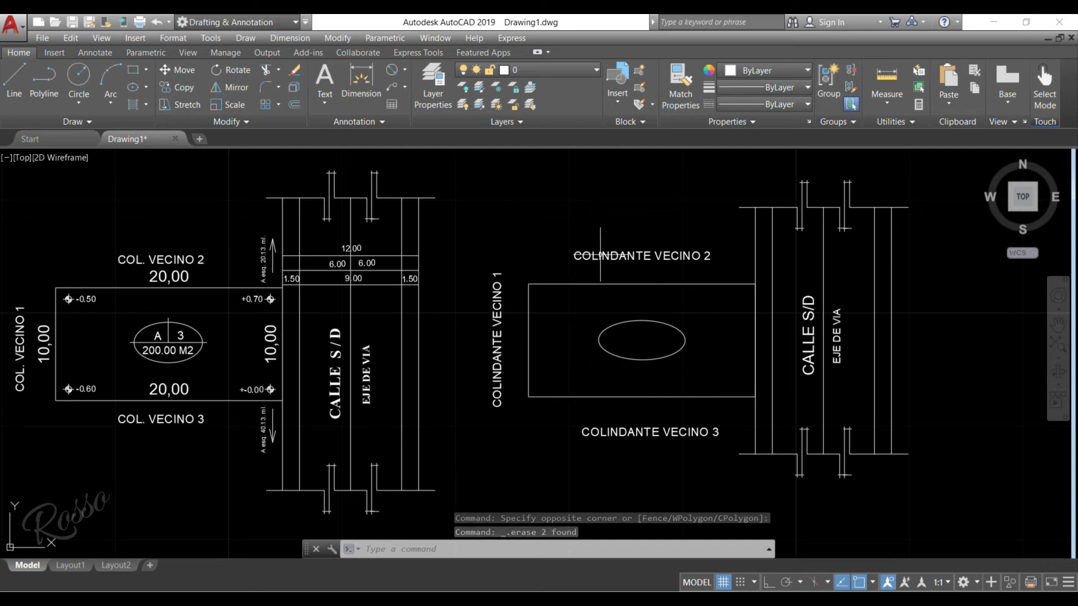
key("ctrl+z")
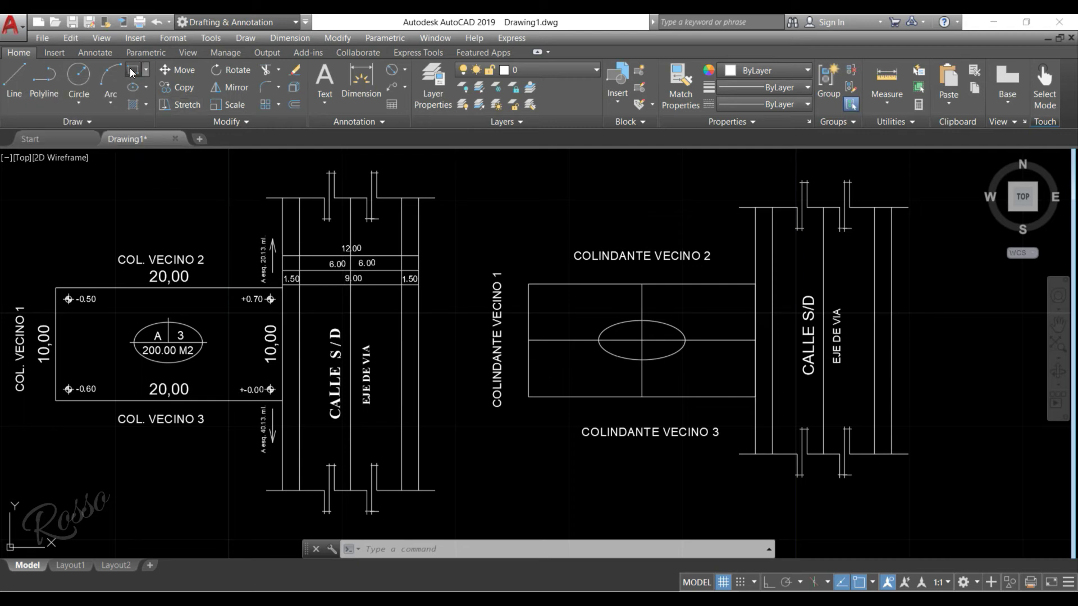
key("Escape")
key("Escape")
key("Escape")
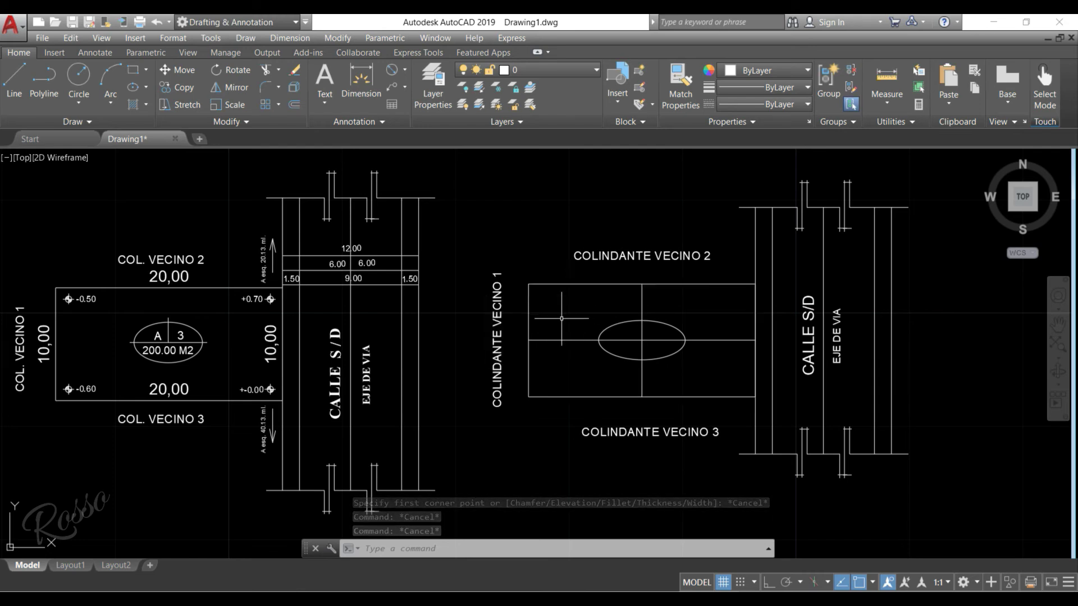
type("o")
key("Return")
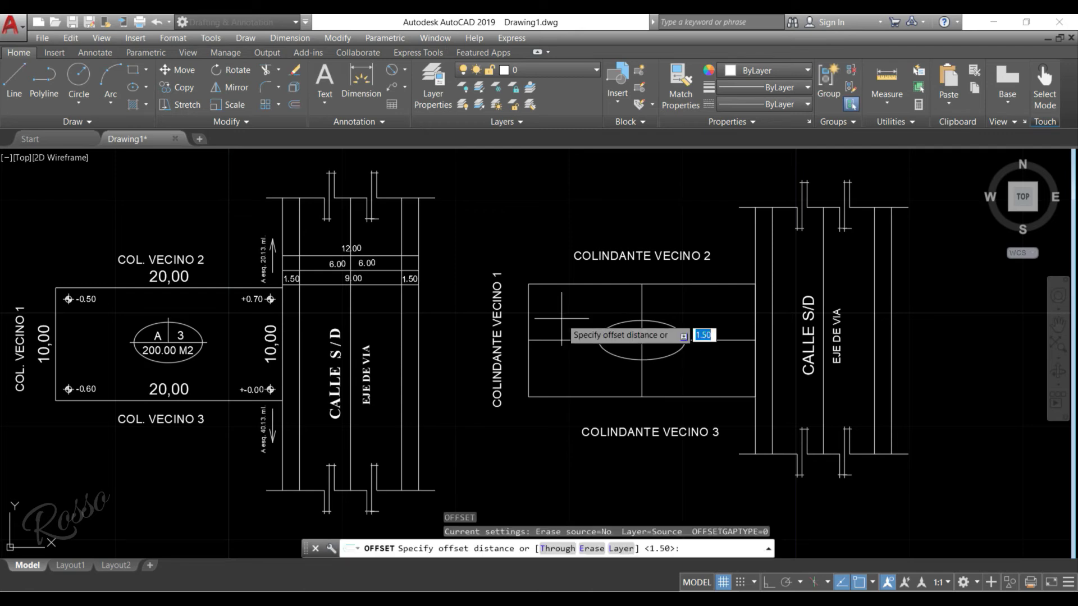
type("3")
key("Return")
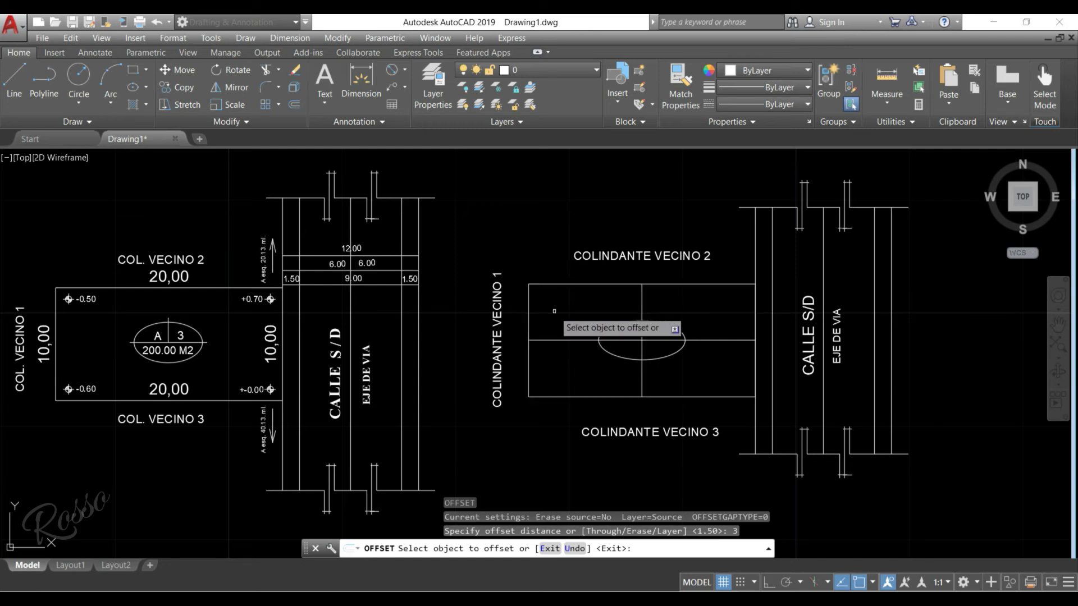
key("Escape")
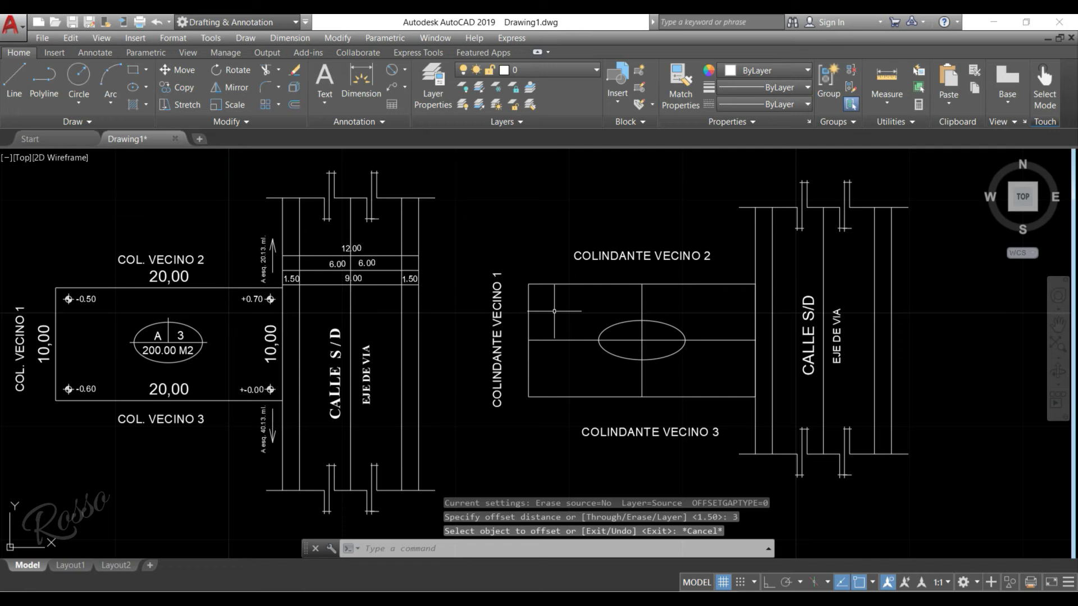
key("Return")
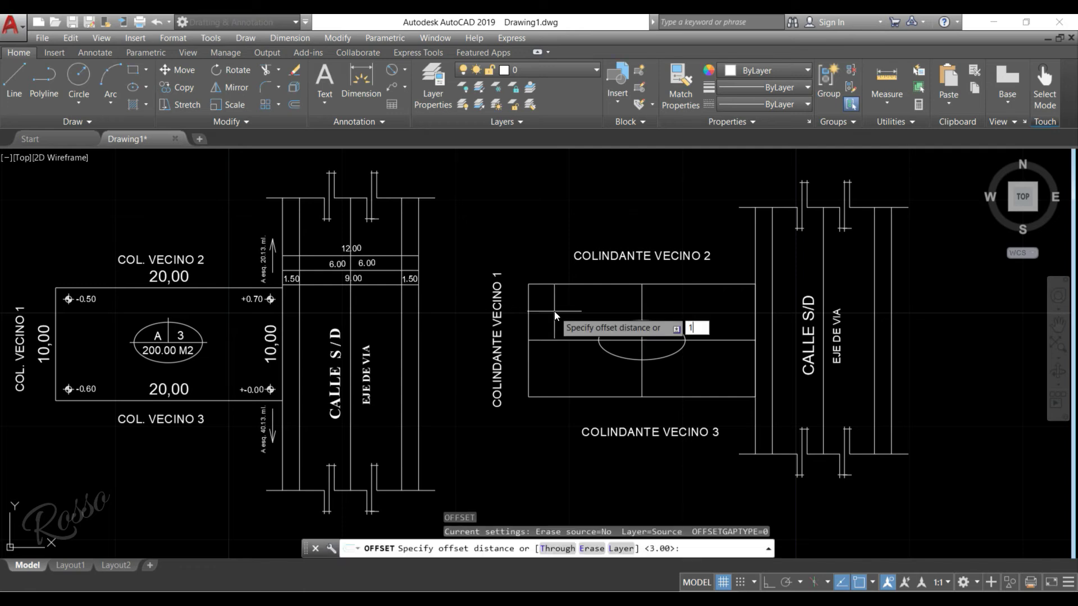
key("Return")
left_click(573, 284)
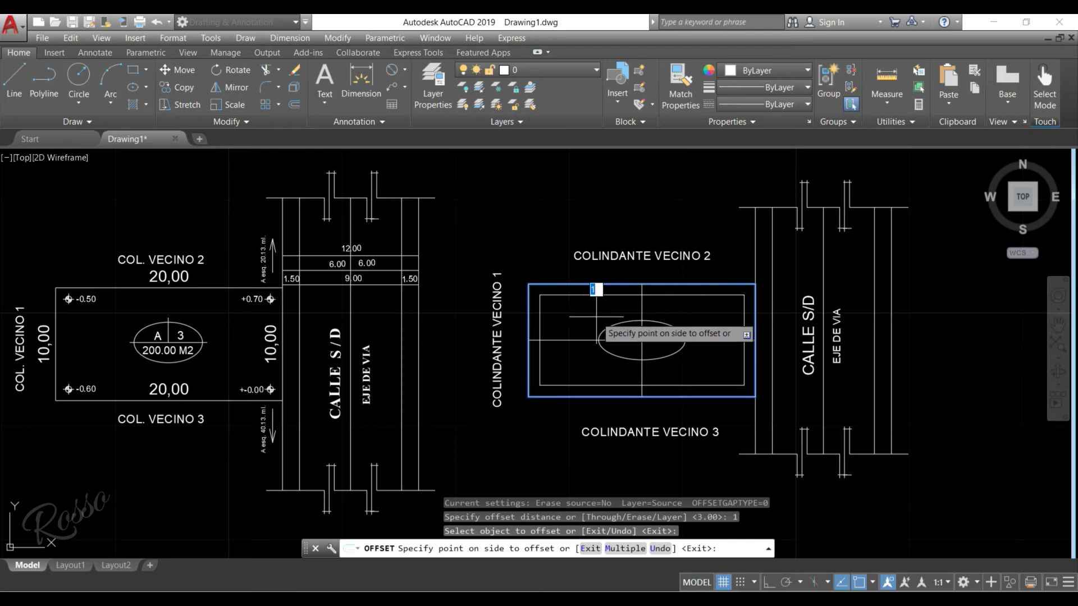
key("Escape")
key("Escape")
key("Escape")
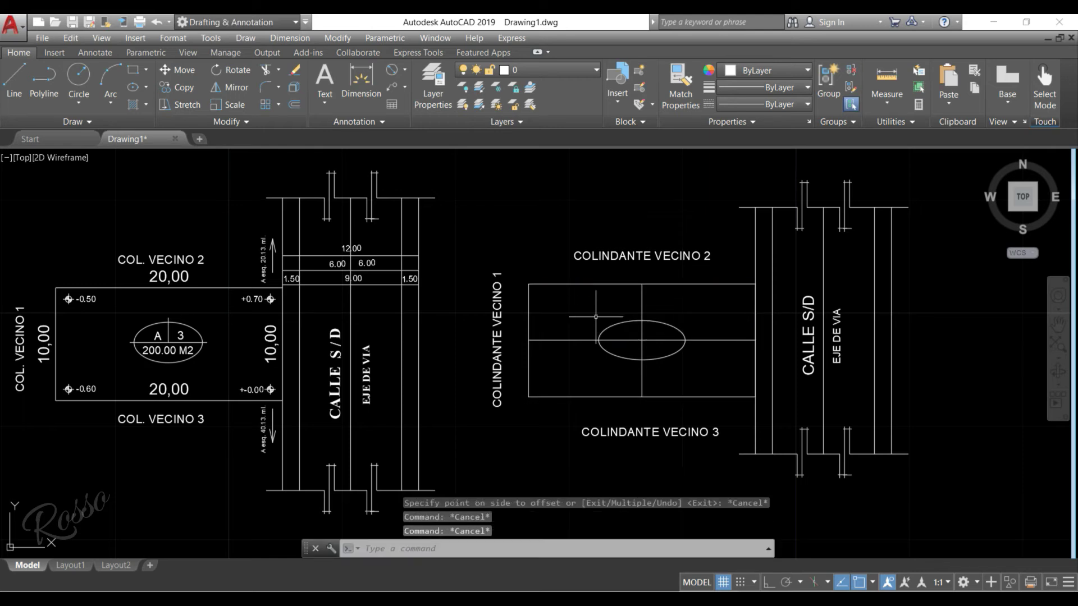
Offset the lot rectangle inward by a distance of 3
key("Return")
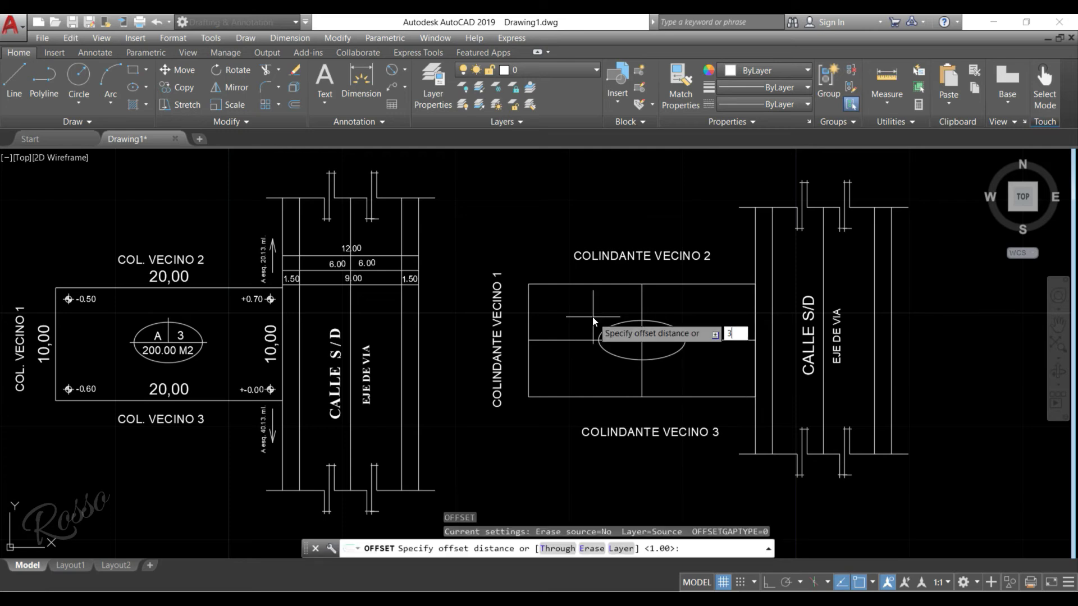
type("3")
key("Return")
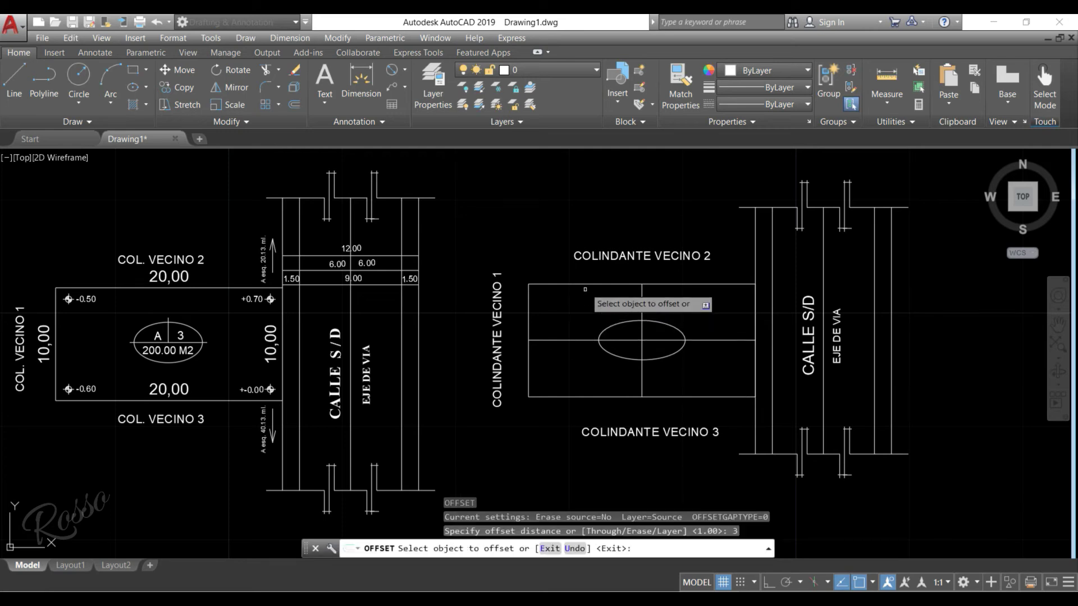
left_click(602, 282)
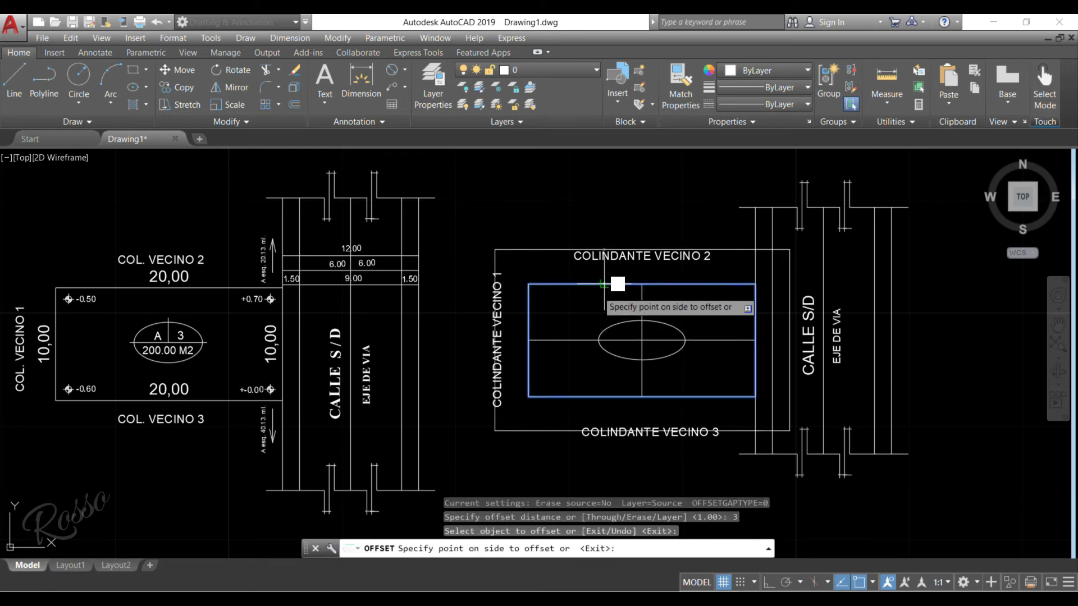
left_click(570, 305)
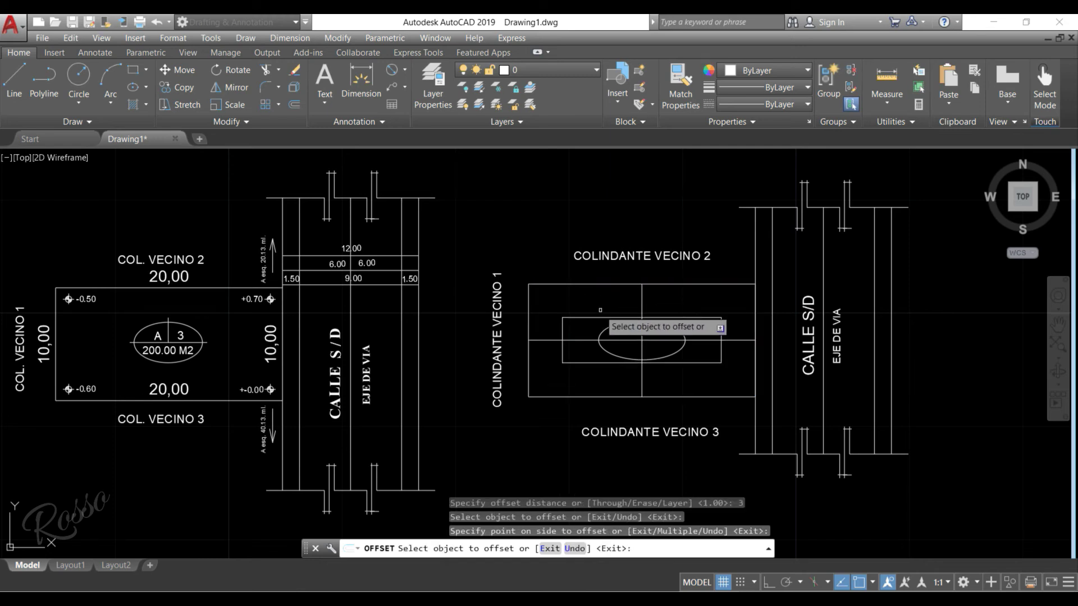
key("Escape")
key("Escape")
key("Escape")
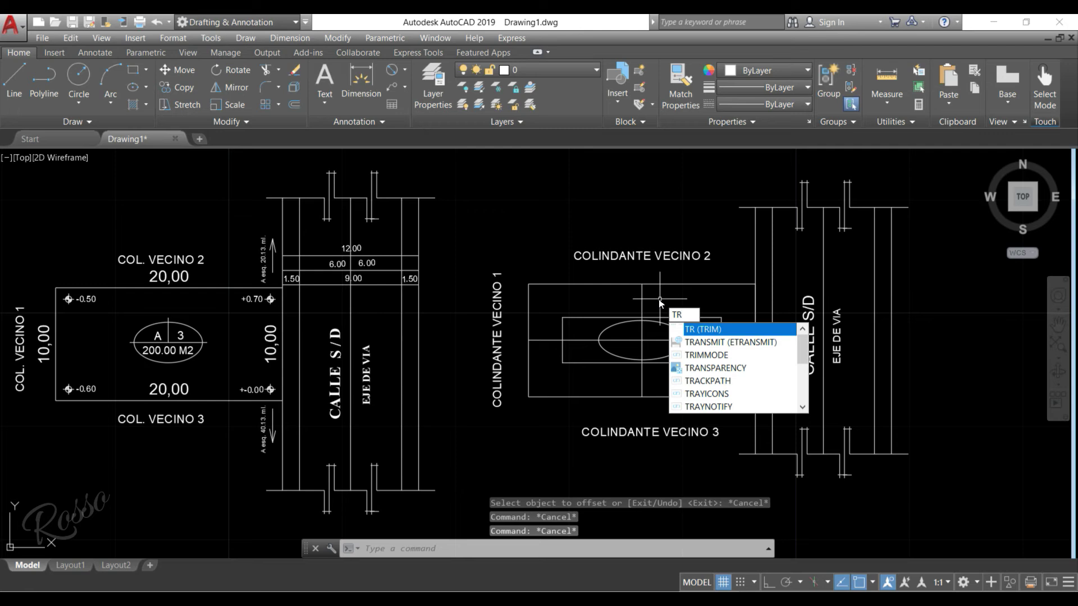
Trim the guide lines above and left of the inner rectangle, and the lower half of the vertical one inside the ellipse
key("Return")
key("Return")
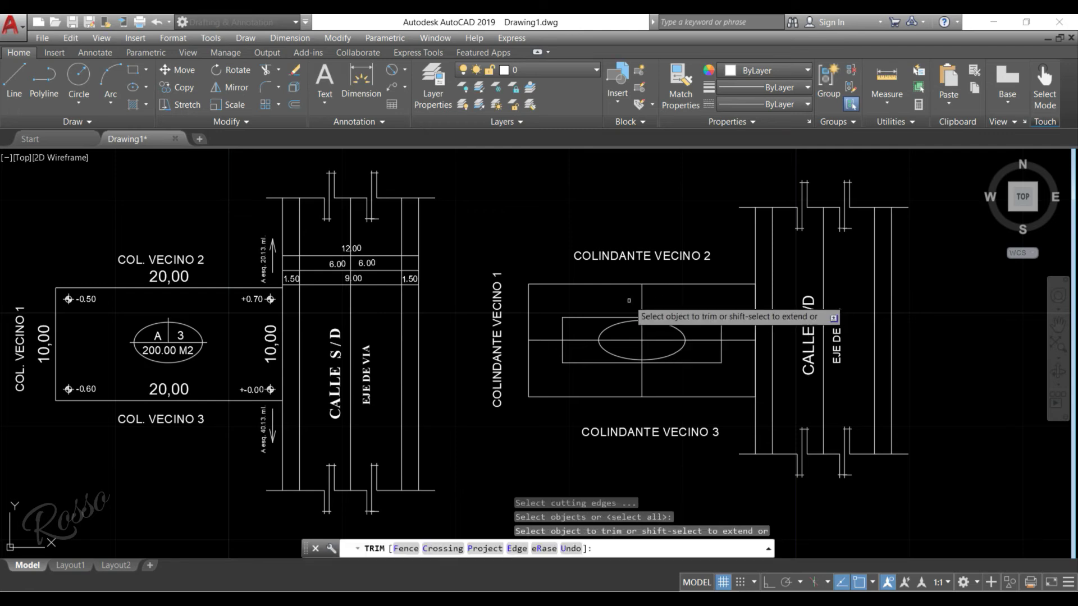
left_click(642, 301)
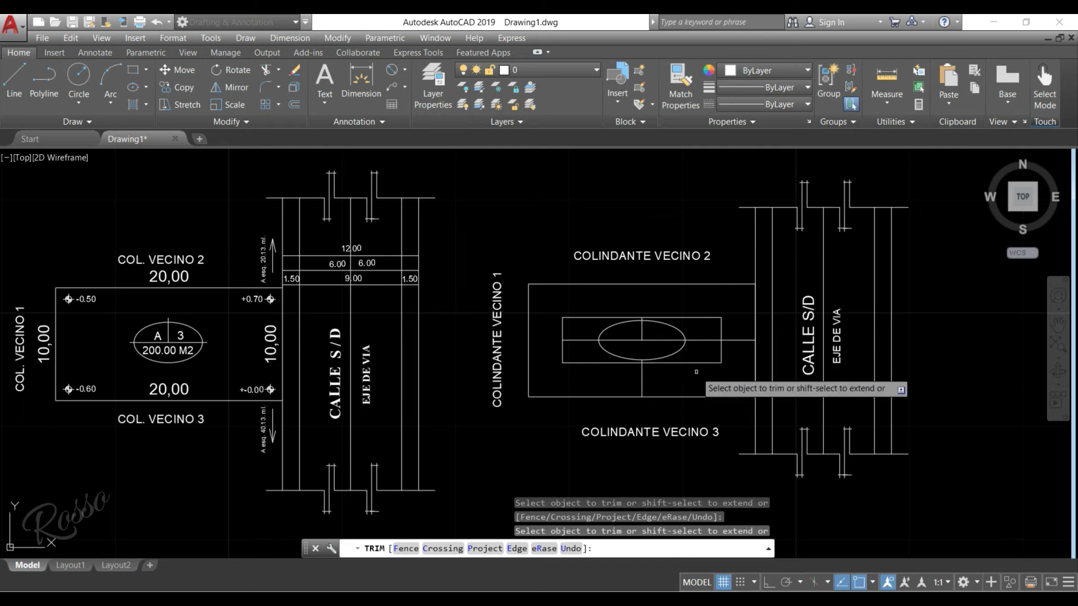
key("Escape")
Erase the leftover vertical segment below the ellipse and the inner offset rectangle
left_click(639, 372)
left_click(618, 379)
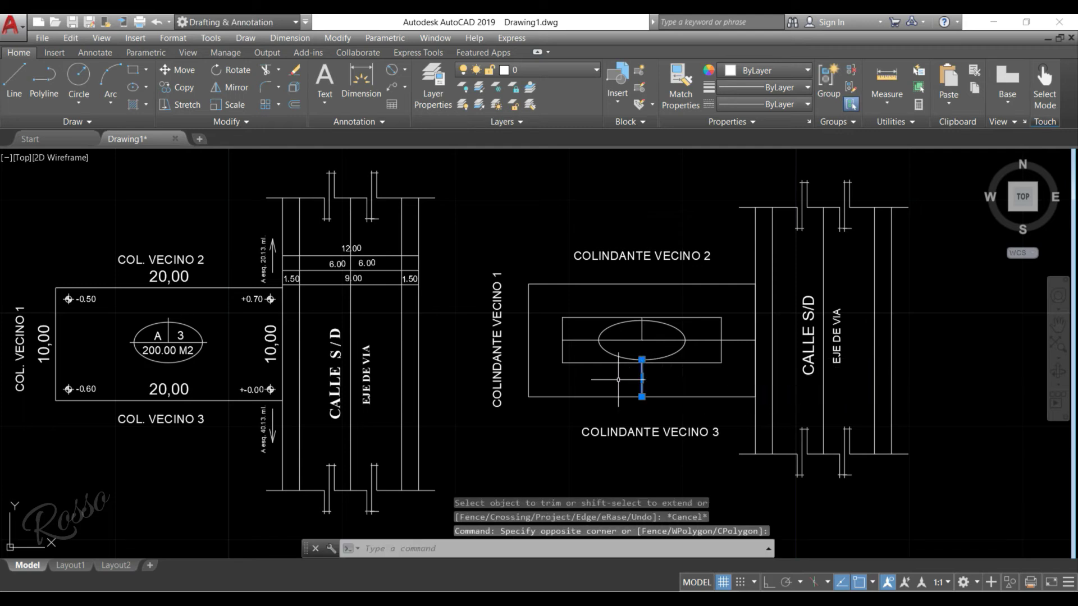
key("Delete")
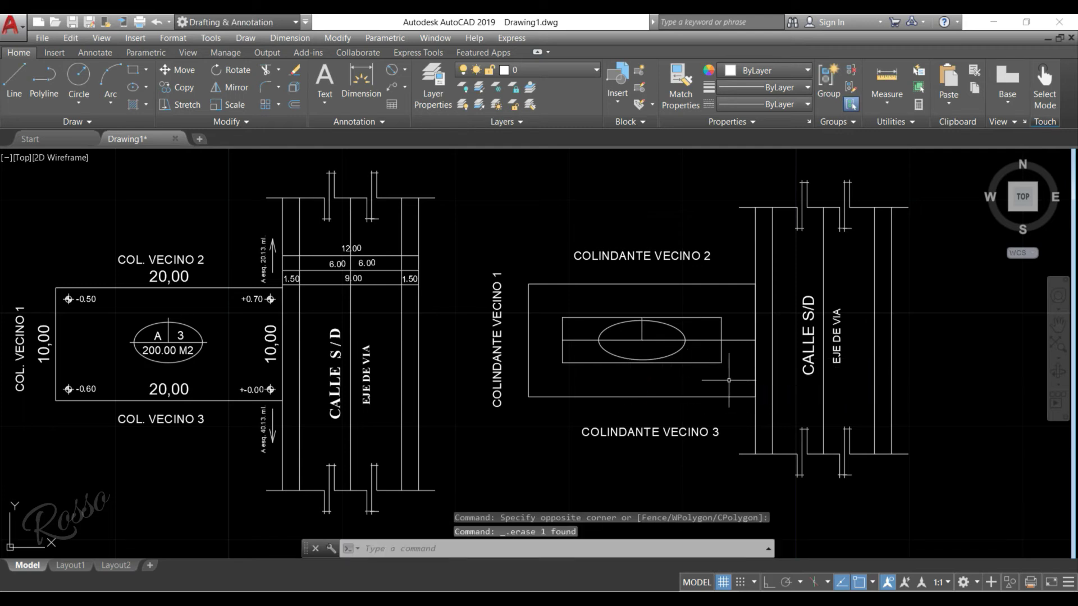
left_click(737, 370)
left_click(699, 354)
key("Delete")
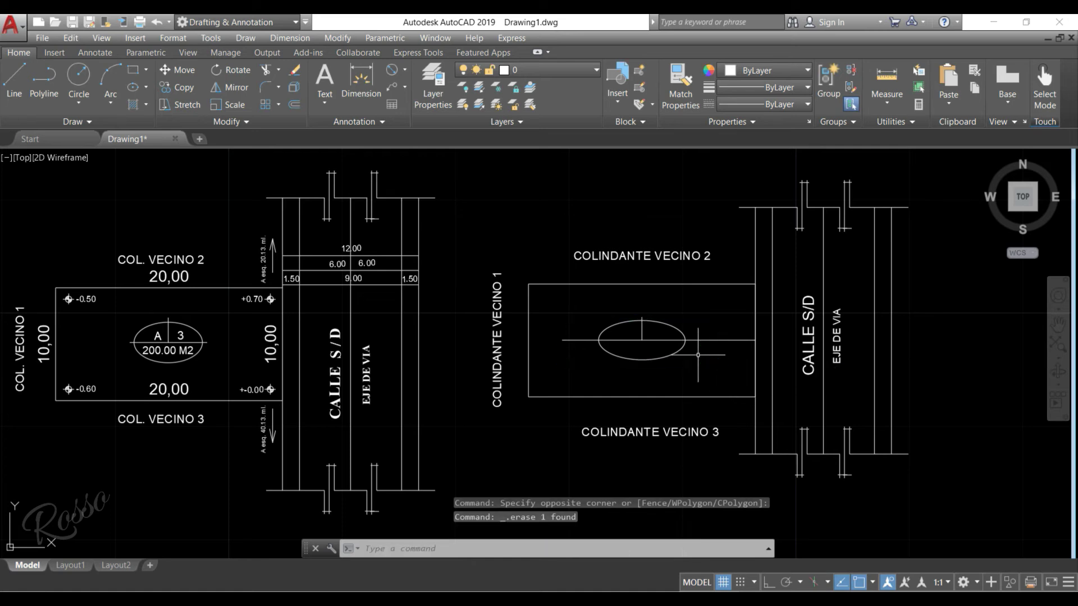
Draw a vertical polyline just left of the ellipse, from above the horizontal guide line down to the lot's lower edge
scroll(690, 344, "up", 2)
middle_click_drag(599, 351, 642, 371)
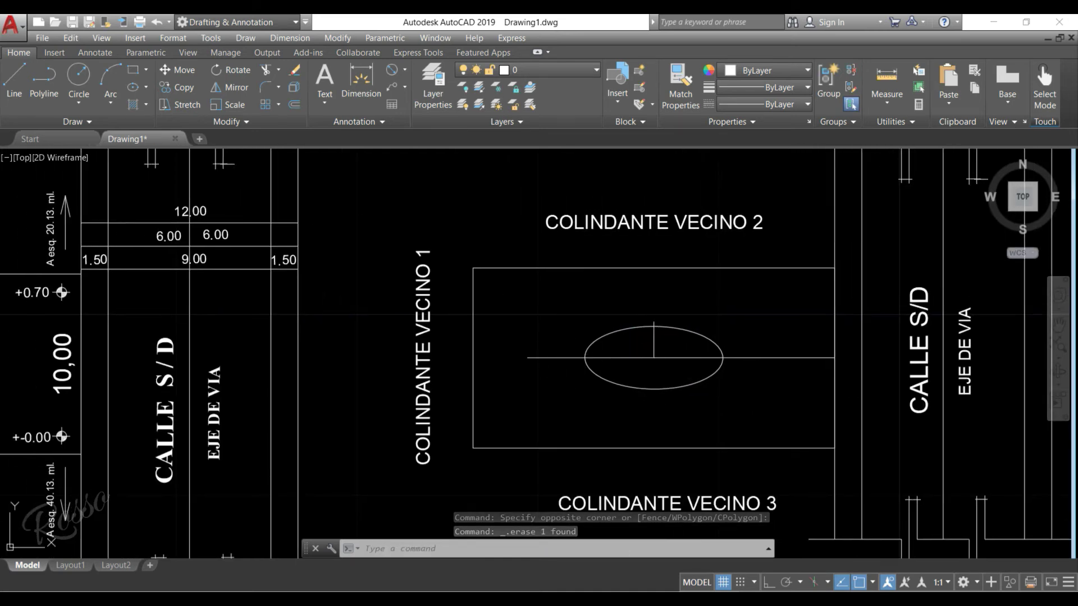
left_click(45, 79)
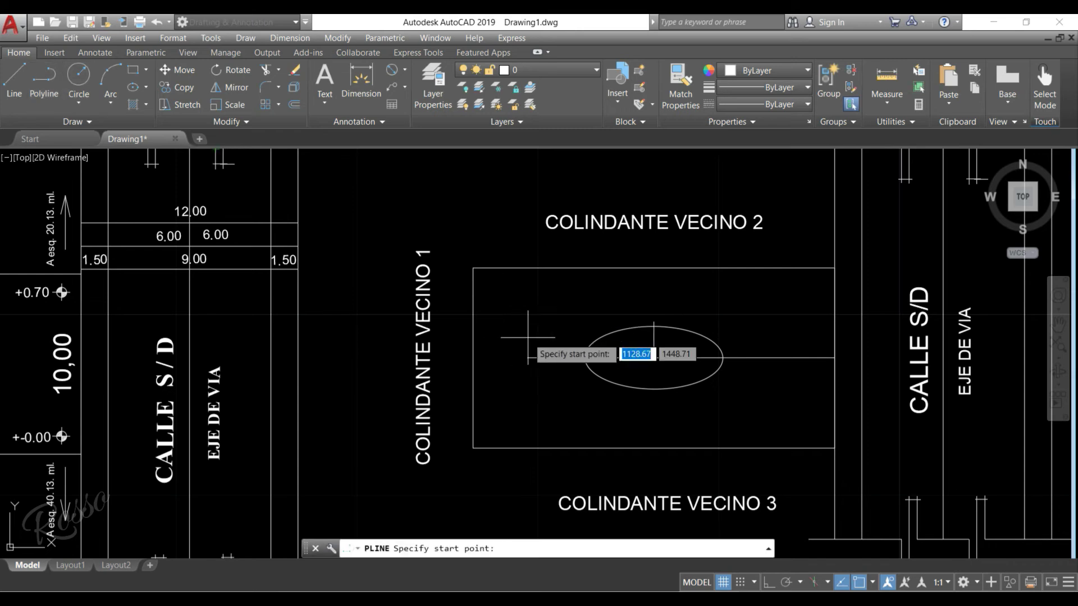
left_click(576, 334)
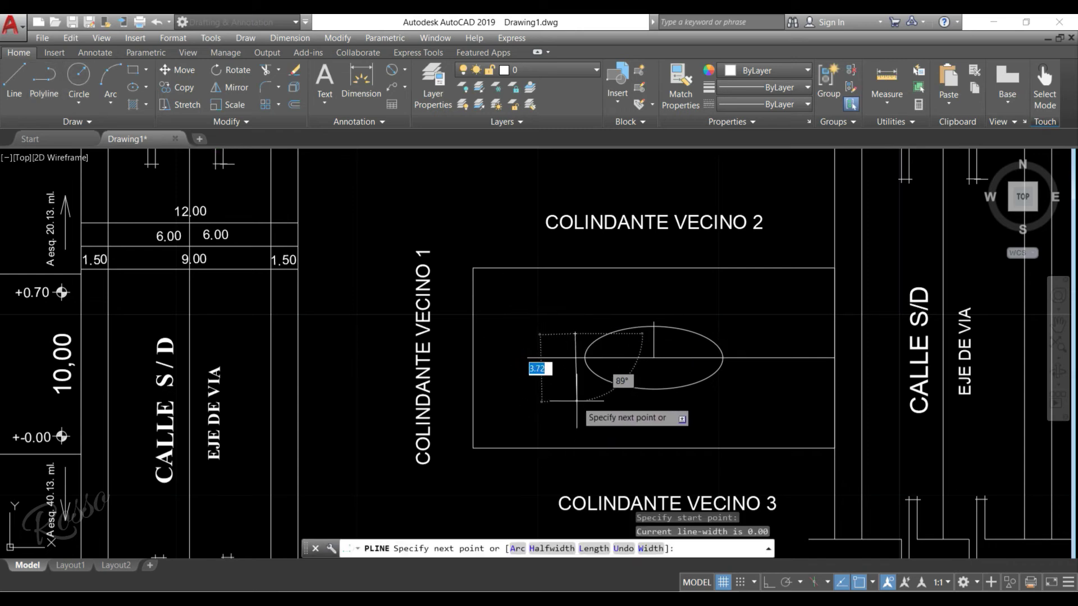
left_click(574, 448)
key("Escape")
key("Escape")
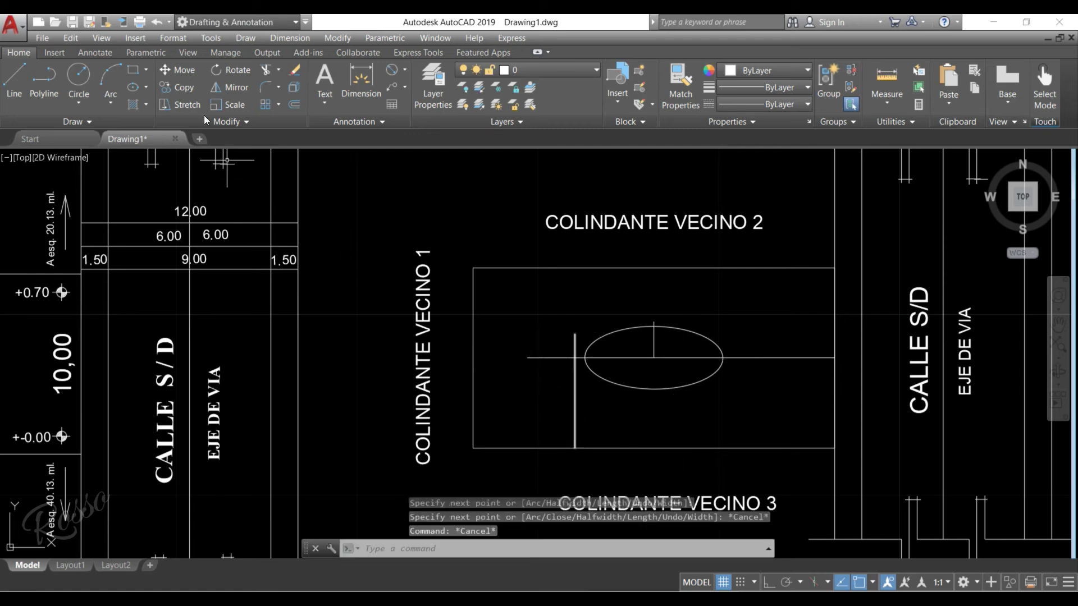
Mirror the vertical polyline to the other side of the ellipse about a vertical axis through its centre, keeping the original
left_click(221, 87)
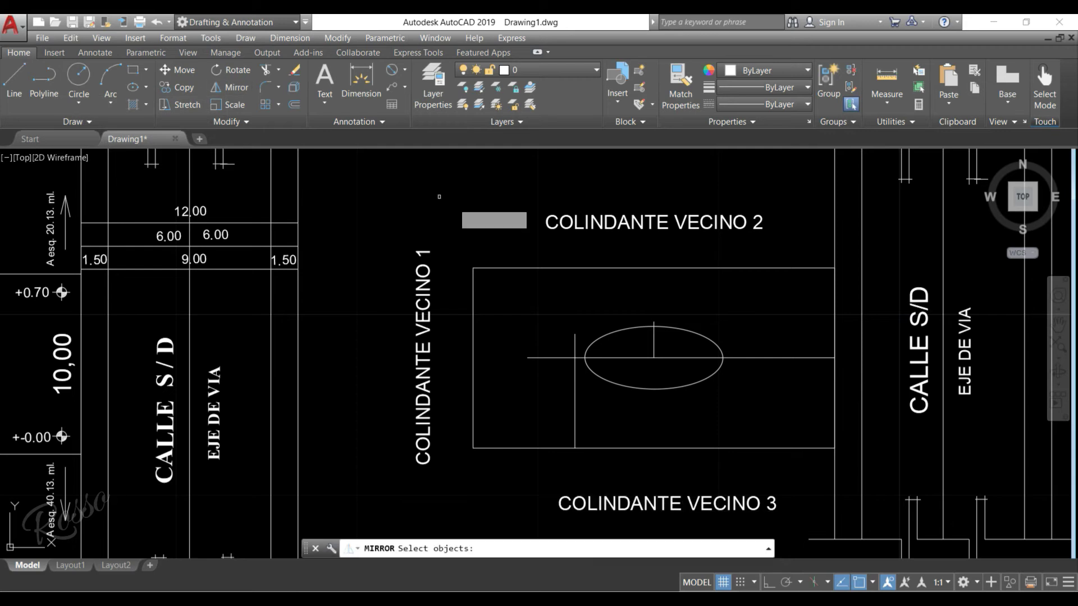
left_click(573, 391)
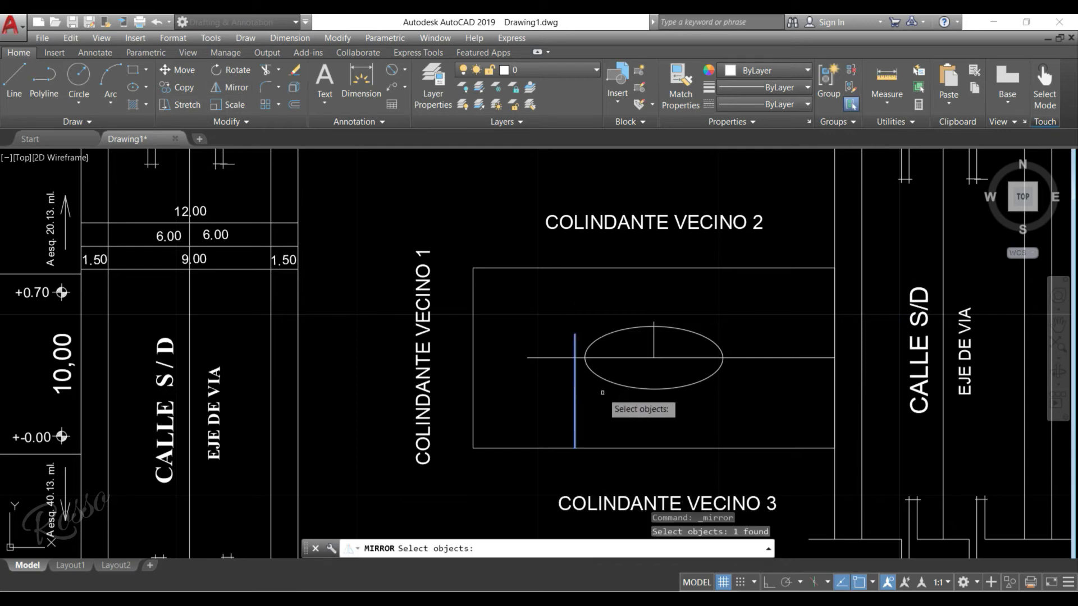
key("Return")
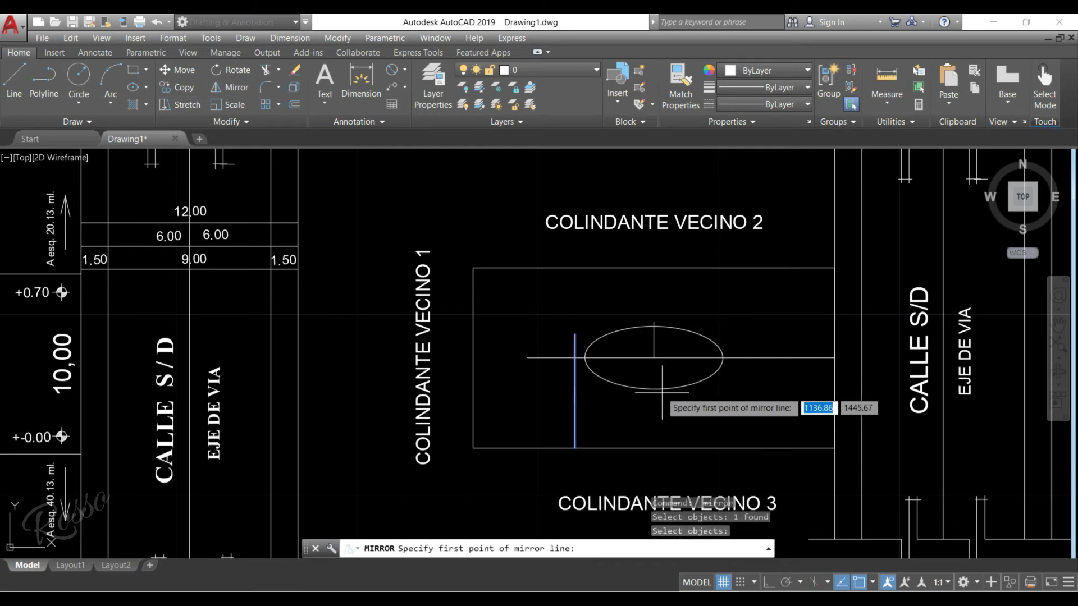
left_click(654, 358)
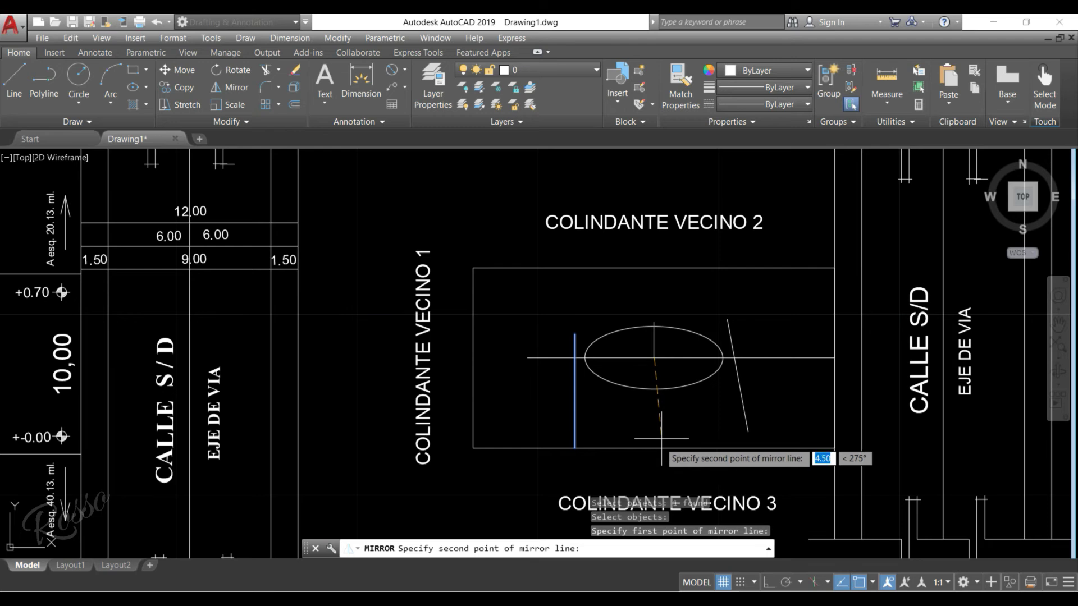
left_click(656, 449)
key("Escape")
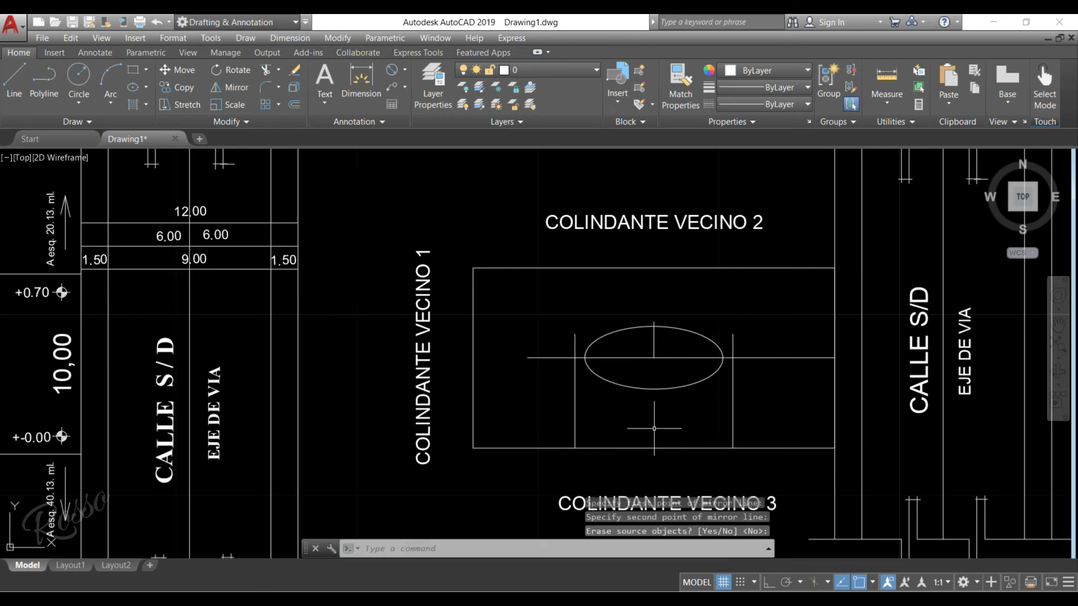
Trim both ends of the horizontal line back to the two vertical polylines flanking the ellipse
type("TR")
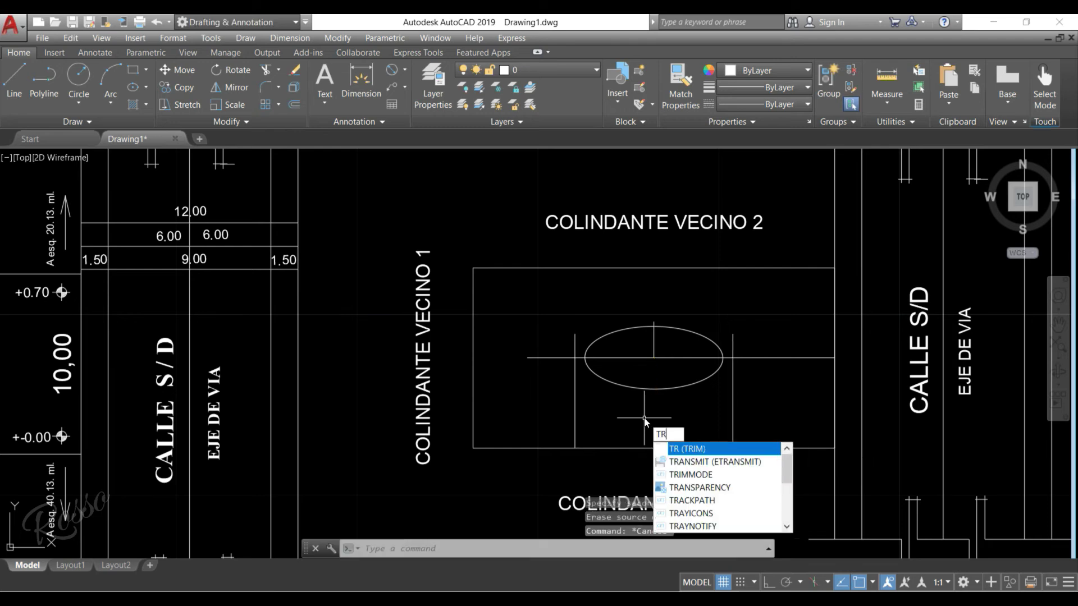
key("Return")
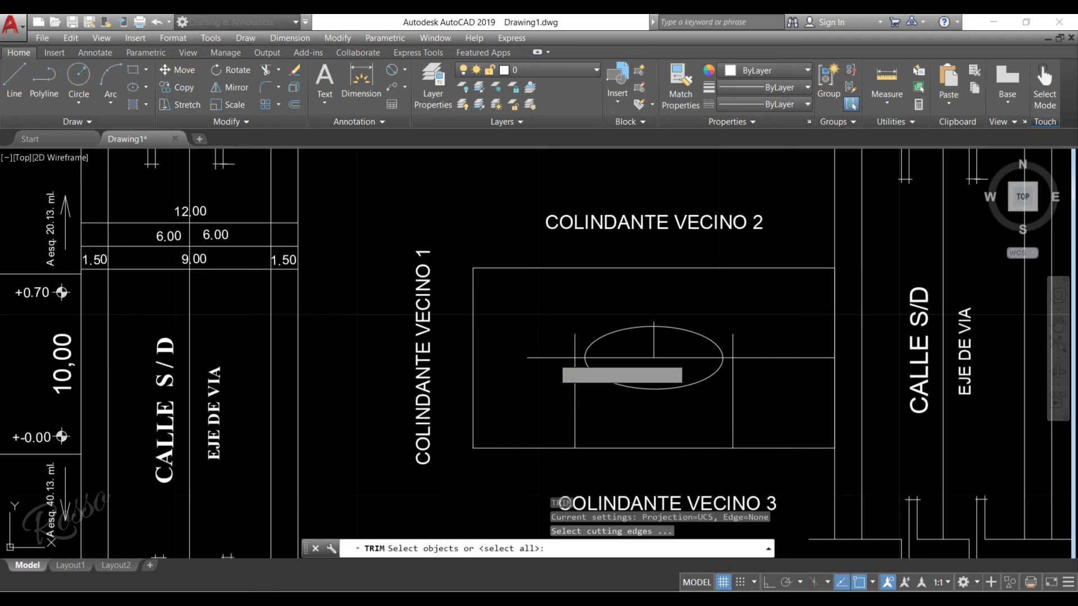
key("Return")
left_click(557, 355)
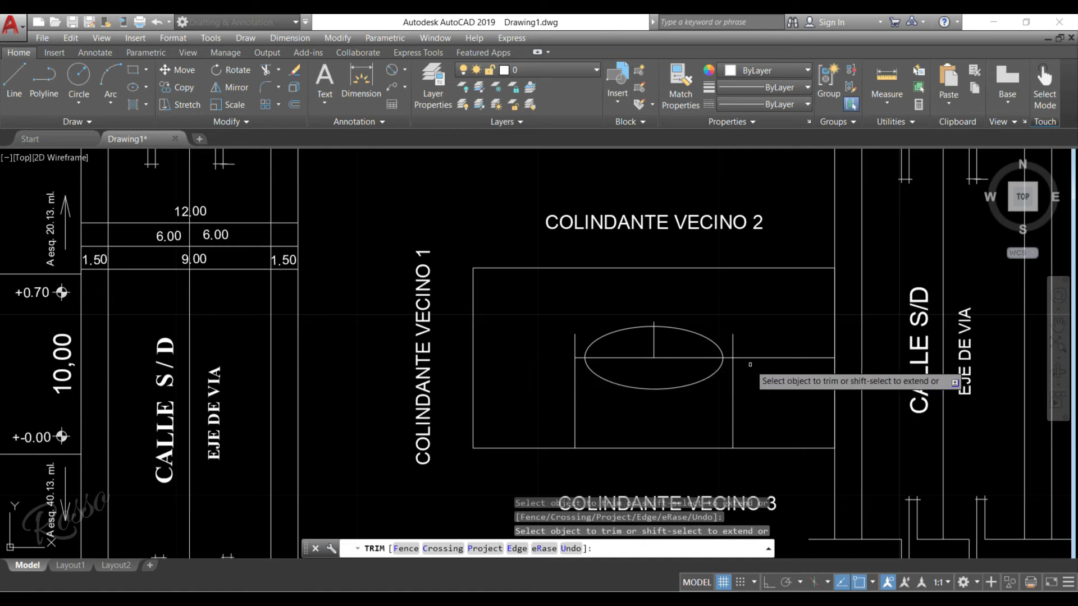
left_click(753, 358)
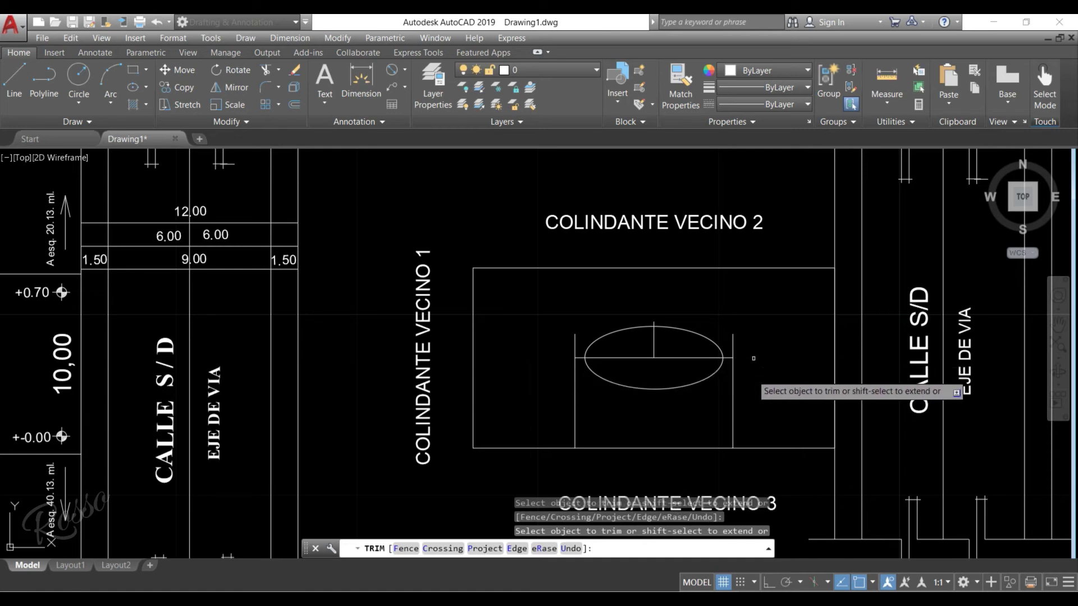
key("Escape")
Erase the two vertical polylines on either side of the ellipse
left_click(754, 426)
left_click(559, 408)
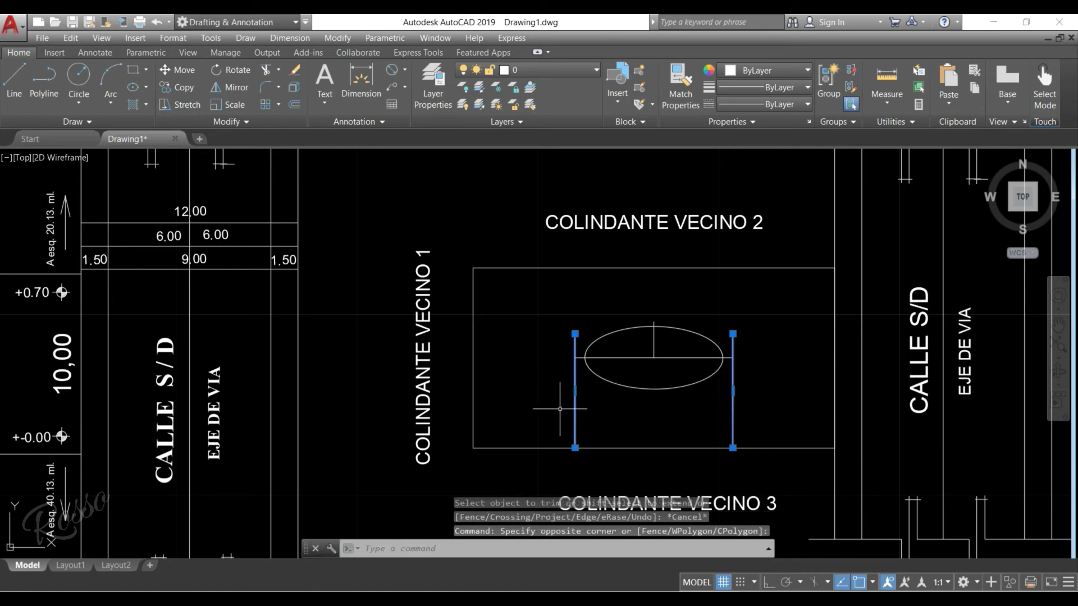
key("Delete")
Copy the COLINDANTE VECINO 2 text to a spot inside the lot, just below the ellipse
scroll(537, 409, "down", 5)
scroll(574, 341, "up", 3)
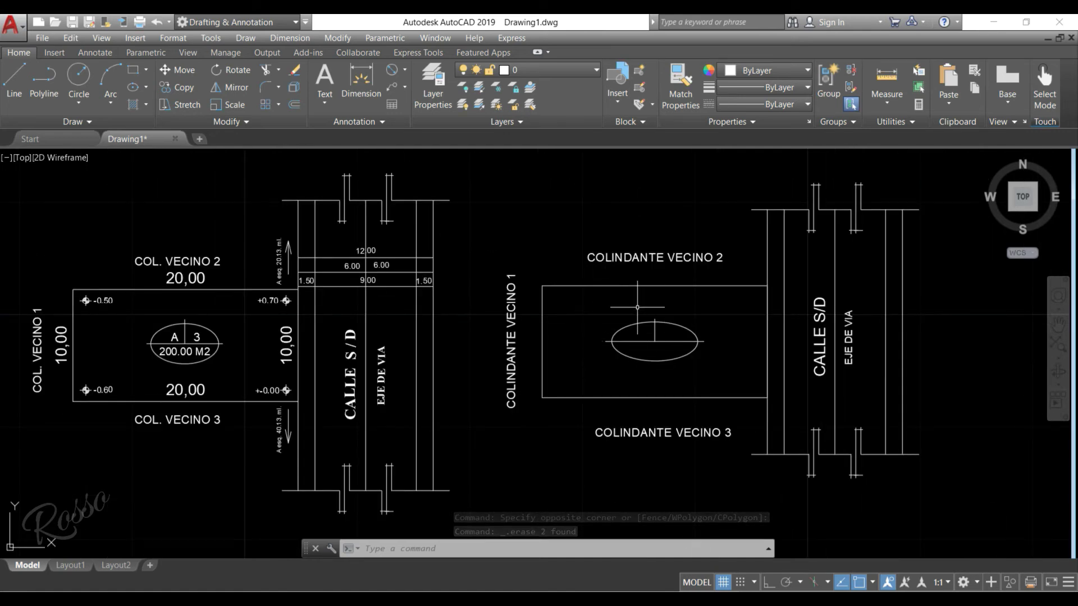
right_click(654, 258)
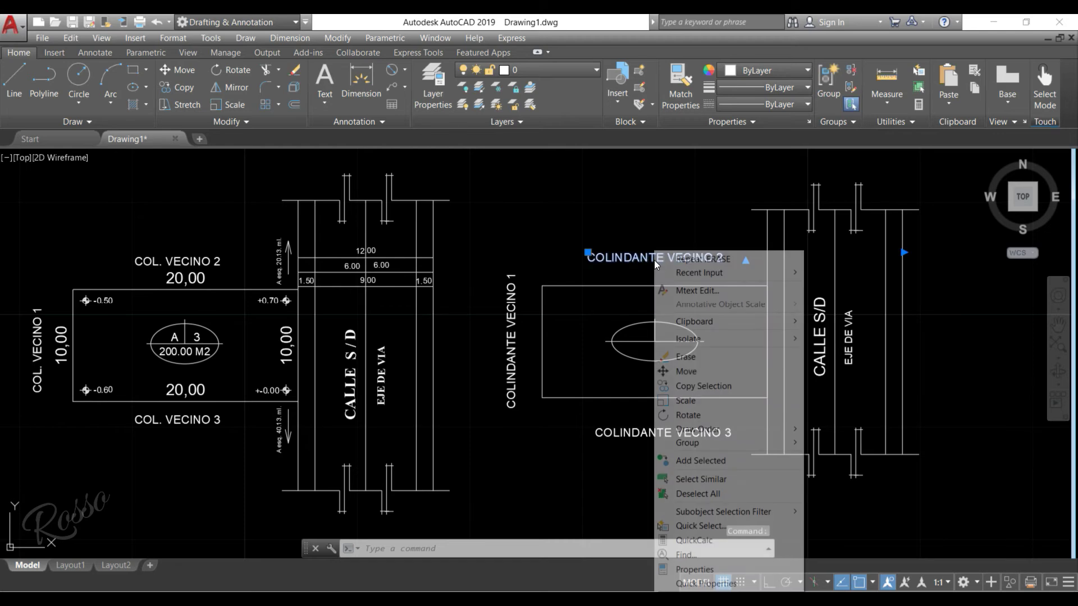
left_click(689, 388)
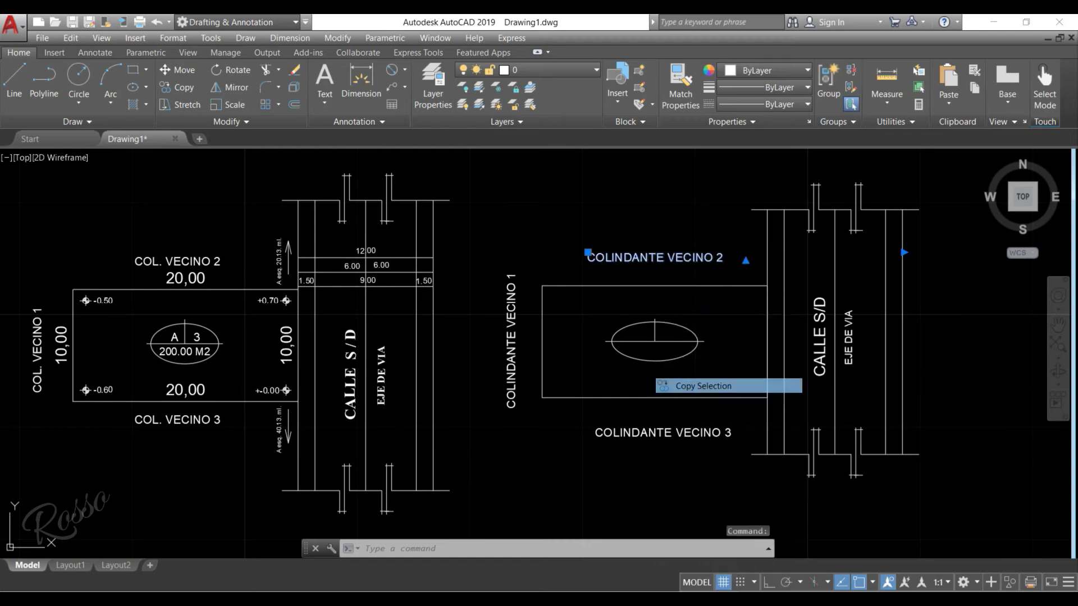
left_click(670, 254)
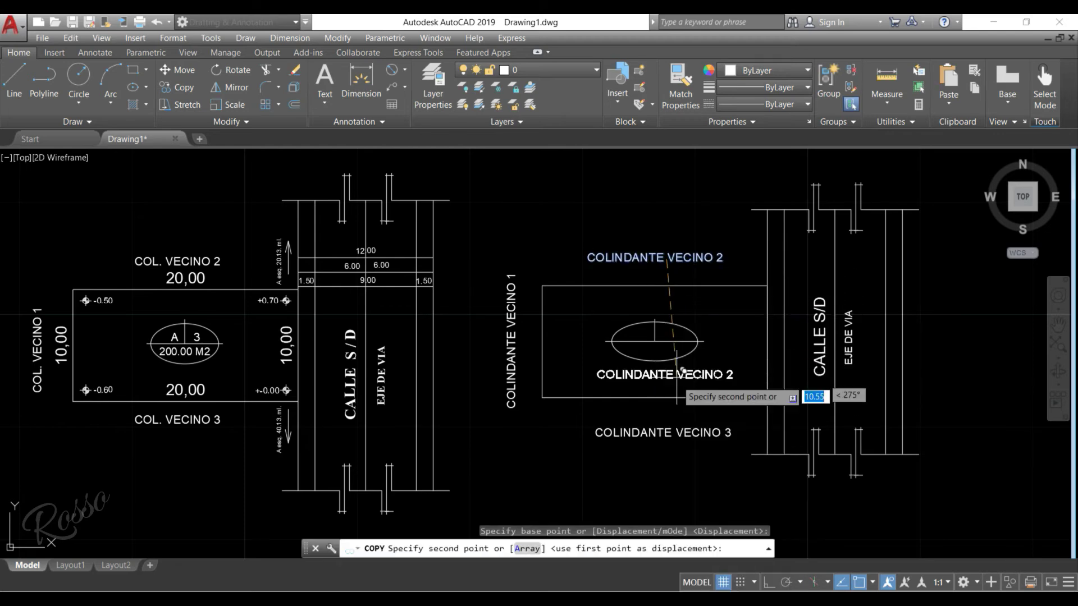
left_click(674, 376)
key("Escape")
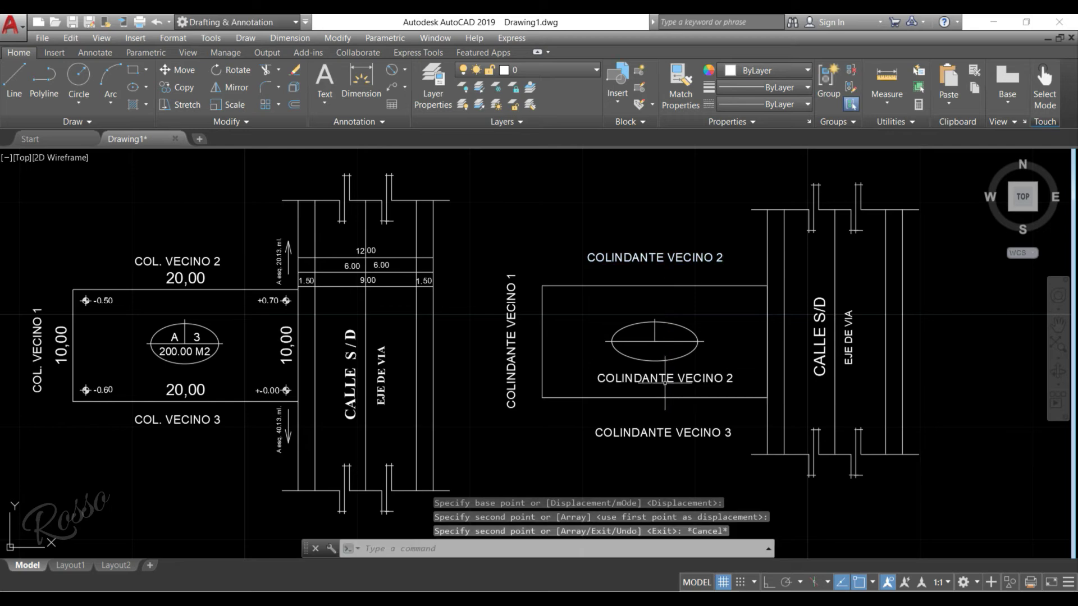
Change the copied text inside the lot to A and narrow its text frame to about 3.1 wide
left_click(663, 378)
double_click(749, 377)
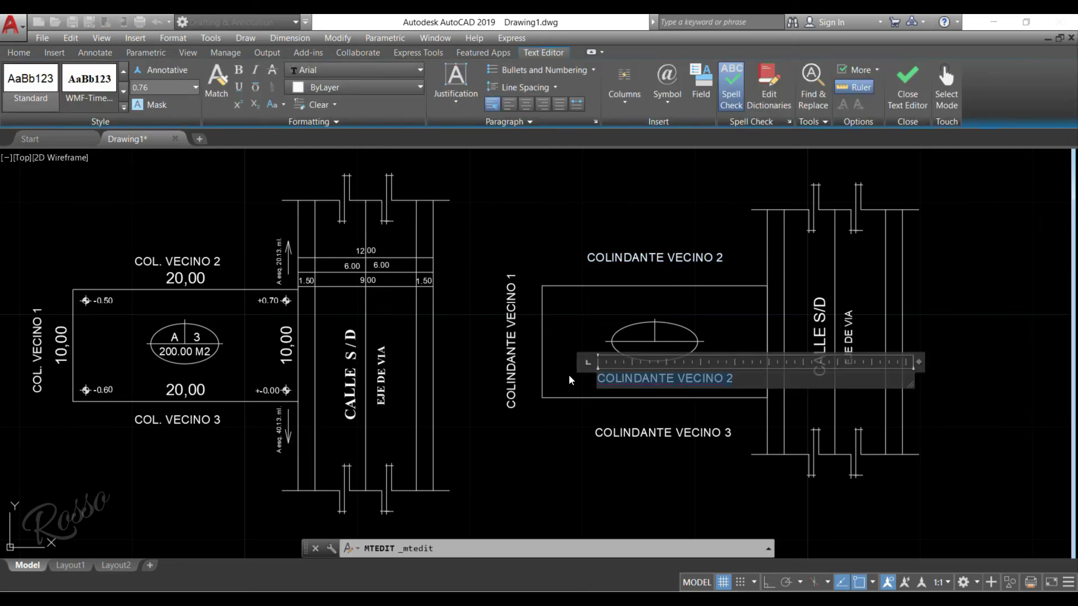
left_click_drag(921, 363, 636, 363)
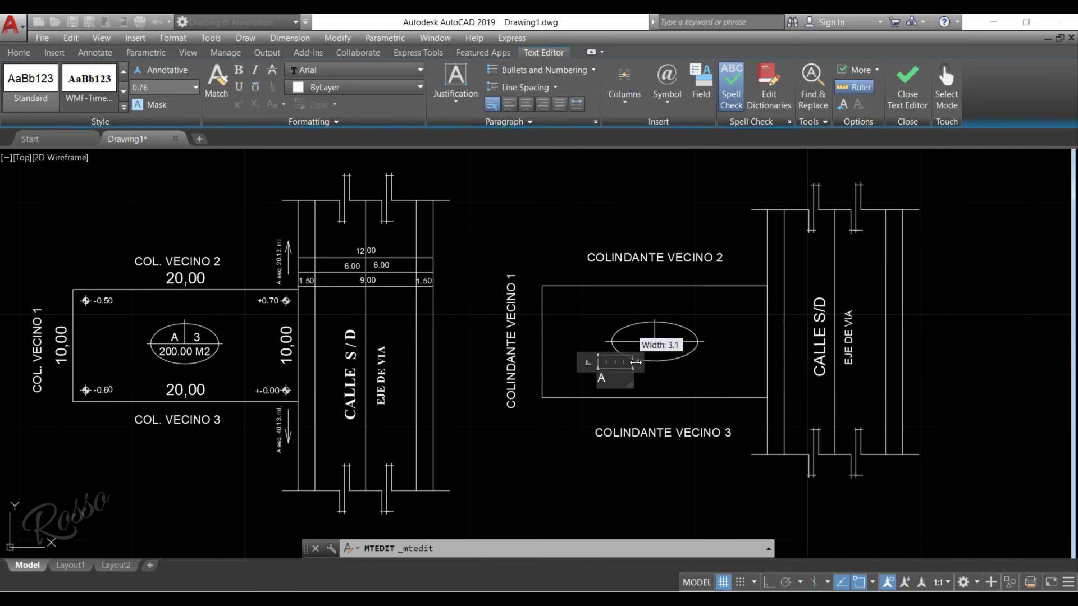
left_click(594, 324)
Move the letter A into the upper-left compartment of the lot's ellipse
left_click(601, 378)
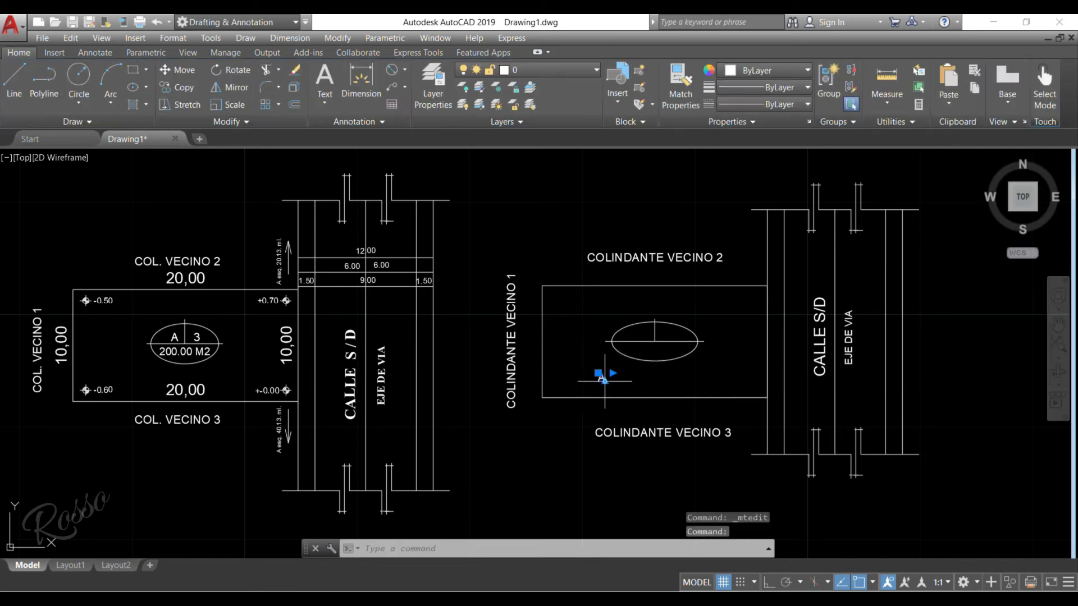
right_click(590, 347)
left_click(617, 372)
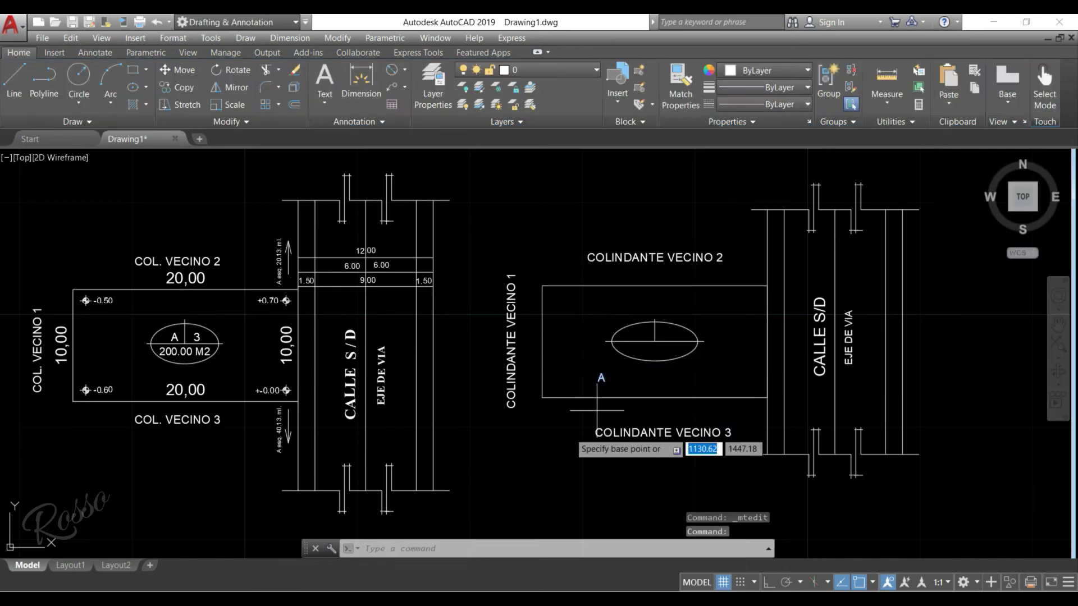
left_click(499, 495)
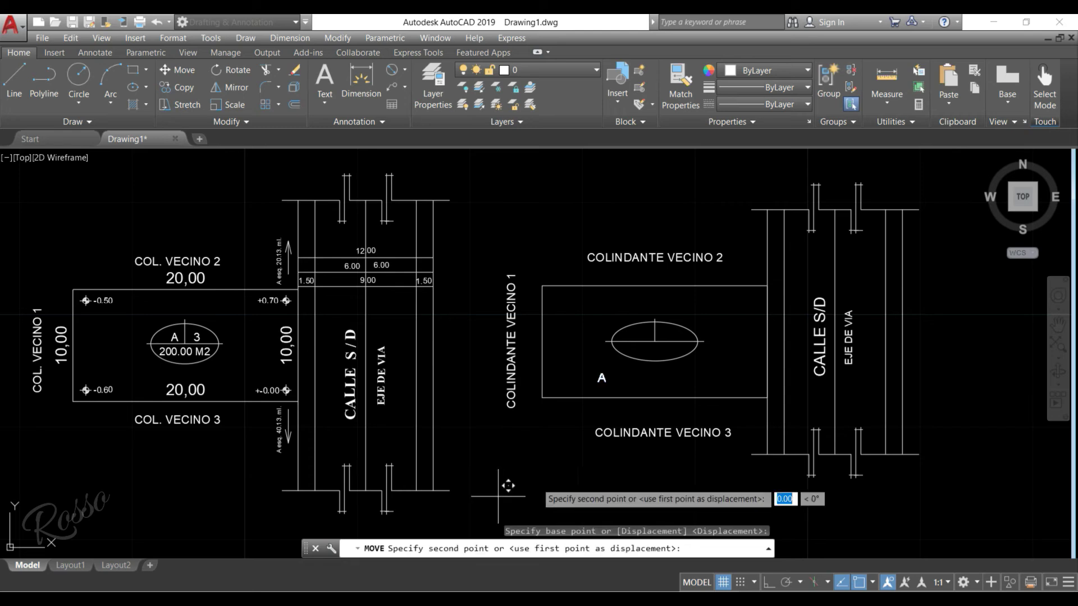
left_click(534, 450)
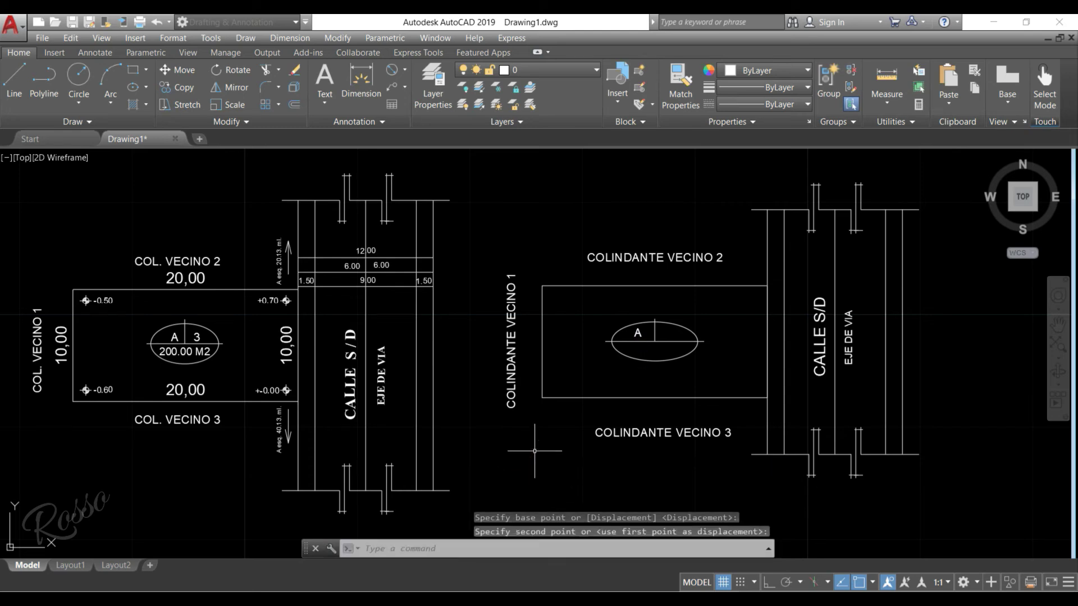
Copy the letter A horizontally to the right, centring the copy on the ellipse's vertical dividing line
left_click(638, 334)
right_click(638, 335)
left_click(690, 386)
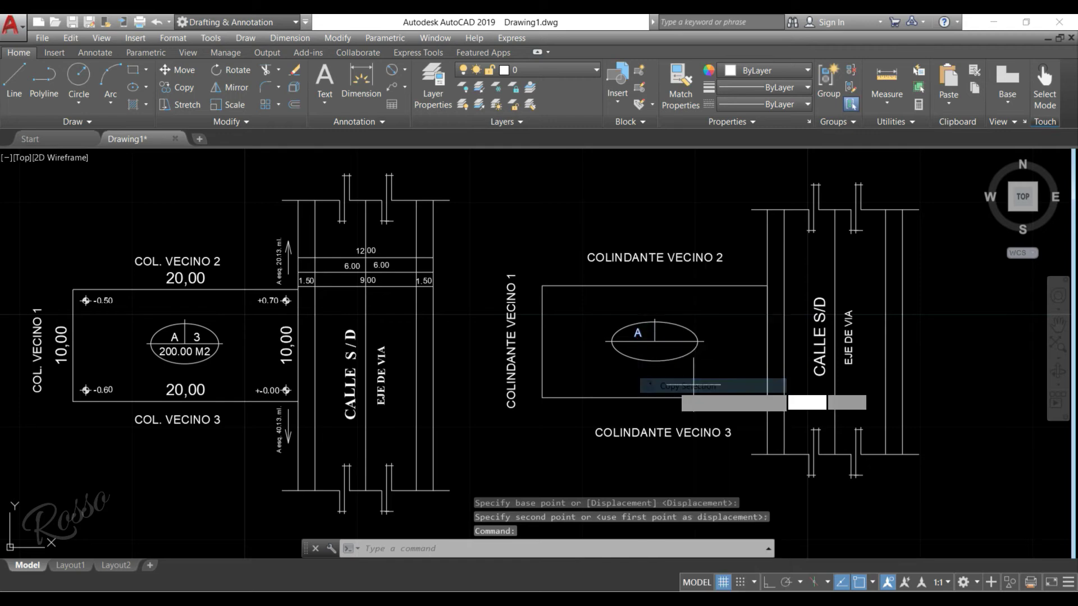
scroll(646, 339, "up", 6)
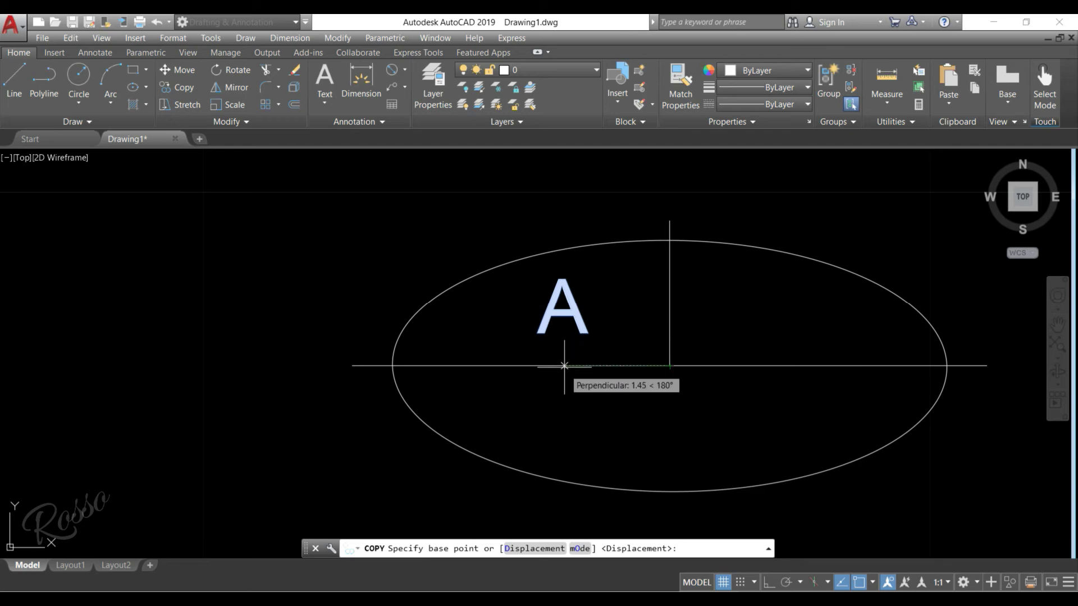
left_click(669, 365)
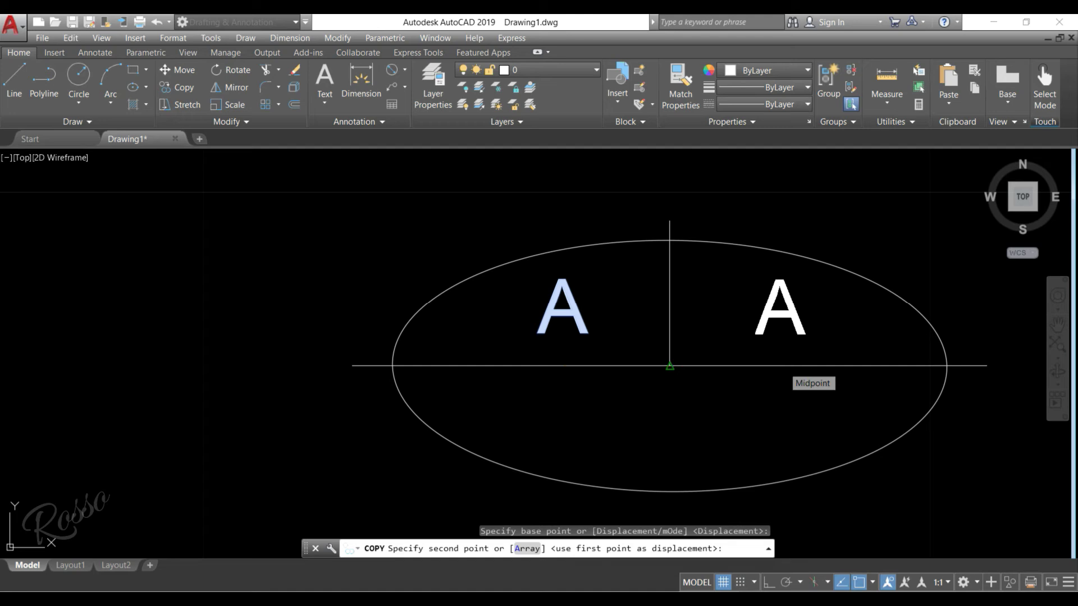
left_click(715, 378)
key("Escape")
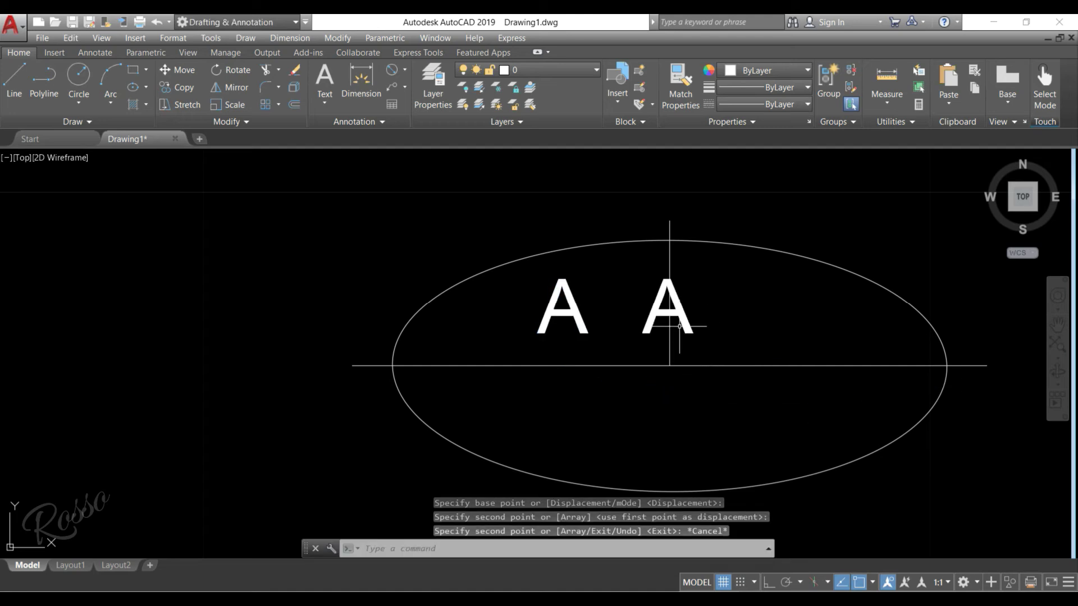
key("Escape")
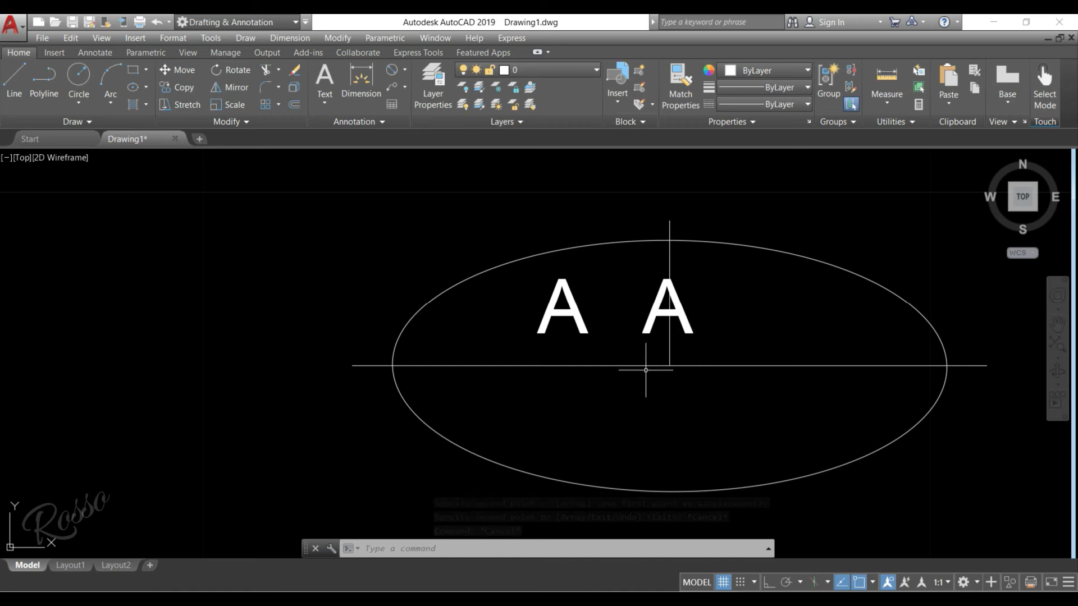
Move the copied A from the vertical dividing line into the ellipse's upper-right compartment, mirroring the first A's spacing
left_click(673, 337)
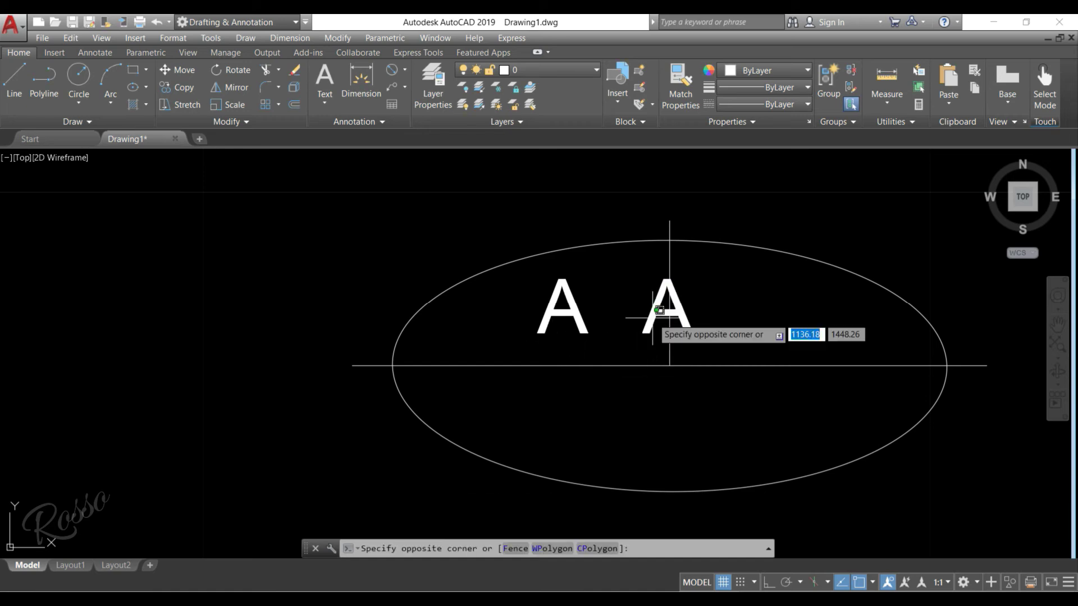
left_click(637, 302)
right_click(637, 302)
left_click(678, 371)
left_click(671, 363)
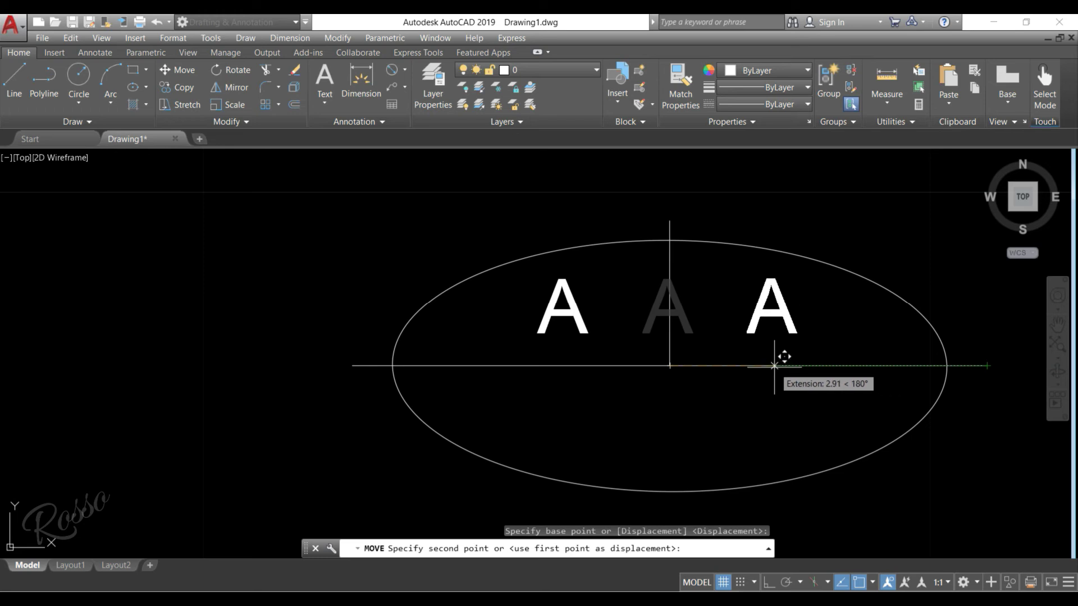
left_click(776, 366)
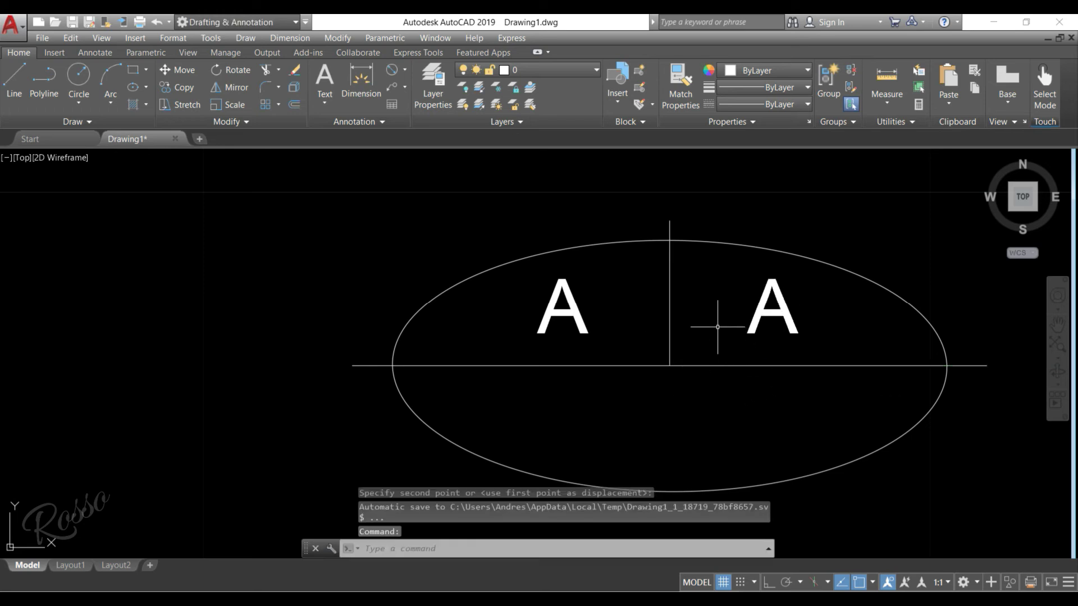
key("Escape")
left_click(763, 313)
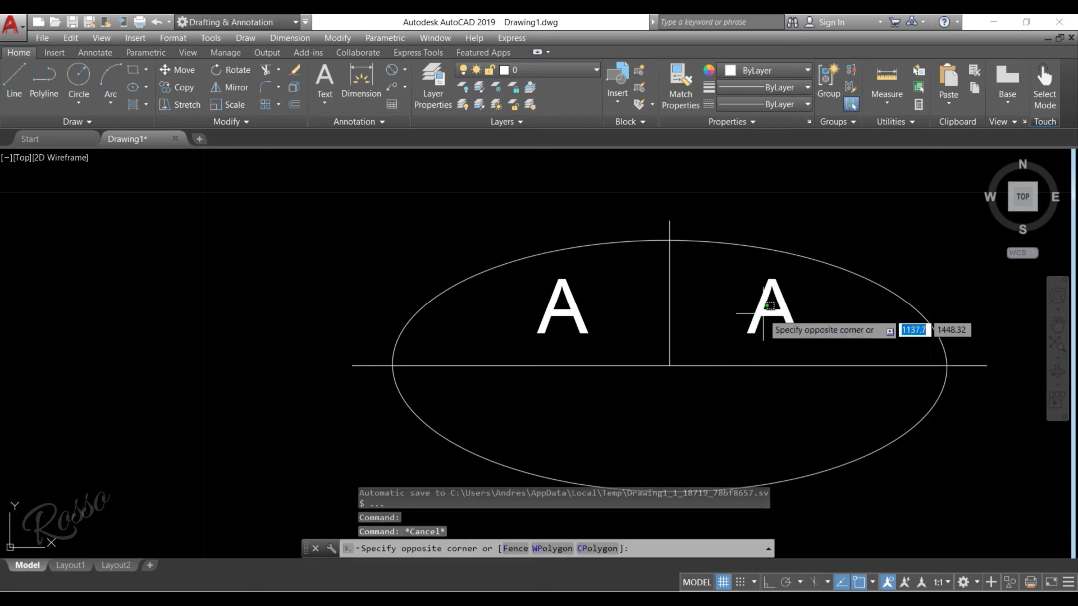
left_click(758, 300)
left_click(766, 301)
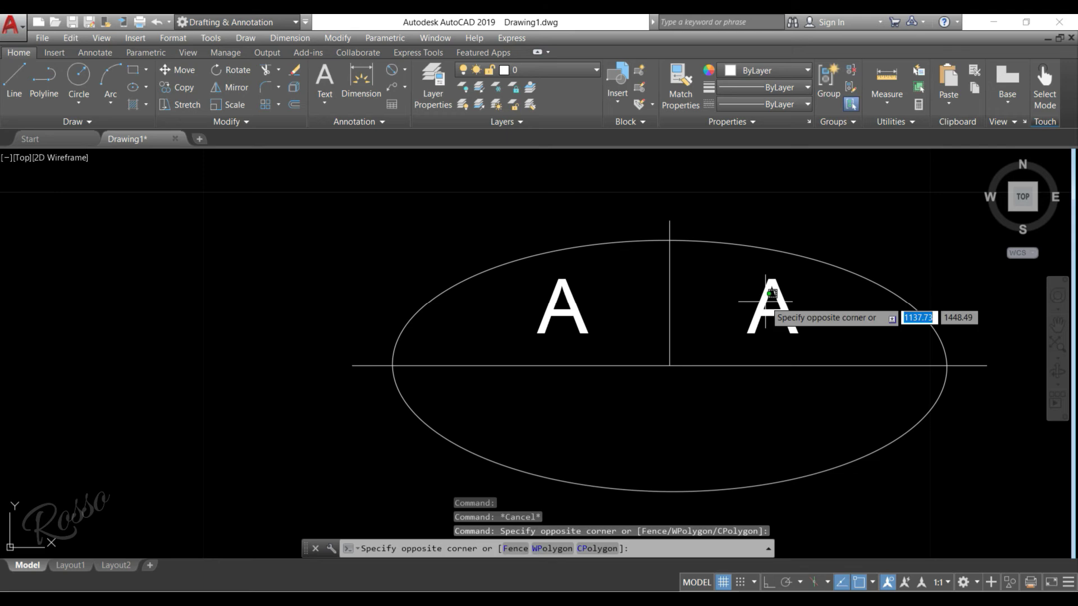
key("Escape")
left_click(770, 283)
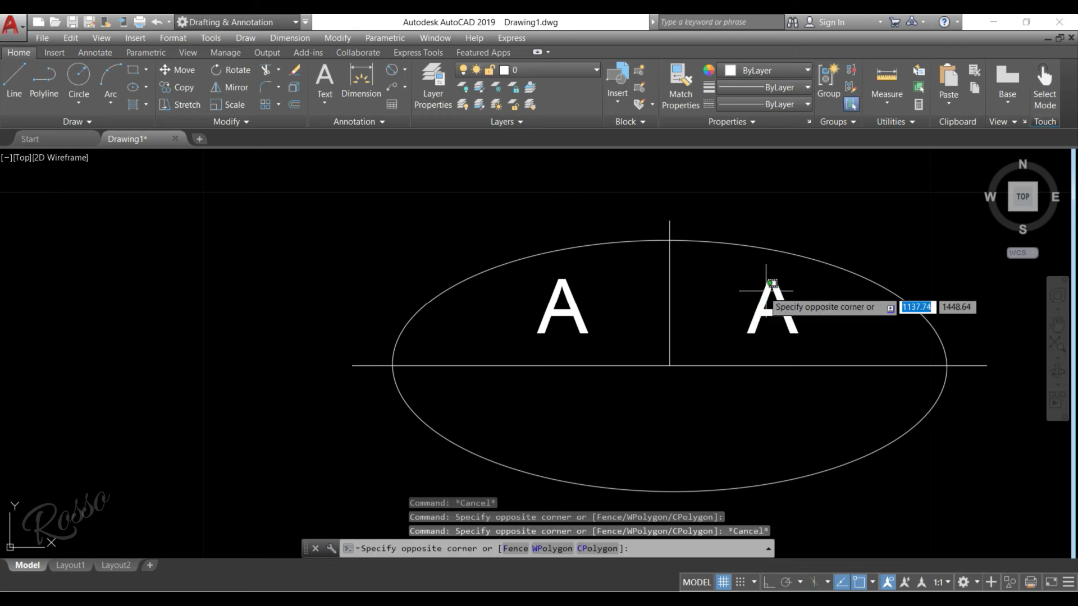
key("Escape")
Change the letter in the ellipse's upper-right compartment to 3
scroll(766, 291, "down", 5)
middle_click_drag(745, 327, 838, 309)
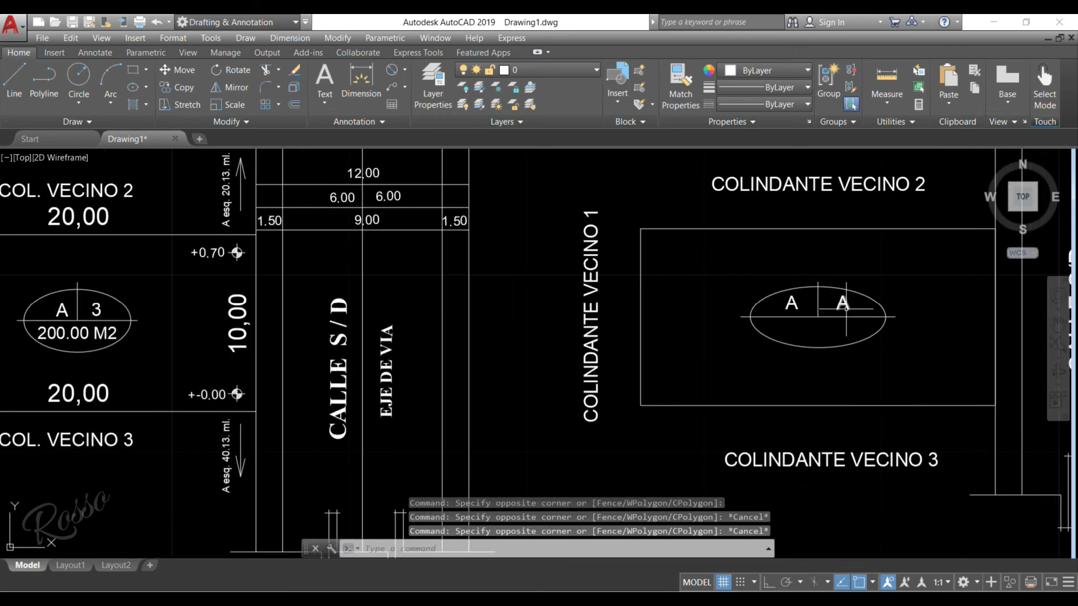
key("Escape")
left_click(844, 302)
double_click(843, 303)
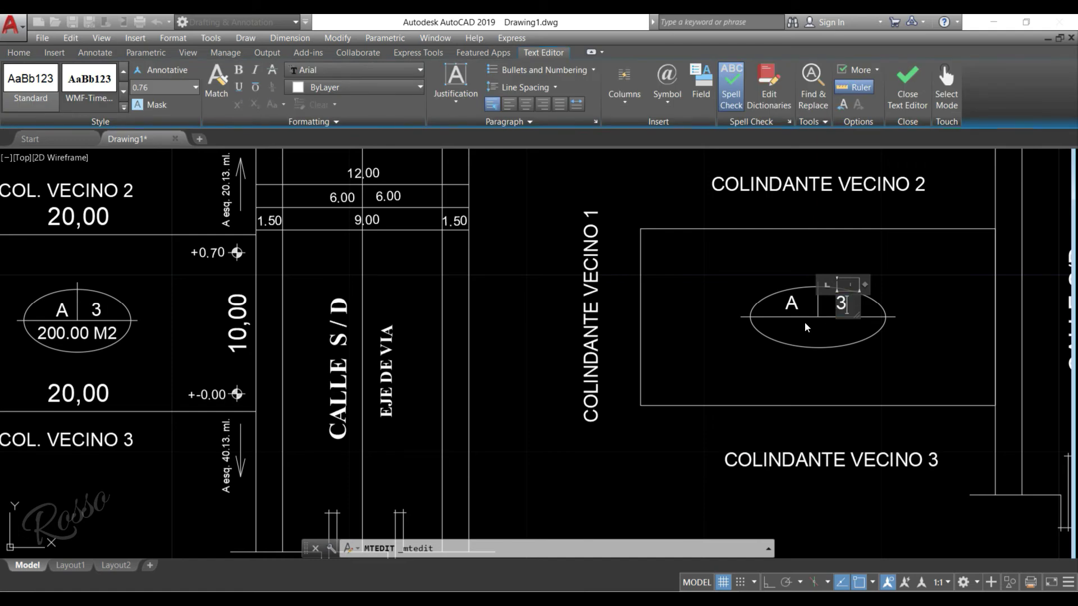
key("Escape")
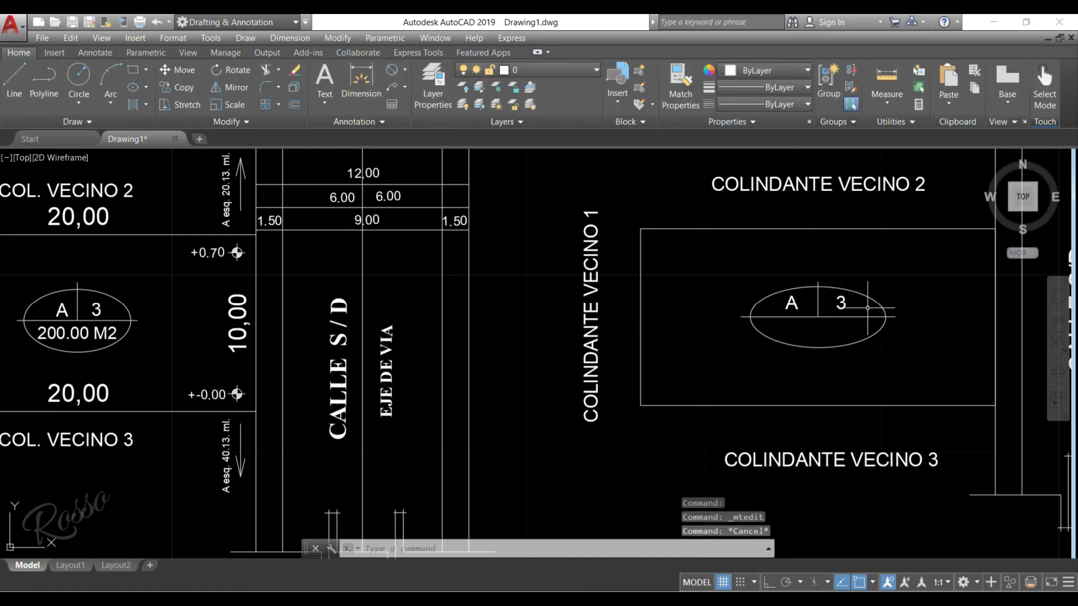
Copy the 200.00 M2 text from the reference ellipse into the lower half of the new ellipse, using the dividing-line intersections as reference points
middle_click_drag(784, 333, 848, 318)
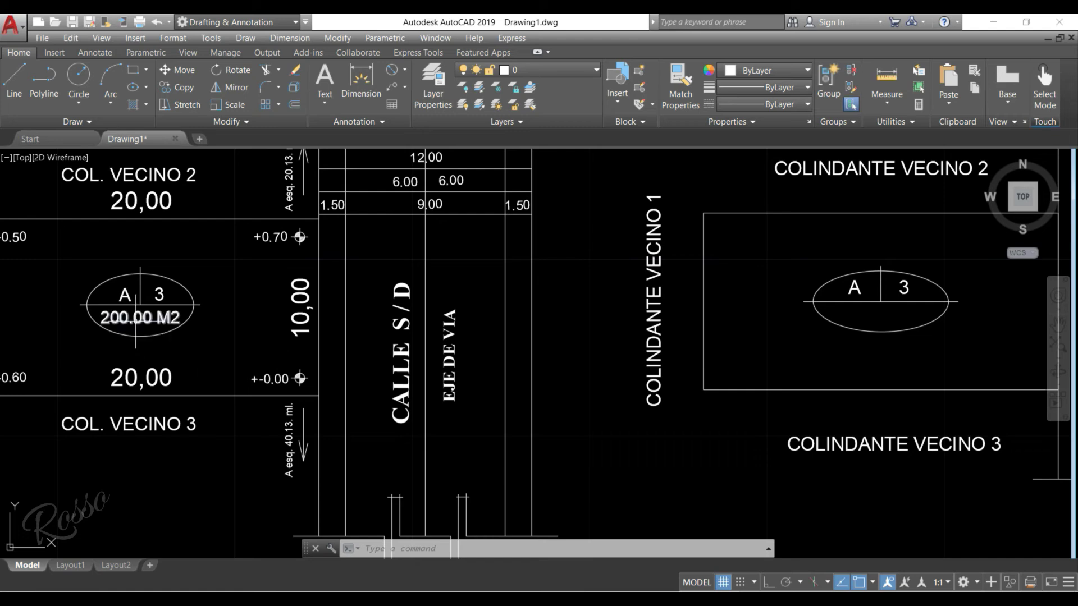
left_click(132, 317)
left_click(112, 317)
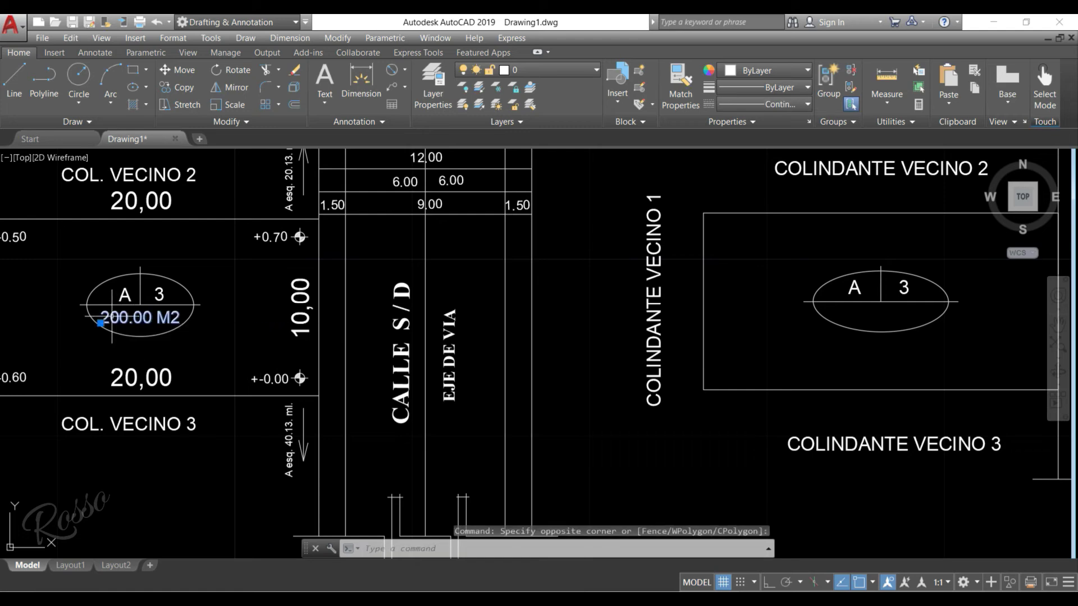
right_click(111, 318)
left_click(161, 385)
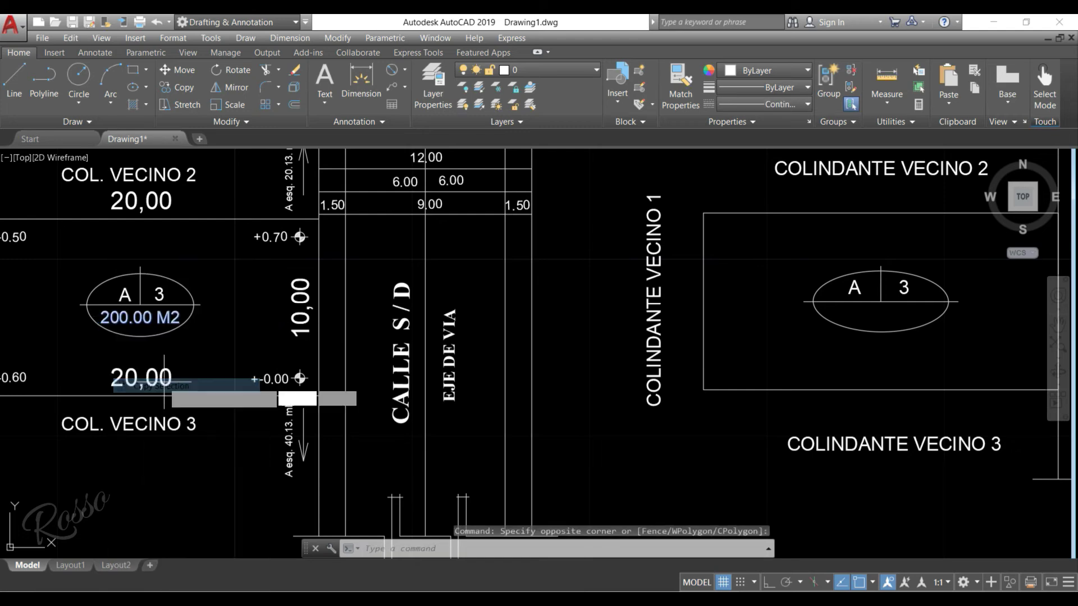
left_click(141, 305)
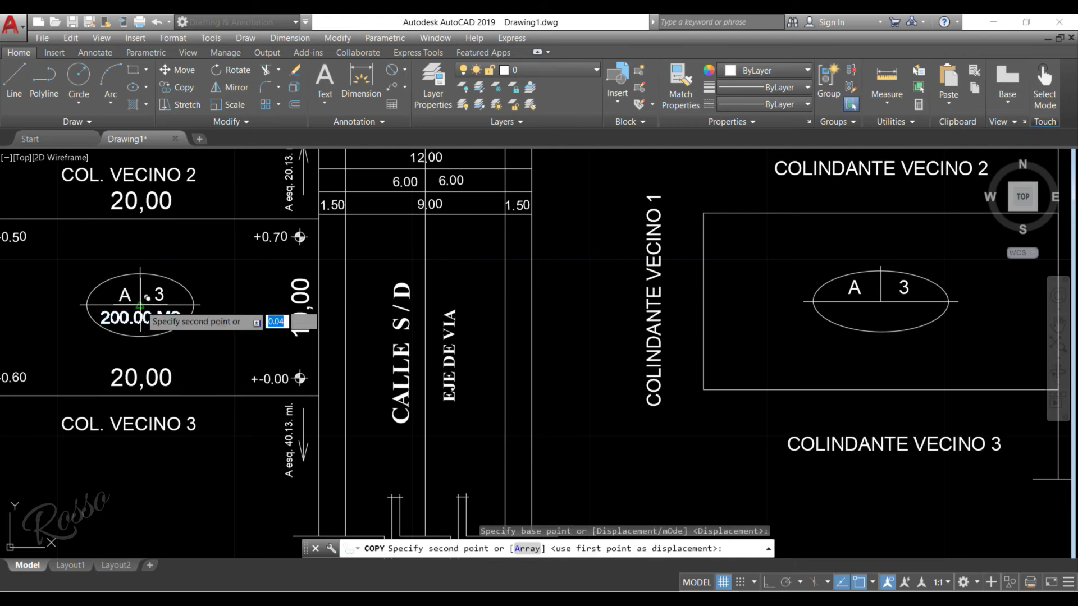
left_click(883, 295)
key("Escape")
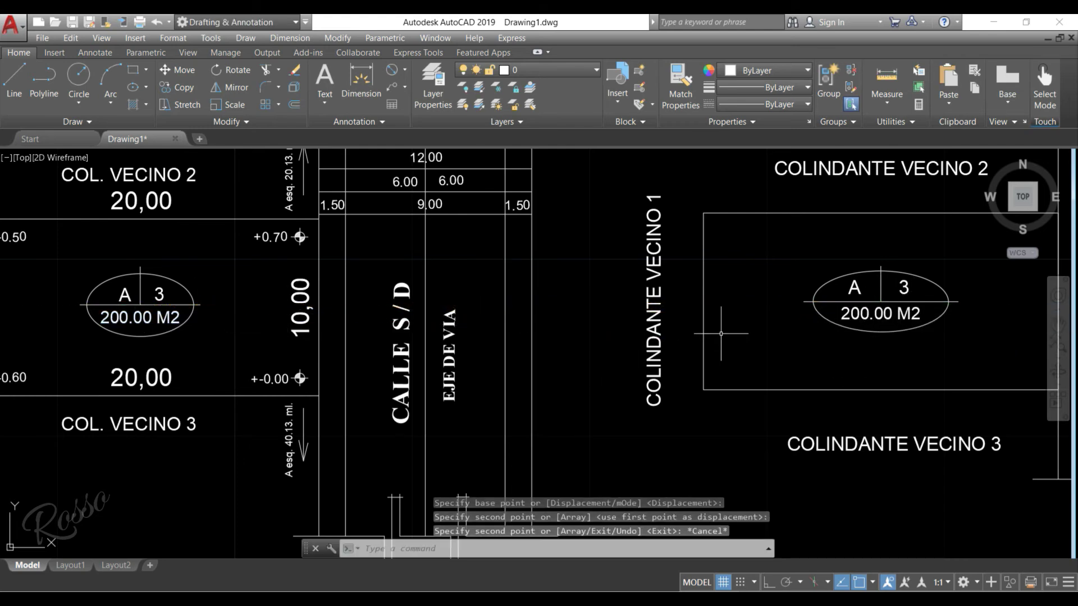
Compare the new location plan with the reference plan and examine the hatched level symbol beside the +0.70 label
middle_click_drag(687, 342, 523, 348)
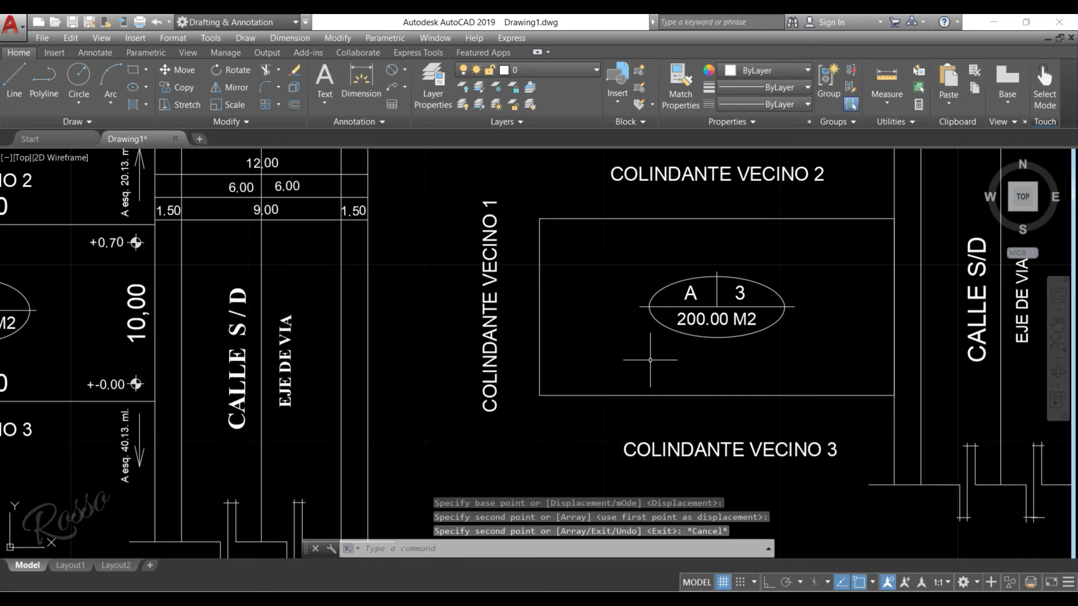
mouse_move(708, 368)
middle_mouse_down()
mouse_move(651, 363)
mouse_move(770, 351)
middle_mouse_up()
scroll(642, 363, "down", 2)
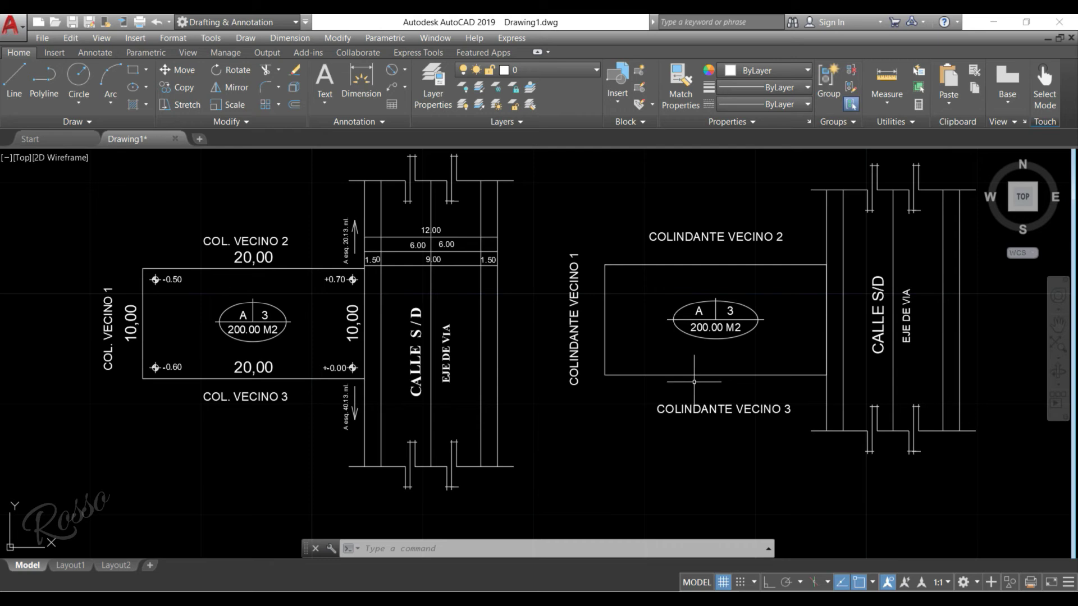
mouse_move(655, 327)
middle_mouse_down()
mouse_move(604, 335)
mouse_move(597, 362)
mouse_move(598, 344)
middle_mouse_up()
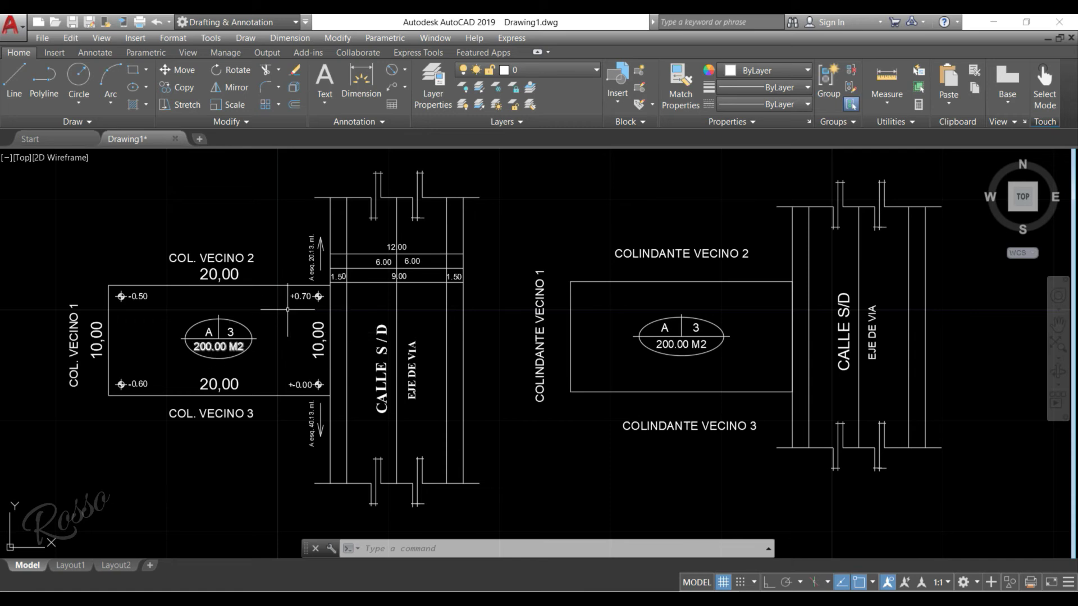
scroll(324, 303, "up", 6)
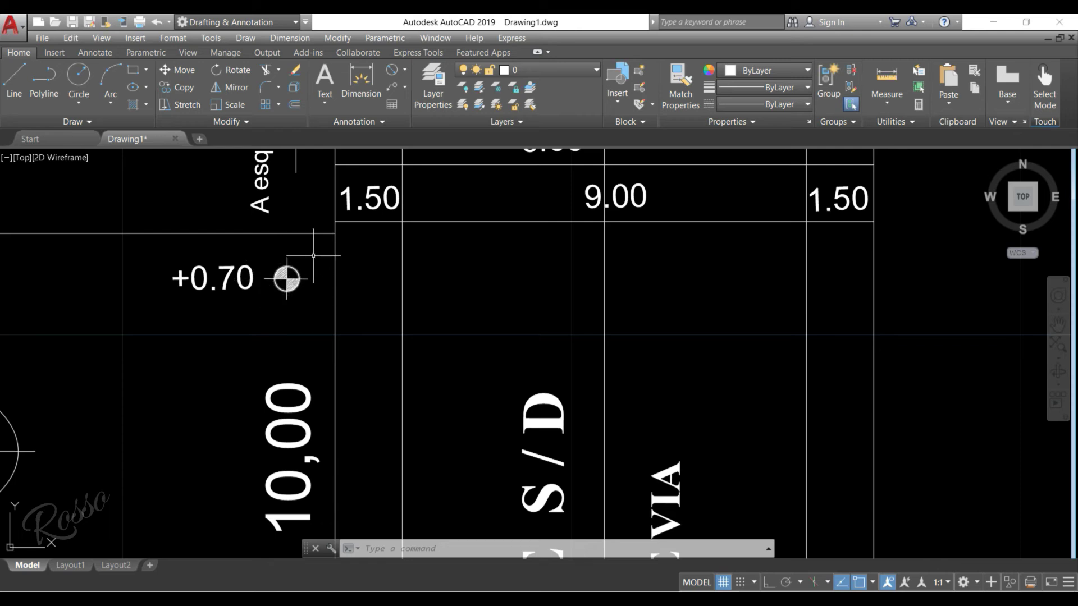
mouse_move(280, 314)
middle_mouse_down()
mouse_move(245, 341)
mouse_move(286, 327)
middle_mouse_up()
scroll(245, 305, "up", 2)
scroll(275, 319, "up", 6)
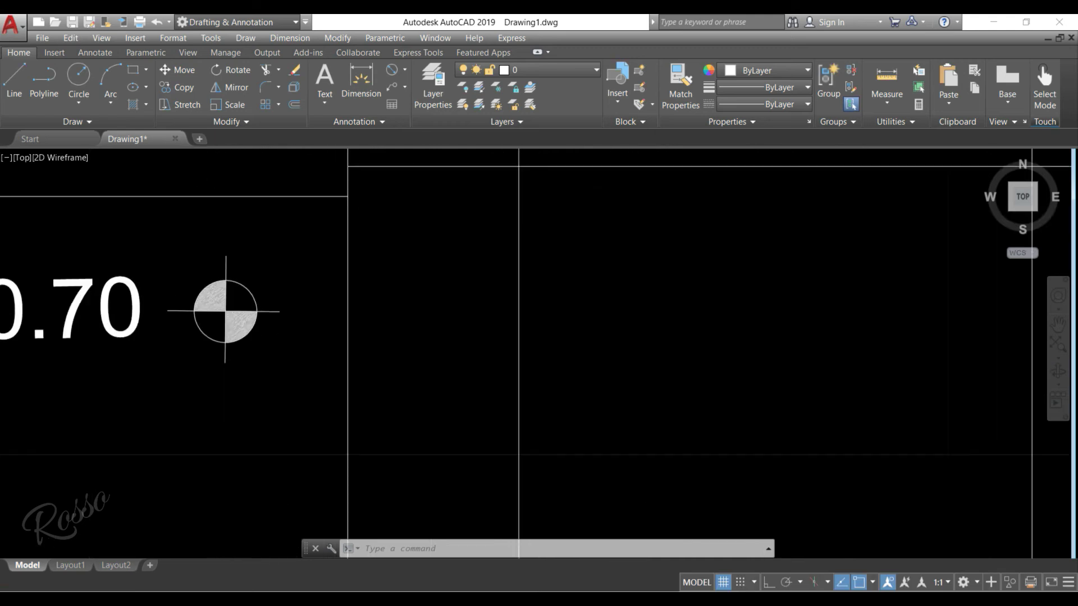
scroll(201, 312, "up", 2)
middle_click_drag(229, 327, 437, 393)
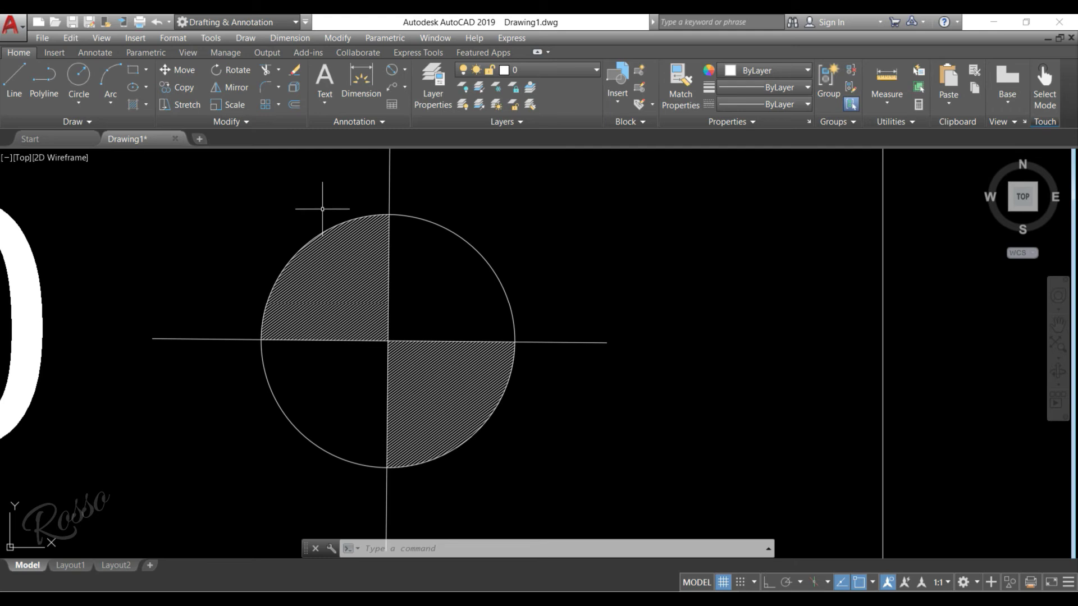
scroll(297, 390, "down", 6)
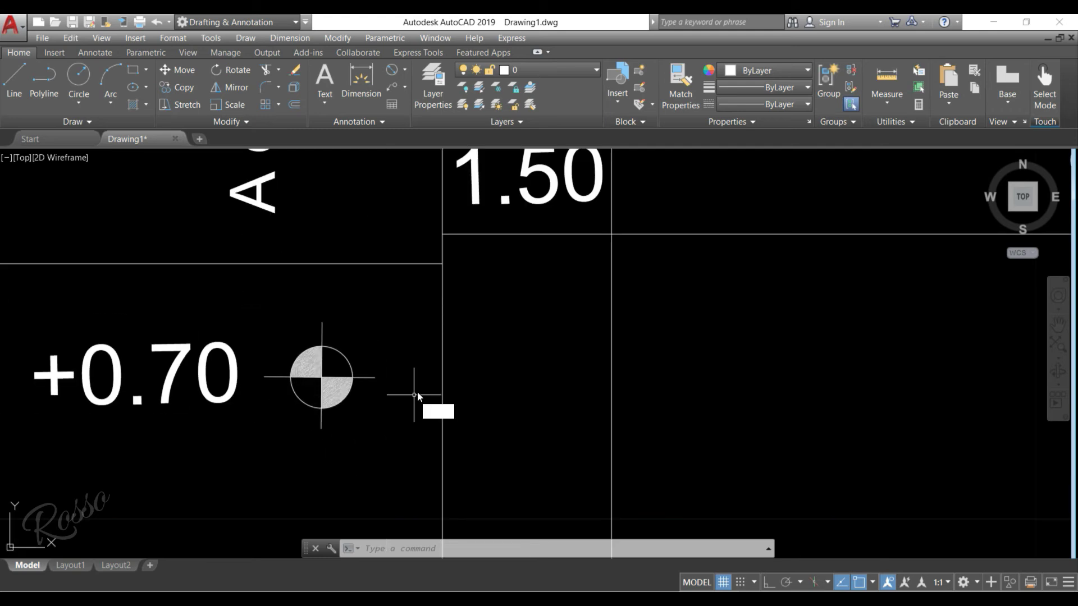
Draw a circle of about 0.31 radius in the empty street area beside the reference +0.70 level symbol
type("c")
key("Return")
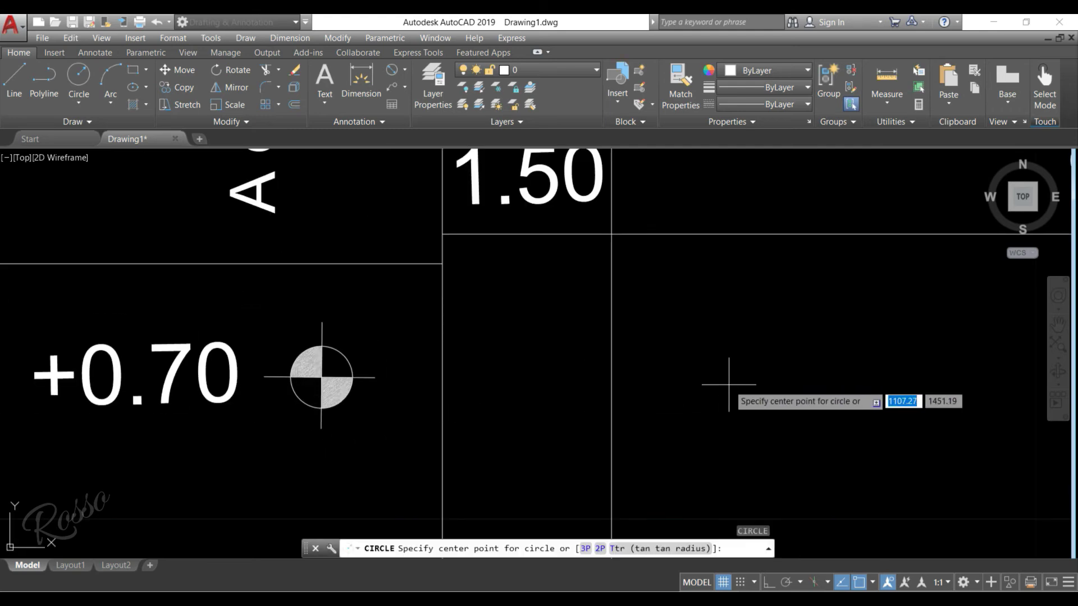
left_click(728, 385)
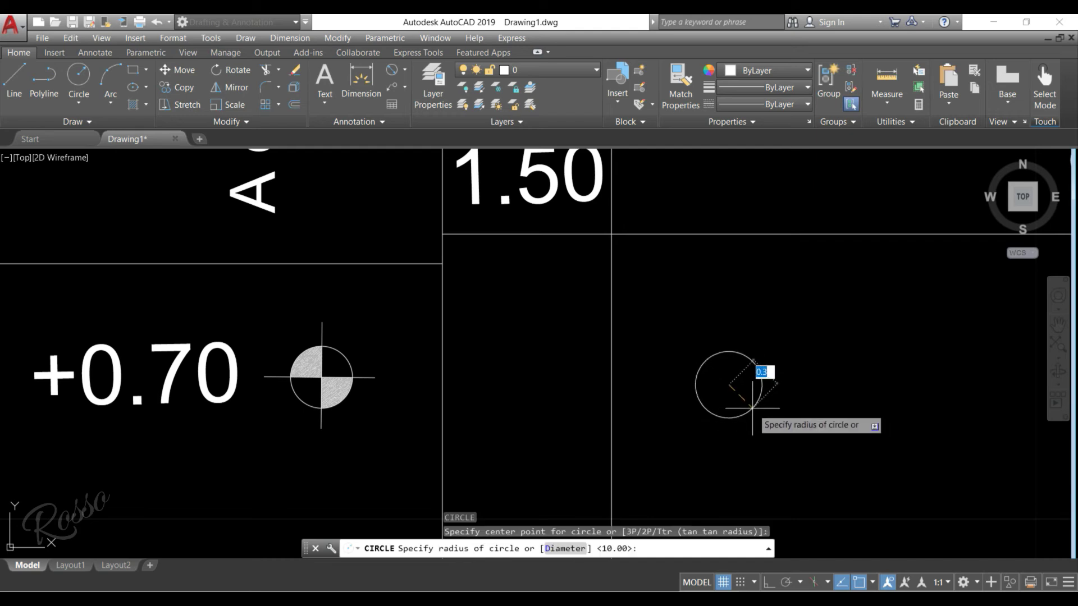
left_click(754, 408)
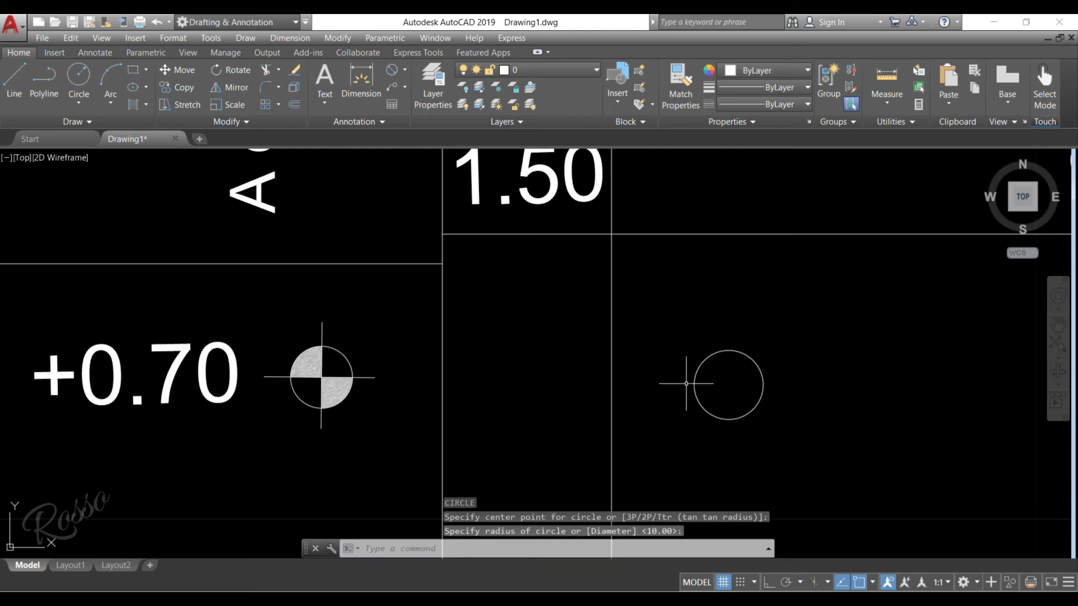
key("Return")
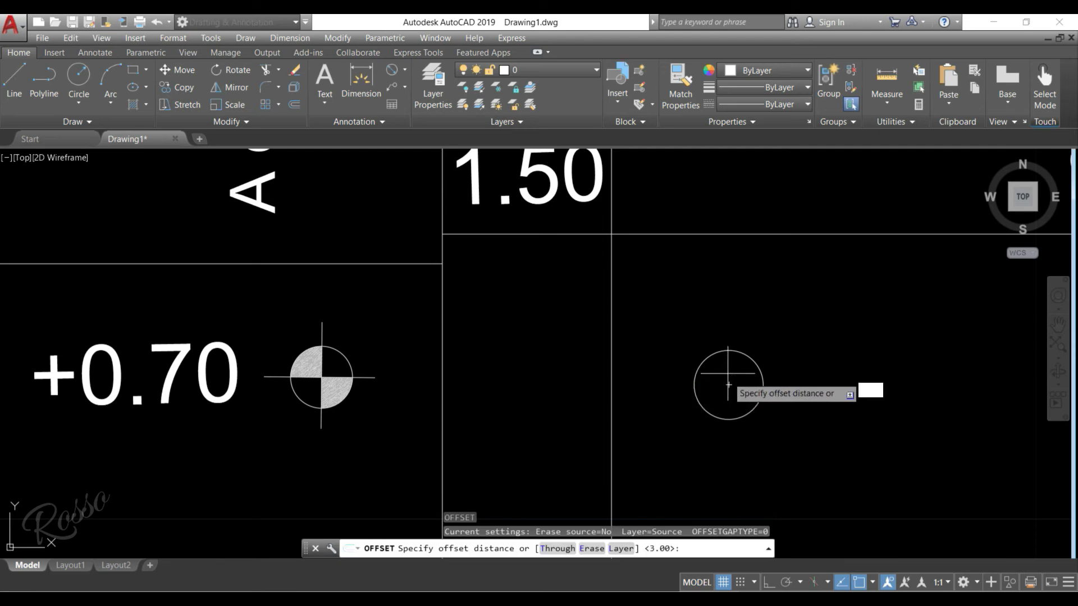
left_click(728, 385)
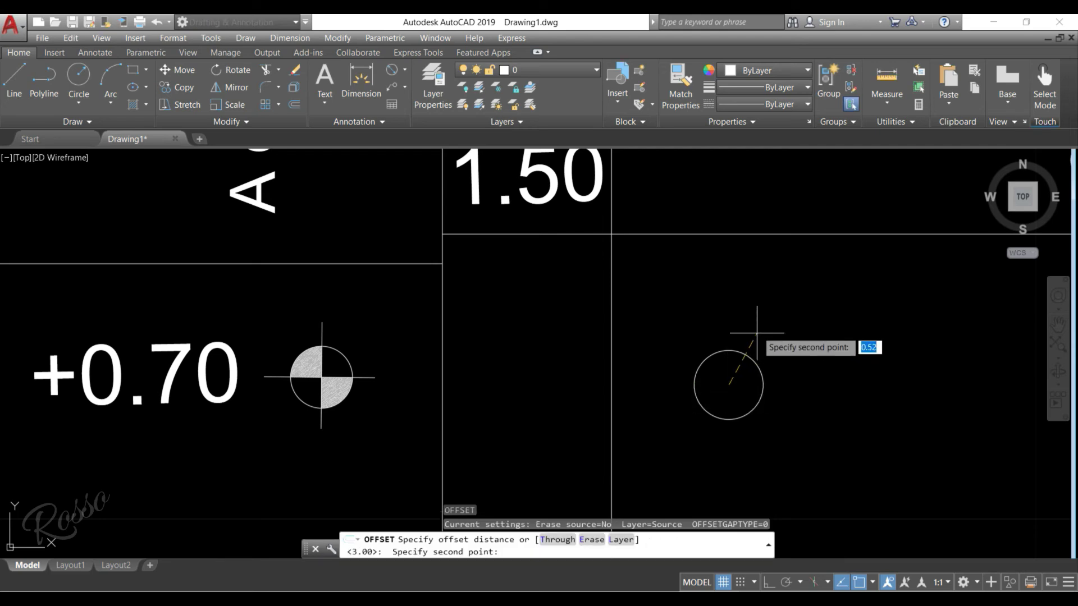
key("Escape")
Draw a larger concentric circle of about 0.6 radius around the new small circle
type("c")
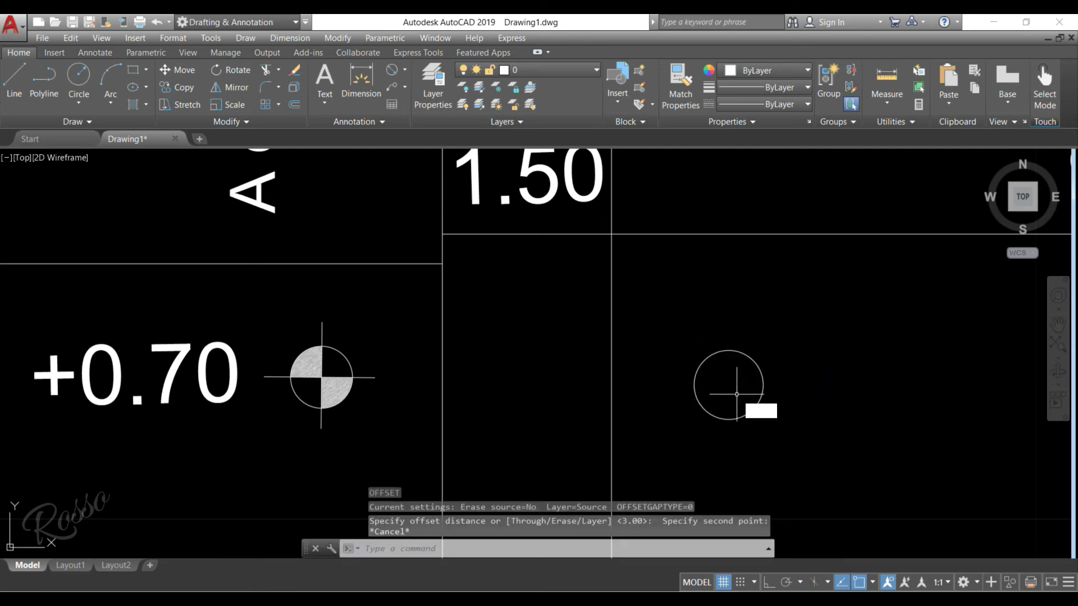
key("Return")
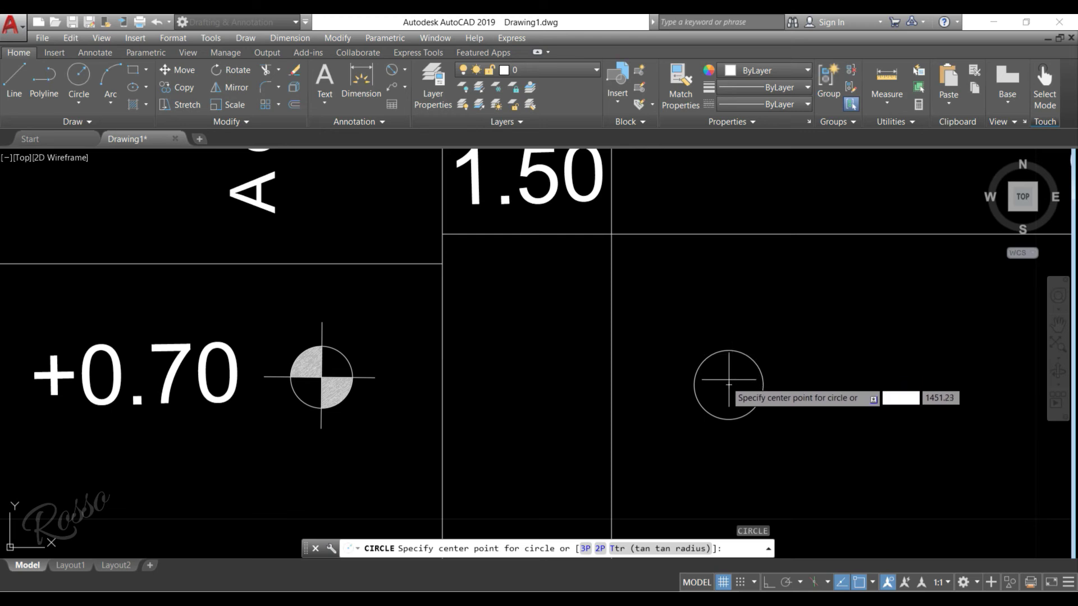
left_click(727, 384)
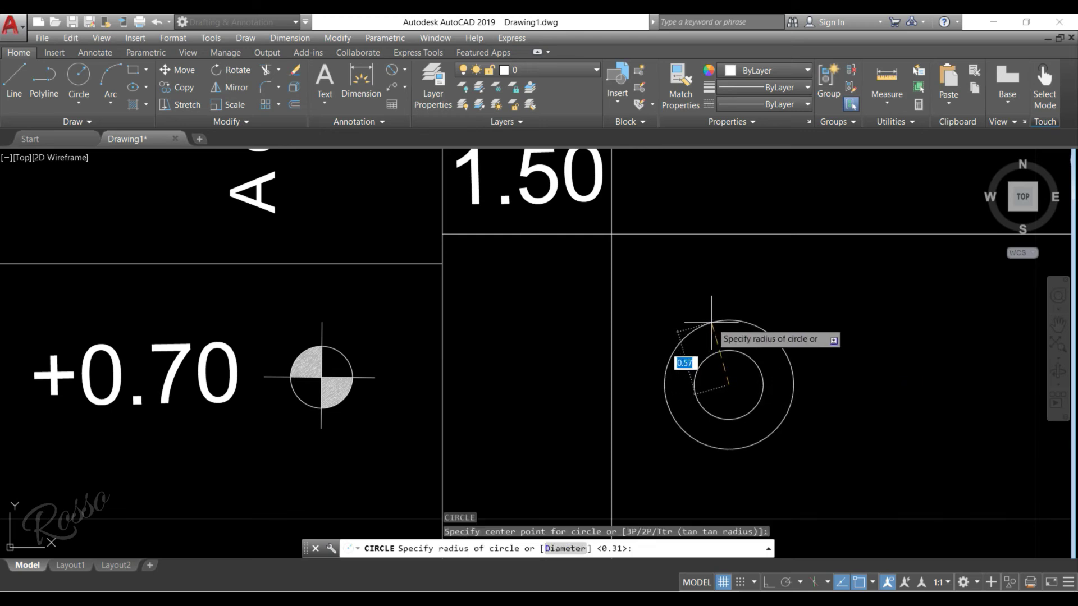
key("Escape")
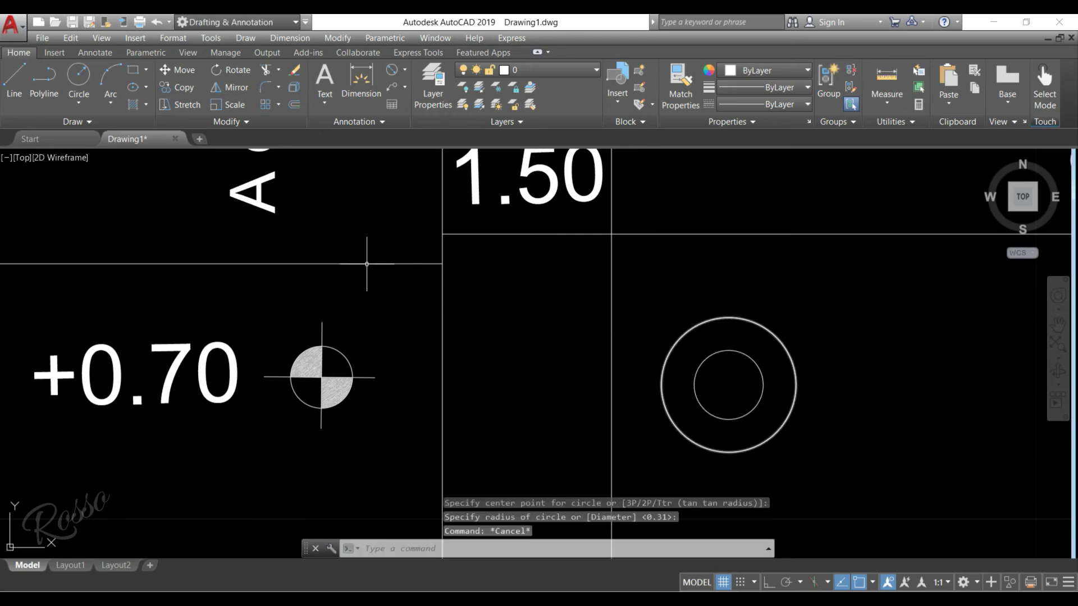
Draw a horizontal polyline from the circles' common centre to the outer circle's left quadrant
left_click(729, 385)
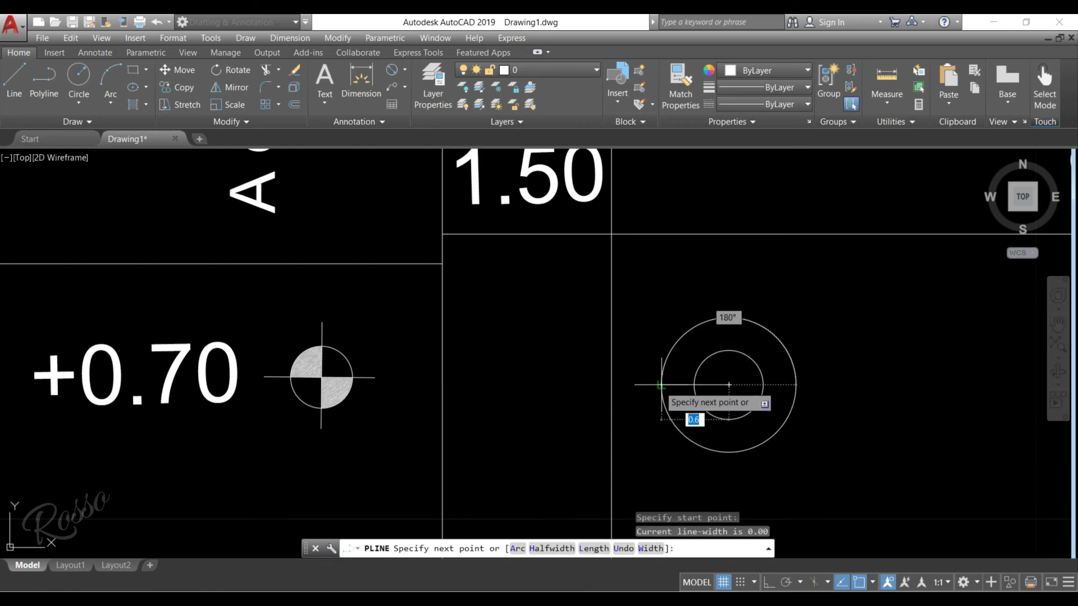
left_click(661, 385)
key("Return")
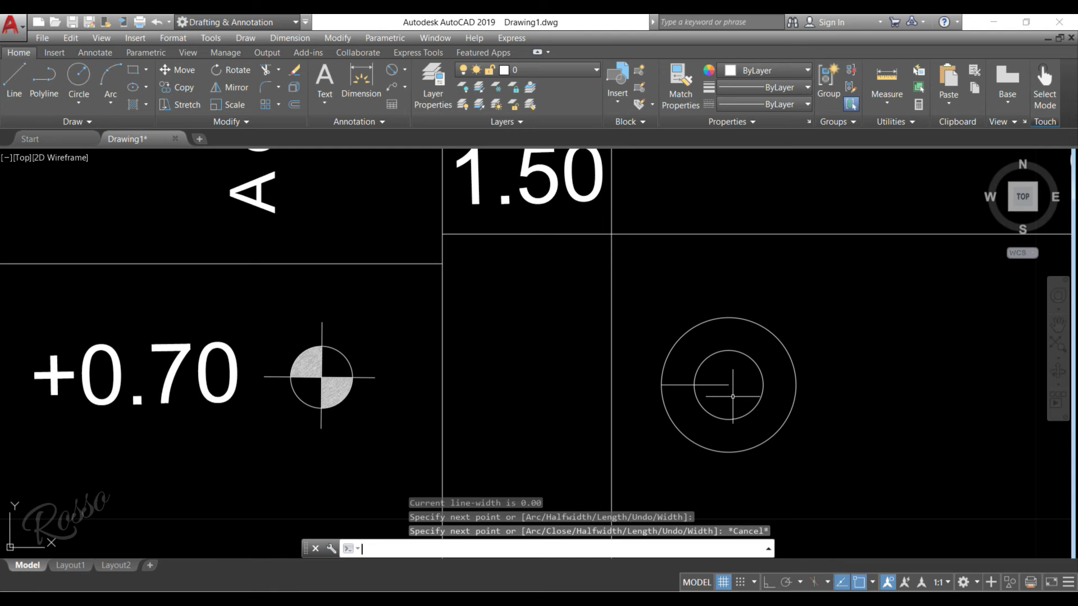
Draw a vertical polyline with Ortho on, from the circles' centre upward past the outer circle
key("Return")
left_click(729, 385)
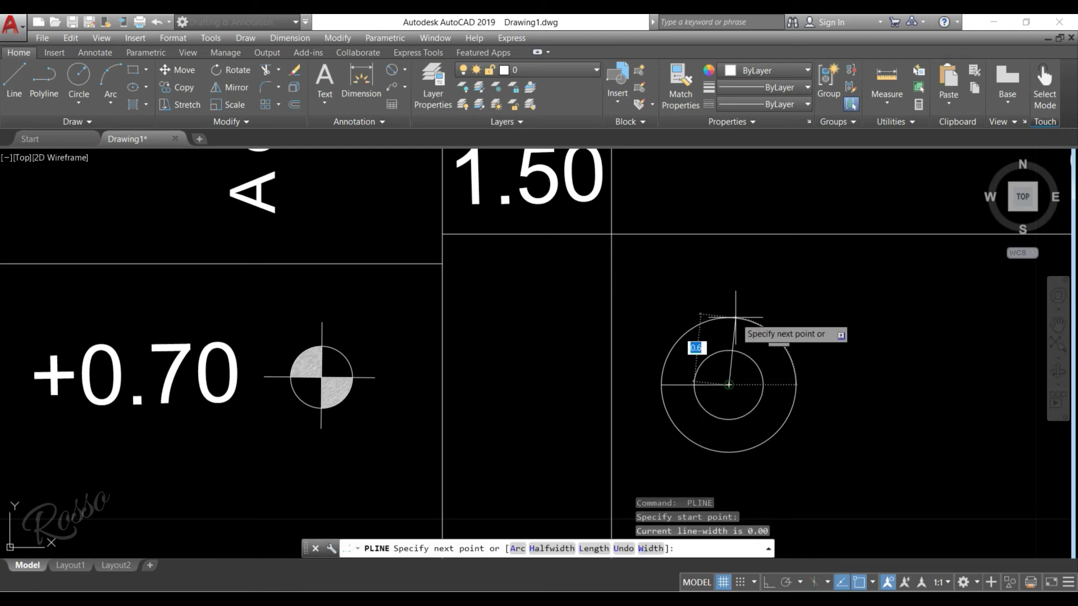
left_click(768, 582)
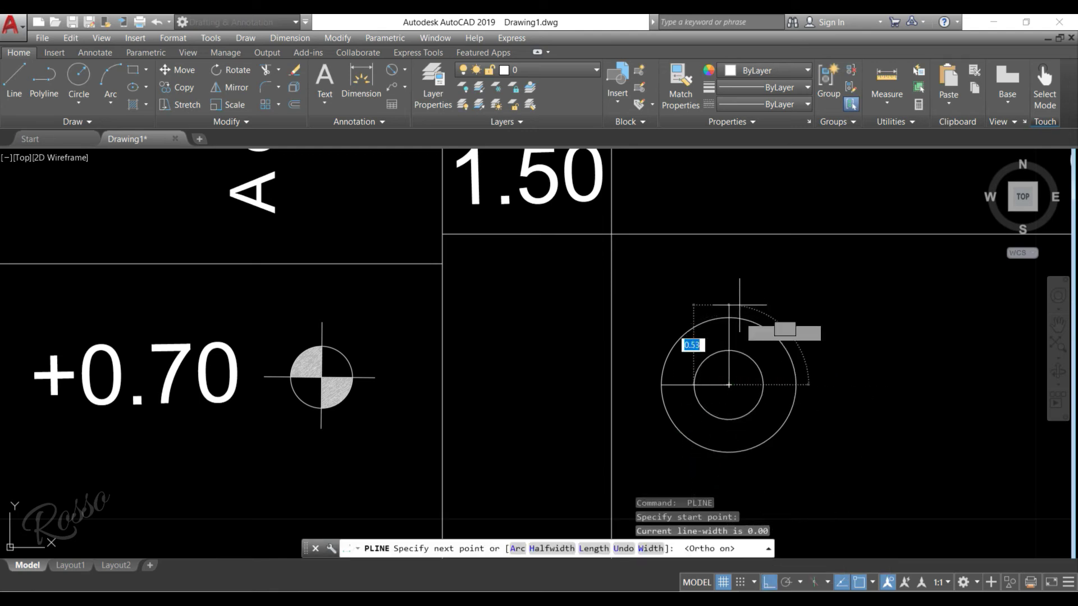
left_click(729, 275)
key("Escape")
key("Escape")
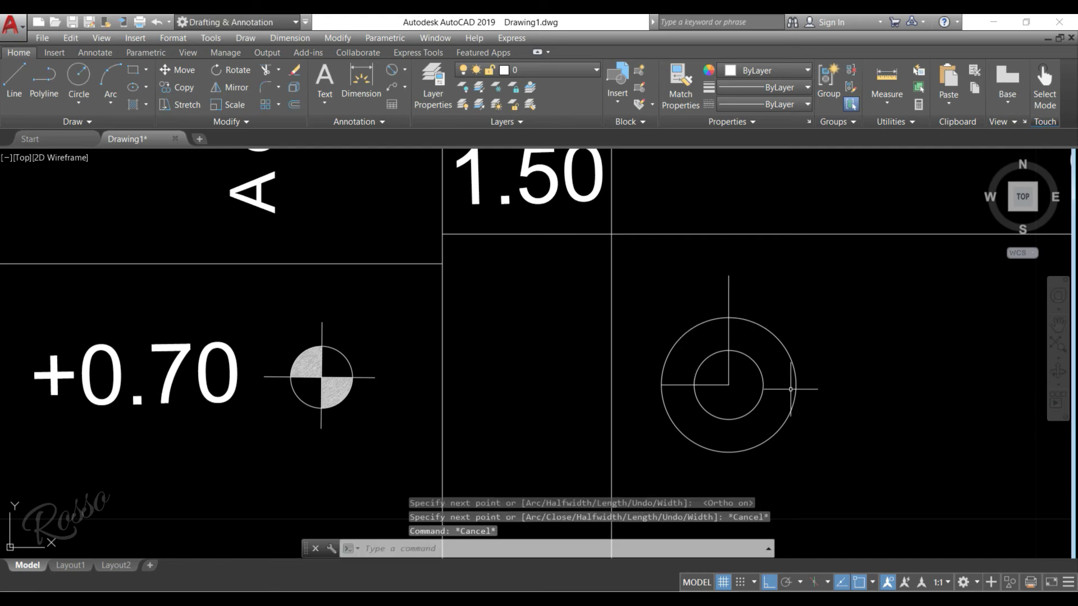
Trim the part of the vertical line that sticks out above the outer circle
key("Return")
key("Return")
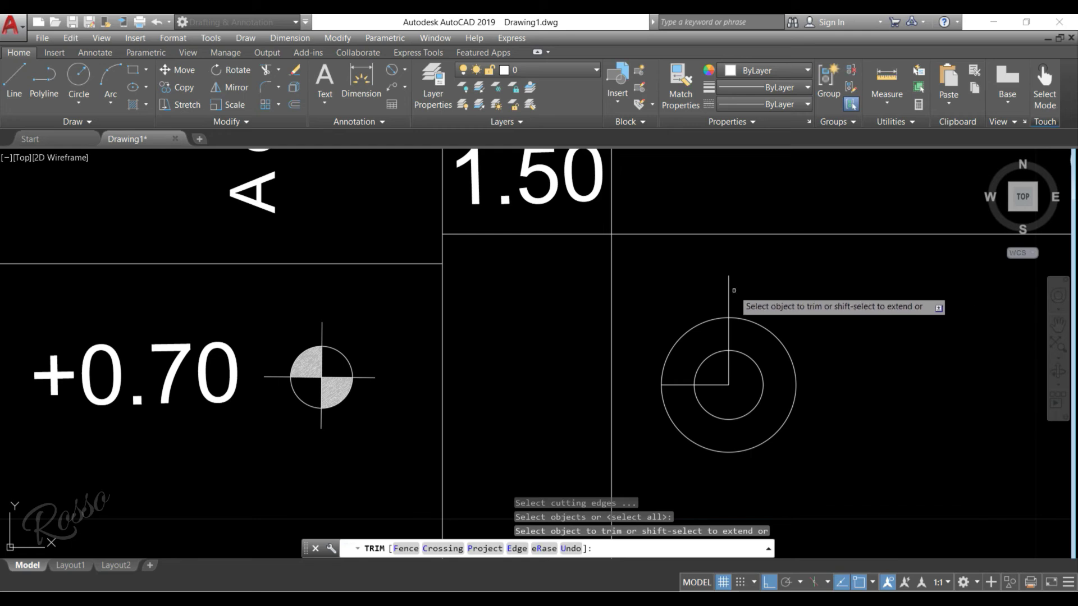
left_click(728, 291)
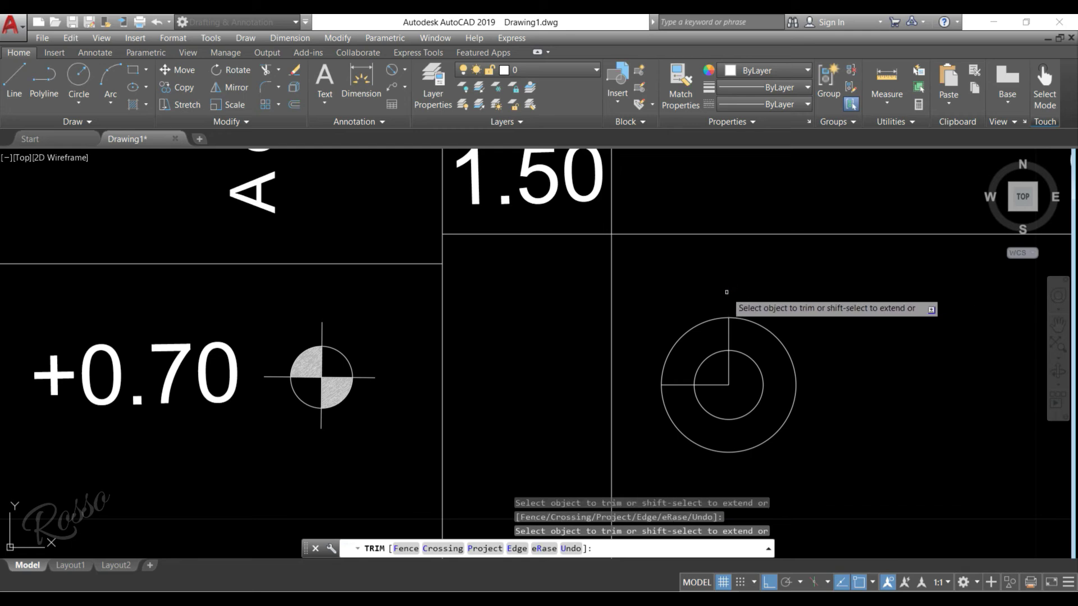
key("Escape")
key("Escape")
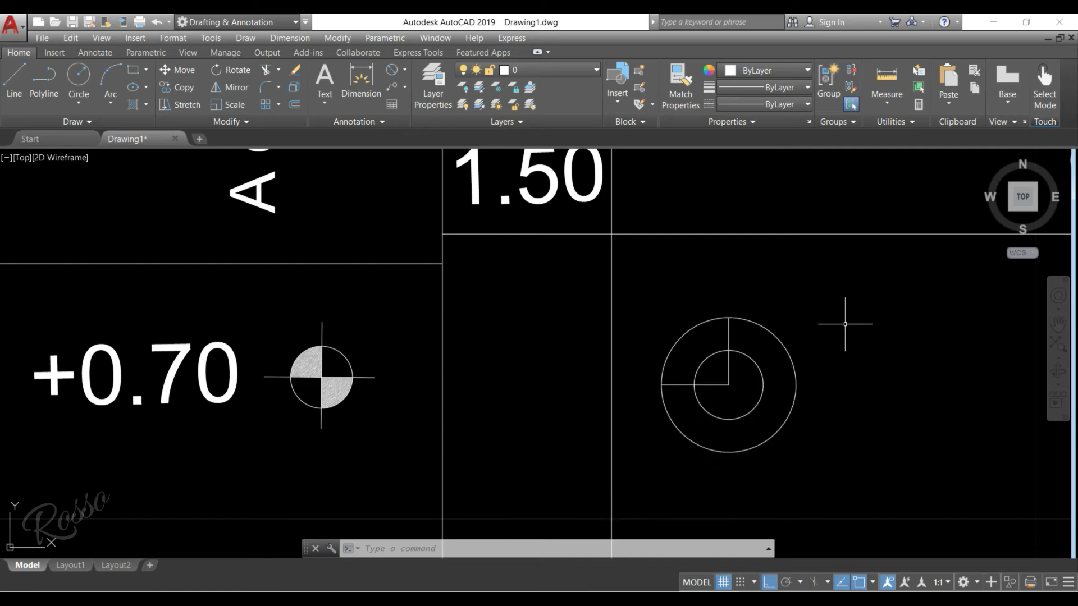
Extend the horizontal line through the centre to the outer circle's right side, using the outer circle as boundary edge
type("X")
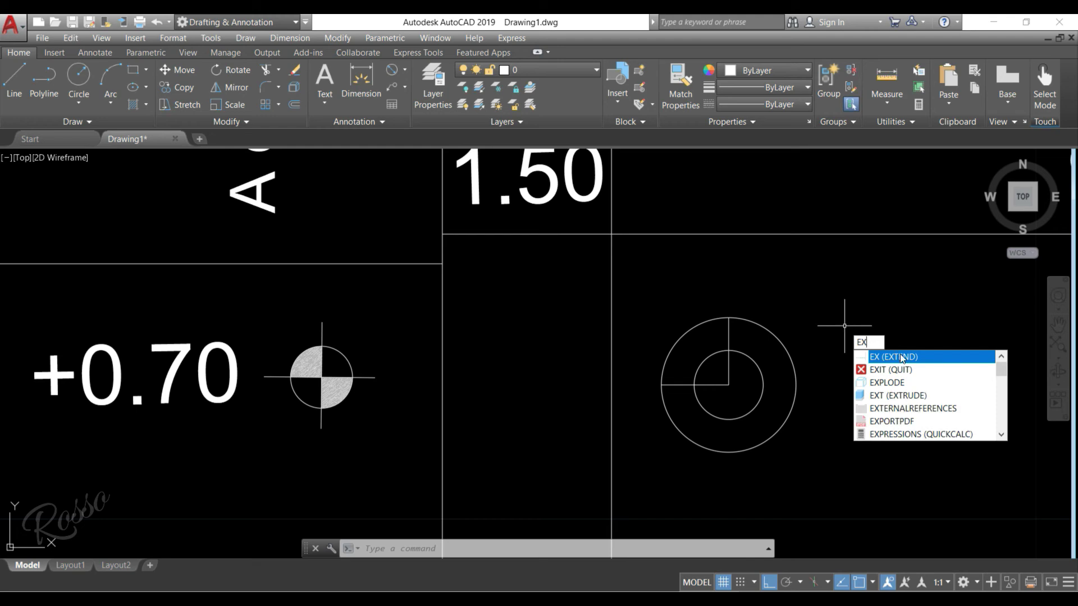
key("Return")
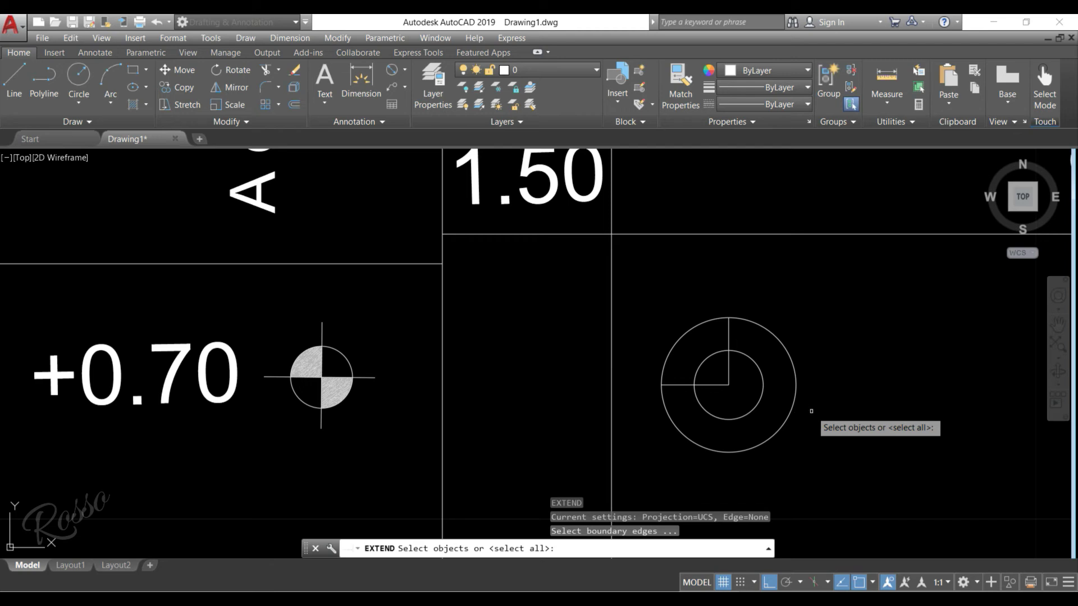
left_click(797, 382)
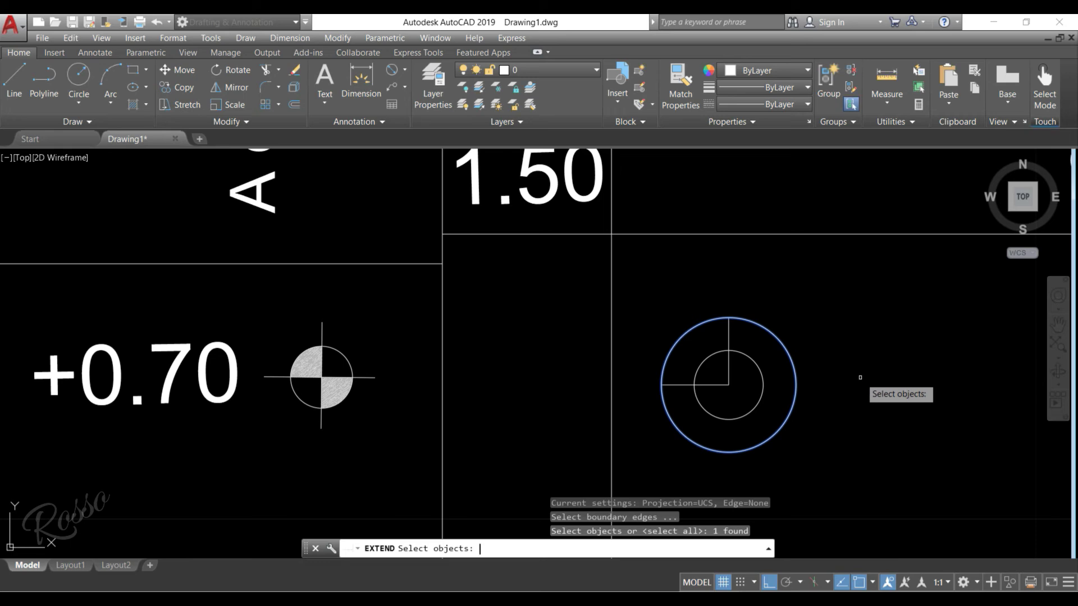
key("Return")
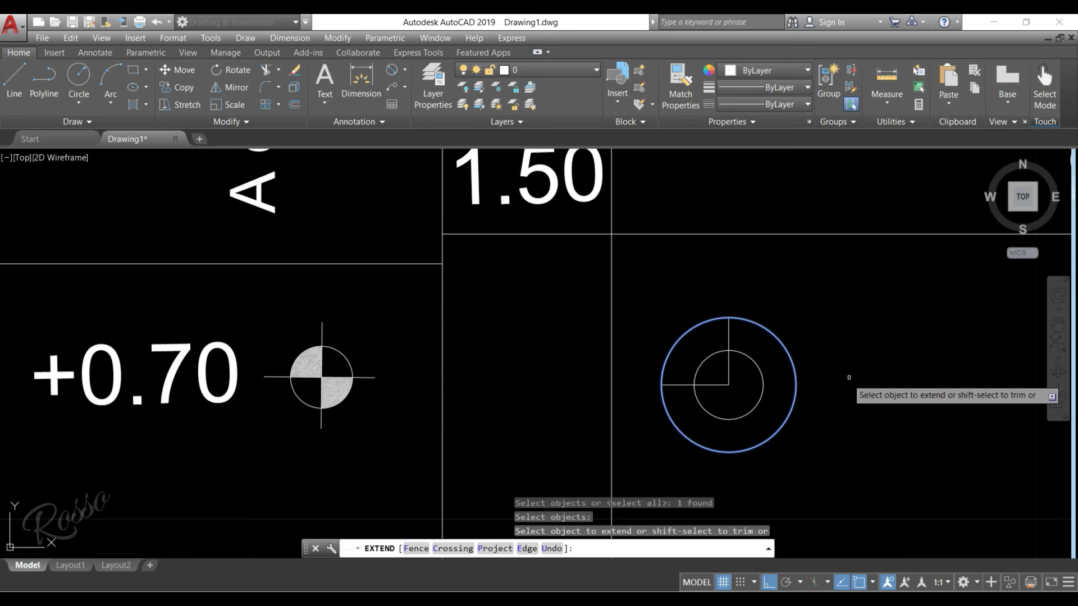
left_click(717, 384)
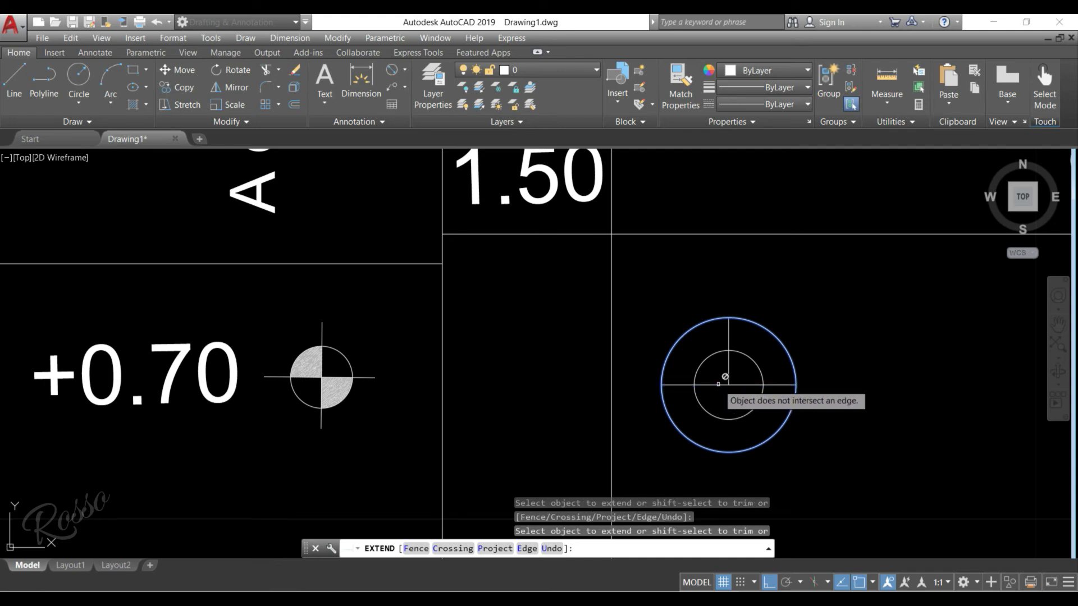
key("Return")
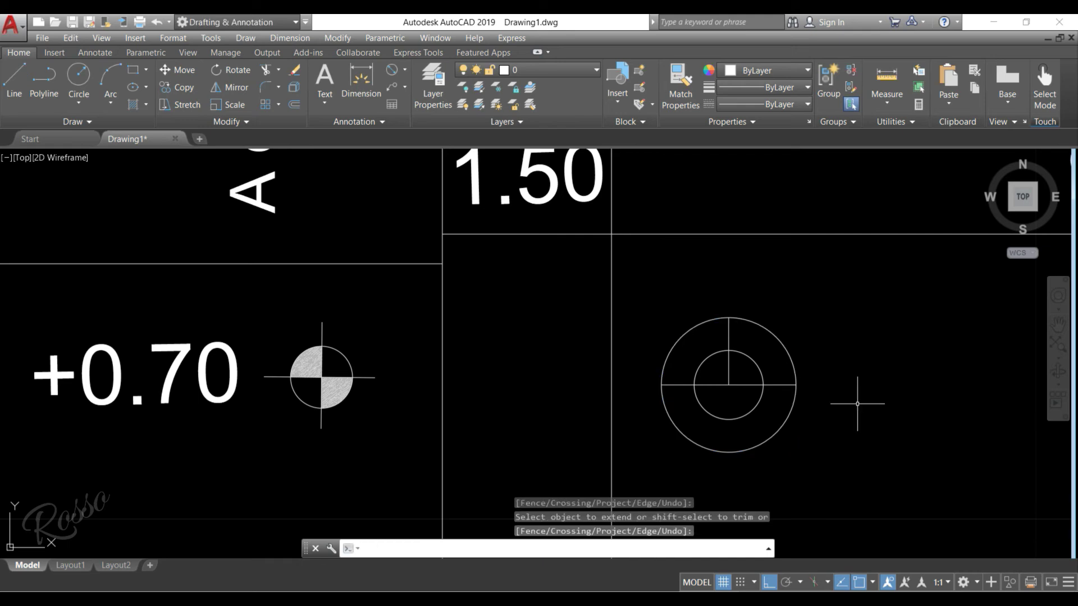
Extend the vertical line through the circles' centre down to the bottom of the outer circle, using all objects as boundary edges
type("EX")
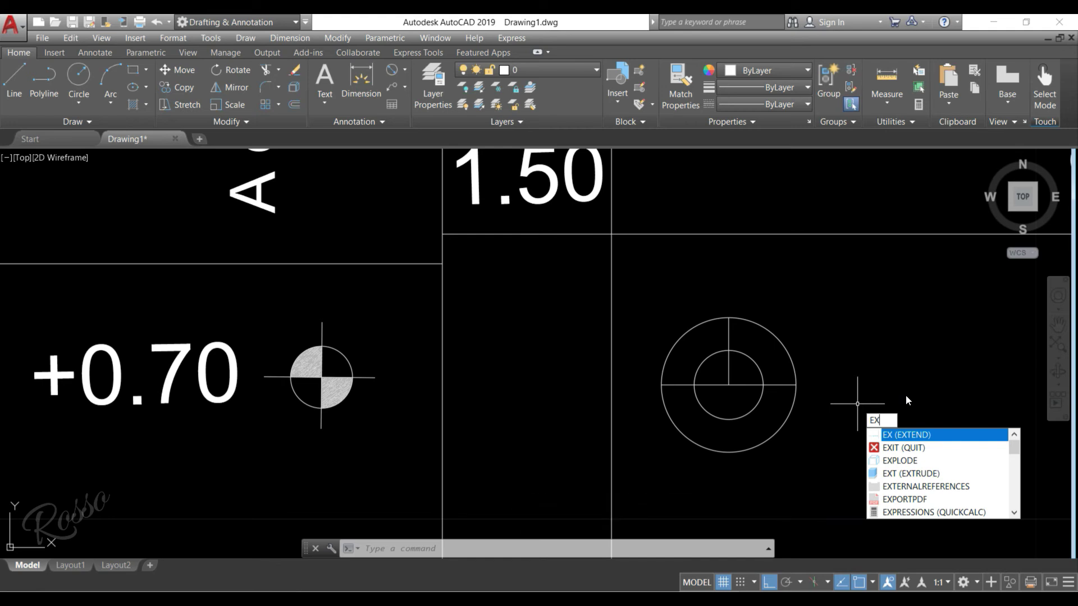
key("Return")
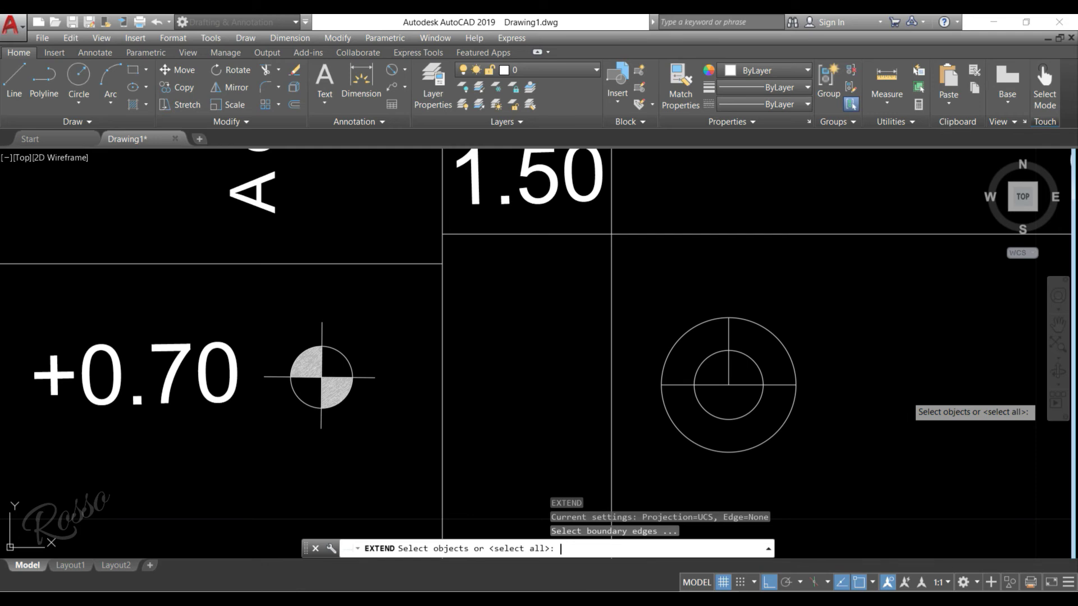
key("Return")
mouse_move(908, 389)
middle_mouse_down()
mouse_move(793, 313)
mouse_move(738, 292)
middle_mouse_up()
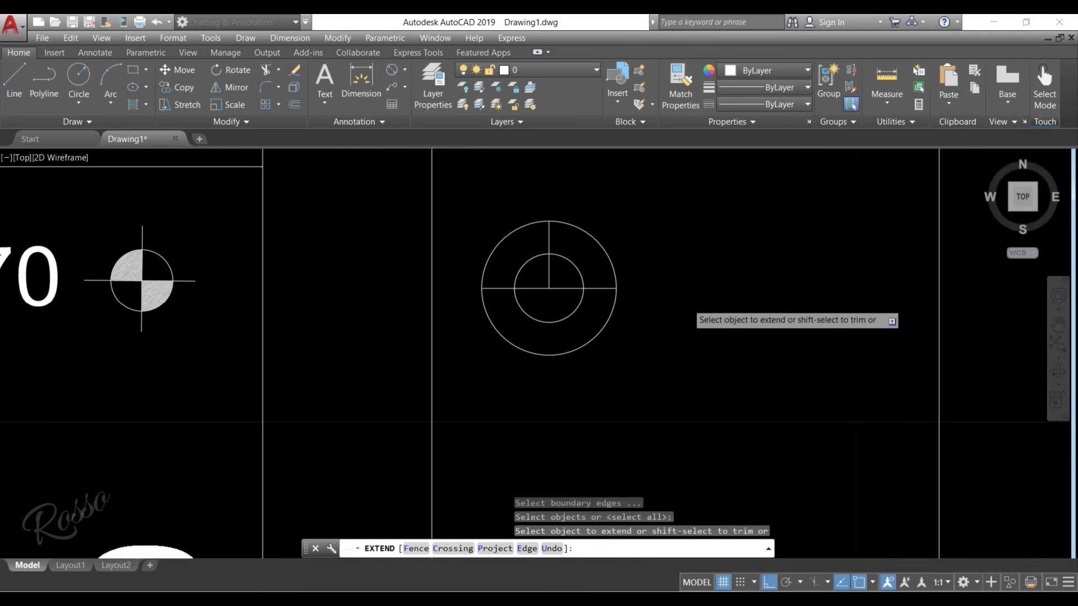
scroll(692, 306, "down", 4)
mouse_move(677, 325)
middle_mouse_down()
mouse_move(644, 273)
mouse_move(621, 285)
mouse_move(609, 334)
mouse_move(566, 374)
mouse_move(561, 451)
middle_mouse_up()
scroll(567, 301, "up", 4)
scroll(573, 300, "up", 2)
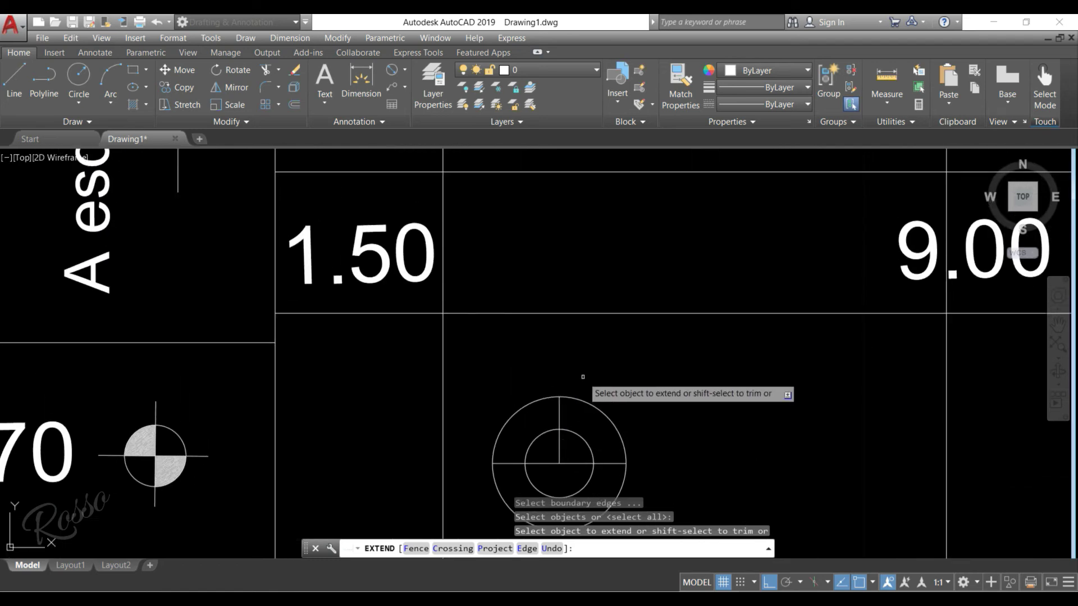
scroll(625, 388, "down", 2)
middle_click_drag(626, 388, 719, 385)
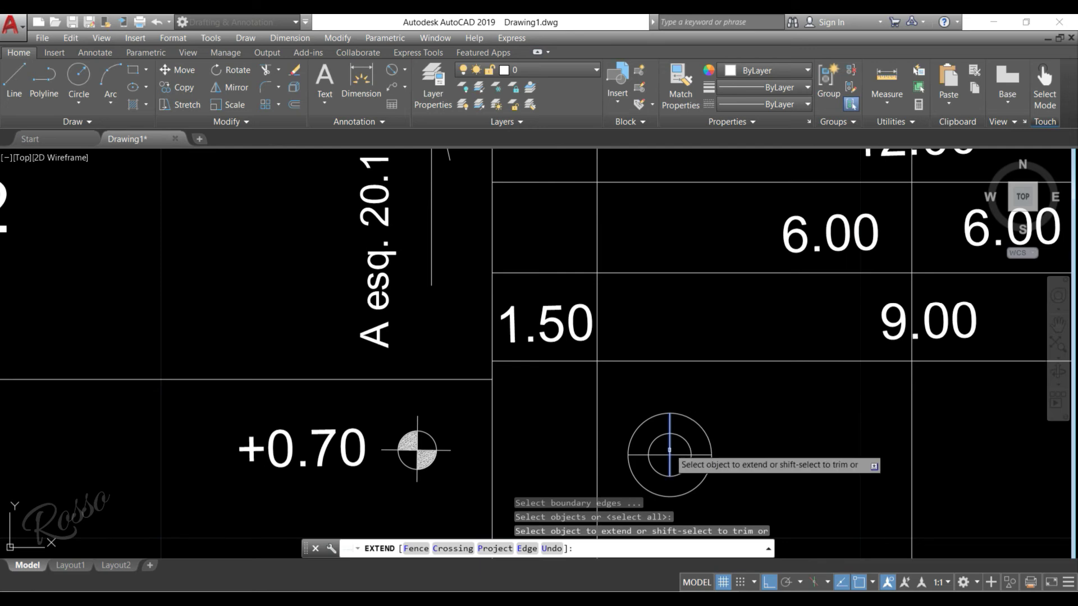
middle_click_drag(670, 467, 682, 406)
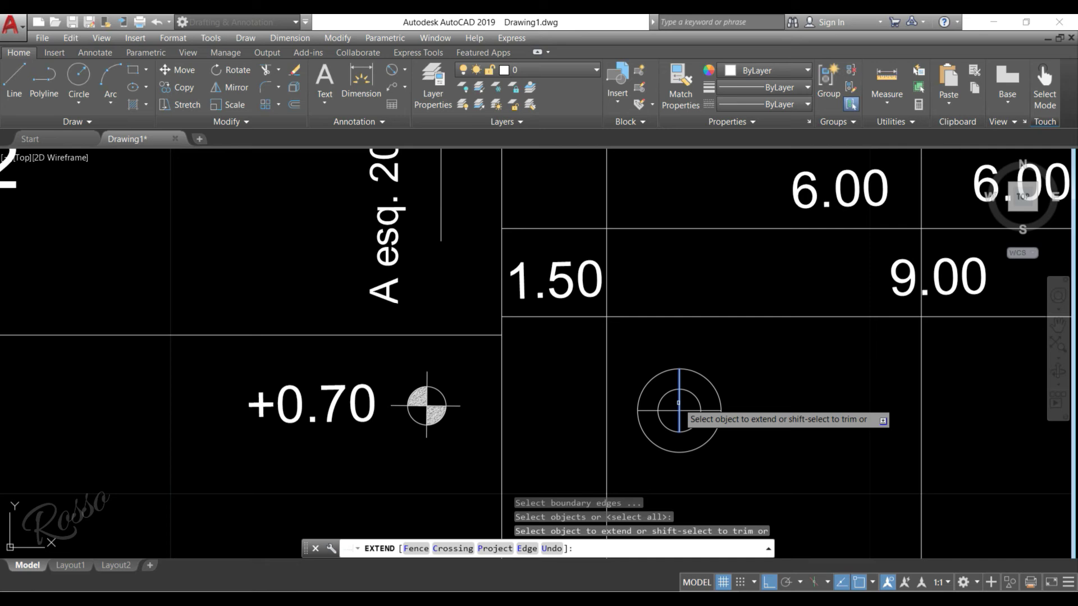
left_click(679, 402)
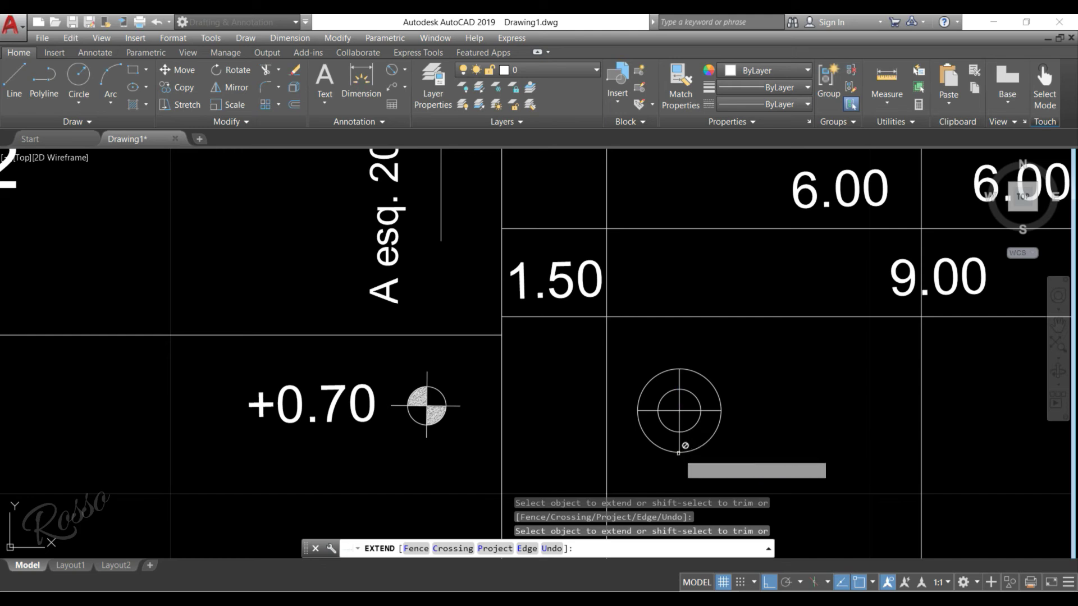
mouse_move(719, 342)
middle_mouse_down()
mouse_move(705, 393)
mouse_move(668, 418)
middle_mouse_up()
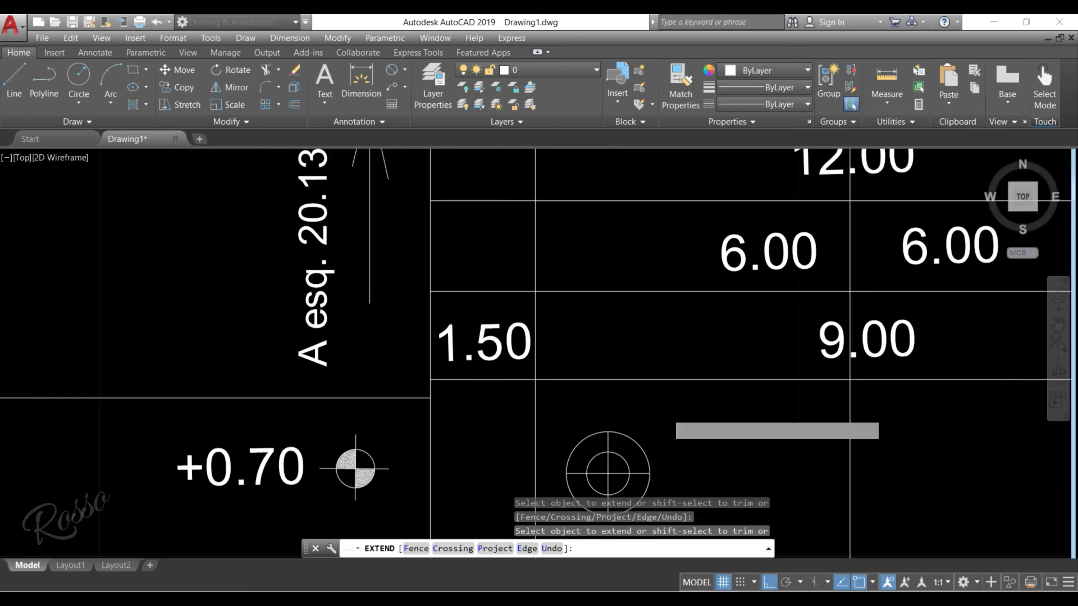
Extend the symbol's vertical line upward past the dimension rows to the street's upper horizontal edge line
scroll(666, 416, "down", 5)
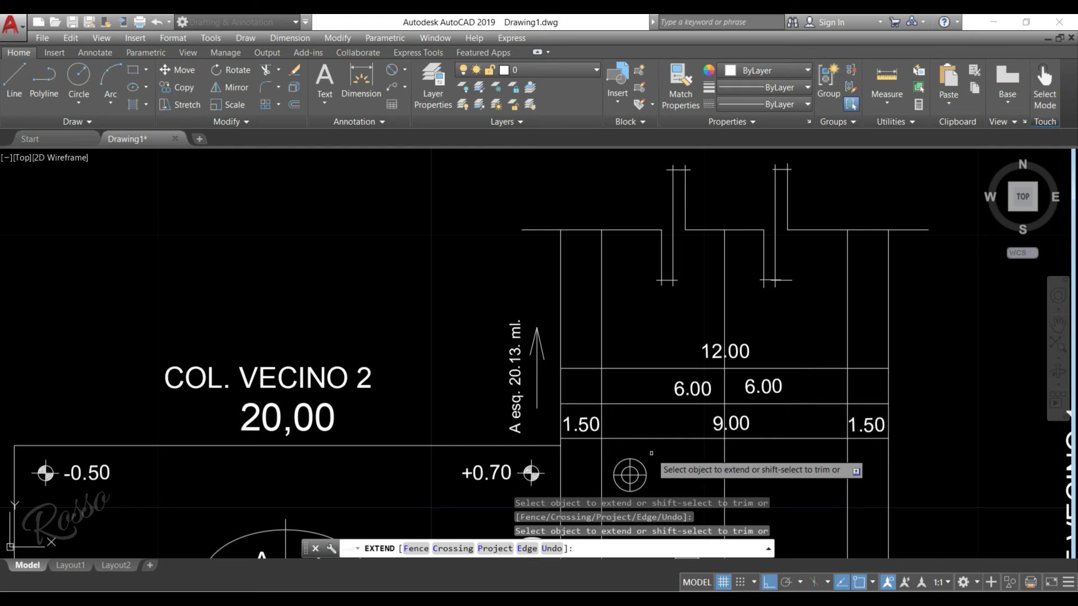
scroll(635, 443, "up", 2)
mouse_move(641, 392)
middle_mouse_down()
mouse_move(665, 433)
mouse_move(643, 419)
middle_mouse_up()
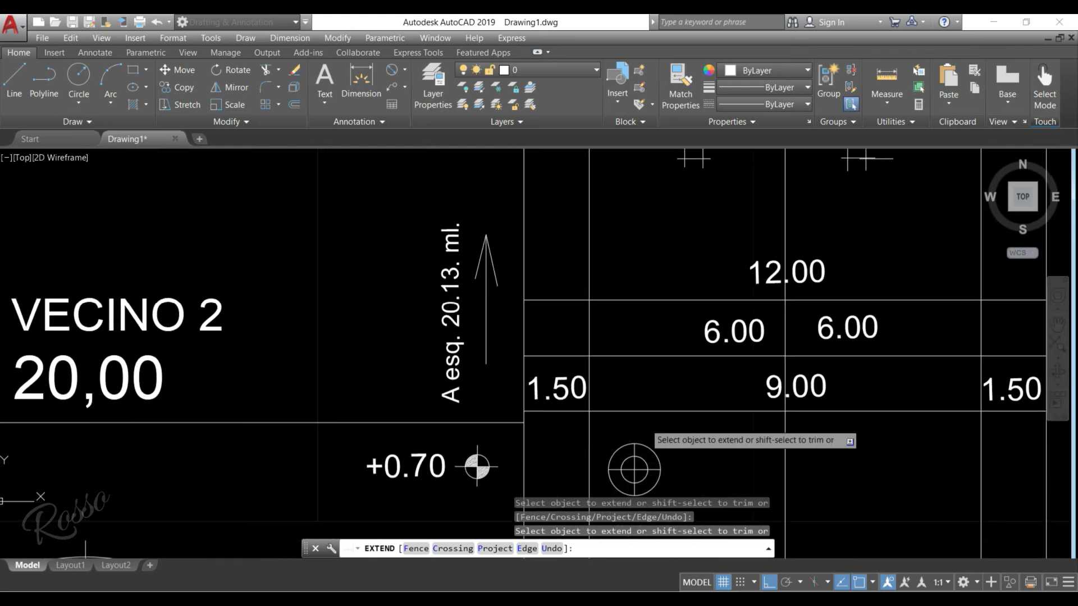
left_click(636, 452)
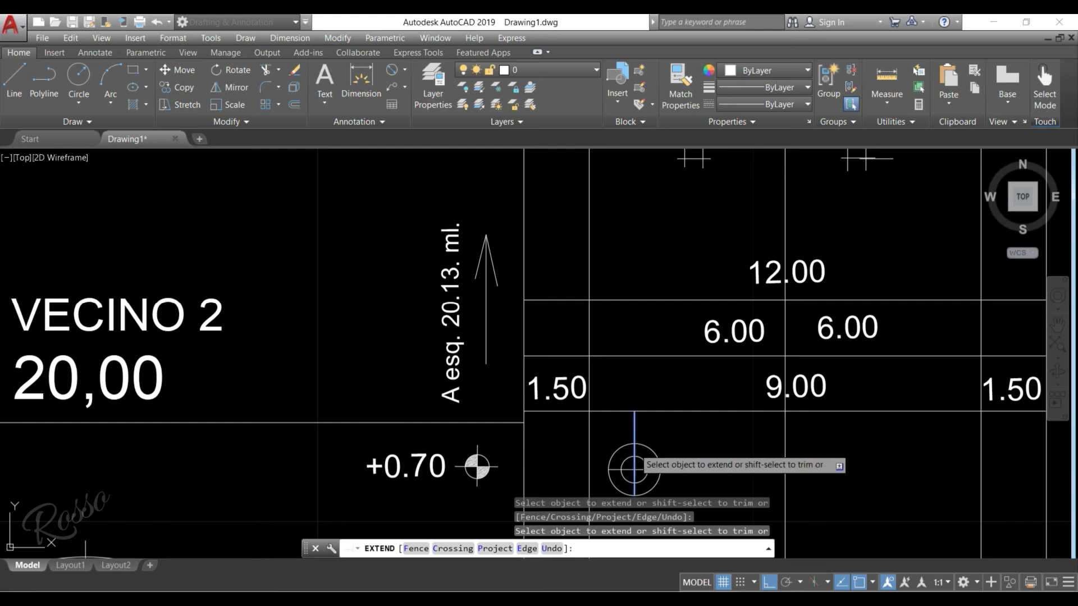
left_click(632, 420)
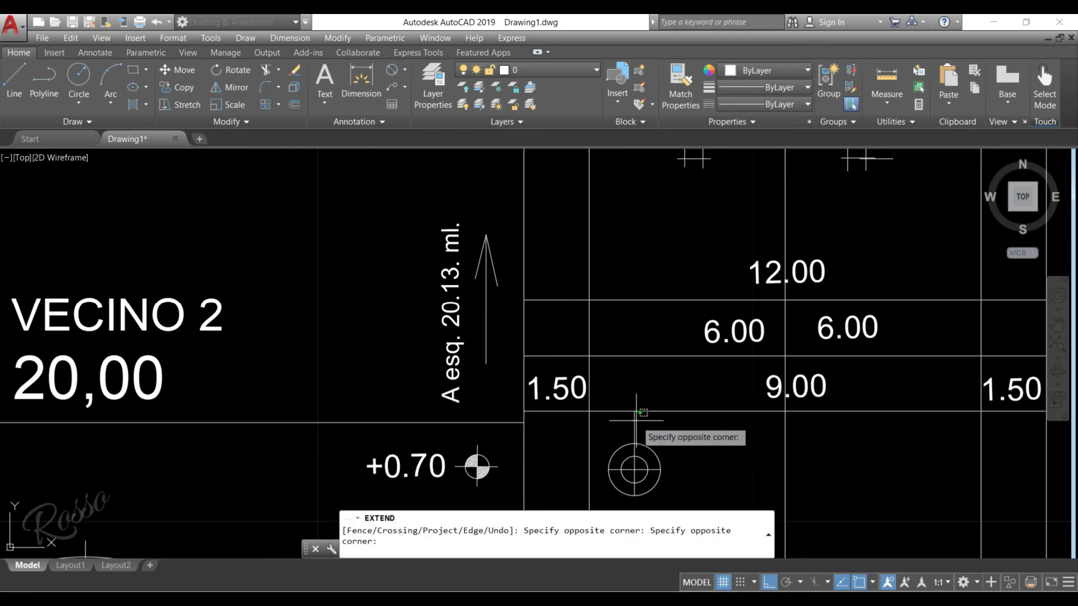
left_click(650, 423)
mouse_move(702, 429)
middle_mouse_down()
mouse_move(719, 440)
mouse_move(710, 479)
middle_mouse_up()
scroll(718, 444, "down", 2)
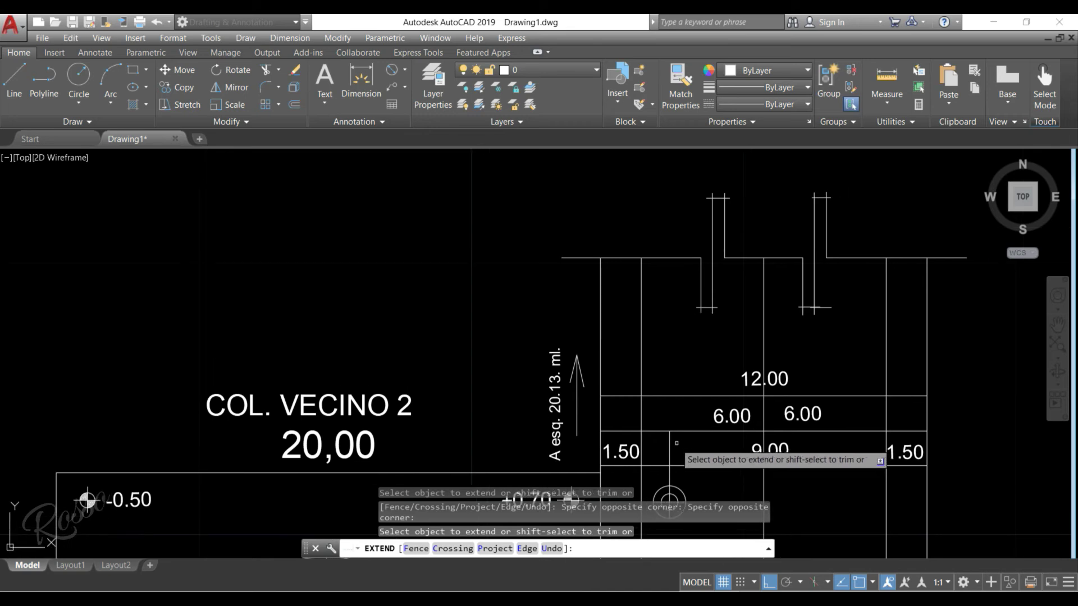
left_click(669, 443)
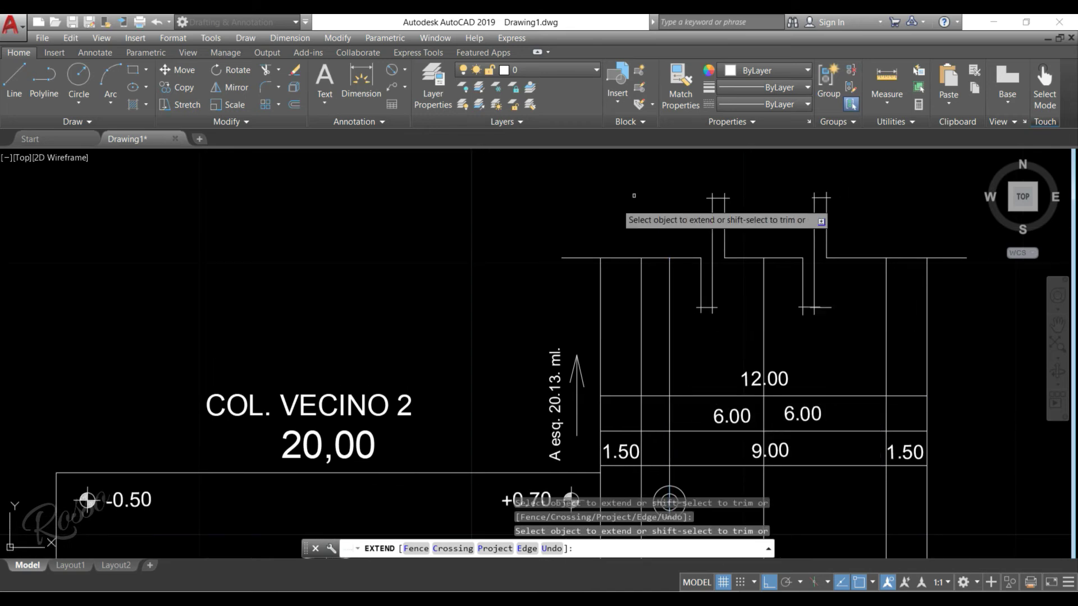
middle_click_drag(665, 354, 641, 292)
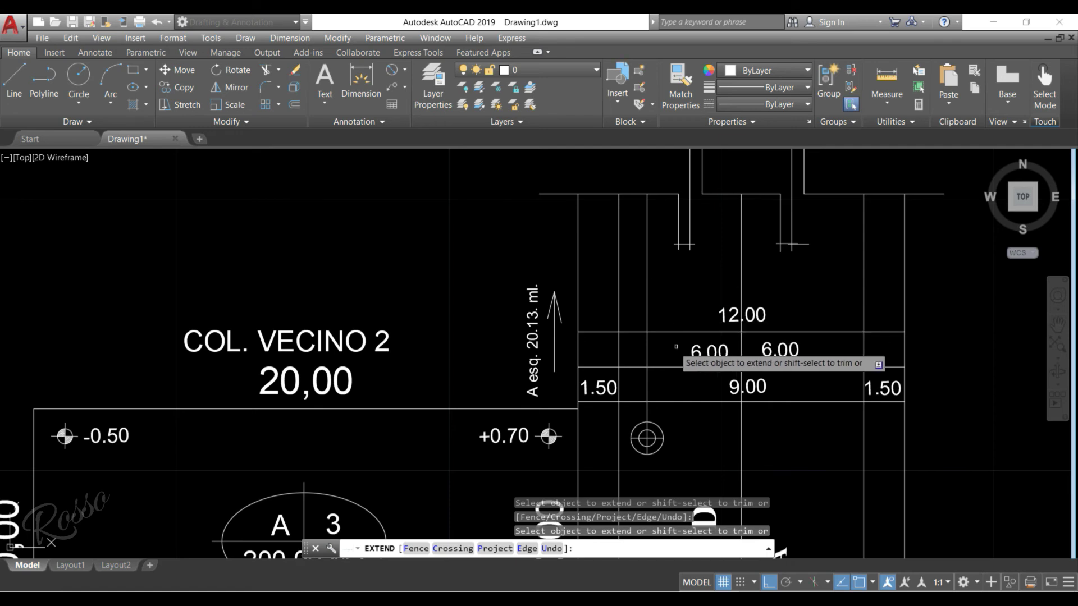
key("Escape")
scroll(651, 405, "up", 2)
key("Escape")
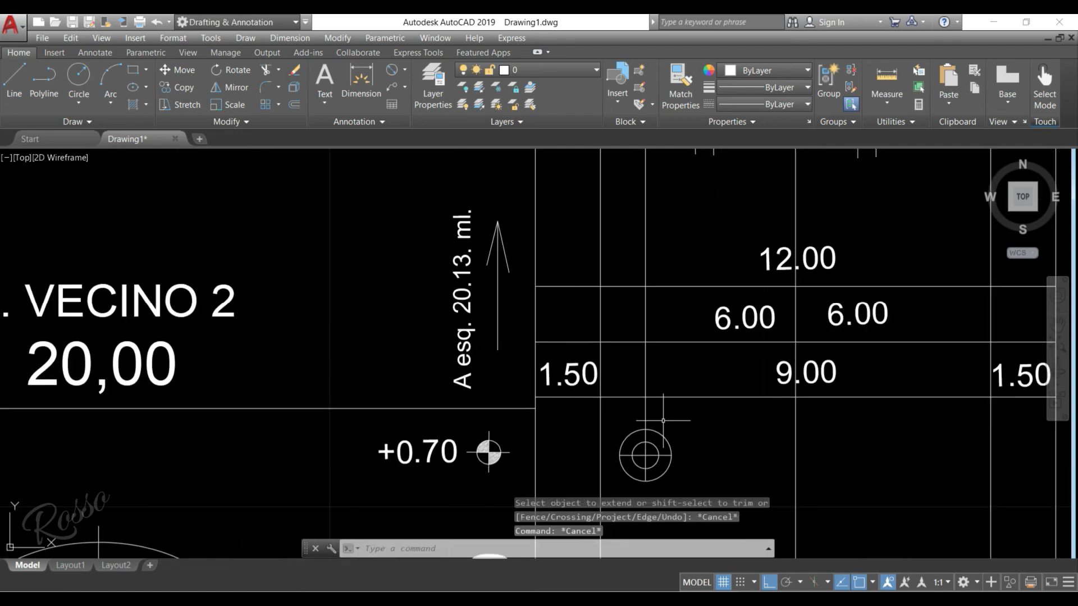
Trim the extended line between the outer circle and the lowest dimension line, and delete the leftover piece above
key("Return")
key("Return")
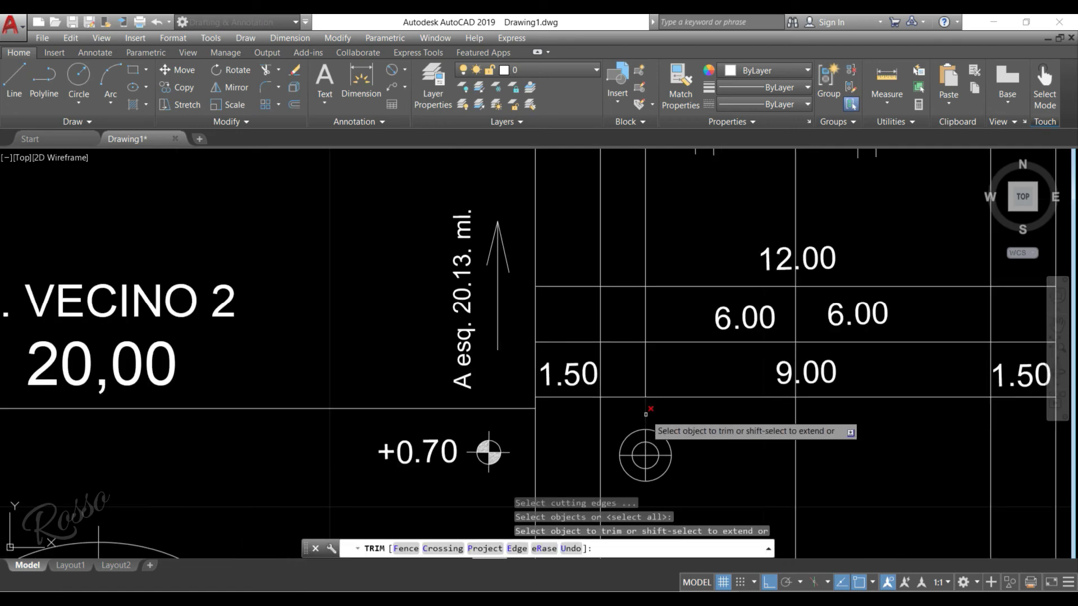
key("Escape")
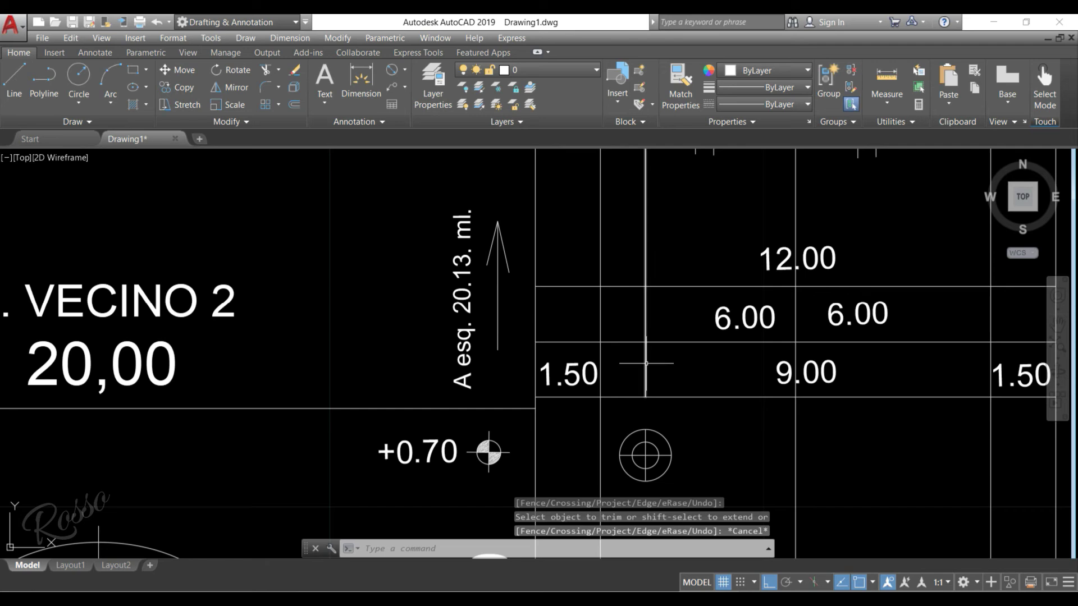
left_click(645, 364)
key("Delete")
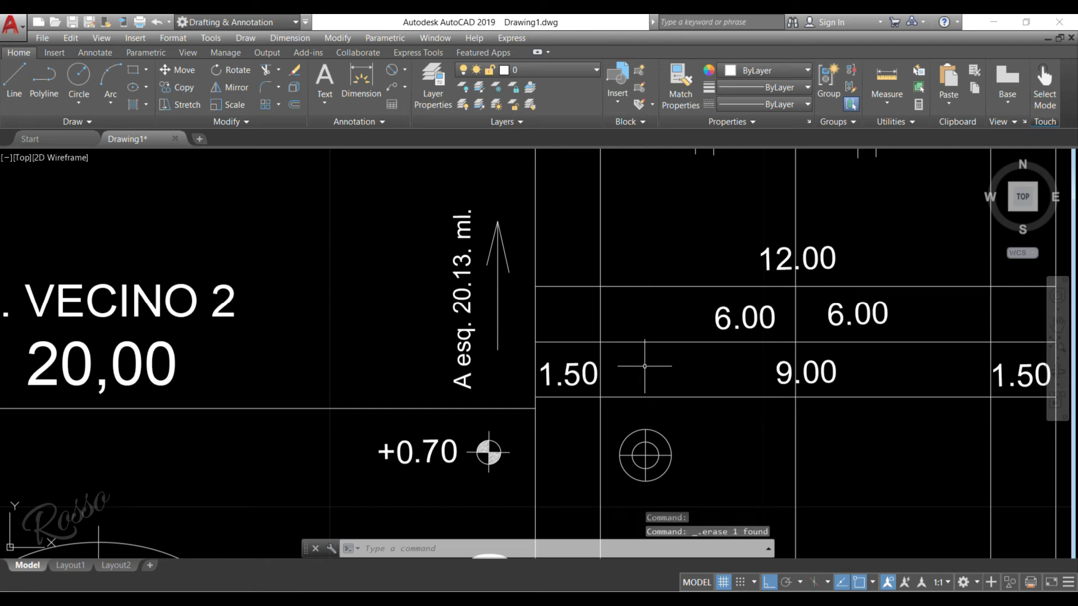
scroll(635, 364, "down", 3)
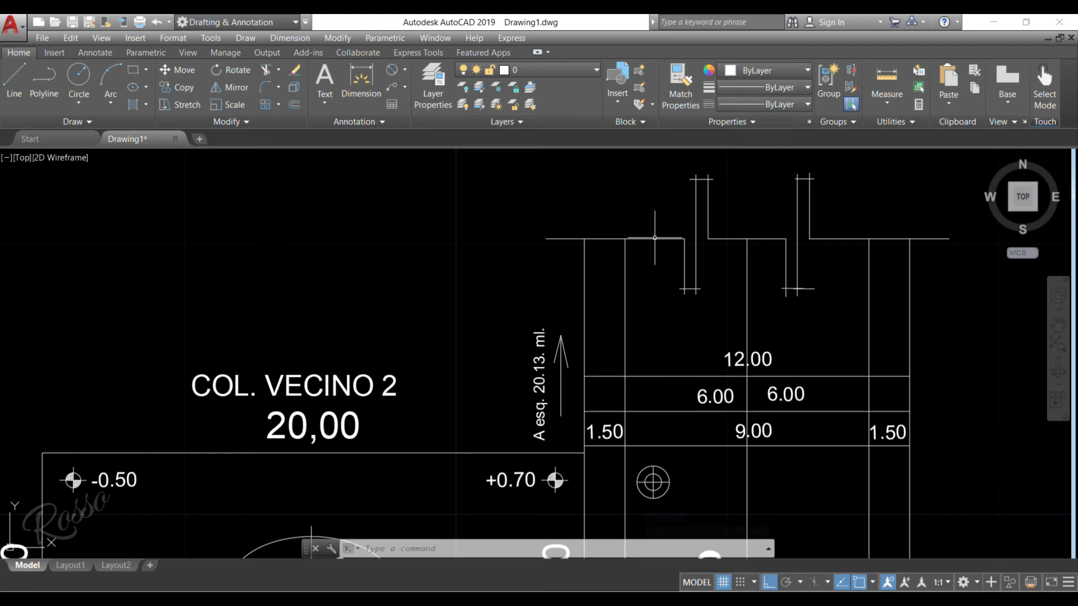
type("EX")
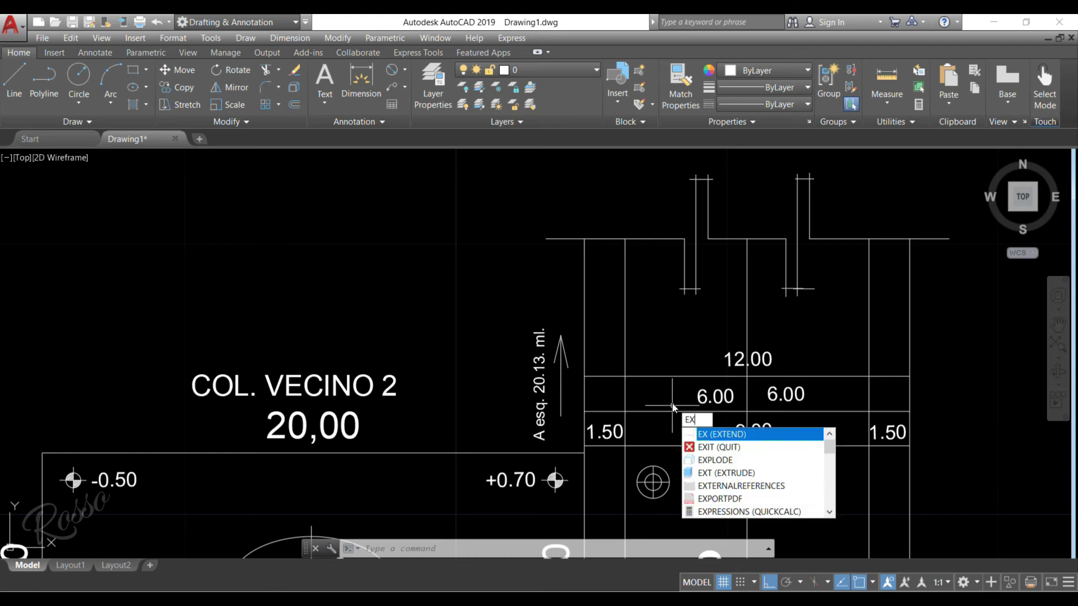
key("Return")
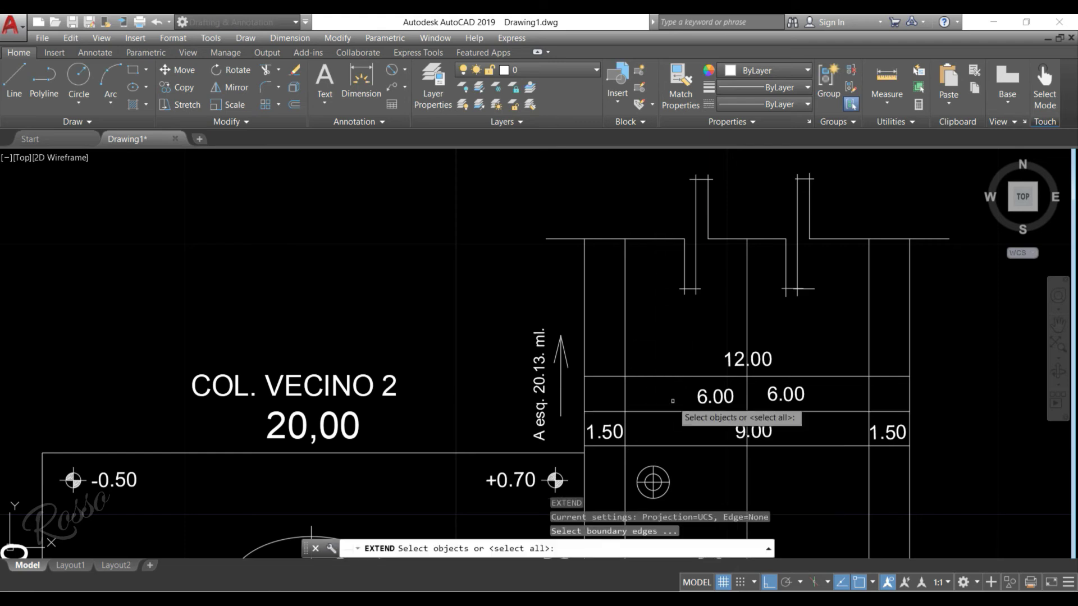
left_click(655, 238)
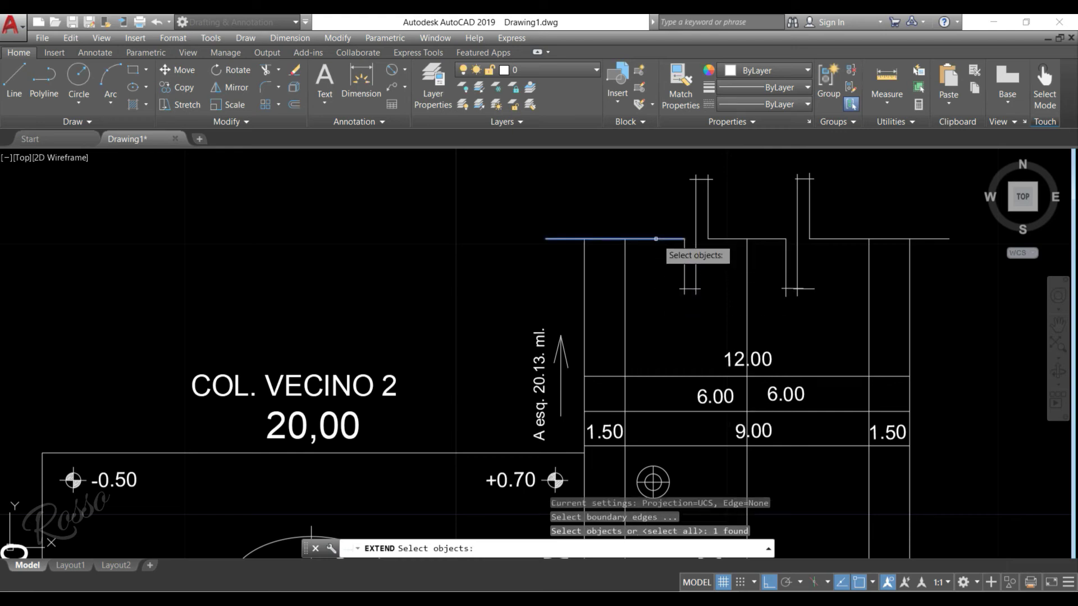
middle_click_drag(644, 415, 658, 362)
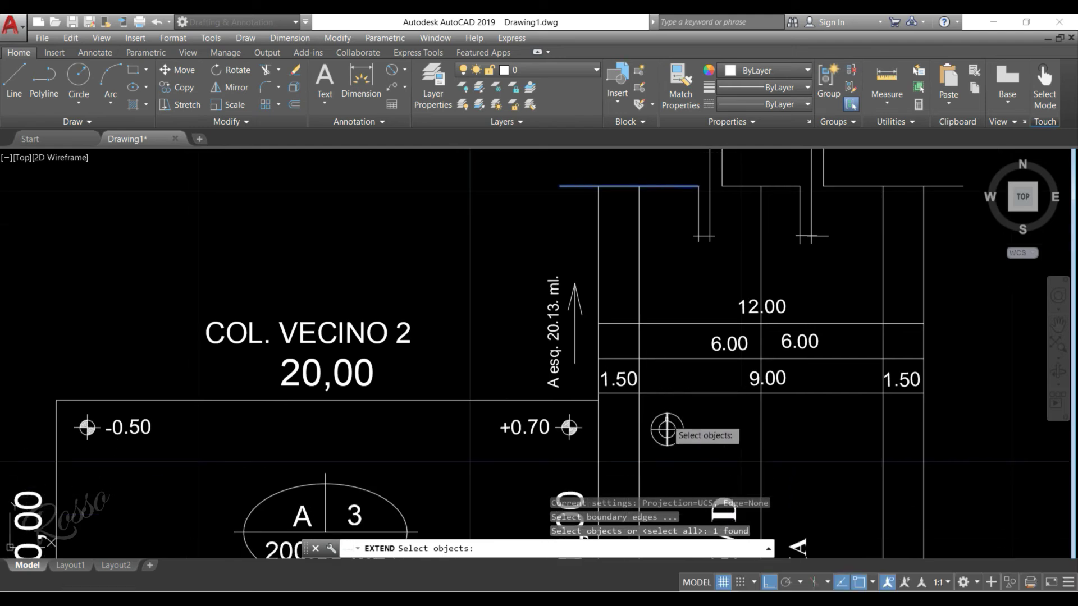
left_click(667, 429)
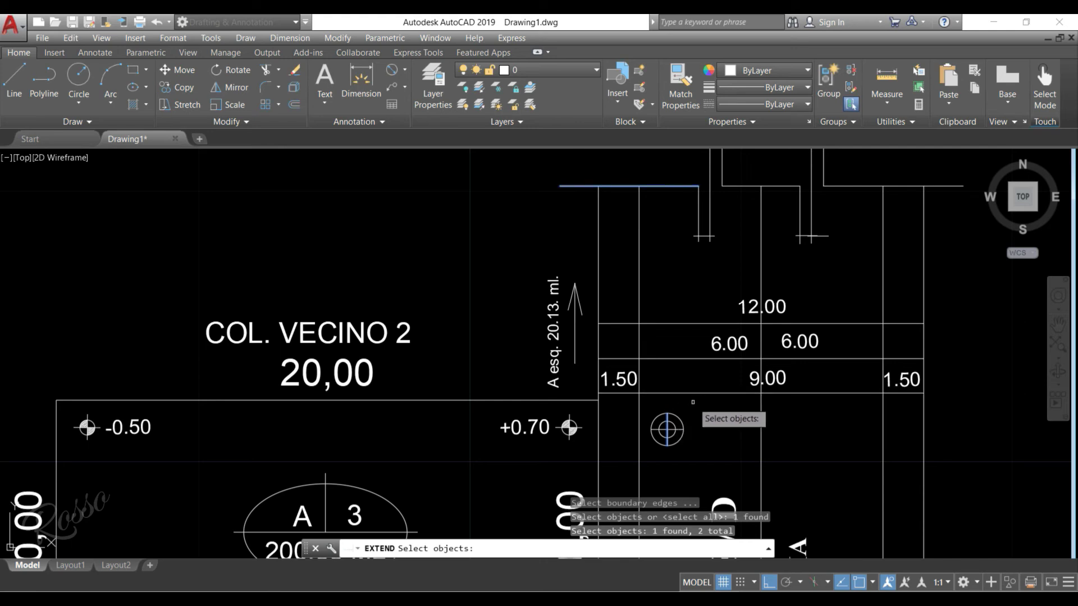
key("Escape")
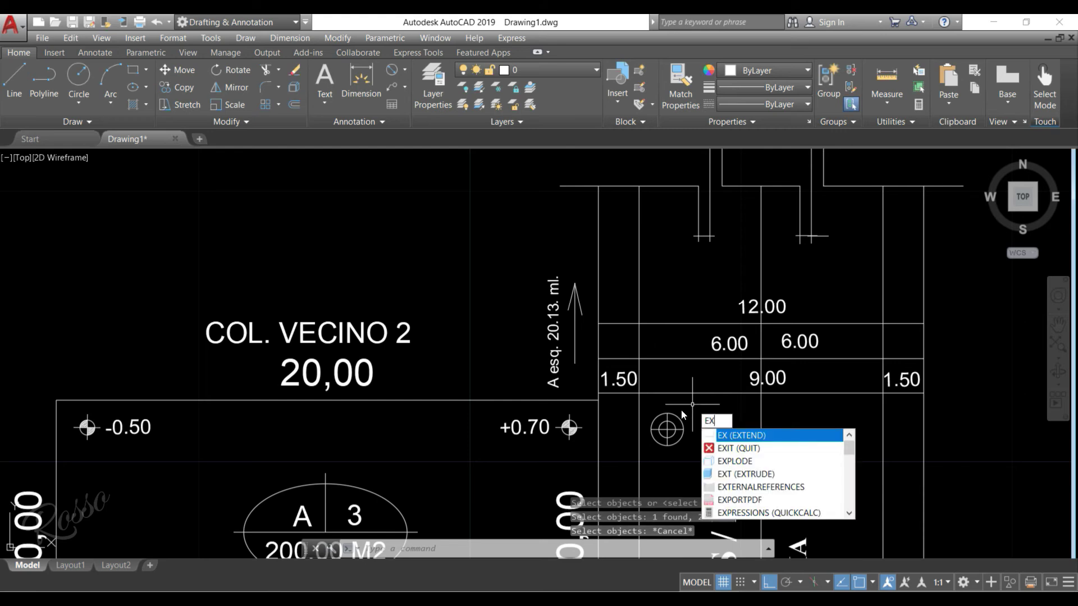
Try to extend the symbol's vertical line directly to the street's upper horizontal edge line, and undo the extension
key("Return")
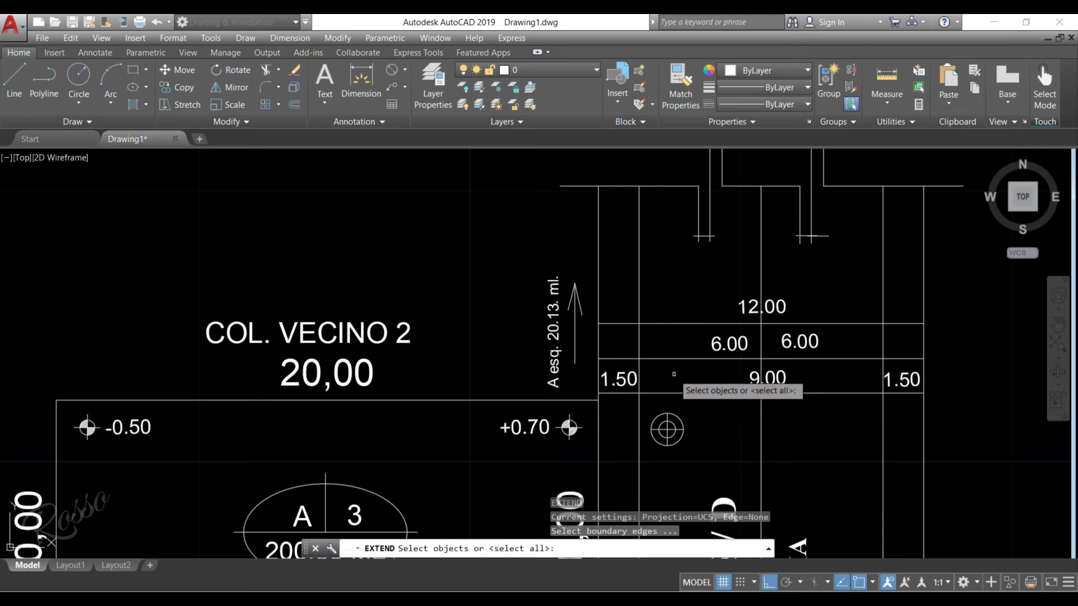
left_click(667, 186)
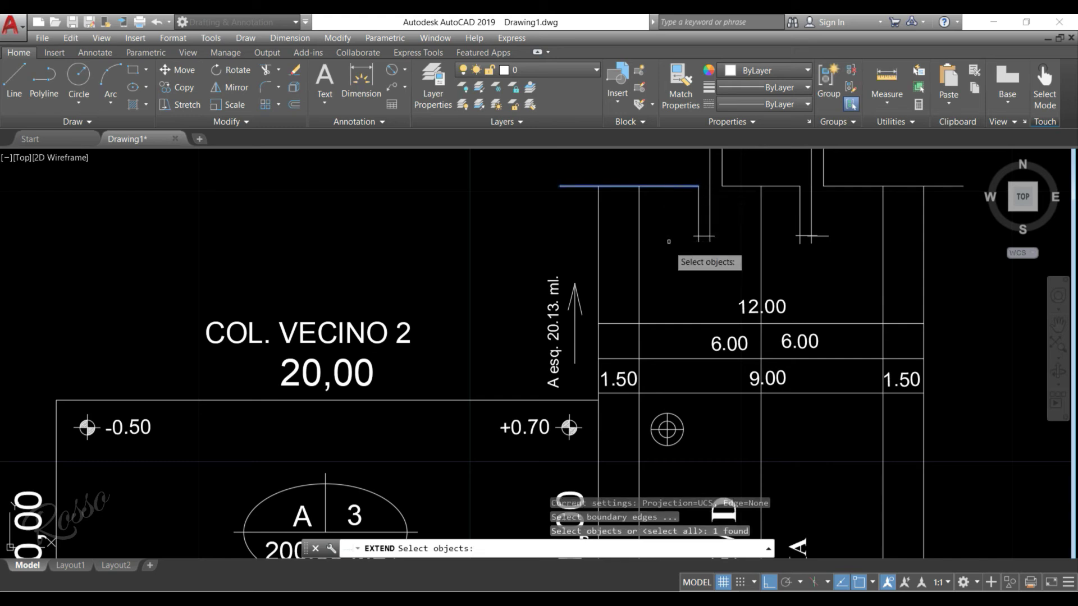
key("Return")
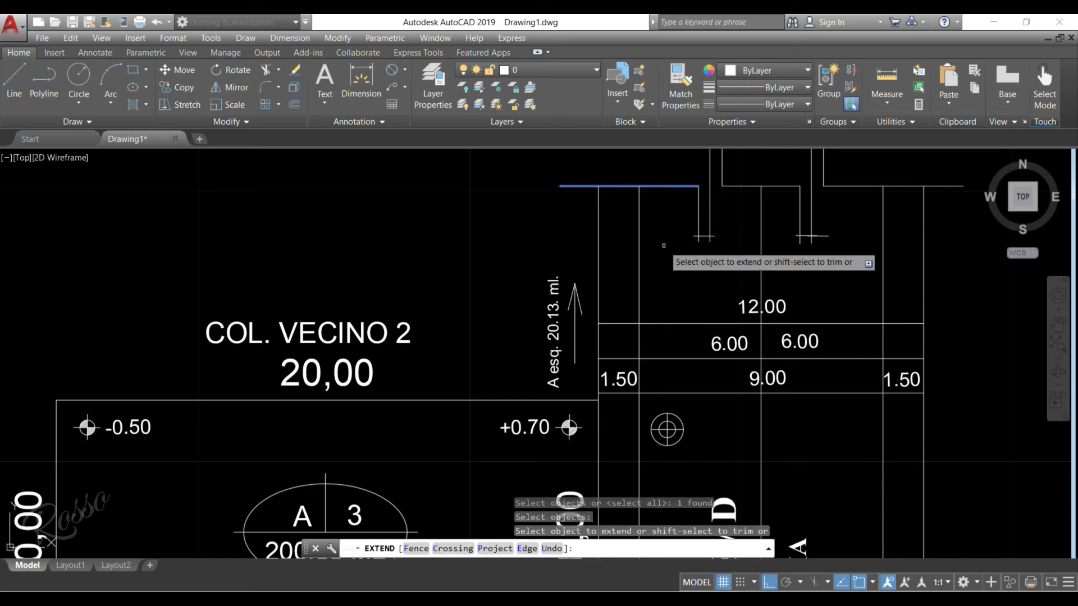
left_click(667, 430)
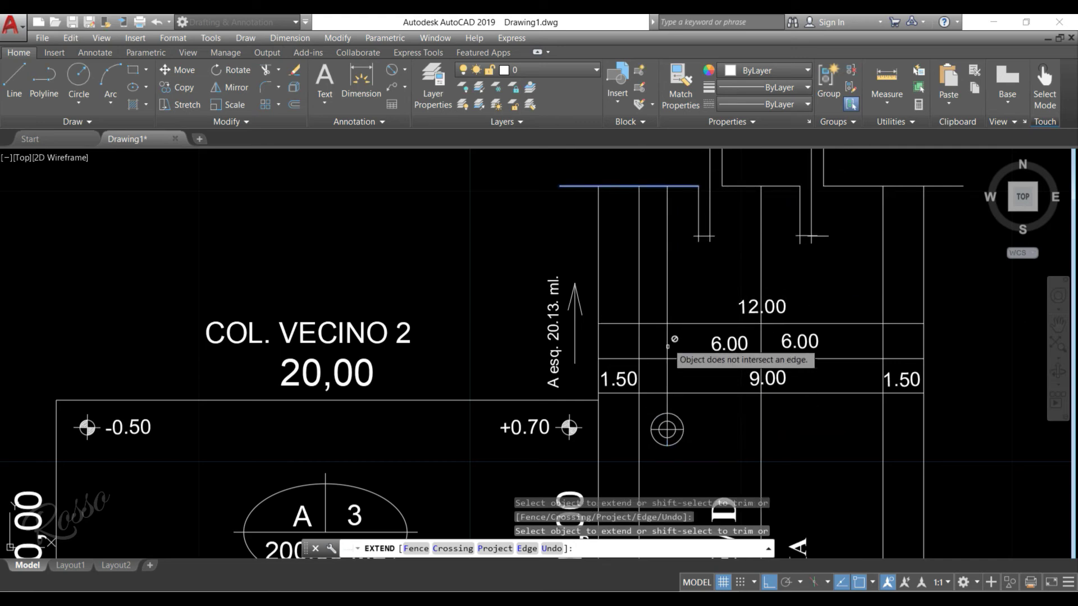
key("Escape")
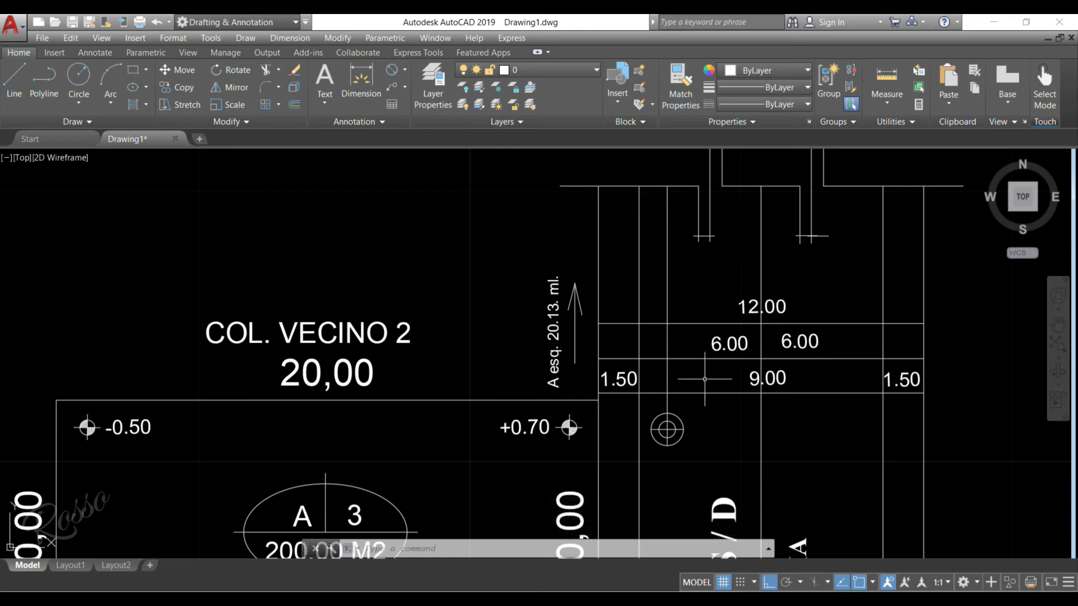
key("Escape")
key("ctrl+z")
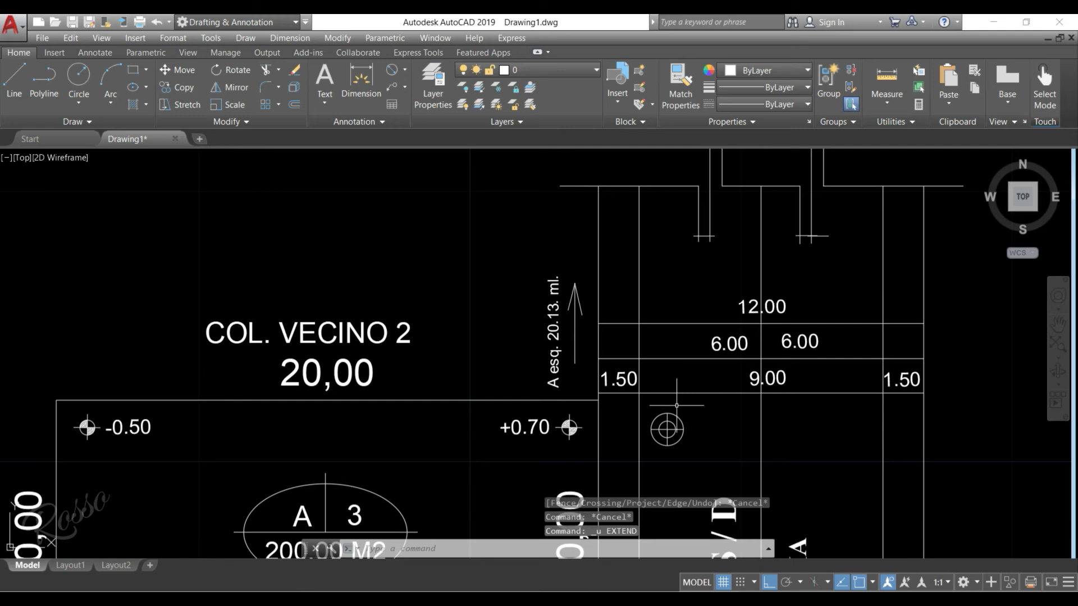
Try to trim the lower-left quarter of the symbol's outer circle, using all objects as cutting edges, and undo the trim
scroll(647, 365, "up", 4)
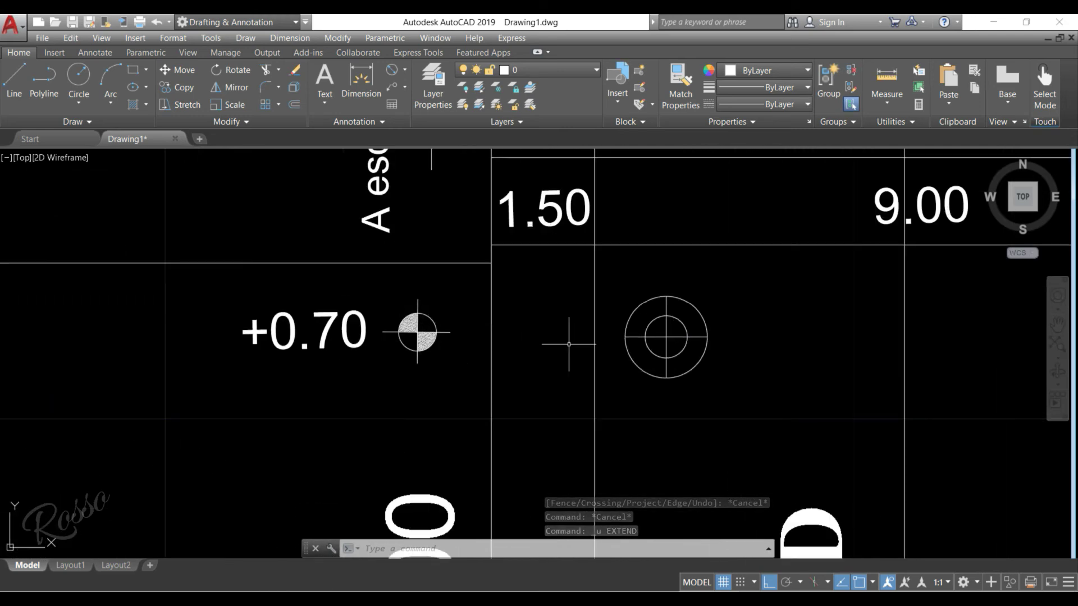
scroll(567, 345, "down", 1)
scroll(568, 371, "up", 3)
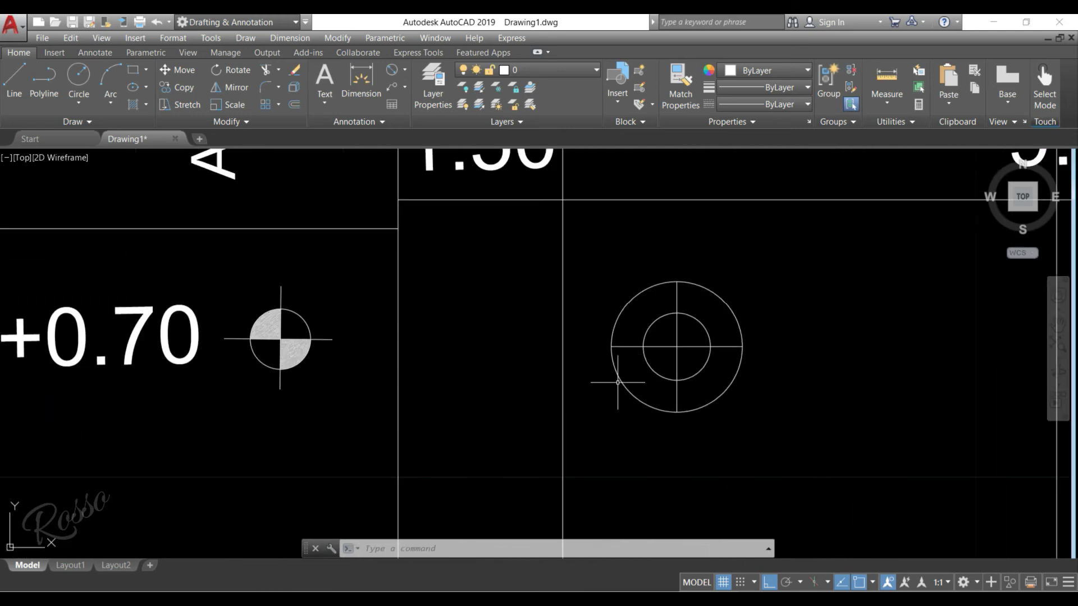
type("TR")
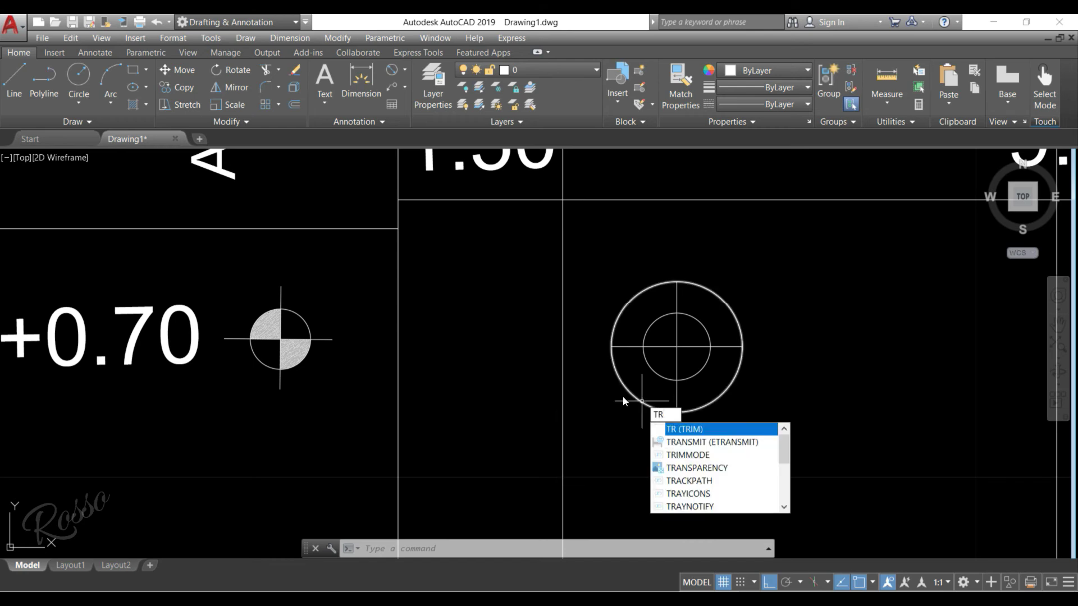
key("Return")
key("Return")
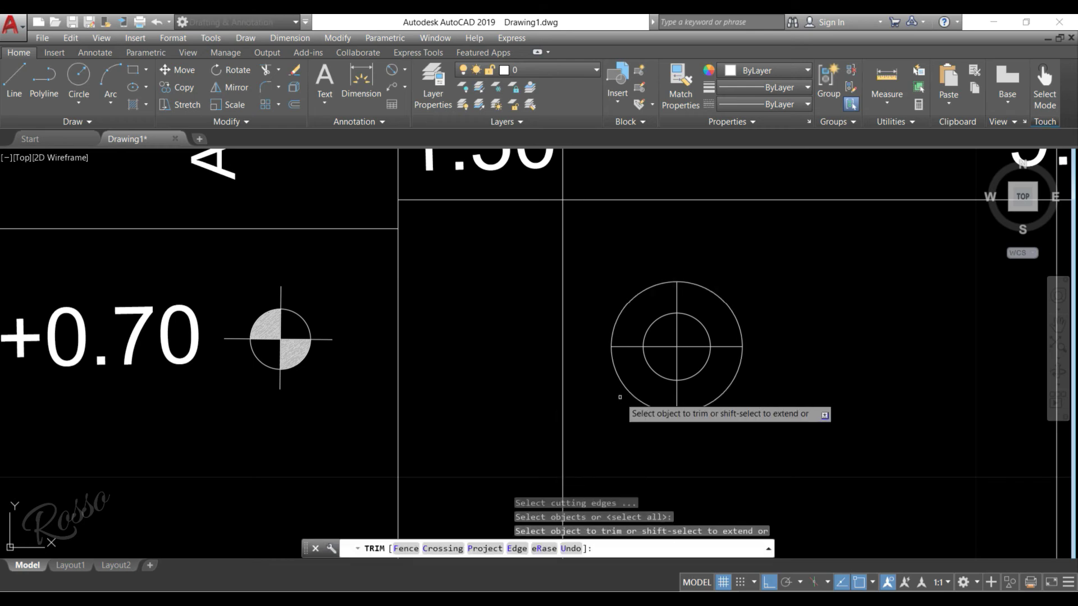
left_click(635, 392)
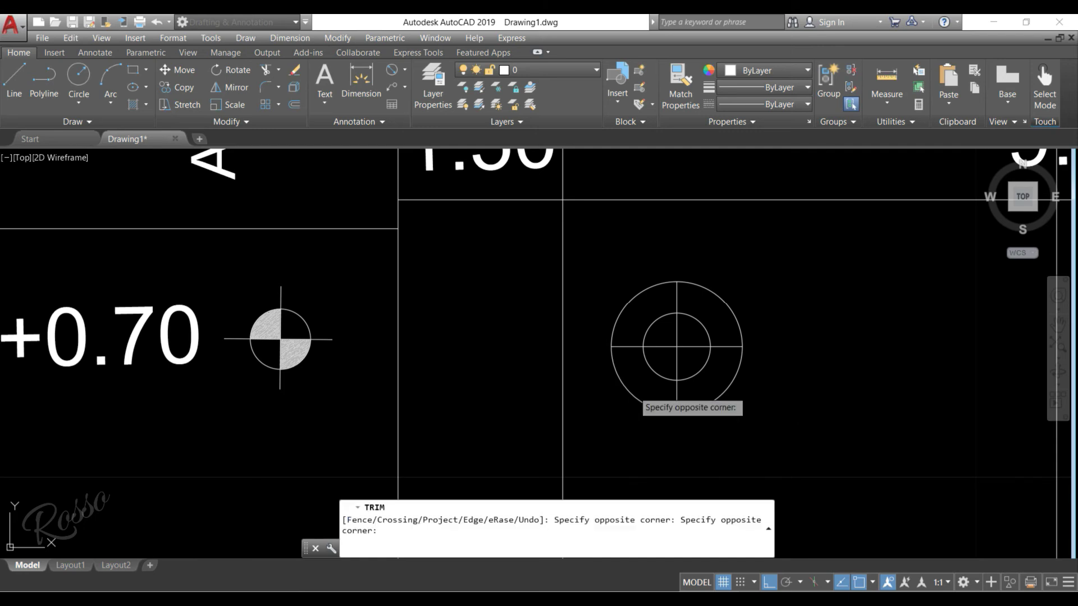
left_click(612, 394)
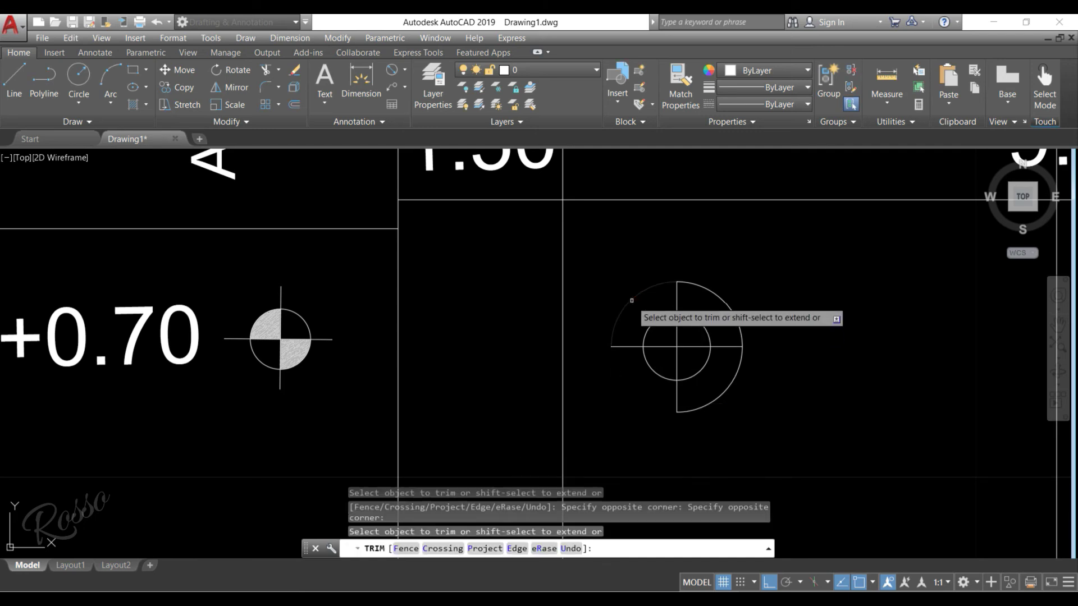
key("Escape")
key("Escape")
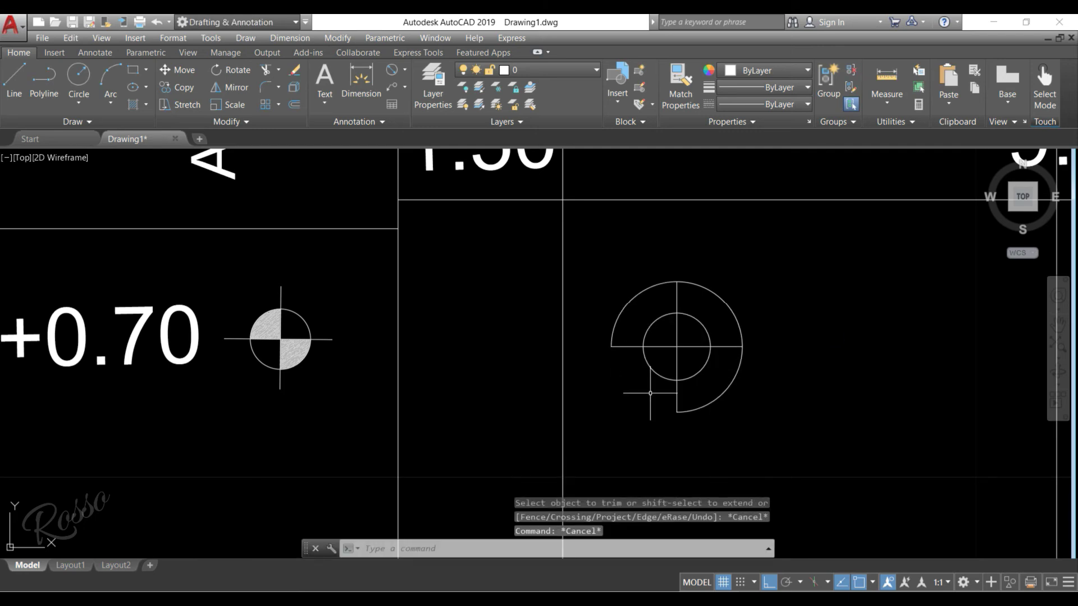
key("ctrl+z")
key("Escape")
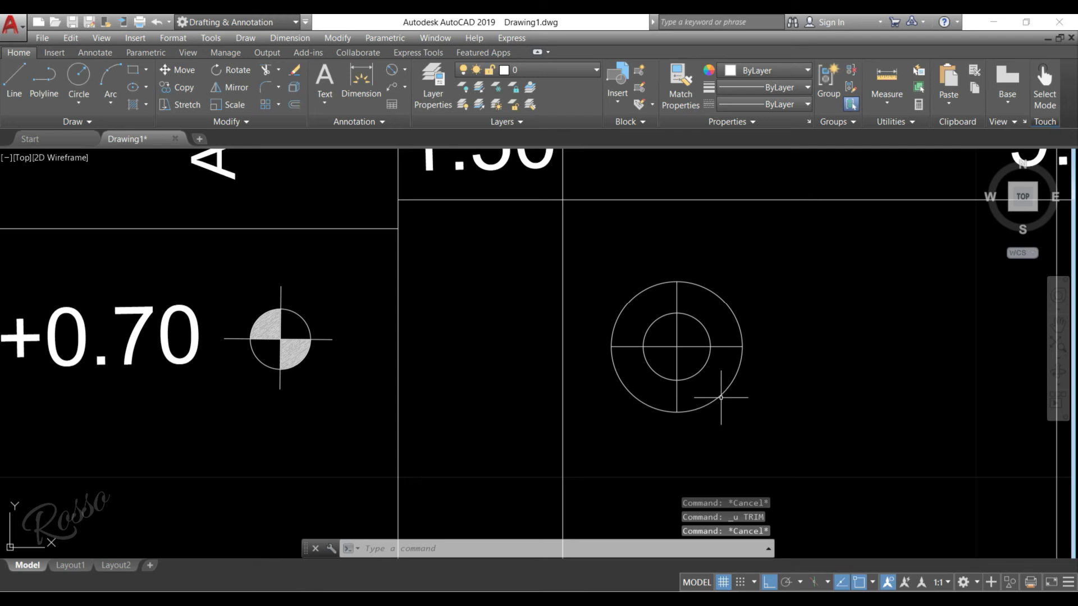
Delete the outer circle of the new level marker, keeping the inner circle and the crossing lines
left_click(721, 397)
key("Delete")
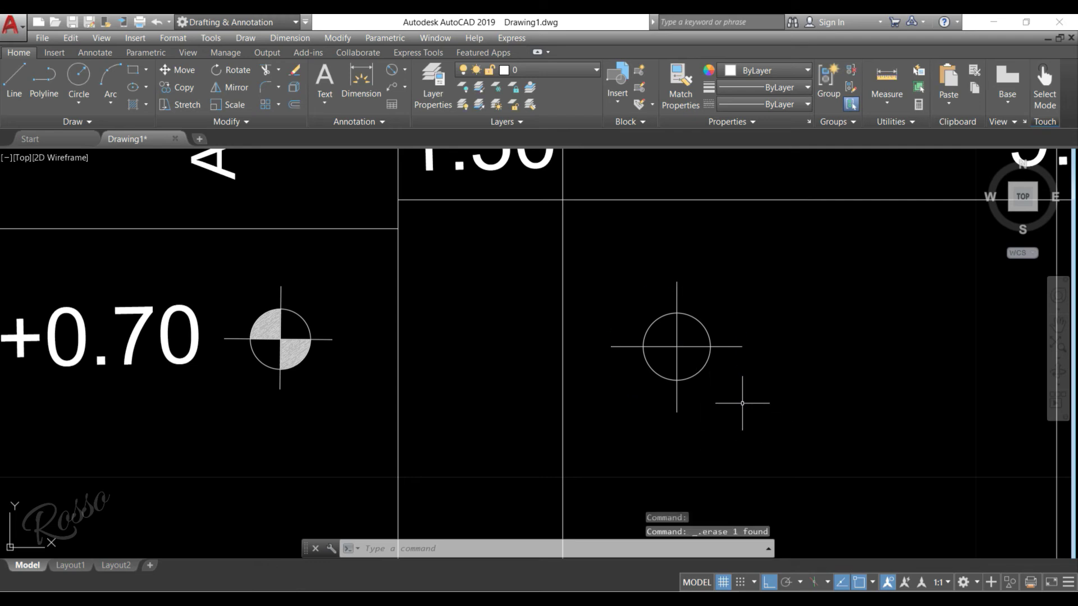
middle_click_drag(742, 403, 776, 402)
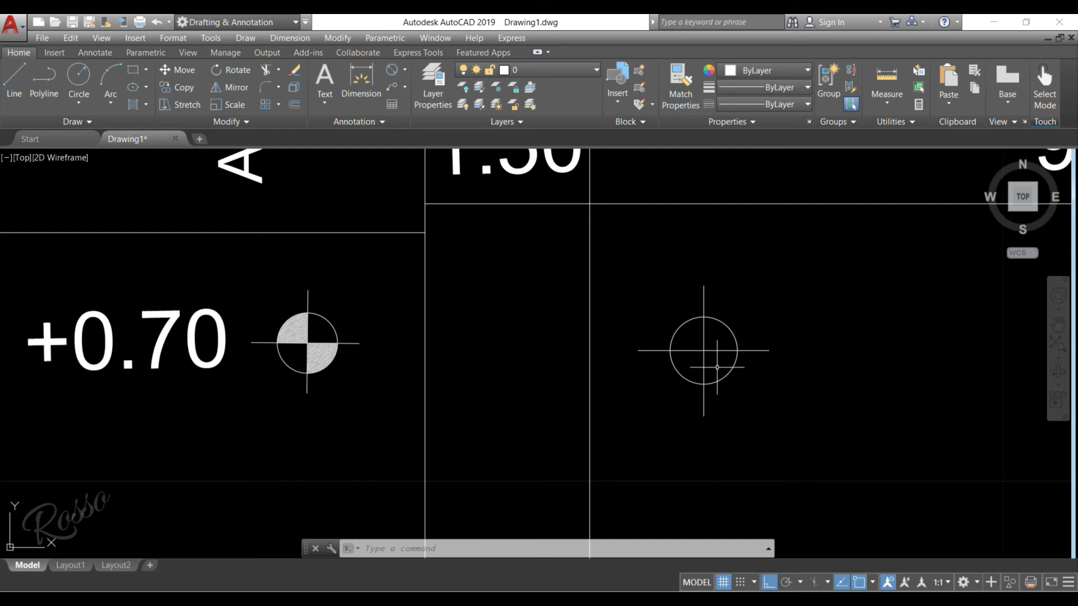
Examine the hatch lines filling the quadrants of the existing +0.70 level marker up close
left_click(146, 105)
scroll(297, 337, "up", 6)
scroll(292, 337, "up", 4)
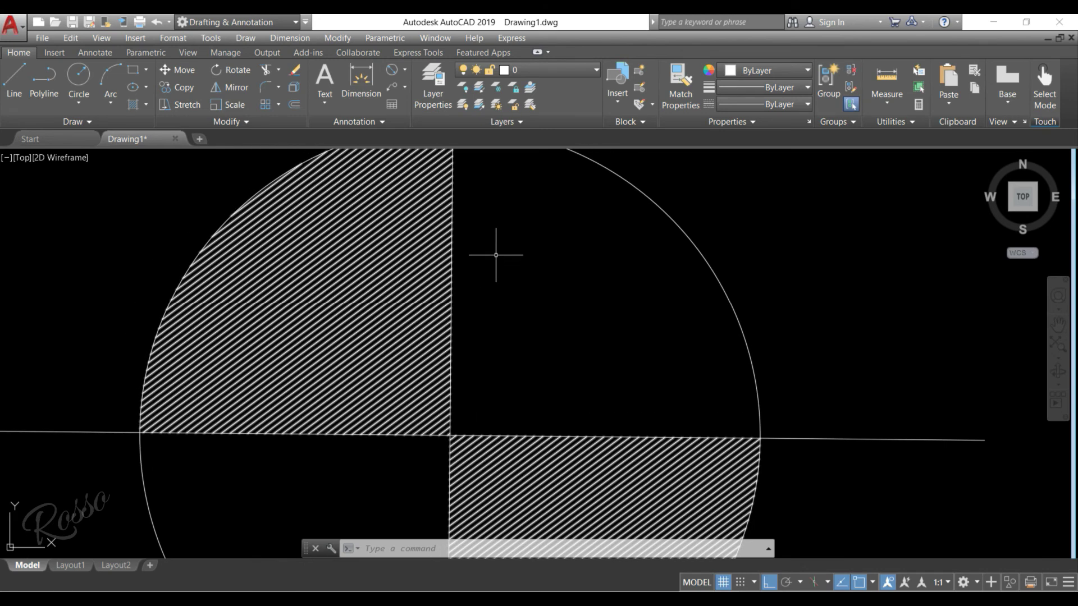
scroll(353, 316, "down", 6)
middle_click_drag(552, 362, 427, 370)
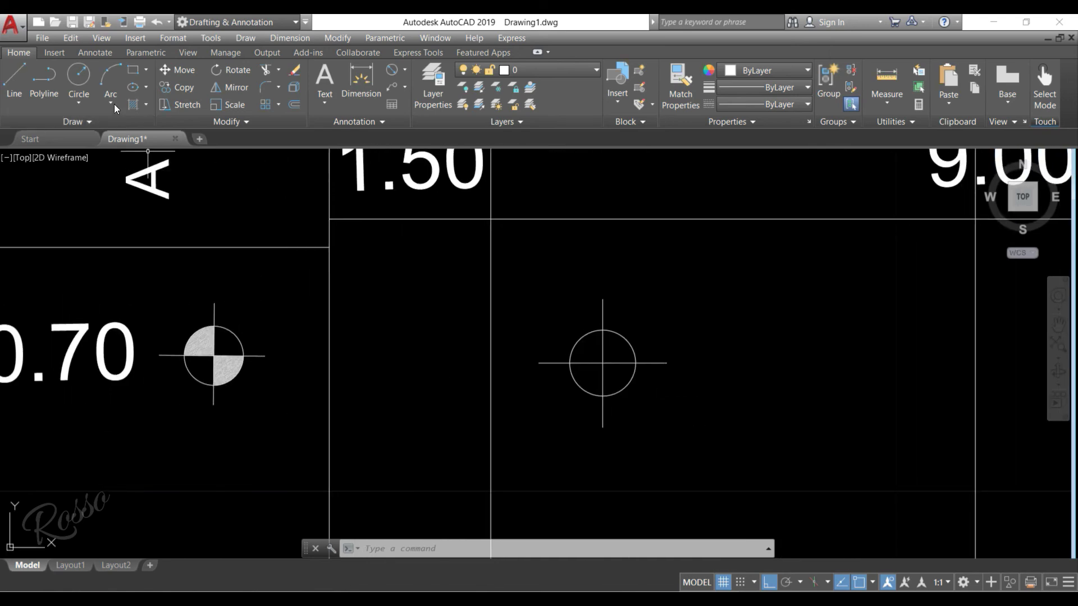
Start the Hatch command, browse the available patterns and choose ANSI31
left_click(146, 105)
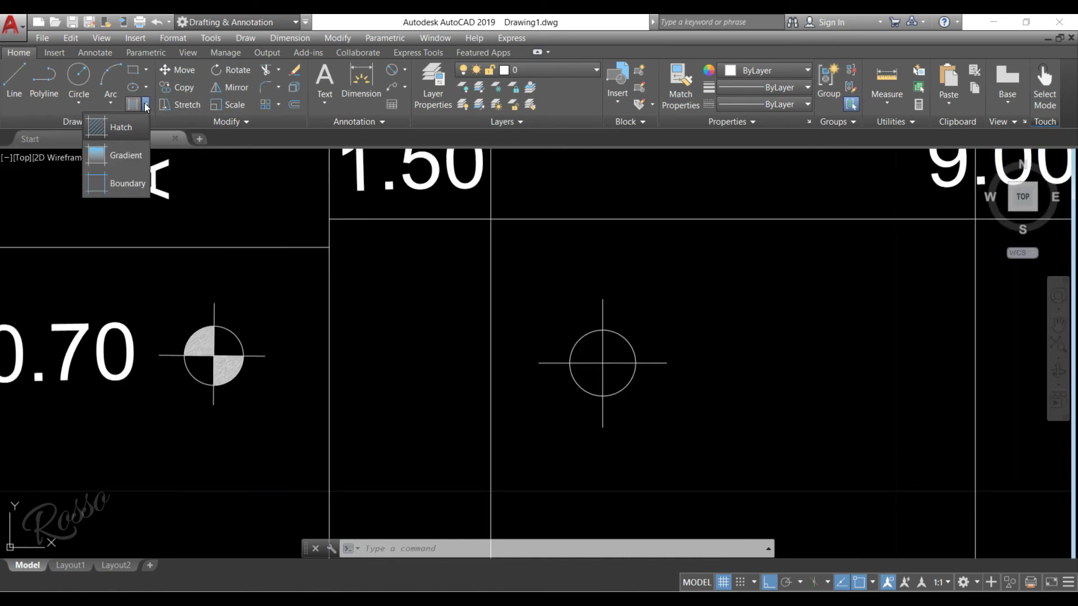
left_click(134, 136)
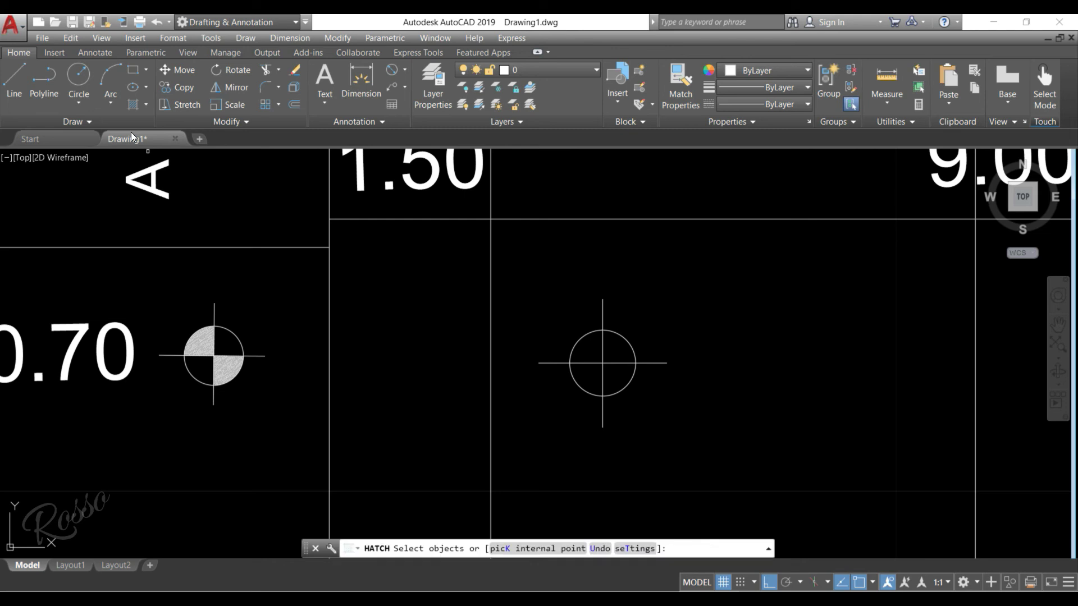
mouse_move(133, 137)
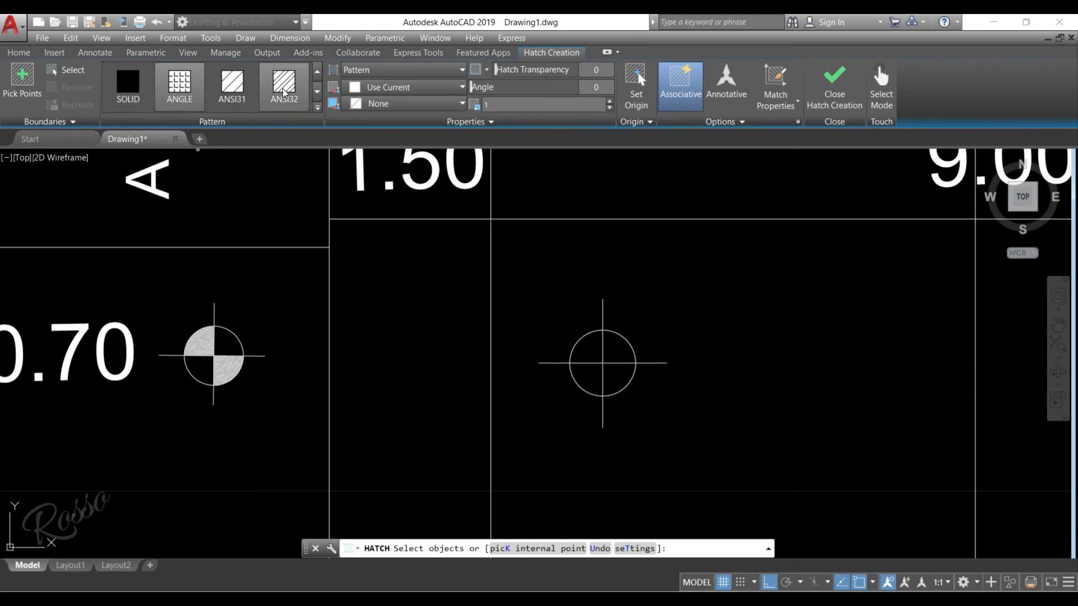
left_click(318, 109)
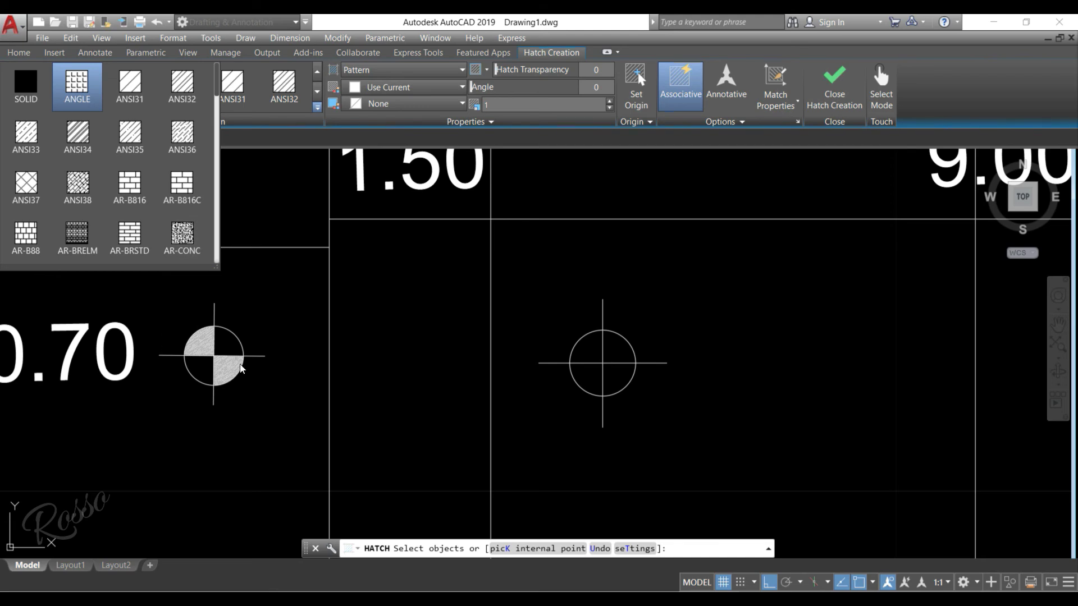
scroll(101, 171, "down", 5)
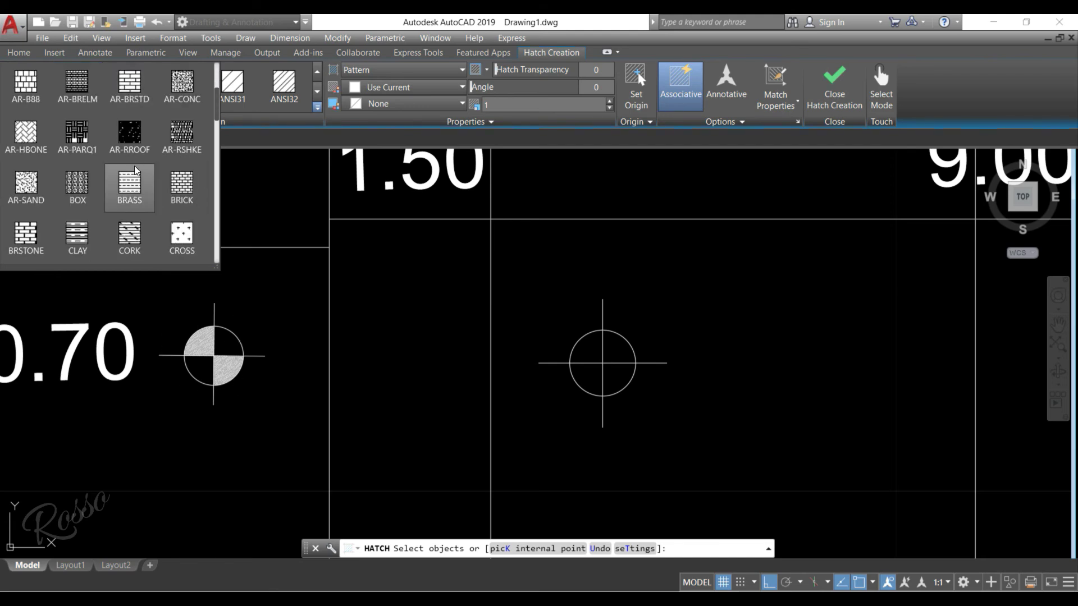
scroll(101, 171, "down", 3)
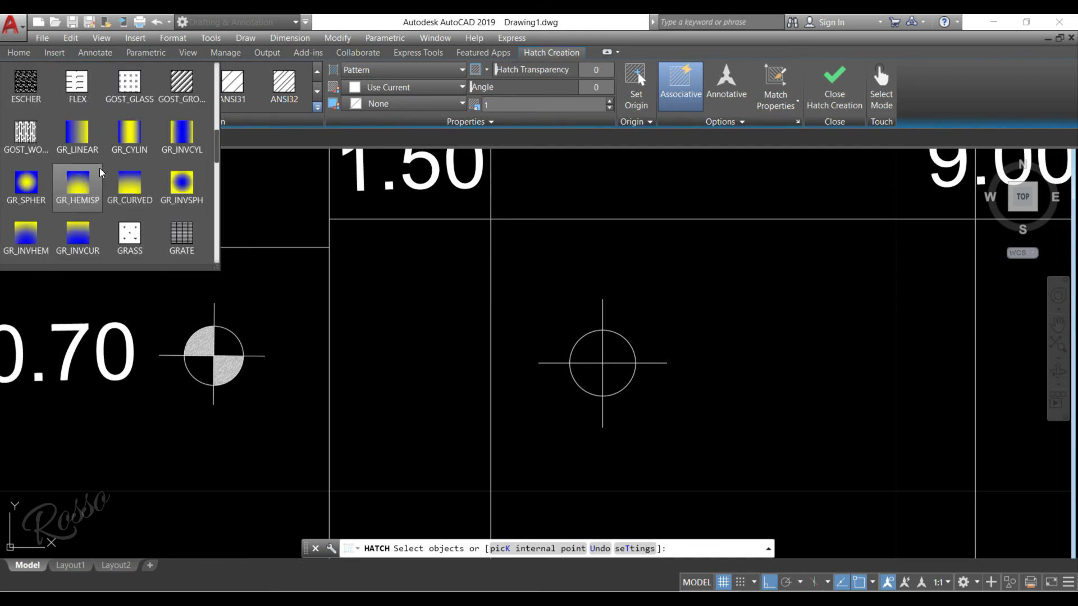
scroll(99, 170, "up", 8)
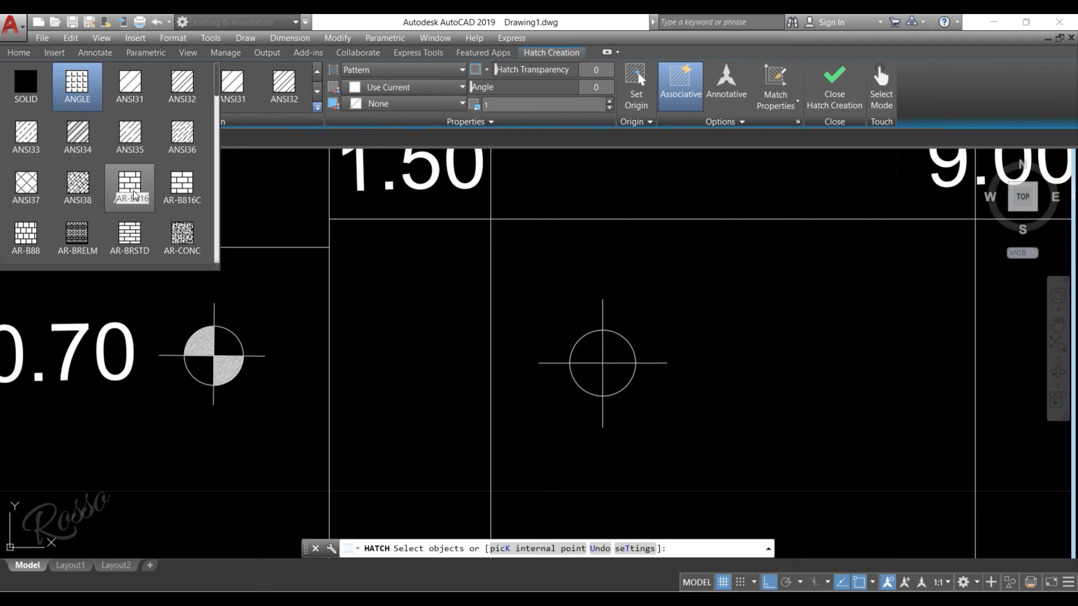
scroll(133, 195, "down", 3)
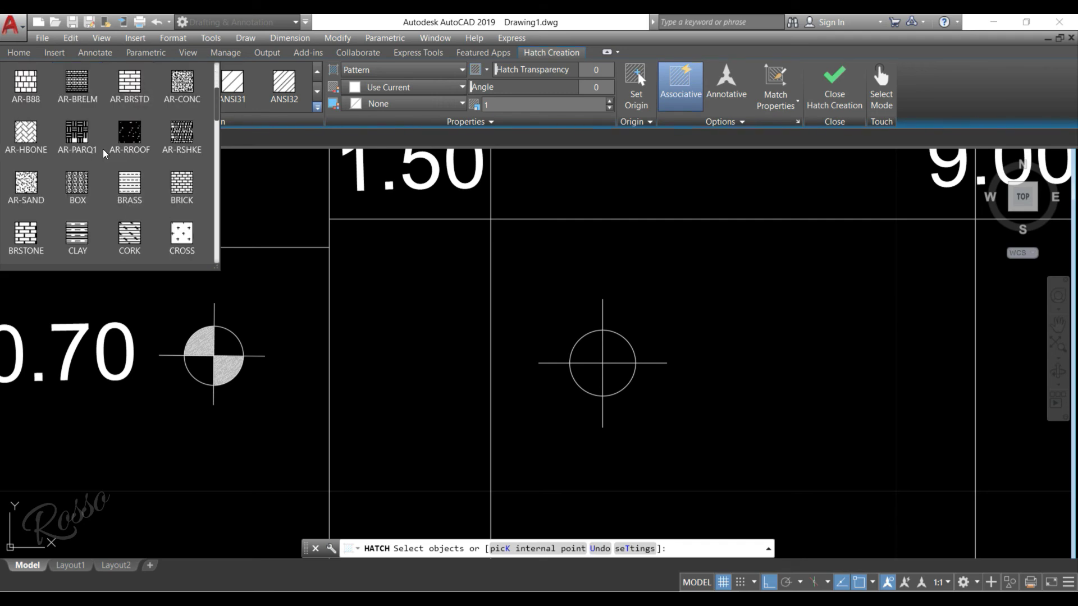
scroll(120, 186, "down", 4)
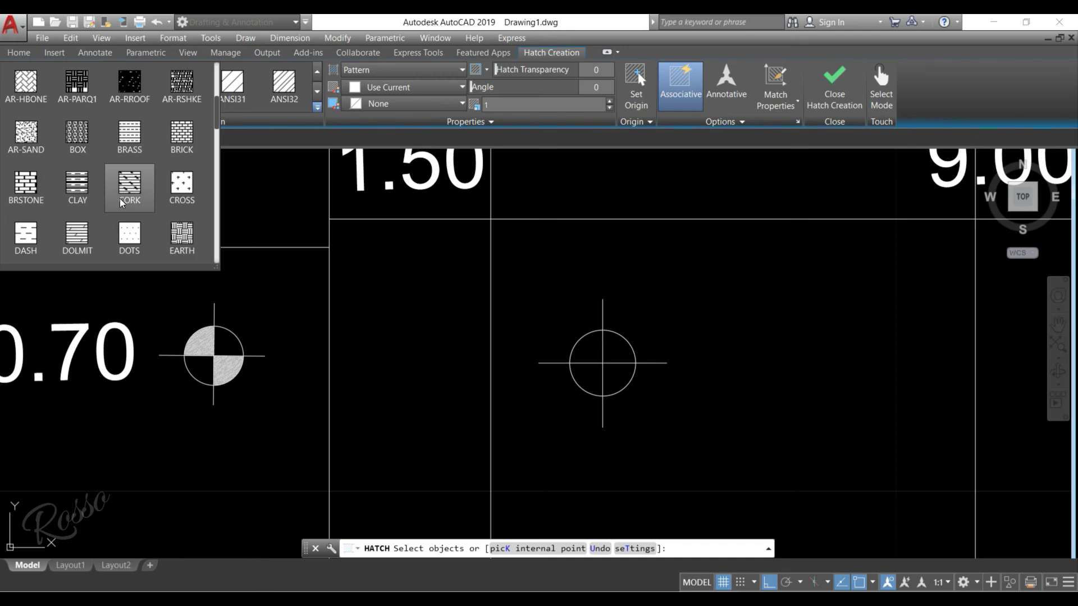
scroll(53, 112, "up", 1)
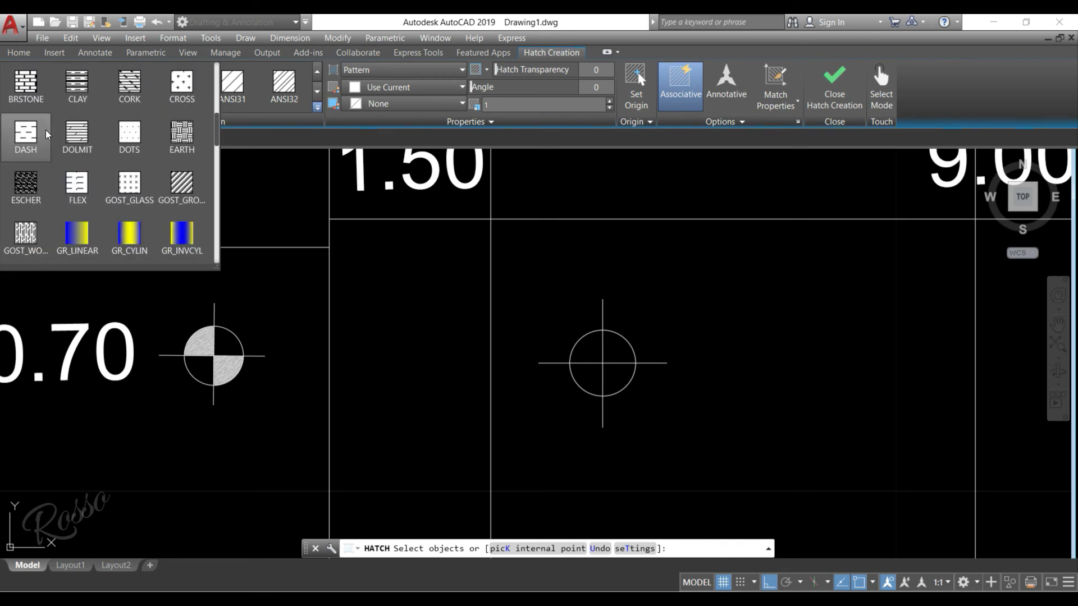
scroll(121, 135, "down", 1)
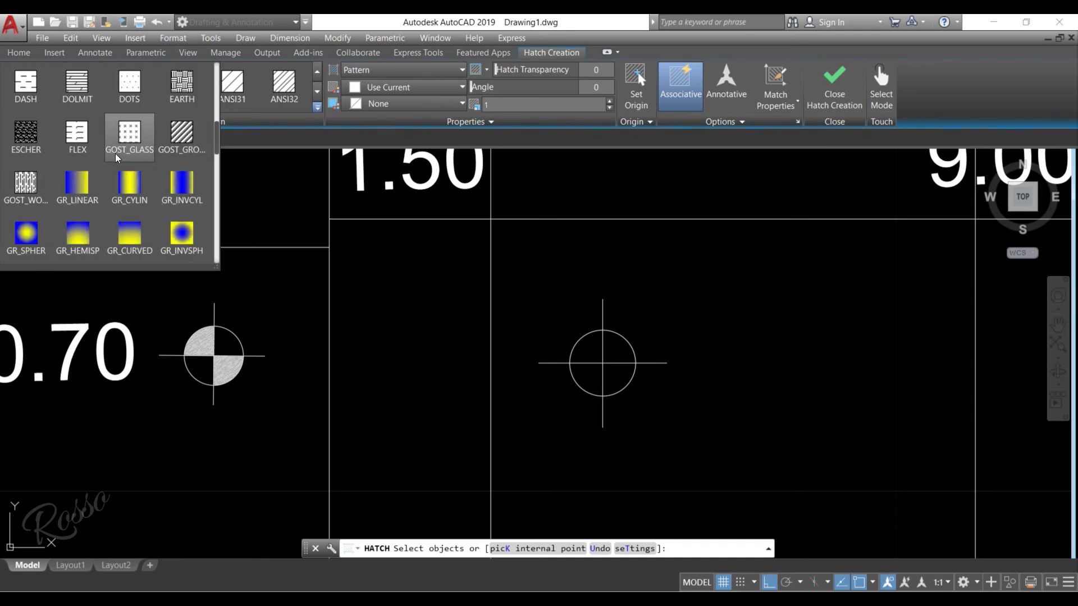
scroll(111, 137, "down", 1)
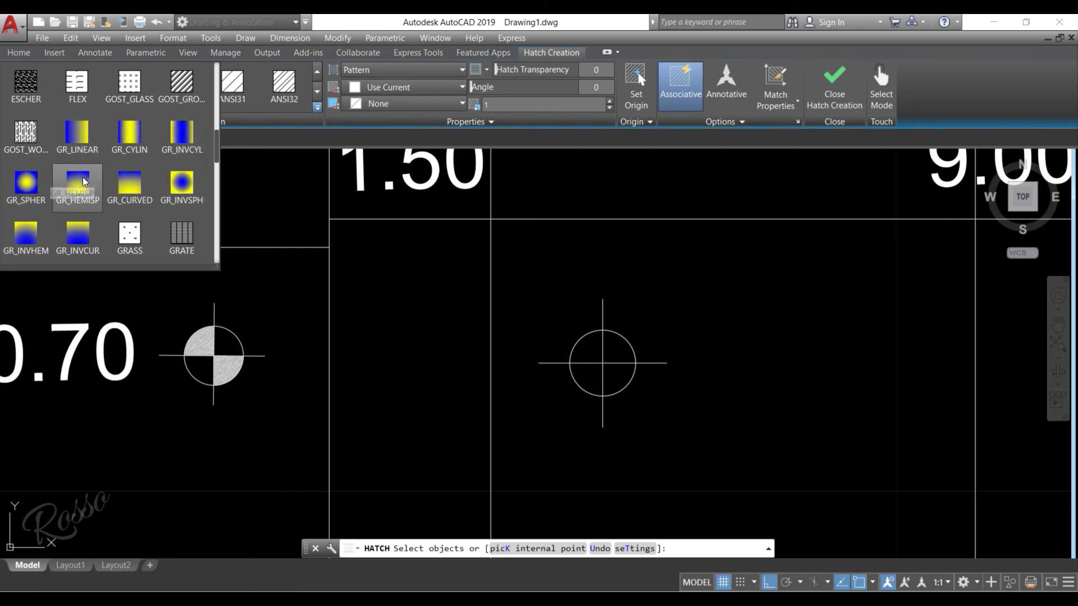
scroll(84, 181, "down", 1)
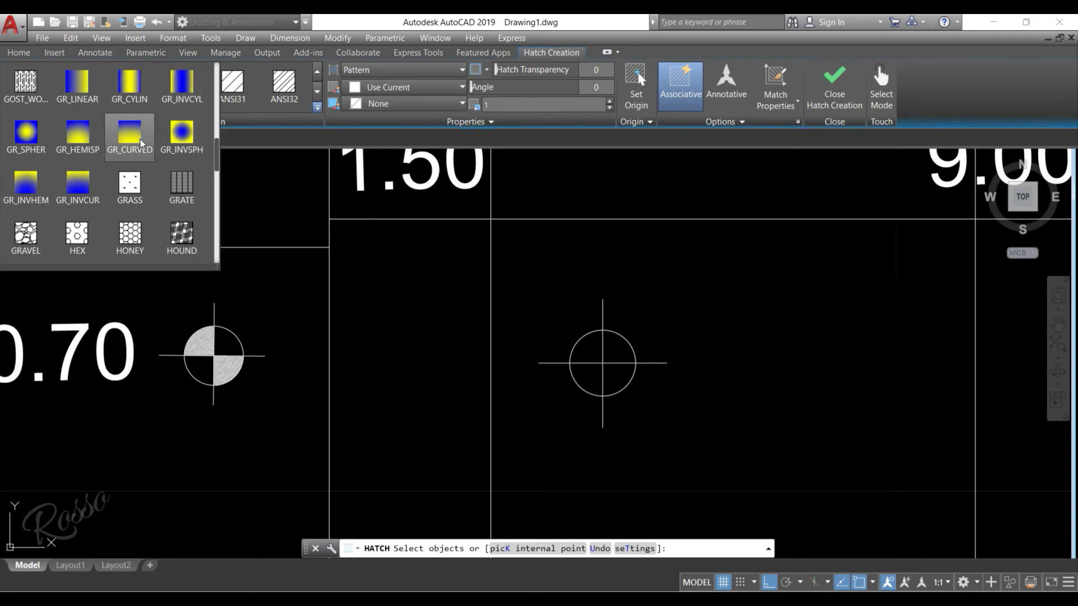
scroll(87, 194, "down", 2)
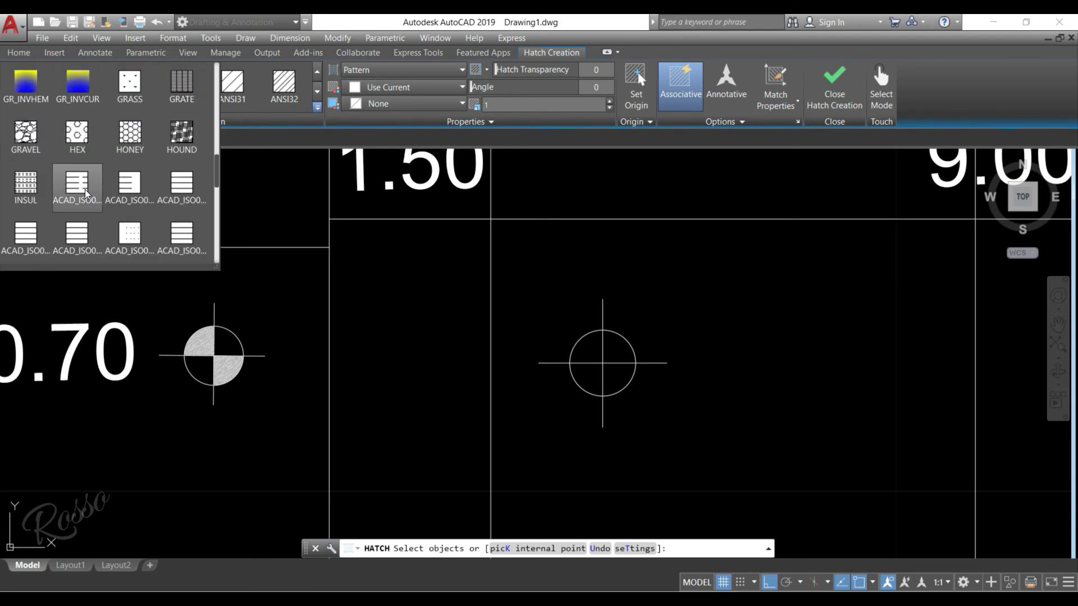
scroll(87, 194, "down", 2)
scroll(109, 202, "up", 7)
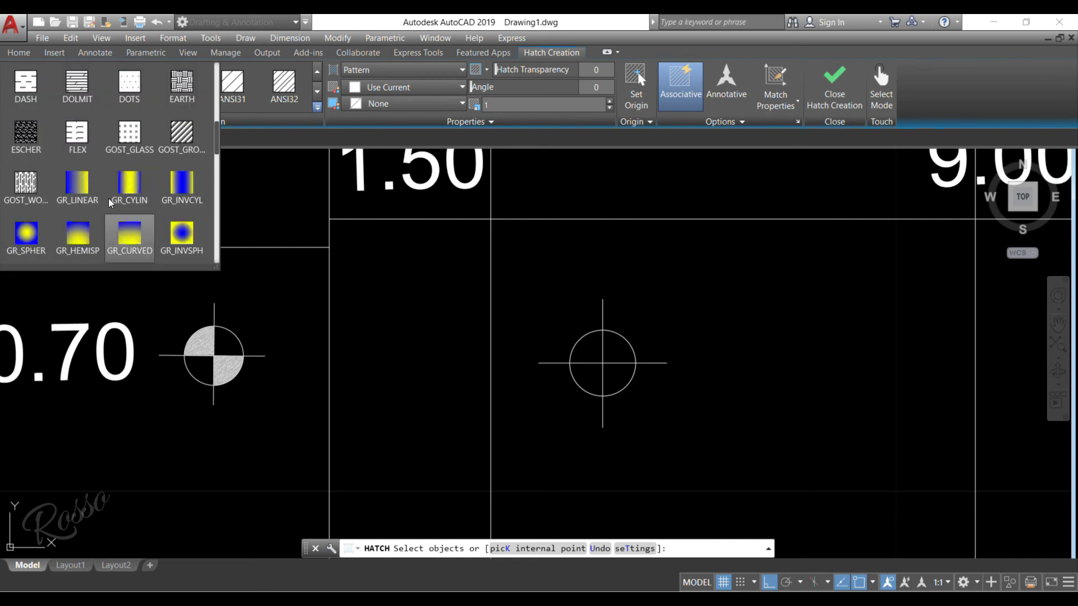
scroll(109, 202, "up", 6)
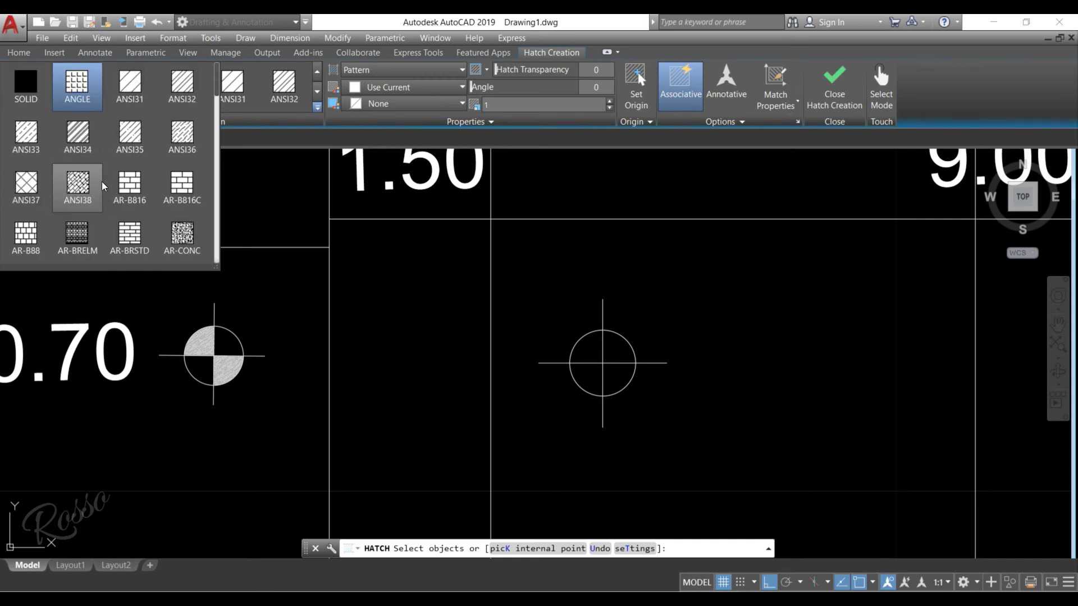
left_click(129, 95)
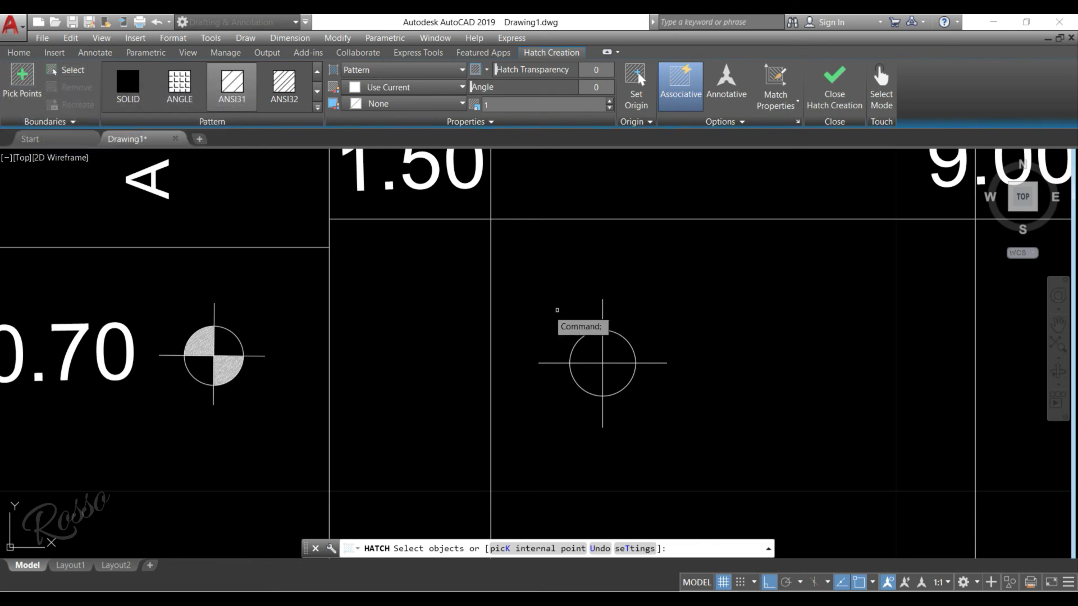
Hatch the upper-left and lower-right quadrants of the new level marker's circle by picking internal points
left_click(66, 71)
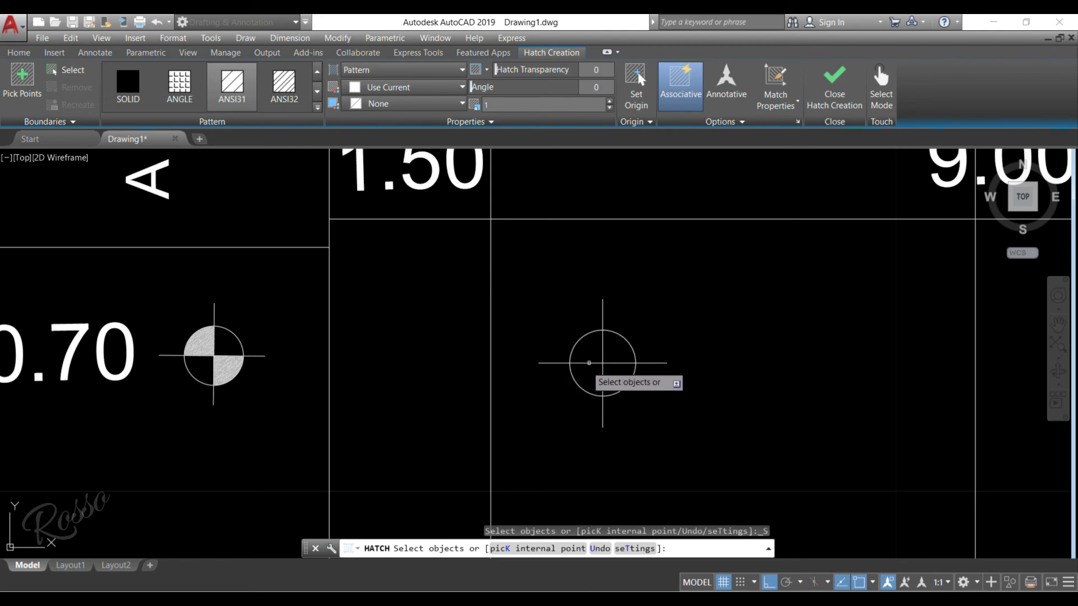
left_click(18, 86)
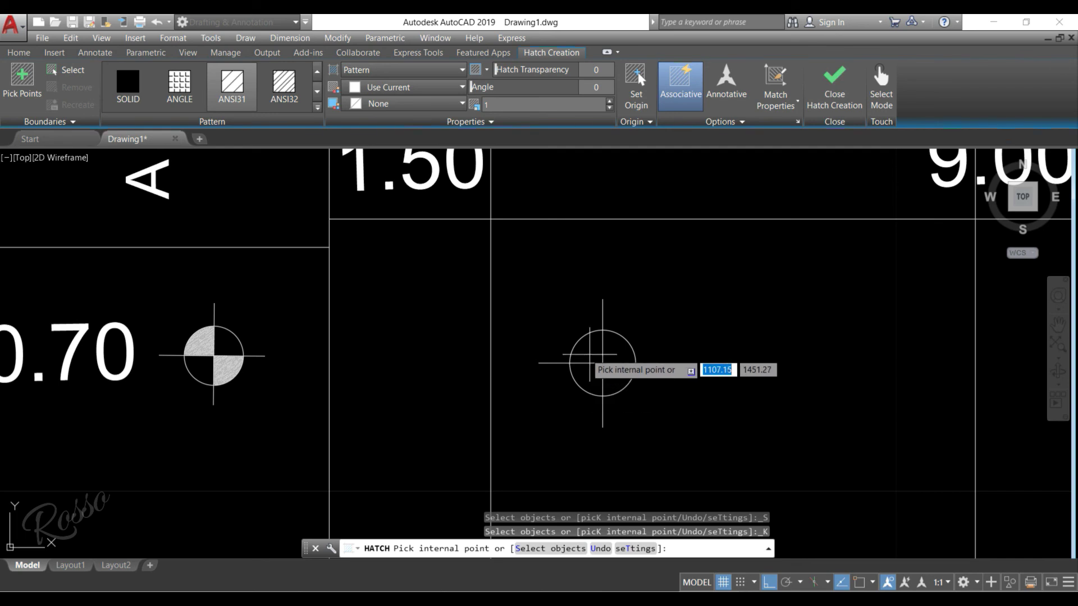
left_click(578, 345)
left_click(584, 355)
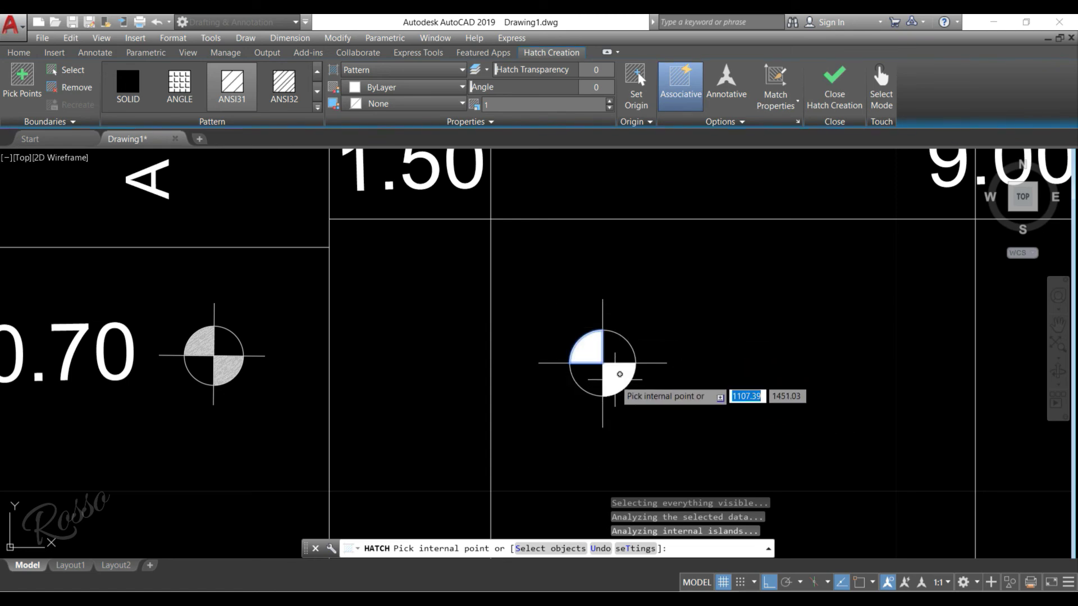
left_click(619, 373)
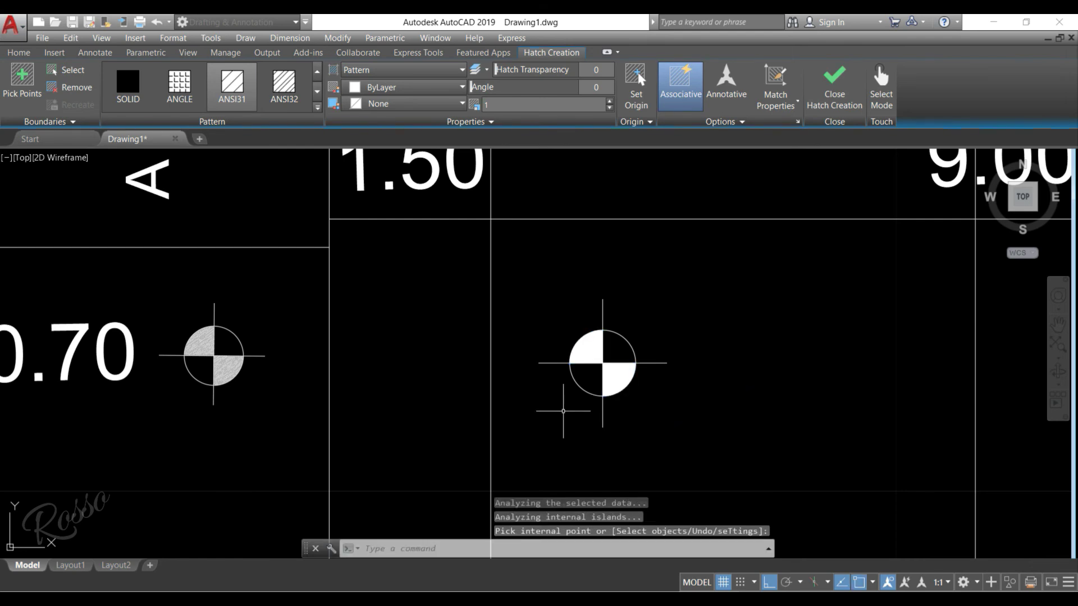
key("Return")
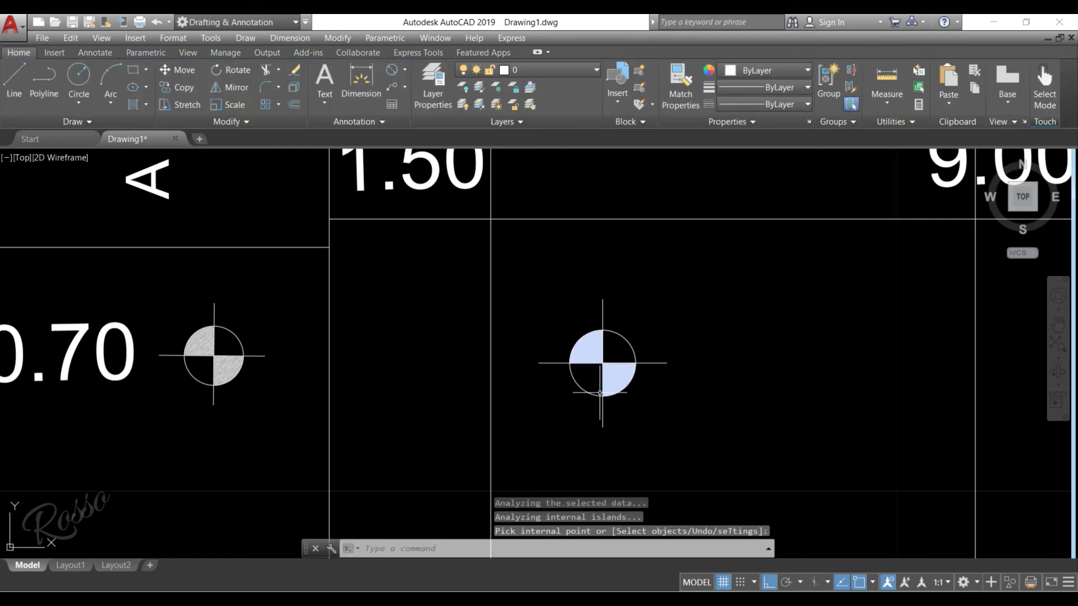
Check whether the hatch in the new level marker's two quadrants is a single object, leaving it unchanged
left_click(613, 374)
left_click(613, 374)
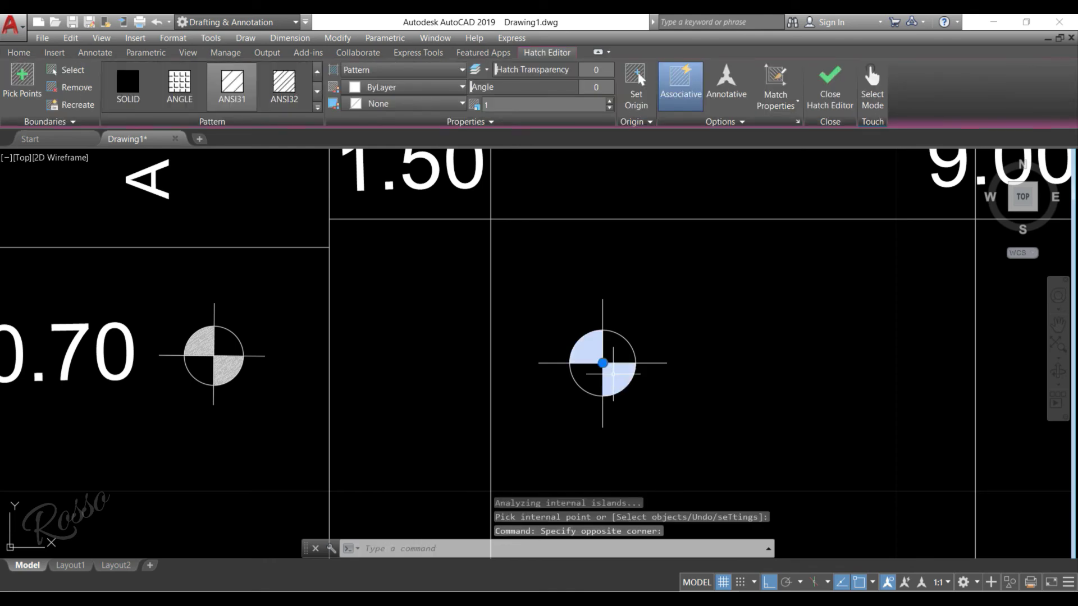
key("Escape")
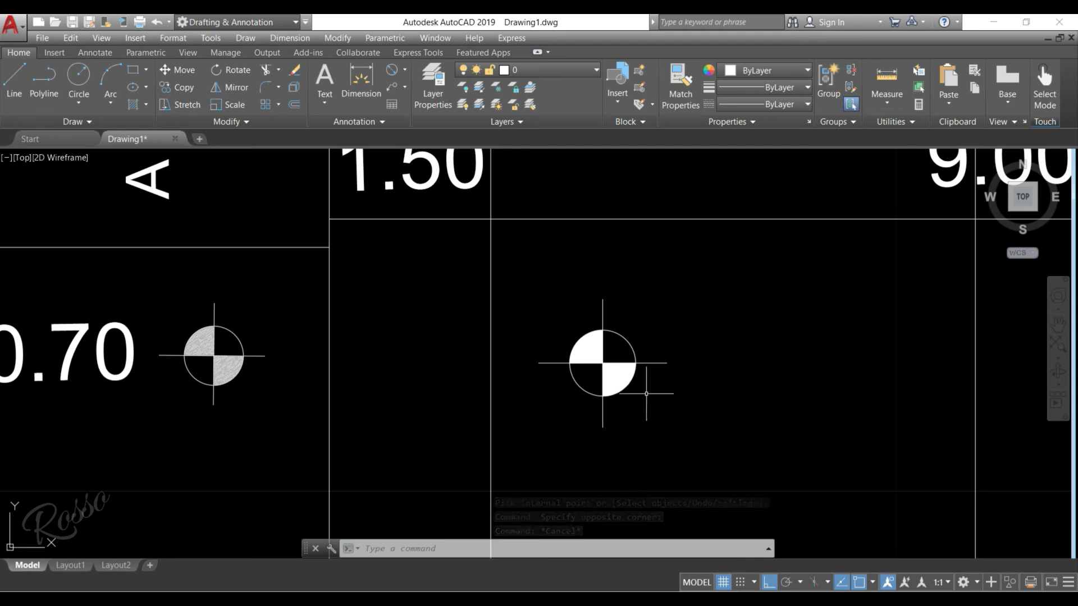
Copy the whole new level marker horizontally to the empty area on its right
left_click(667, 420)
left_click(554, 322)
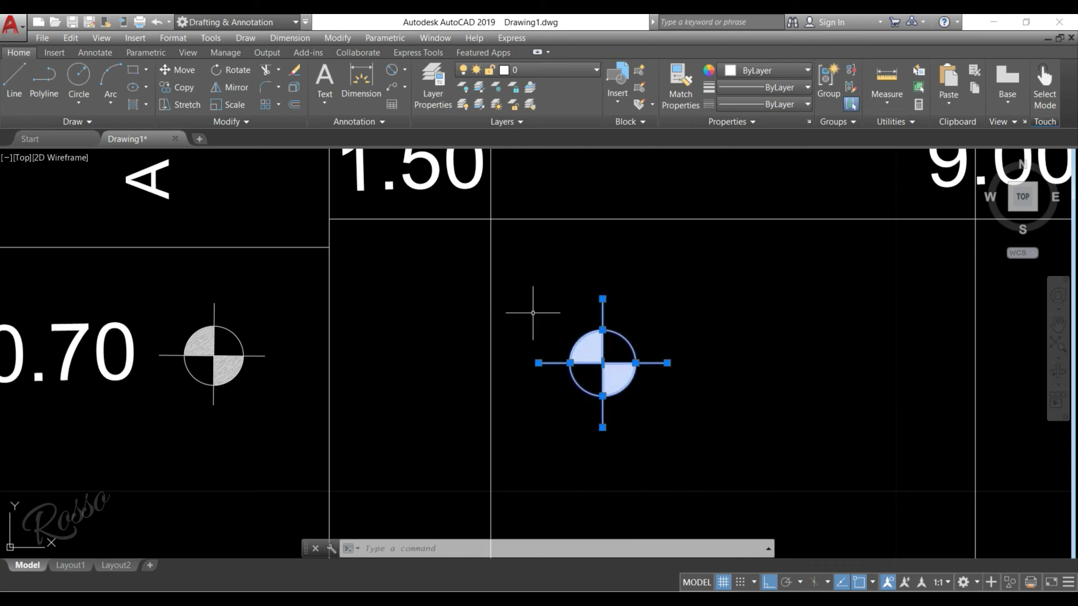
right_click(533, 313)
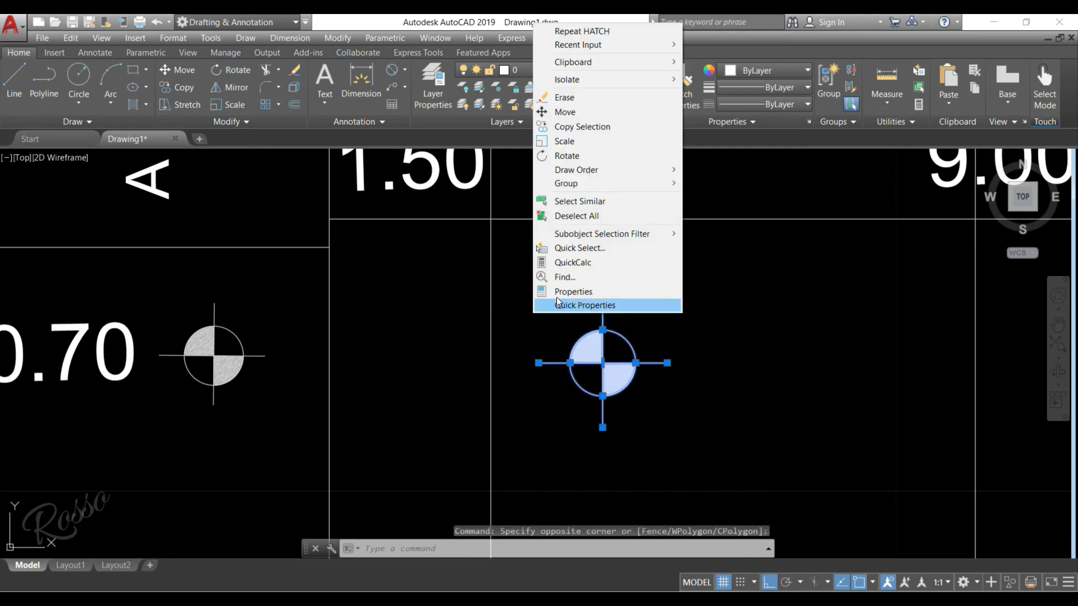
left_click(571, 129)
left_click(602, 477)
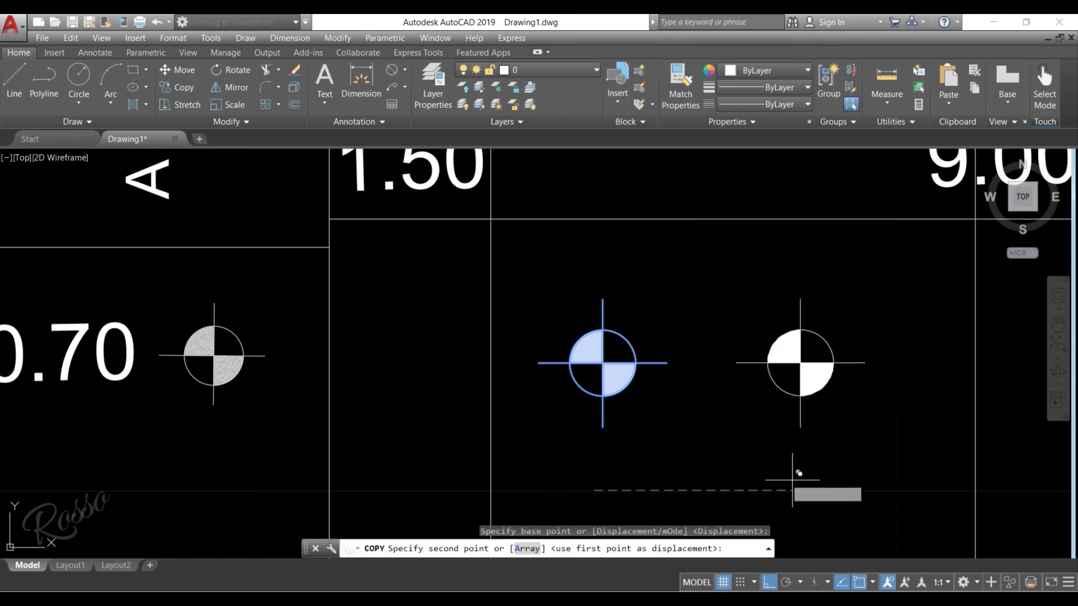
left_click(826, 475)
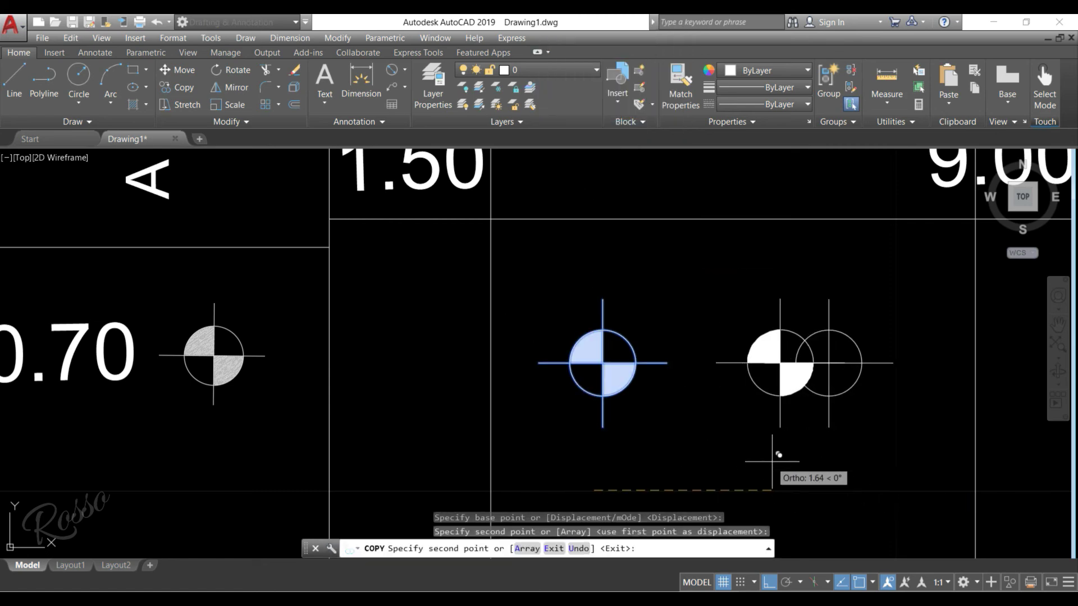
key("Escape")
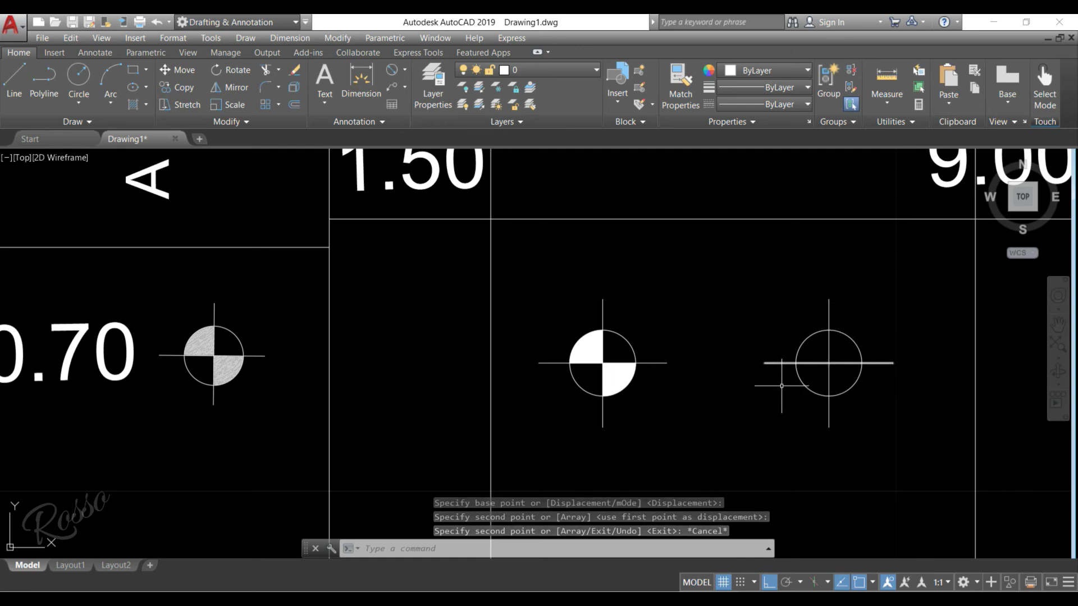
Inspect how the hatch of the original new marker is grouped across its two opposite quadrants
left_click(617, 368)
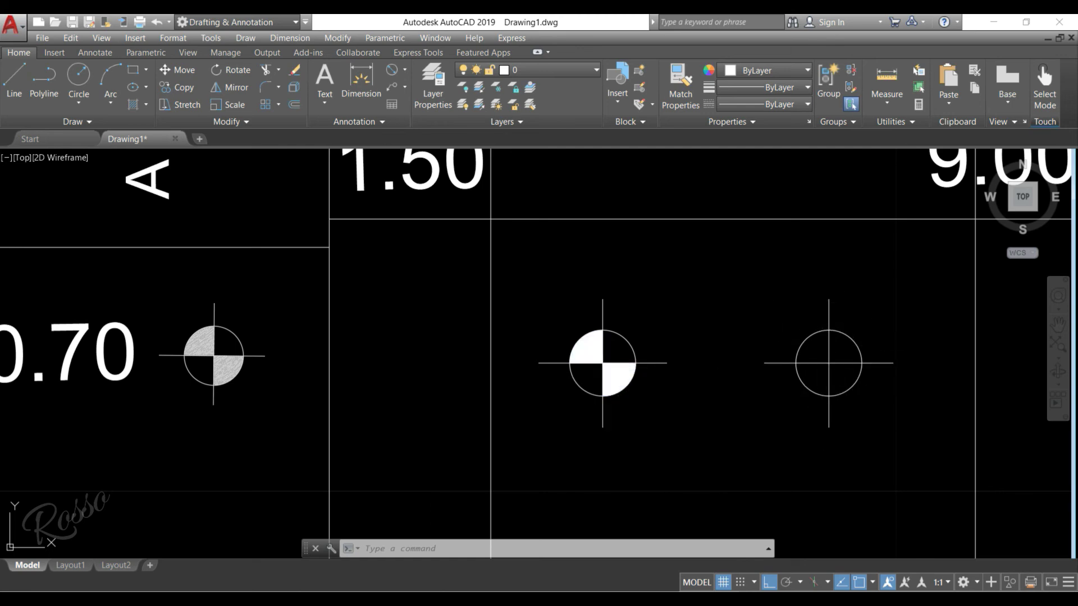
left_click(583, 321)
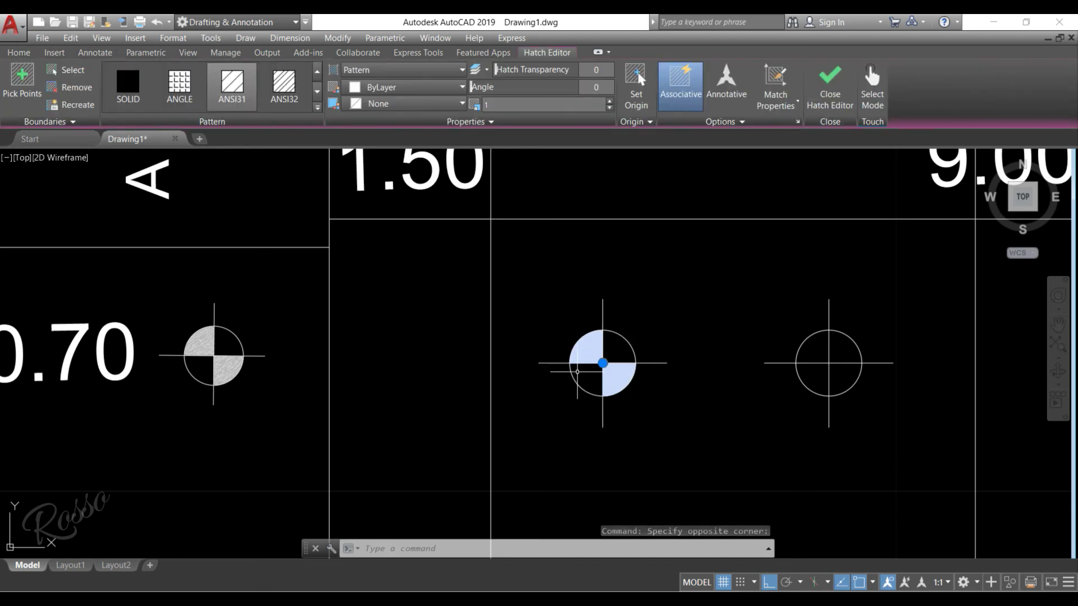
key("Escape")
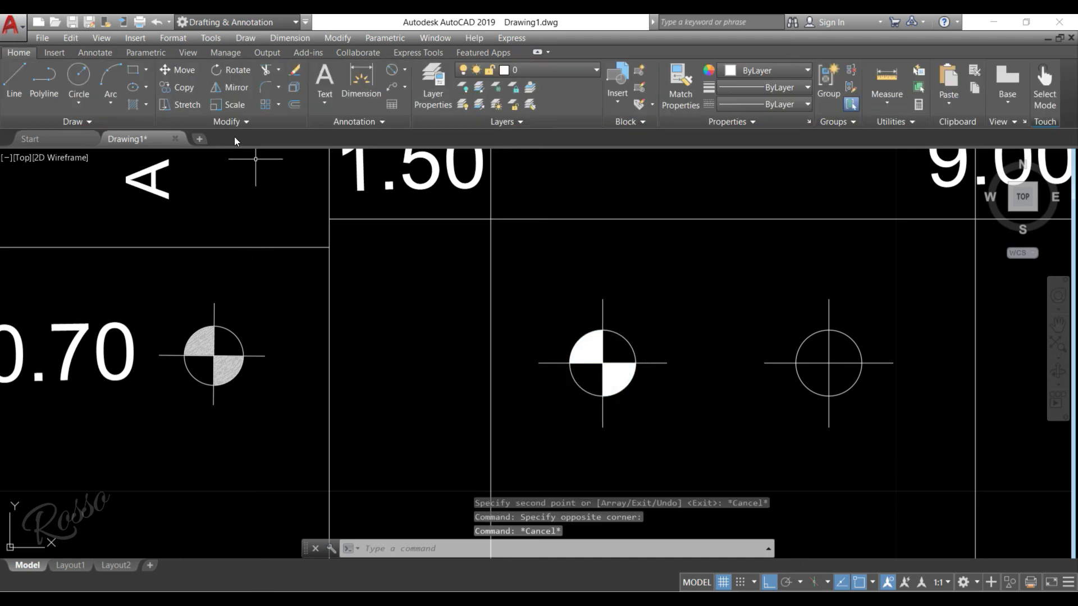
Hatch the upper-left and lower-right quadrants of the copied marker with ANSI31, using a separate Hatch command for each
left_click(133, 103)
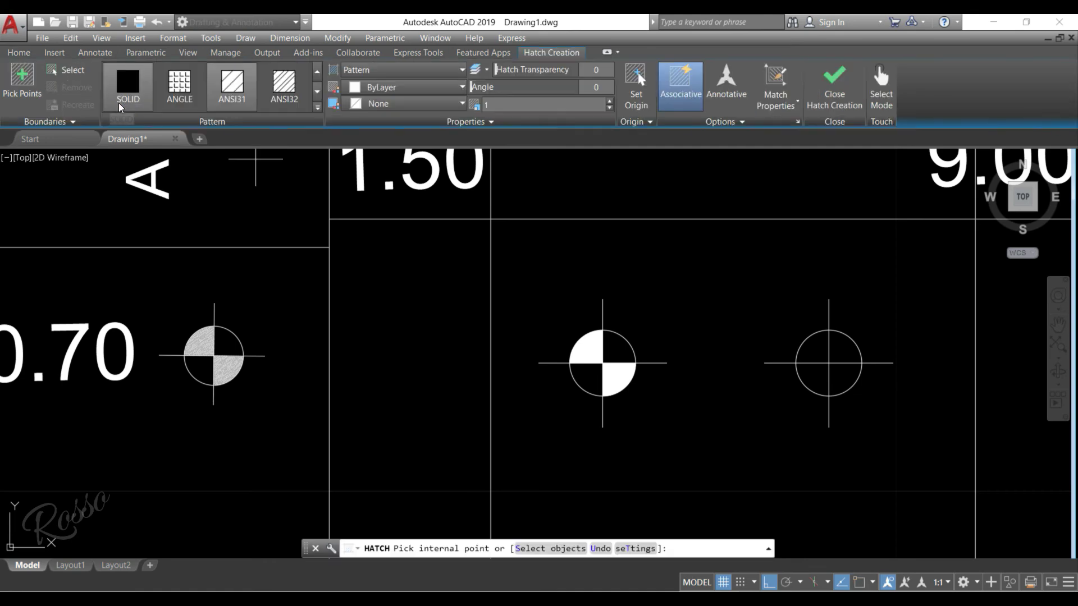
left_click(25, 86)
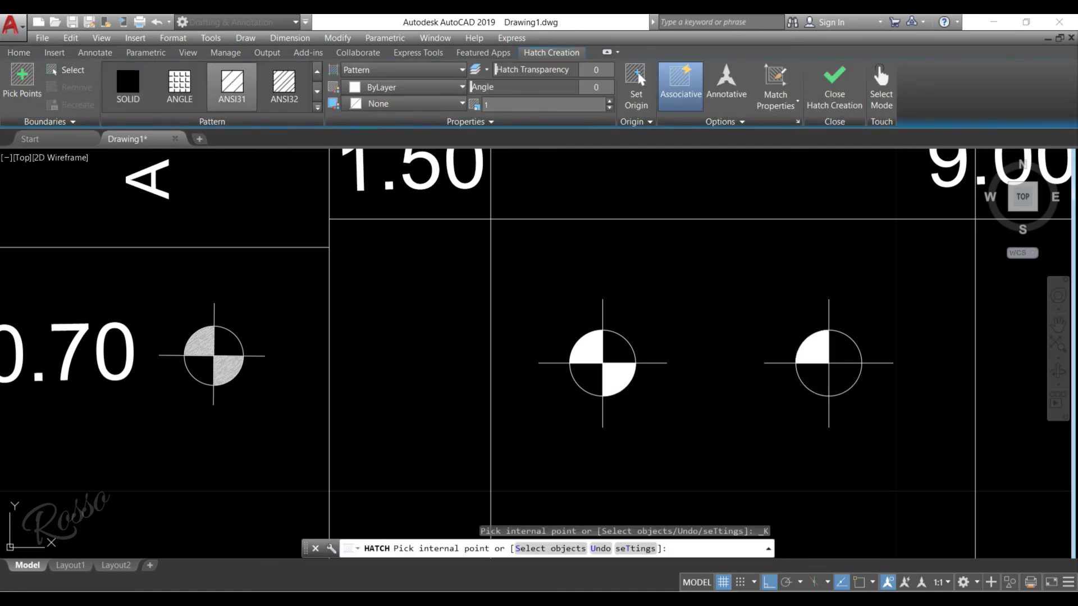
left_click(808, 354)
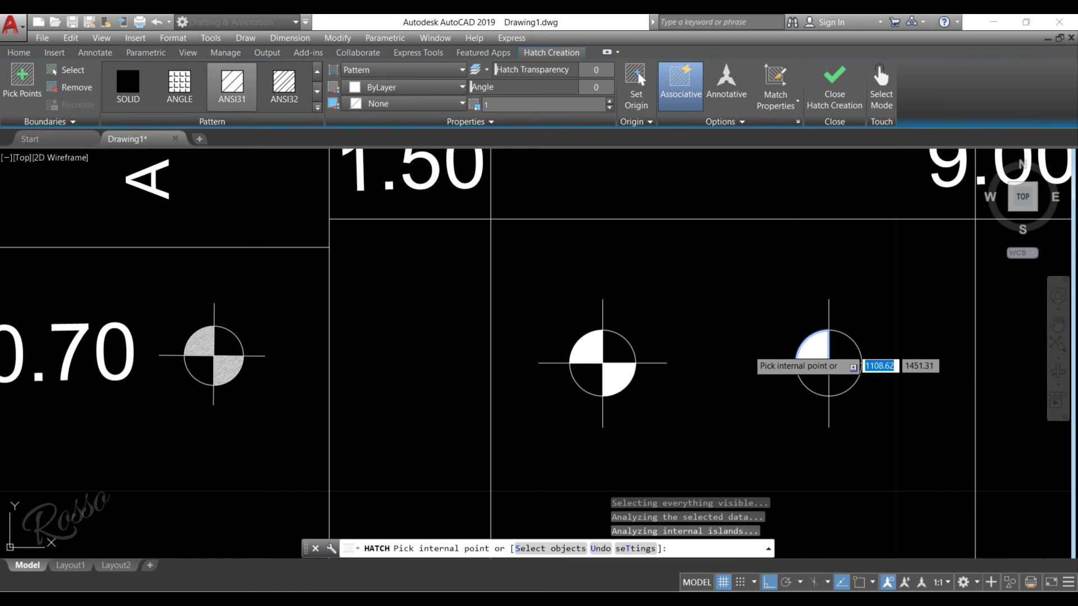
key("Return")
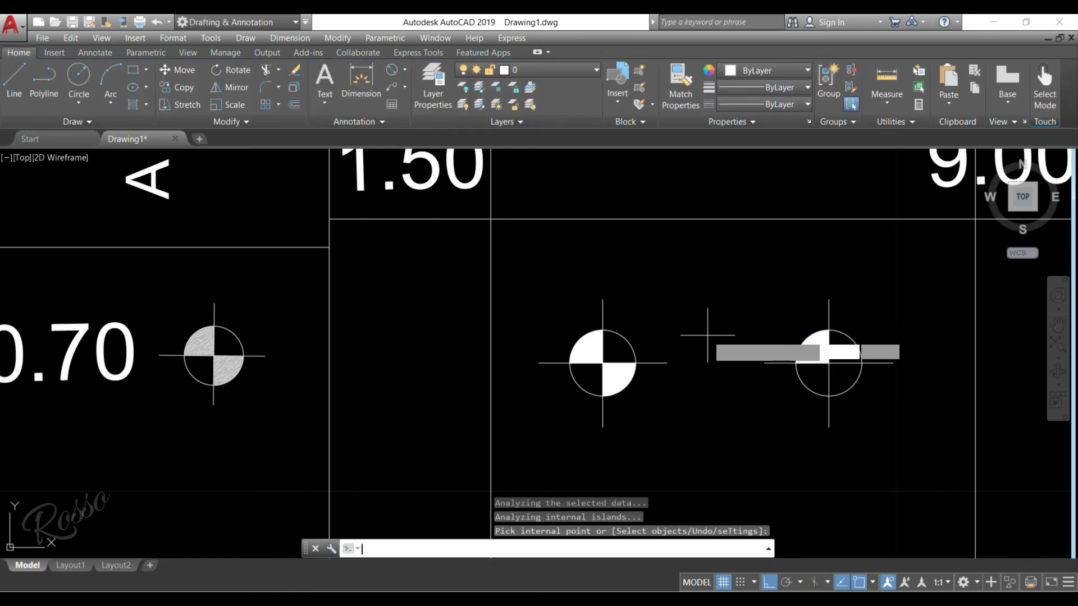
key("Return")
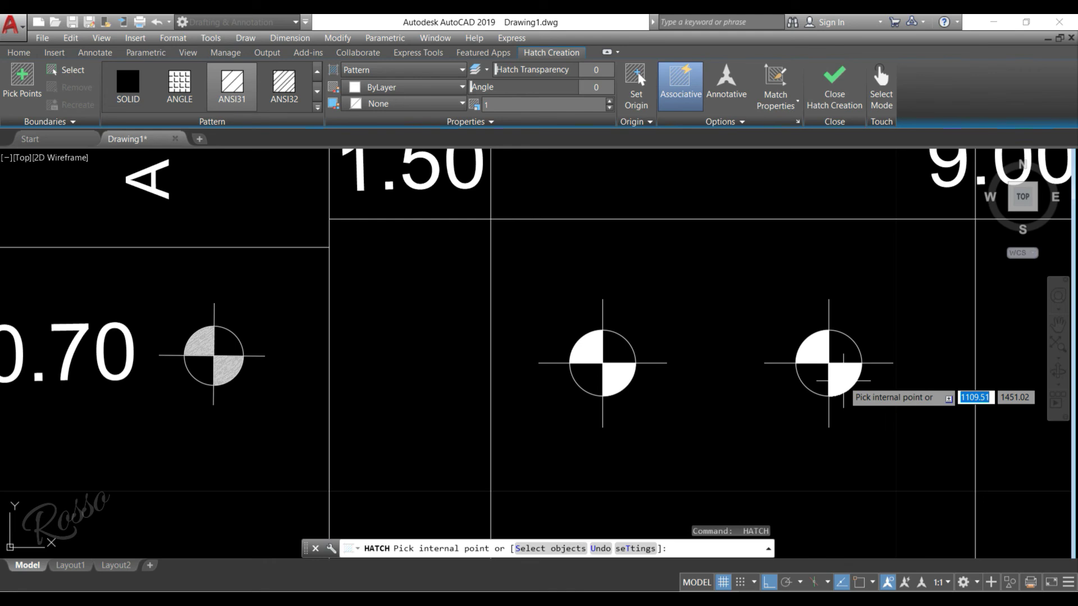
left_click(844, 380)
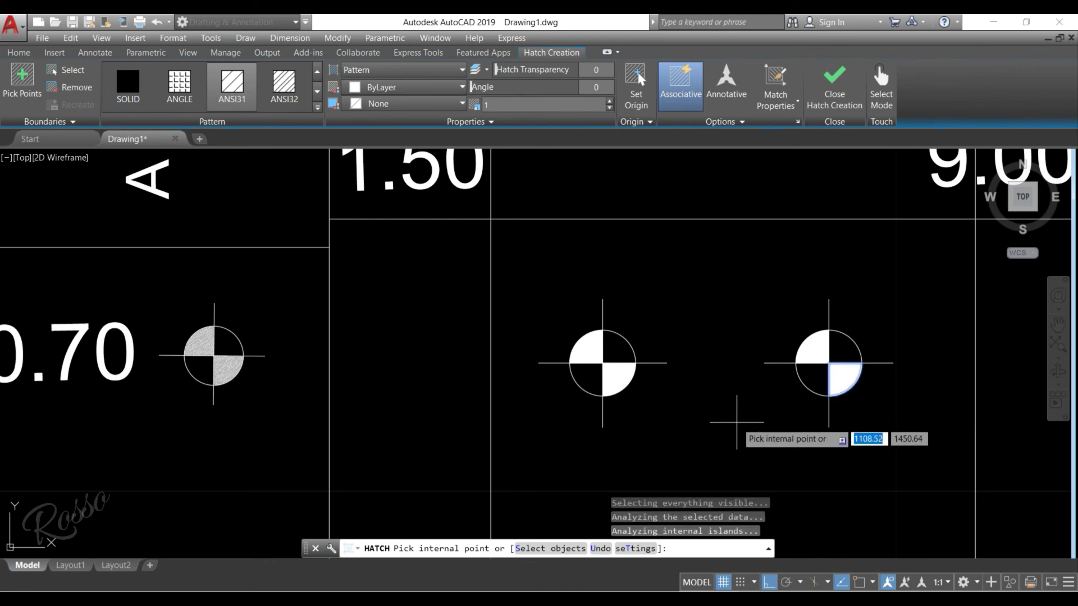
key("Return")
Compare the copied marker's individually hatched quadrants with the jointly hatched quadrants of the original new marker
left_click(933, 355)
left_click(831, 369)
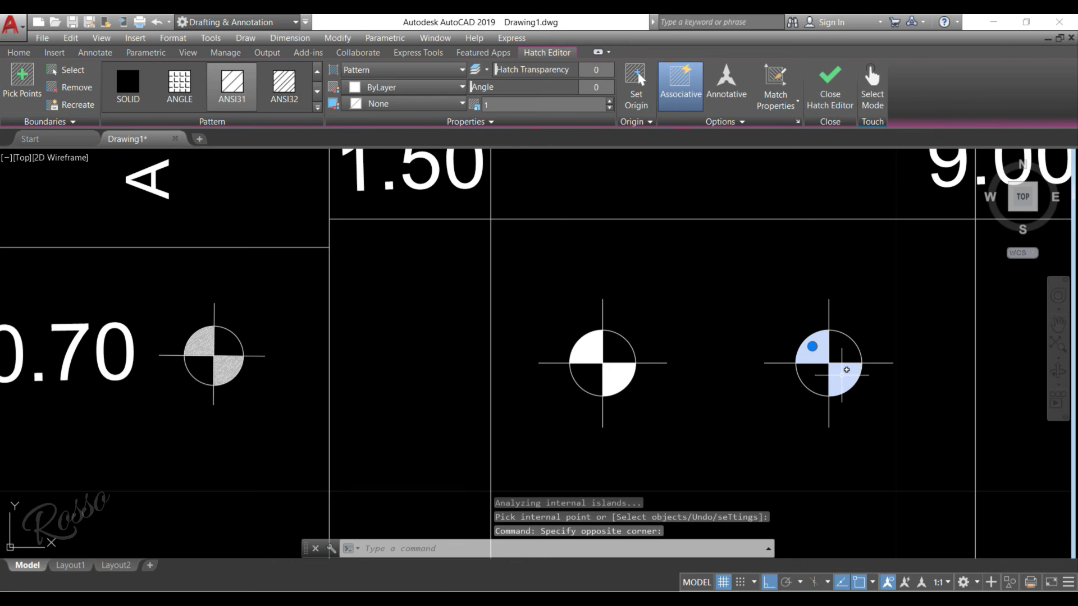
left_click(847, 369)
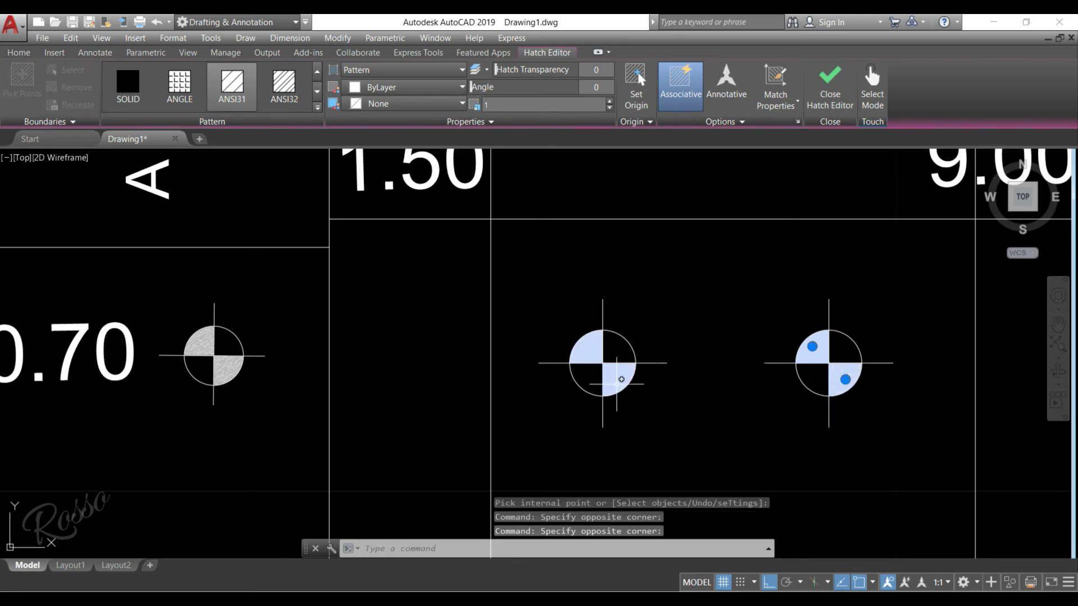
key("Escape")
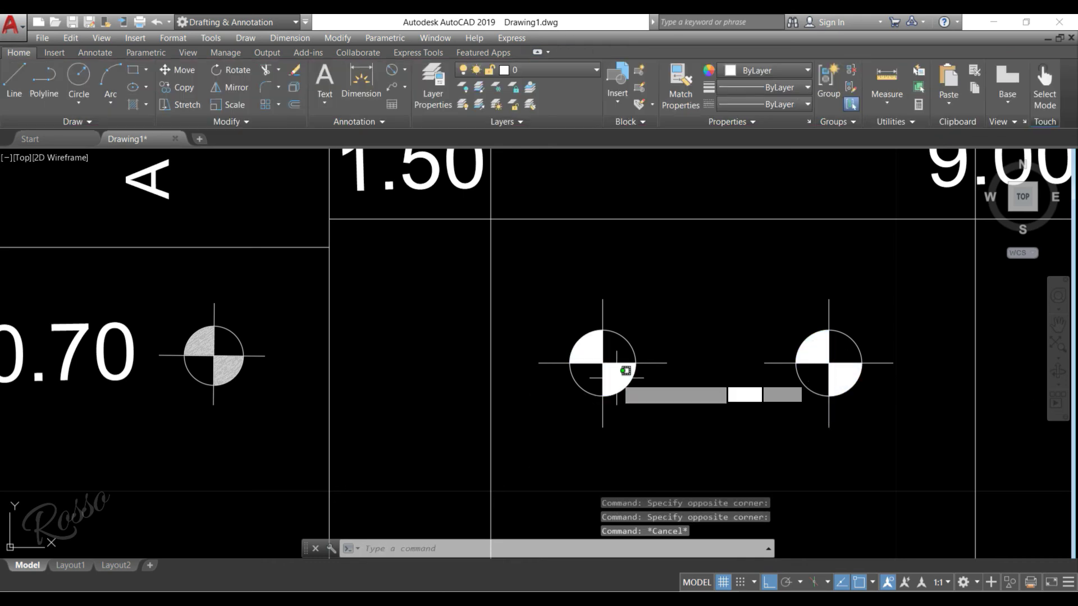
left_click(625, 372)
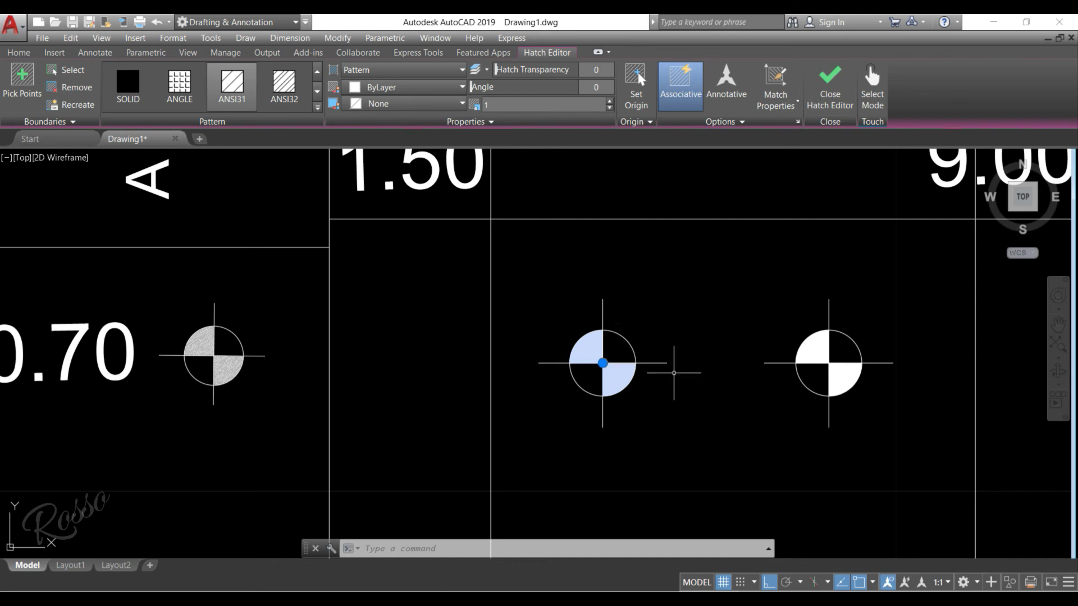
key("Escape")
Delete the copied level marker together with its hatches
left_click(901, 427)
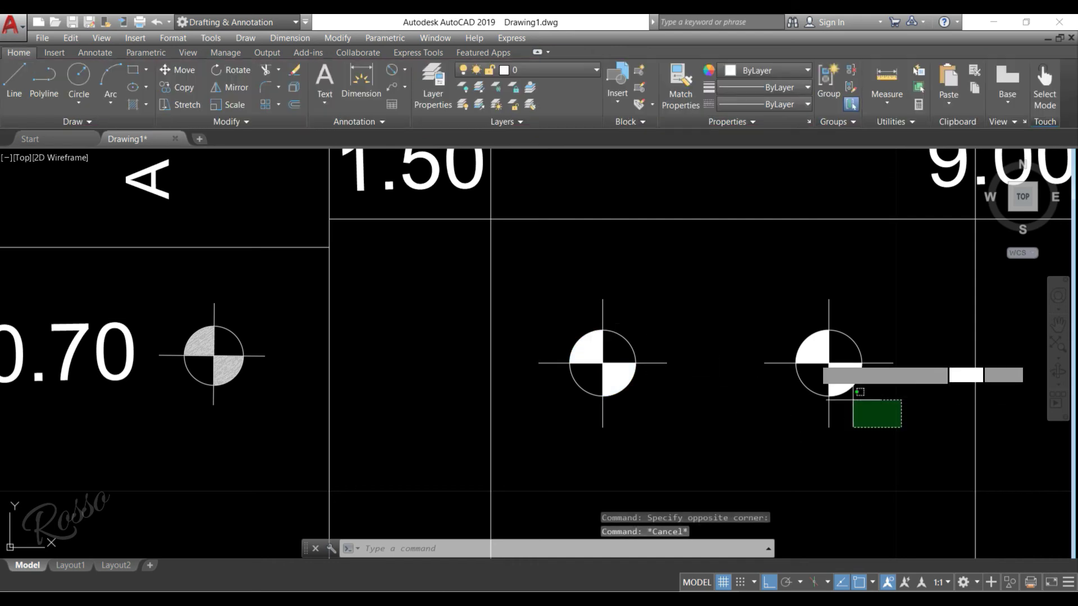
left_click(732, 304)
key("Delete")
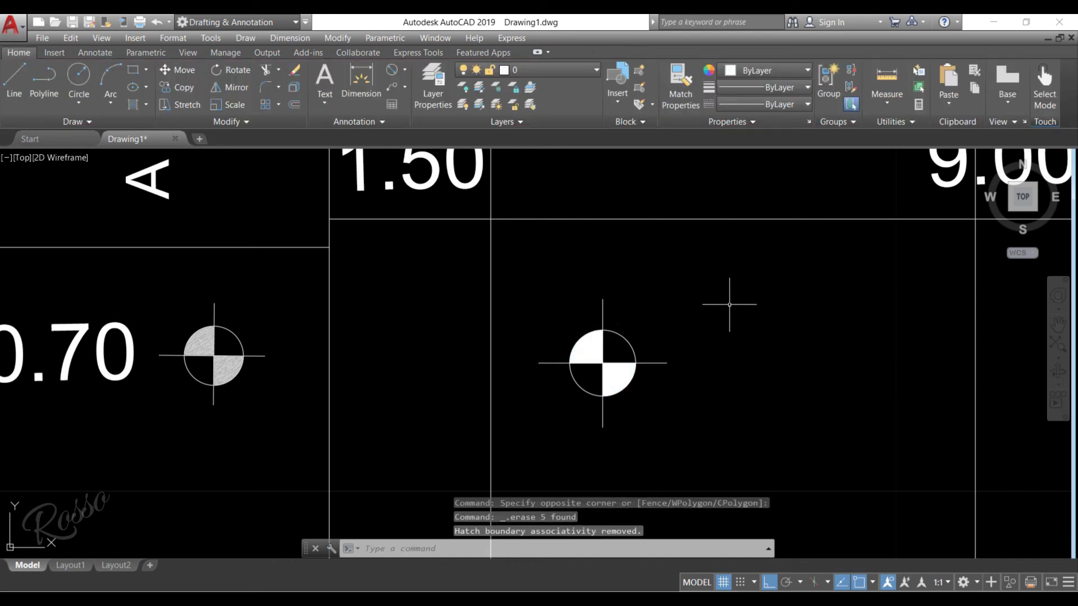
Examine the parts of the new marker and of the existing +0.70 marker, including its circle, crossing lines and hatches
left_click(679, 425)
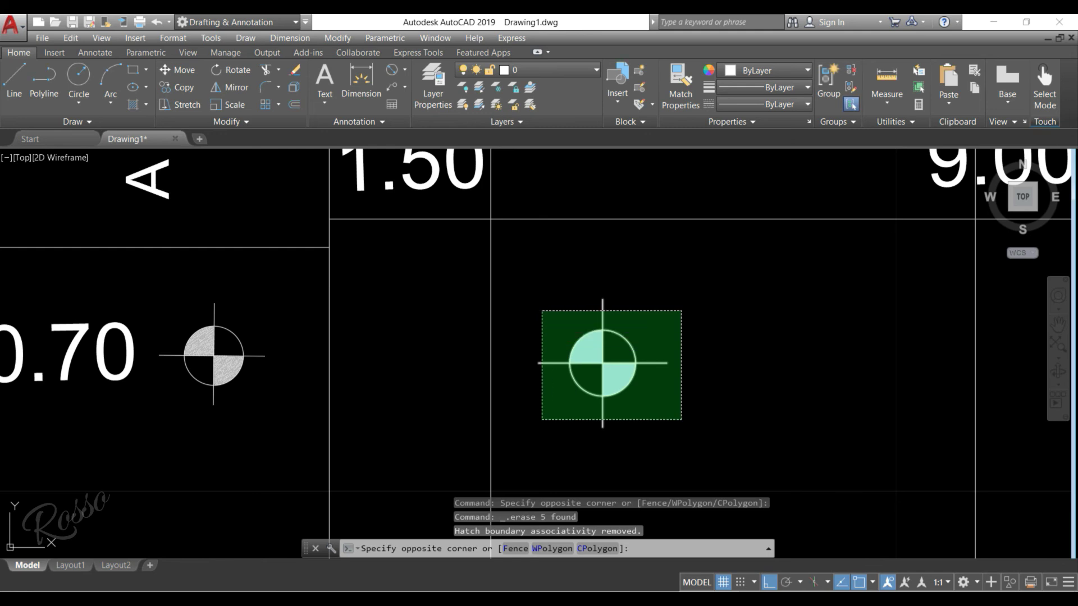
left_click(542, 310)
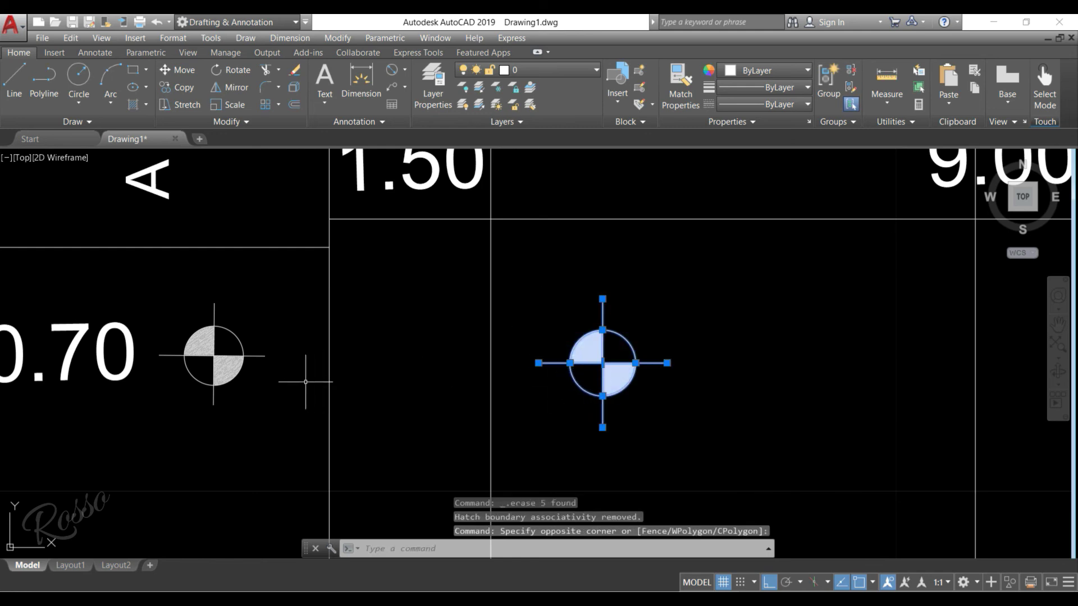
key("Escape")
left_click(225, 326)
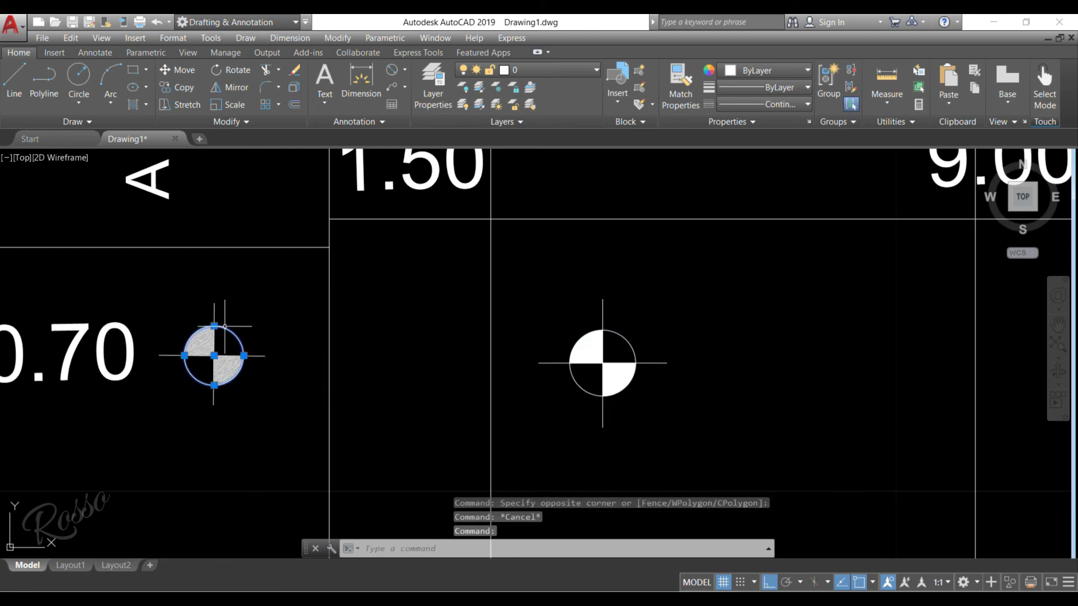
left_click(214, 309)
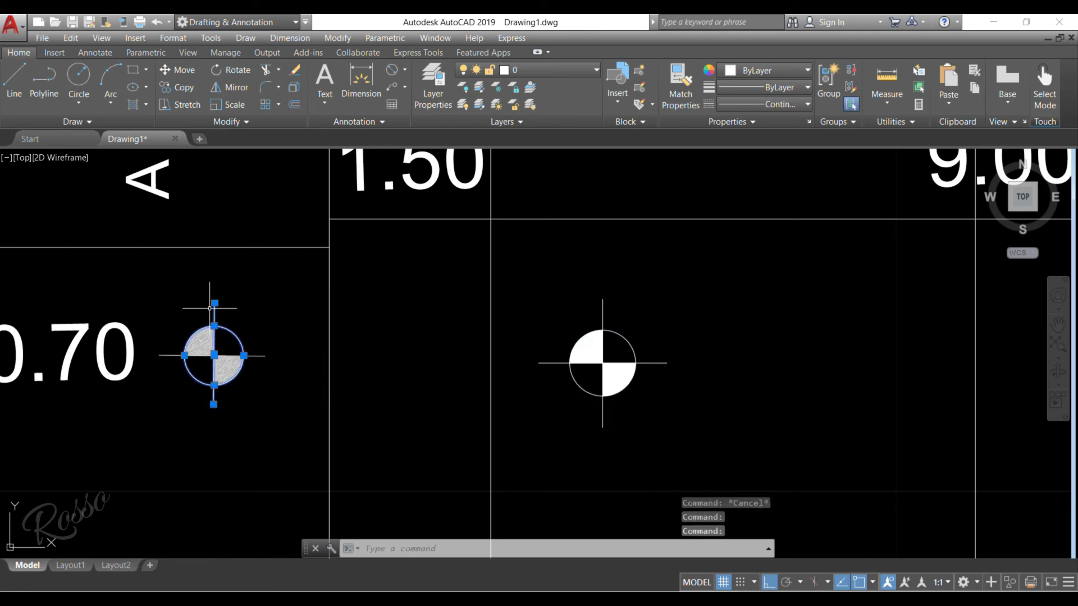
left_click(172, 356)
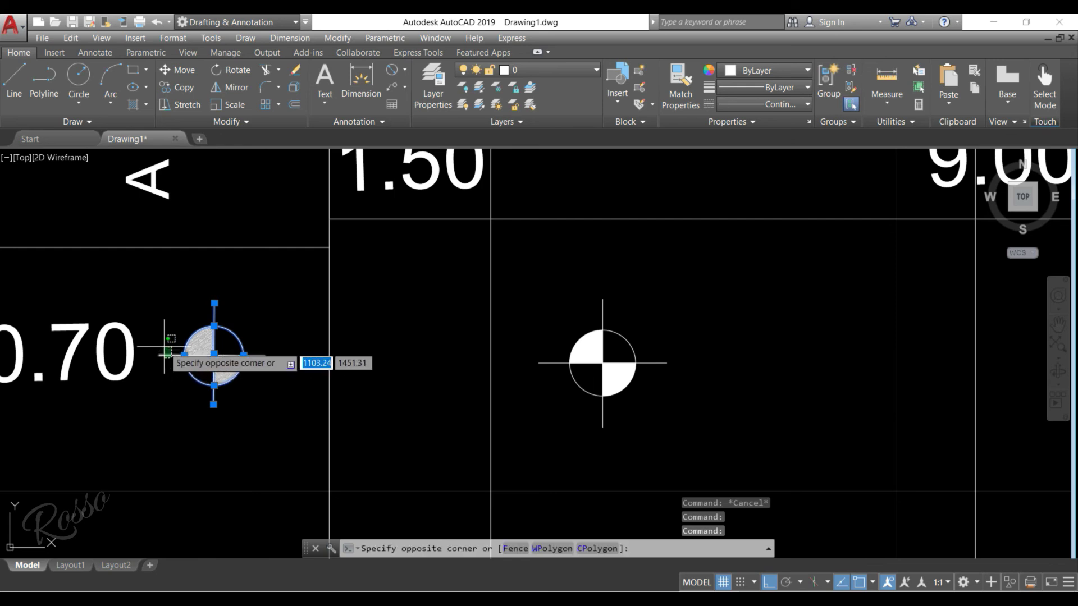
left_click(163, 346)
left_click(201, 347)
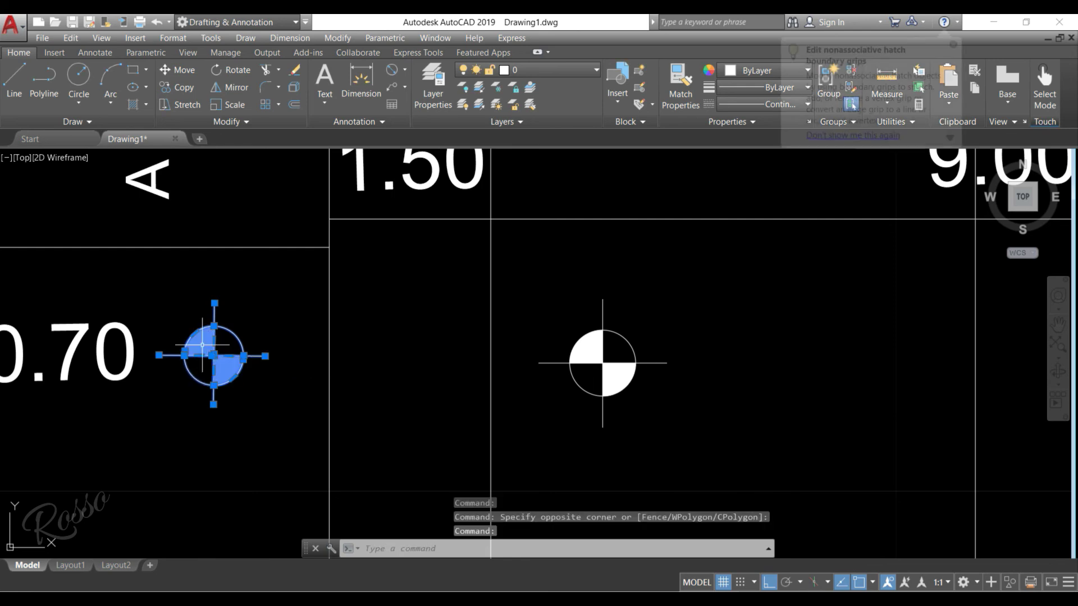
key("Escape")
key("Escape")
Cut the whole new level marker, with its circle, crossing lines and hatch, to the clipboard
left_click(667, 402)
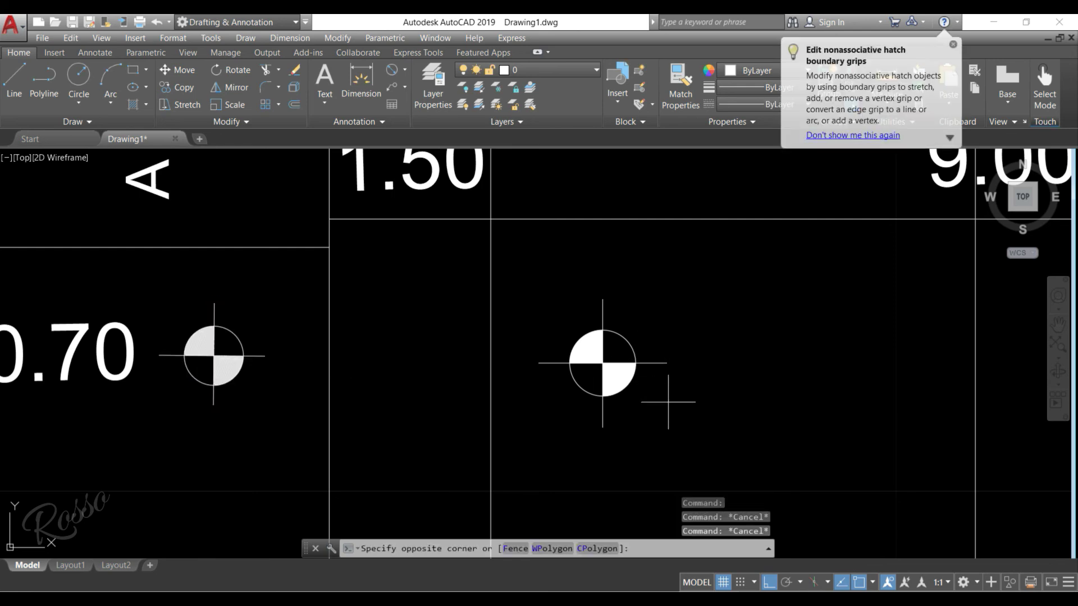
left_click(533, 302)
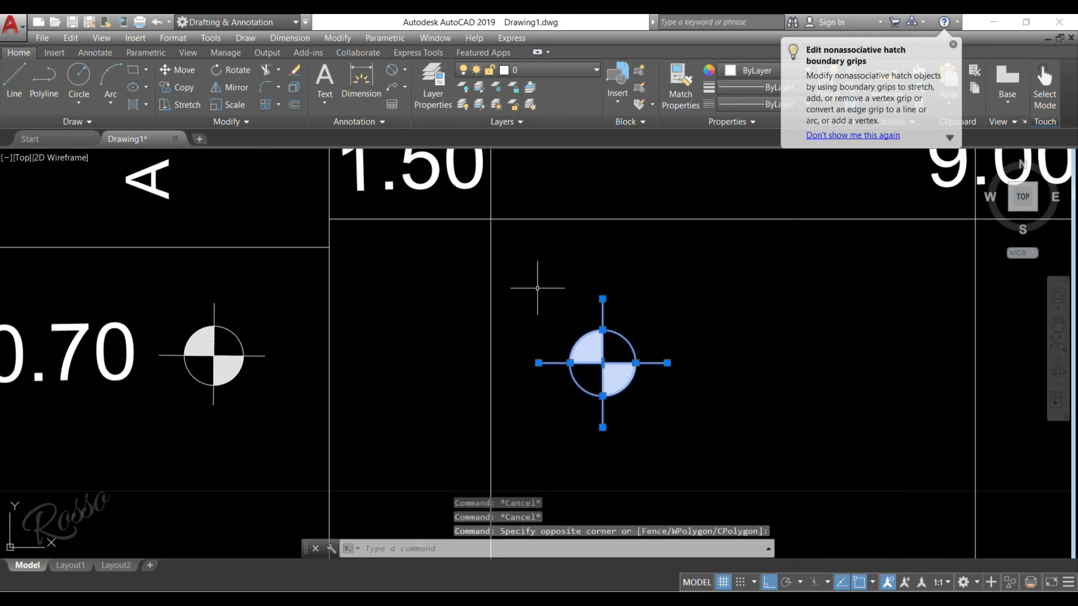
left_click(518, 271)
left_click(689, 441)
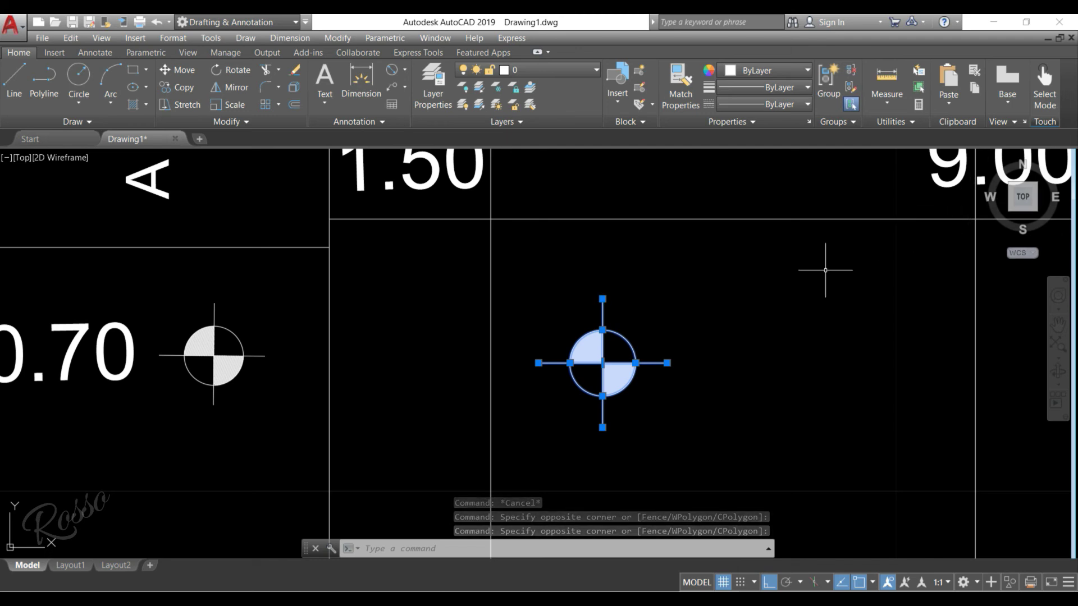
key("ctrl+x")
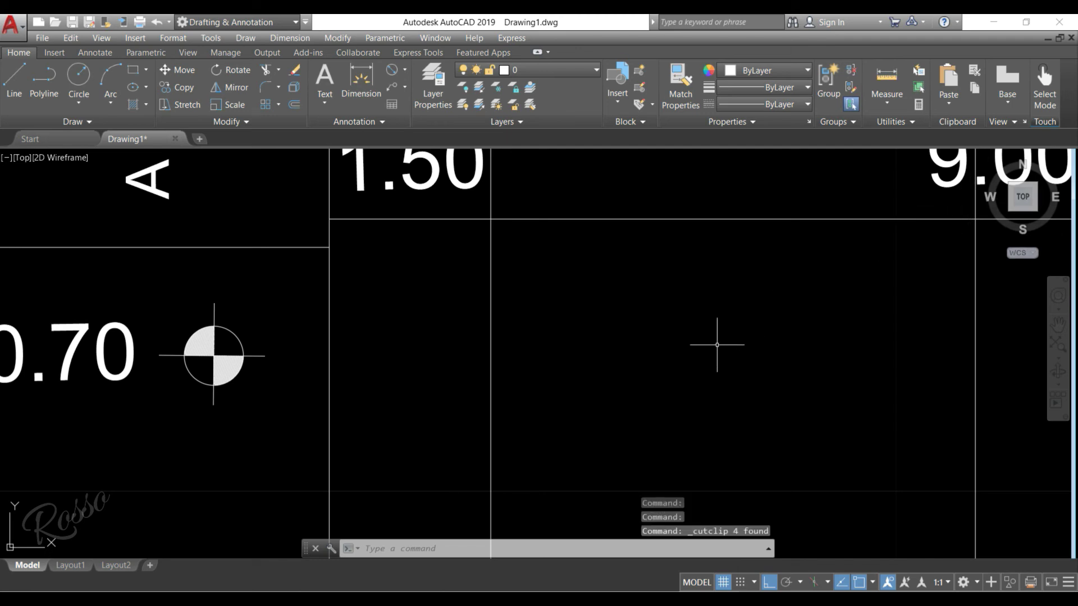
Paste the cut level marker inside the upper-left corner of the new plan's lot
scroll(717, 345, "down", 3)
mouse_move(702, 354)
middle_mouse_down()
mouse_move(712, 373)
mouse_move(447, 378)
mouse_move(450, 363)
middle_mouse_up()
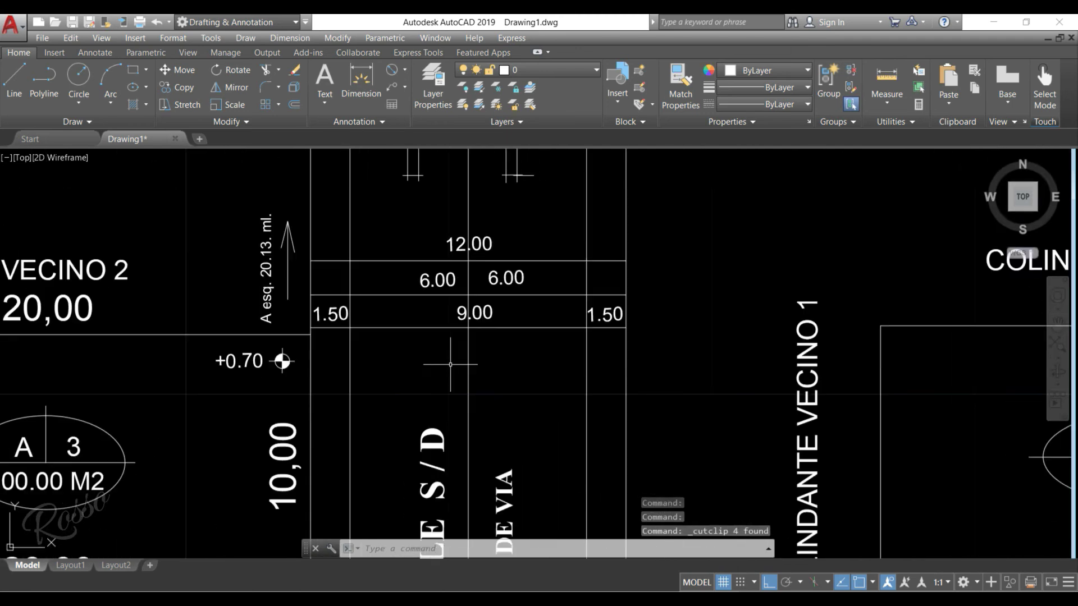
middle_click_drag(770, 362, 457, 361)
middle_click_drag(726, 357, 511, 356)
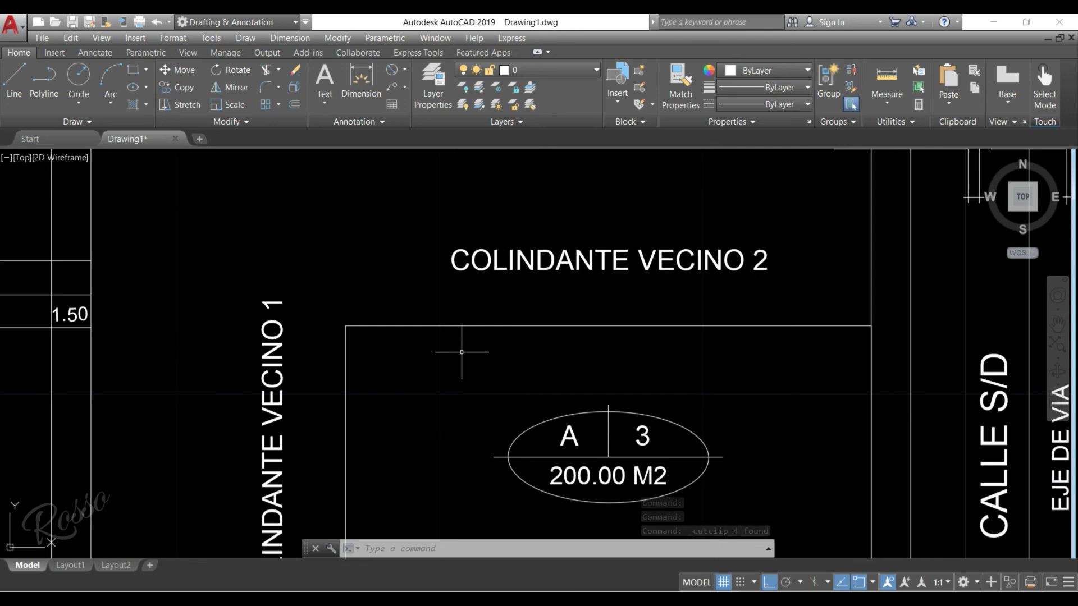
scroll(386, 365, "up", 2)
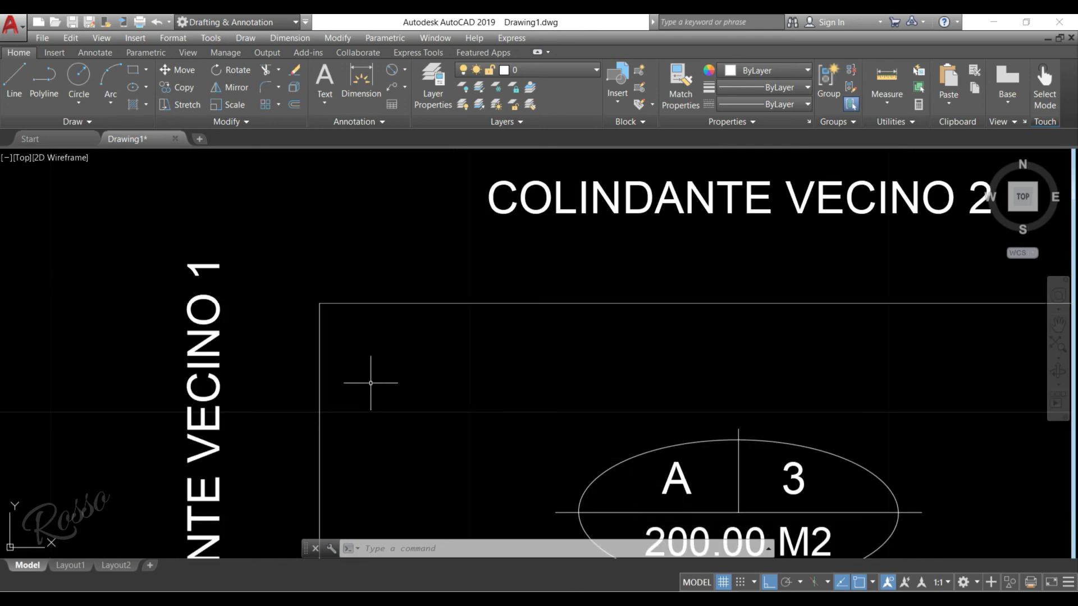
key("ctrl+v")
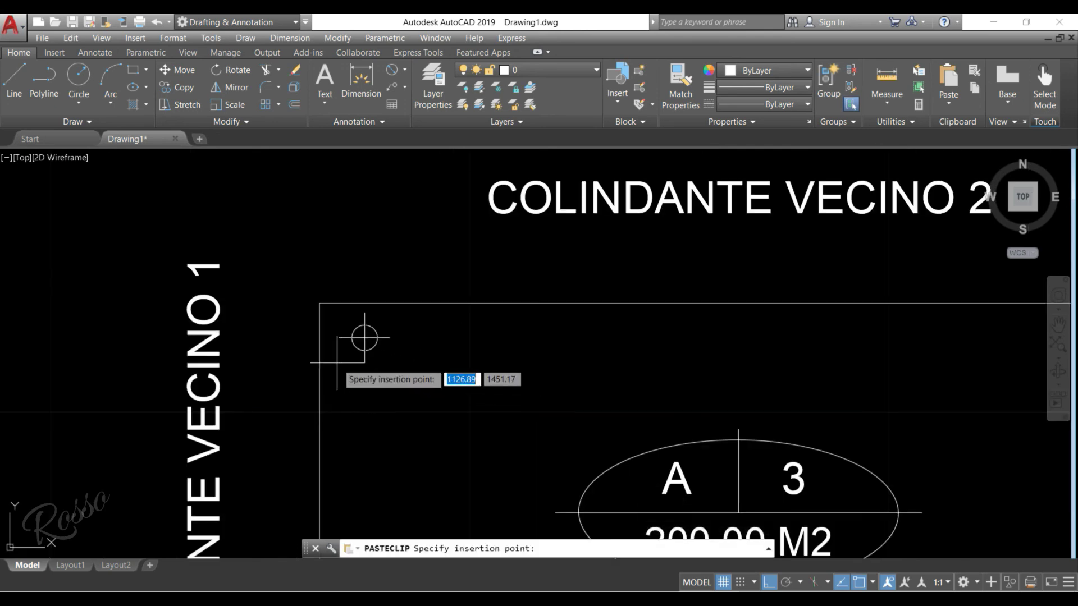
left_click(333, 362)
scroll(352, 323, "up", 4)
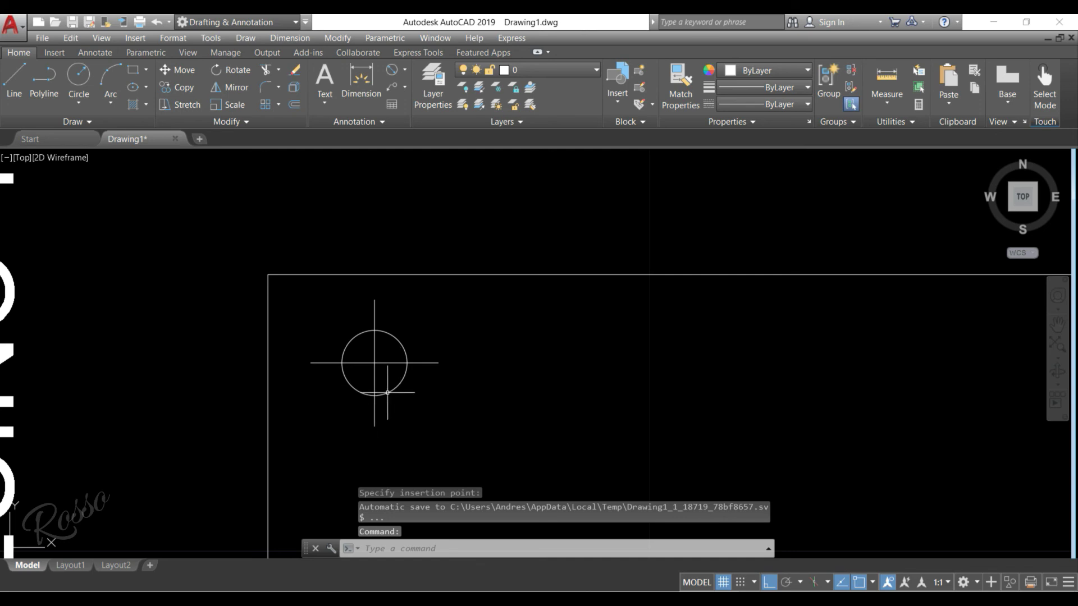
Examine the pasted marker's circle and crossing lines and check whether its hatched quadrants were carried over
scroll(414, 373, "down", 4)
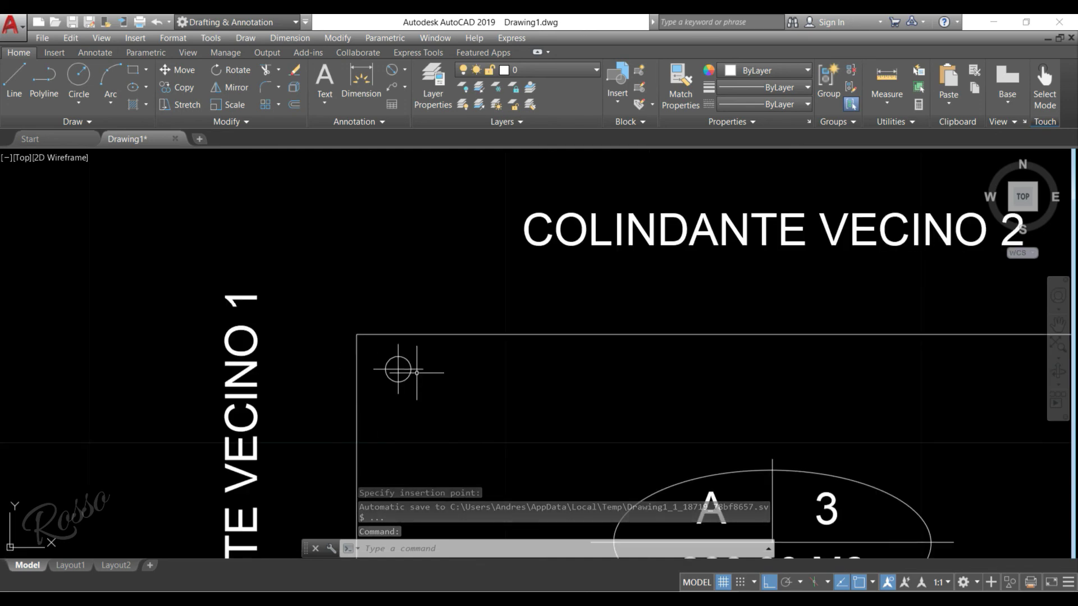
scroll(409, 368, "down", 4)
middle_click_drag(414, 373, 623, 381)
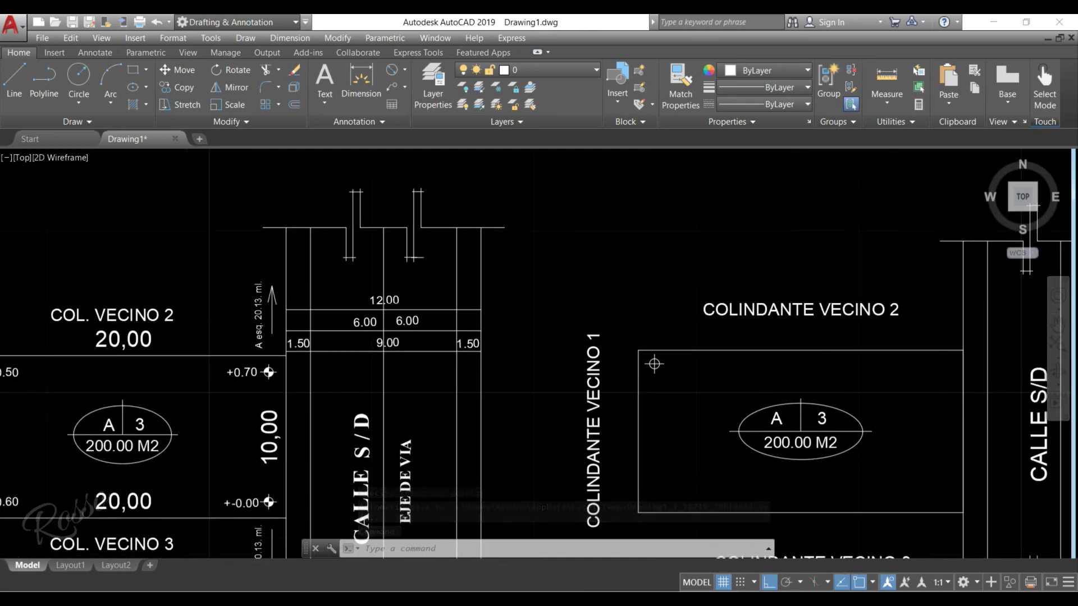
scroll(660, 364, "up", 8)
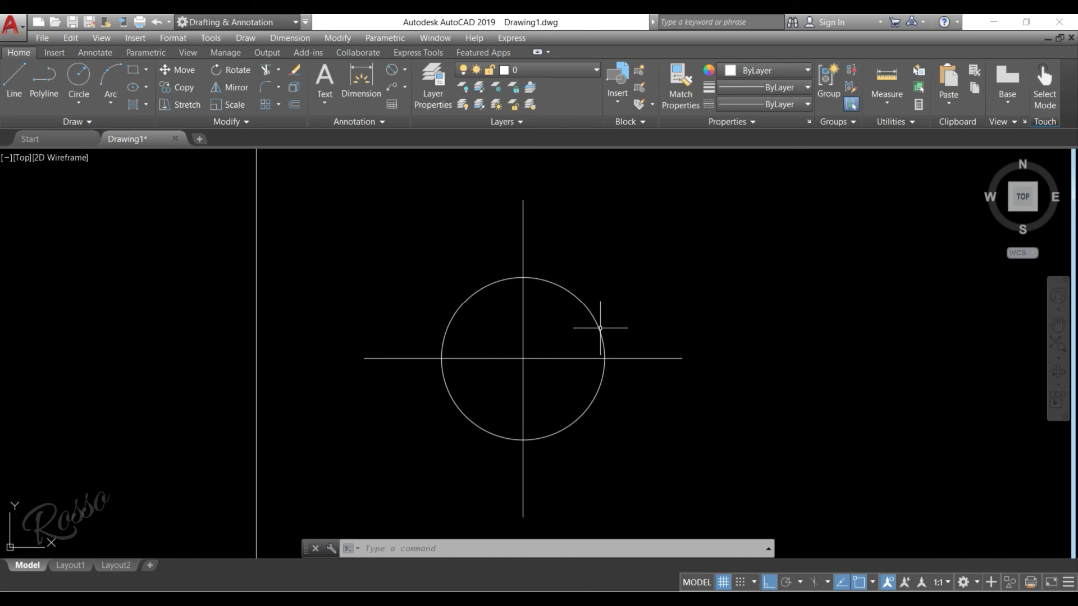
left_click(600, 328)
left_click(548, 304)
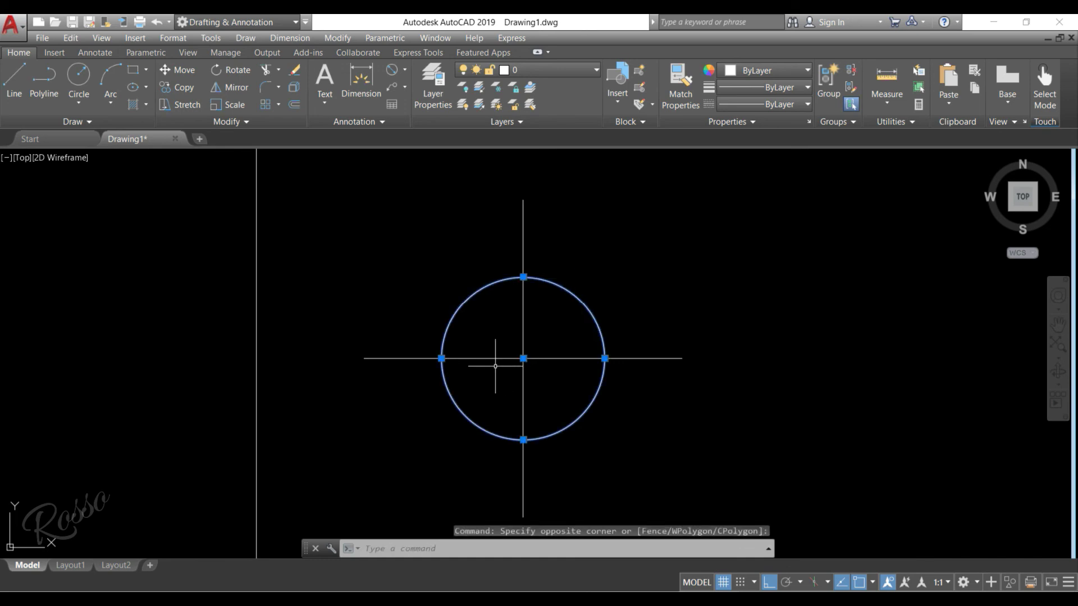
left_click(467, 357)
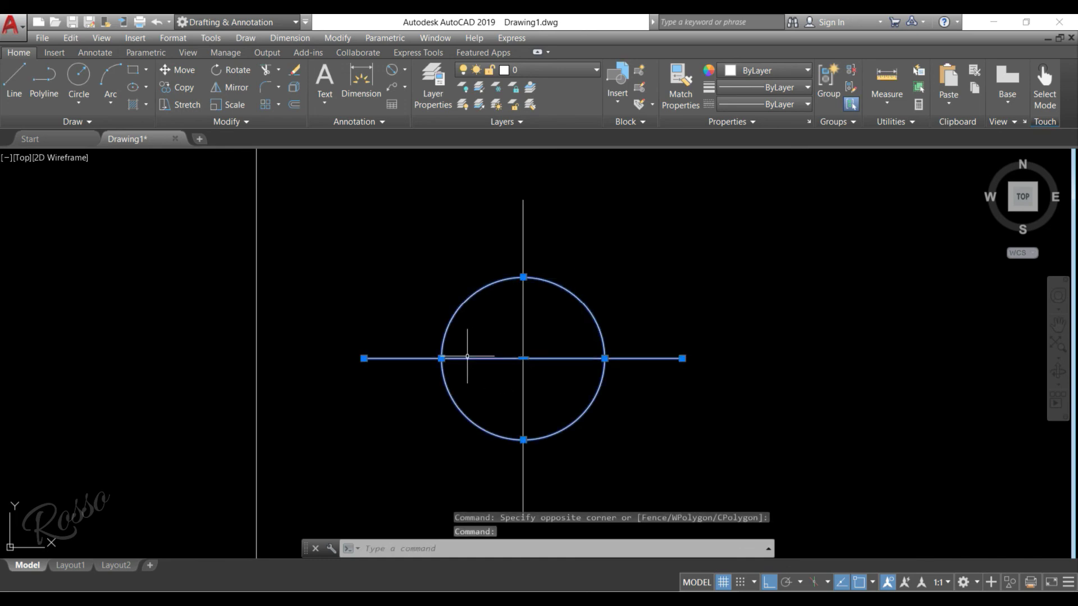
left_click(523, 294)
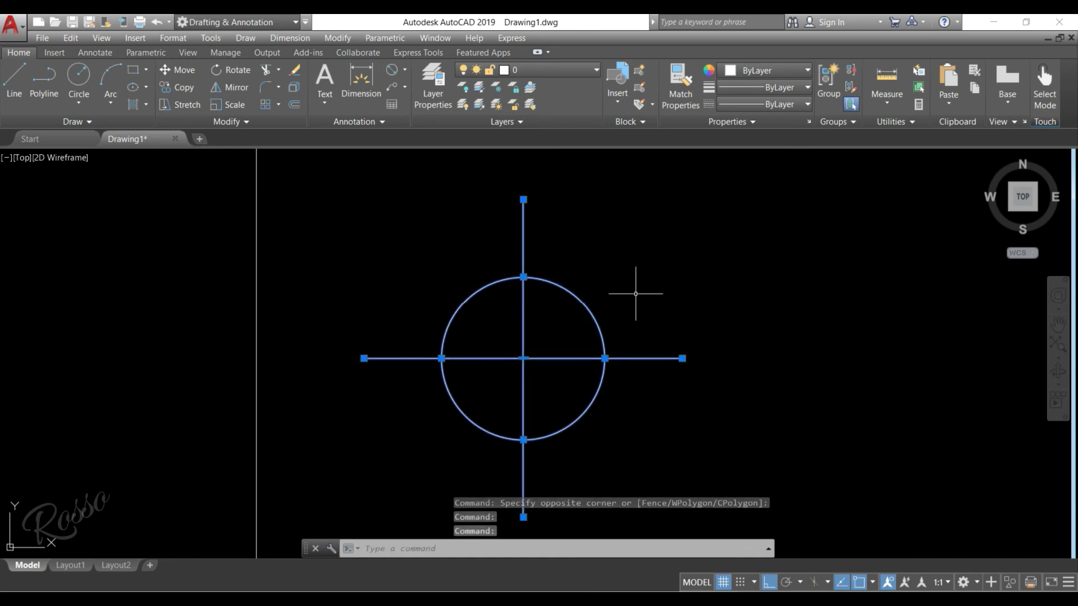
key("Escape")
Delete the pasted level marker from the new lot's upper-left corner
scroll(630, 325, "down", 4)
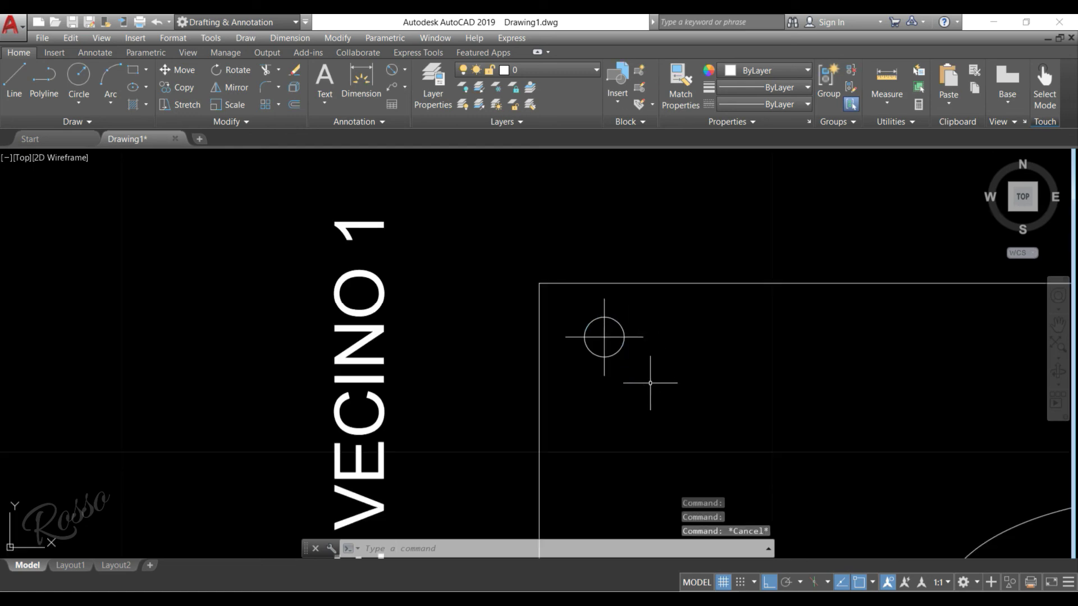
left_click(665, 395)
left_click(561, 318)
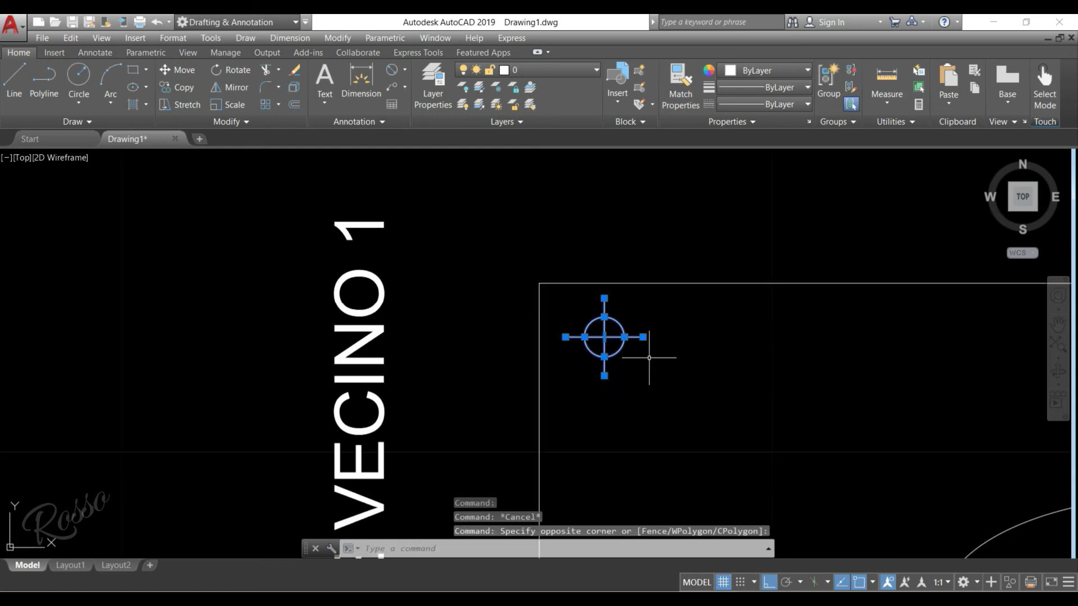
key("Delete")
Undo the marker deletions, the paste and the cut back to the two new markers beside the +0.70 marker
scroll(647, 357, "down", 6)
middle_click_drag(502, 379, 792, 378)
key("ctrl+z")
key("ctrl+z")
key("ctrl+z")
key("ctrl+z")
key("ctrl+z")
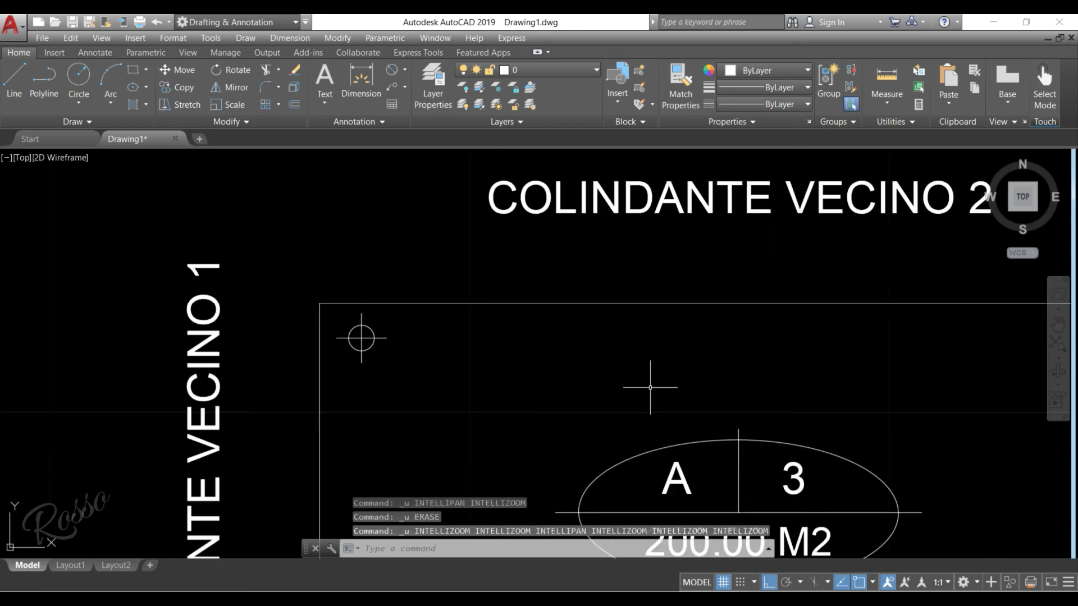
key("ctrl+z")
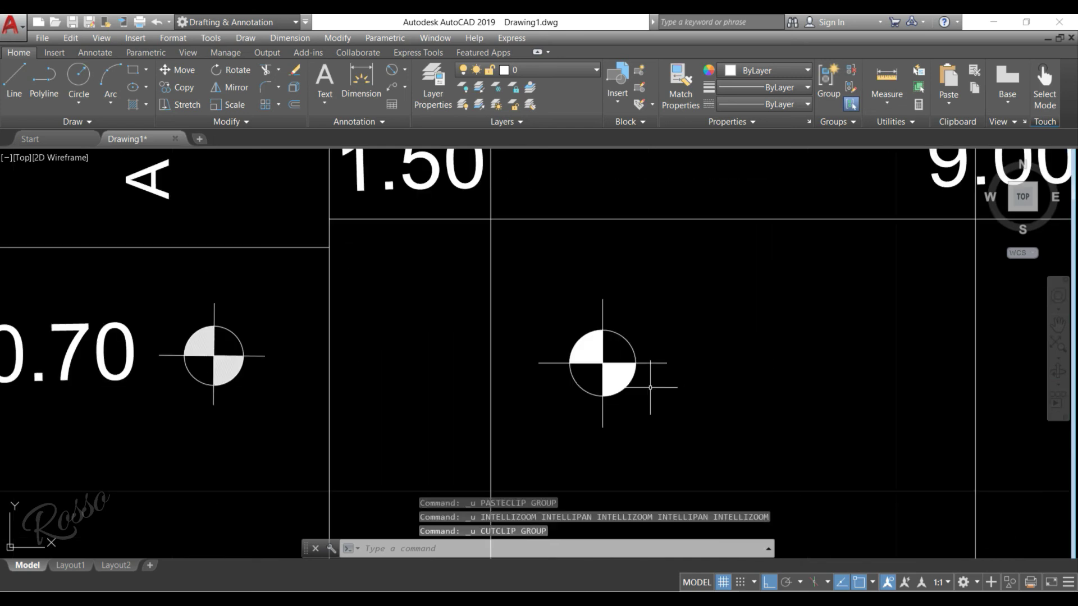
key("ctrl+z")
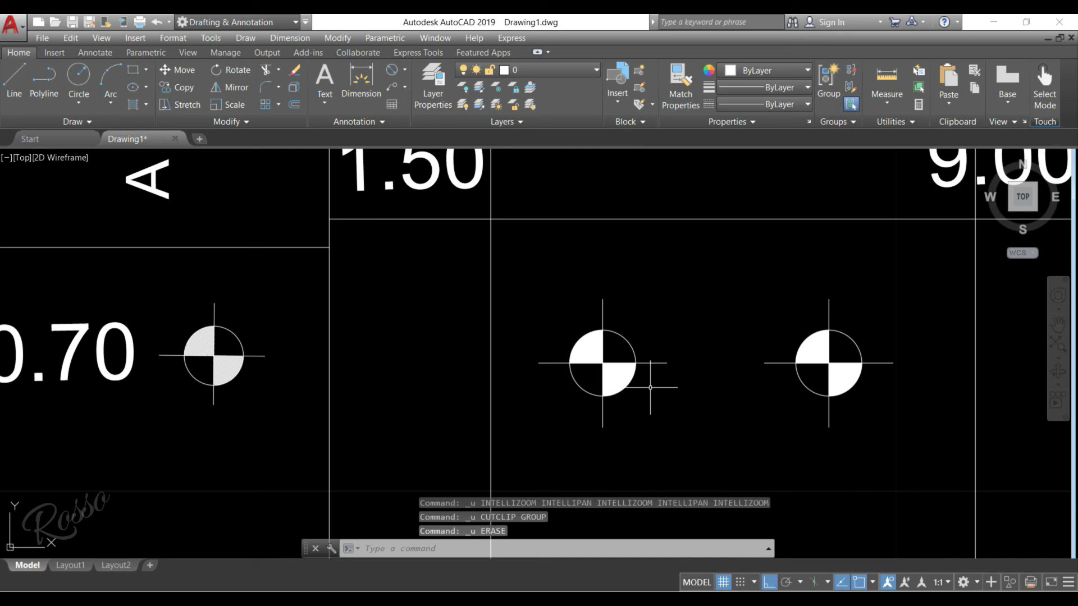
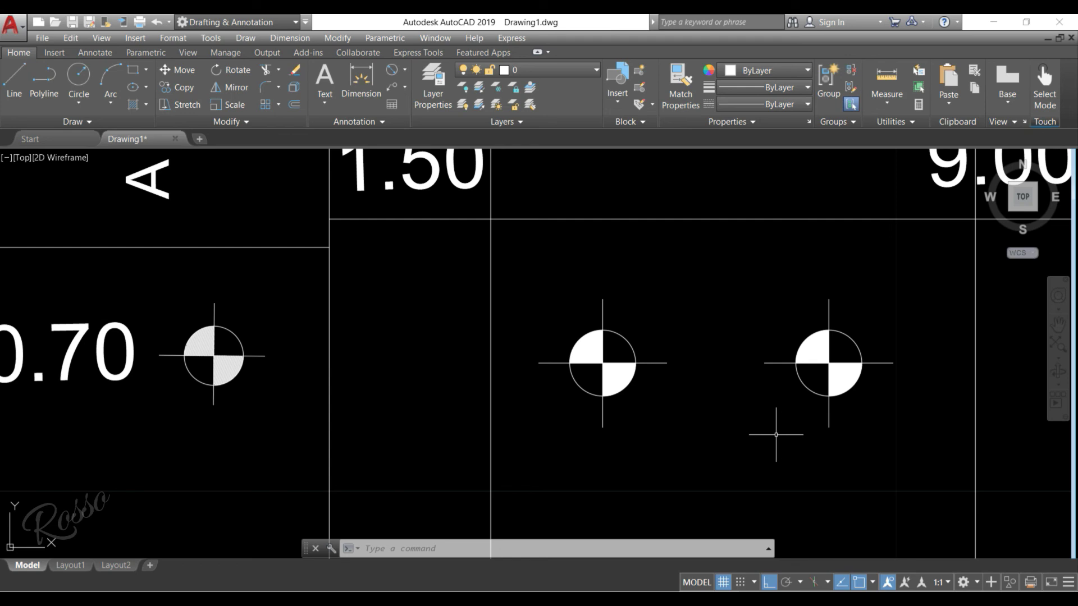
Delete both newly drawn level markers beside the reference +0.70 marker, including their hatches
left_click(901, 437)
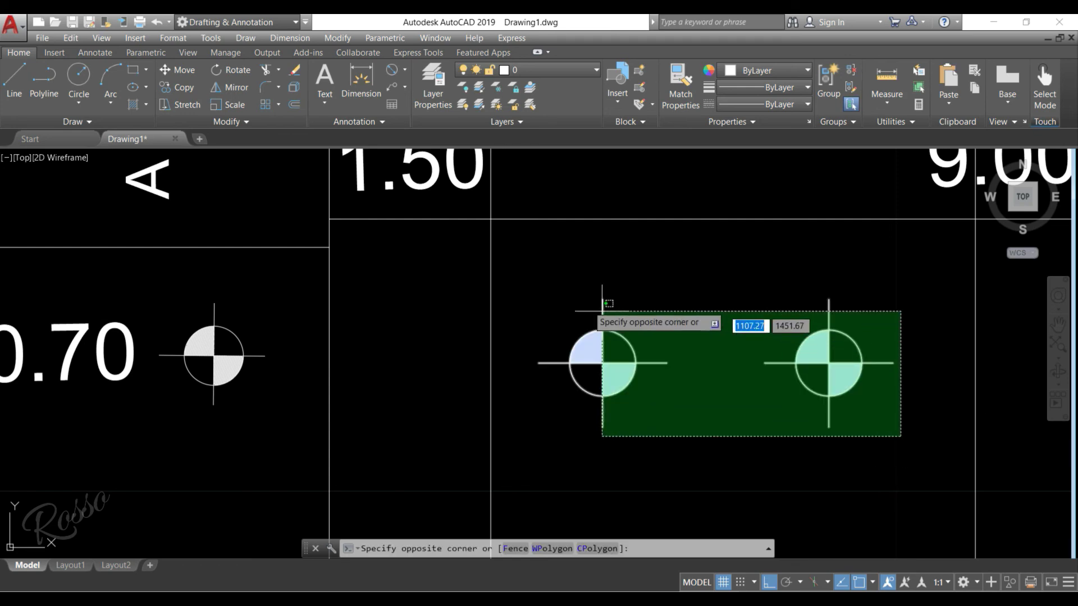
left_click(572, 287)
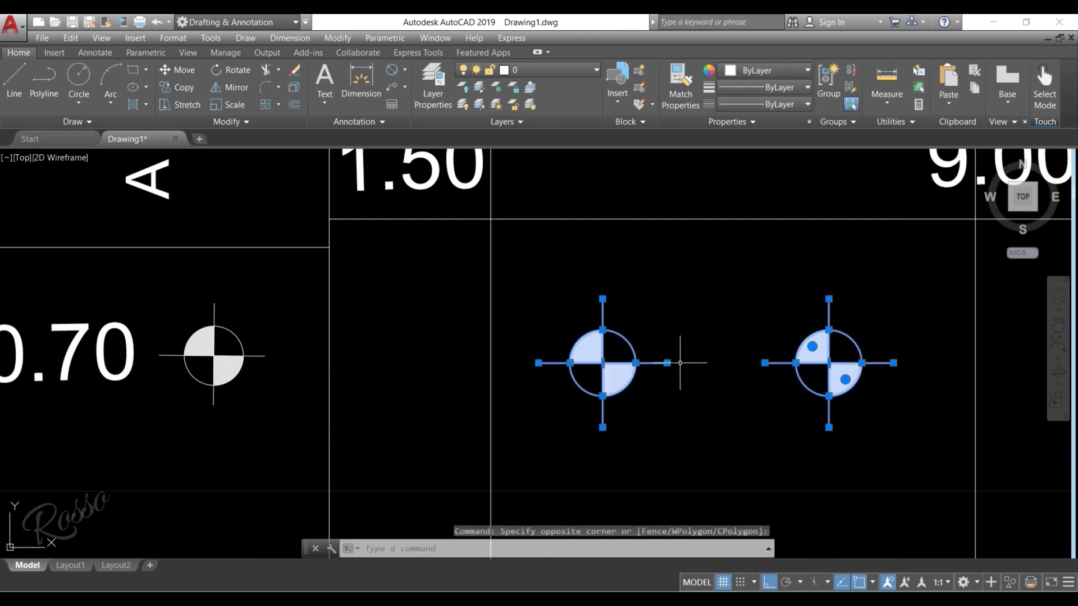
key("Delete")
Copy the reference +0.70 level marker from its centre, with Ortho off, to inside the new lot's upper-left corner
left_click(260, 403)
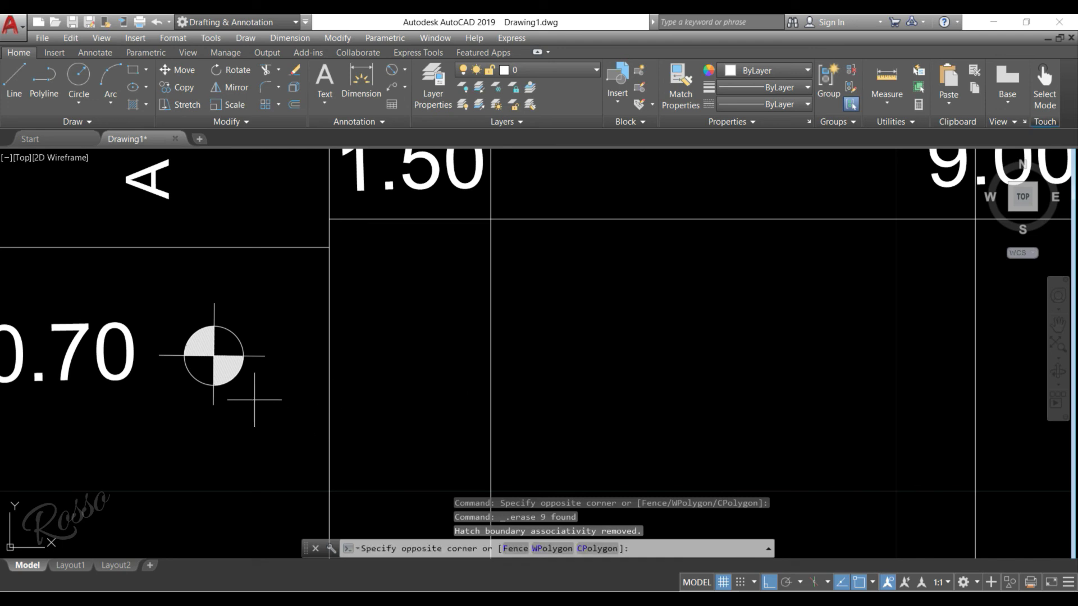
left_click(175, 280)
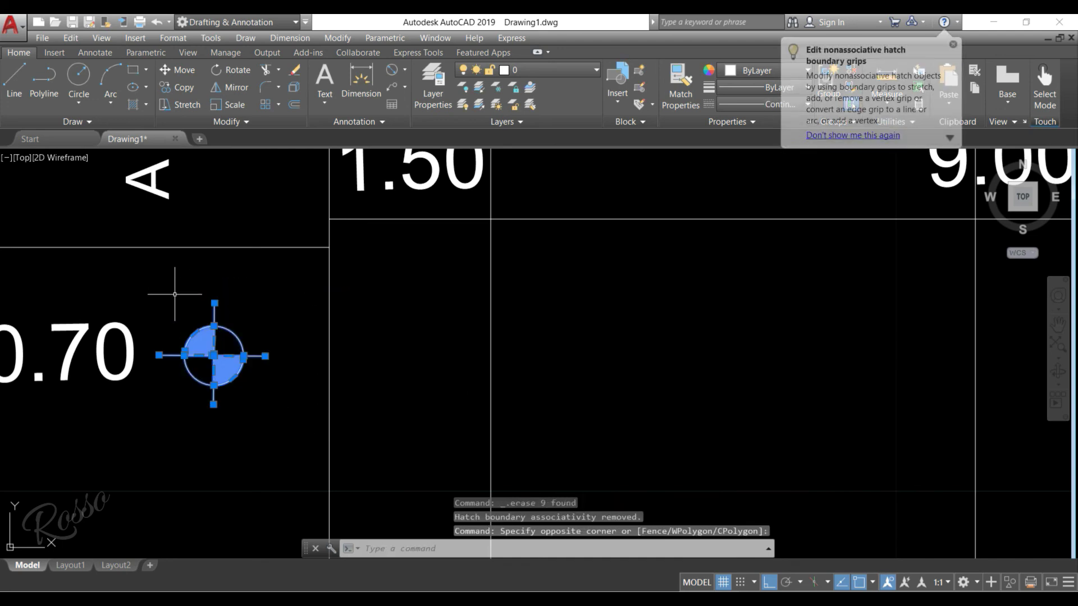
right_click(174, 295)
left_click(241, 398)
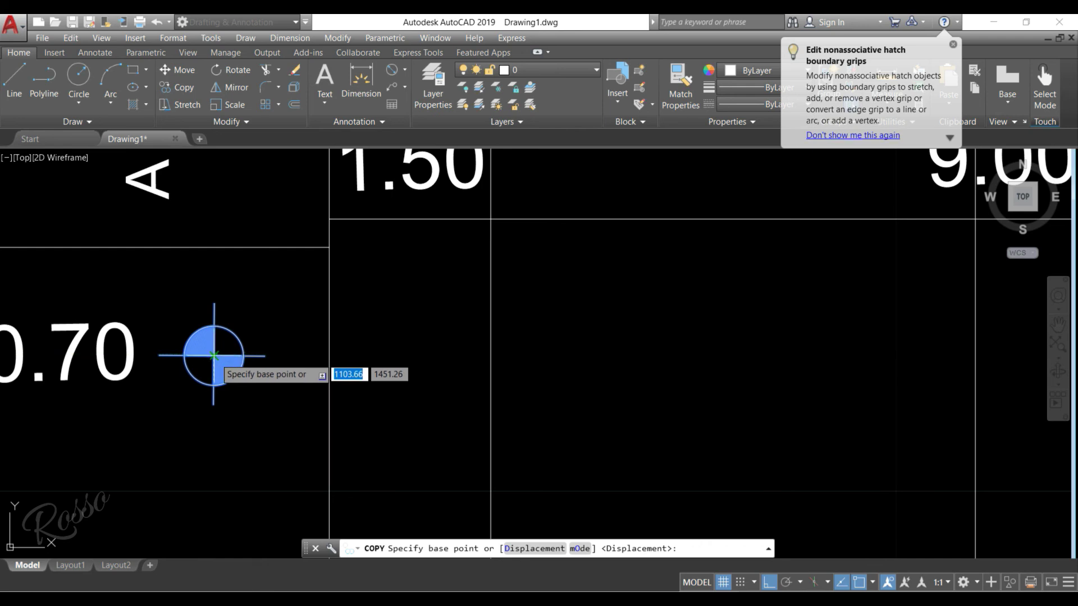
left_click(214, 355)
scroll(215, 357, "down", 5)
mouse_move(510, 362)
middle_mouse_down()
mouse_move(385, 361)
mouse_move(405, 365)
middle_mouse_up()
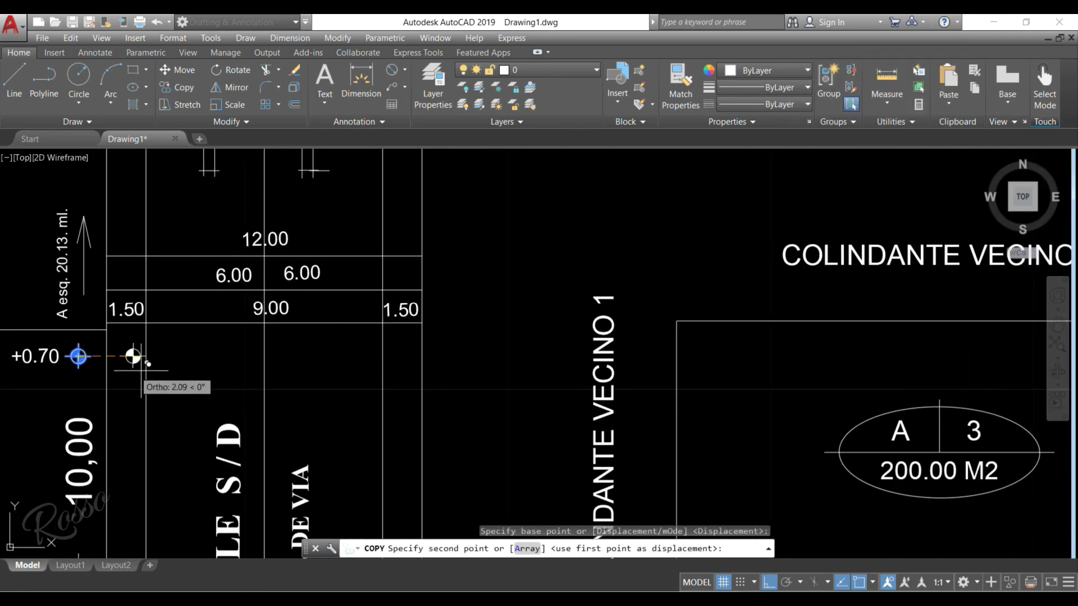
left_click(774, 584)
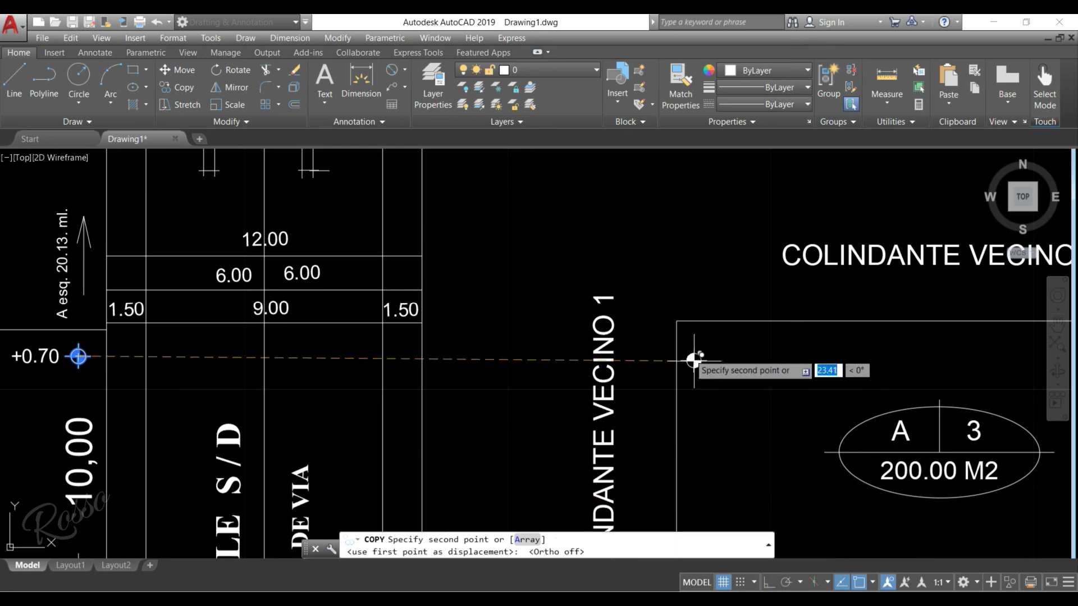
scroll(702, 345, "up", 2)
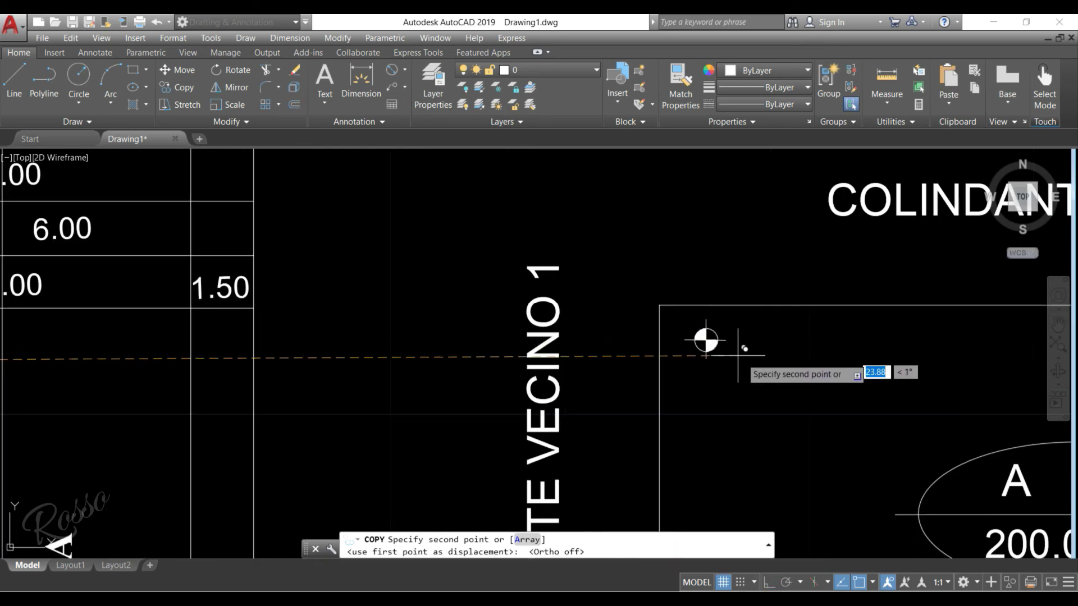
scroll(738, 354, "down", 1)
mouse_move(745, 361)
middle_mouse_down()
mouse_move(799, 361)
mouse_move(353, 368)
middle_mouse_up()
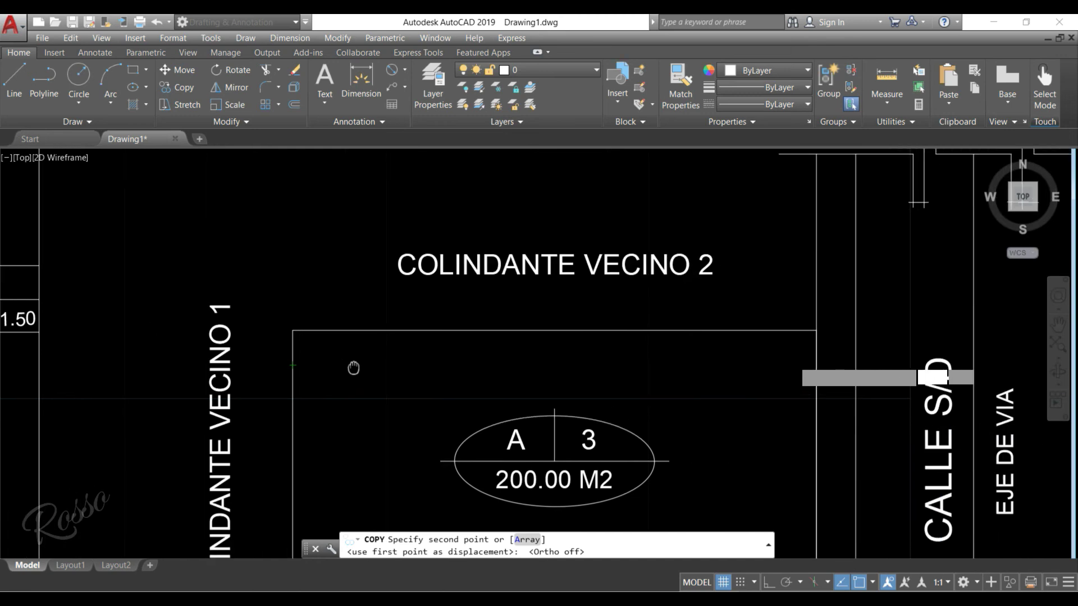
scroll(292, 353, "up", 3)
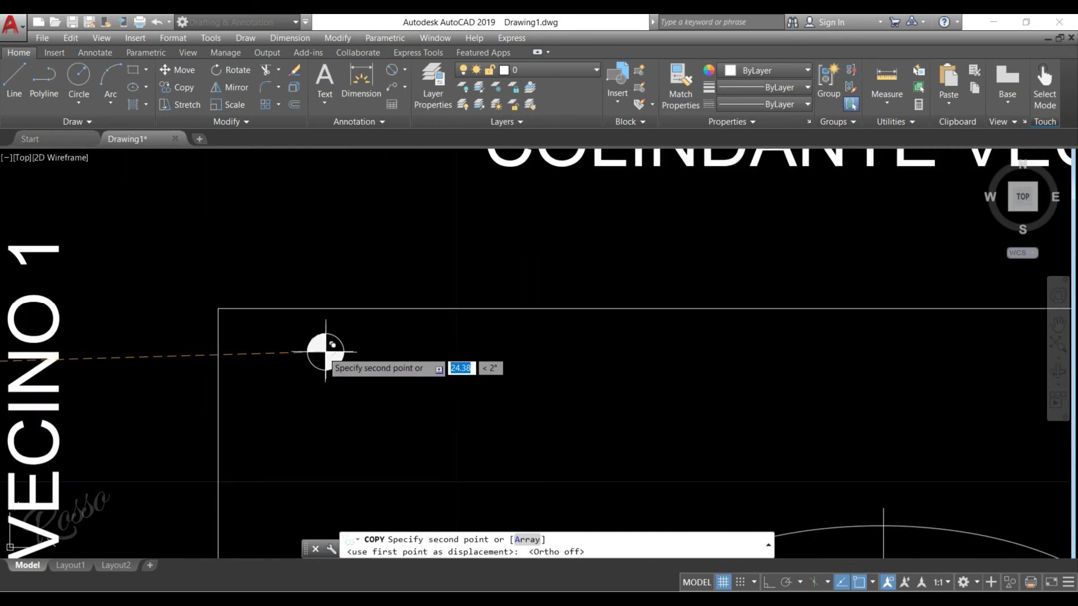
left_click(272, 361)
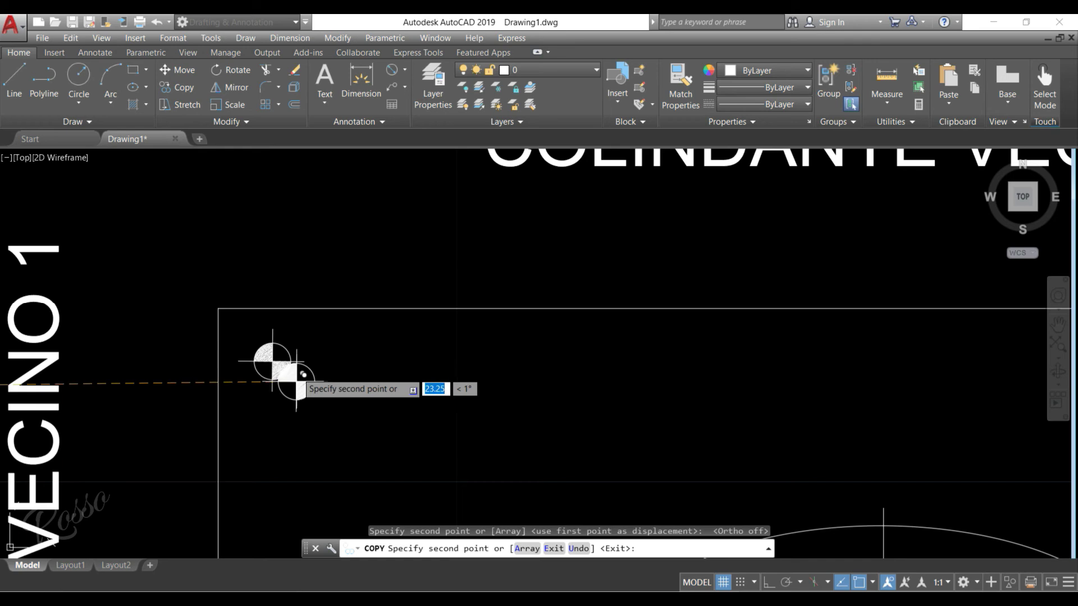
Place two more copies of the level marker inside the new lot's upper-right and lower-right corners
scroll(292, 352, "down", 2)
middle_click_drag(565, 347, 166, 352)
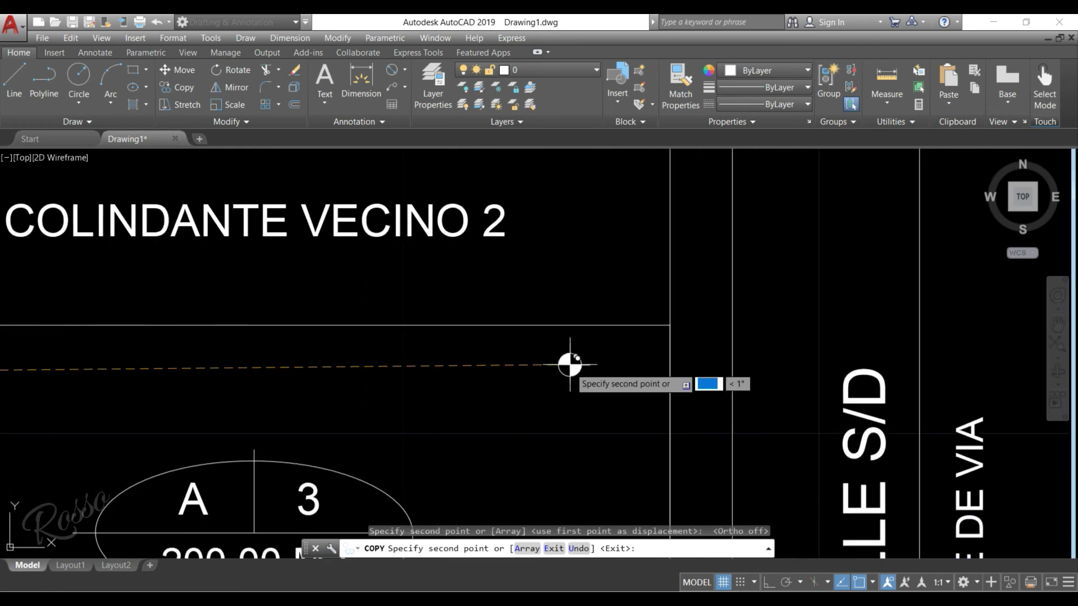
left_click(621, 365)
middle_click_drag(530, 365, 585, 178)
scroll(584, 216, "down", 2)
scroll(604, 344, "up", 2)
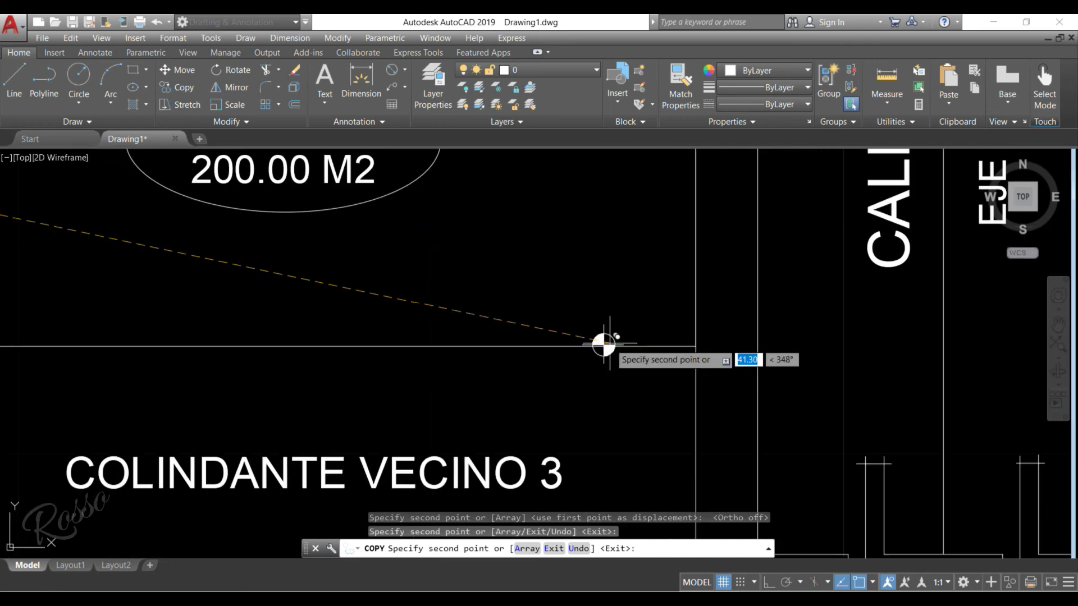
left_click(651, 311)
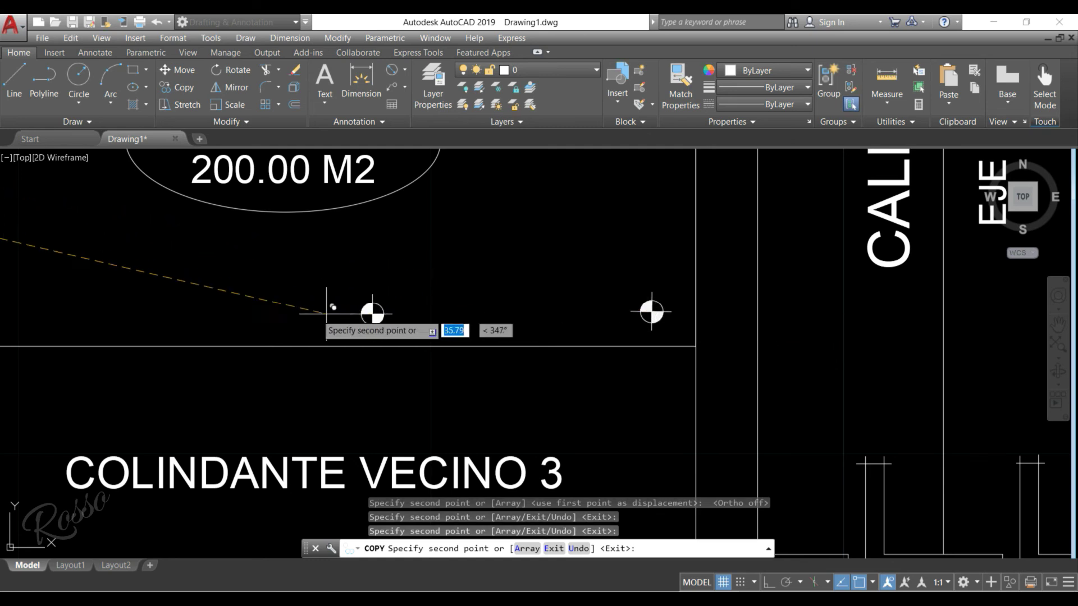
Place a copy of the level marker inside the new lot's lower-left corner and end the Copy command
middle_click_drag(342, 309, 666, 337)
middle_click_drag(529, 332, 649, 331)
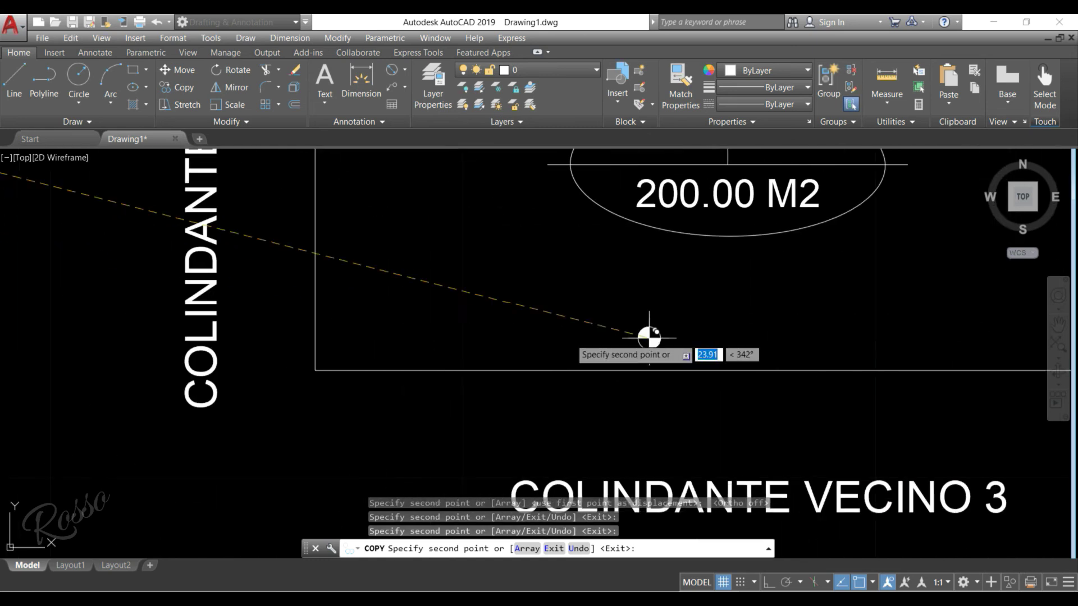
left_click(354, 339)
scroll(454, 317, "down", 3)
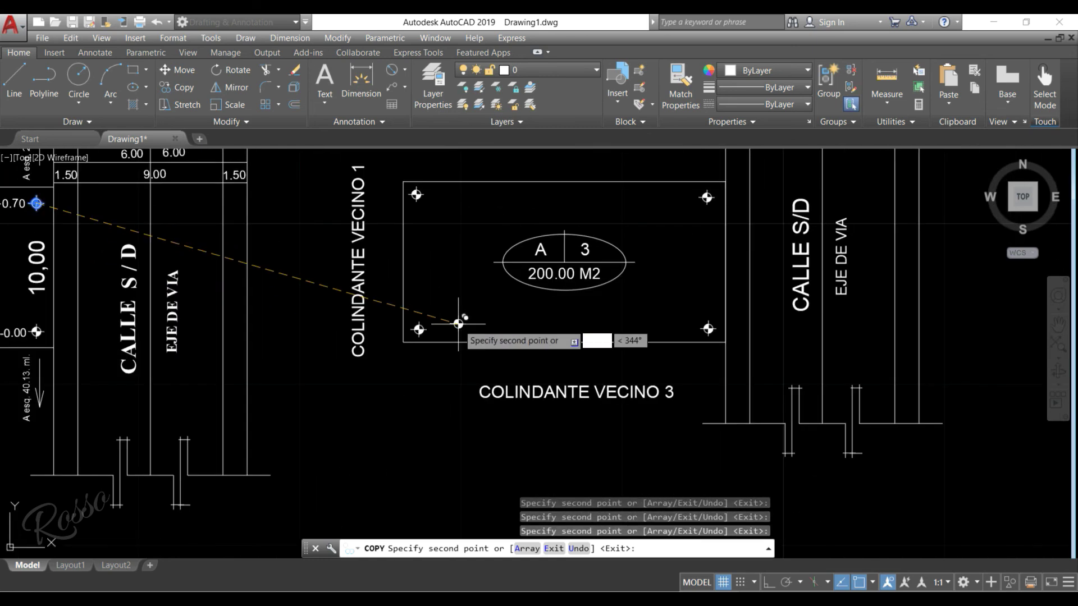
key("Escape")
mouse_move(457, 324)
middle_mouse_down()
mouse_move(505, 359)
mouse_move(808, 337)
mouse_move(777, 335)
mouse_move(765, 361)
mouse_move(776, 352)
middle_mouse_up()
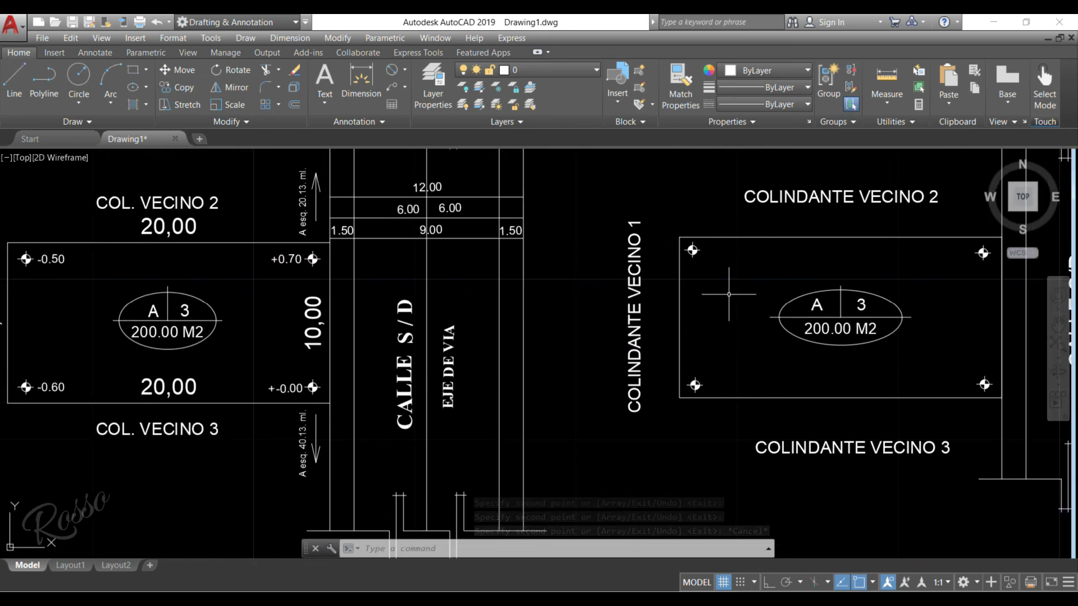
middle_click_drag(482, 285, 538, 290)
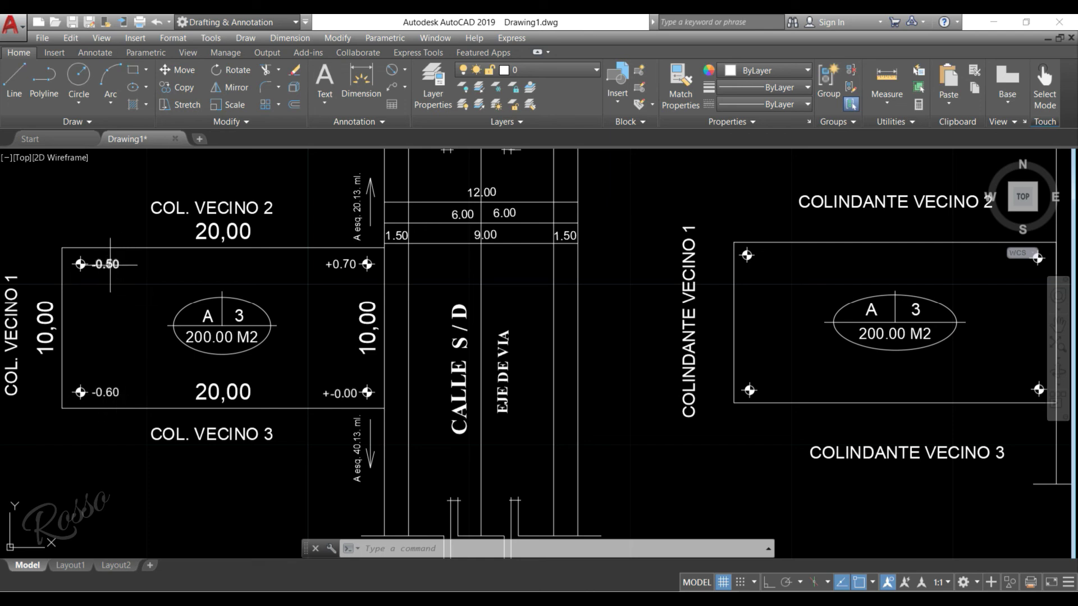
Add the multiline text "+-0.00" near the new lot's lower-right level marker
middle_click_drag(353, 301, 261, 297)
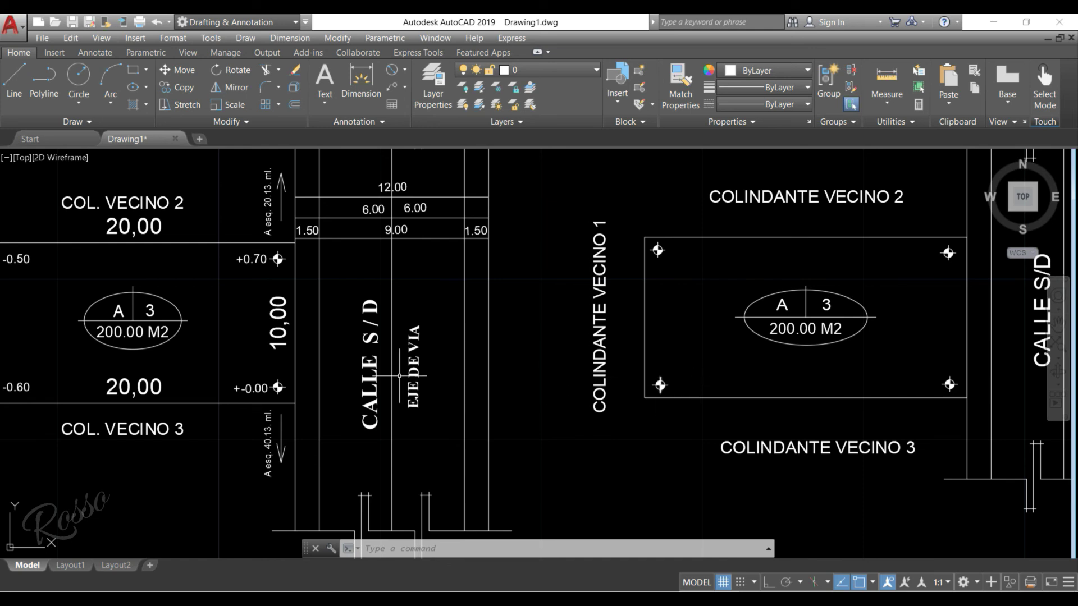
middle_click_drag(464, 336, 269, 339)
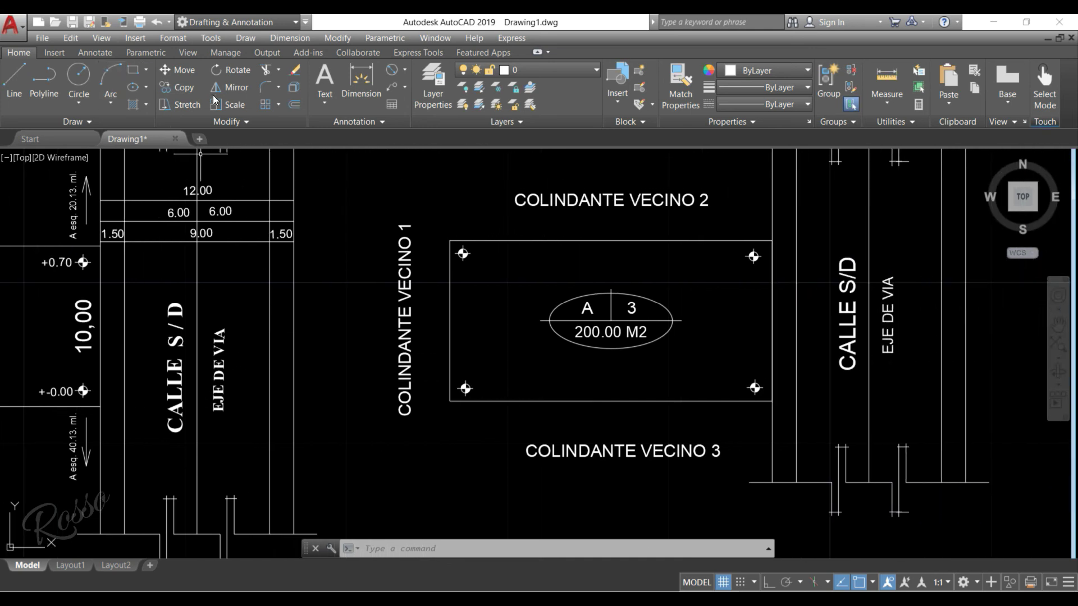
left_click(316, 91)
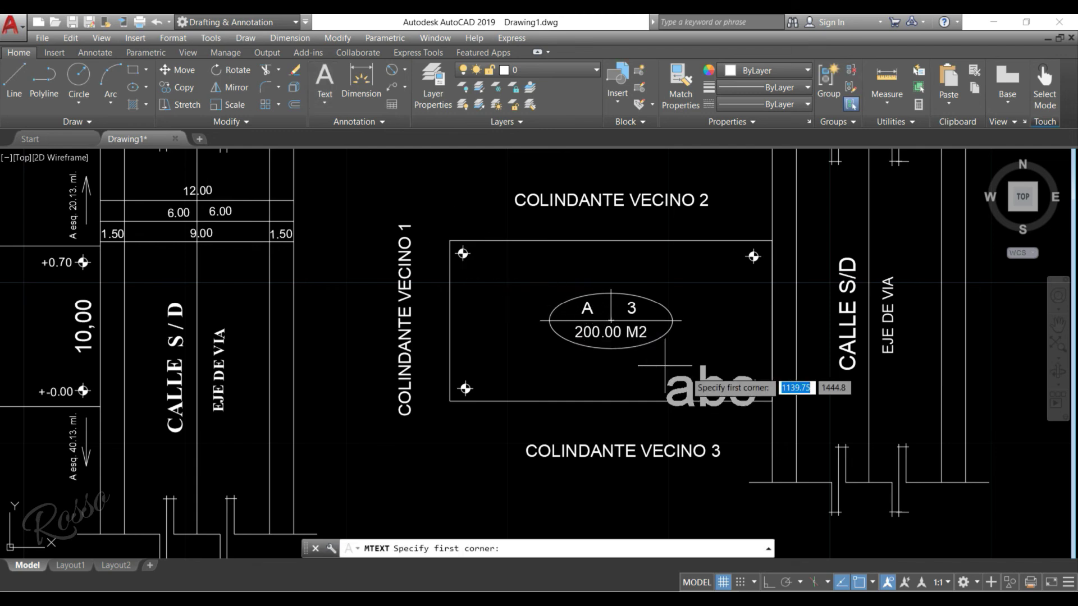
left_click(690, 372)
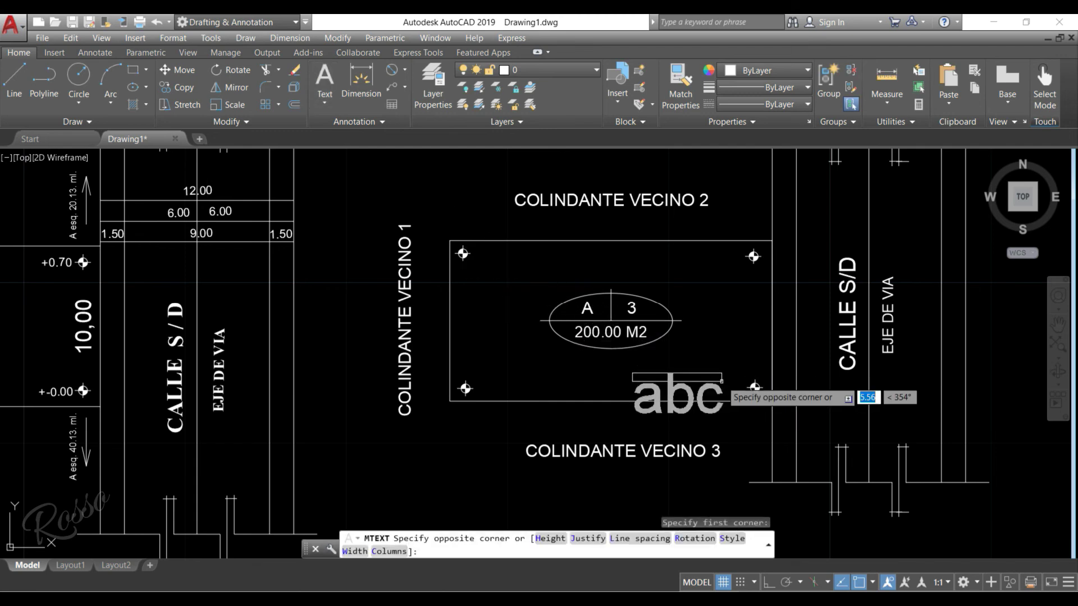
left_click(714, 436)
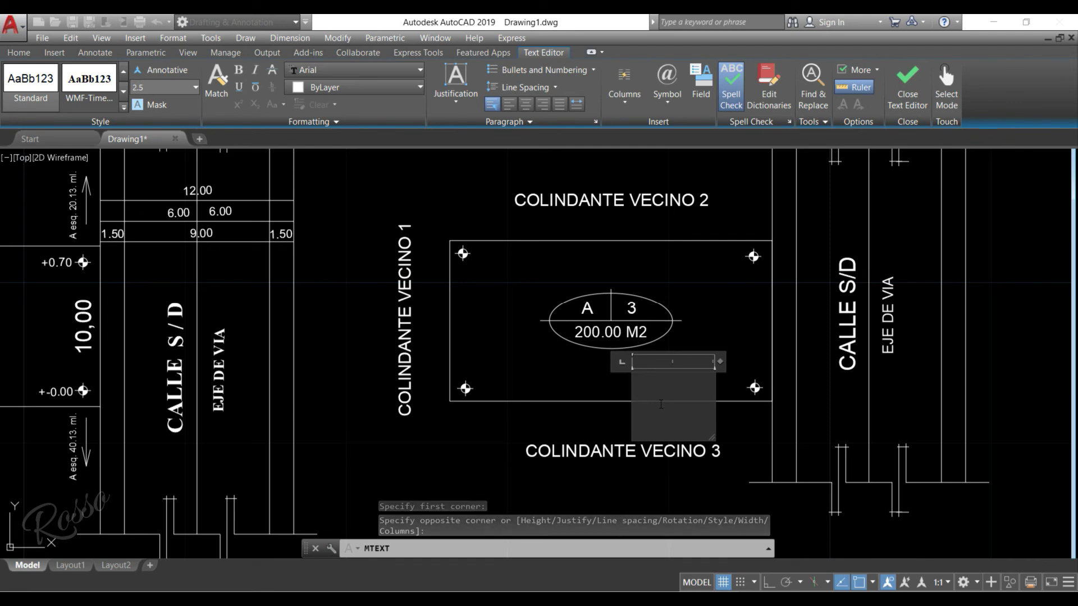
type("+-")
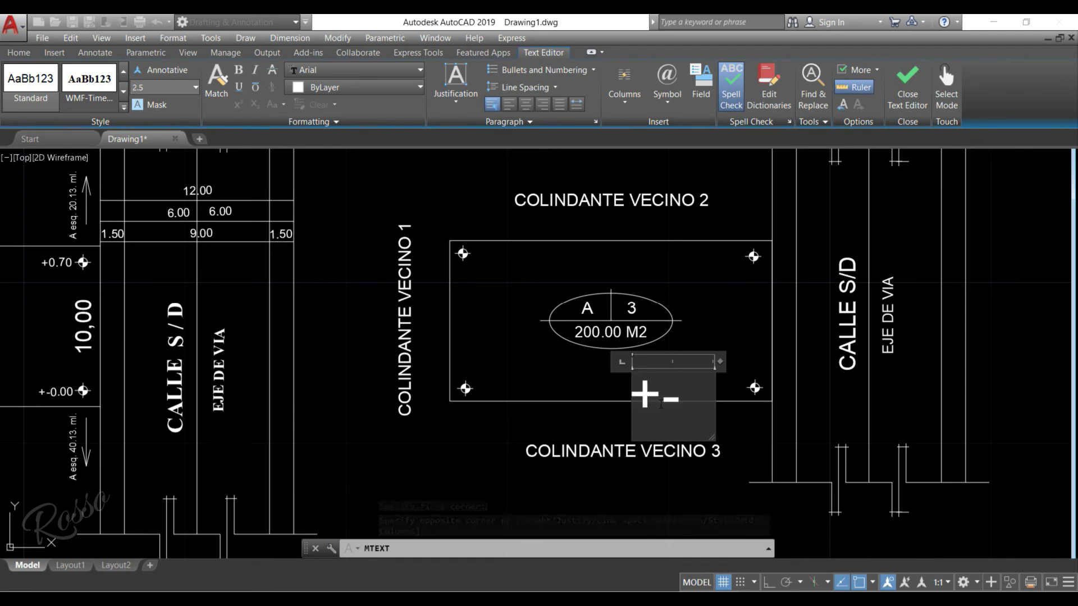
type("0.00")
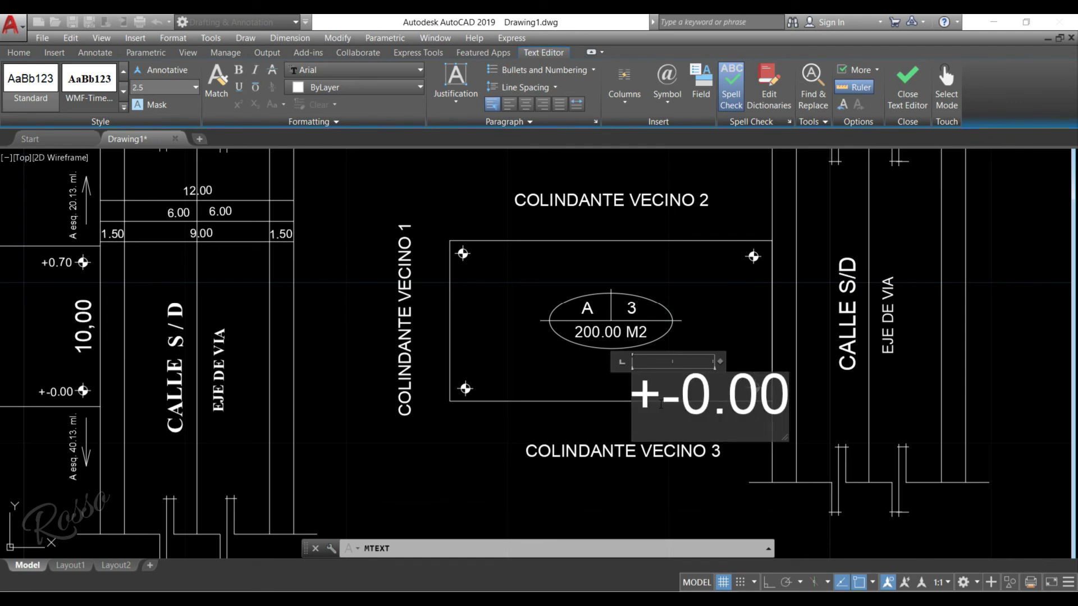
left_click(719, 328)
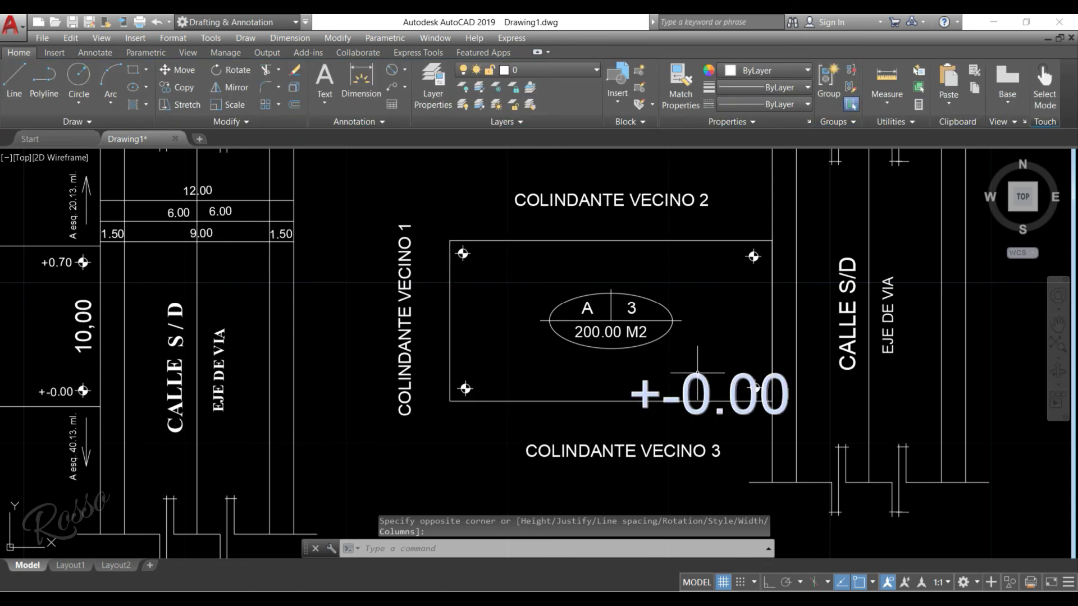
Match the new +-0.00 label's properties to the 200.00 M2 text inside the new lot's ellipse
left_click(676, 83)
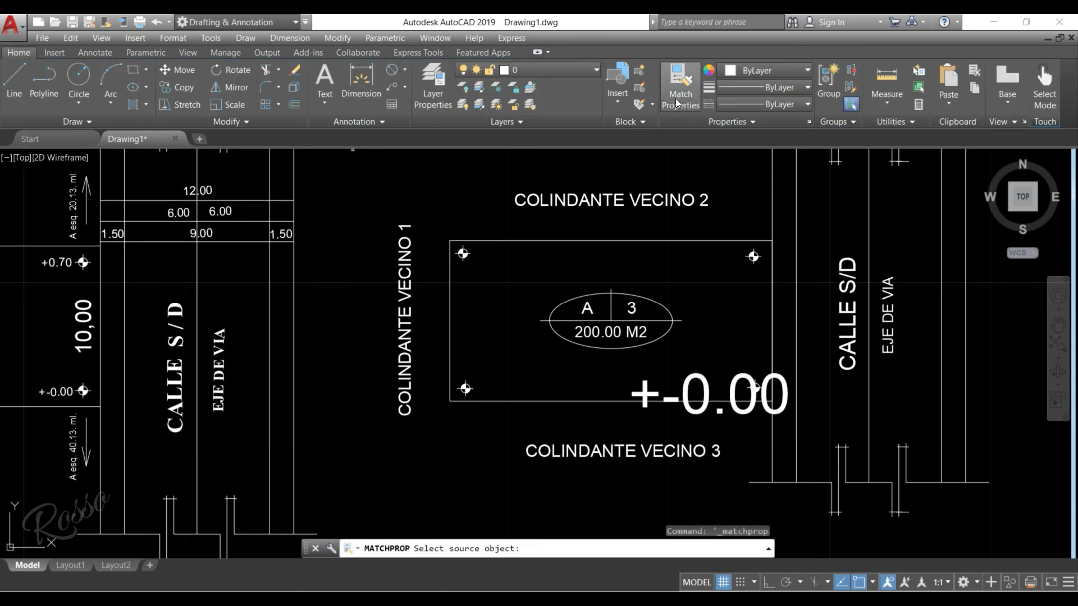
left_click(611, 332)
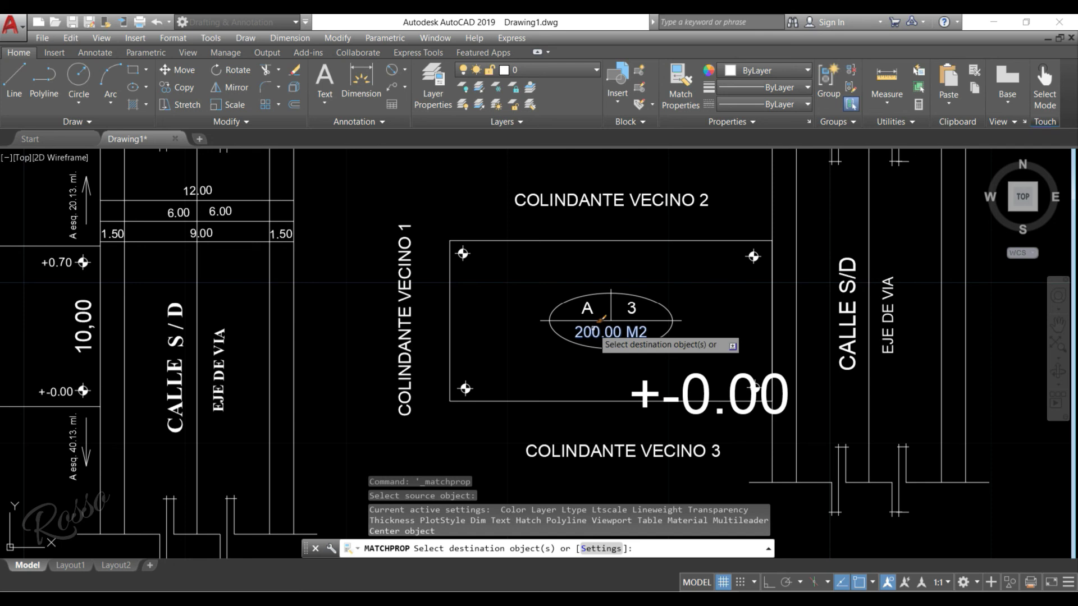
left_click(651, 384)
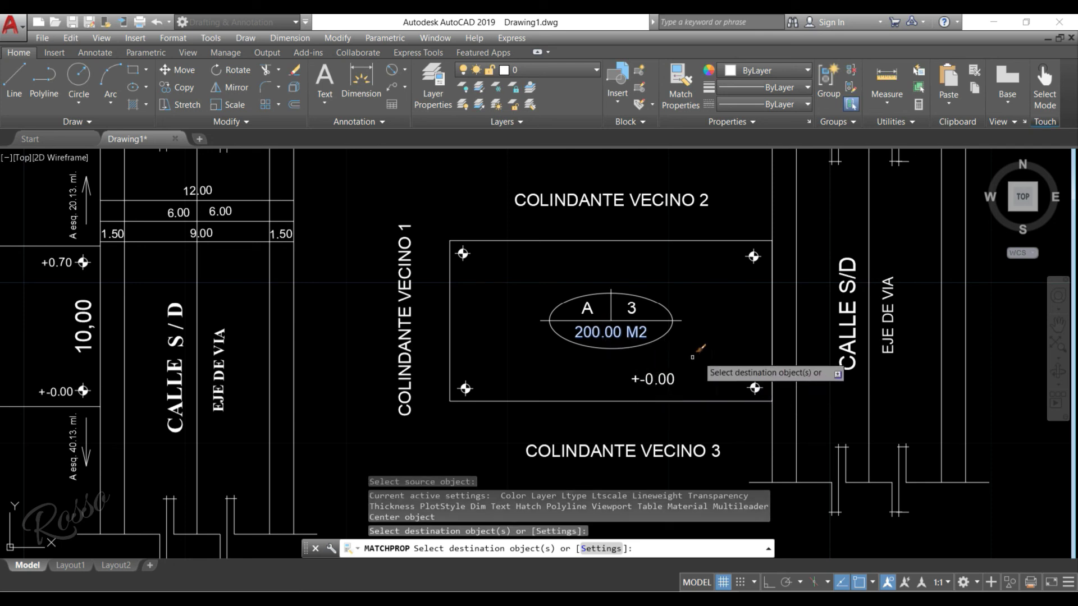
key("Escape")
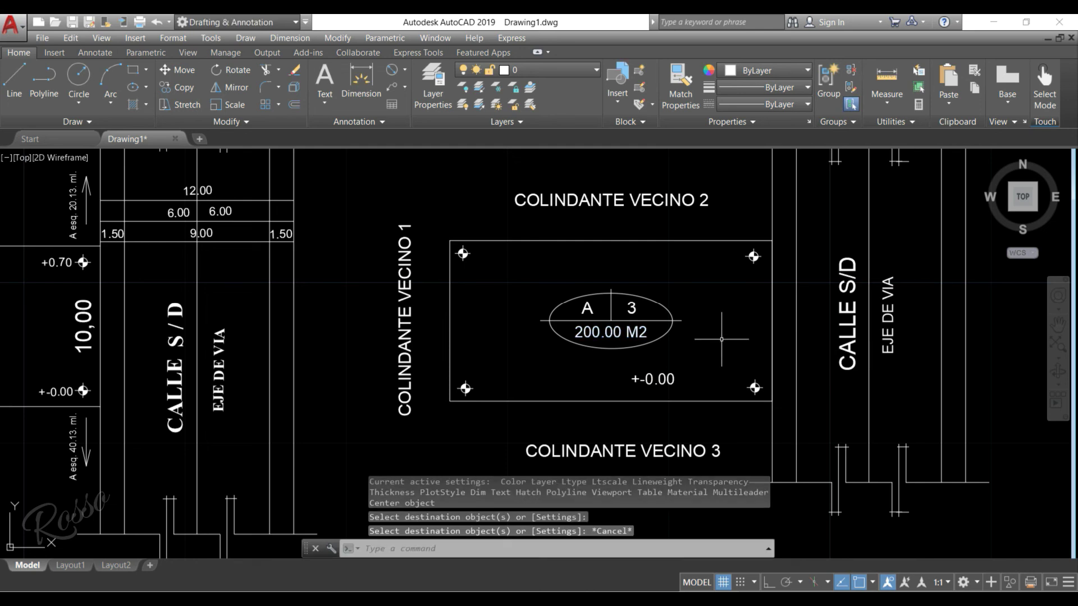
Move the +-0.00 label next to the new lot's lower-right level marker, just to its left
scroll(724, 336, "up", 4)
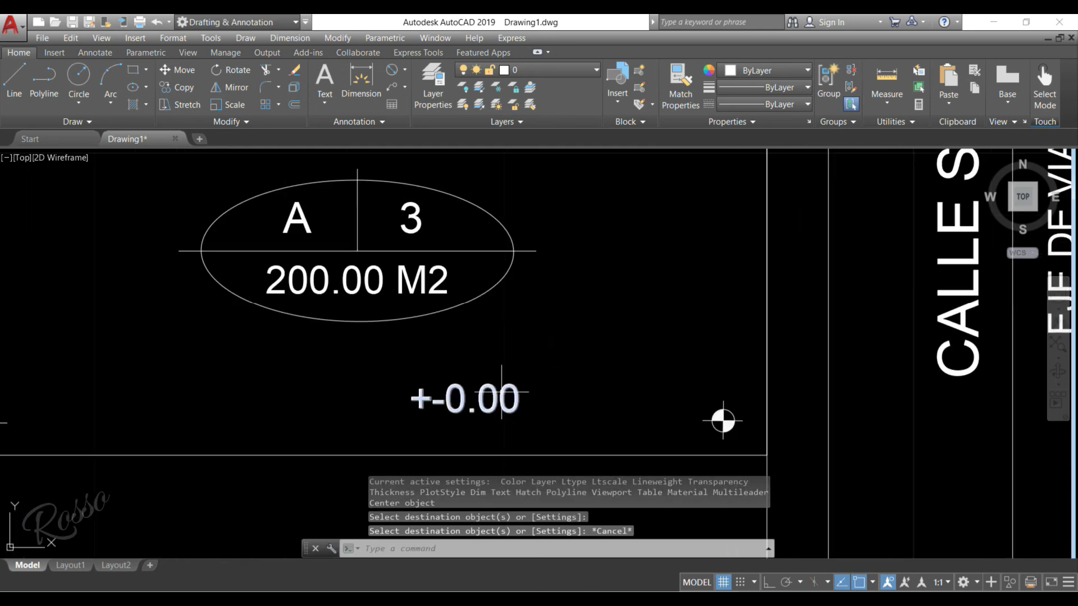
left_click(508, 396)
right_click(511, 339)
left_click(543, 372)
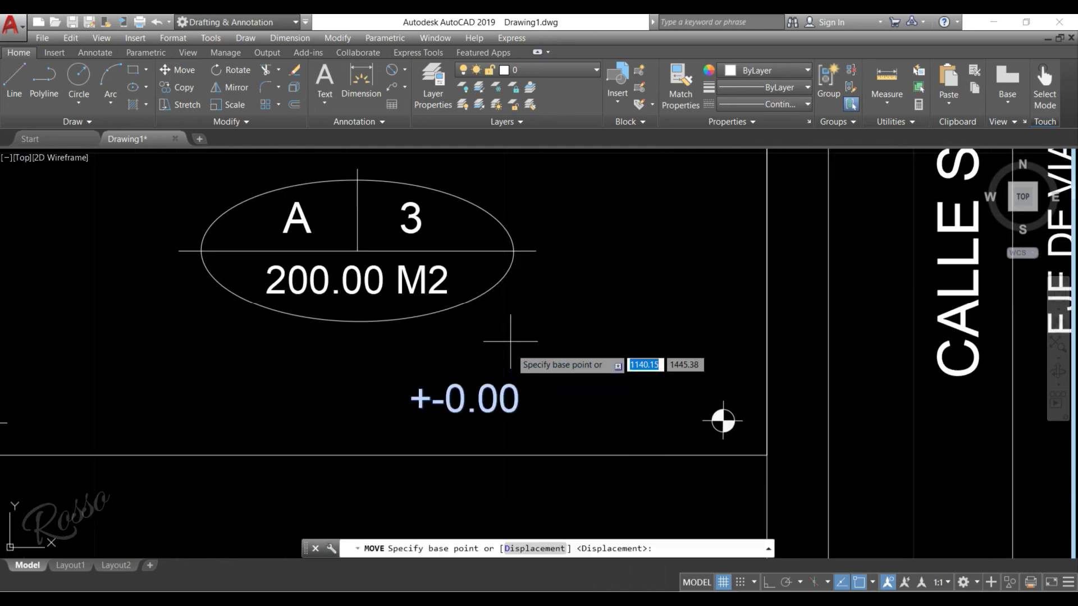
left_click(491, 342)
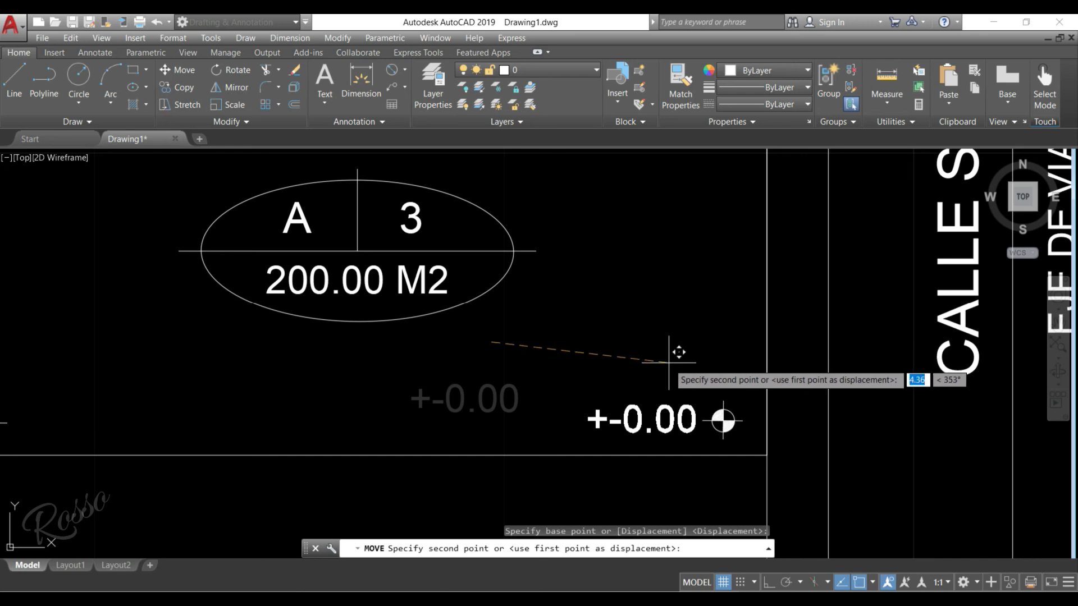
left_click(668, 363)
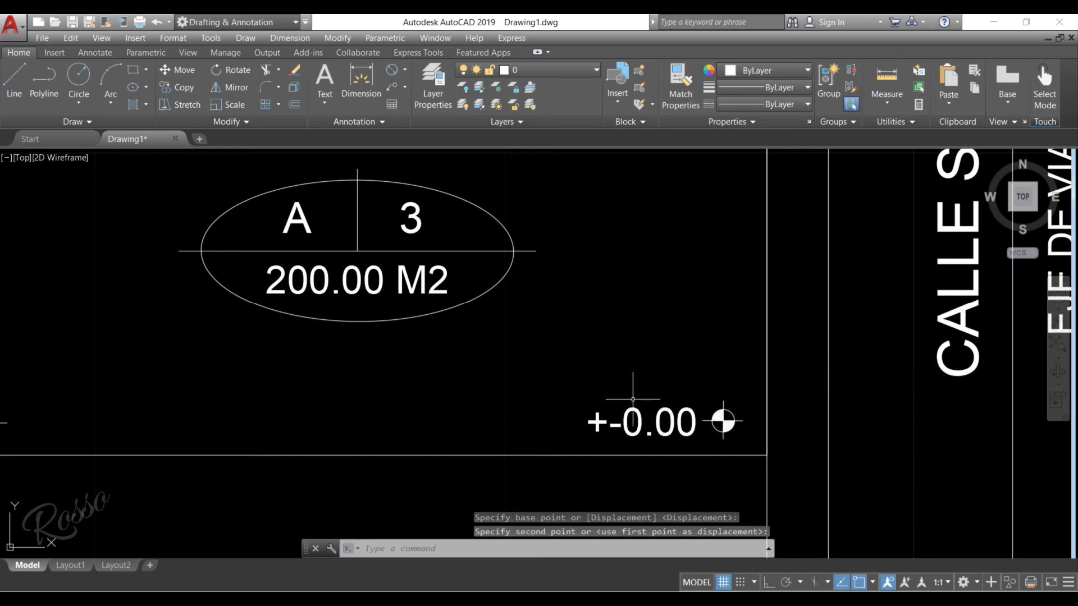
Delete the level markers at the new lot's upper-left, lower-left and upper-right corners
scroll(570, 361, "down", 2)
mouse_move(570, 361)
middle_mouse_down()
mouse_move(621, 354)
mouse_move(690, 381)
middle_mouse_up()
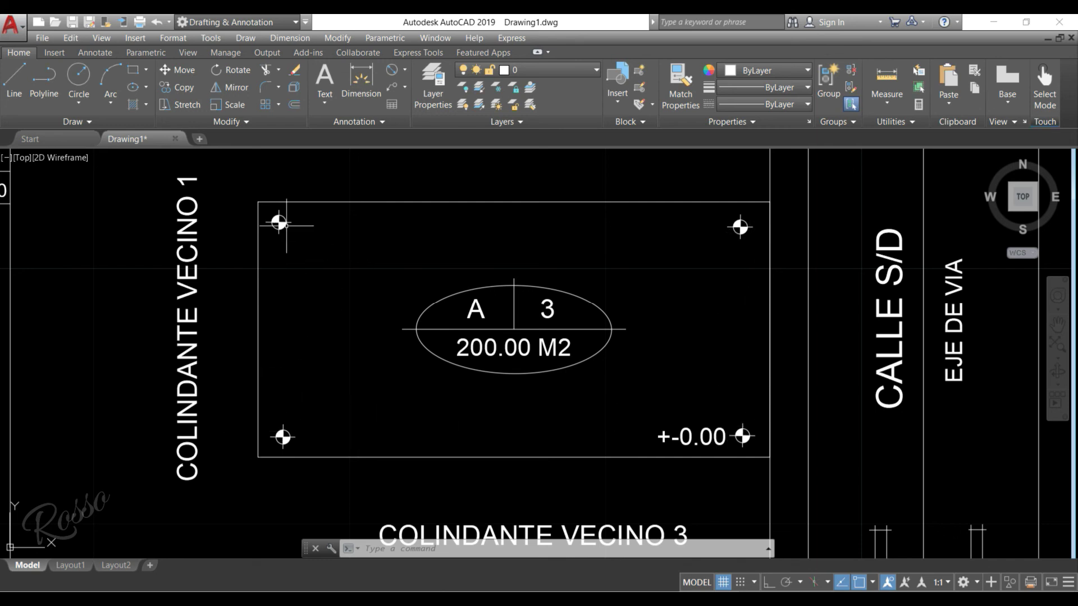
left_click(233, 187)
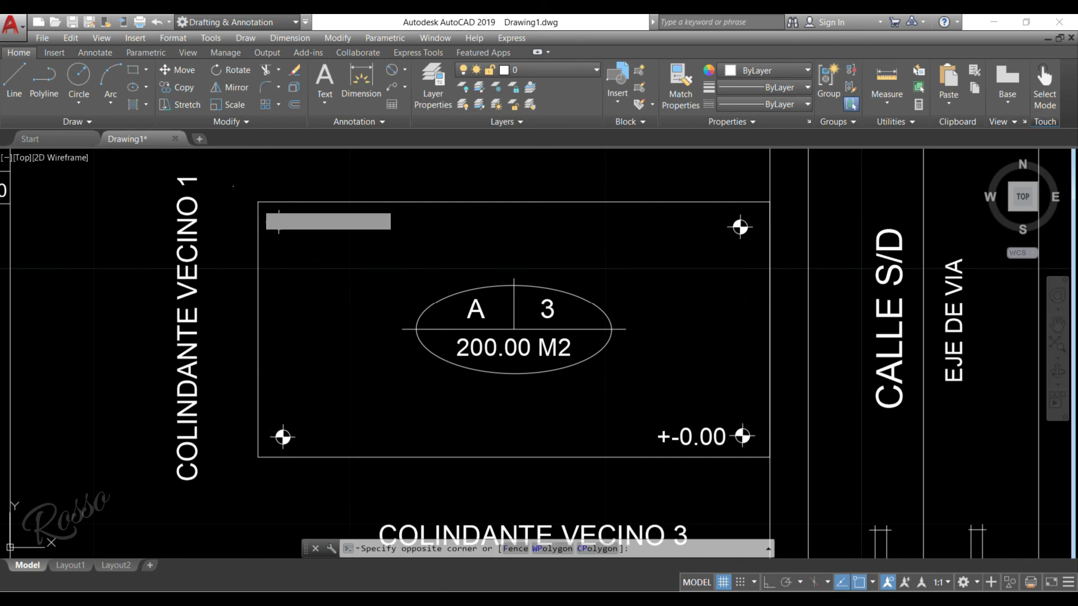
left_click(323, 257)
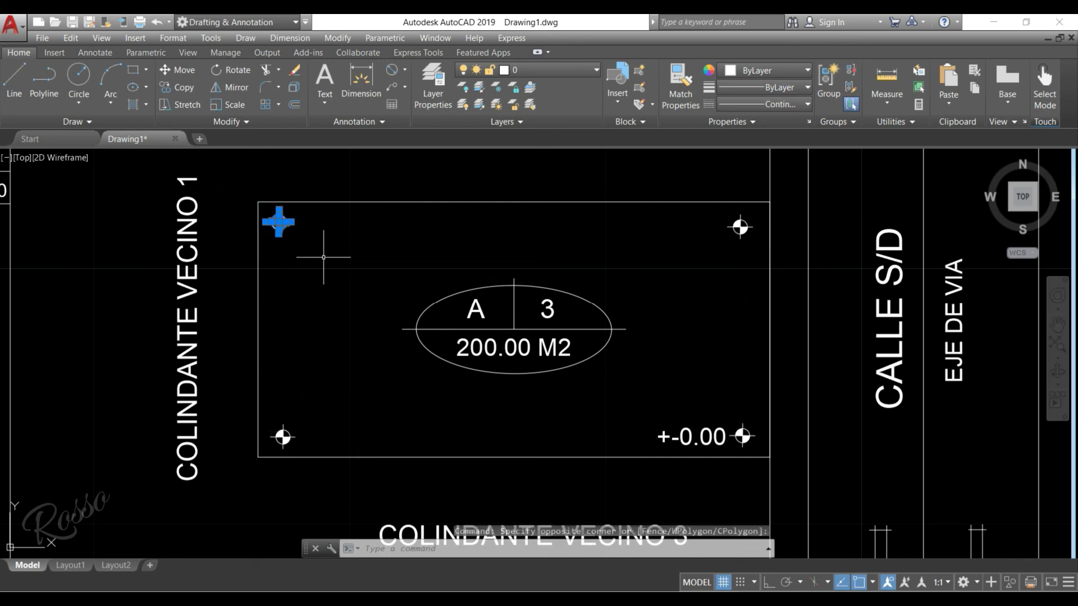
left_click(228, 389)
left_click(351, 474)
key("Delete")
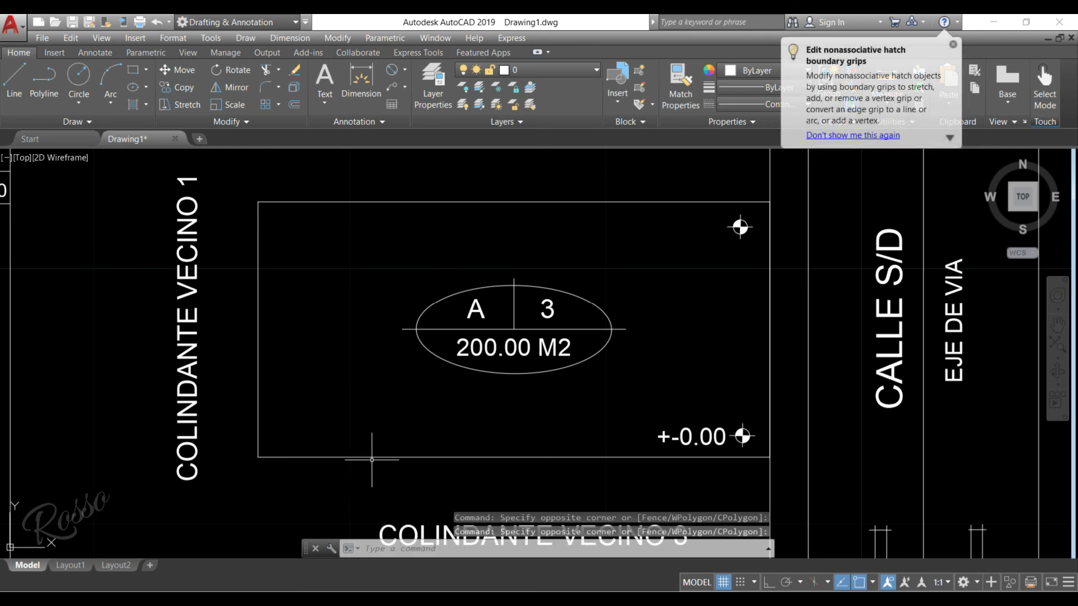
left_click(712, 181)
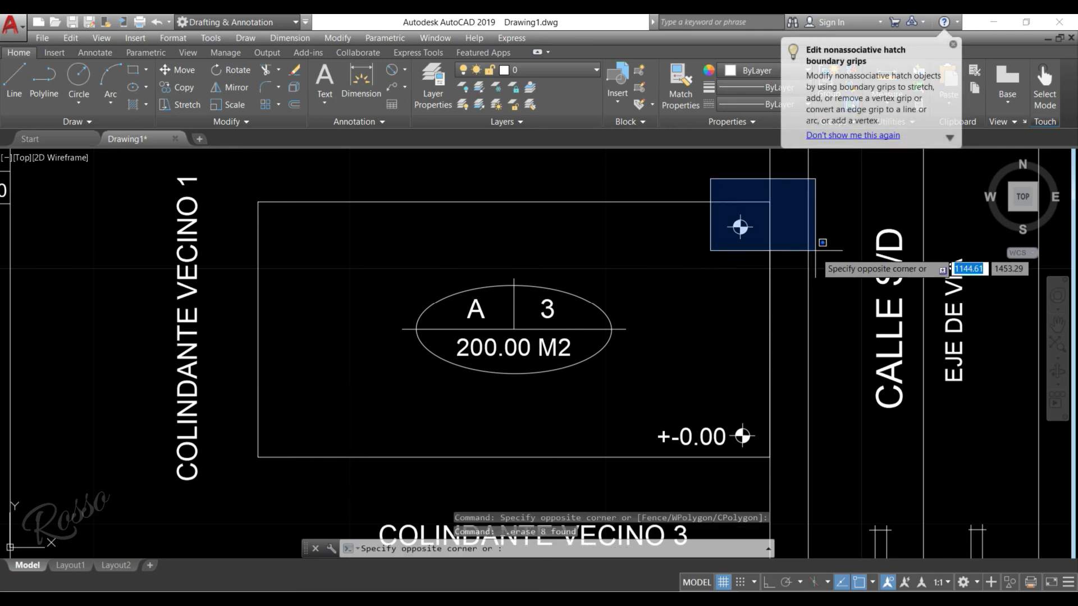
left_click(818, 240)
key("Delete")
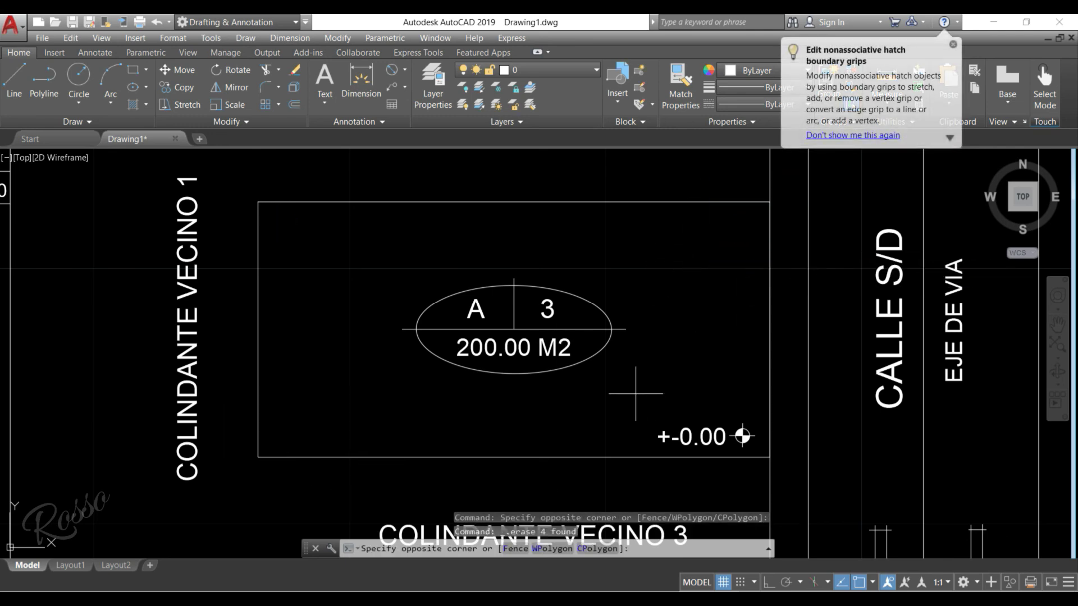
Copy the lower-right level marker together with its +-0.00 label to the new lot's upper-right corner
left_click(634, 392)
left_click(784, 469)
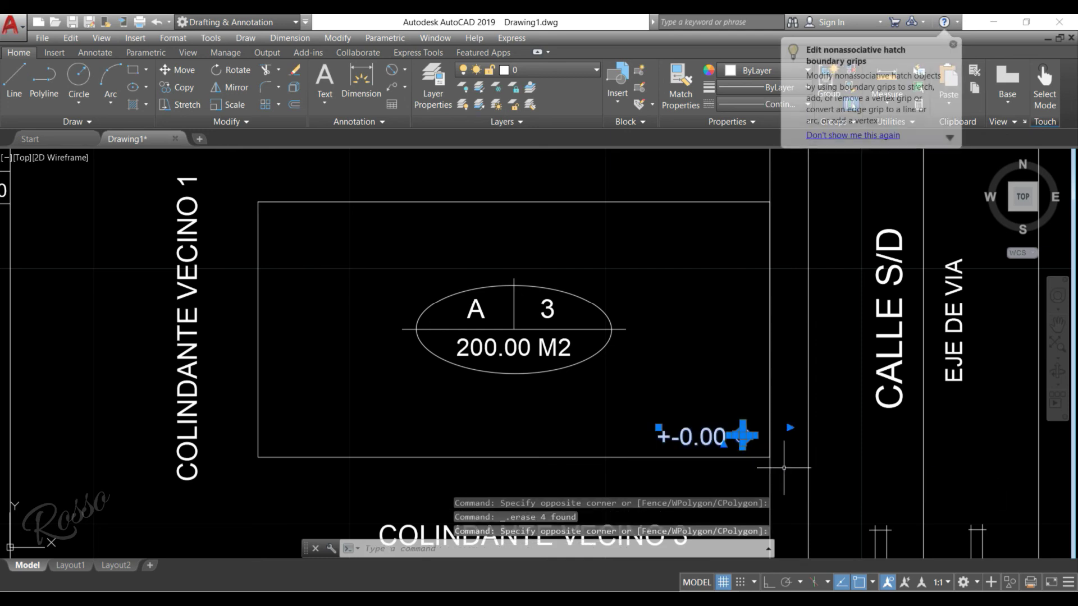
right_click(784, 469)
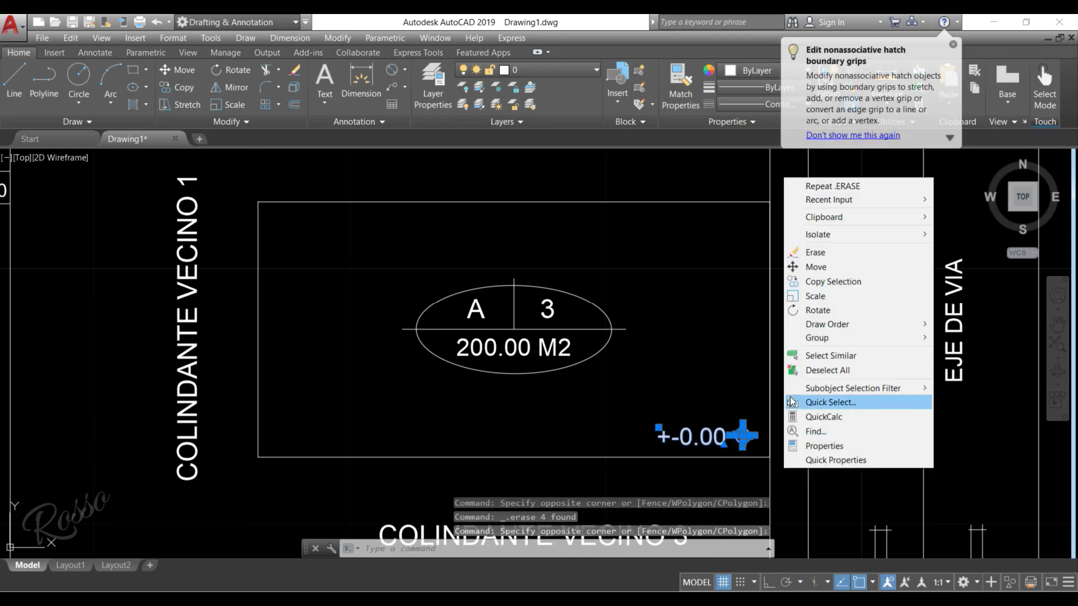
left_click(833, 281)
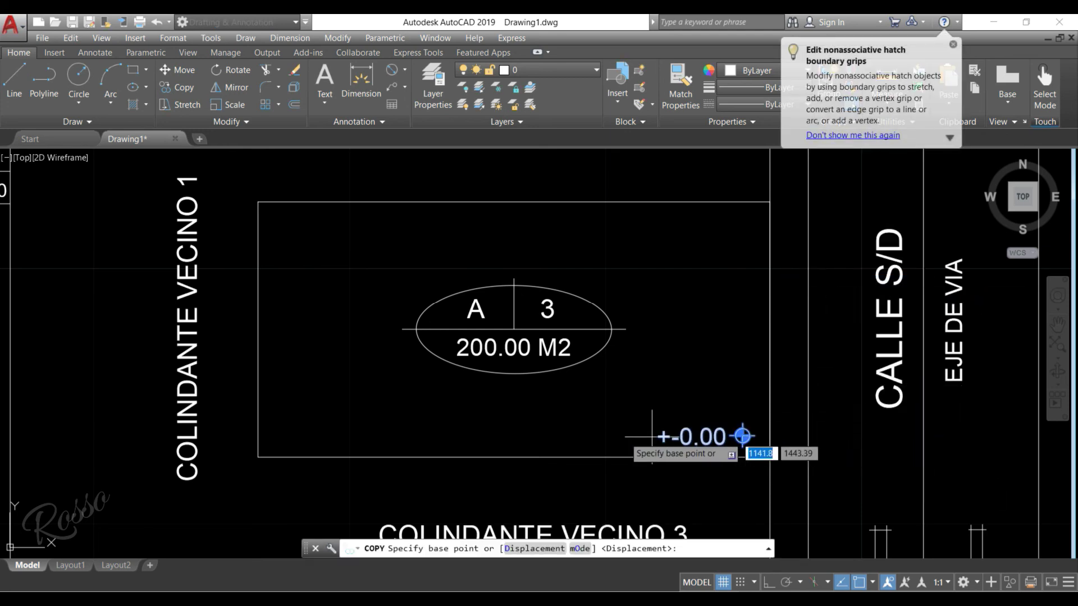
left_click(620, 434)
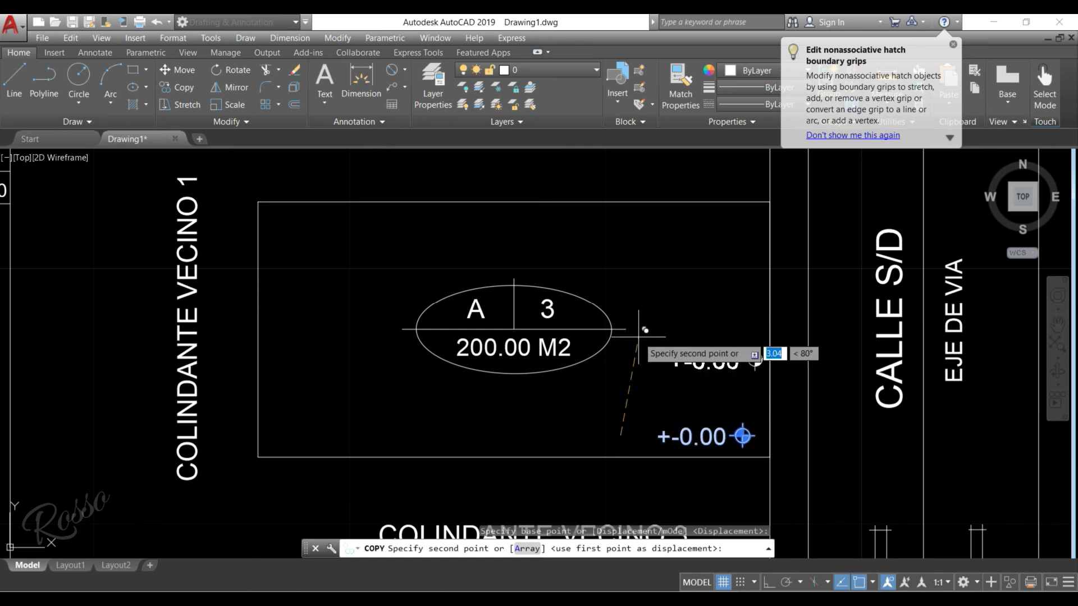
left_click(624, 222)
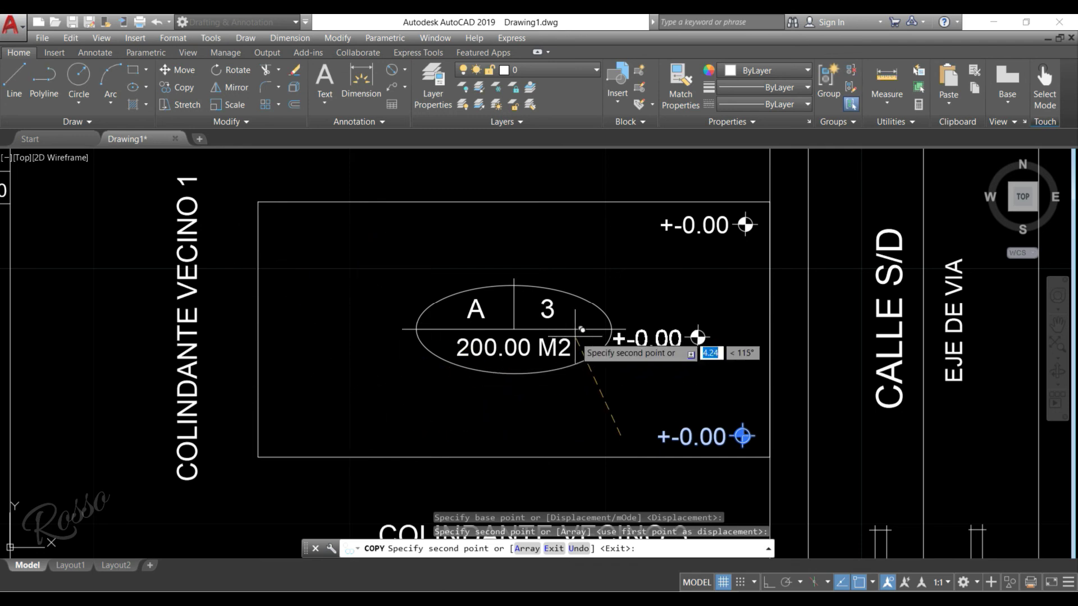
key("Escape")
key("Escape")
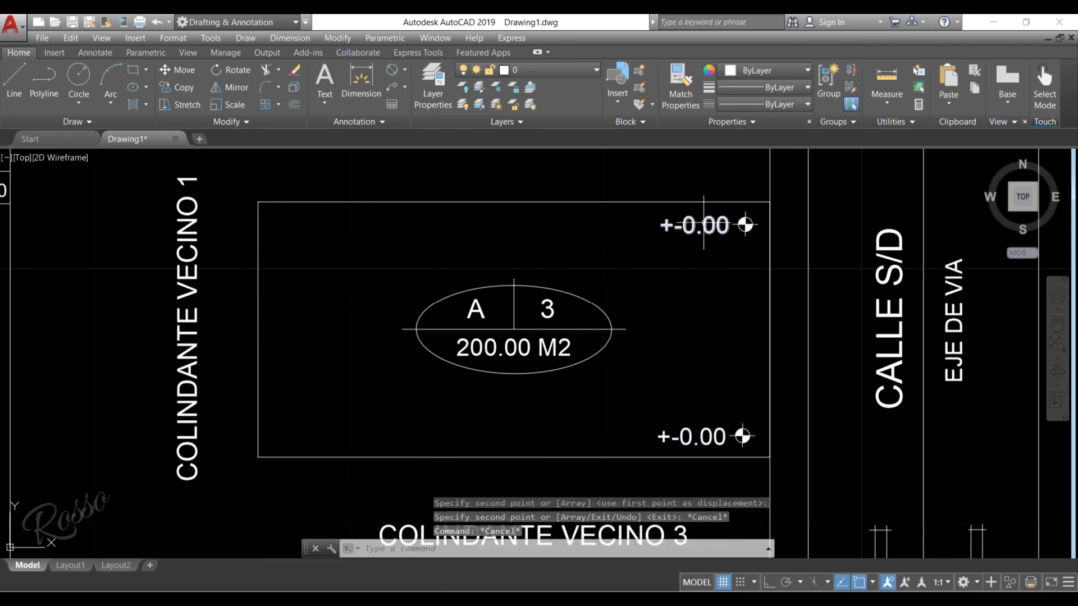
Change the text of the new lot's upper-right level label to +0.70
scroll(681, 301, "down", 3)
middle_click_drag(654, 294, 901, 292)
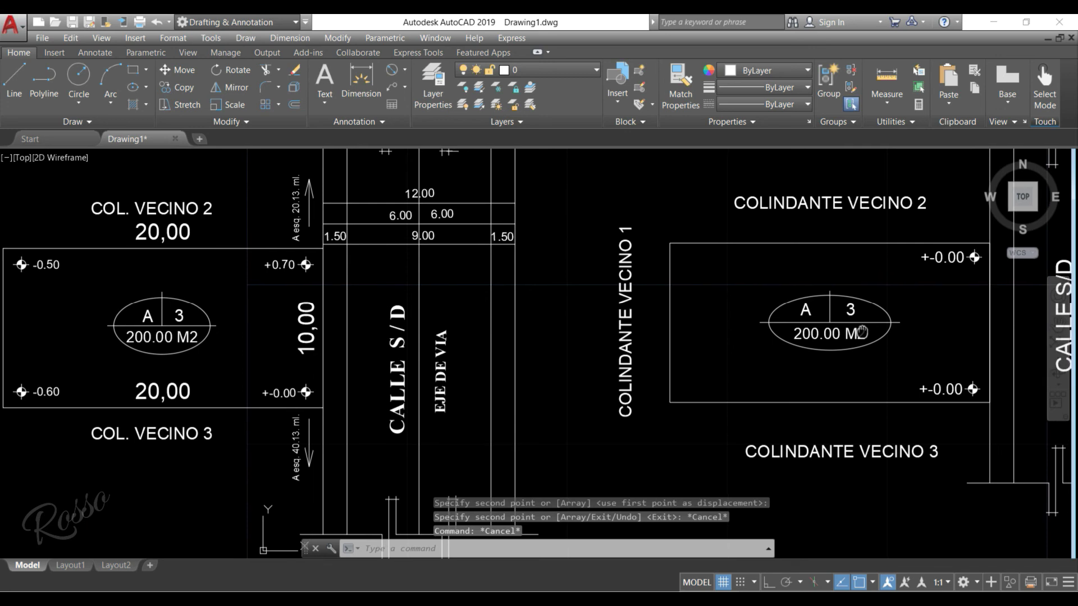
left_click(943, 258)
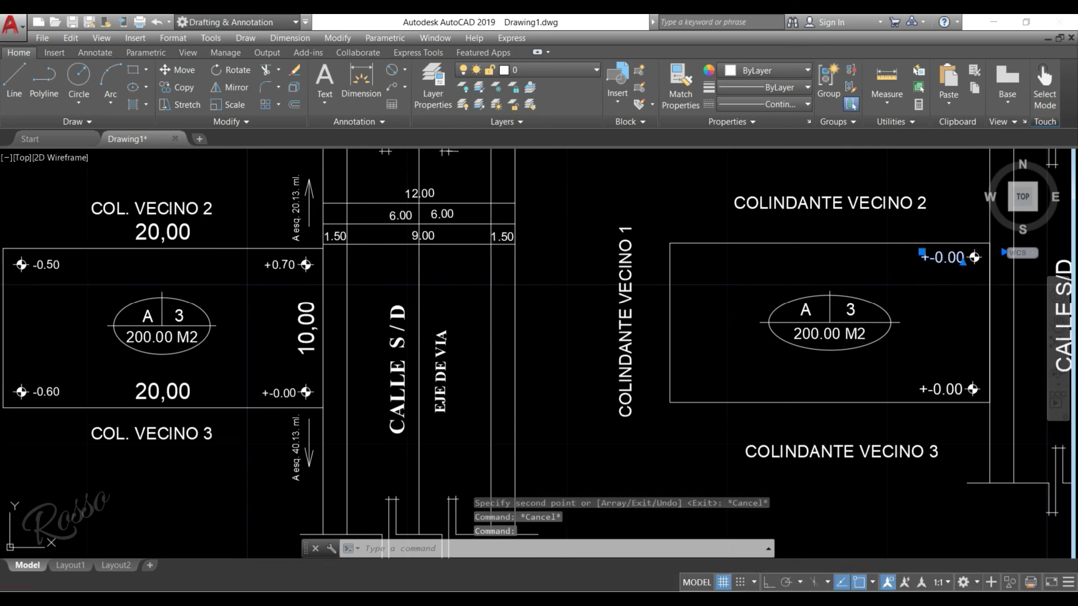
double_click(942, 258)
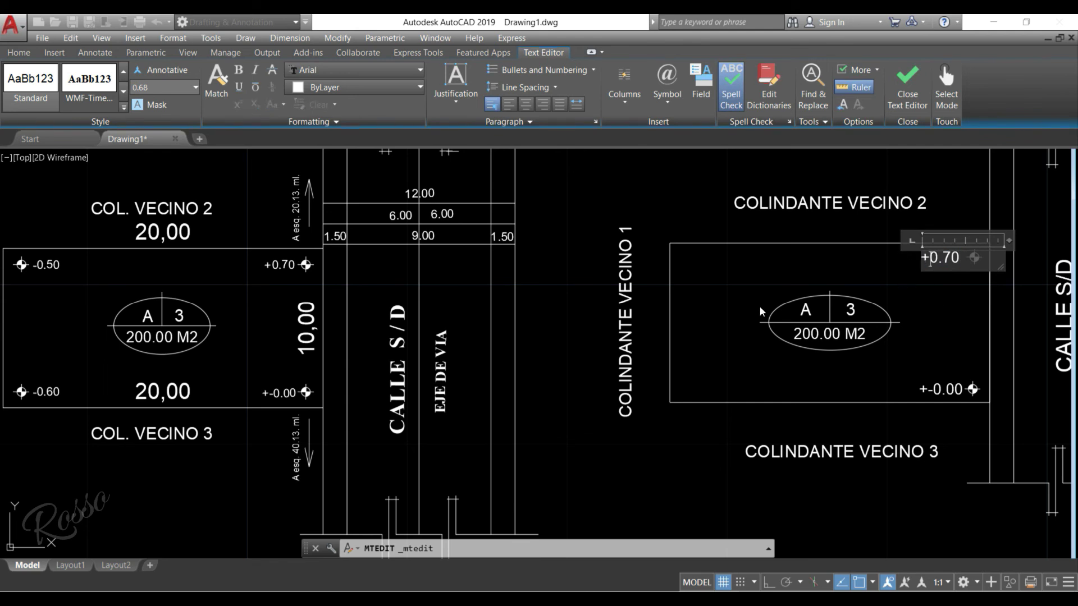
key("Escape")
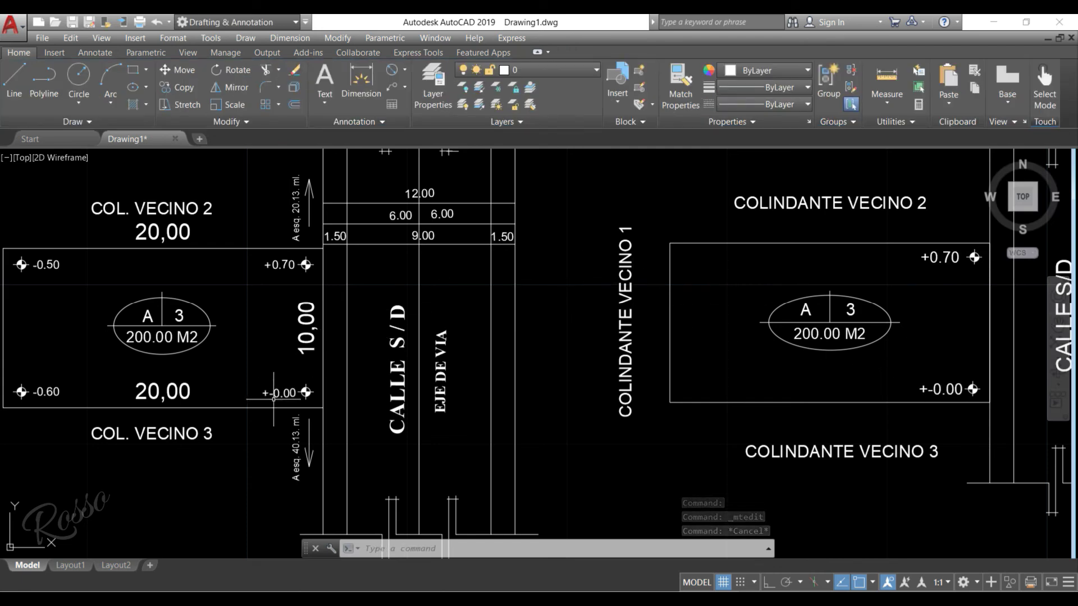
Match the properties of the reference drawing's +-0.00 label onto the new lot's +-0.00 and +0.70 labels
left_click(681, 84)
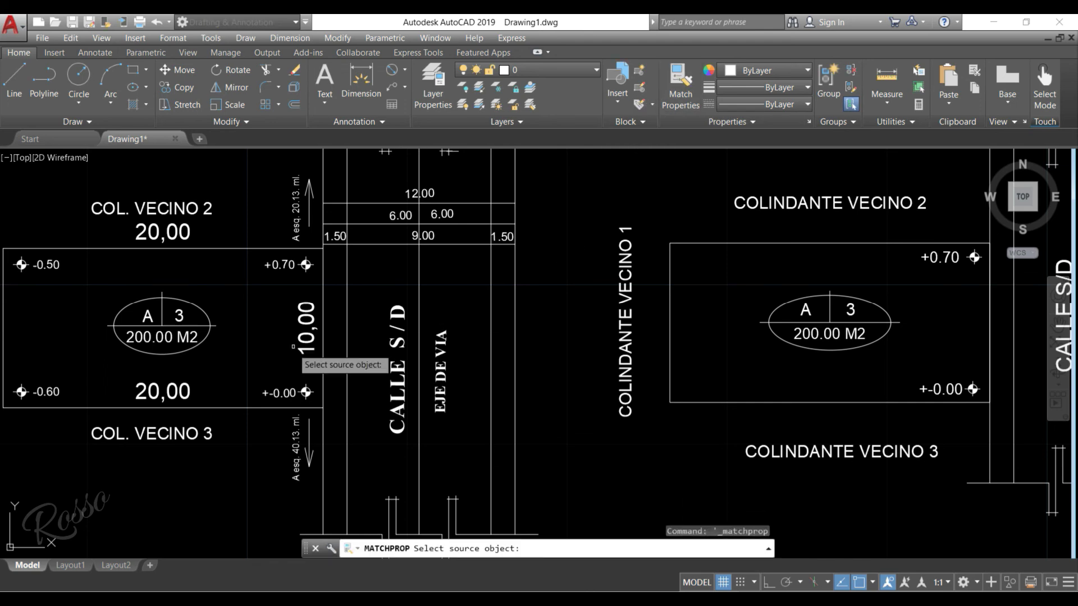
left_click(281, 389)
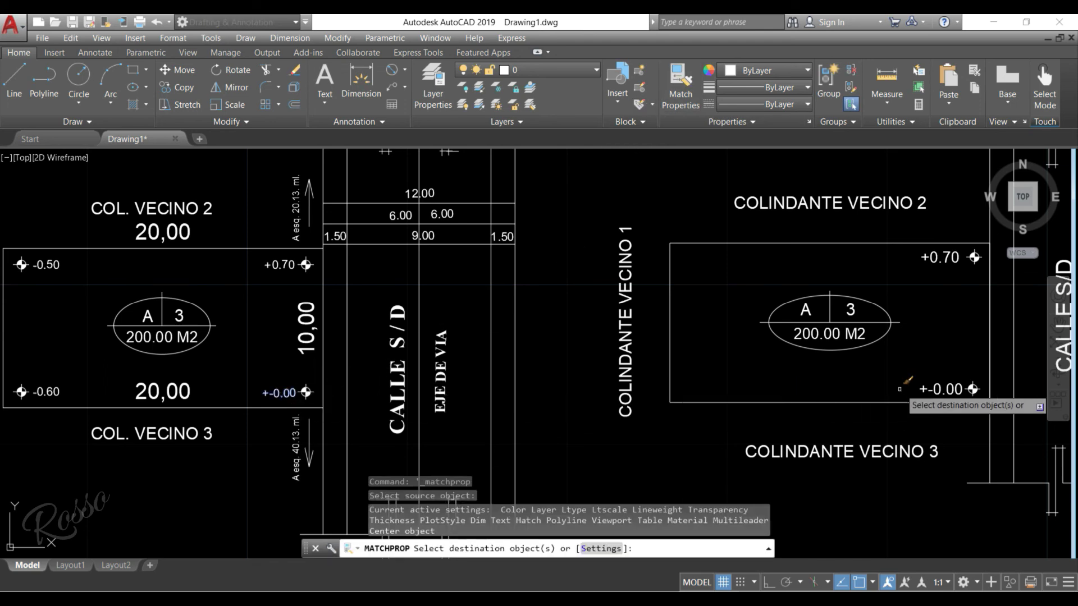
left_click(936, 386)
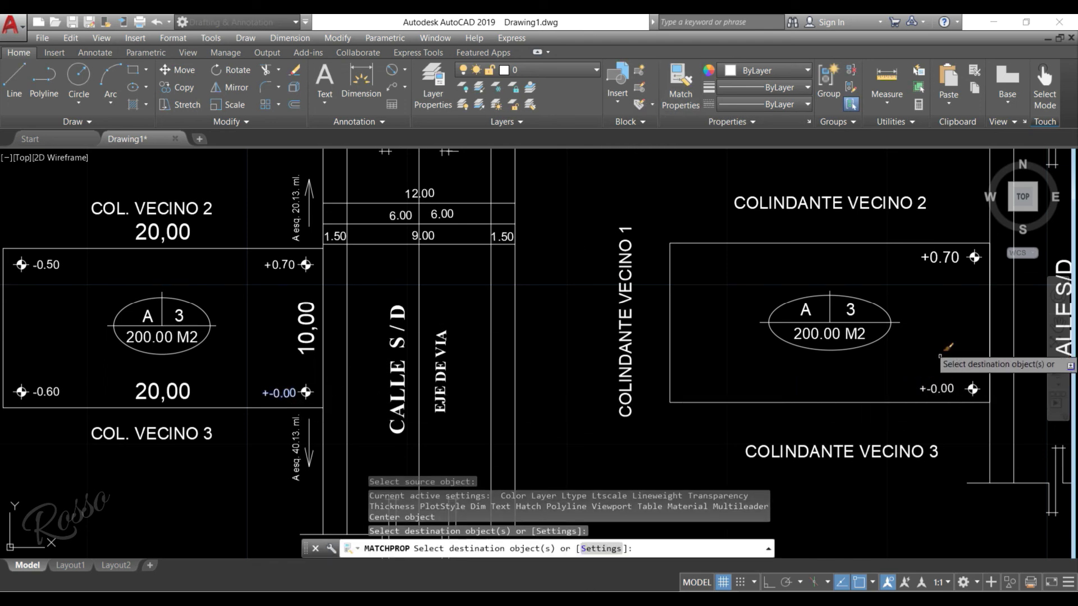
left_click(932, 255)
key("Escape")
Move the new lot's +0.70 and +-0.00 labels together slightly to the right, closer to their level markers
middle_click_drag(822, 310, 609, 297)
scroll(695, 284, "up", 4)
middle_click_drag(729, 300, 696, 315)
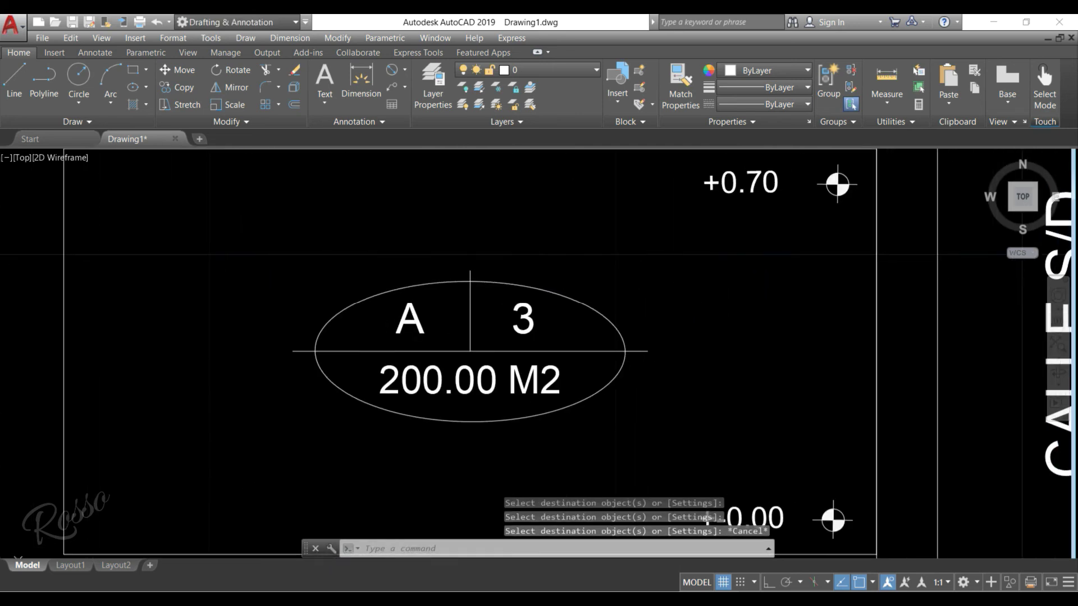
scroll(750, 278, "down", 2)
left_click(785, 270)
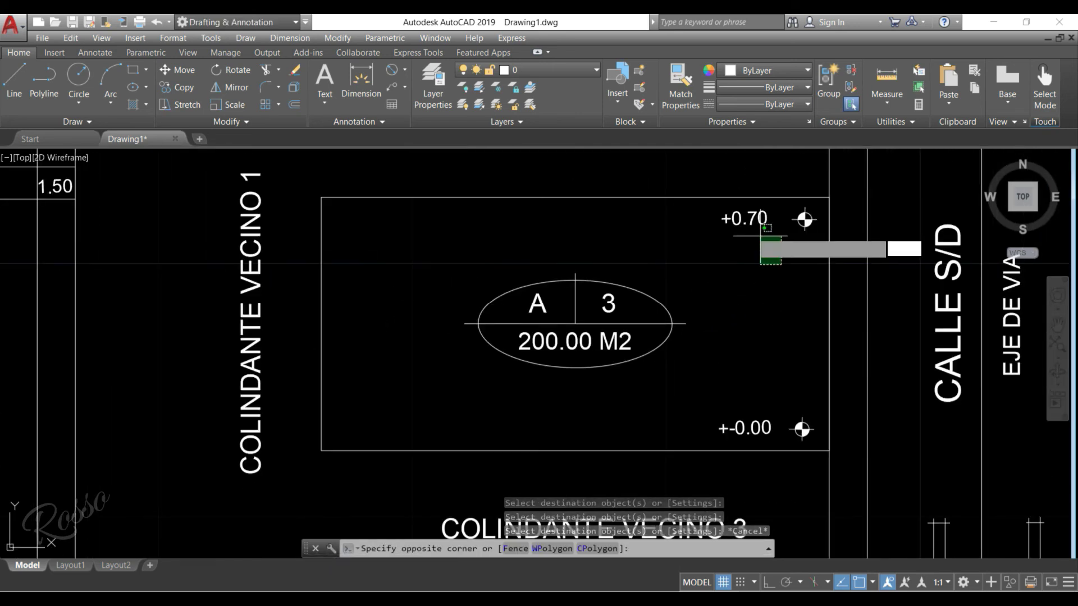
left_click(728, 226)
left_click(758, 356)
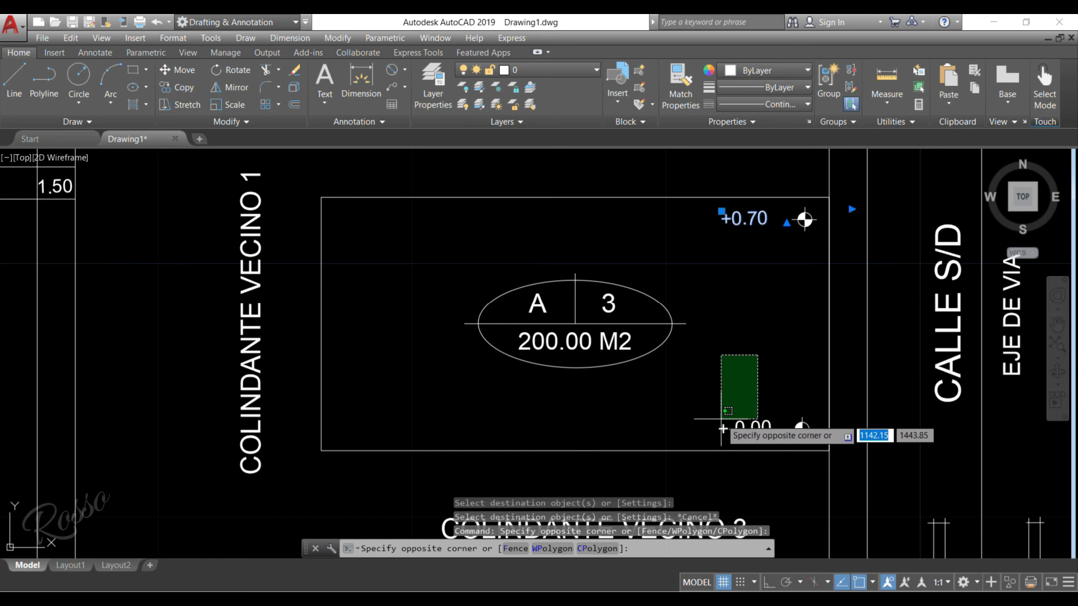
left_click(722, 435)
right_click(742, 339)
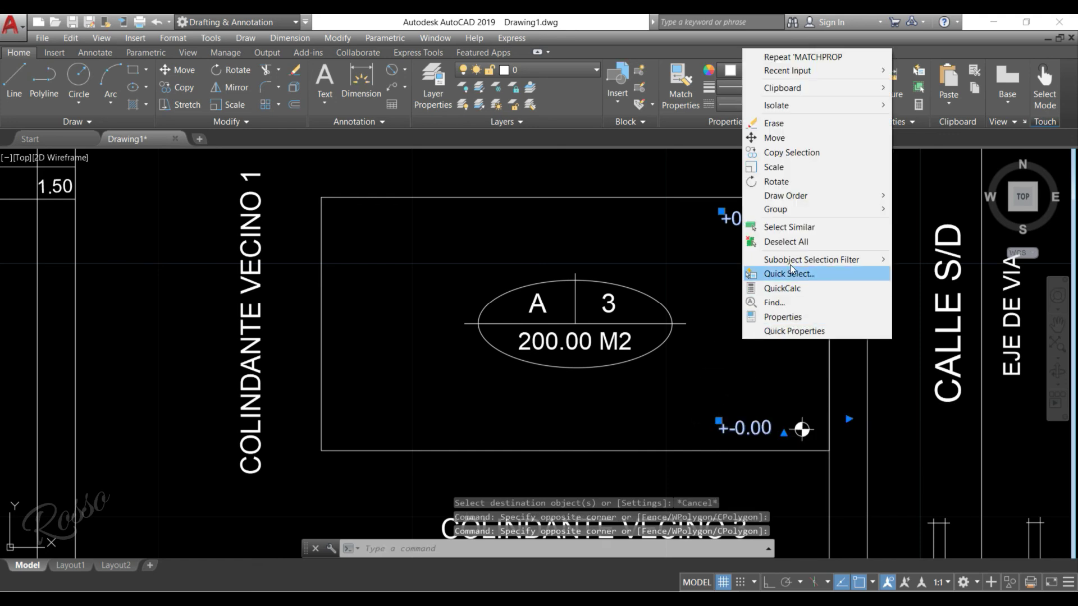
left_click(786, 141)
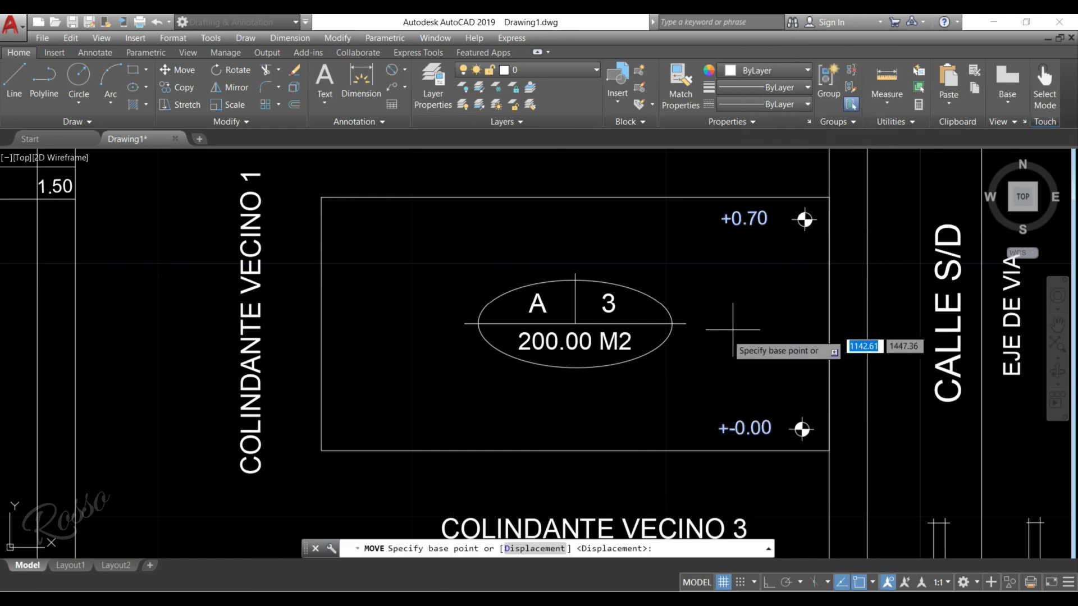
left_click(712, 361)
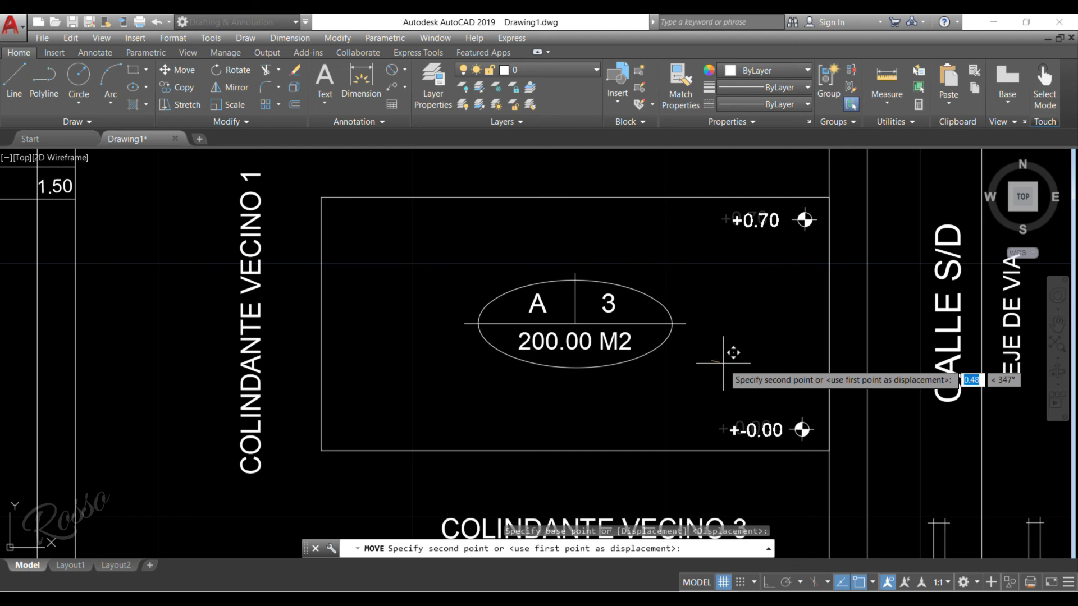
left_click(723, 362)
key("Escape")
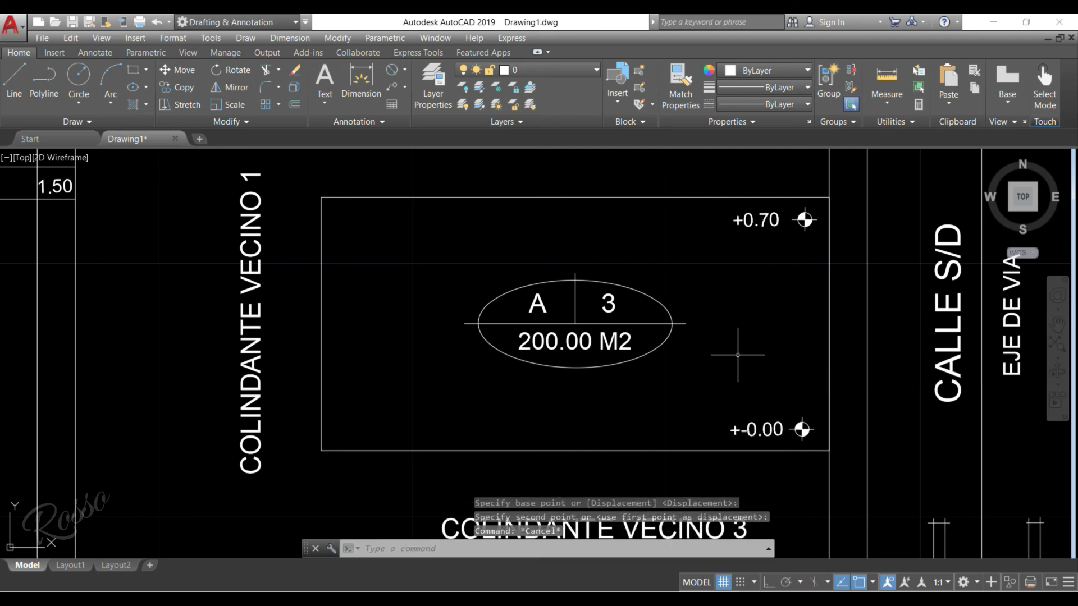
Copy the reference lot's two left level markers with their -0.50 and -0.60 labels to the new lot's left corners
scroll(812, 291, "down", 4)
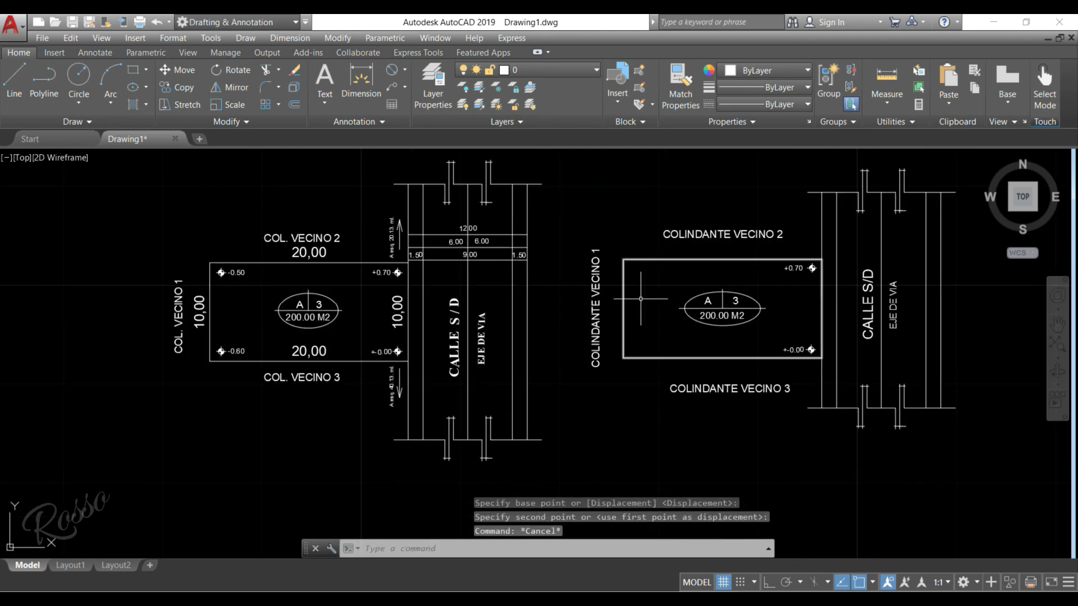
middle_click_drag(831, 313, 806, 313)
scroll(807, 311, "up", 2)
scroll(806, 311, "down", 2)
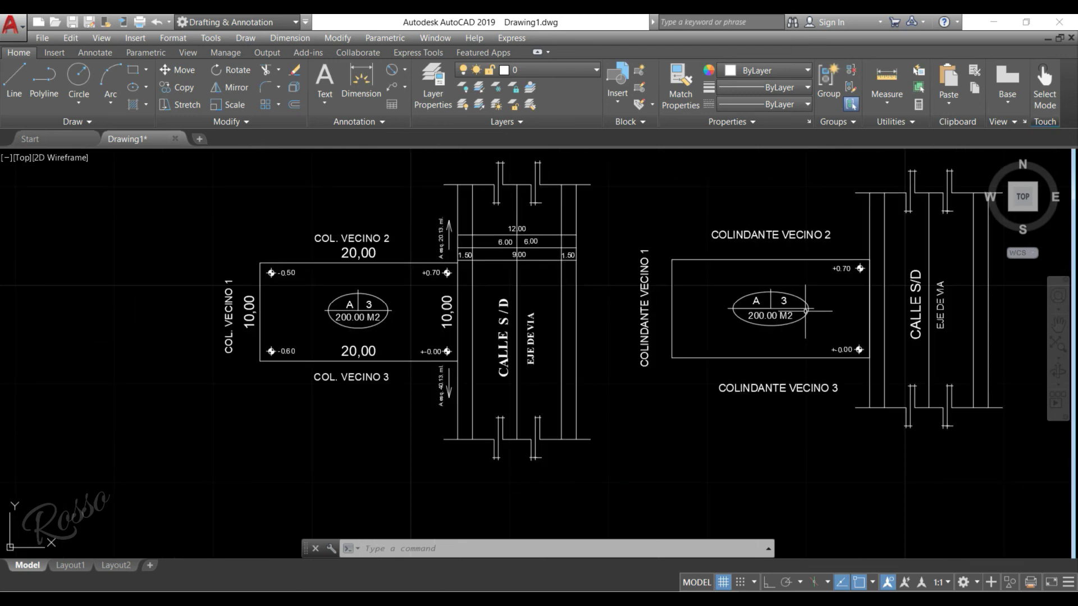
scroll(269, 316, "up", 4)
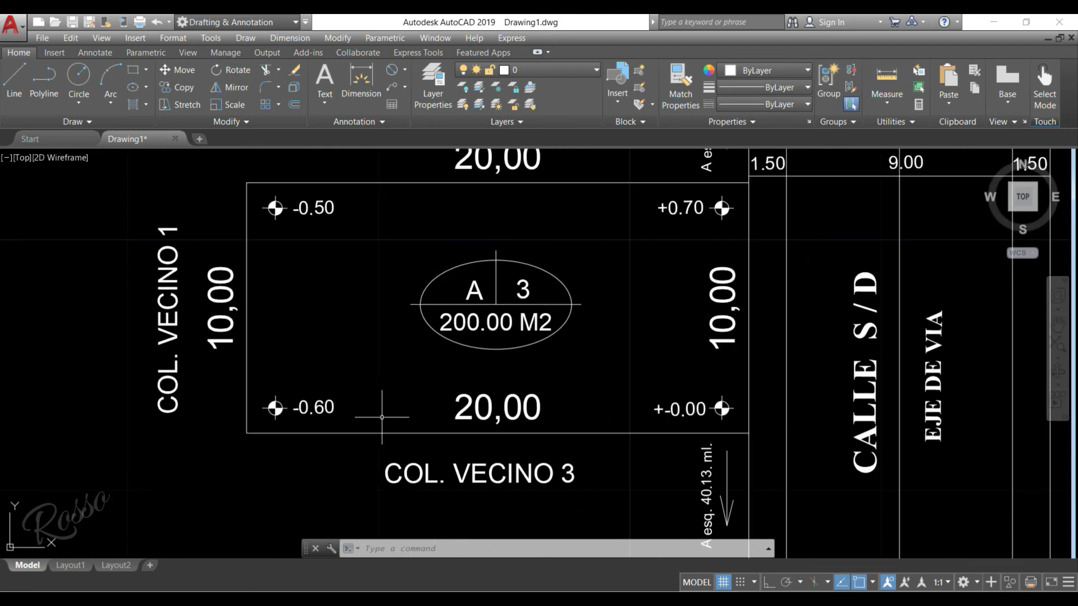
left_click(361, 417)
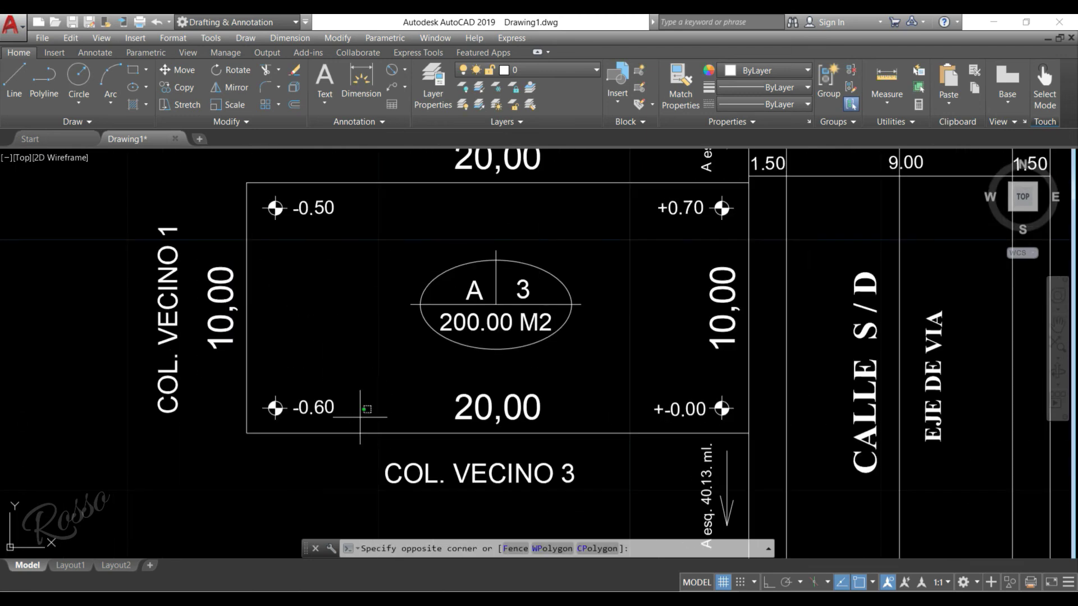
left_click(274, 191)
right_click(268, 200)
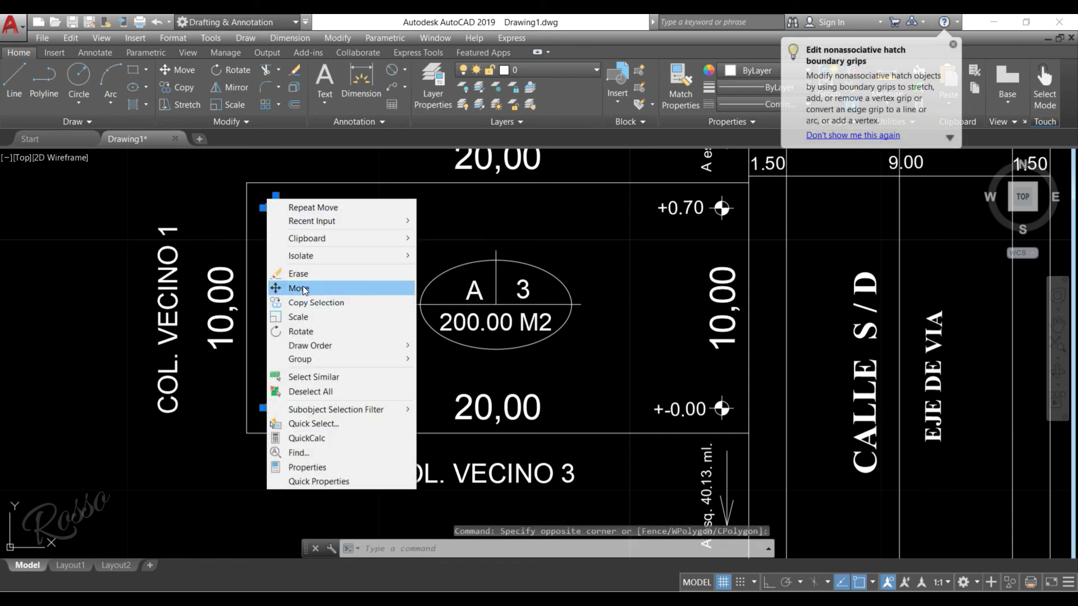
left_click(304, 303)
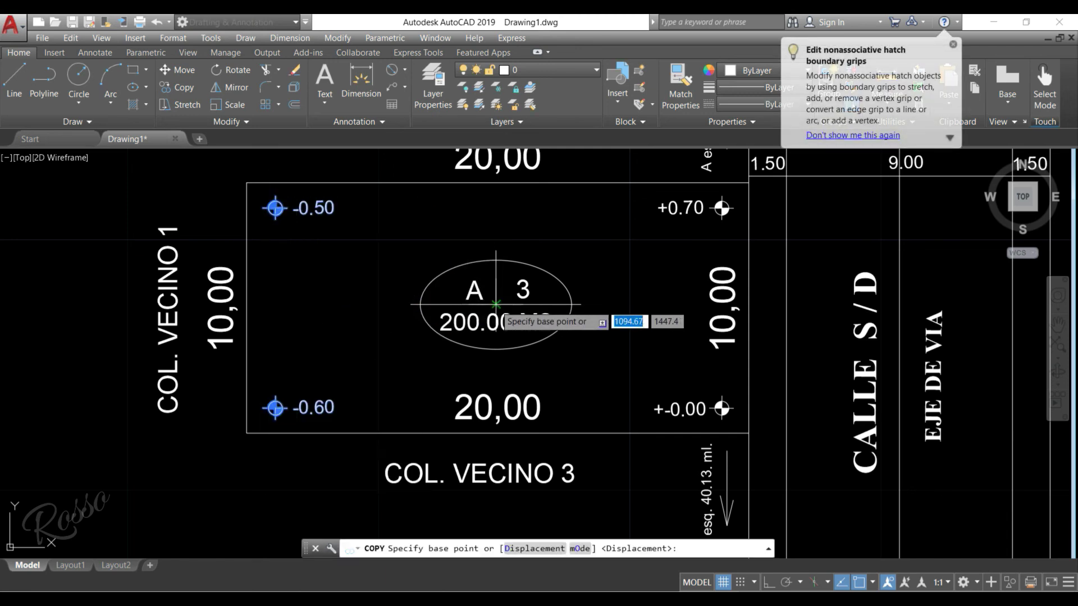
left_click(580, 304)
scroll(580, 305, "down", 5)
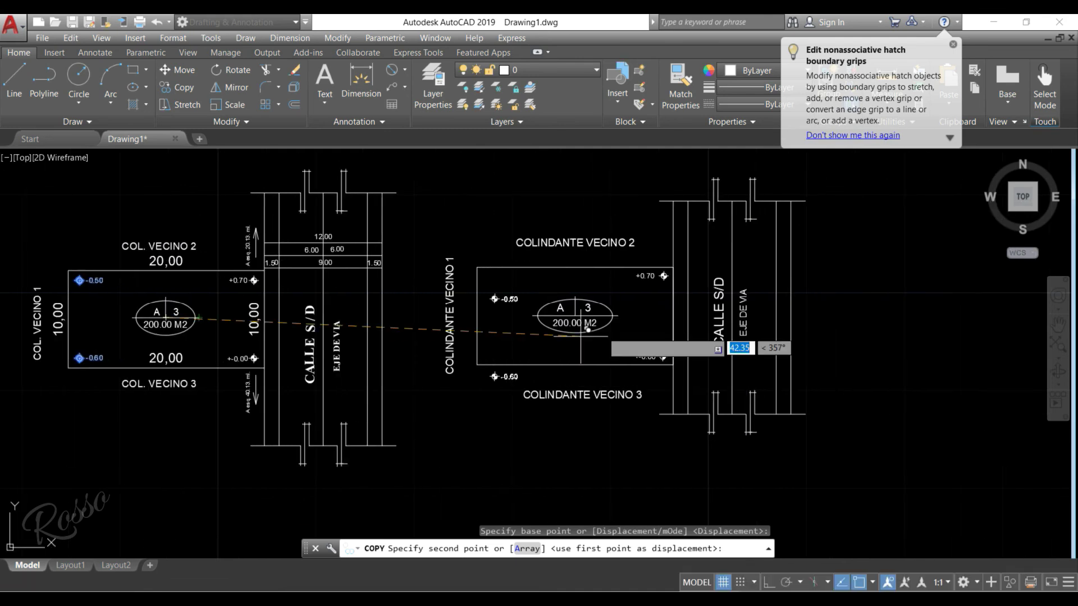
scroll(584, 331, "up", 4)
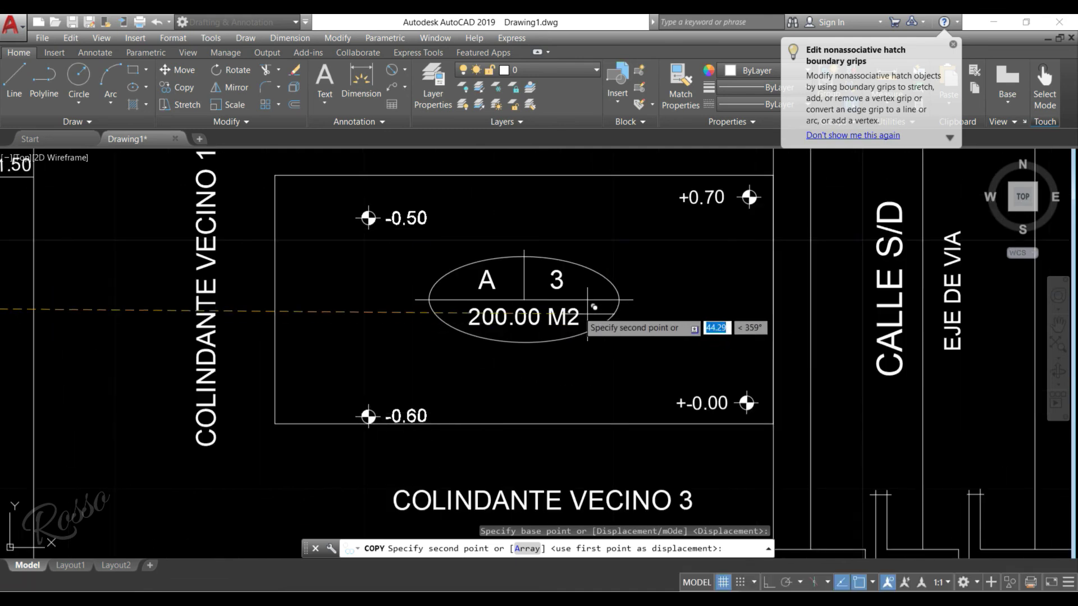
left_click(527, 299)
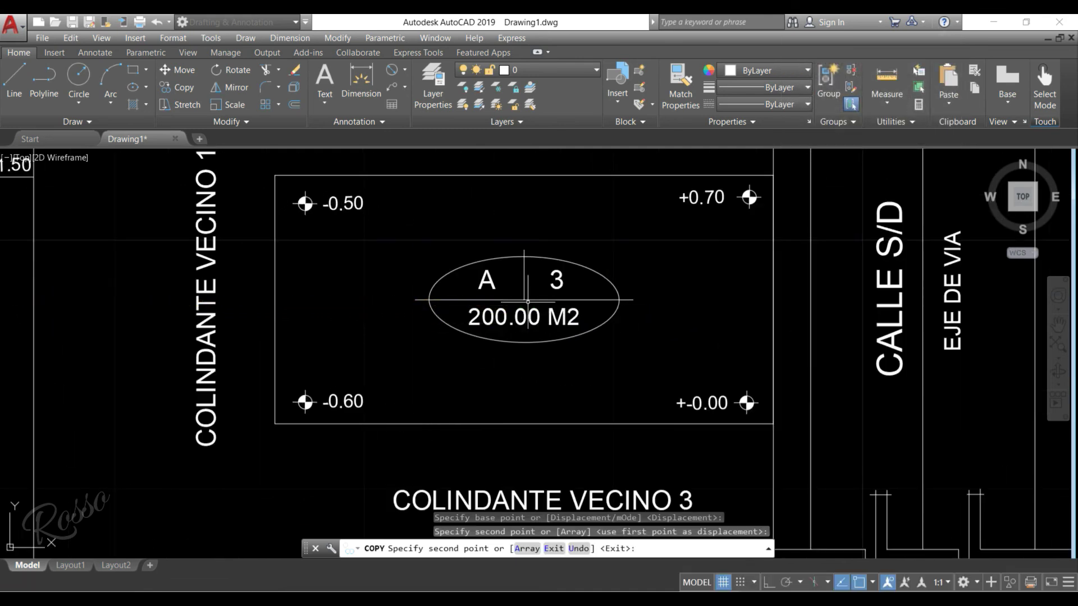
key("Escape")
key("Escape")
Copy the vertical COLINDANTE VECINO 1 label to the empty area below and slightly left of the original
scroll(542, 306, "down", 4)
middle_click_drag(566, 317, 617, 357)
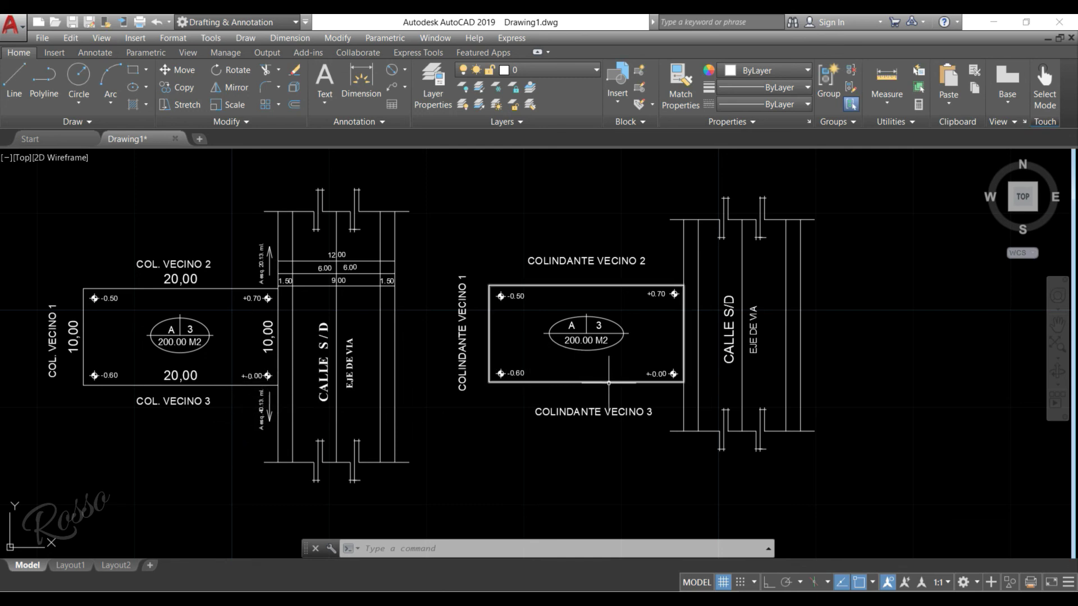
left_click(464, 324)
right_click(464, 324)
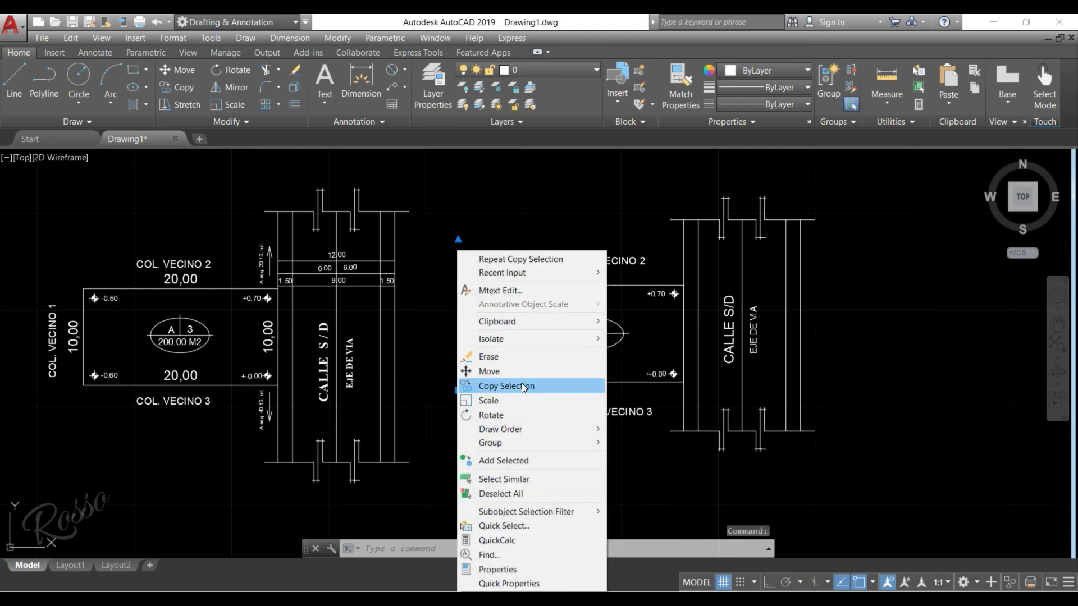
left_click(522, 387)
left_click(475, 316)
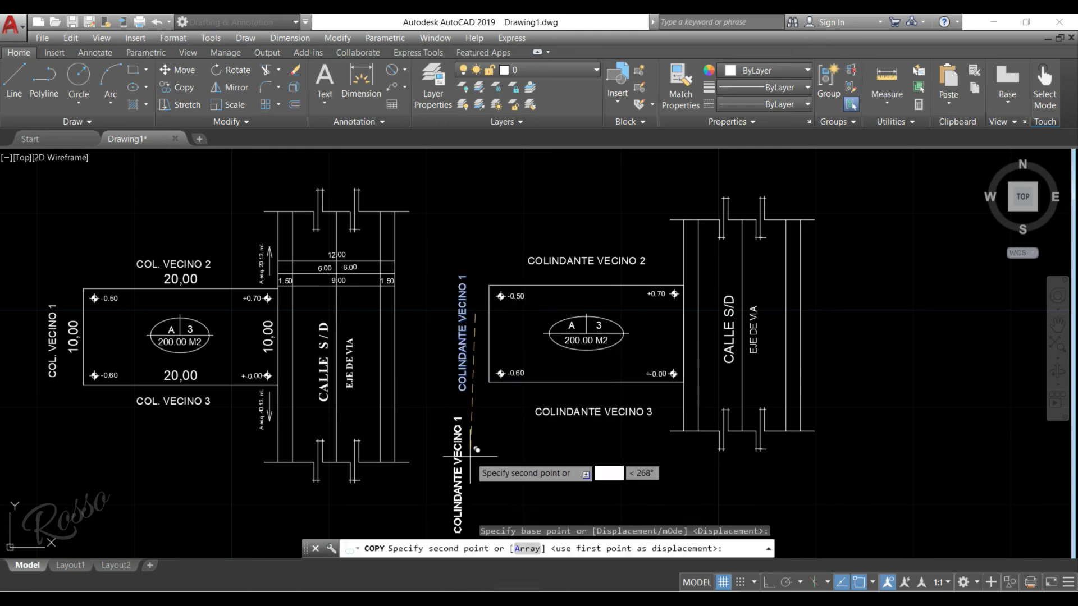
left_click(449, 431)
key("Escape")
Change the text of the copied vertical label to "A esq. 40.13 ml"
mouse_move(452, 438)
middle_mouse_down()
mouse_move(465, 379)
mouse_move(537, 375)
middle_mouse_up()
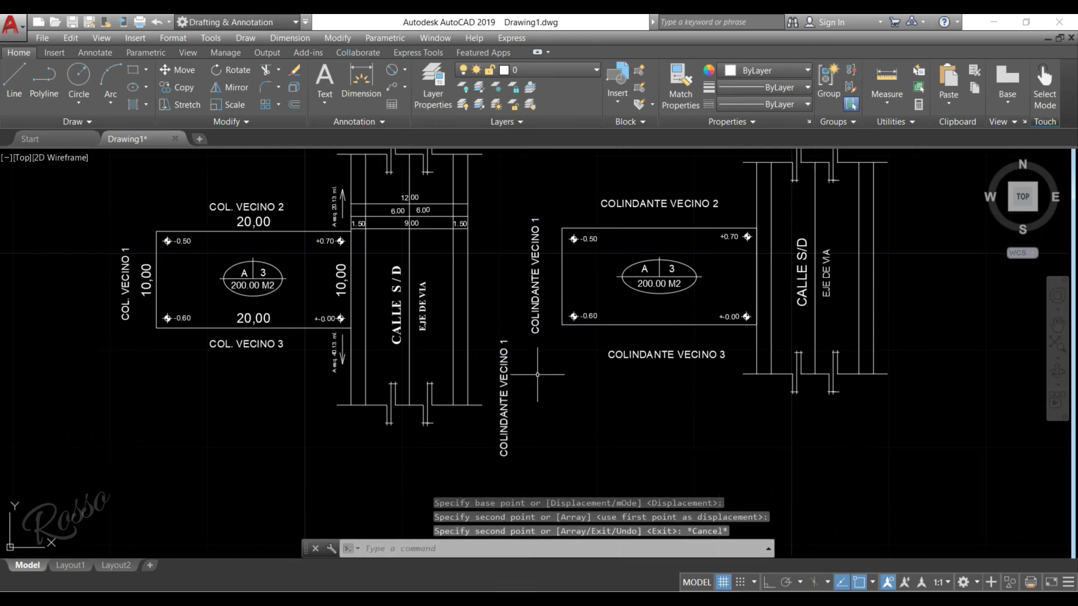
scroll(537, 375, "up", 3)
double_click(502, 377)
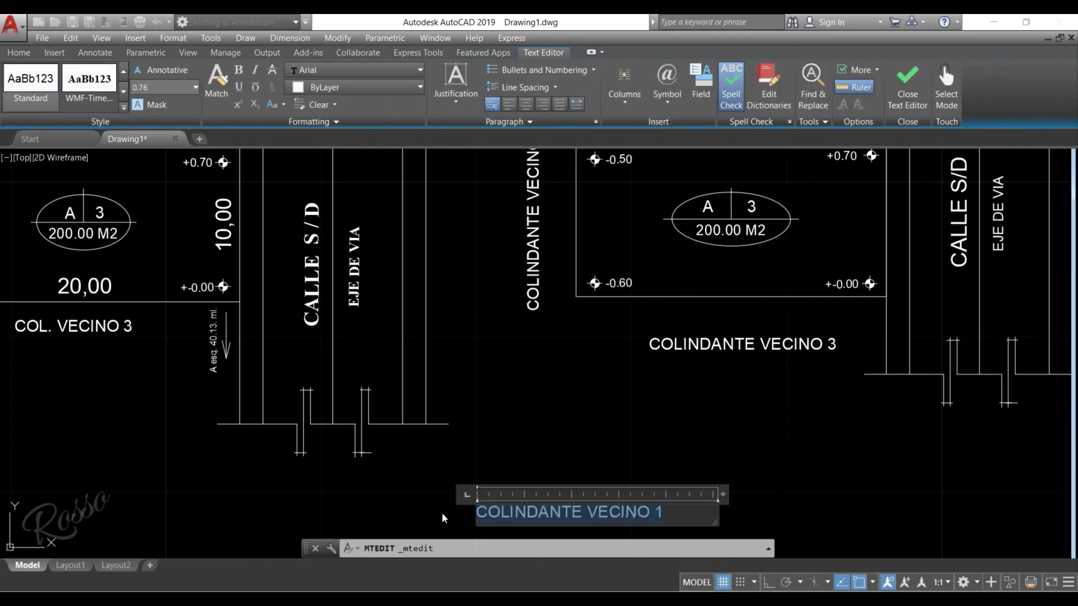
type("A esq. 40.13 ml")
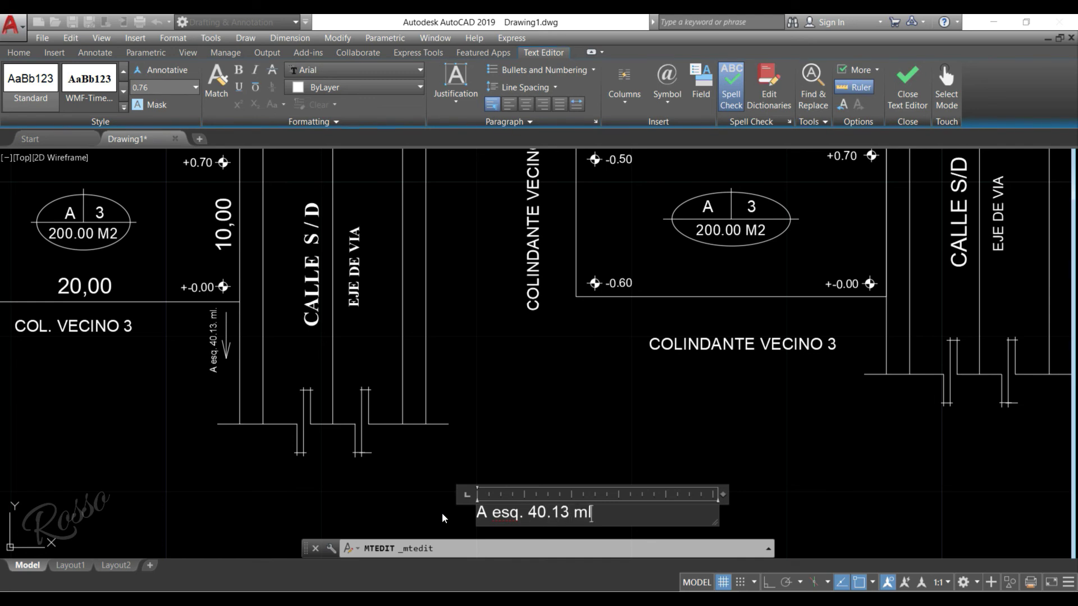
left_click(449, 517)
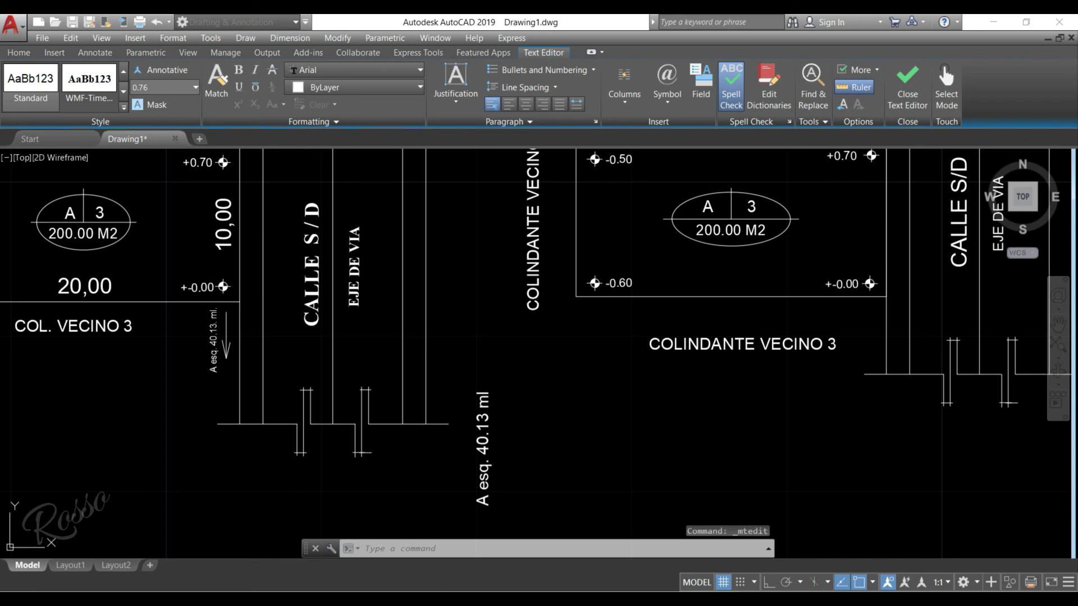
key("Escape")
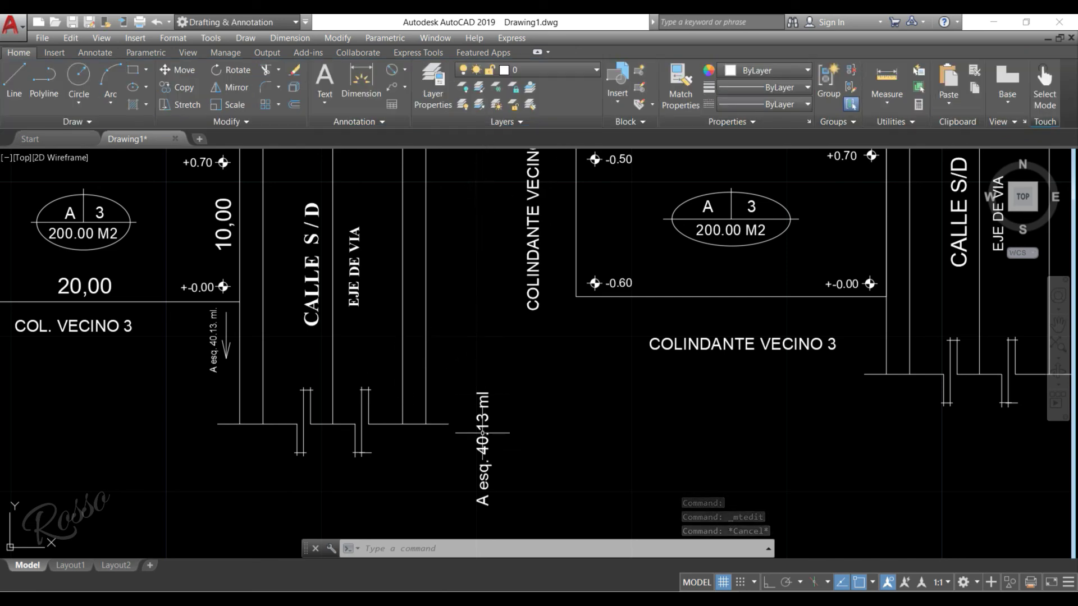
Match the properties of the reference drawing's corner-distance label onto the new "A esq. 40.13 ml" label
left_click(680, 85)
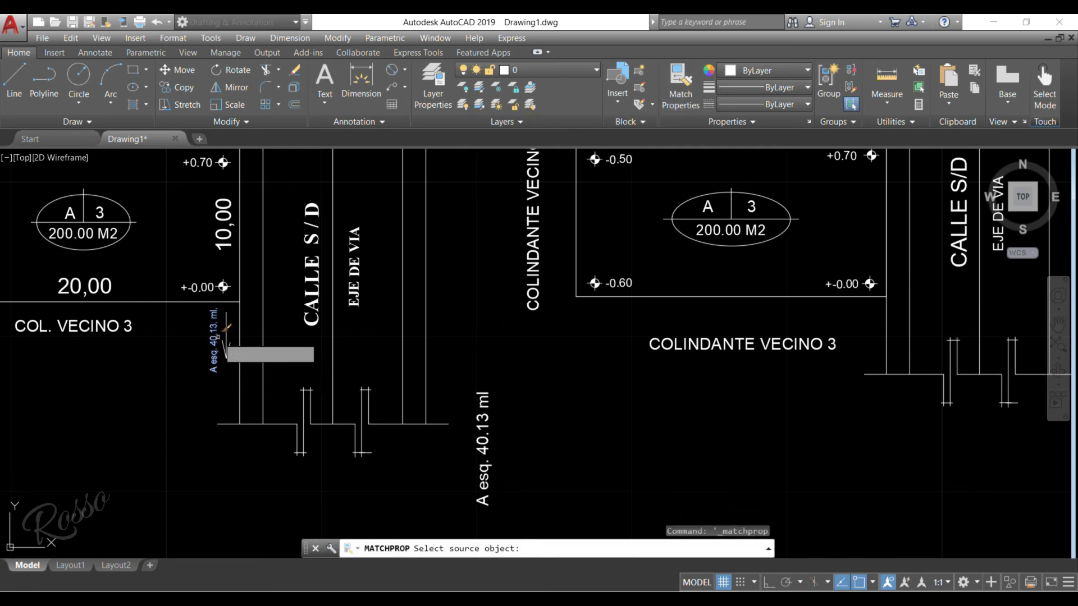
left_click(213, 352)
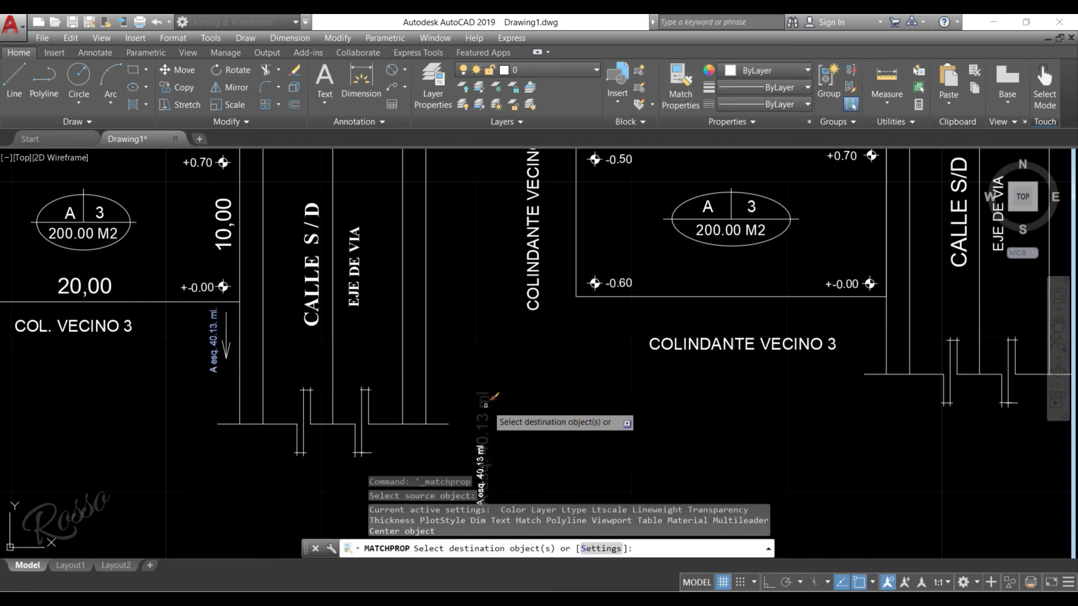
left_click(482, 443)
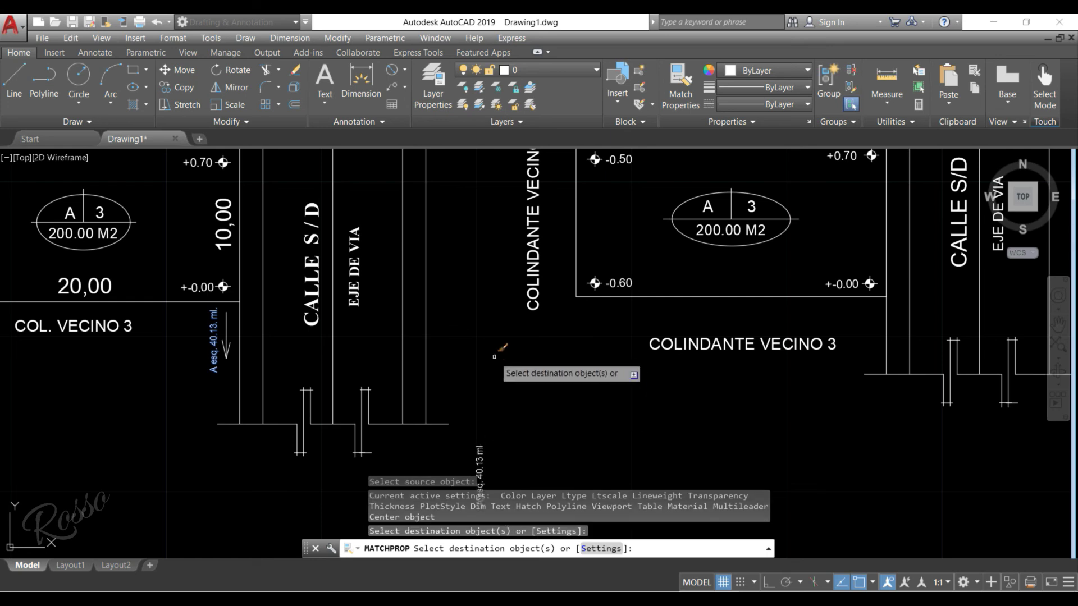
key("Escape")
key("Escape")
Move the "A esq. 40.13 ml" label to just below the new lot's lower-right corner, beside the street line
middle_click_drag(486, 372, 456, 311)
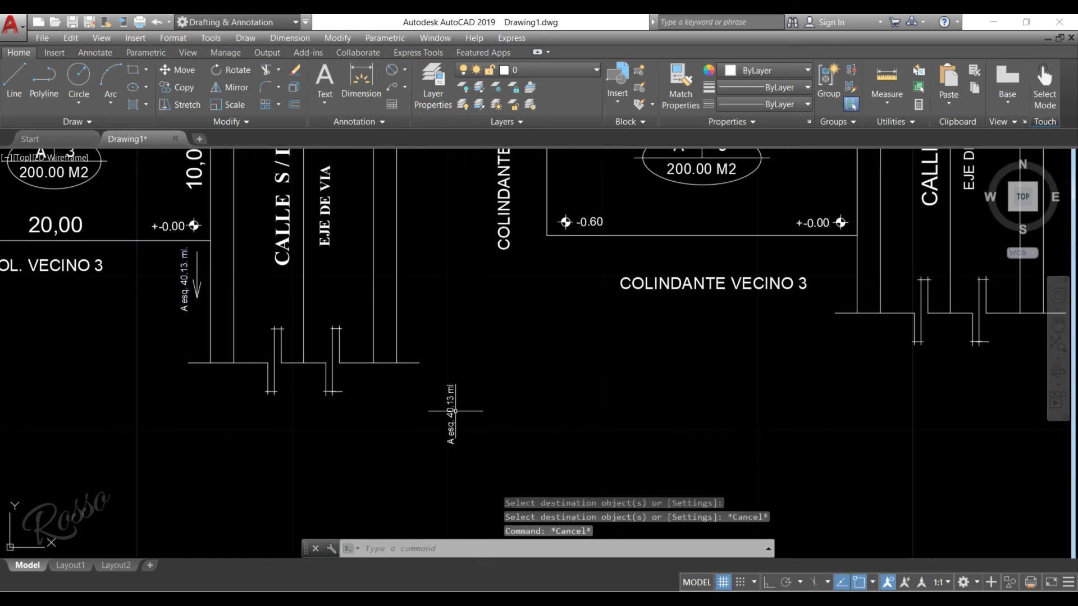
left_click(454, 413)
right_click(450, 411)
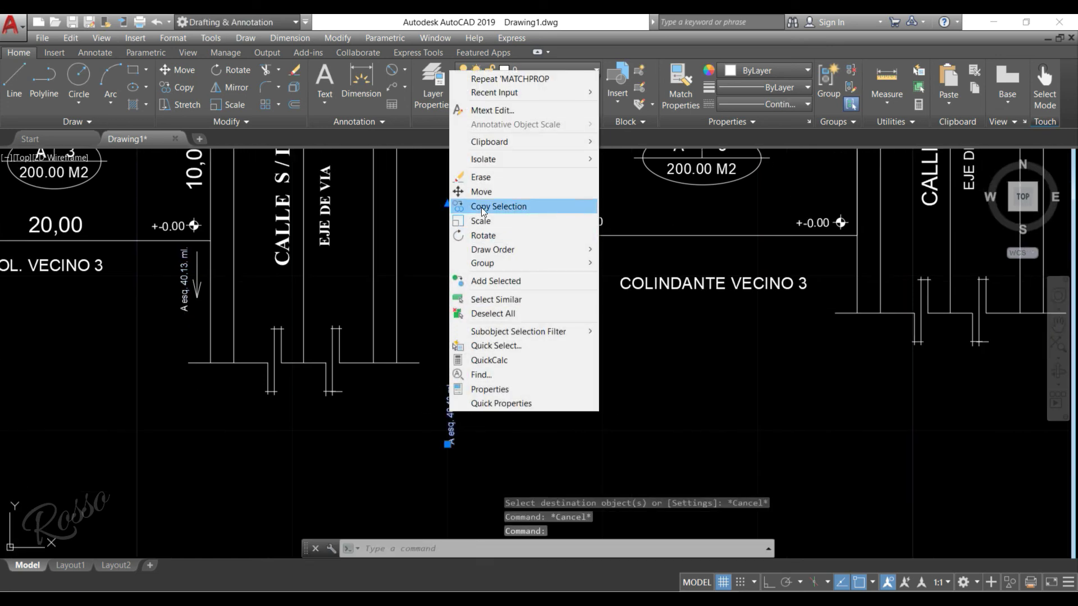
left_click(481, 191)
left_click(488, 437)
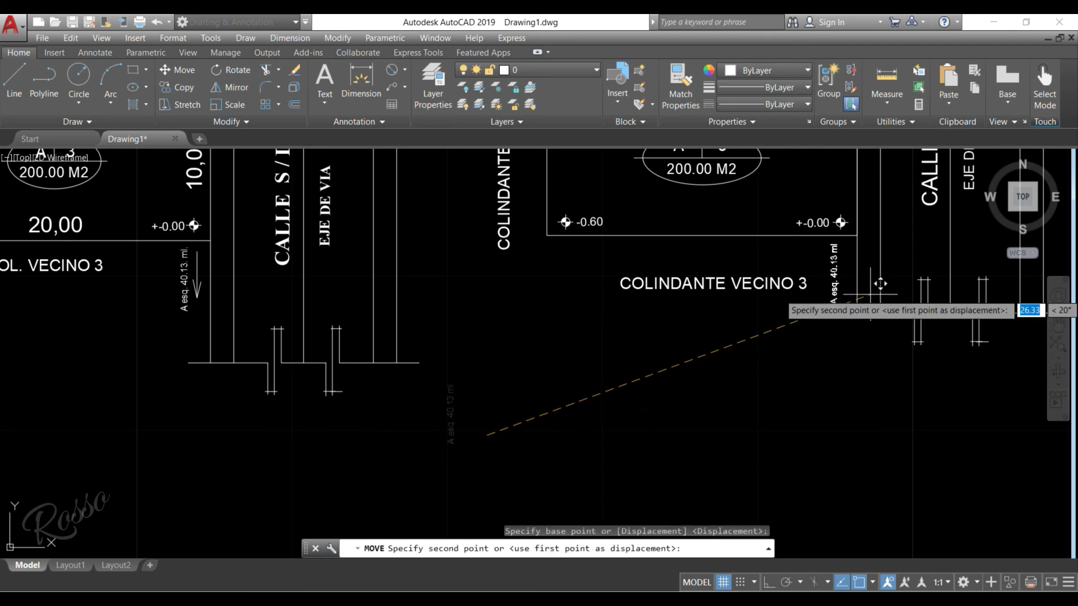
left_click(836, 285)
Copy the "A esq. 40.13 ml" label straight up to just above the new lot's upper-right corner, beside the street line
right_click(835, 285)
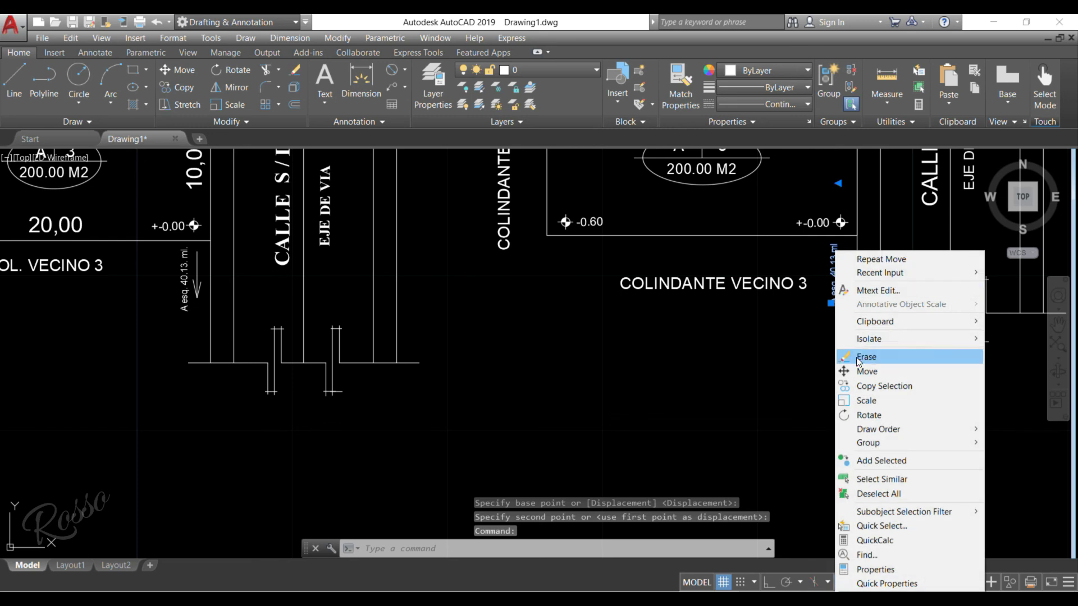
left_click(867, 386)
left_click(829, 280)
mouse_move(830, 281)
middle_mouse_down()
mouse_move(790, 447)
mouse_move(801, 513)
middle_mouse_up()
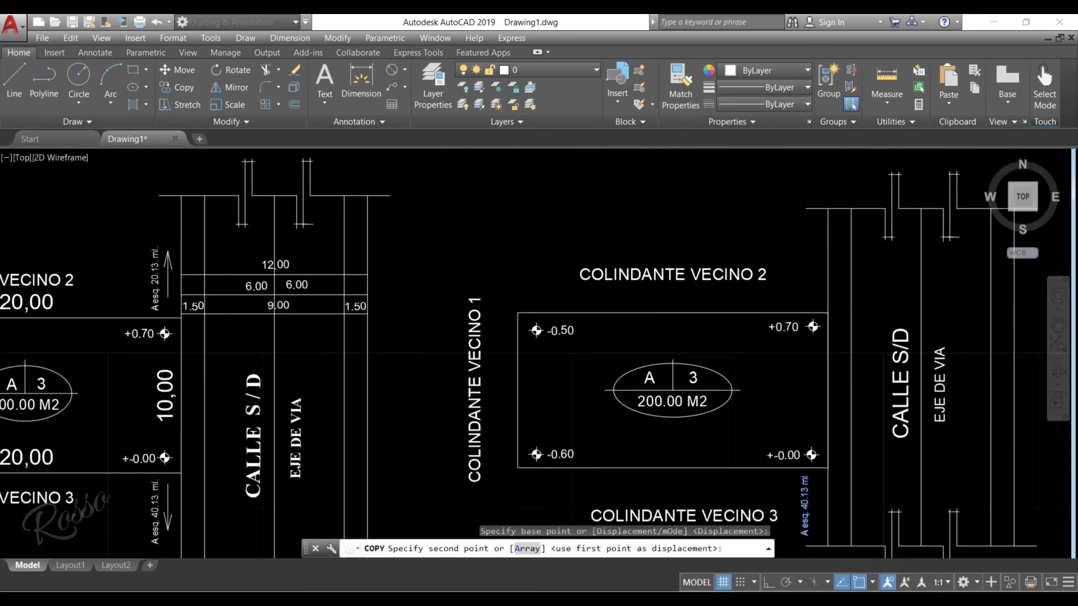
left_click(810, 327)
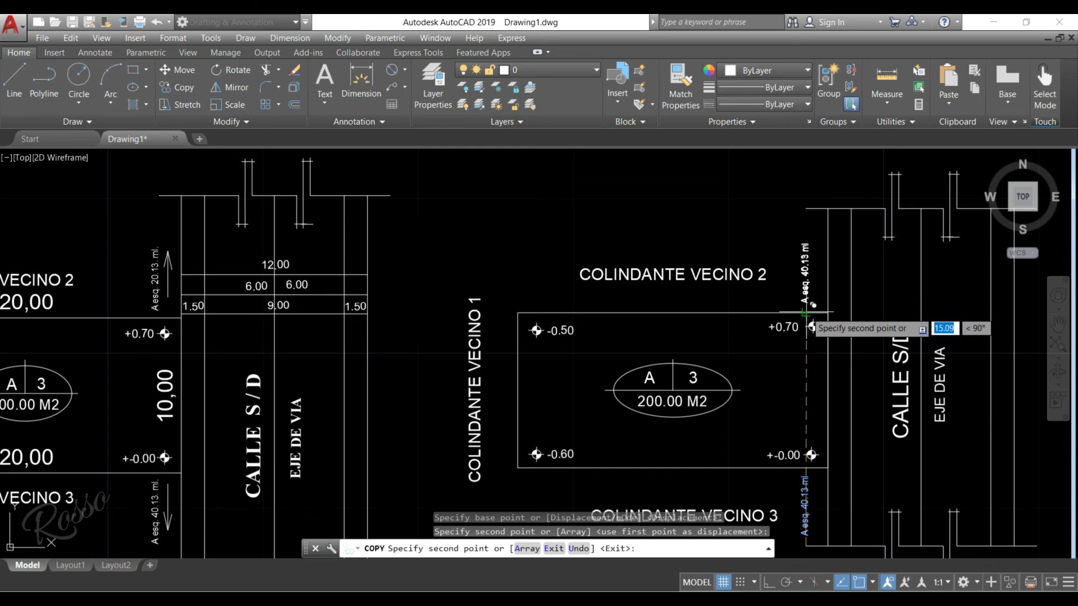
key("Escape")
key("Escape")
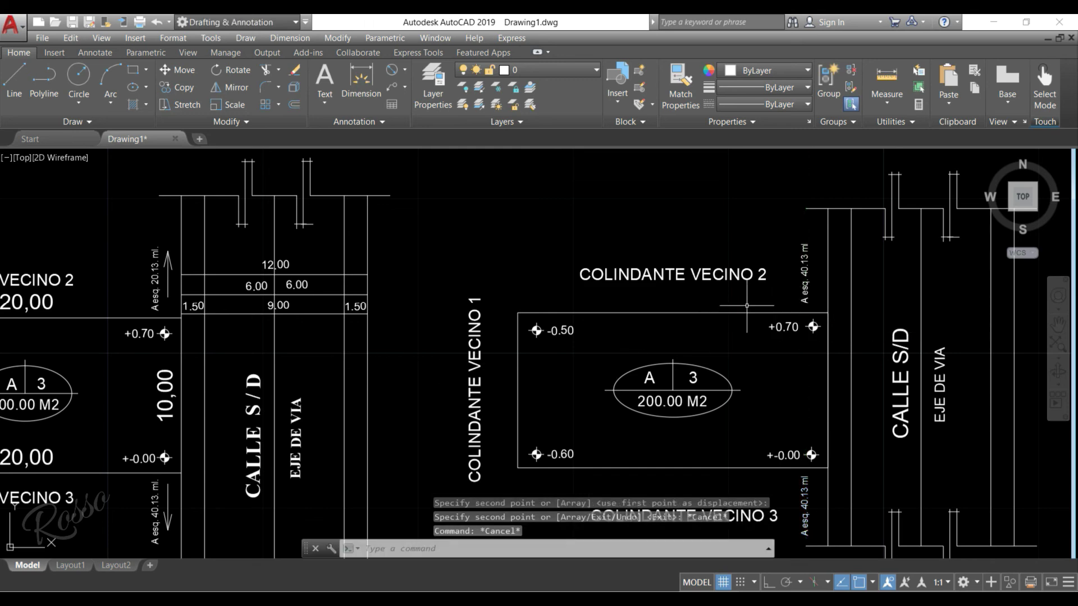
Change the text of the copied label above the lot's upper-right corner to "A esq. 20.13 ml"
left_click(804, 268)
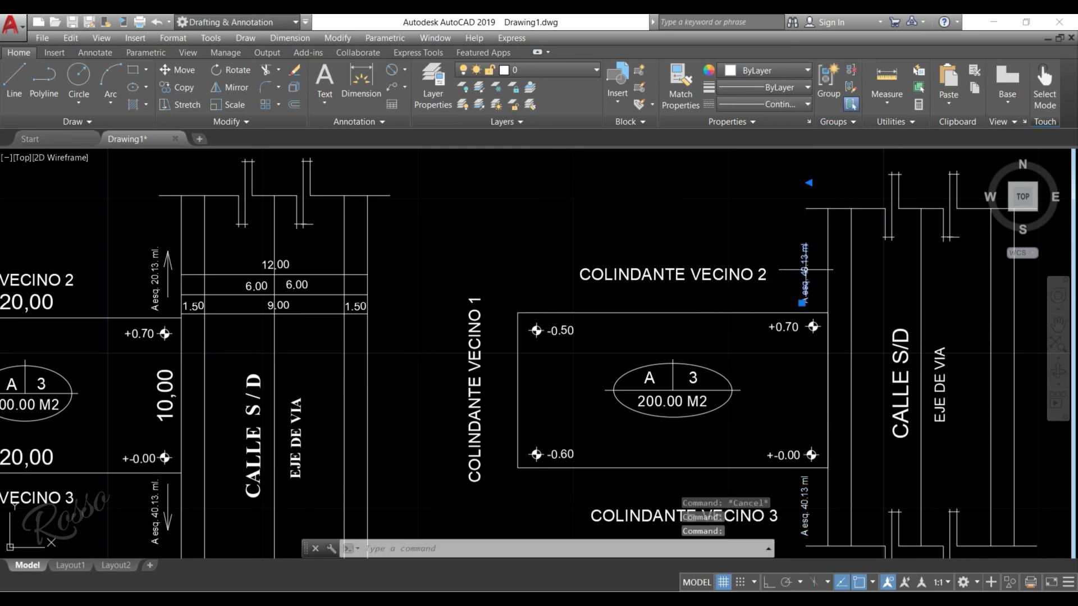
double_click(805, 270)
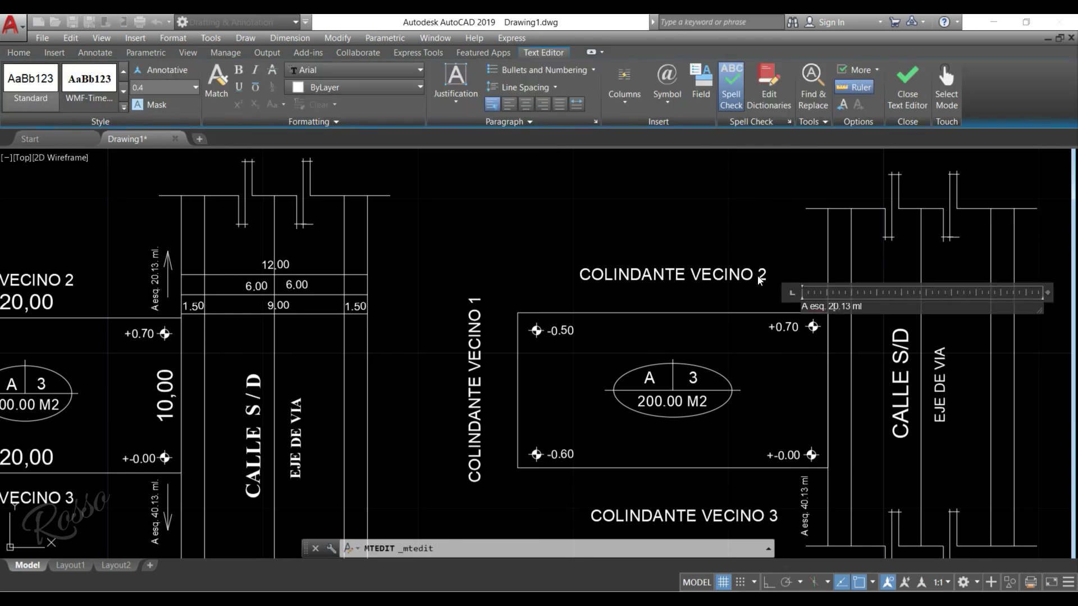
left_click(763, 242)
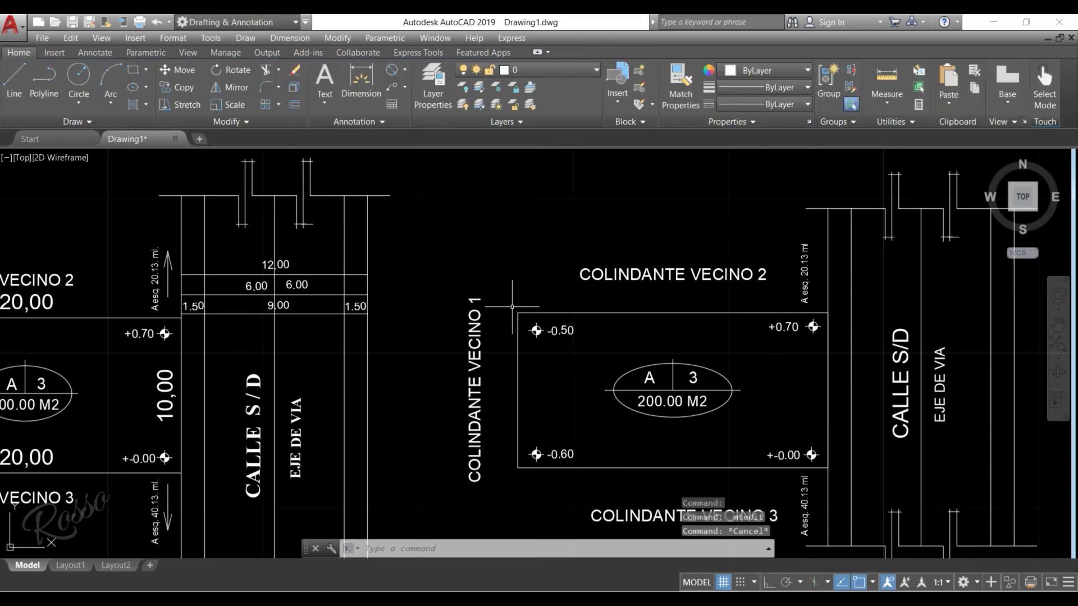
Draw a vertical polyline shaft with ortho on, between the "A esq. 20.13 ml" label and the street line, nearly as long as the label
scroll(162, 263, "up", 5)
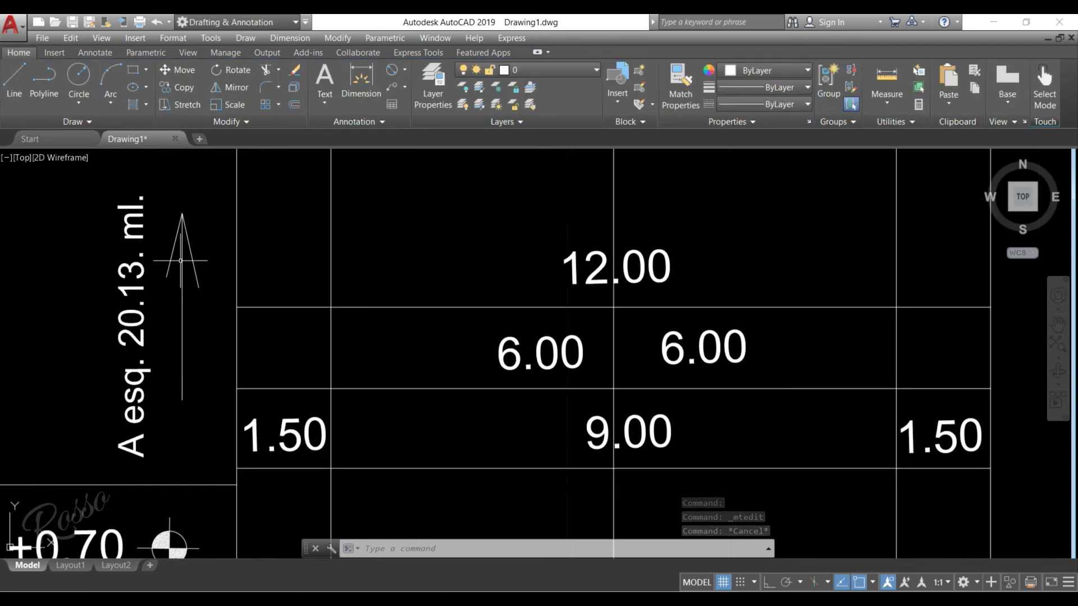
scroll(146, 270, "down", 3)
scroll(527, 289, "down", 3)
scroll(444, 256, "up", 3)
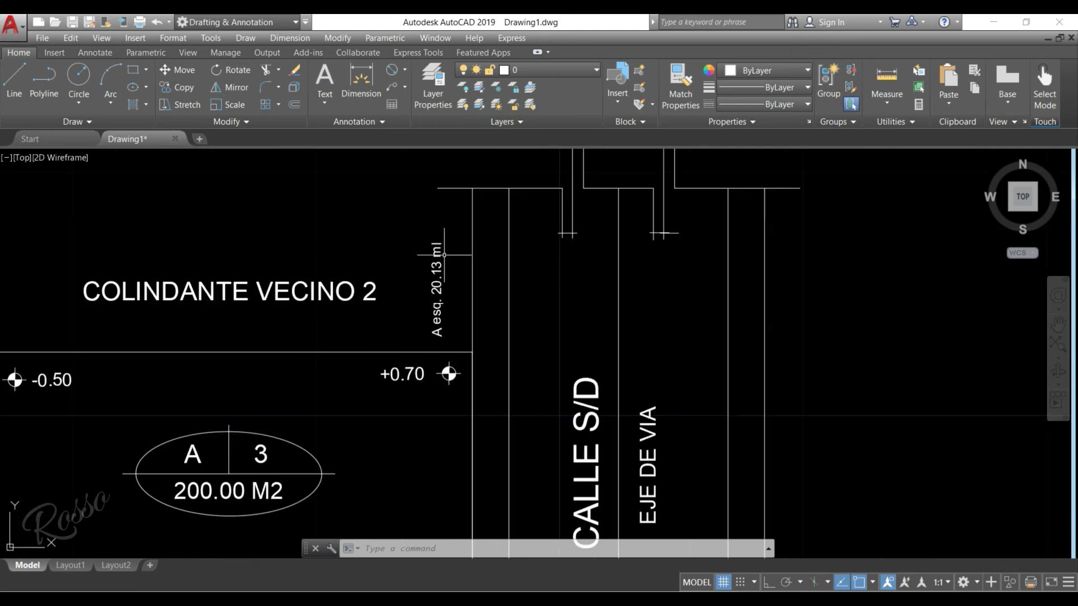
scroll(417, 255, "up", 2)
type("pl")
key("Return")
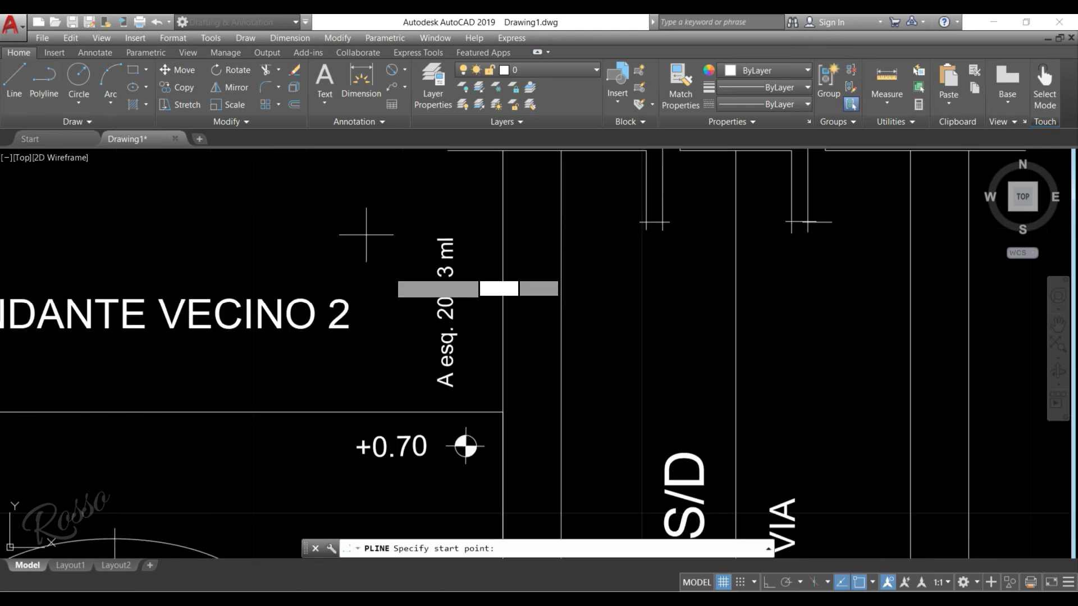
left_click(489, 375)
scroll(483, 247, "up", 4)
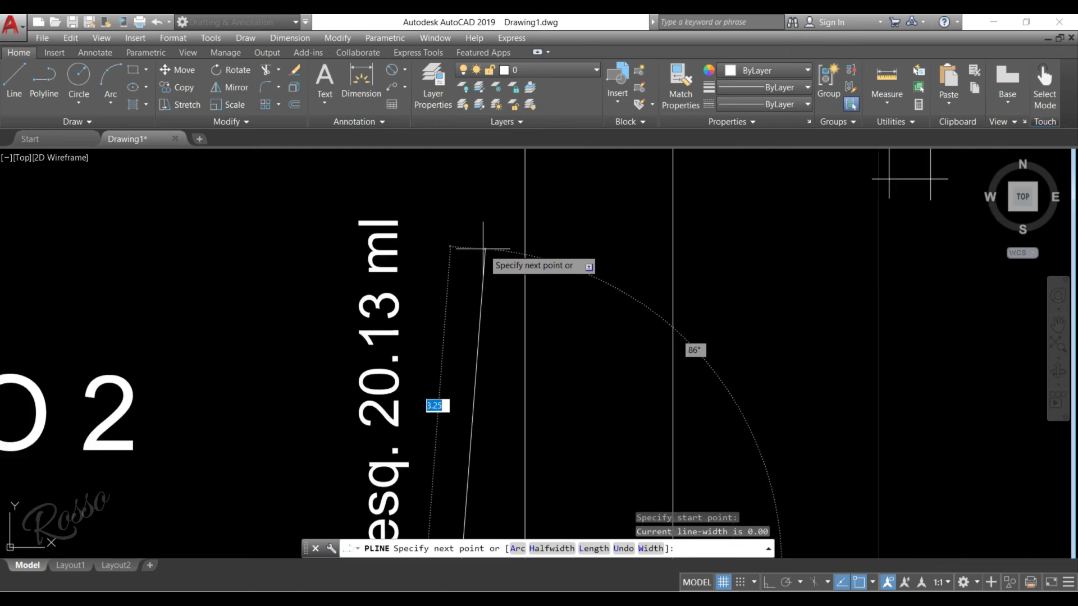
scroll(457, 246, "down", 2)
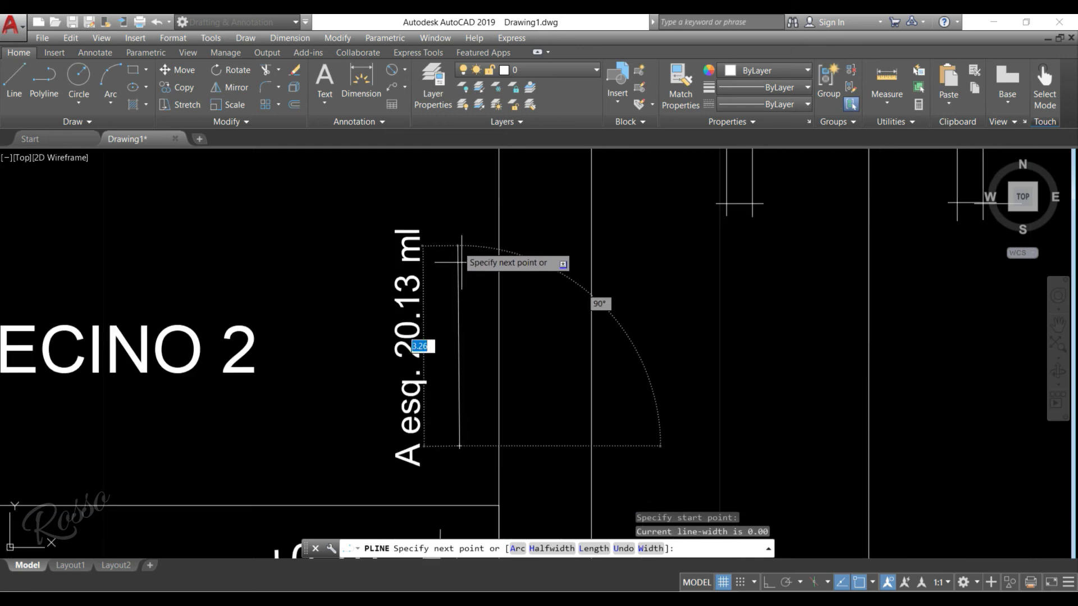
left_click(769, 582)
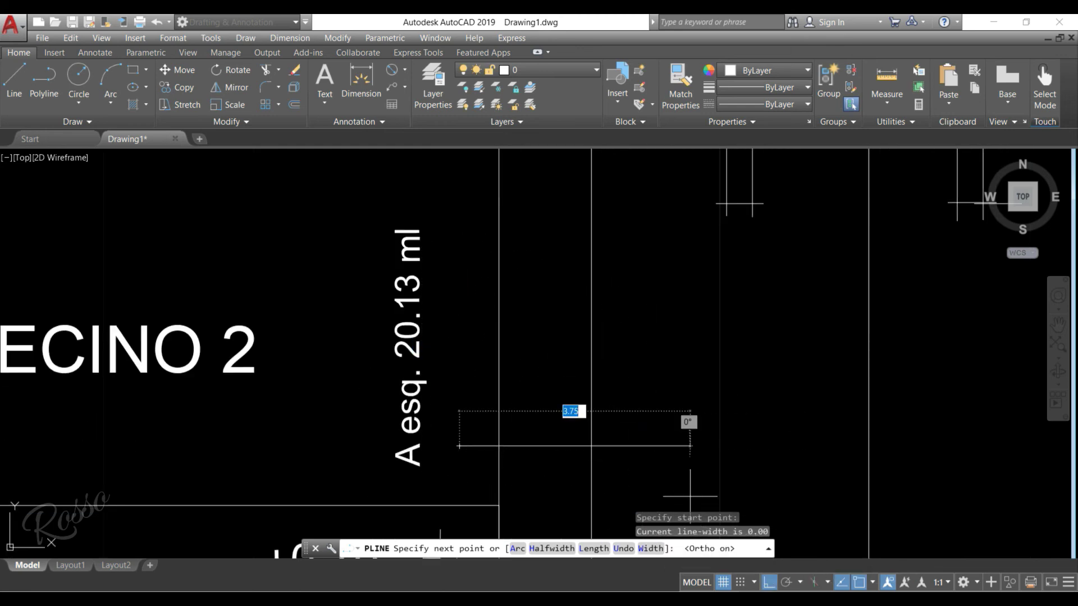
left_click(452, 236)
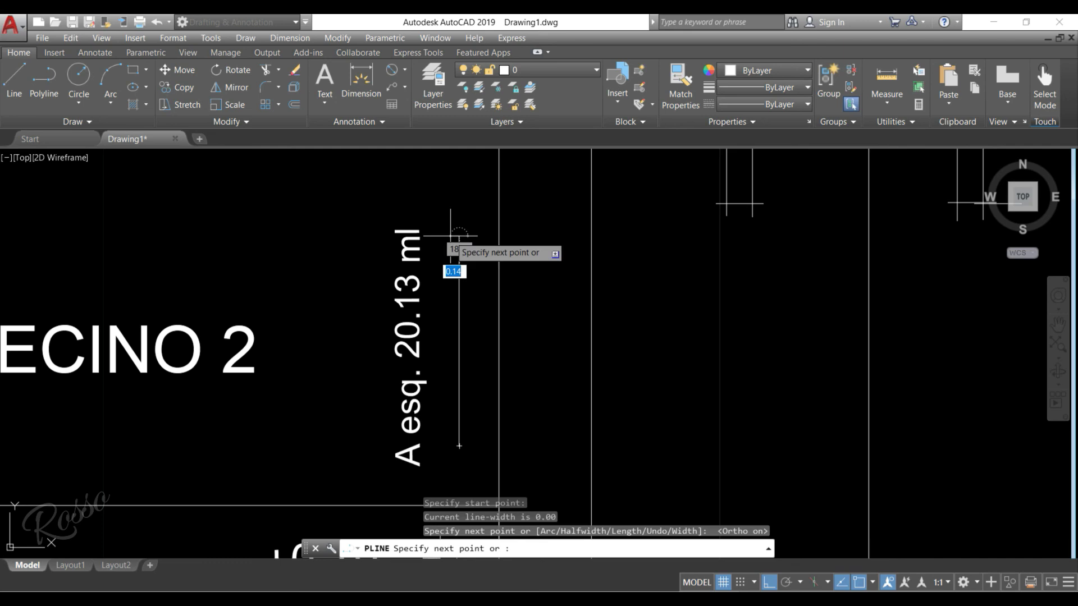
Draw two short slanted polyline barbs from the shaft's upper end with ortho off, forming an upward-pointing arrowhead
key("F8")
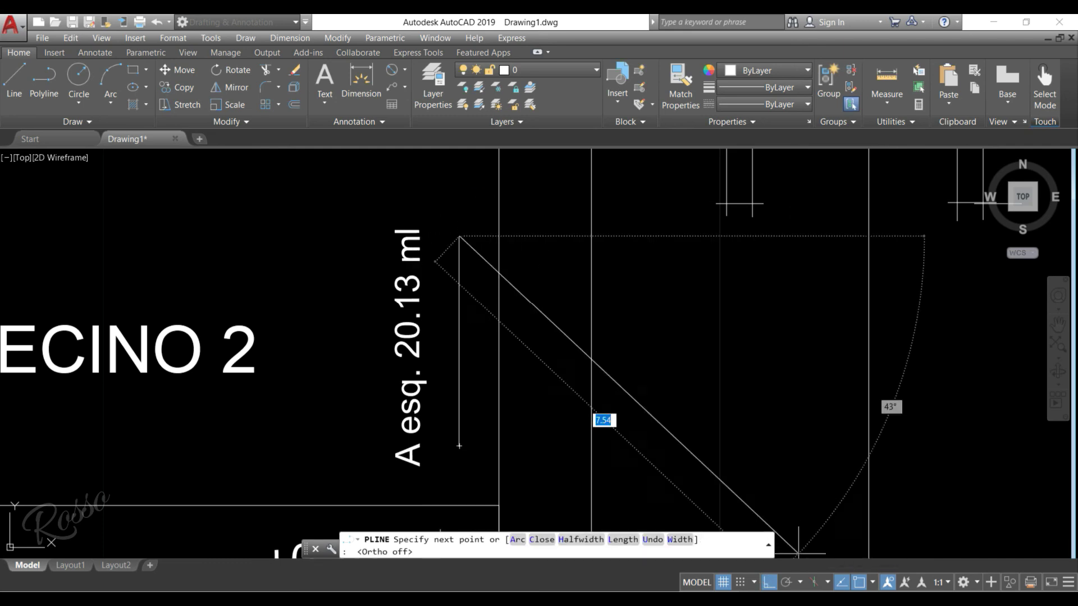
left_click(481, 294)
key("Return")
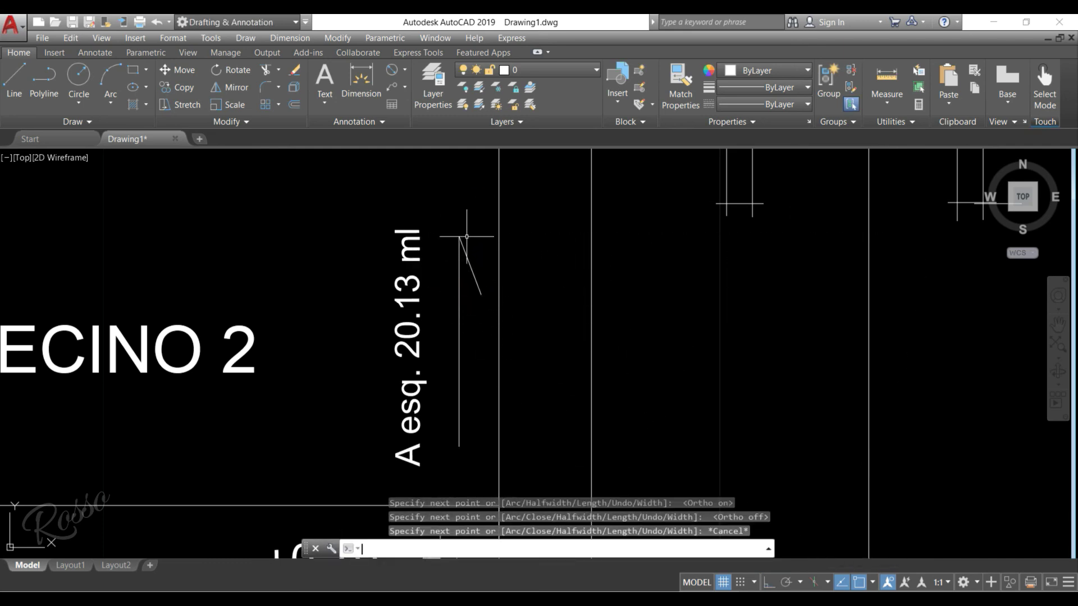
key("Return")
left_click(459, 236)
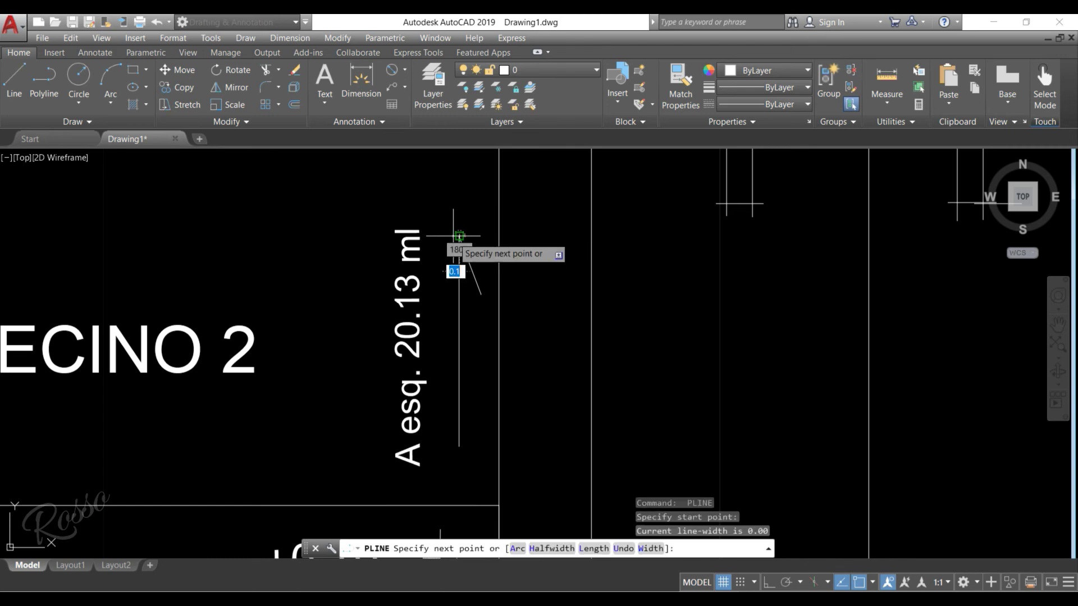
left_click(438, 294)
key("Escape")
key("Escape")
Mirror the arrow about the new lot's horizontal midline to beside the "A esq. 40.13 ml" label, keeping the original
left_click(466, 223)
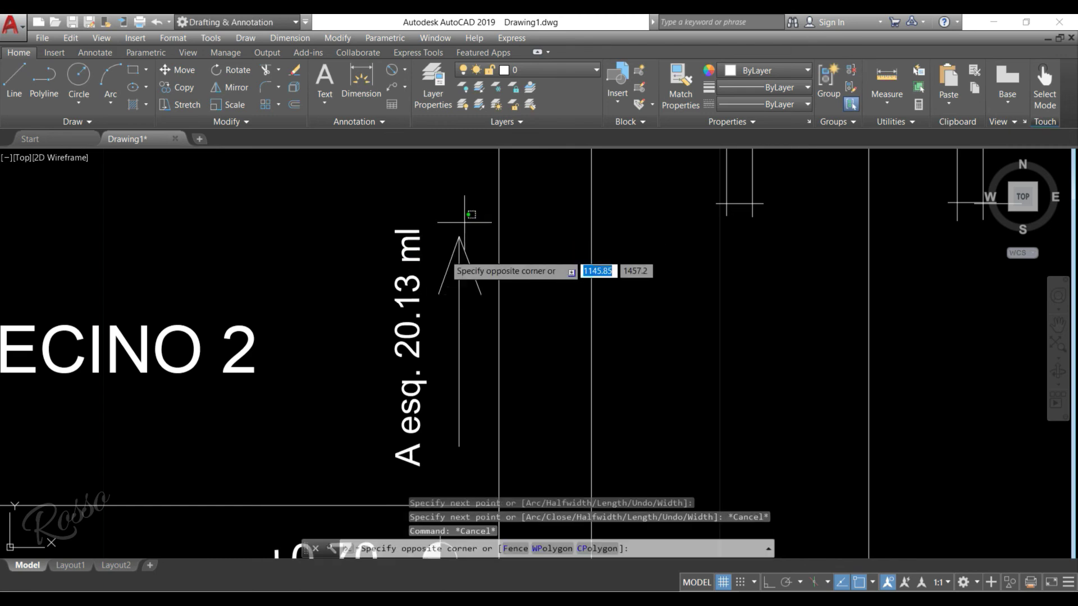
left_click(437, 261)
scroll(444, 259, "down", 5)
scroll(458, 287, "up", 3)
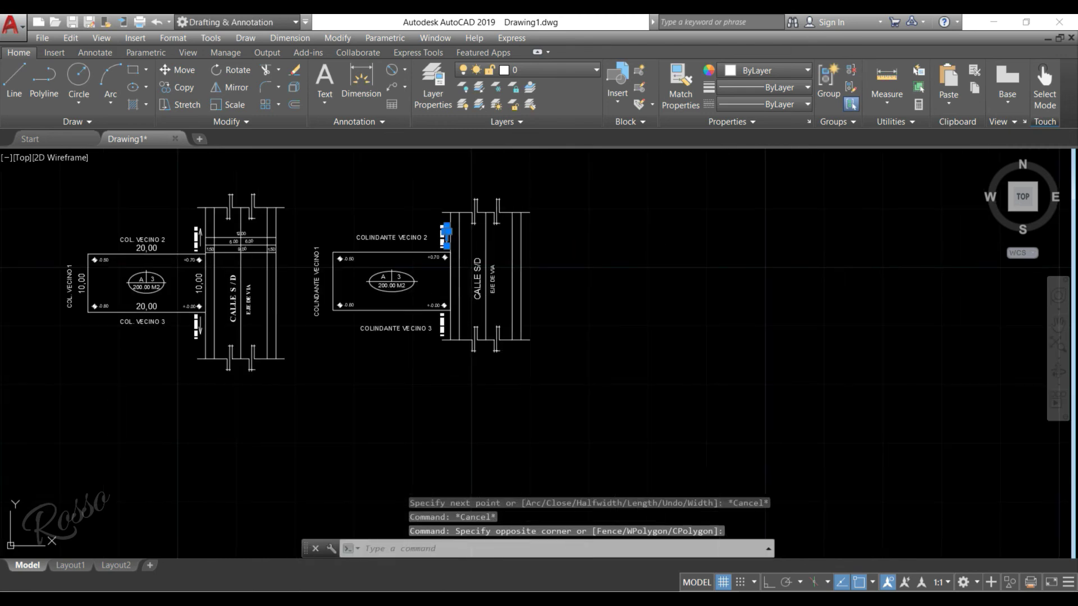
middle_click_drag(458, 287, 476, 324)
scroll(477, 324, "up", 2)
middle_click_drag(477, 281, 498, 322)
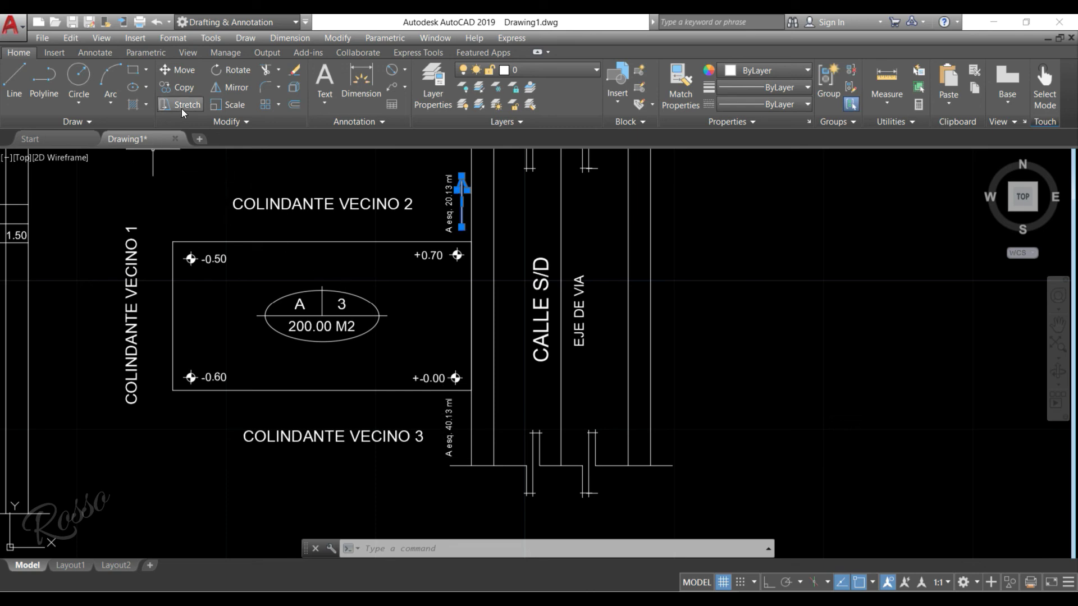
left_click(230, 87)
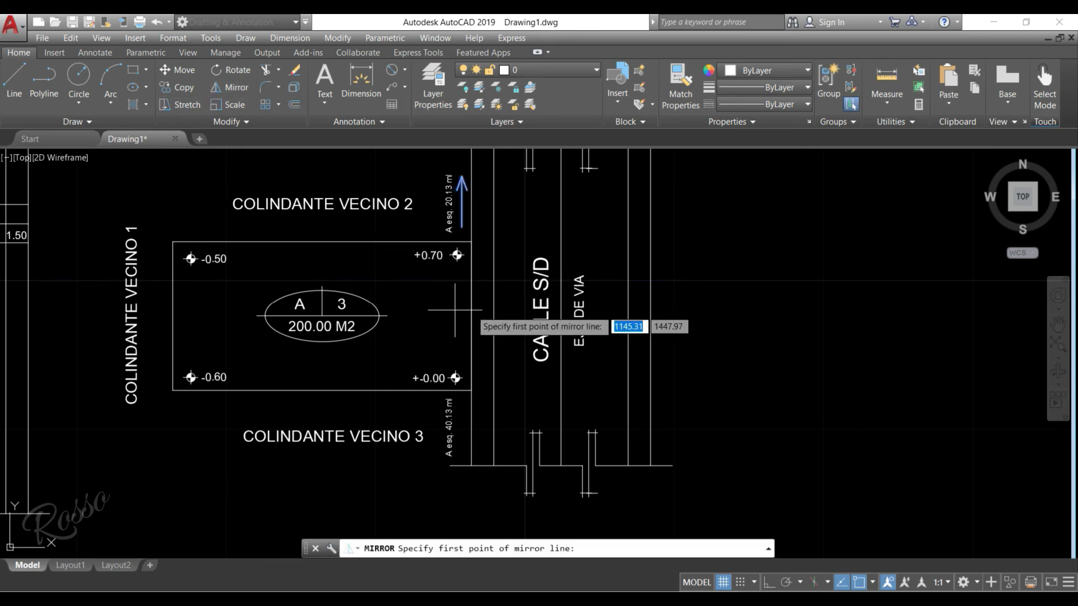
left_click(472, 315)
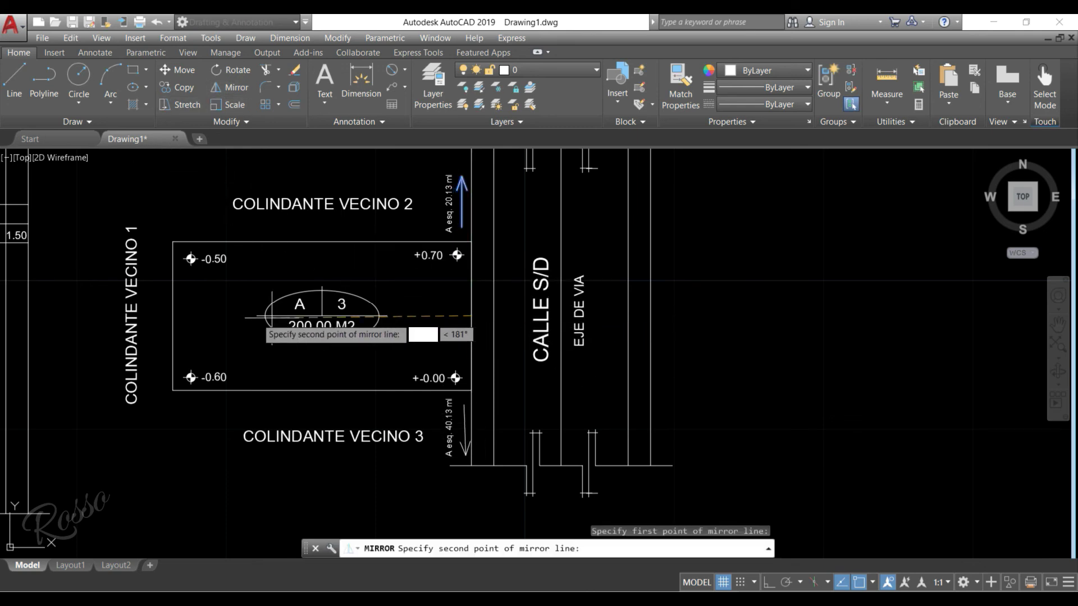
left_click(173, 318)
key("Escape")
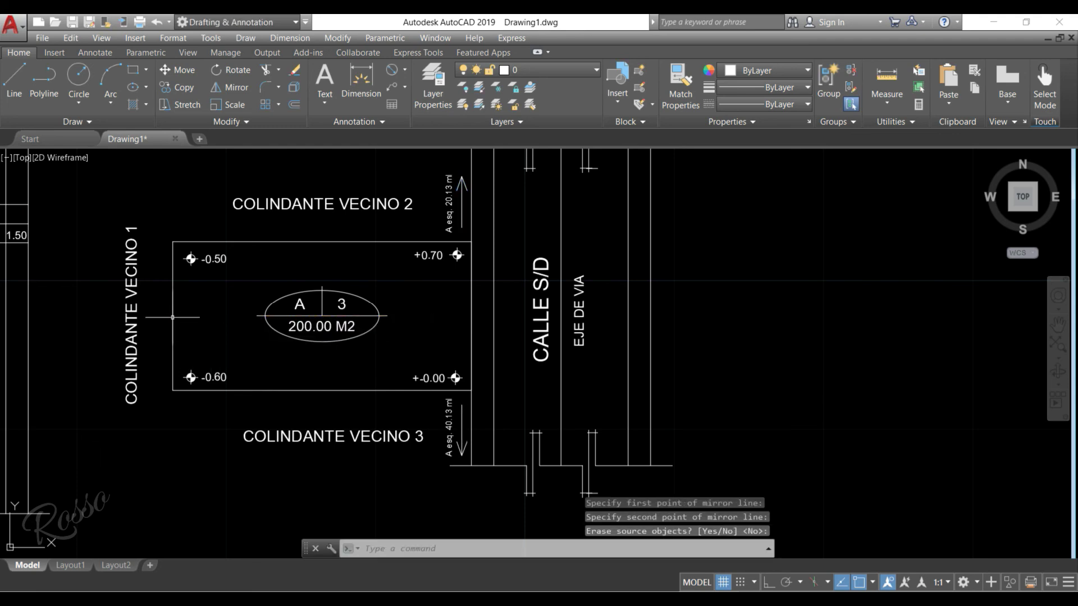
Add a vertical linear dimension between the lower-left and upper-left corners of the new lot, placed just outside its left edge
scroll(356, 370, "down", 4)
scroll(123, 368, "up", 2)
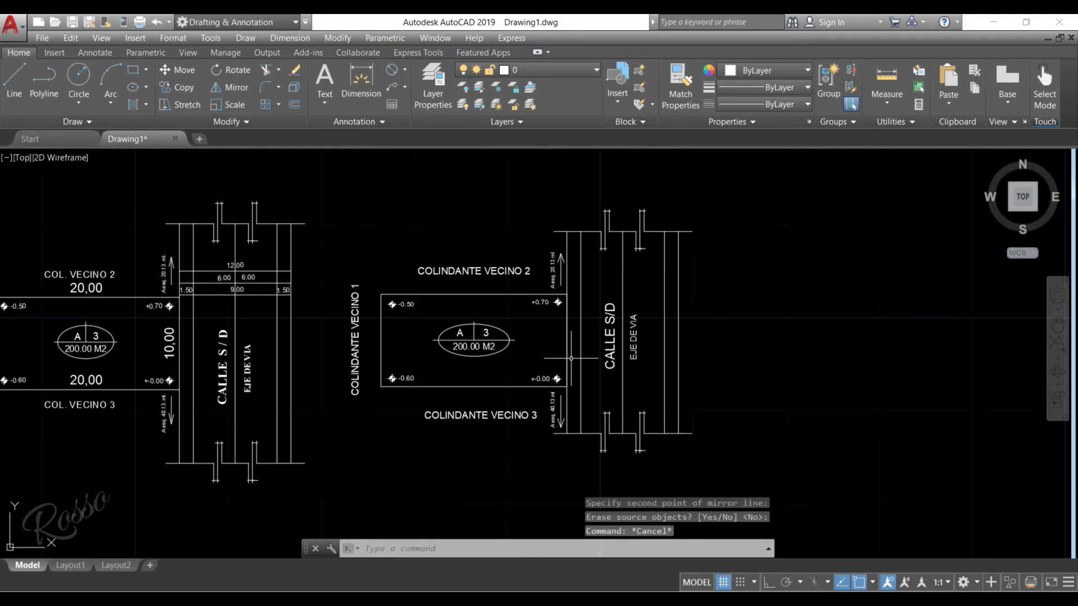
middle_click_drag(498, 345, 571, 344)
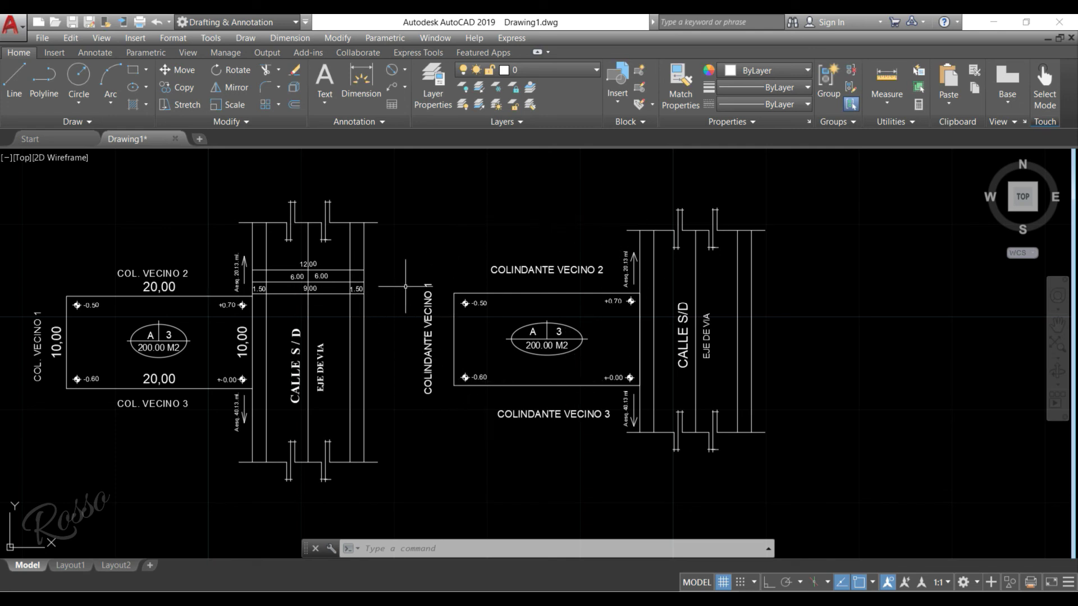
left_click(404, 72)
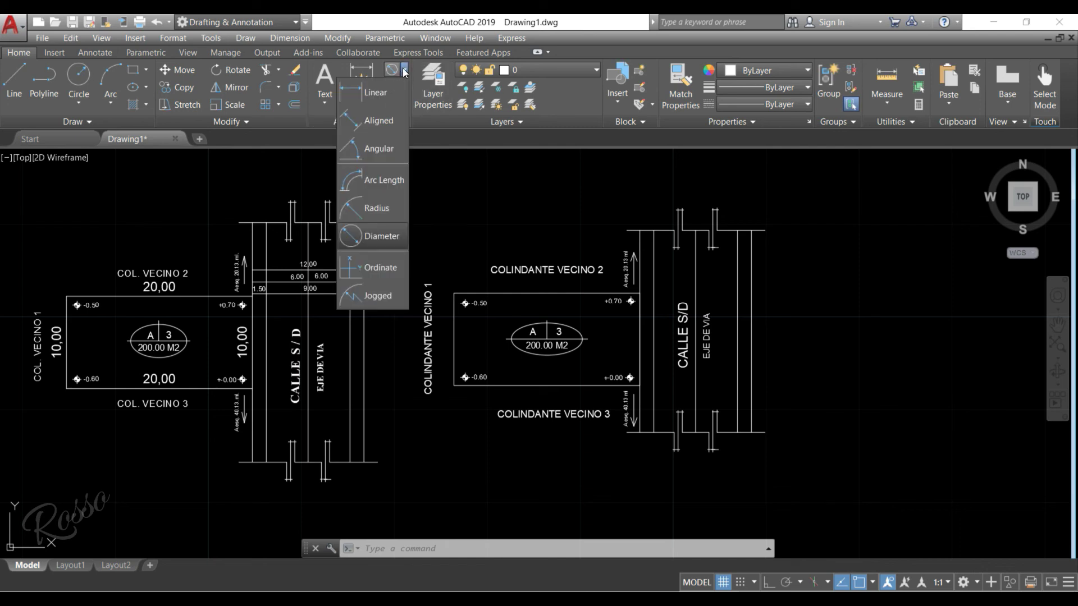
left_click(356, 98)
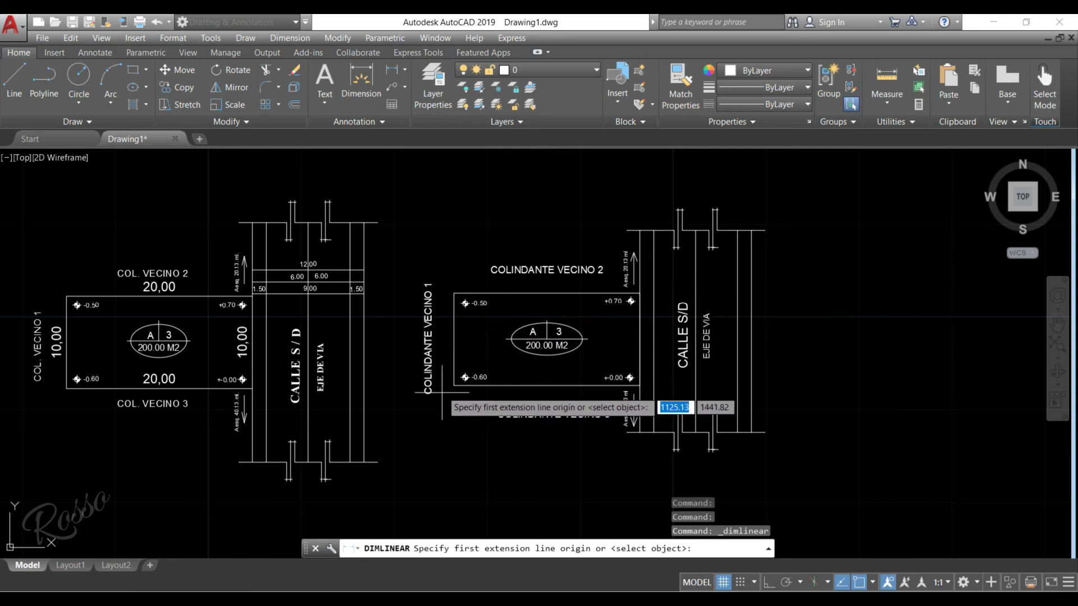
left_click(459, 386)
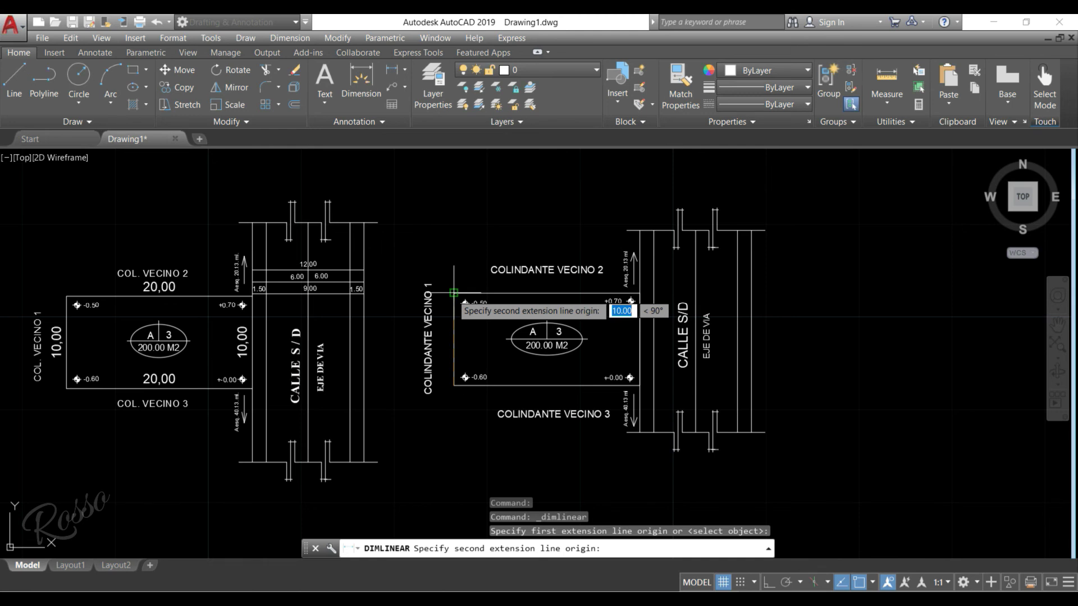
left_click(454, 294)
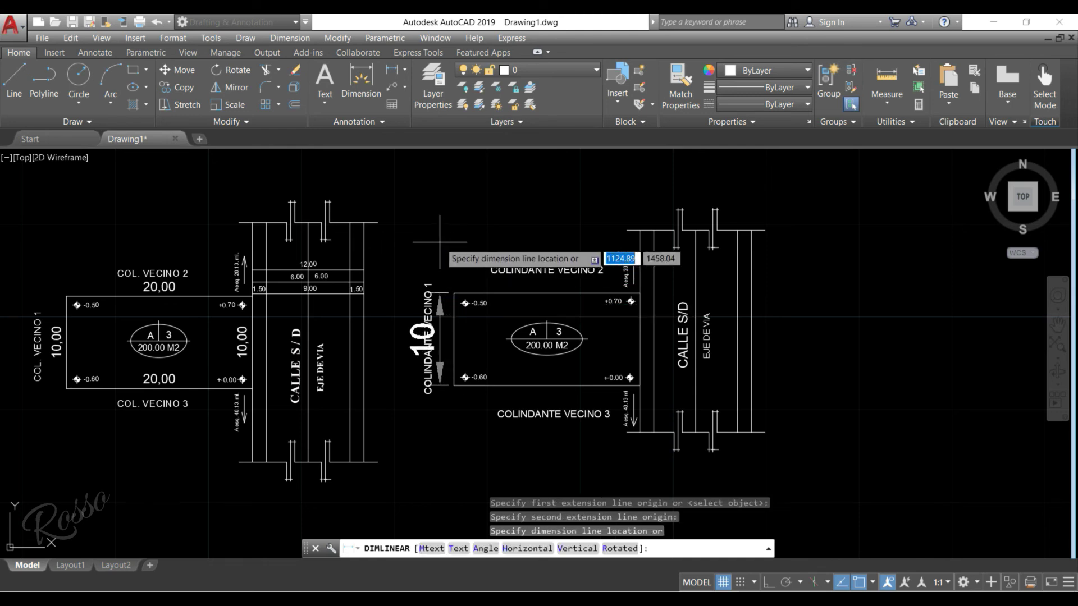
left_click(440, 242)
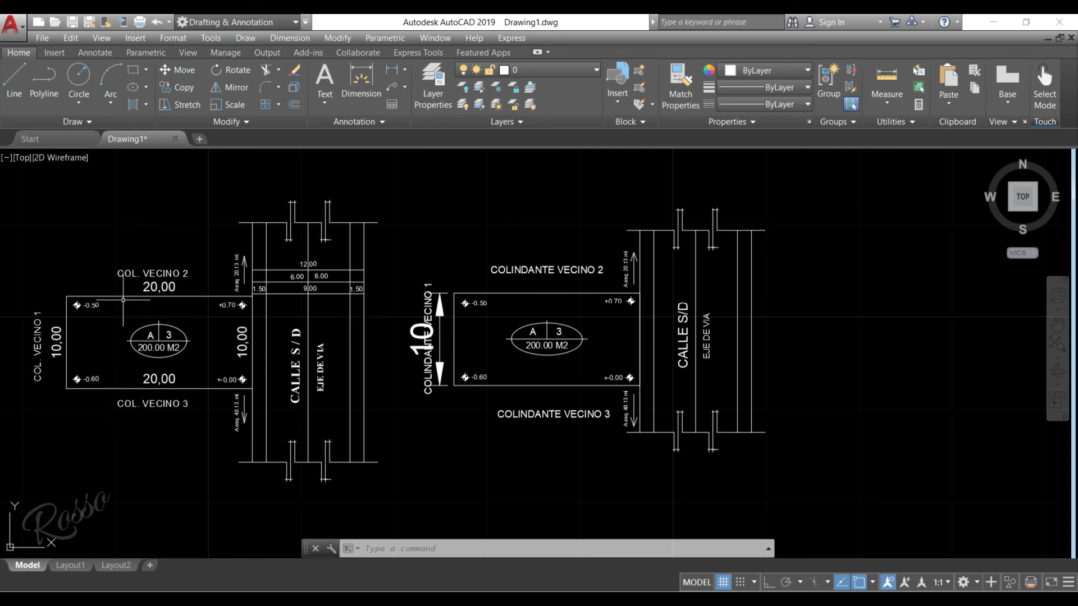
key("Escape")
key("Escape")
key("Escape")
middle_click_drag(507, 342, 573, 327)
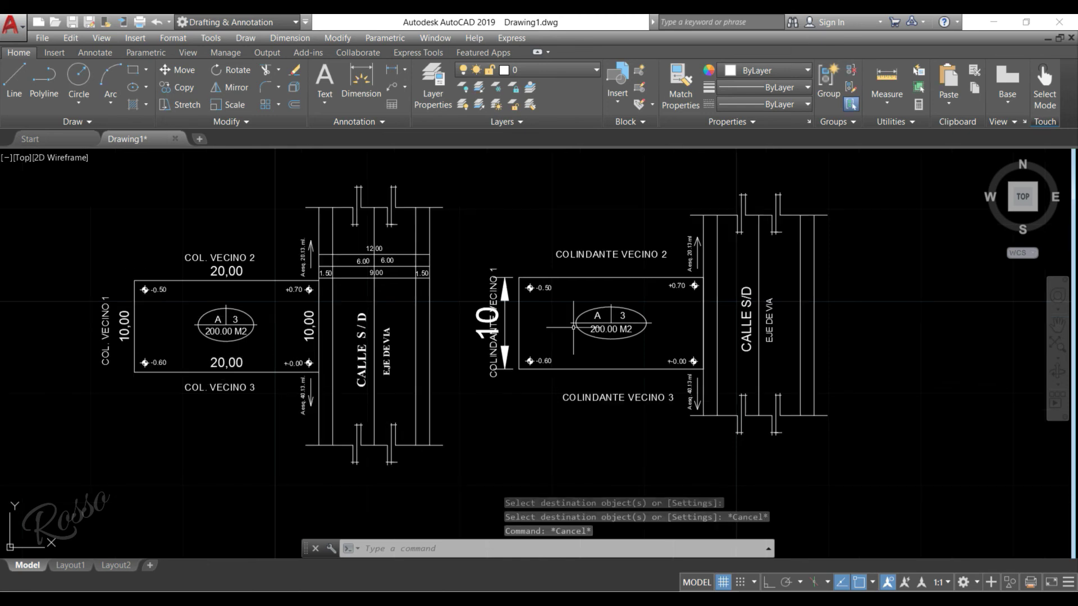